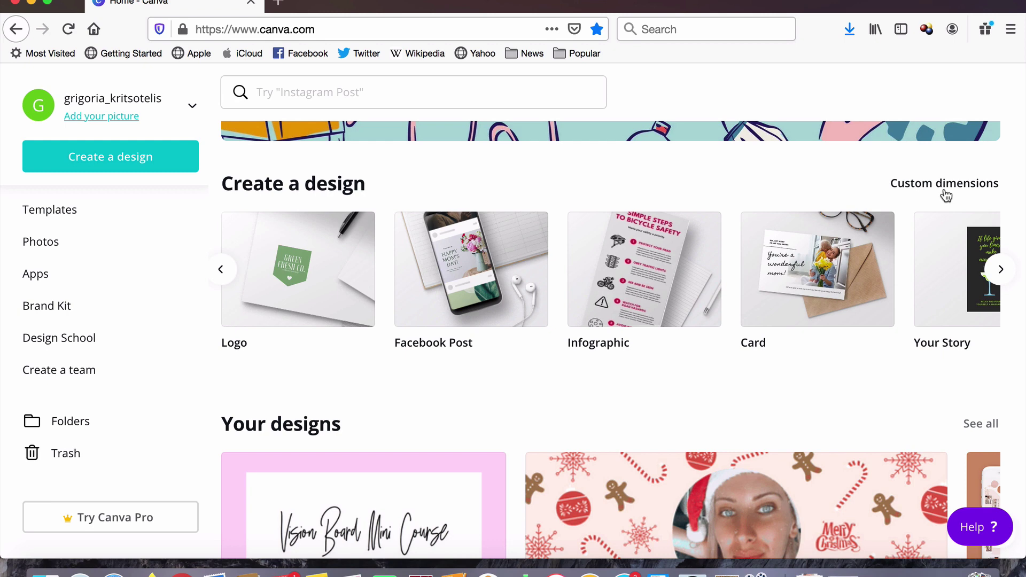
- Create a new blank design with custom dimensions of 5.25 in wide by 8 in high
click(945, 195)
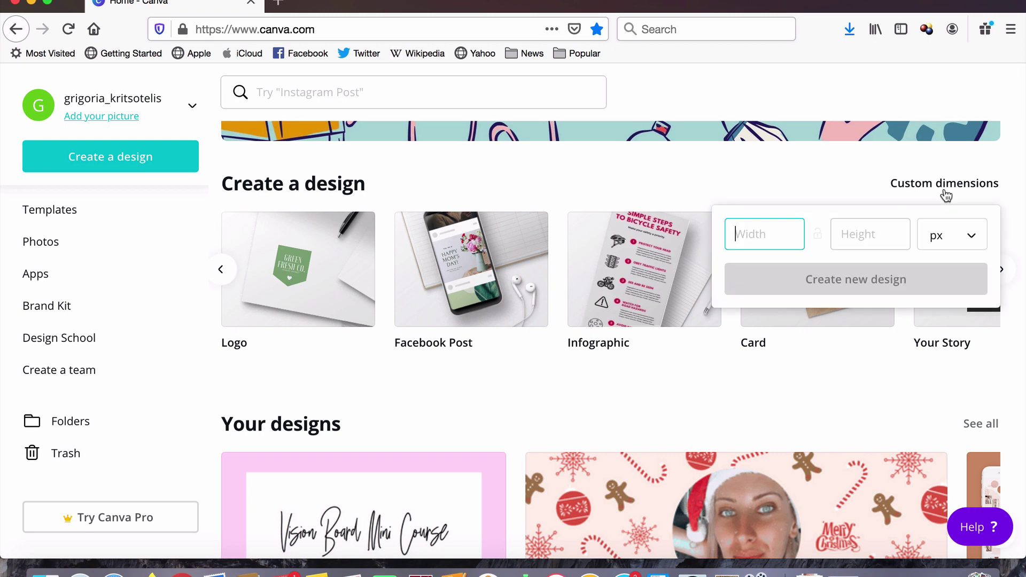
click(966, 245)
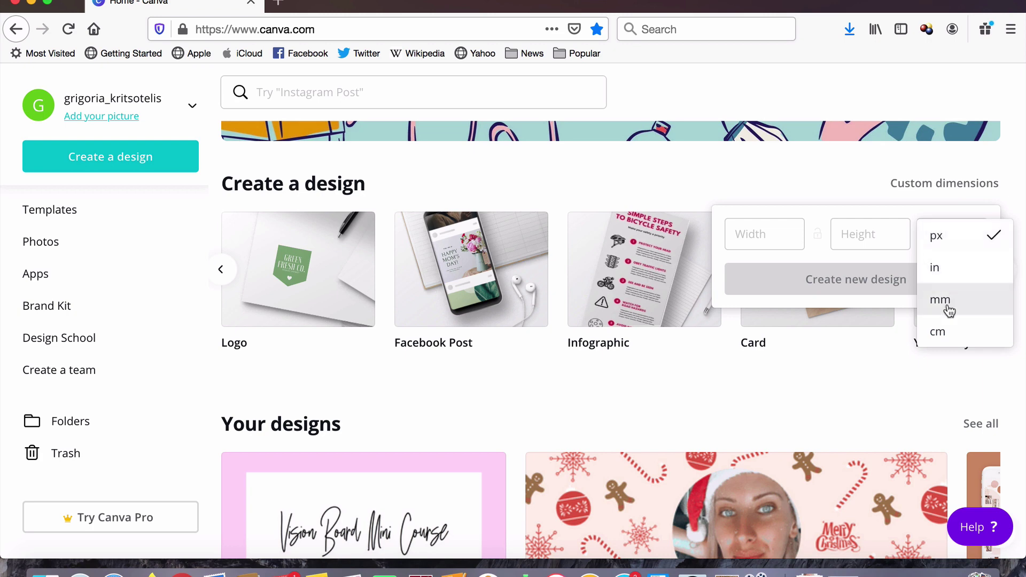
click(943, 273)
click(791, 223)
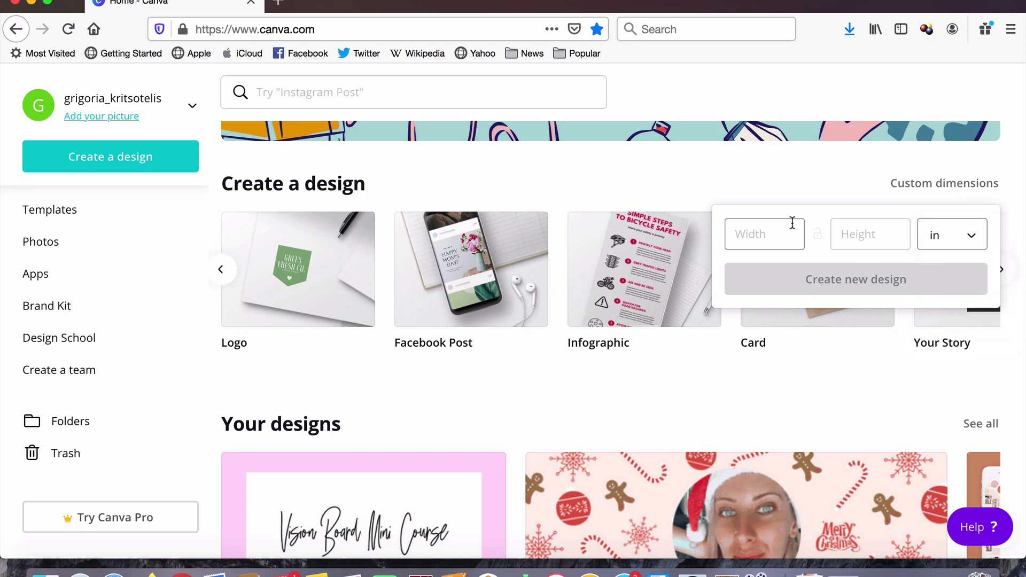
text(5.25)
click(849, 233)
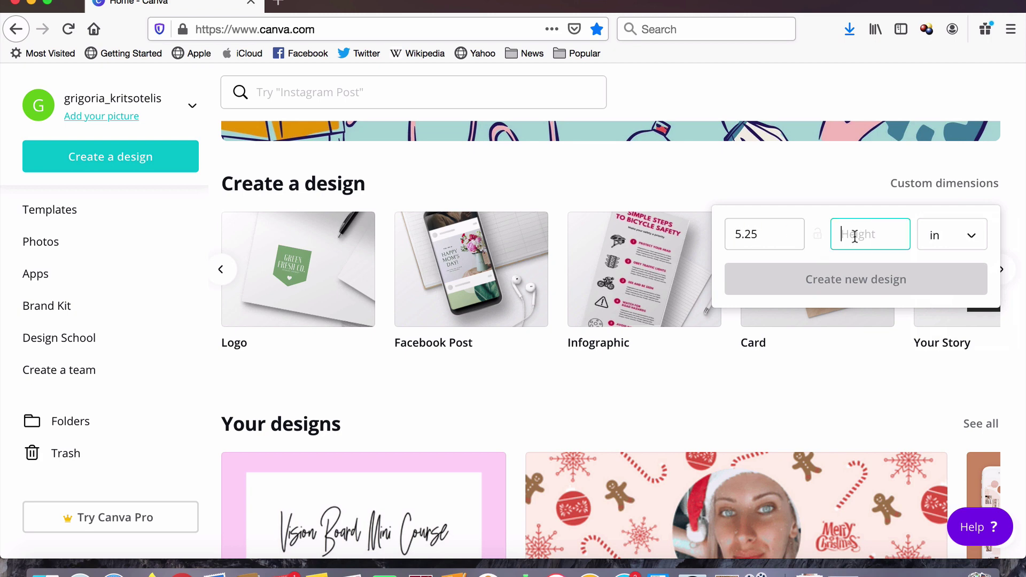
text(8)
click(858, 283)
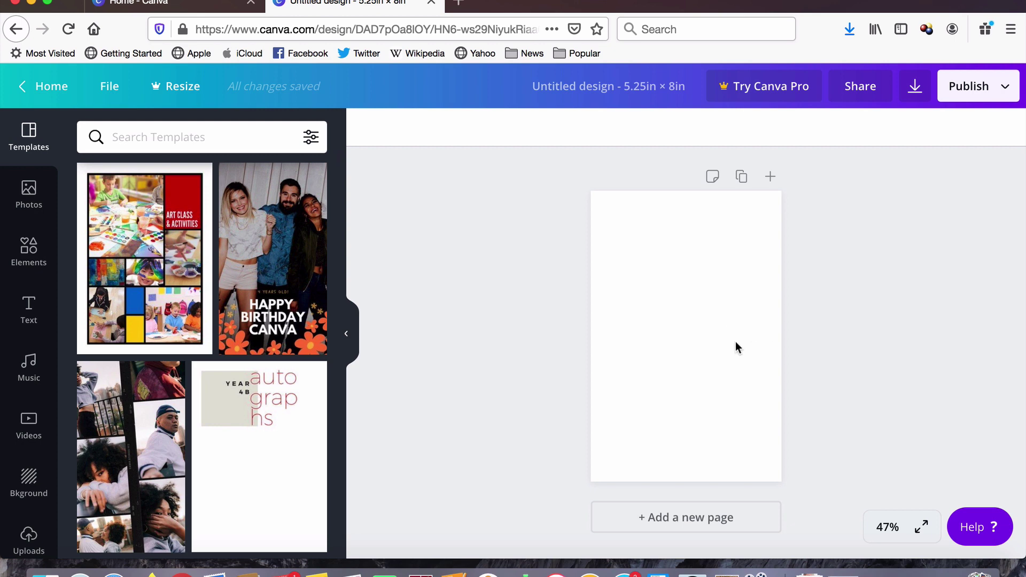
- Return to the Canva home page and look through the existing designs and the suggested template categories, from posters to A4 documents
click(165, 5)
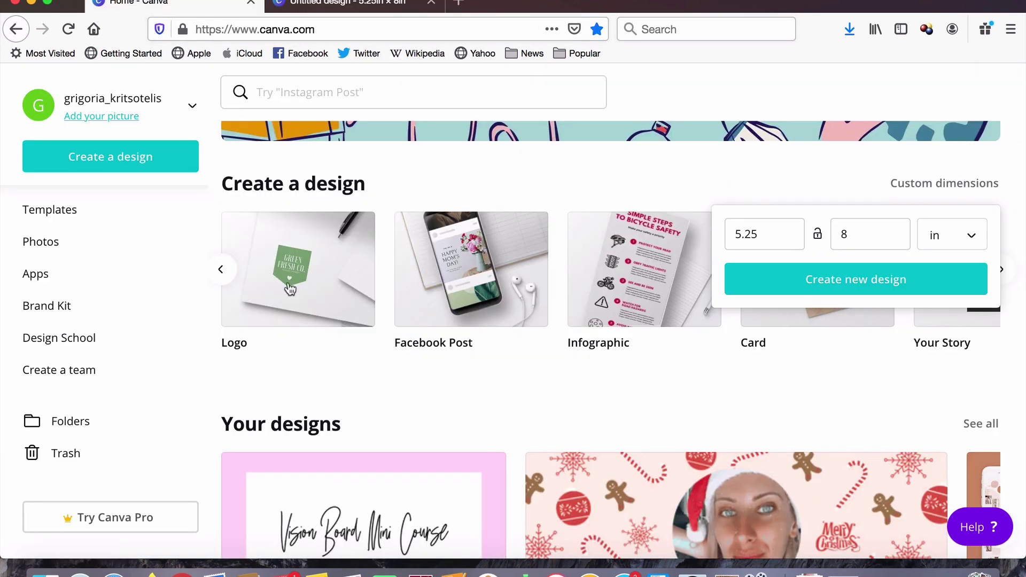
scroll(351, 350, down, 3)
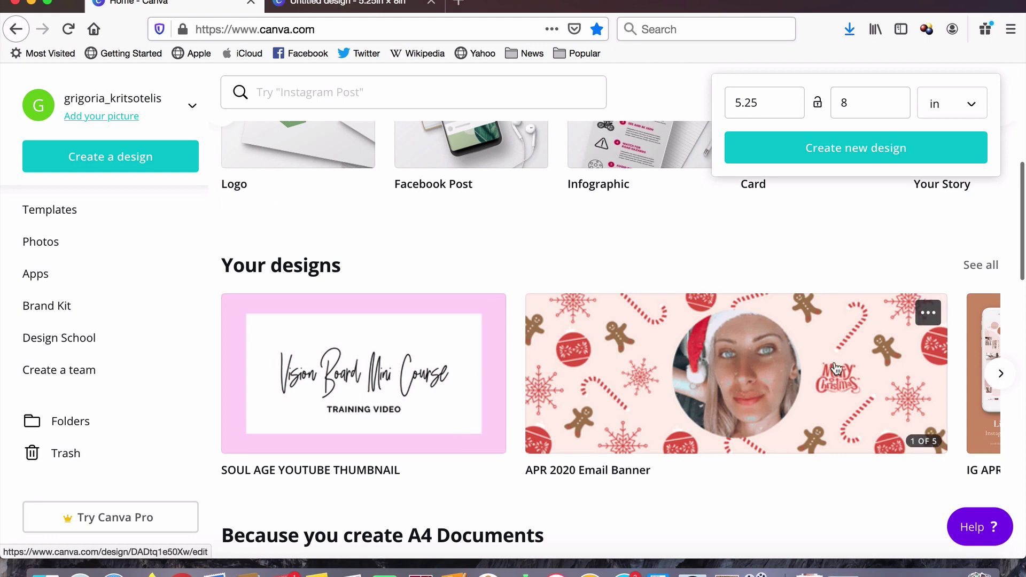
click(999, 374)
click(999, 374)
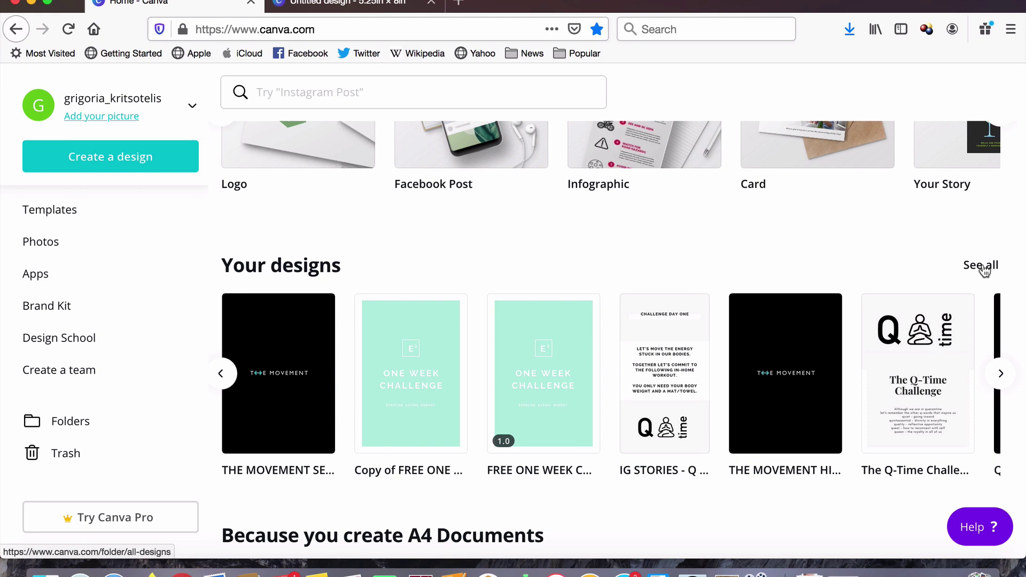
scroll(901, 379, down, 5)
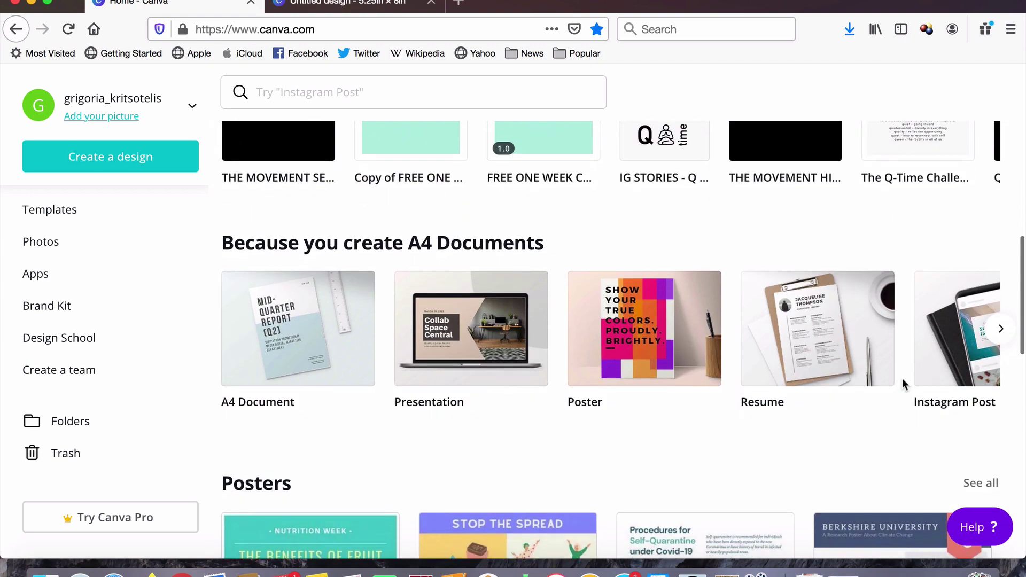
scroll(902, 378, down, 1)
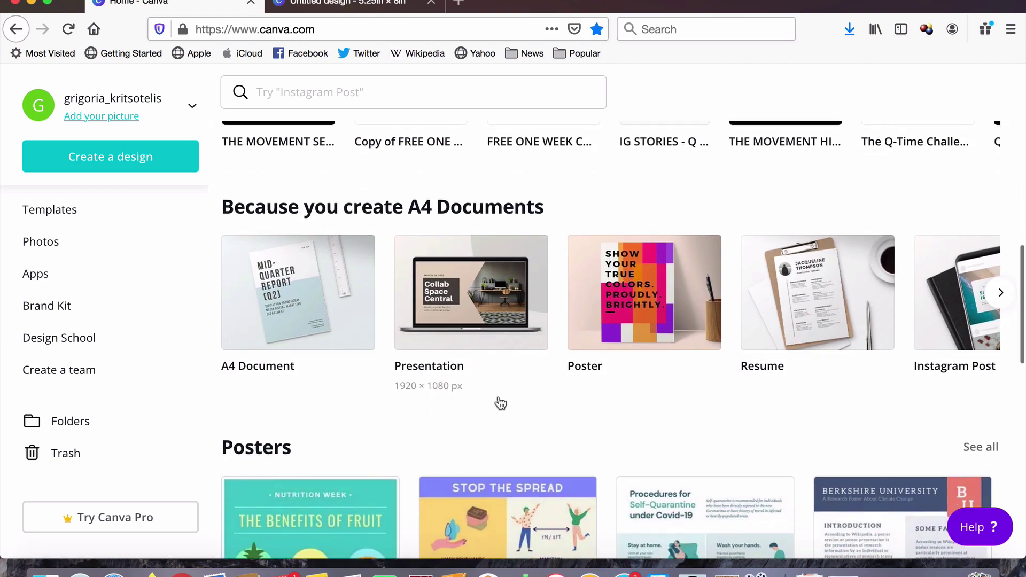
scroll(501, 404, down, 12)
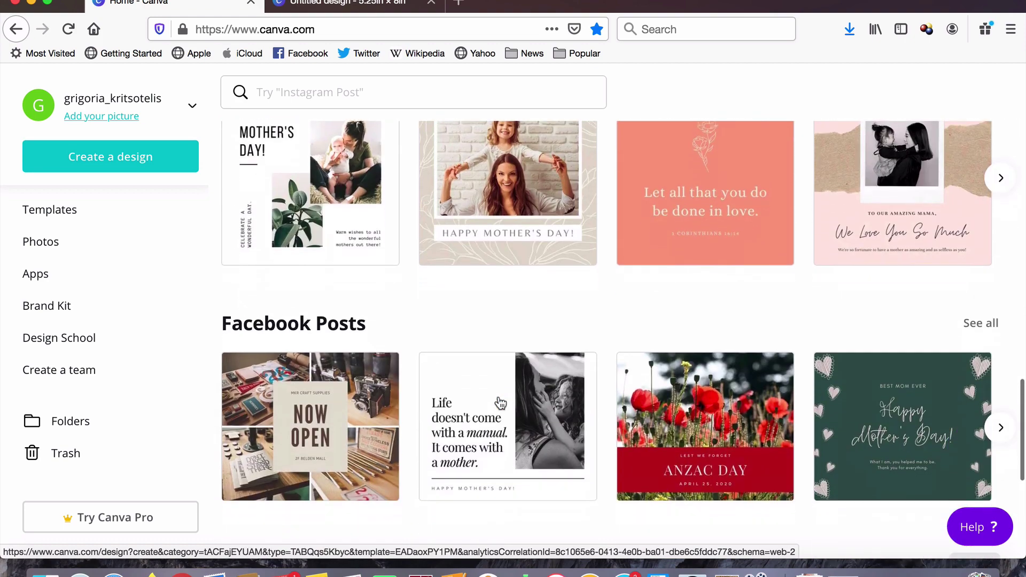
scroll(501, 404, down, 7)
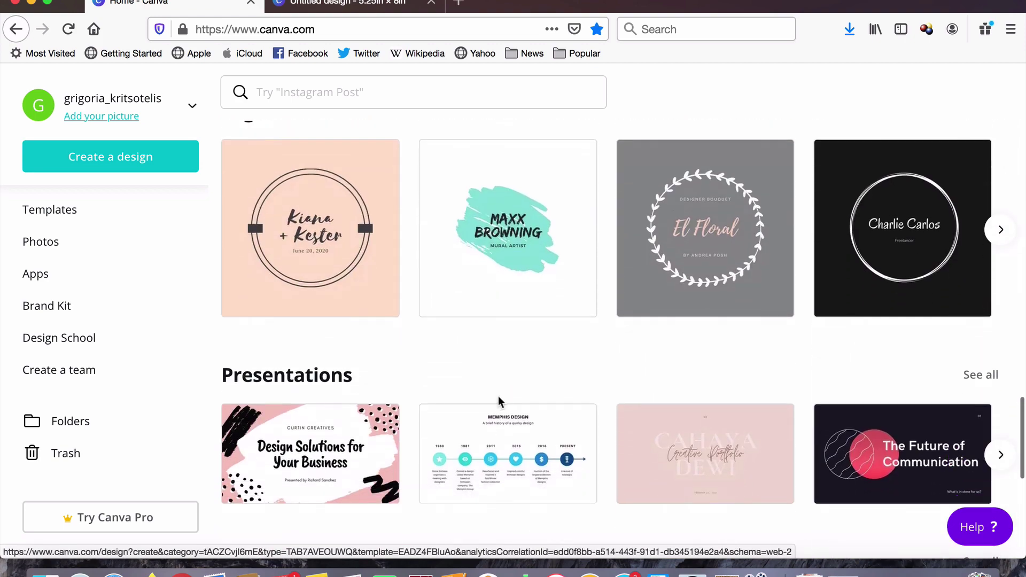
scroll(498, 399, down, 8)
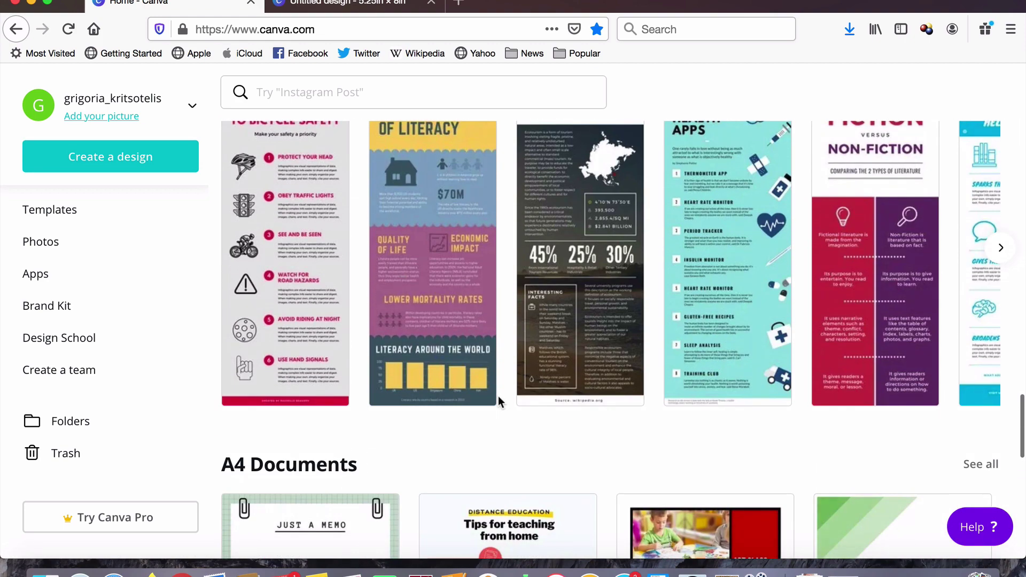
scroll(498, 396, down, 2)
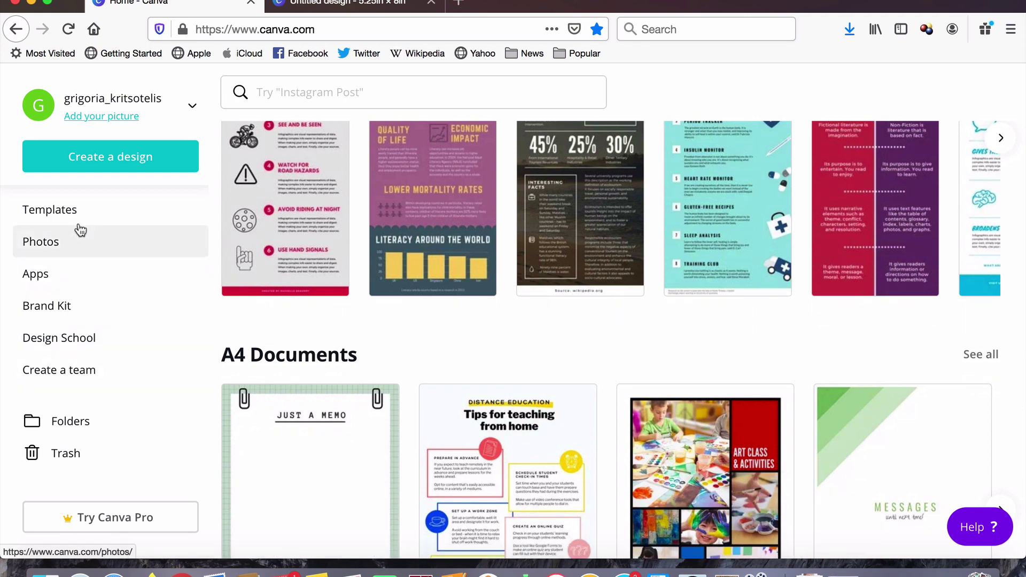
- Open Design School and review the featured classroom course and the Courses section
click(87, 340)
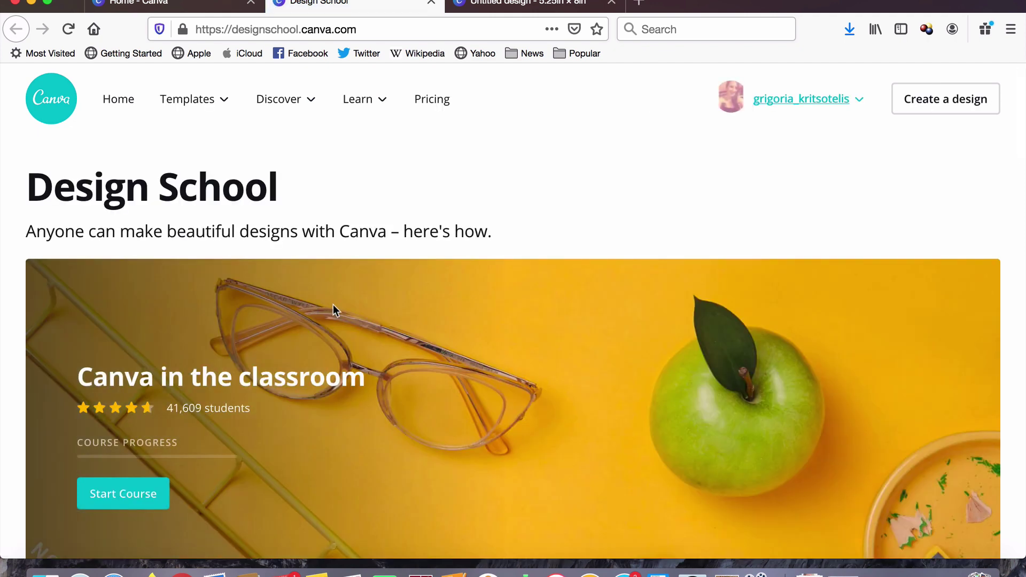
scroll(332, 305, down, 3)
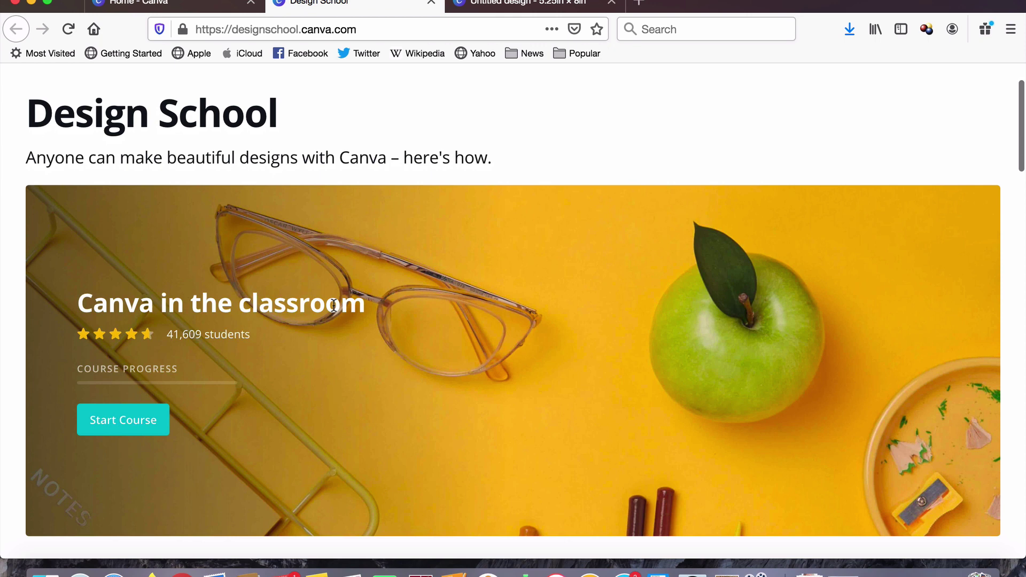
scroll(334, 305, down, 4)
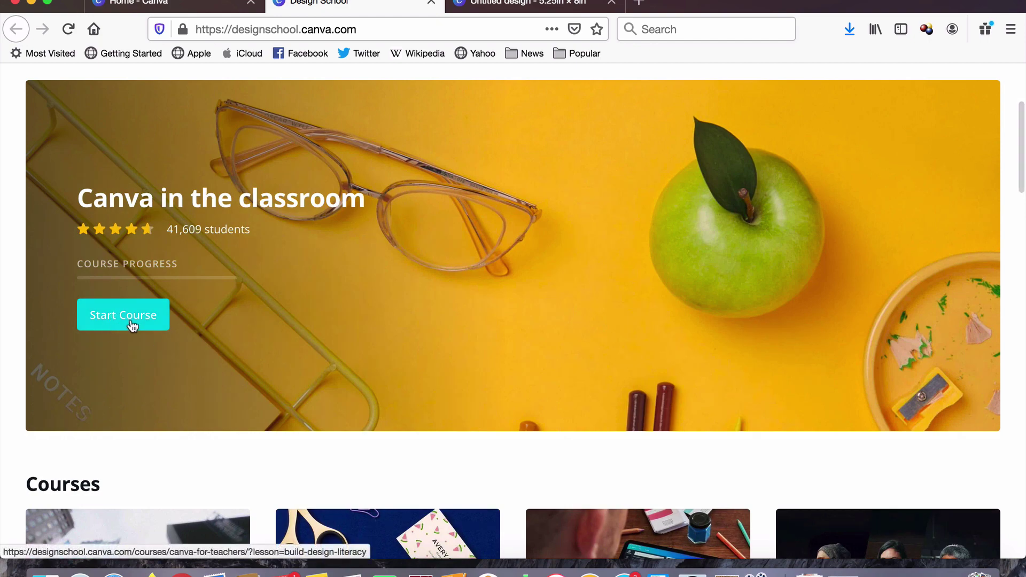
scroll(277, 344, down, 8)
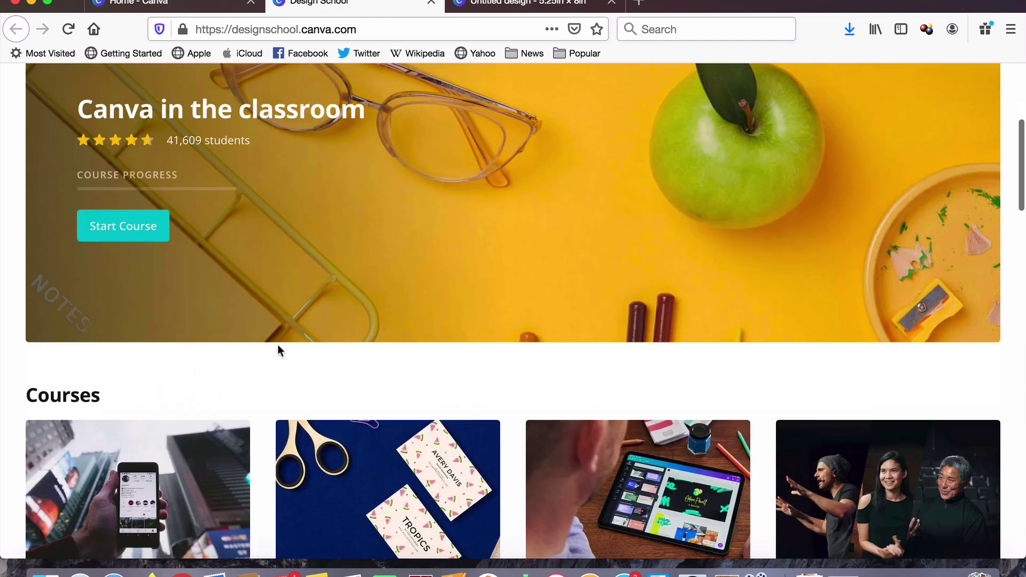
scroll(277, 351, down, 3)
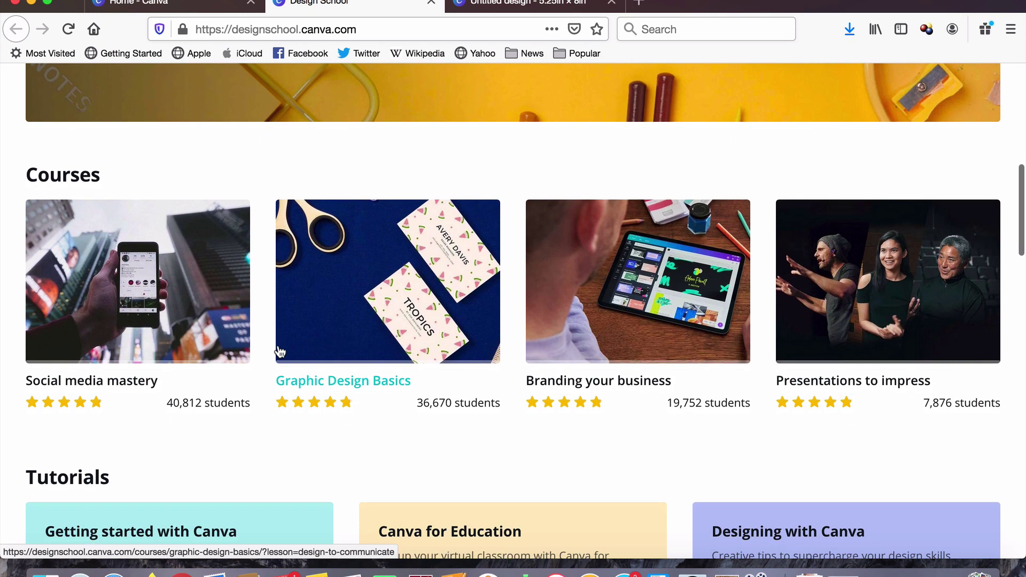
scroll(279, 351, up, 1)
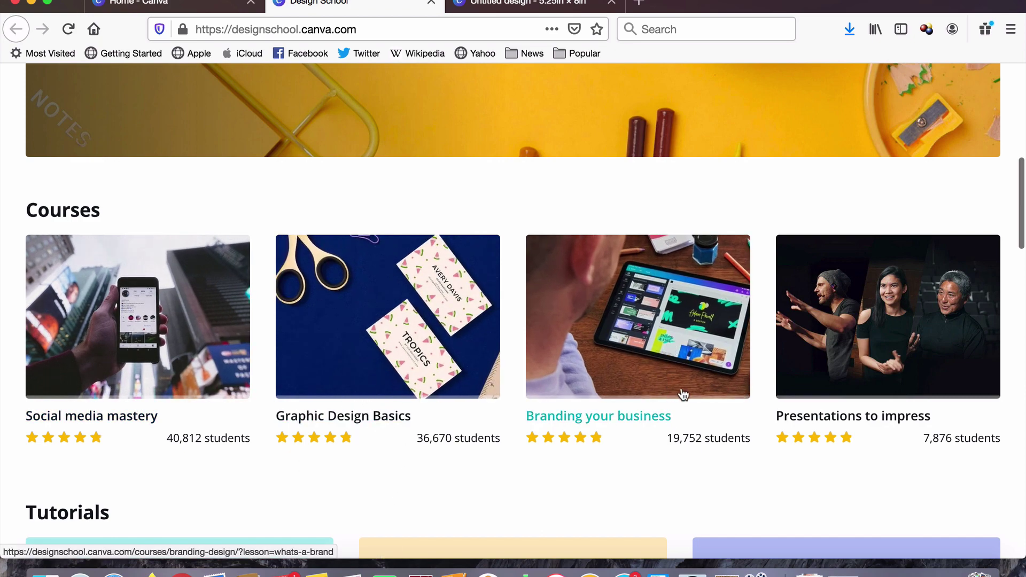
- Look through the Design School tutorials, events and footer resources, and return to the featured course
scroll(843, 424, down, 10)
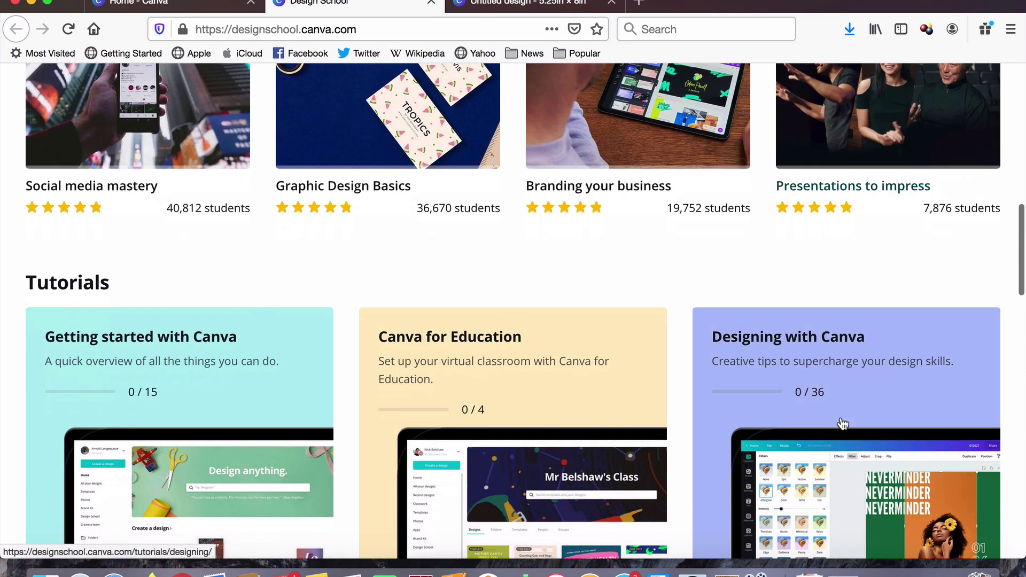
scroll(843, 424, down, 3)
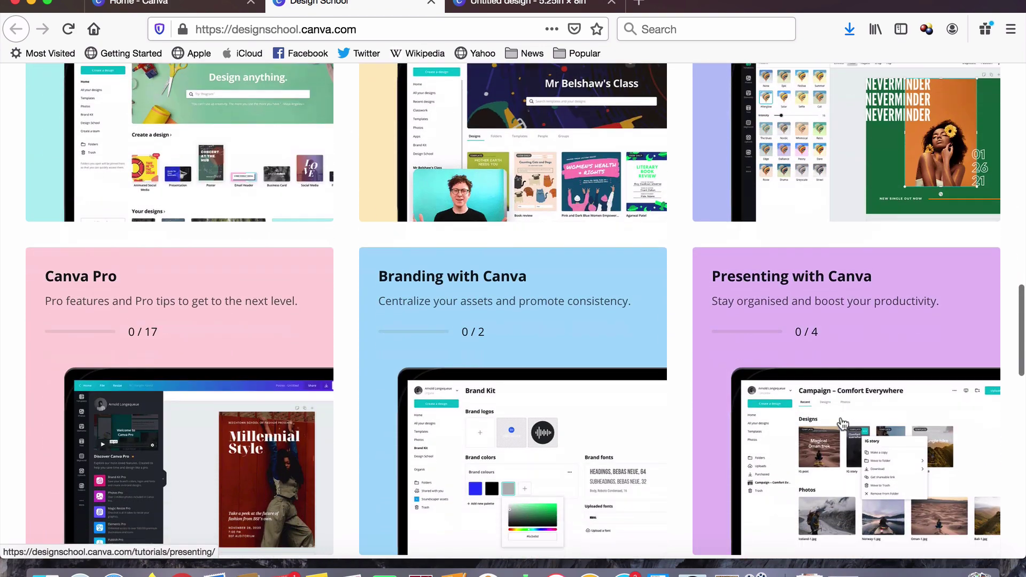
scroll(841, 423, up, 1)
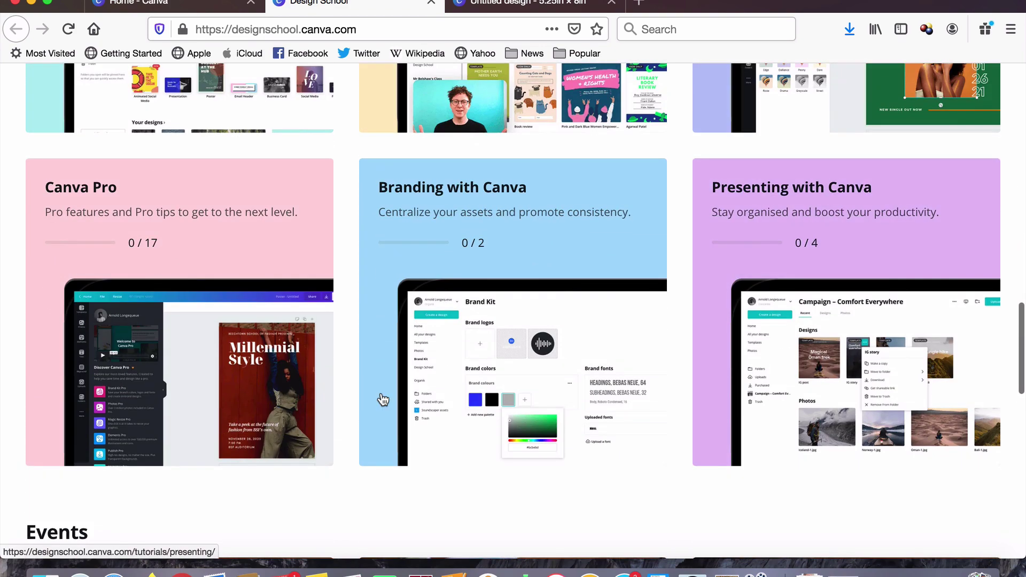
scroll(508, 297, up, 5)
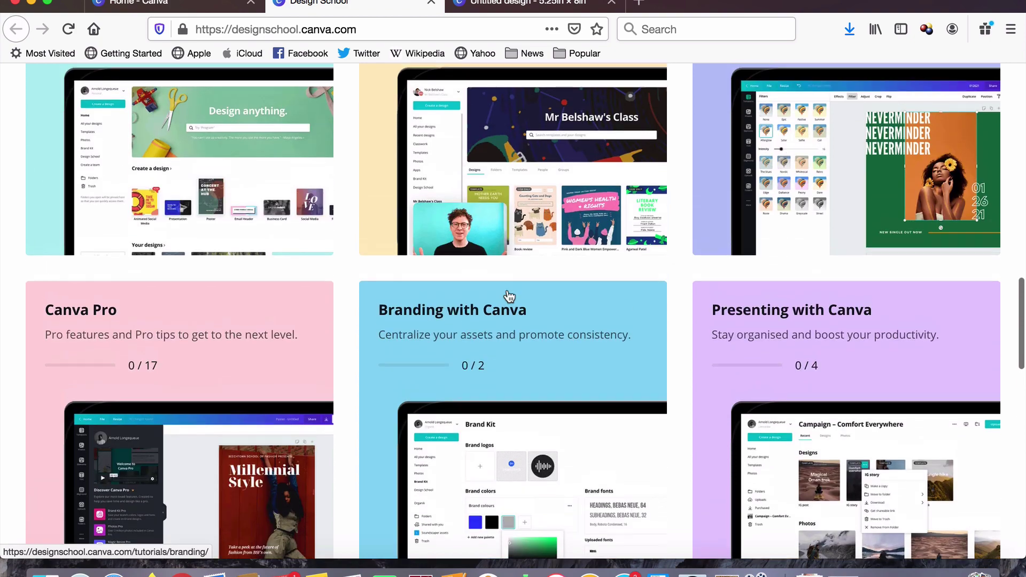
scroll(508, 296, down, 10)
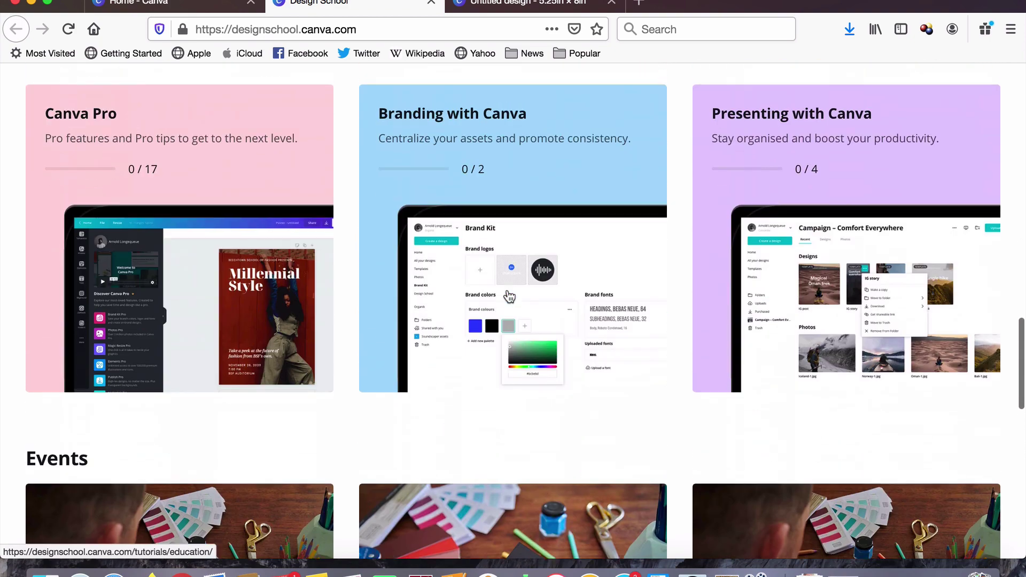
scroll(509, 297, down, 5)
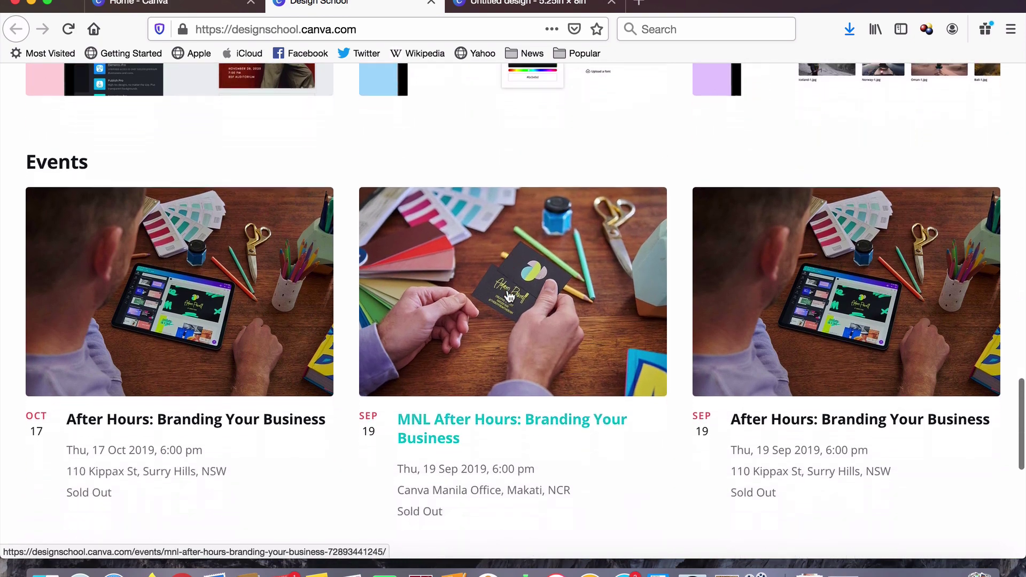
scroll(509, 296, down, 5)
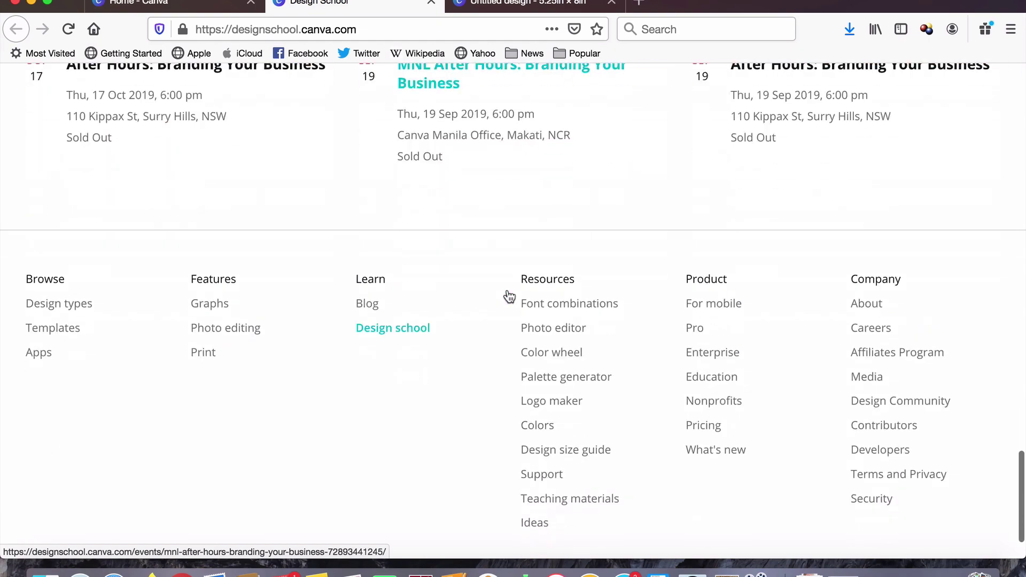
scroll(509, 297, up, 10)
scroll(509, 296, up, 6)
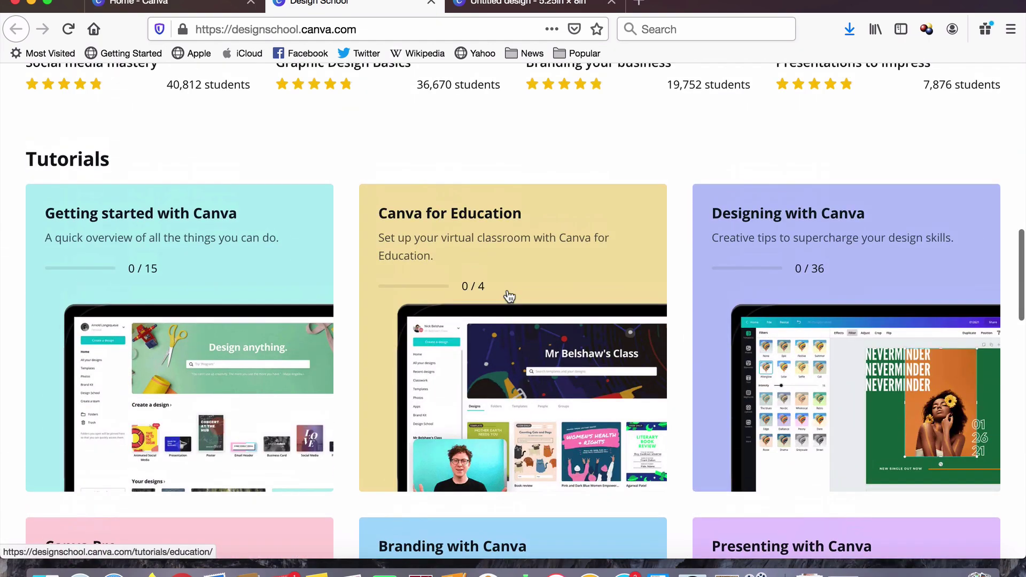
scroll(509, 297, up, 8)
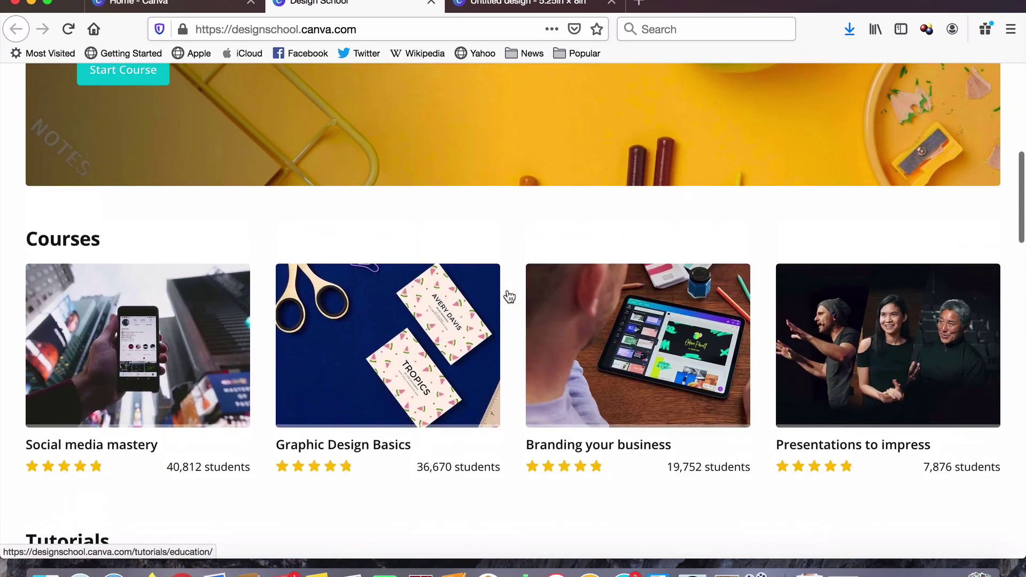
scroll(507, 291, up, 6)
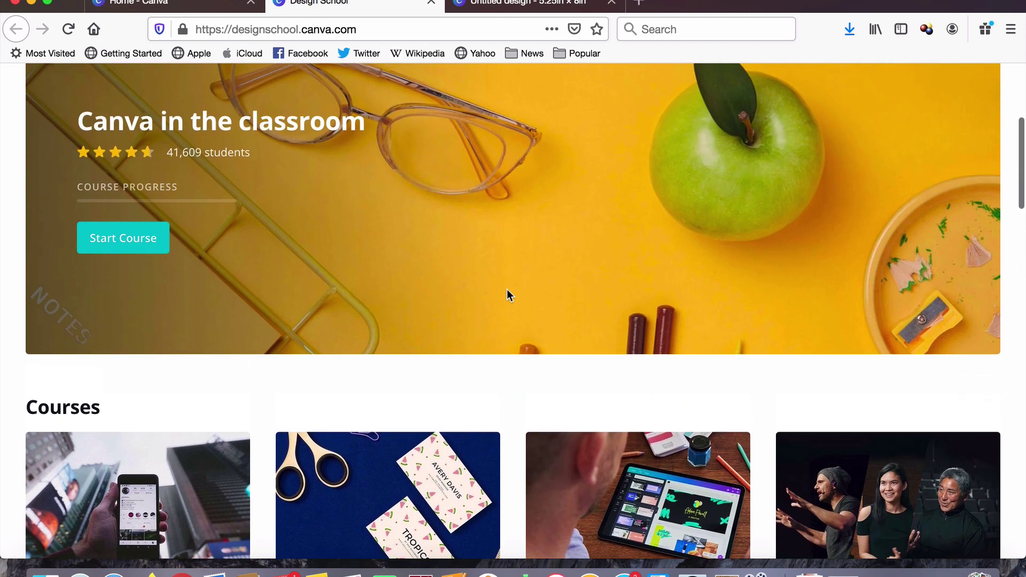
scroll(506, 295, up, 1)
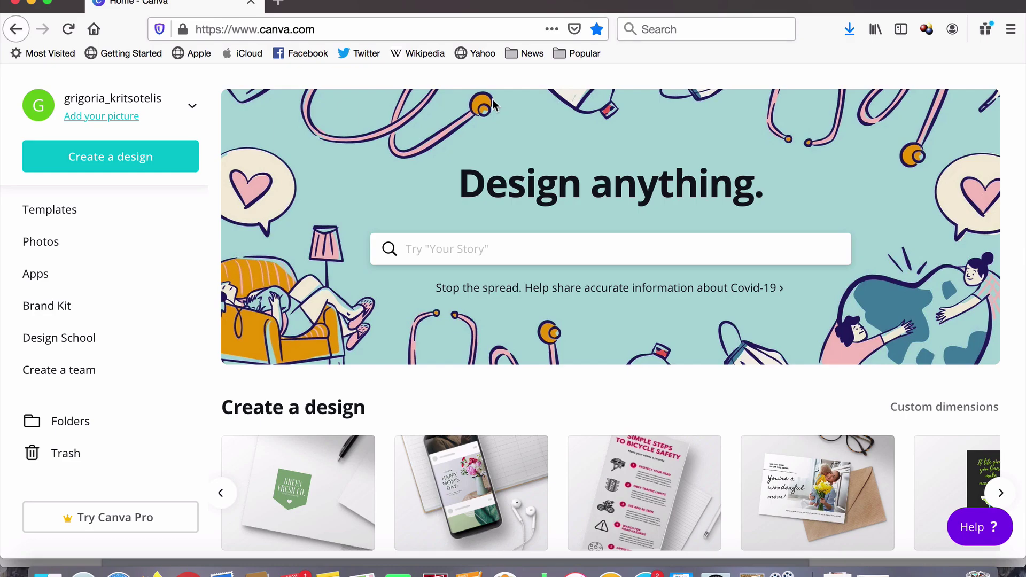
- Look through the suggested design types for a new design and create a blank Instagram Post
click(166, 167)
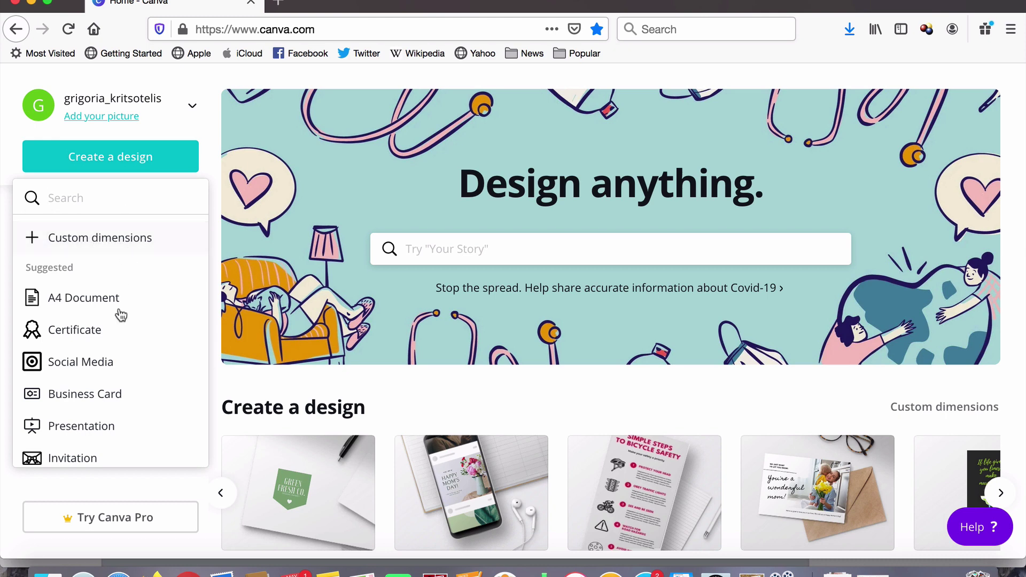
scroll(113, 362, down, 2)
scroll(115, 367, down, 6)
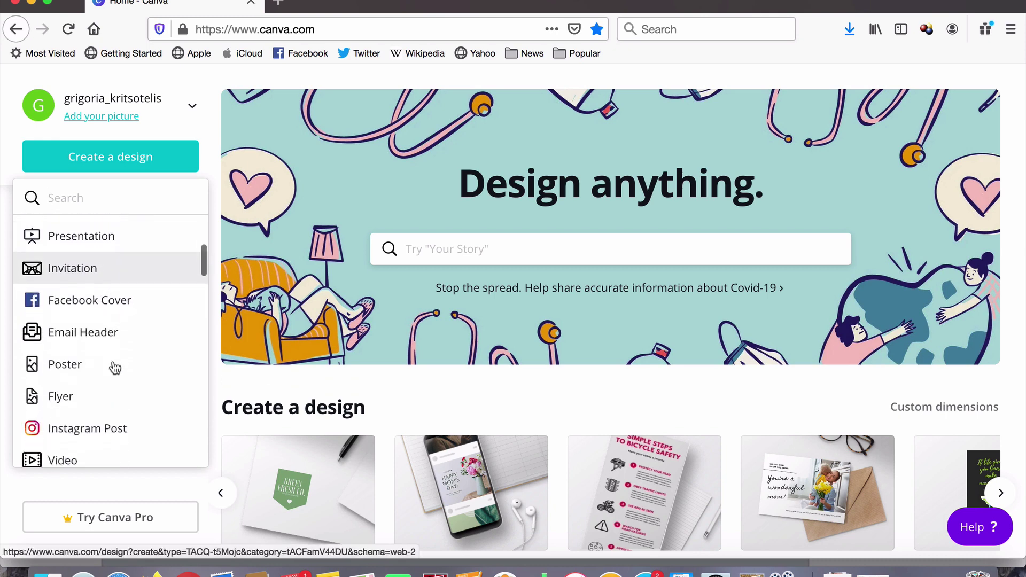
scroll(115, 368, down, 8)
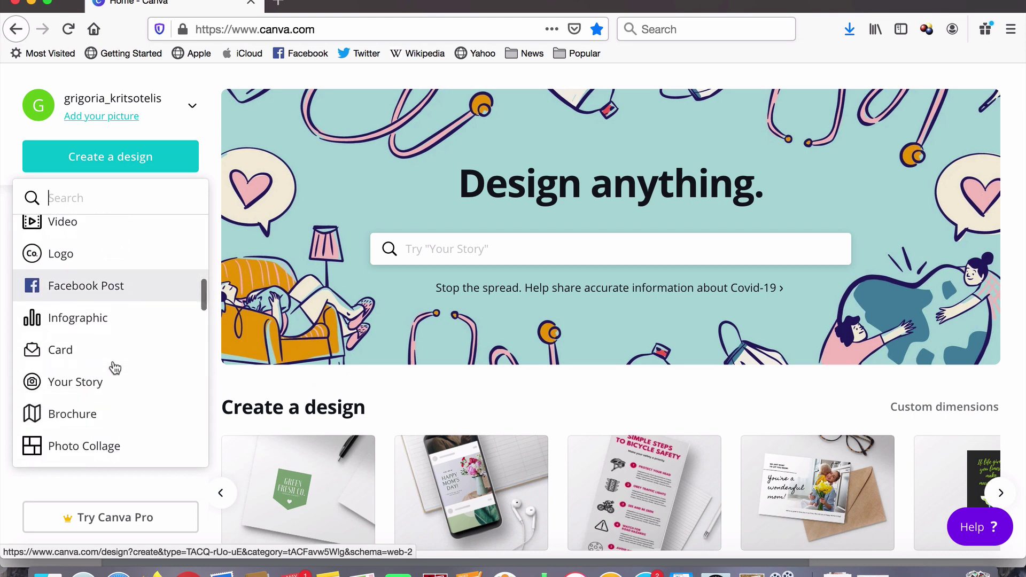
scroll(115, 368, up, 14)
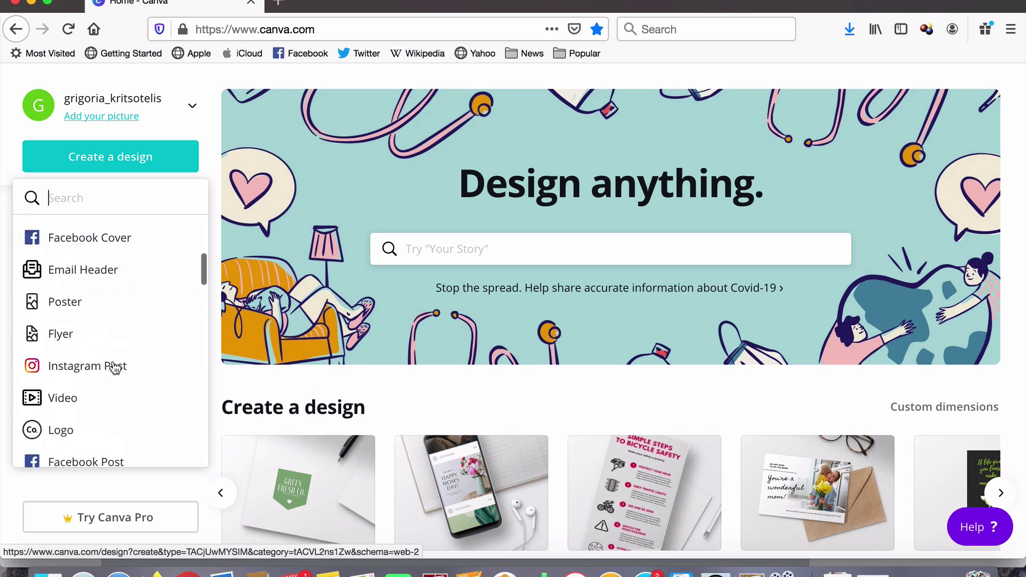
scroll(115, 367, up, 3)
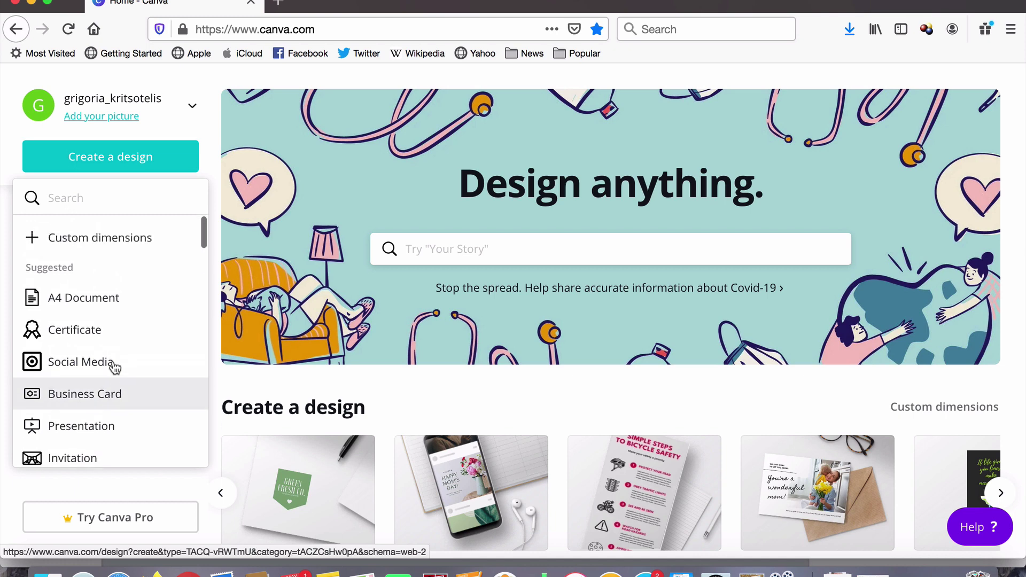
scroll(115, 367, down, 2)
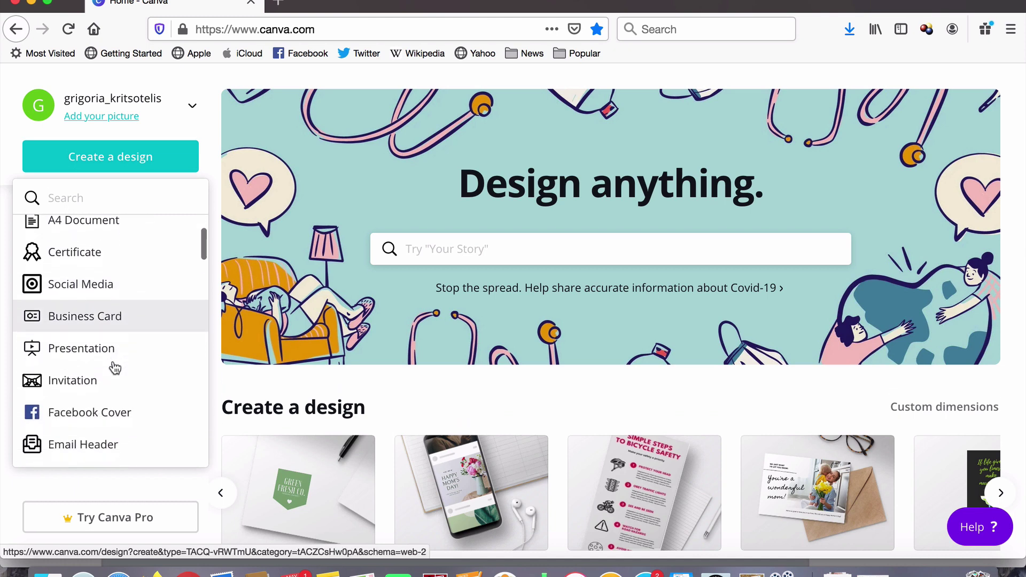
scroll(115, 368, down, 5)
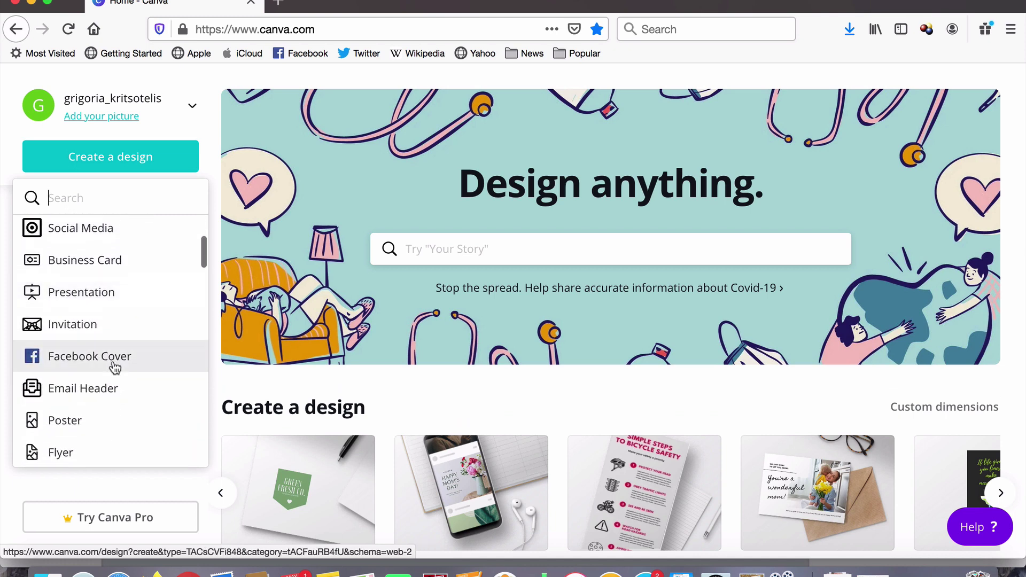
scroll(115, 368, down, 3)
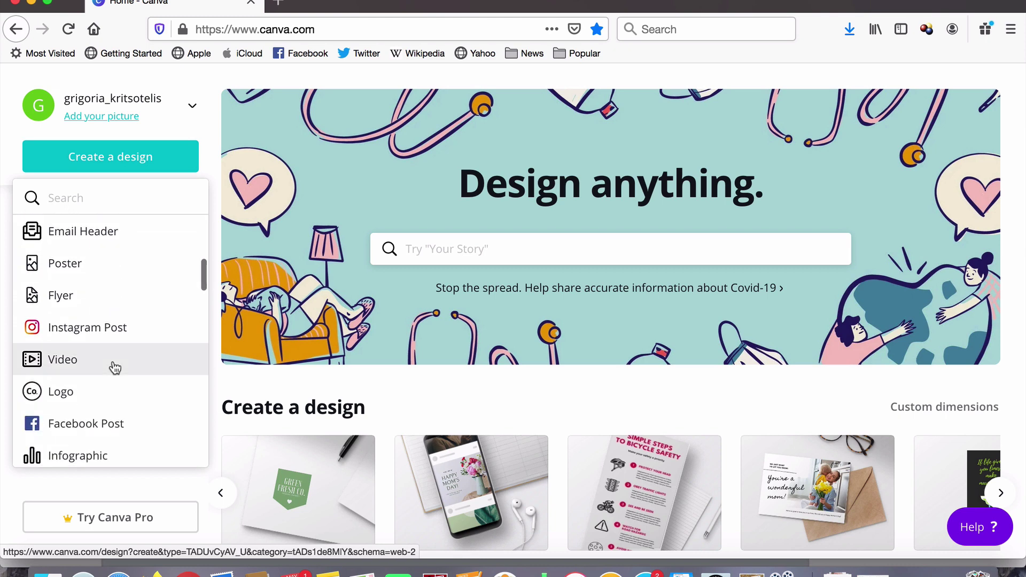
click(106, 335)
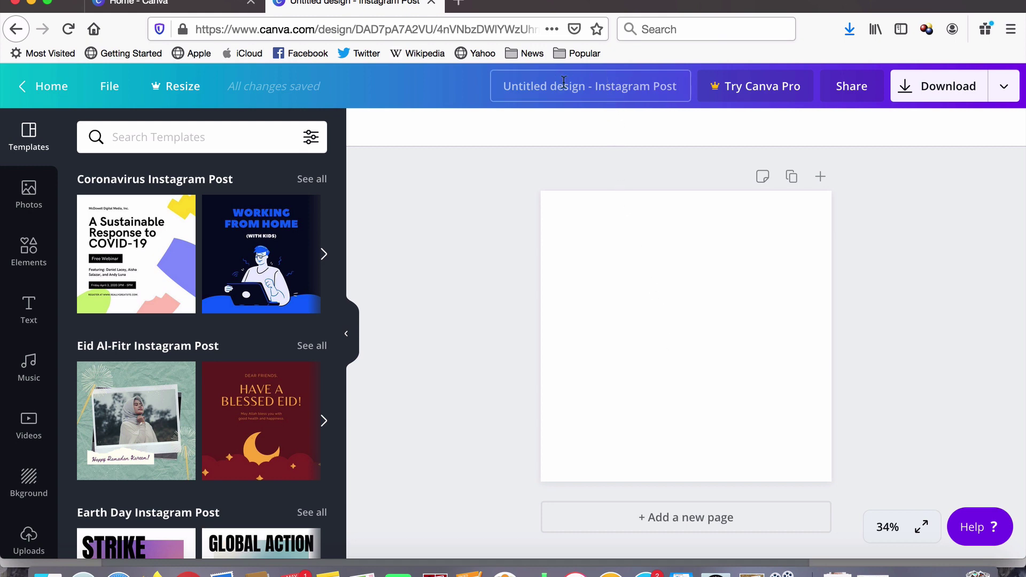
- Rename the untitled design as "Canva Masterclass Instagram Post v1"
click(603, 92)
key(BackSpace)
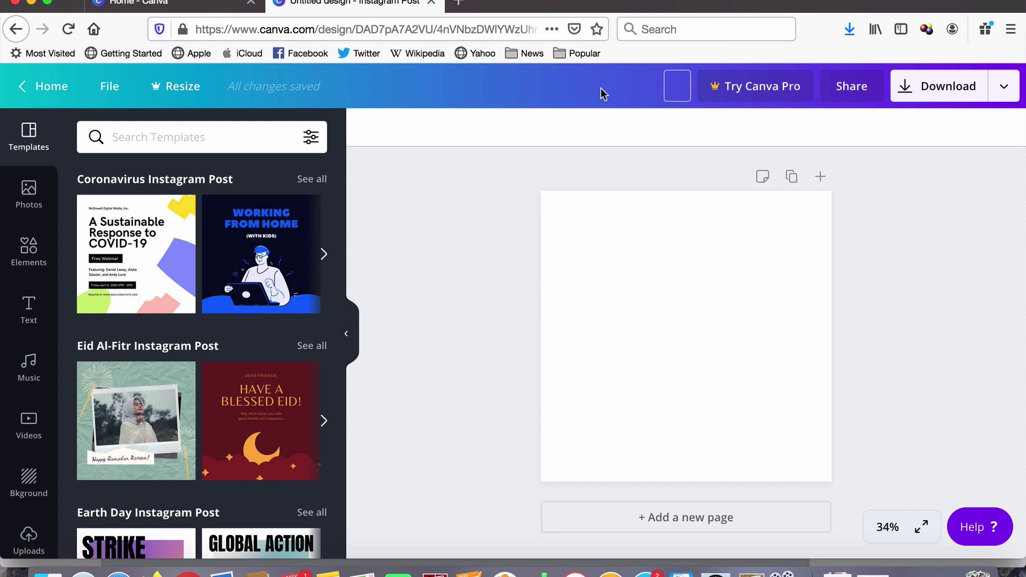
text(Canva Masterclas)
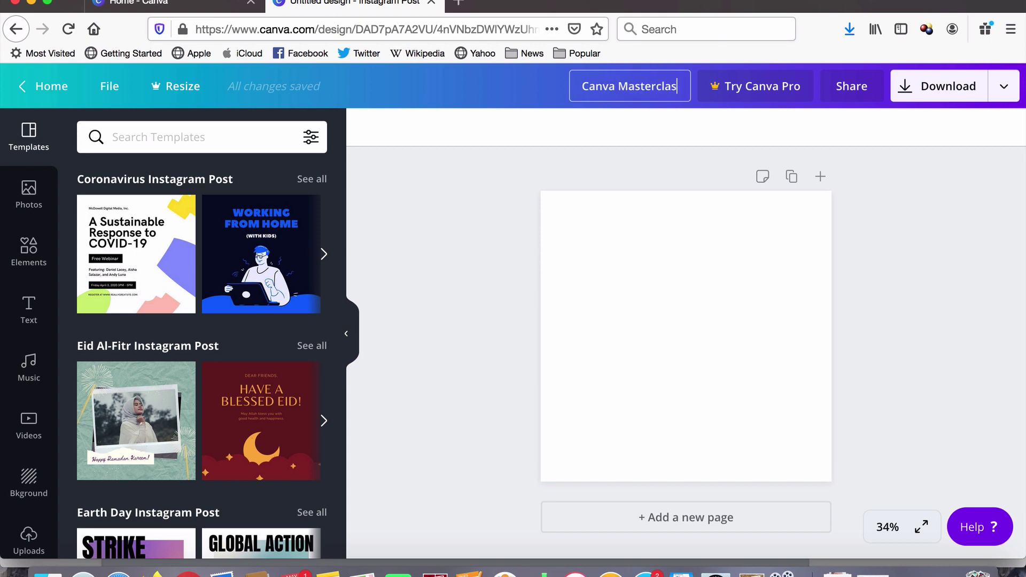
text(s Instagram Post )
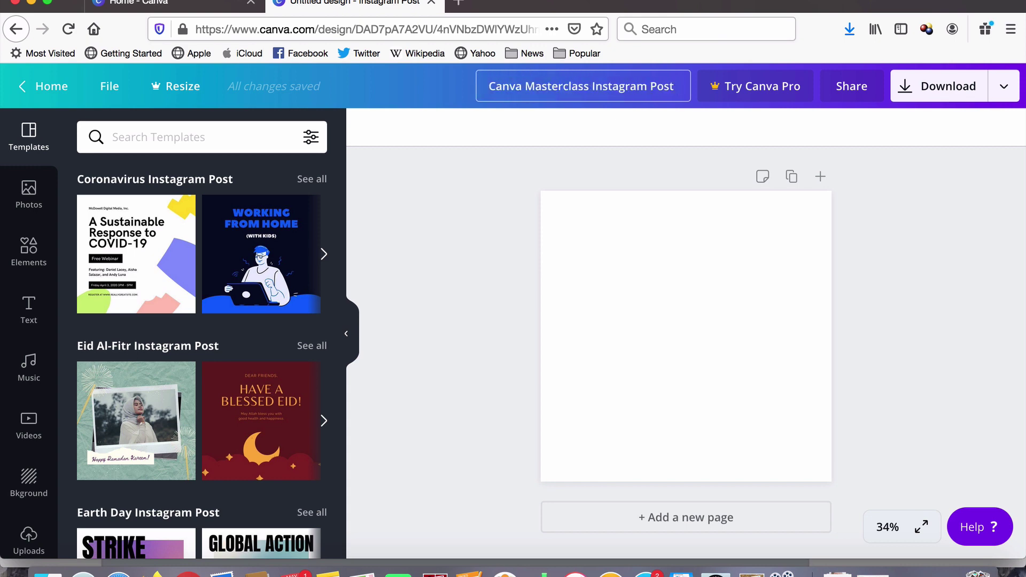
text(v1)
click(870, 244)
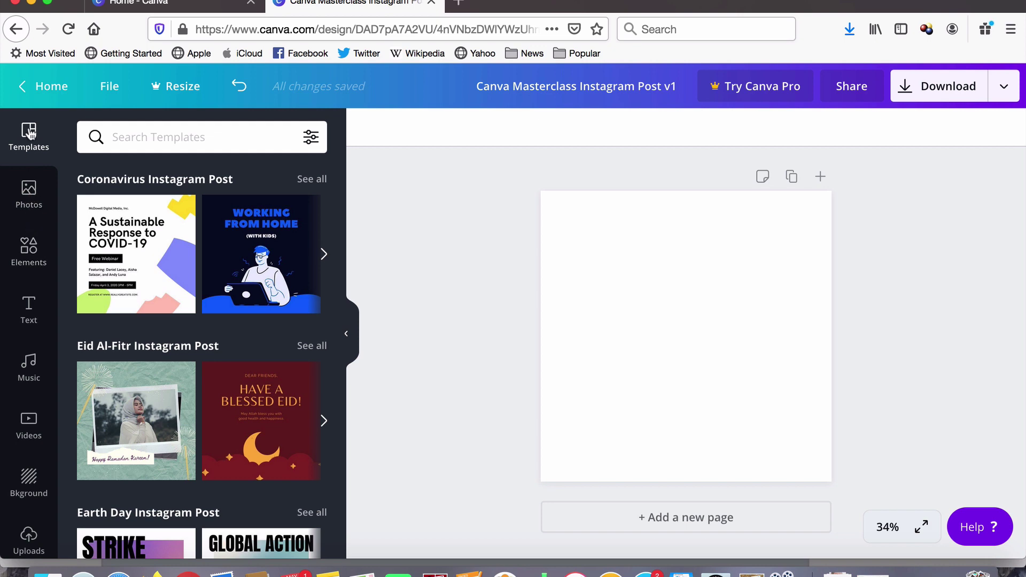
- View the photo and element libraries of the design editor and return to the templates
click(28, 193)
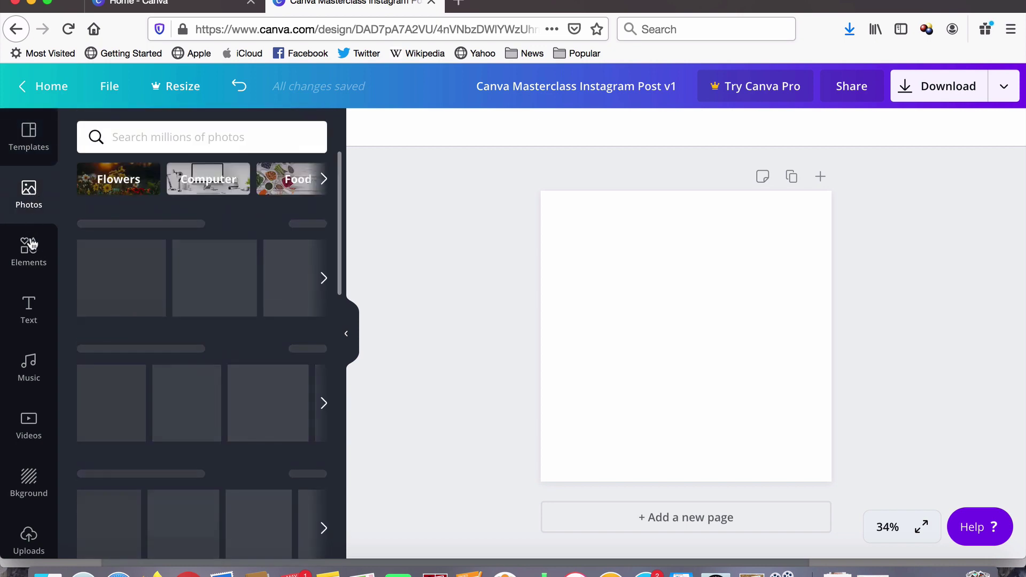
click(30, 261)
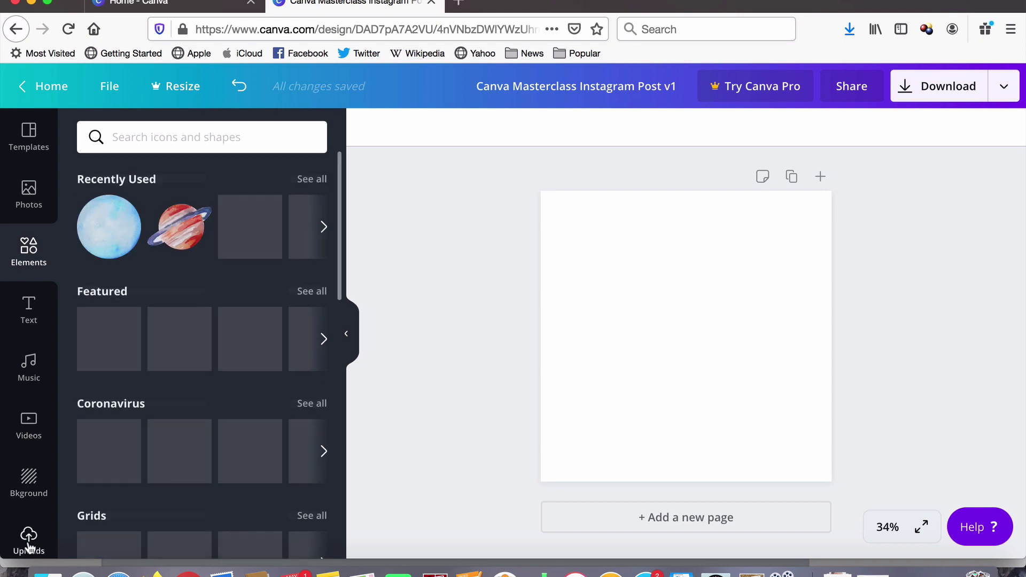
click(30, 138)
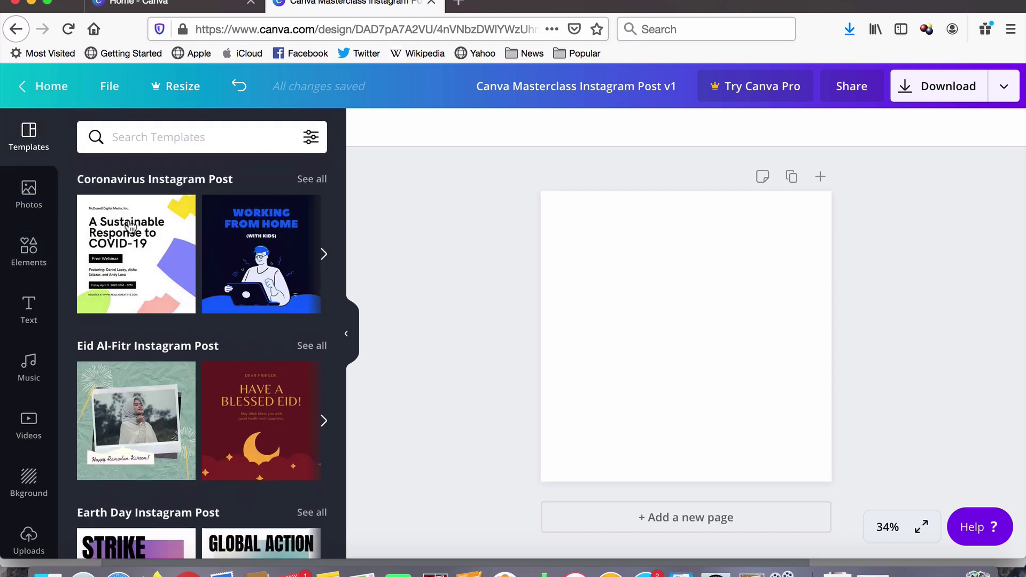
- Look through the Instagram Post template categories, from Coronavirus and Earth Day to Wedding and Autumn, and return to the first category
scroll(178, 379, down, 3)
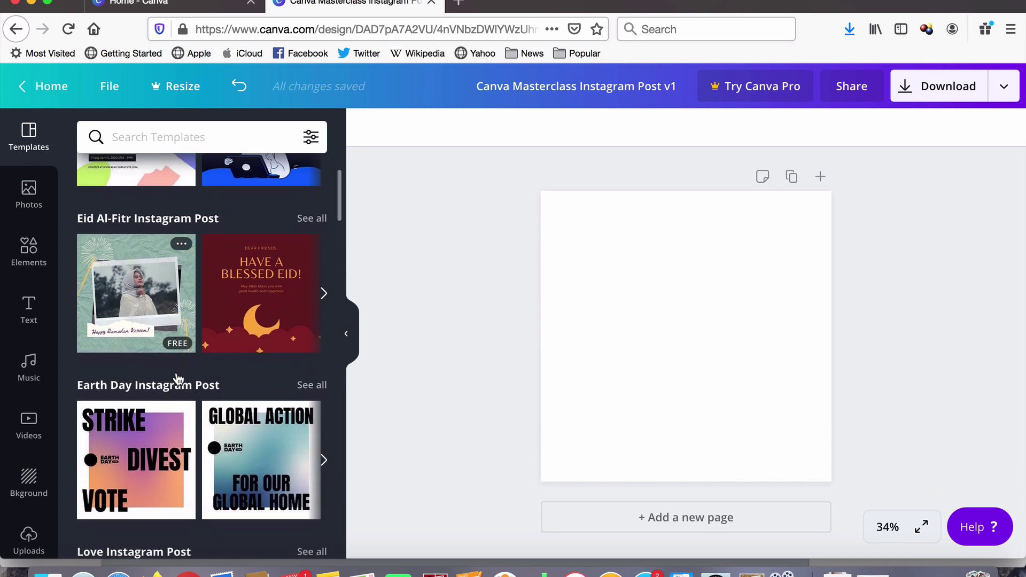
scroll(178, 380, down, 5)
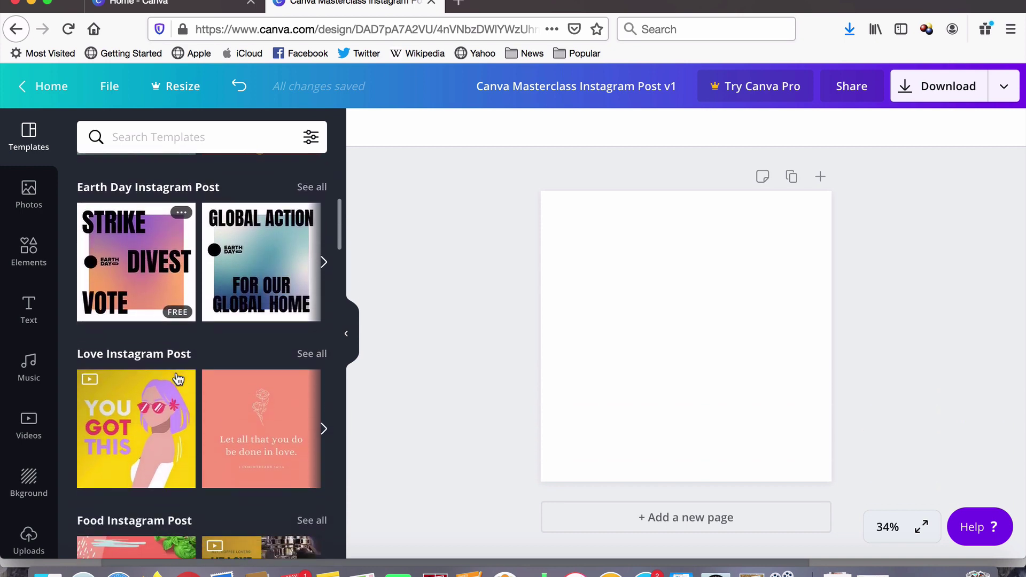
scroll(178, 380, down, 4)
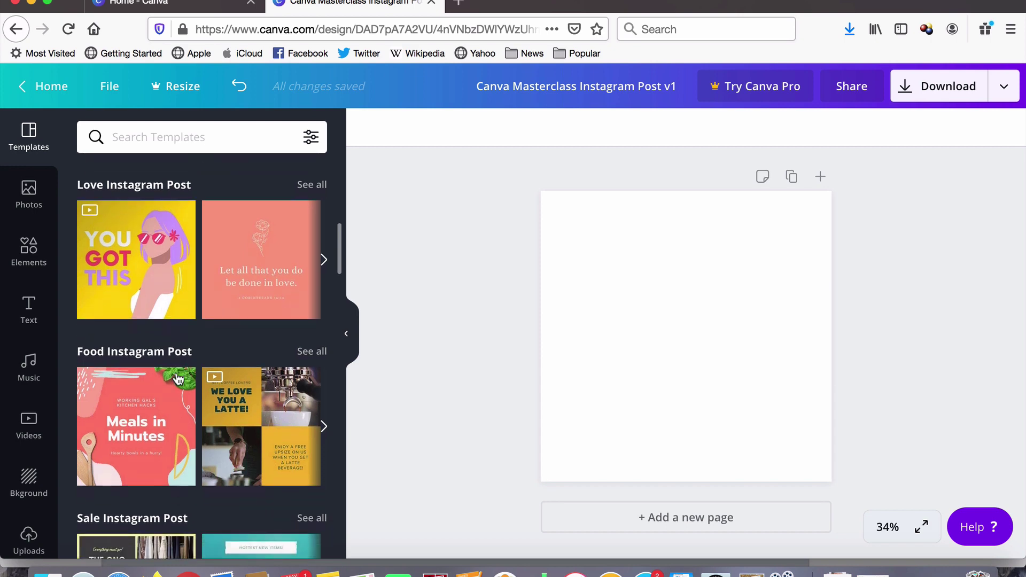
scroll(192, 401, down, 1)
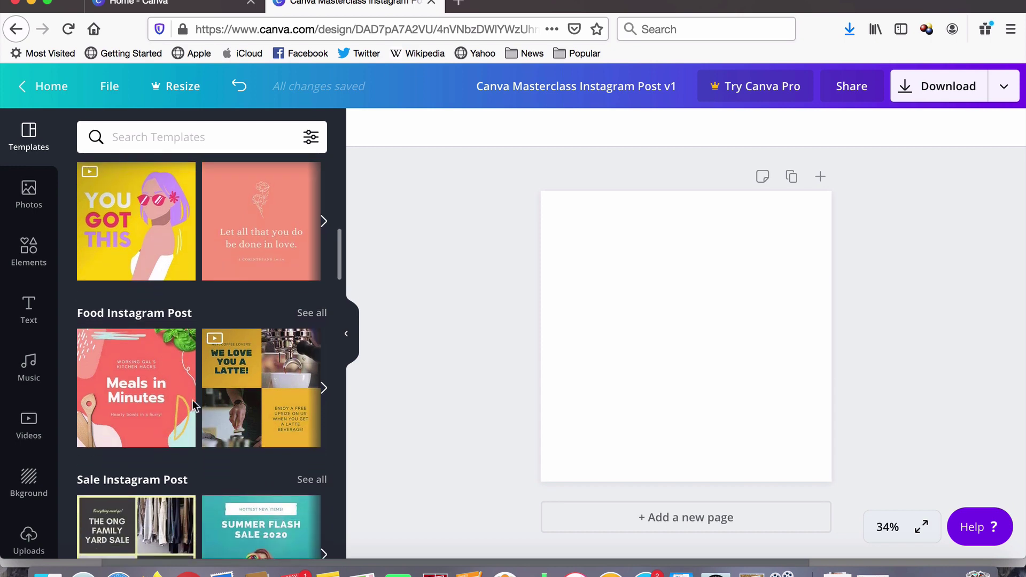
scroll(245, 332, up, 2)
scroll(246, 333, down, 7)
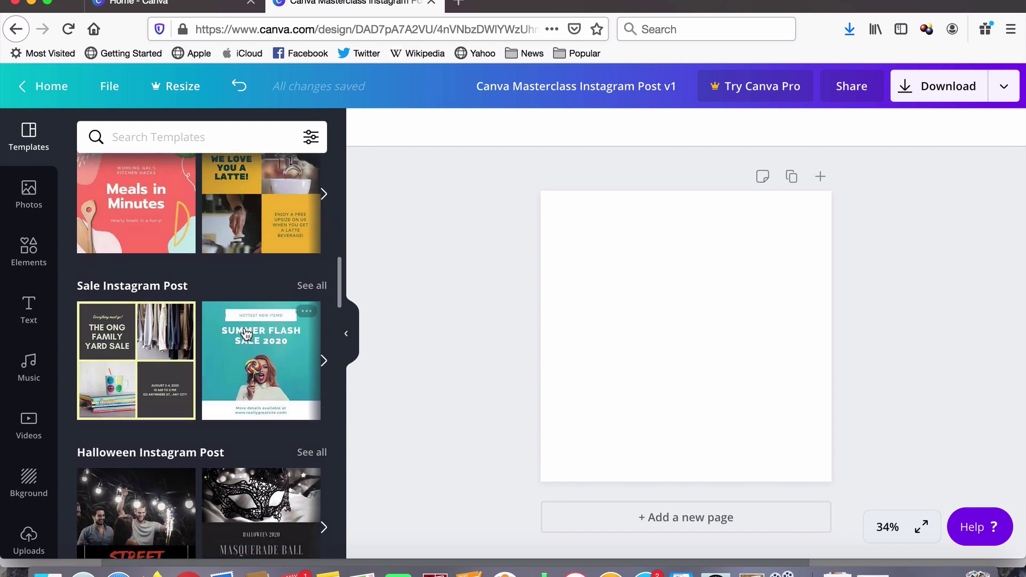
scroll(246, 334, right, 1)
scroll(219, 347, down, 4)
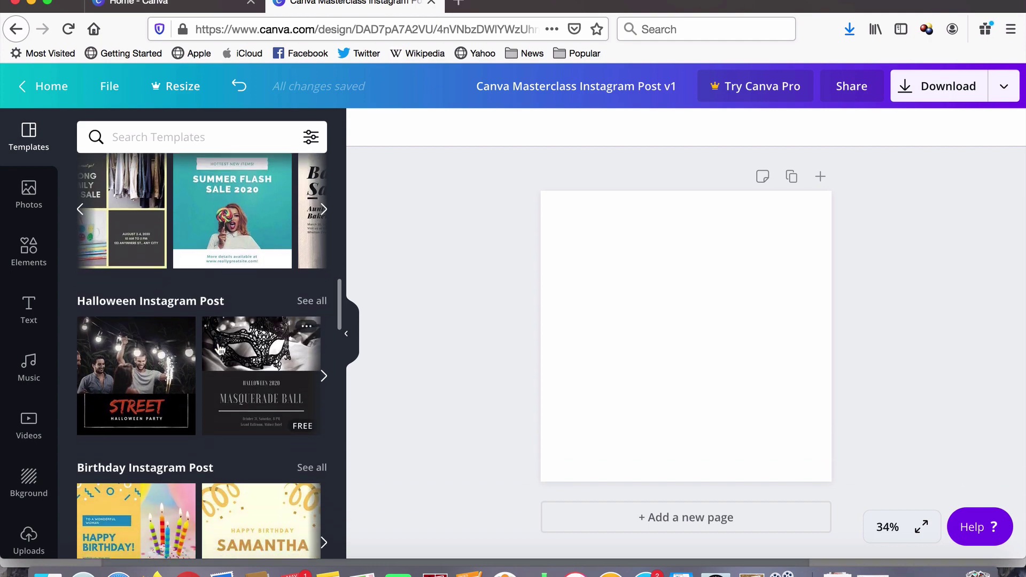
scroll(219, 349, down, 10)
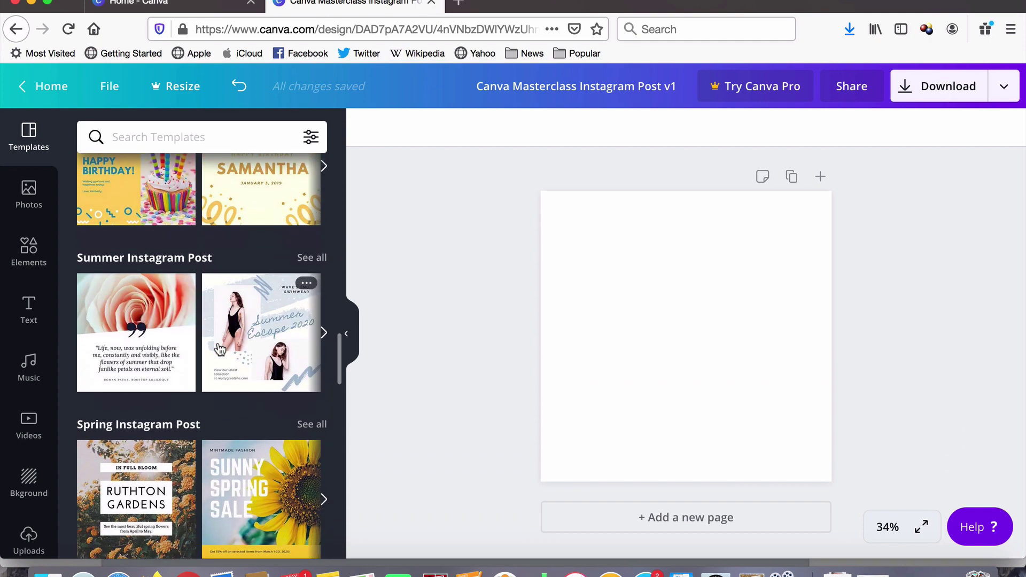
scroll(219, 348, down, 11)
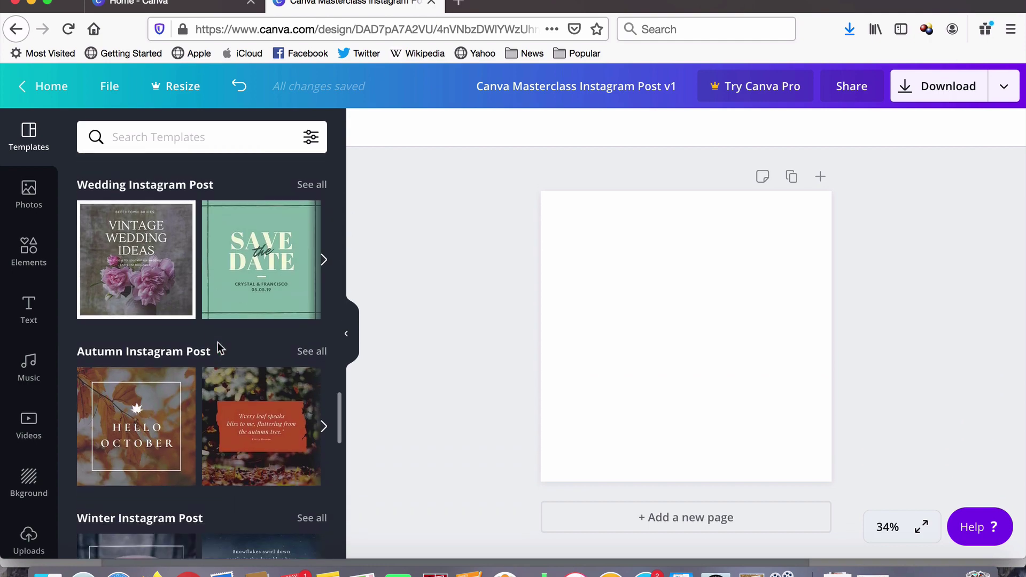
scroll(218, 345, up, 20)
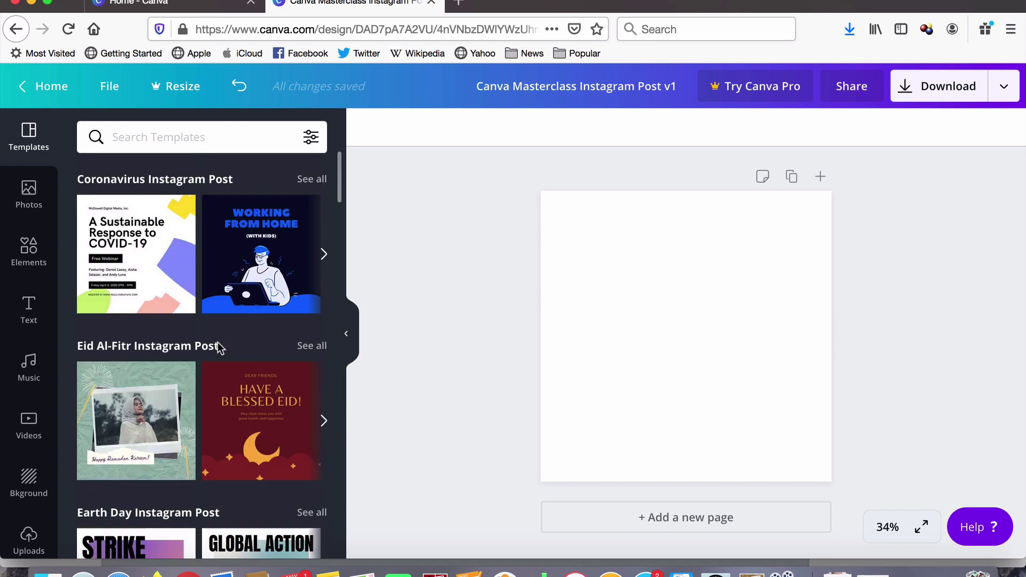
- Search the templates for "mothers day" and look through the matching Instagram Post designs
click(175, 140)
text(mothers day)
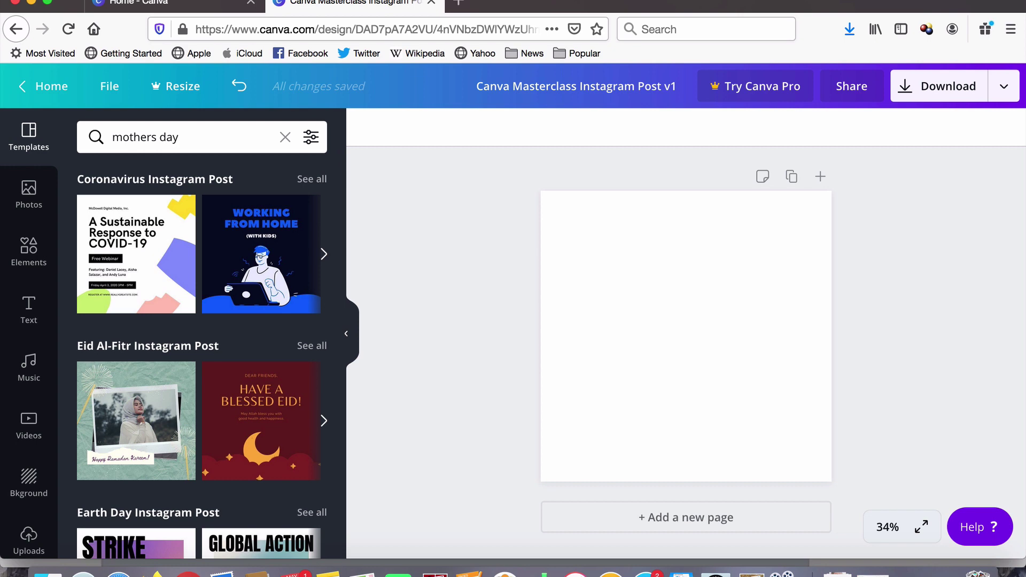
key(Return)
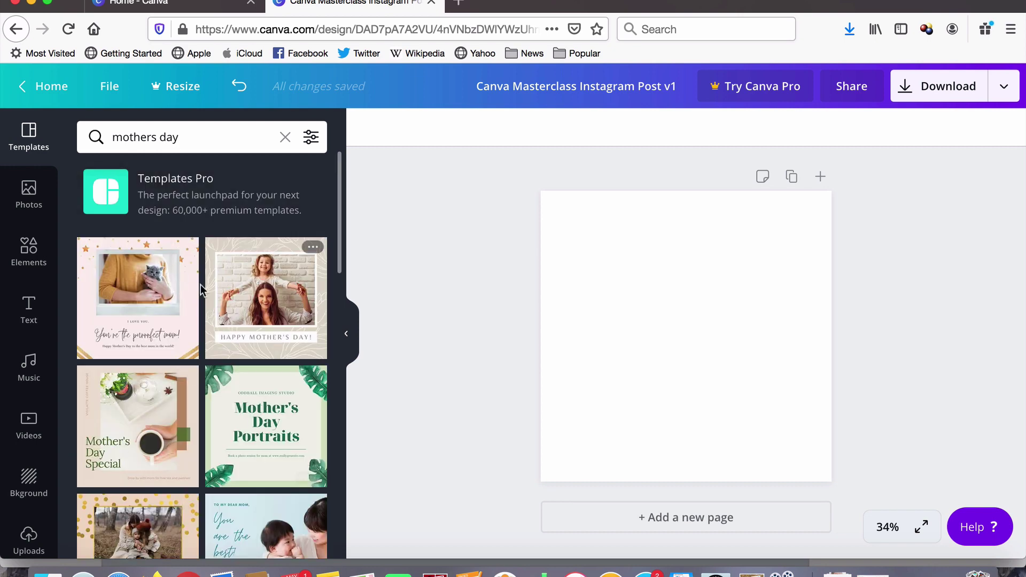
scroll(145, 481, down, 3)
scroll(148, 502, down, 8)
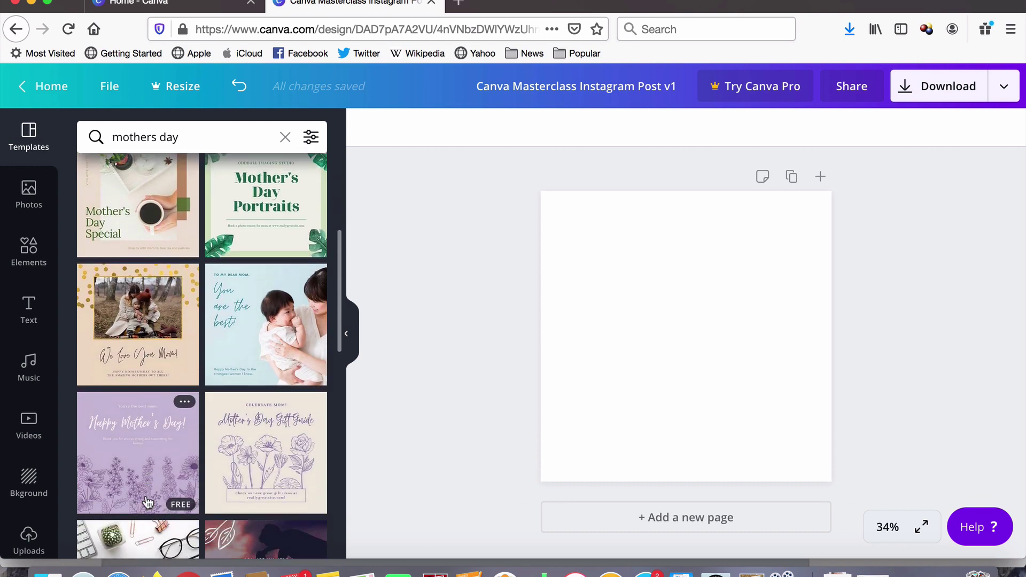
scroll(148, 502, down, 8)
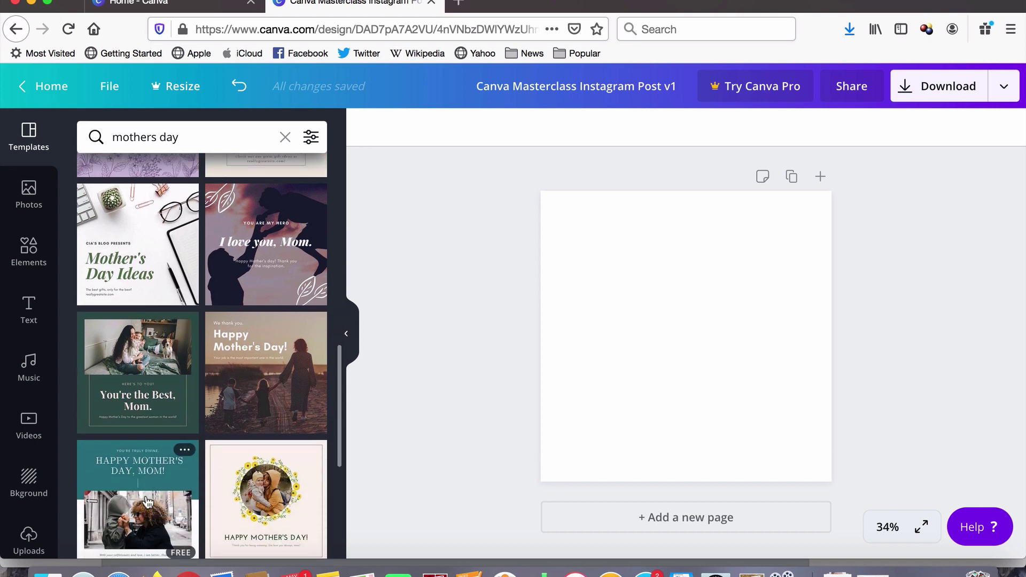
scroll(148, 502, down, 3)
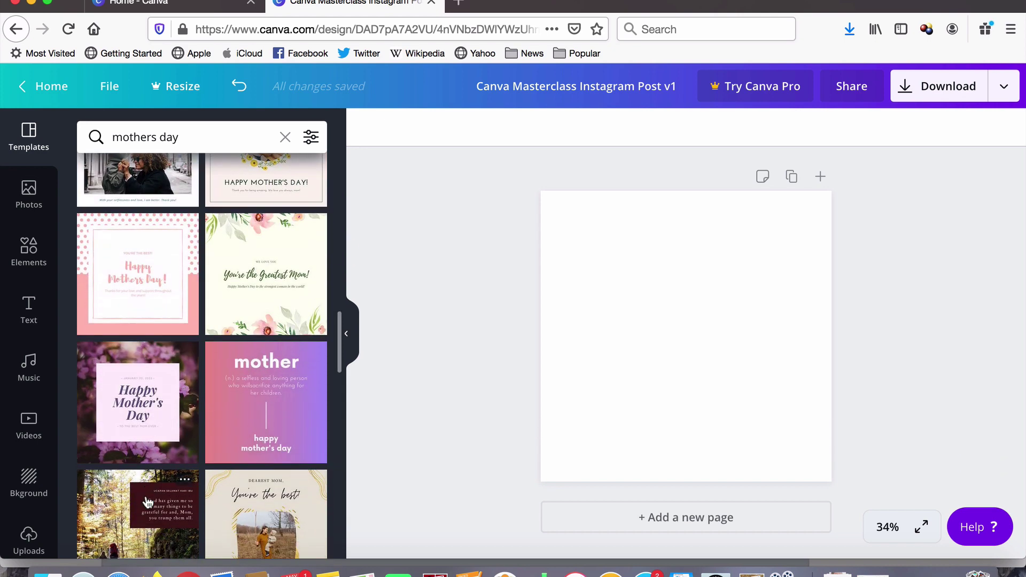
scroll(148, 513, down, 5)
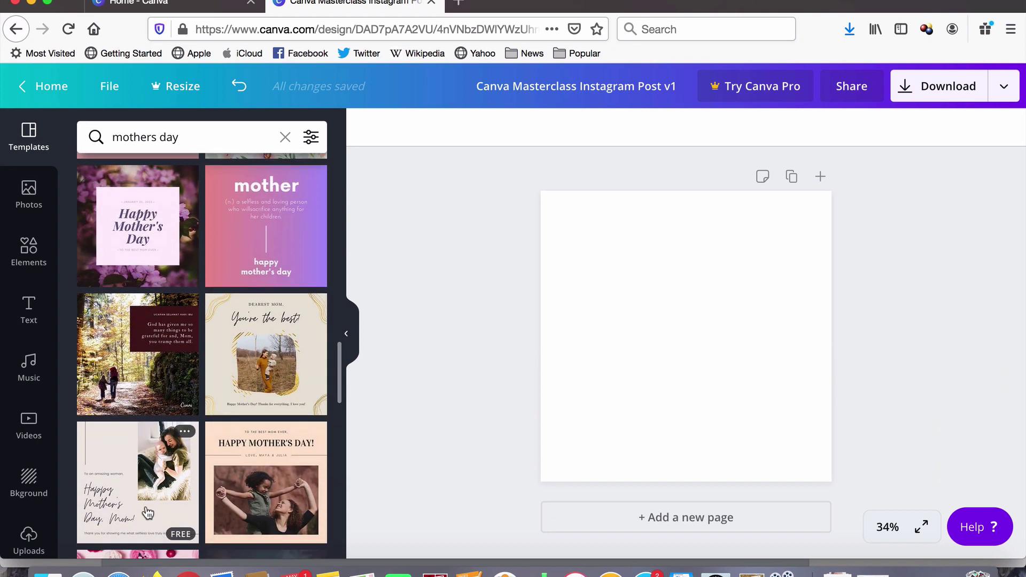
scroll(148, 513, down, 7)
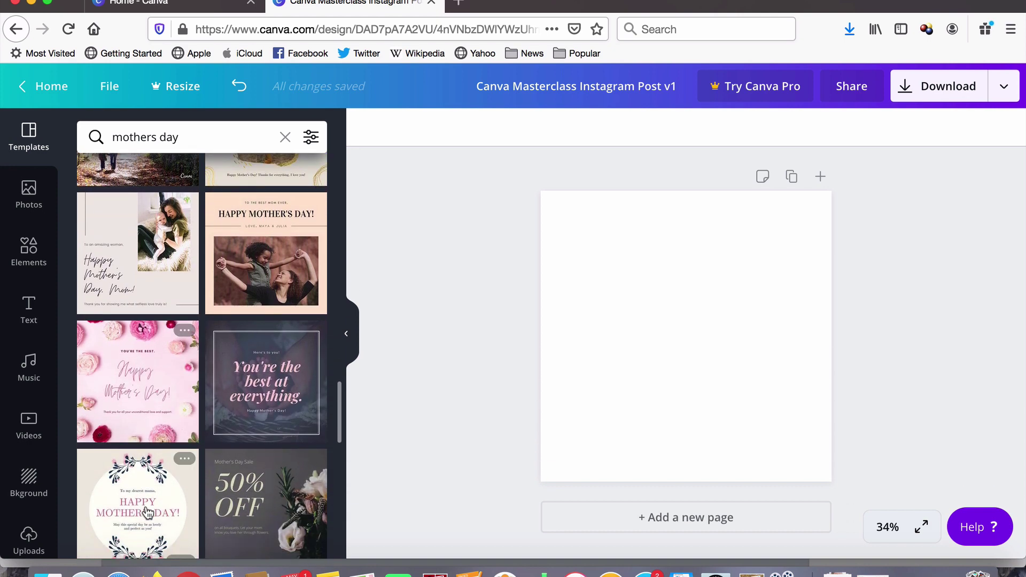
scroll(148, 512, down, 6)
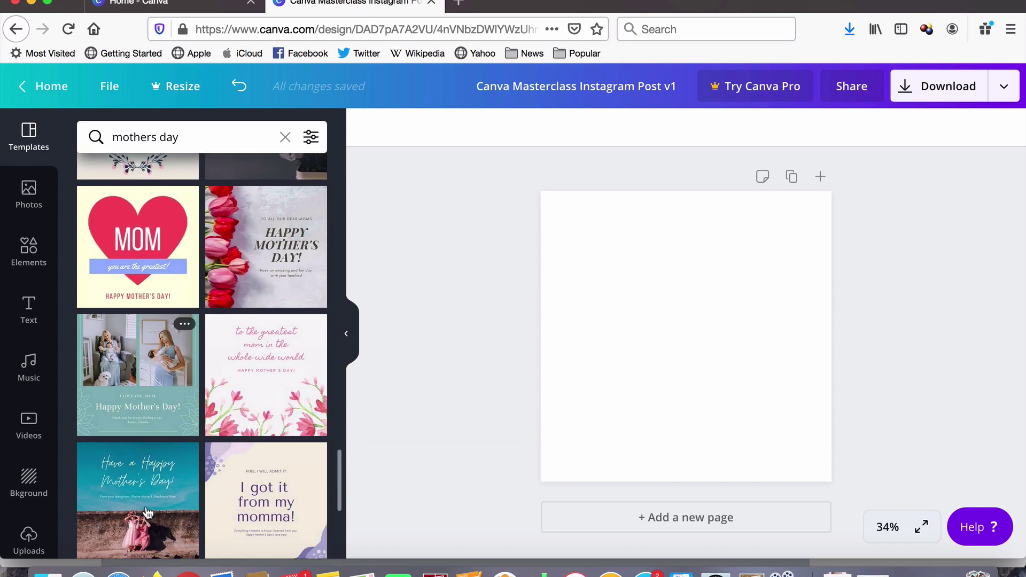
scroll(148, 512, down, 3)
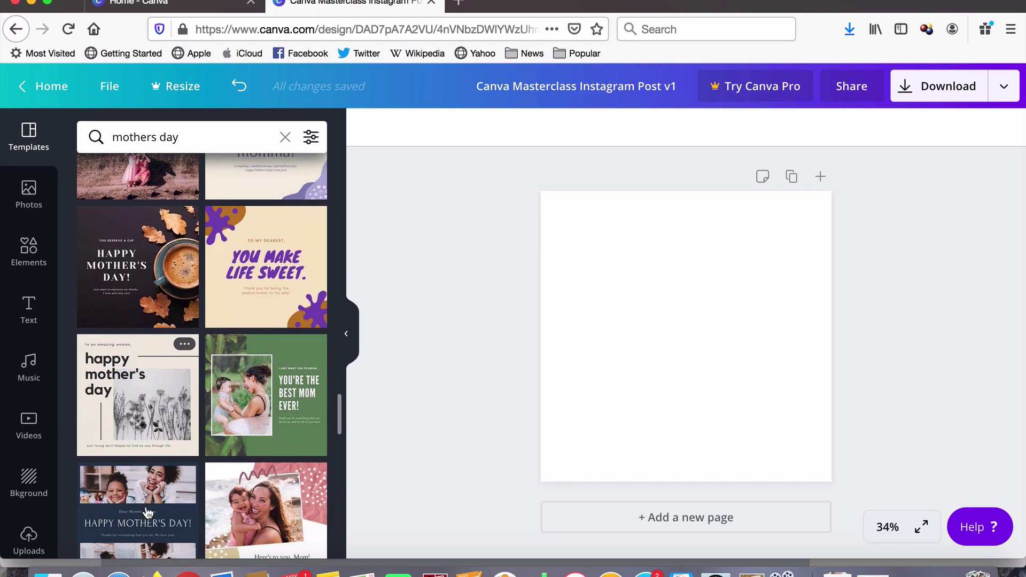
scroll(148, 513, down, 3)
scroll(148, 512, down, 4)
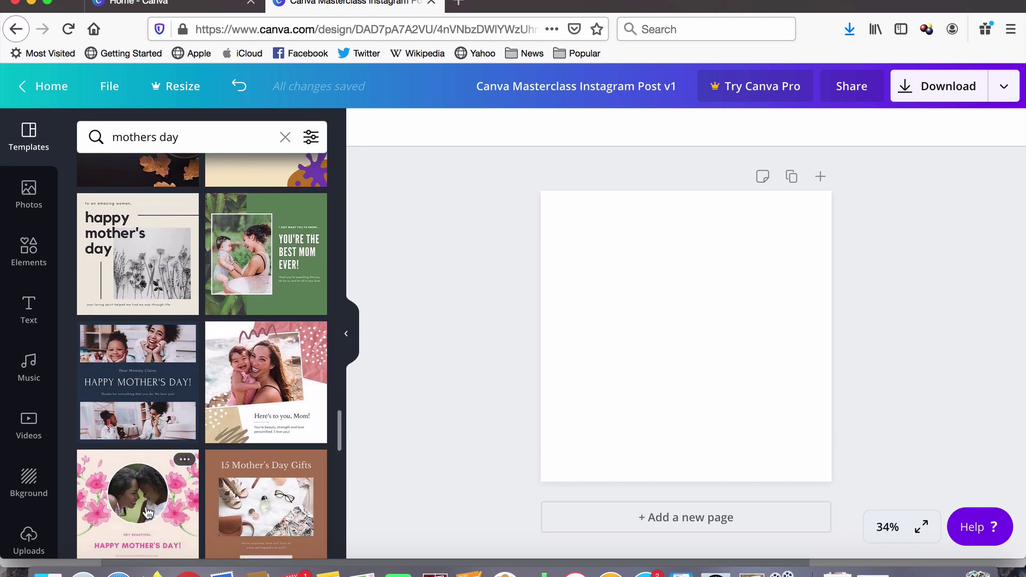
- Browse the Mother's Day templates and apply "Maroon and Brown Mother's Day Personal Instagram Post" to the blank page
scroll(148, 513, down, 2)
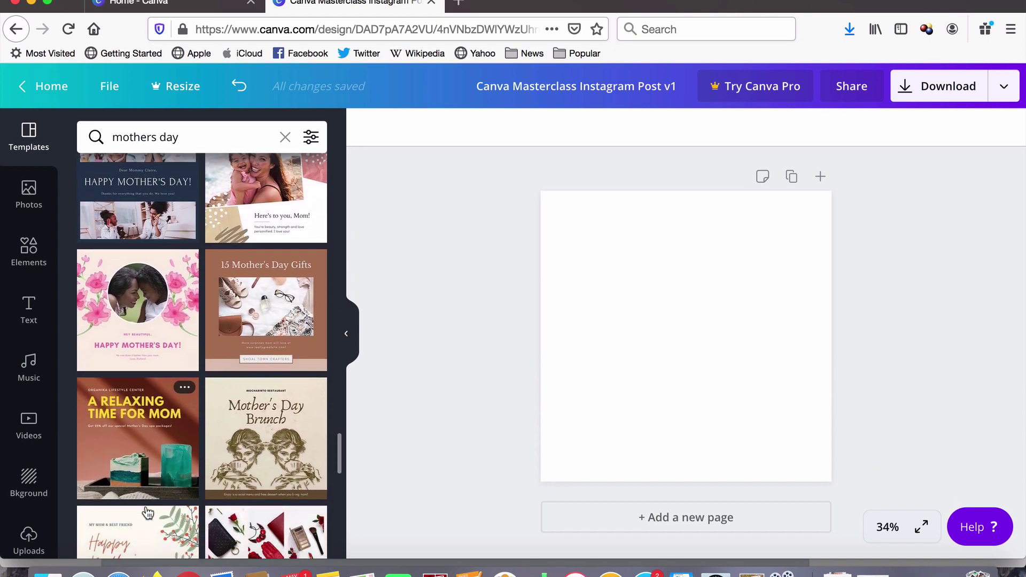
scroll(148, 513, up, 5)
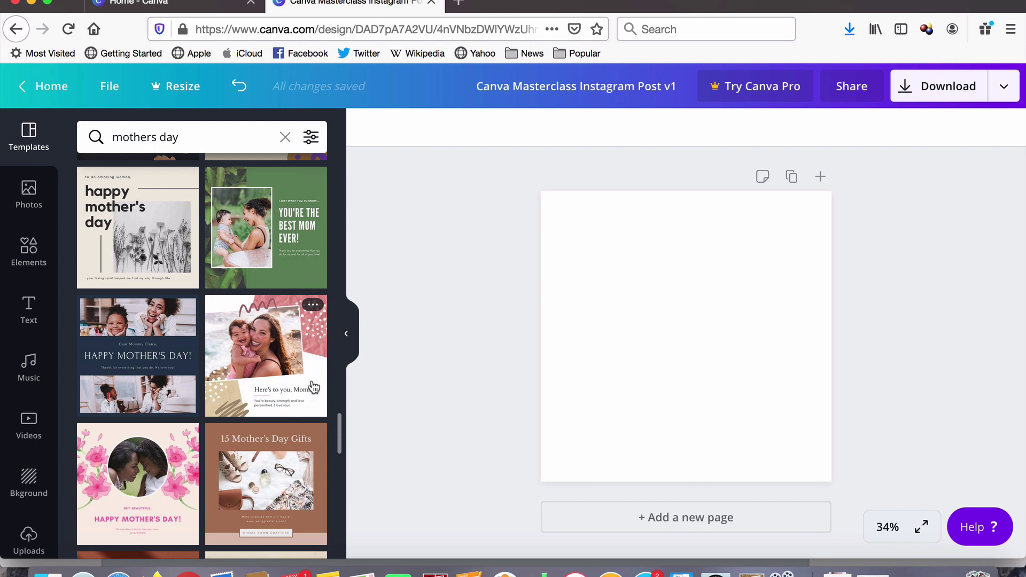
click(313, 306)
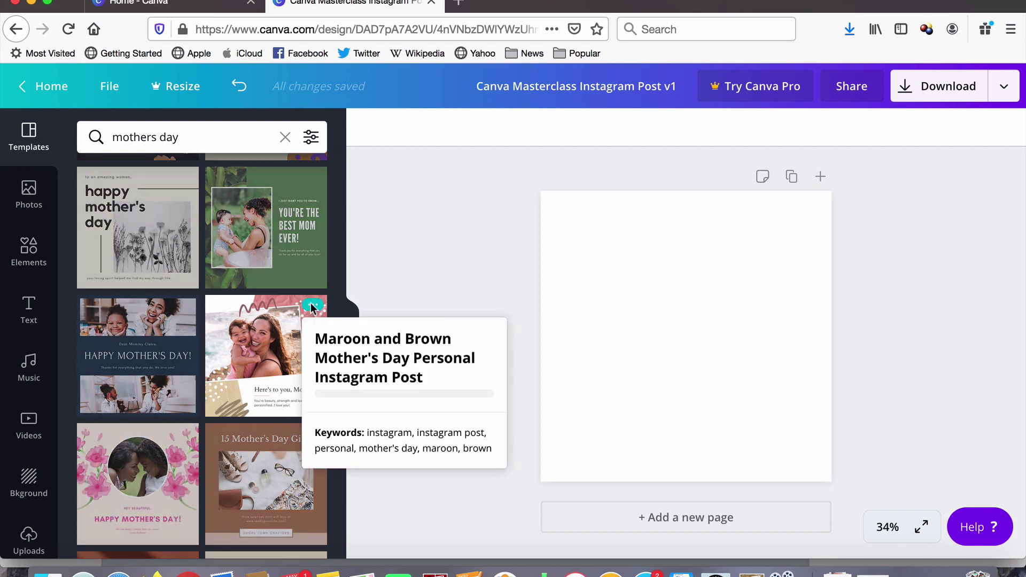
click(263, 357)
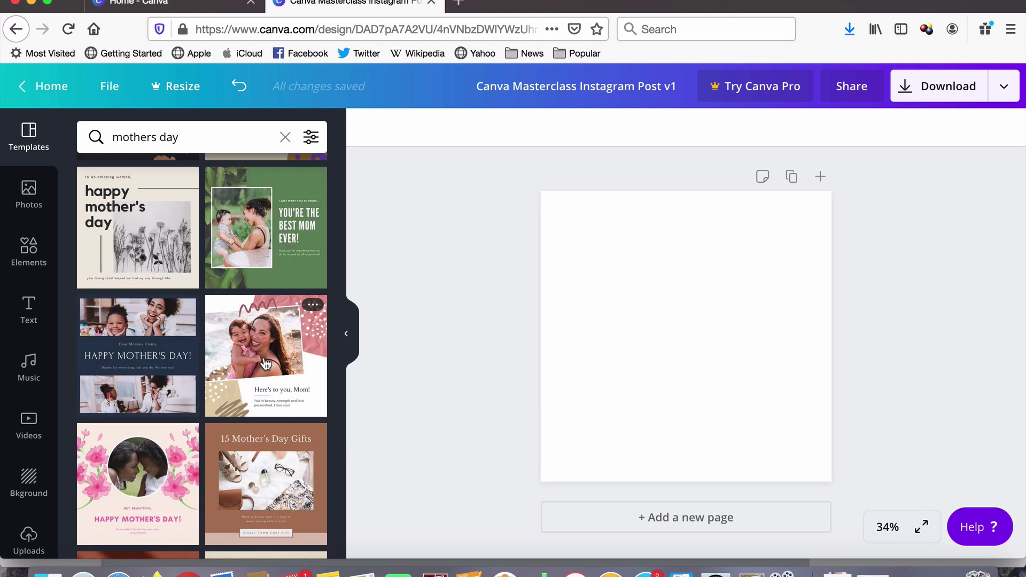
click(264, 363)
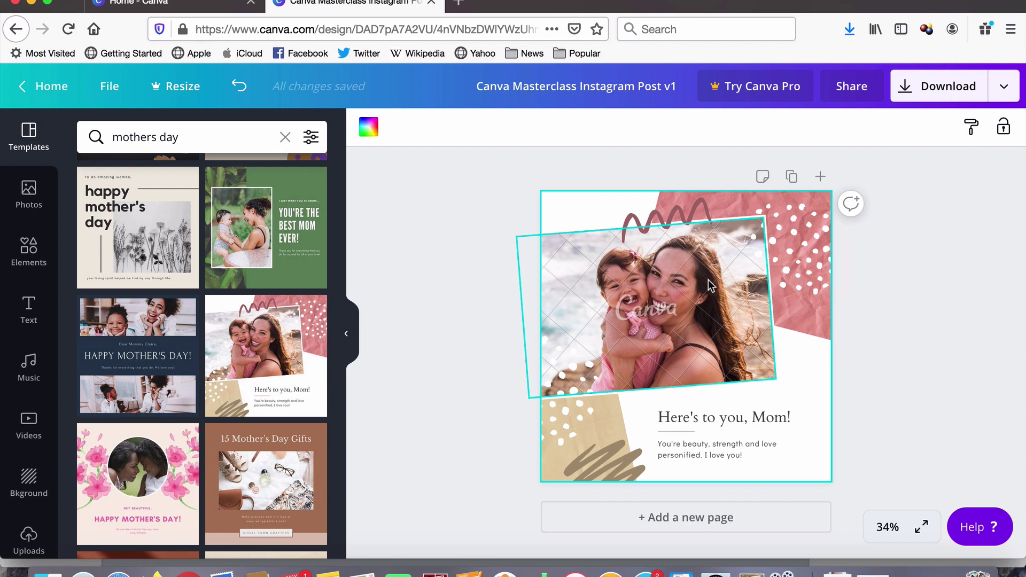
- Search the photo library for "mum" and browse to the free photo of a woman and girl on a red motorbike
click(29, 195)
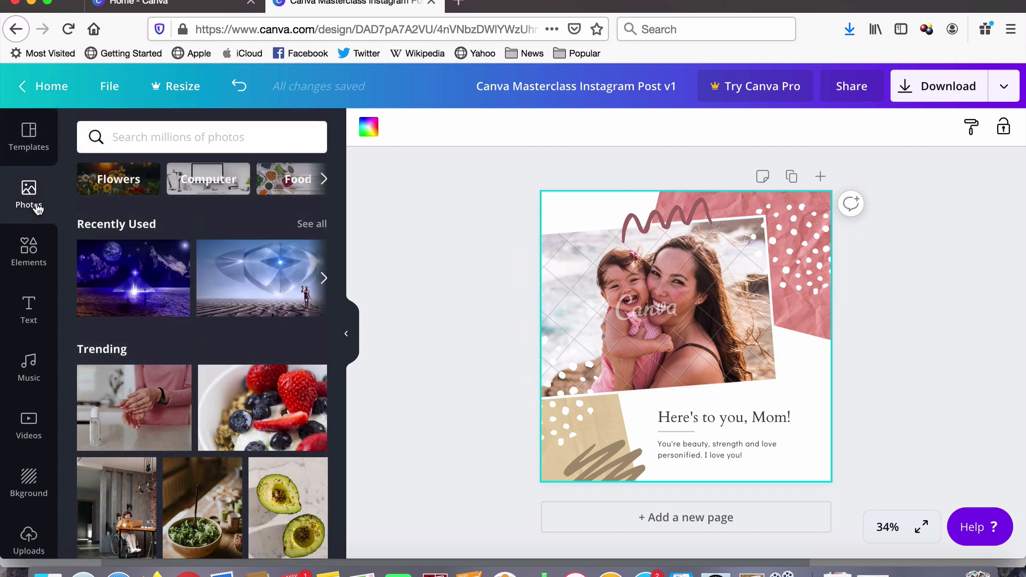
click(181, 134)
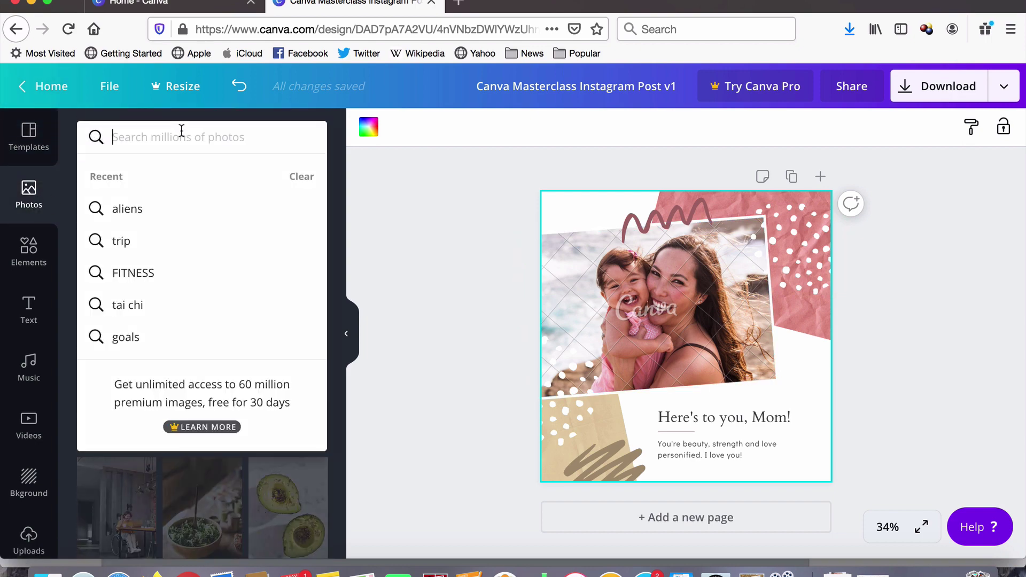
text(mum)
key(Return)
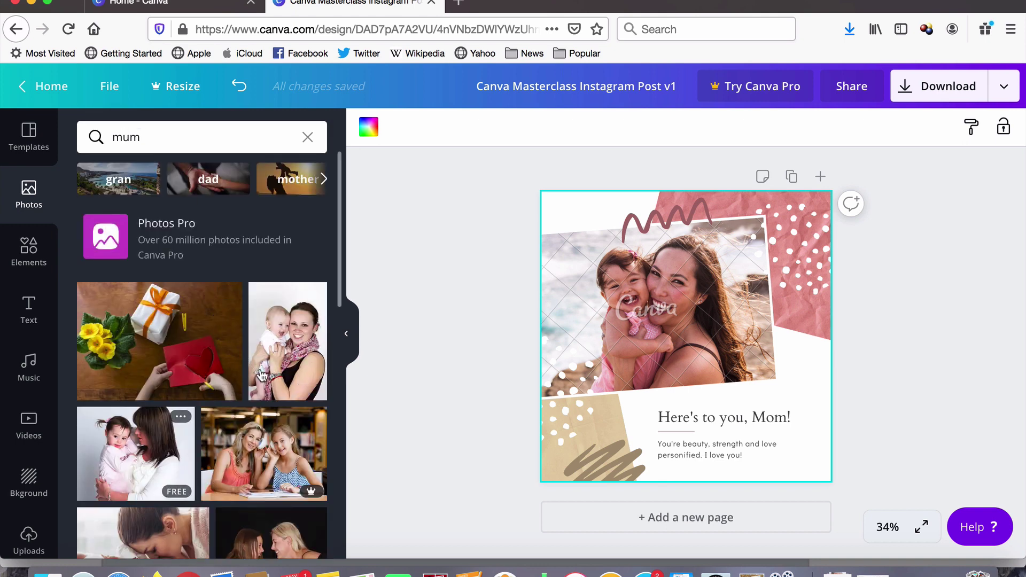
scroll(200, 374, down, 5)
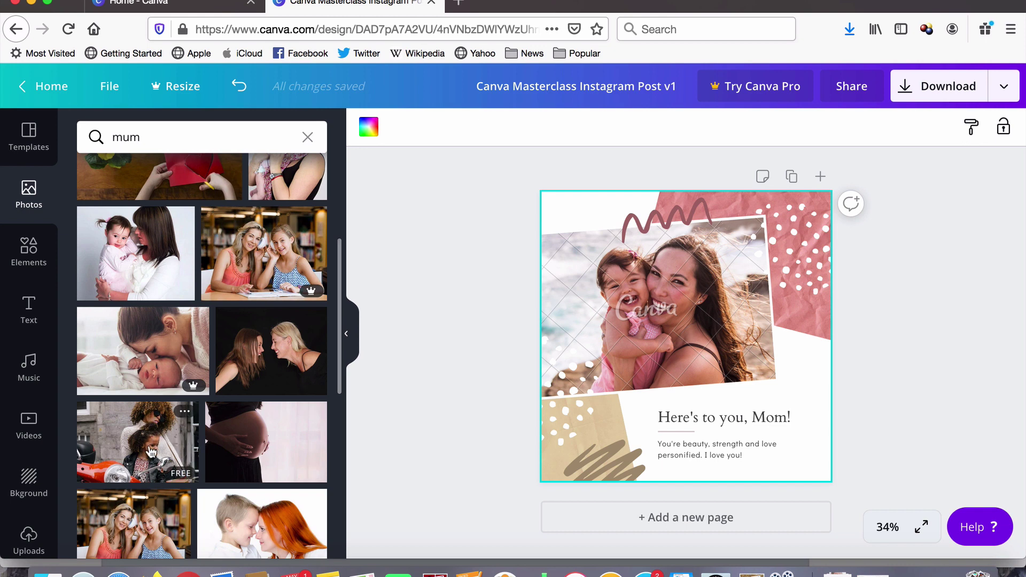
- Replace the template's watermarked mother-and-baby photo with the free photo of the woman and girl on the motorbike
drag(151, 453, 616, 342)
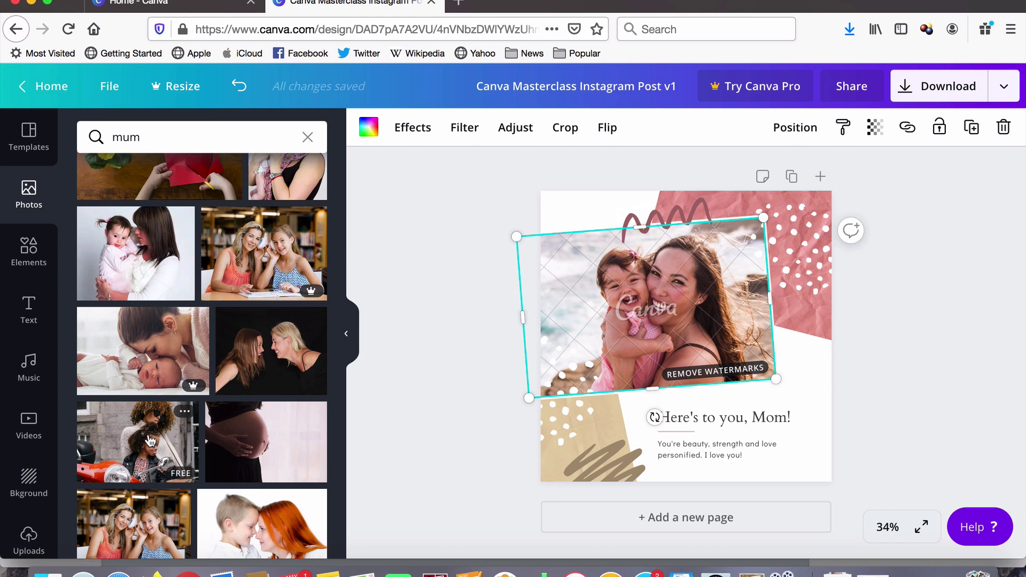
drag(149, 440, 543, 312)
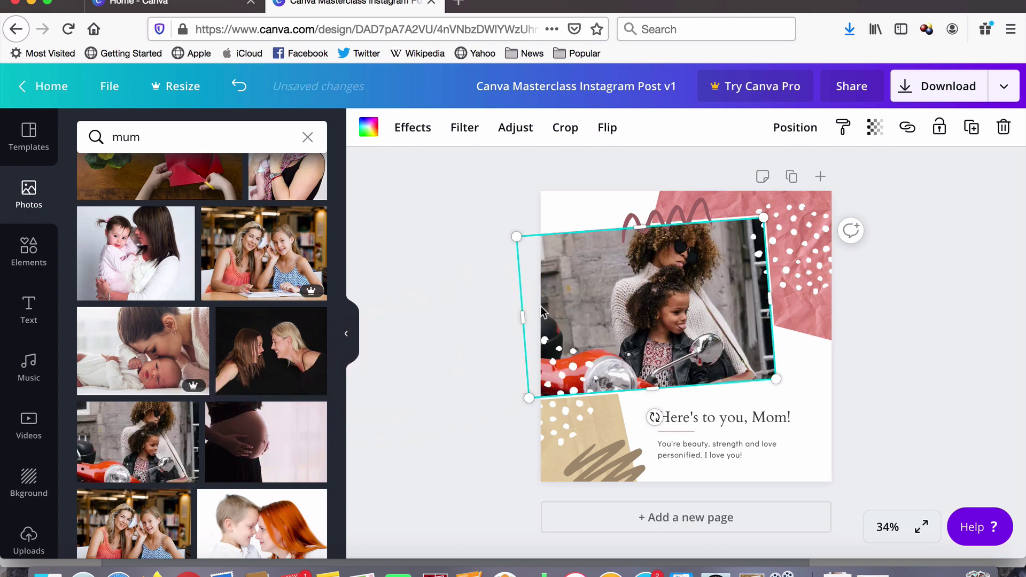
click(494, 319)
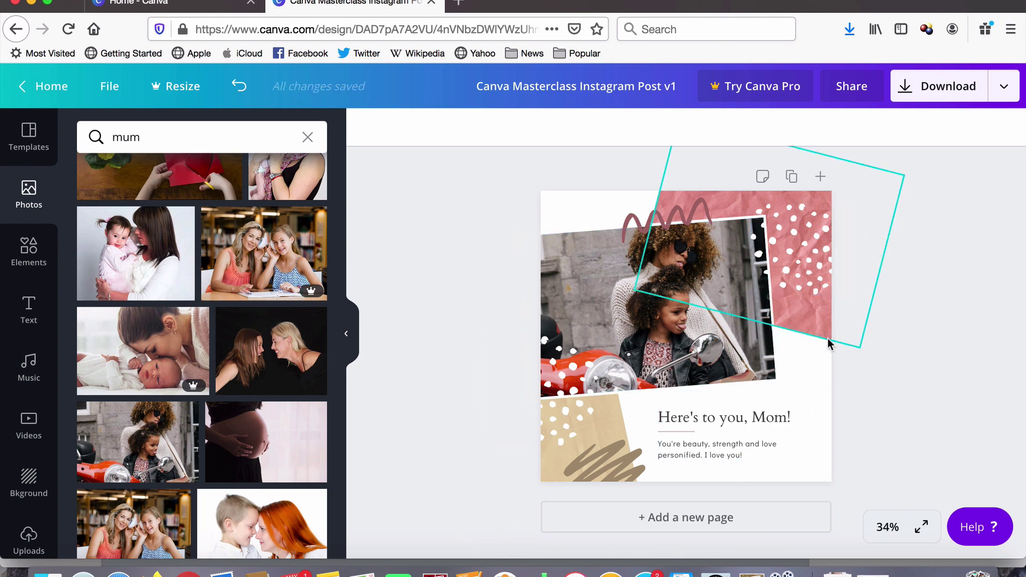
- Move the grouped heading and body text slightly down and to the right on the page, and ungroup it
click(770, 419)
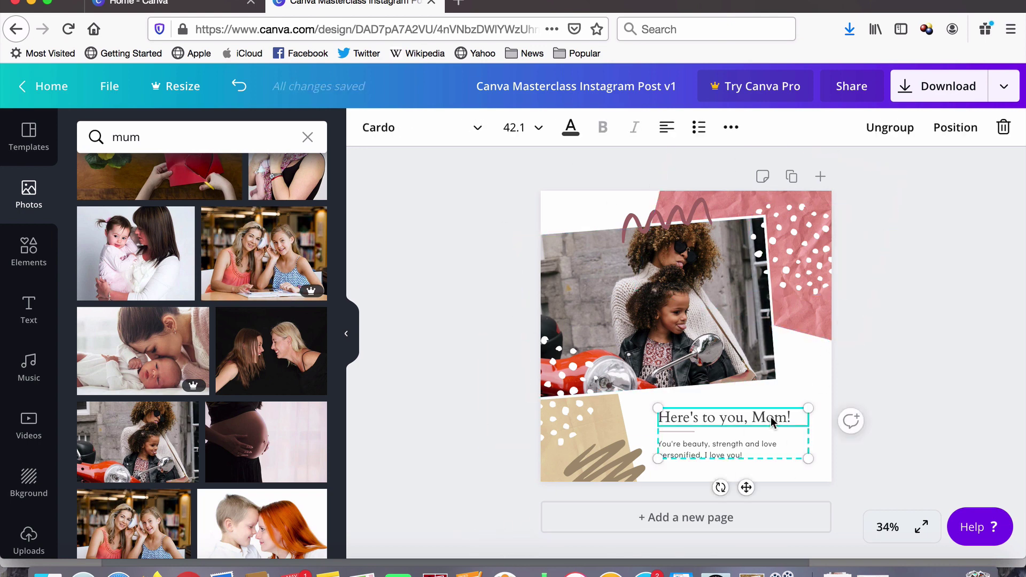
click(737, 441)
click(734, 424)
click(738, 441)
drag(739, 437, 743, 447)
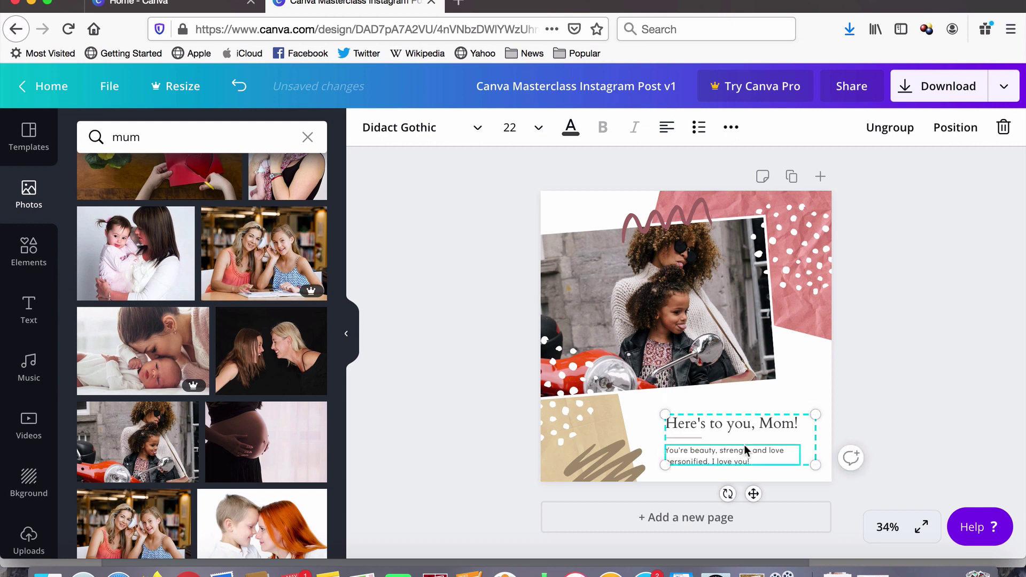
click(890, 128)
click(870, 368)
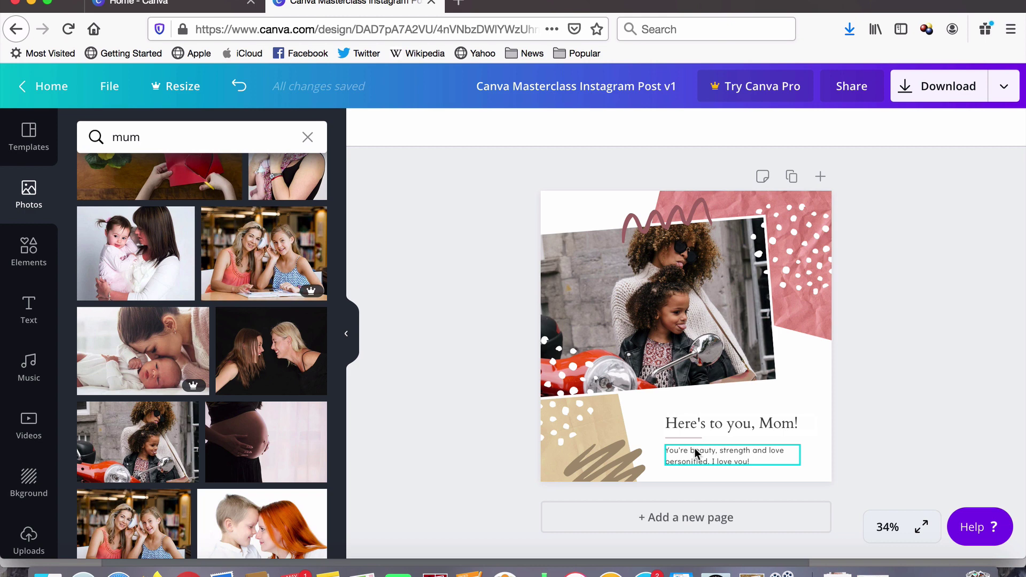
- Check the fonts of the heading and body text, and change the heading to "Here's to you, Mum!"
click(690, 422)
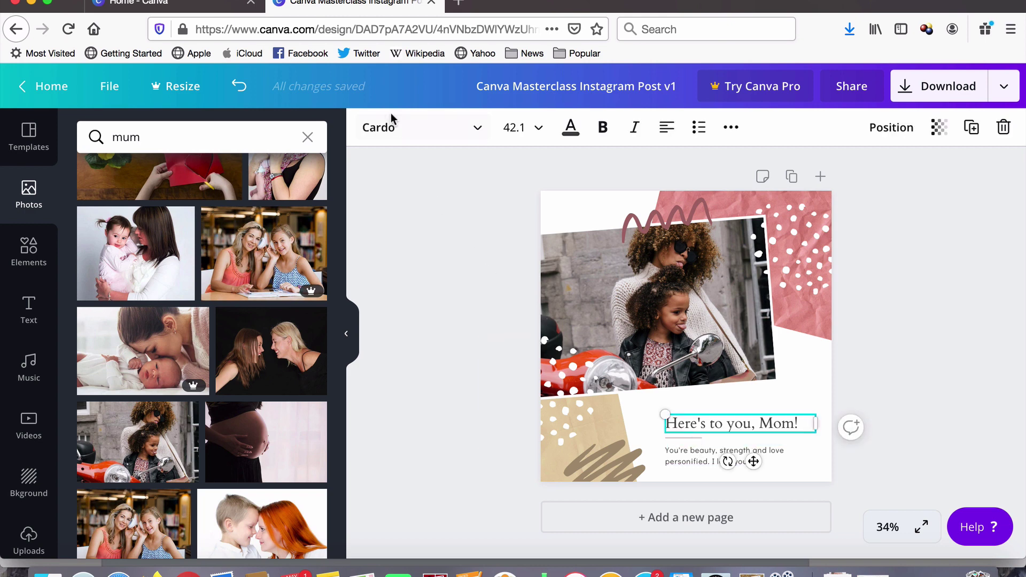
click(692, 456)
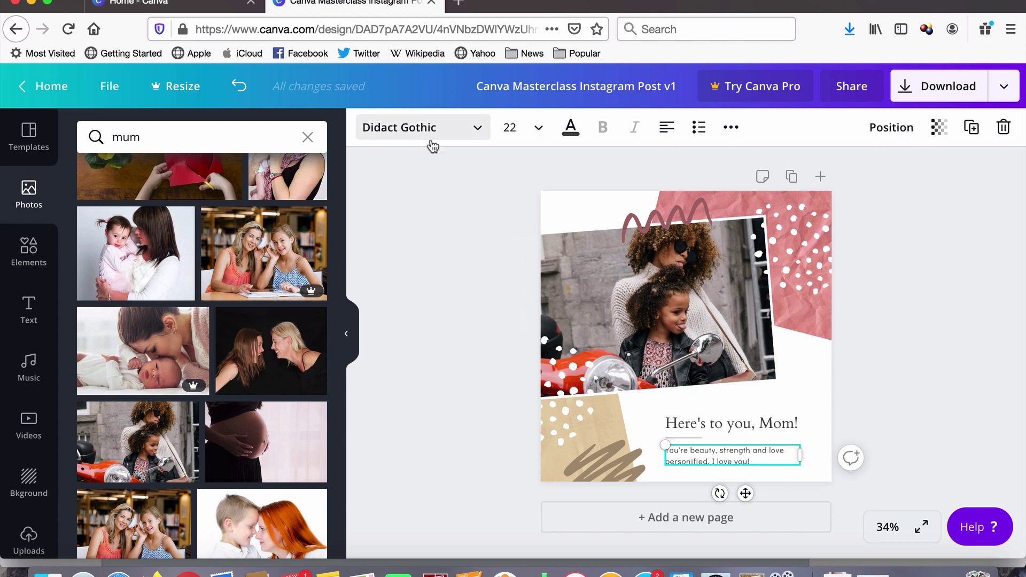
click(719, 425)
click(777, 421)
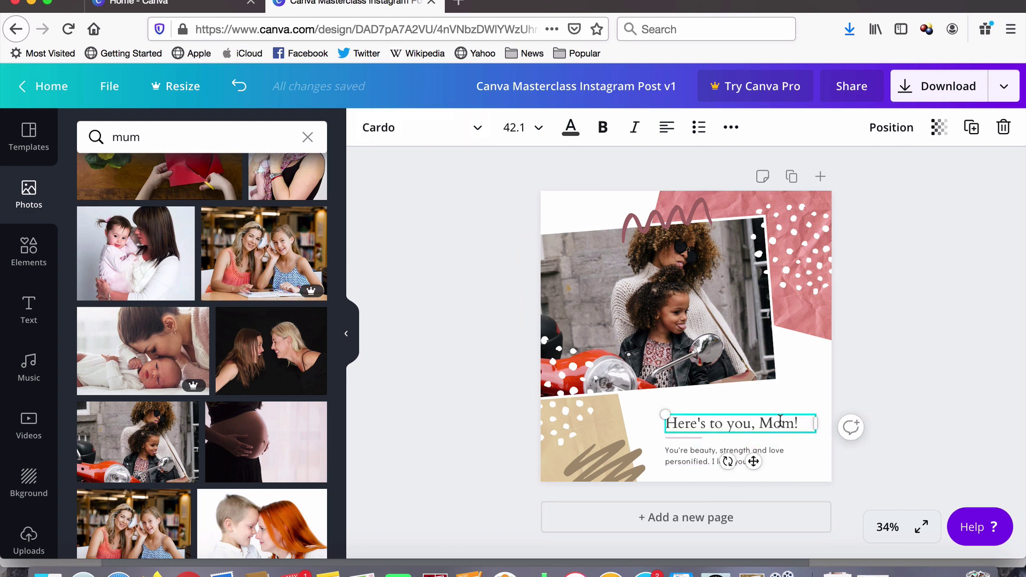
key(BackSpace)
text(u)
click(697, 465)
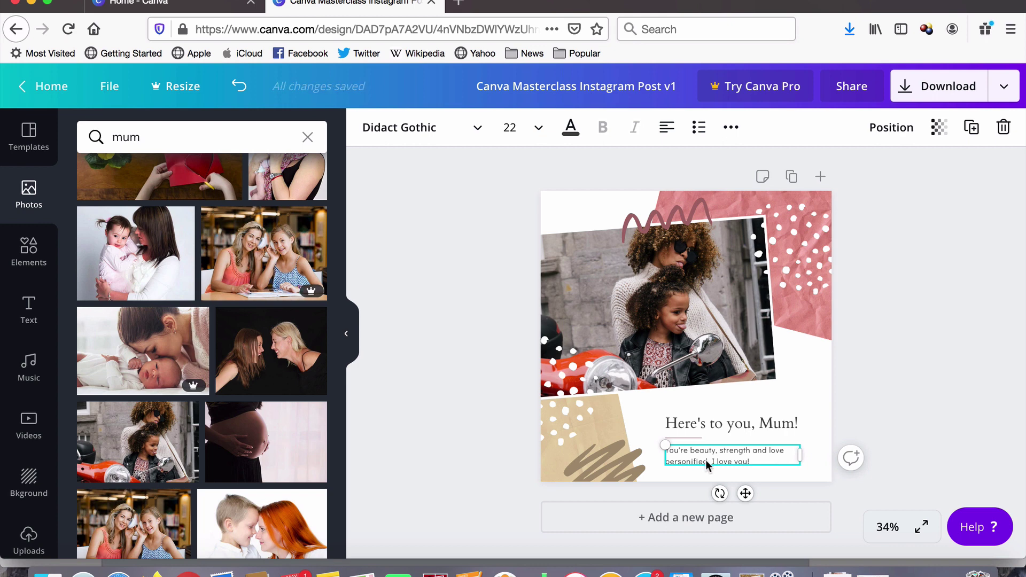
click(924, 319)
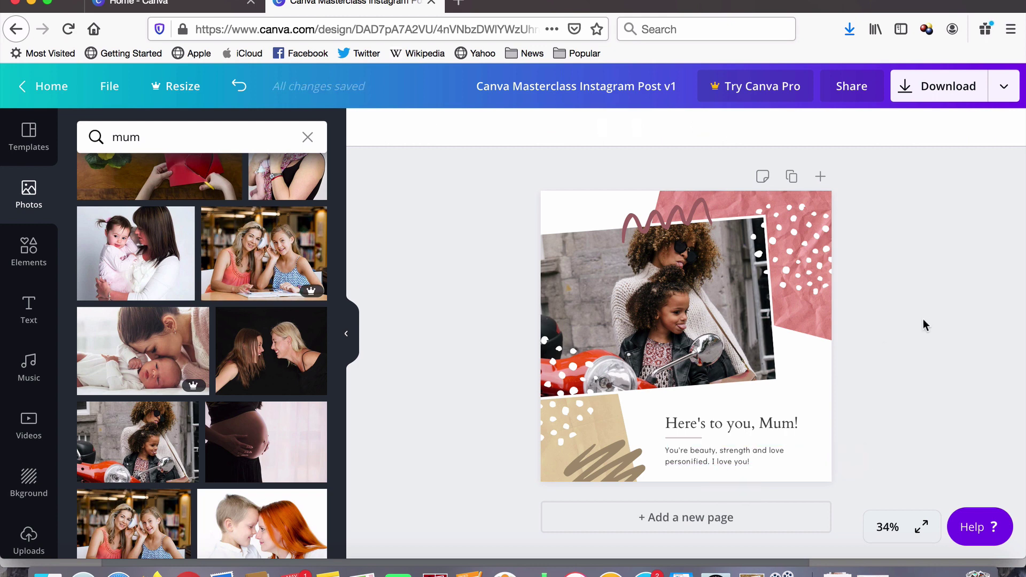
click(762, 425)
click(858, 302)
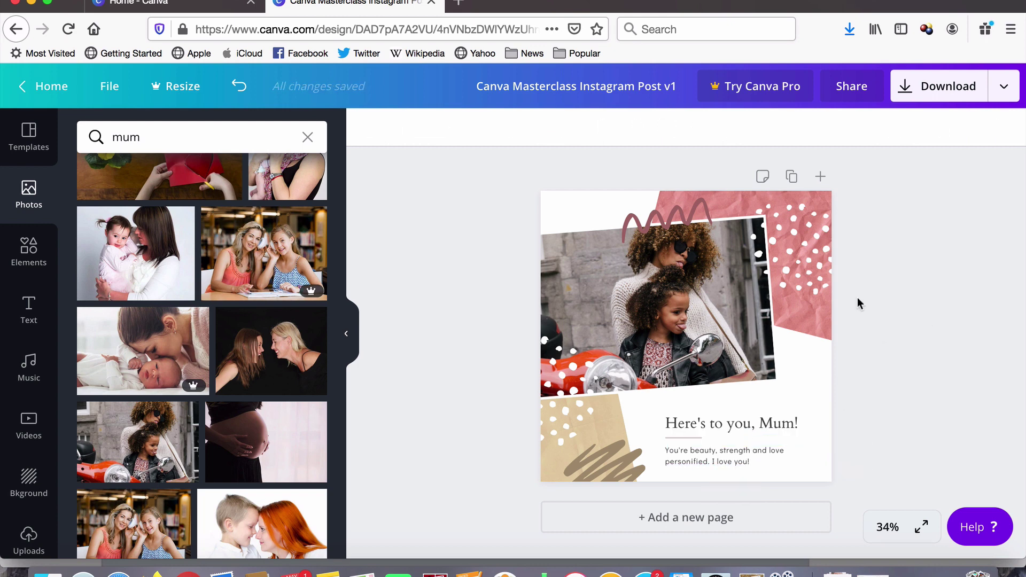
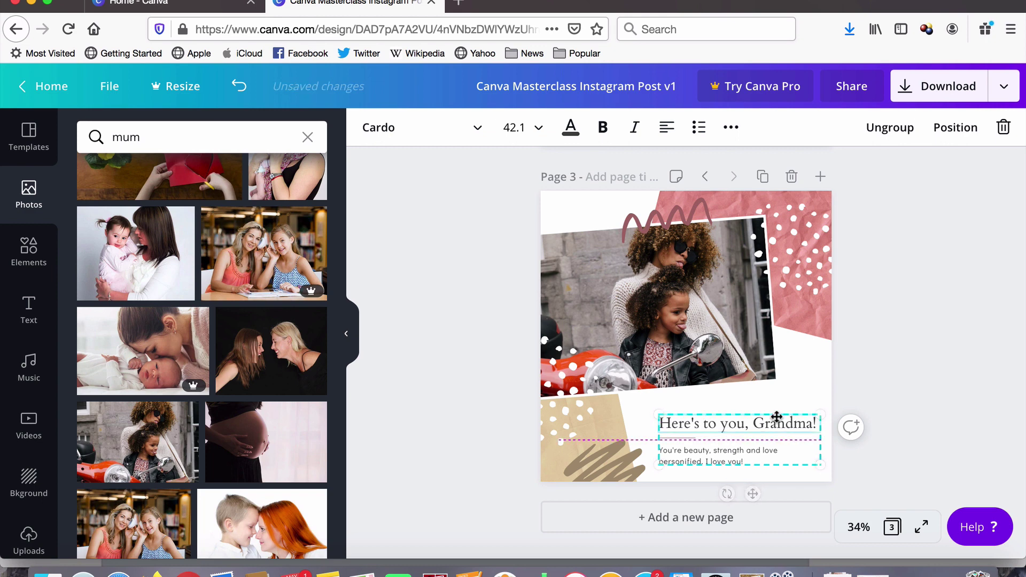
- Examine the colour choices for the maroon squiggle on page 3, including the default colours and the custom colour picker
click(898, 351)
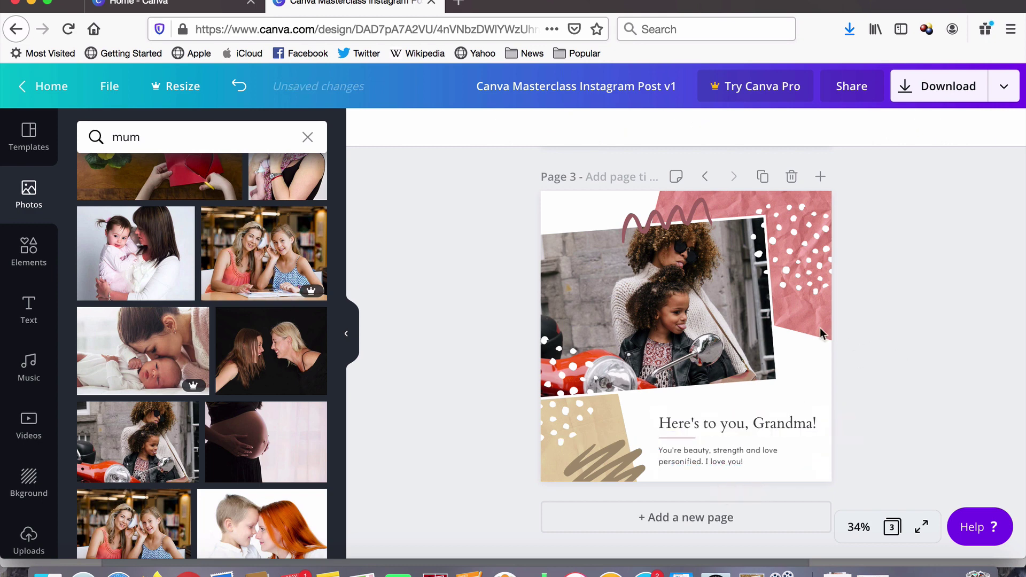
click(806, 317)
click(910, 346)
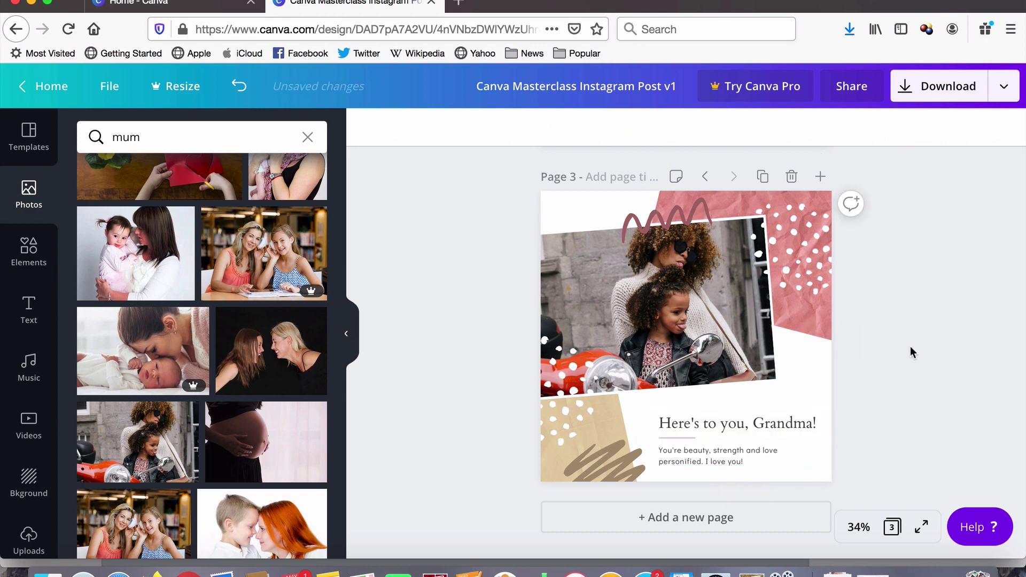
click(673, 210)
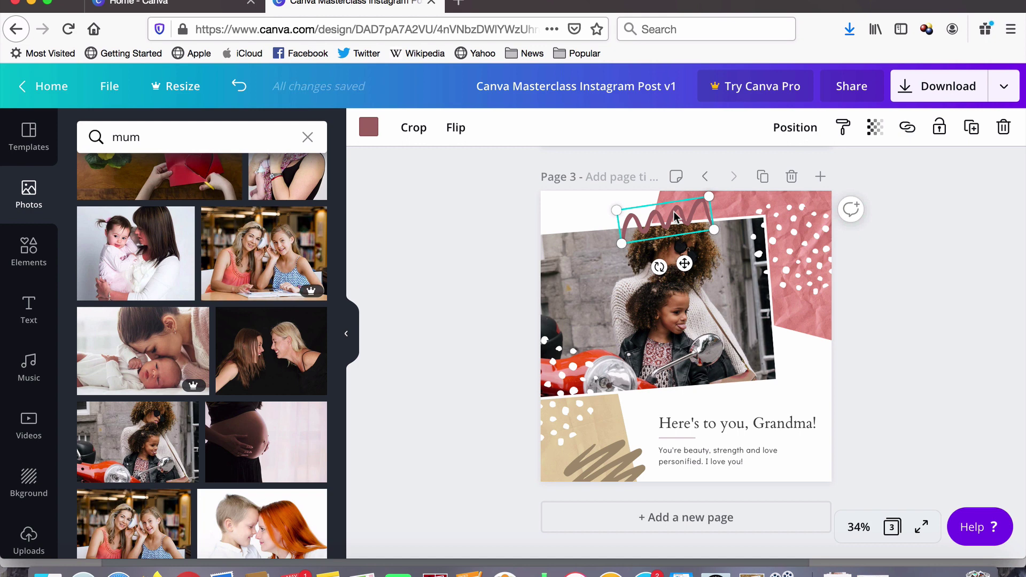
click(368, 126)
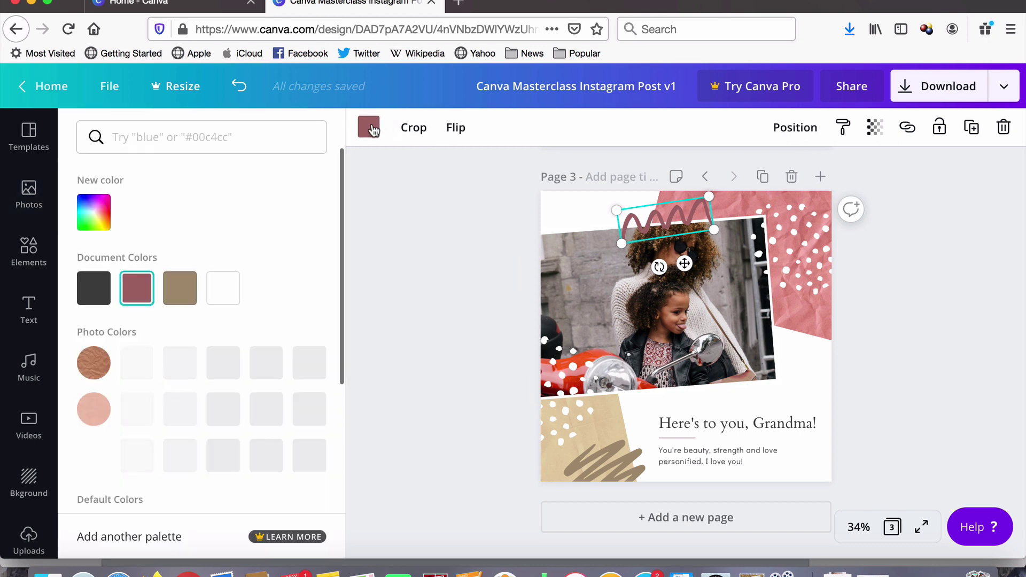
scroll(226, 400, down, 1)
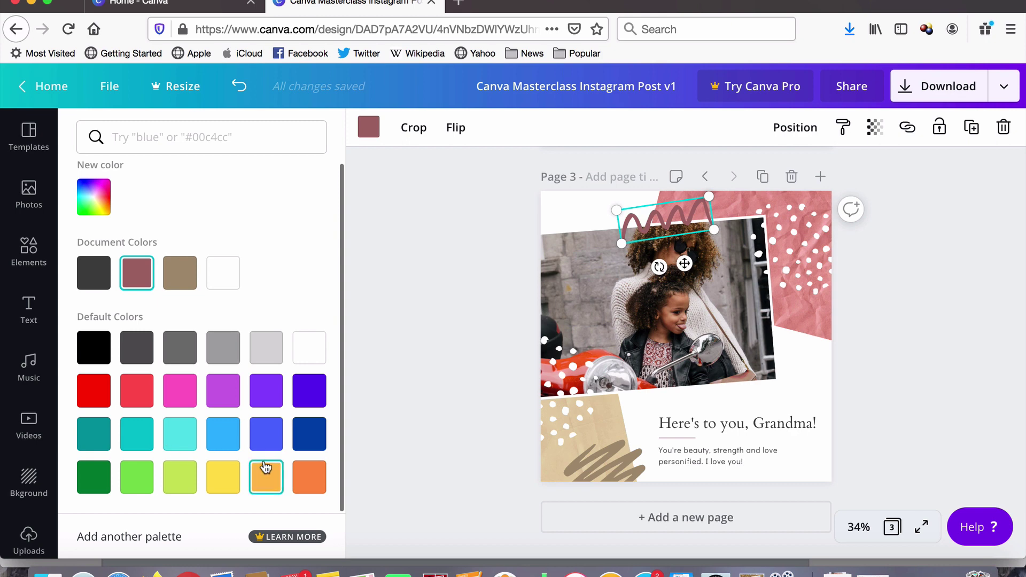
click(95, 211)
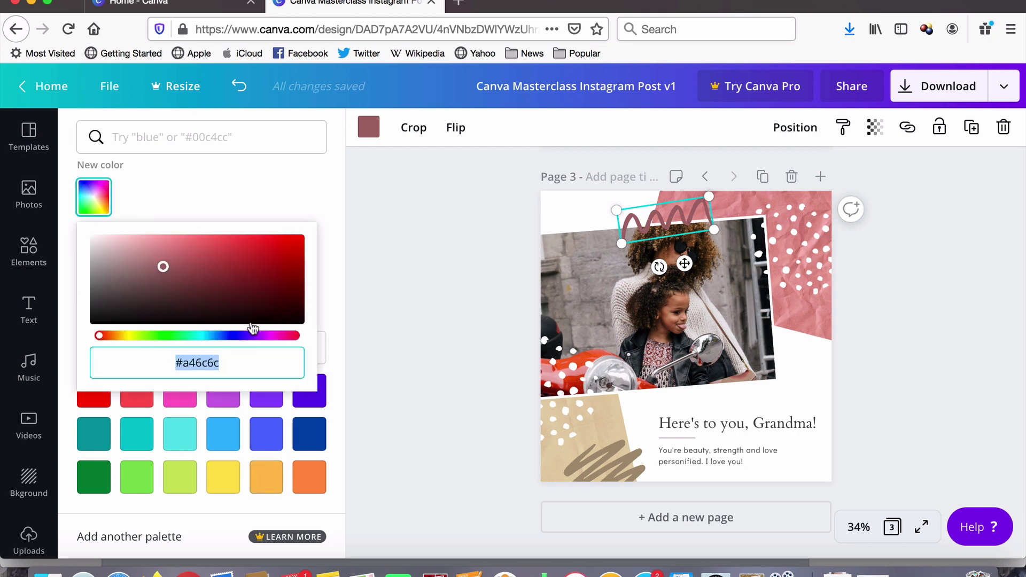
click(251, 191)
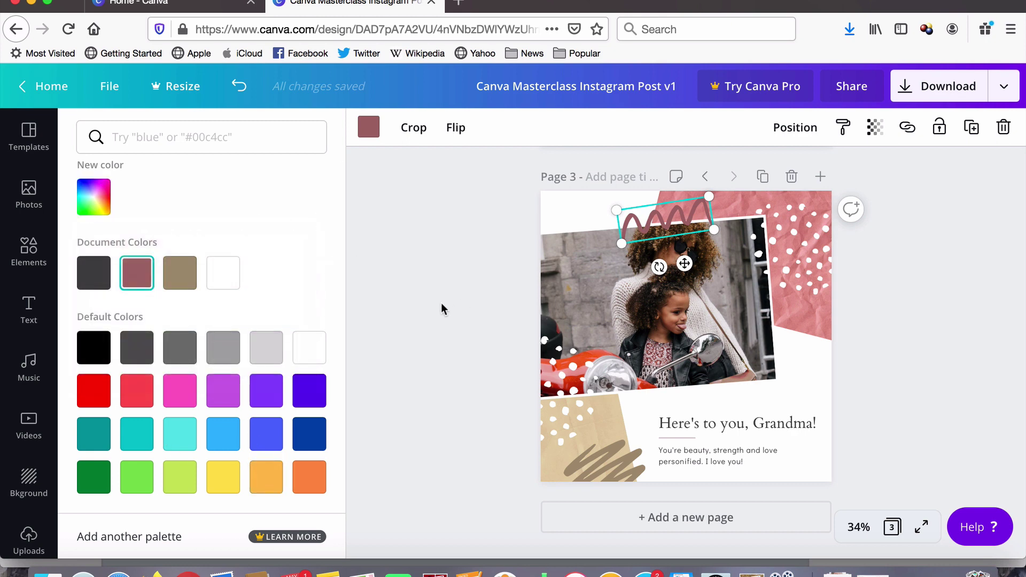
key(Escape)
click(875, 274)
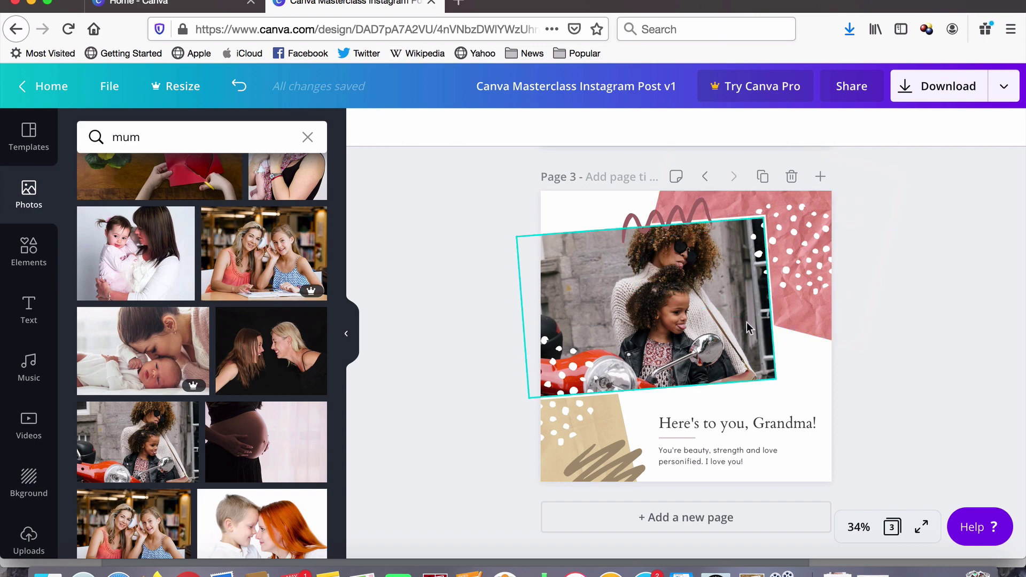
- Duplicate page 1 and replace the copy's photo with the uploaded picture of two women dancing
scroll(964, 286, up, 10)
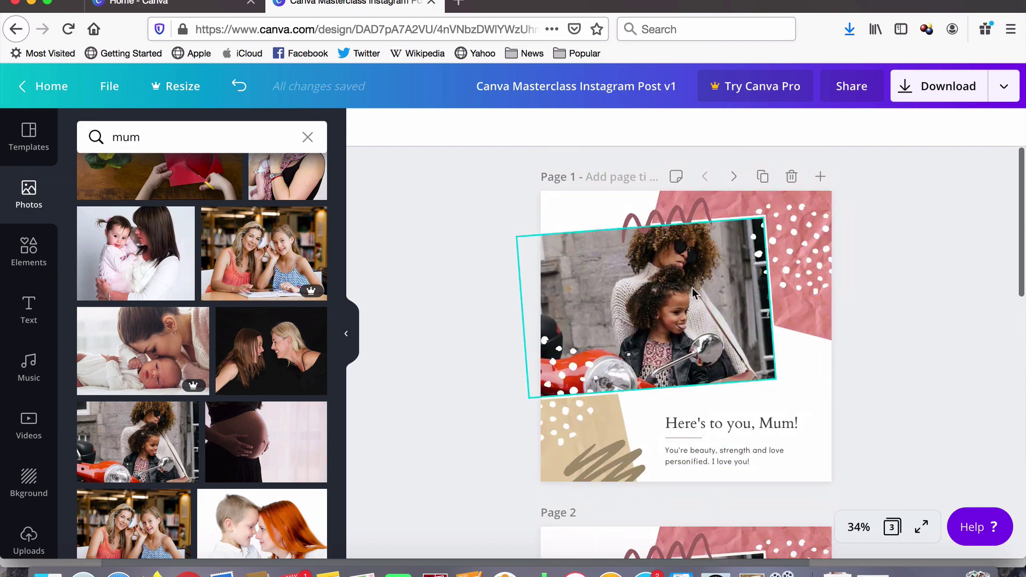
click(764, 175)
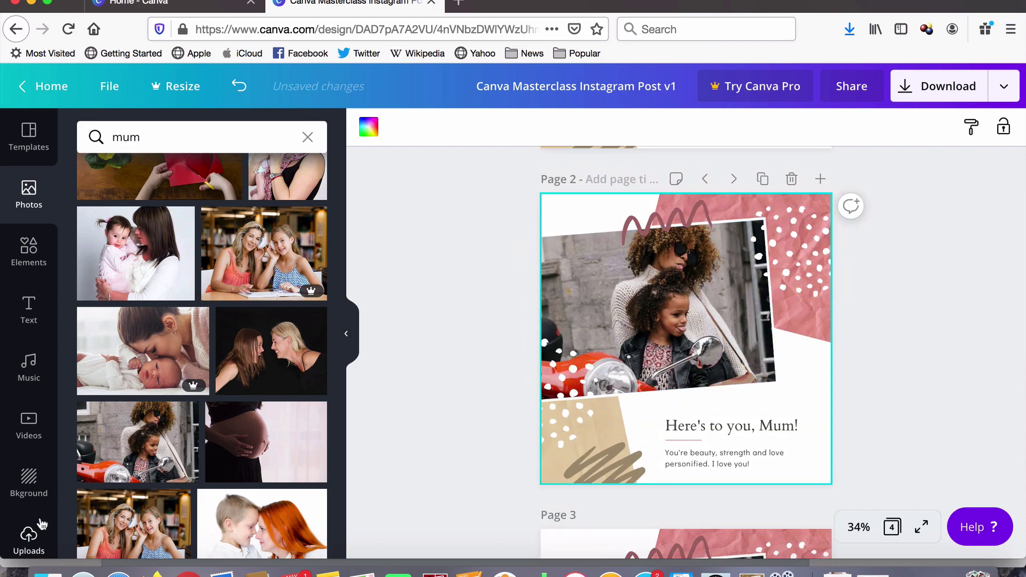
click(29, 539)
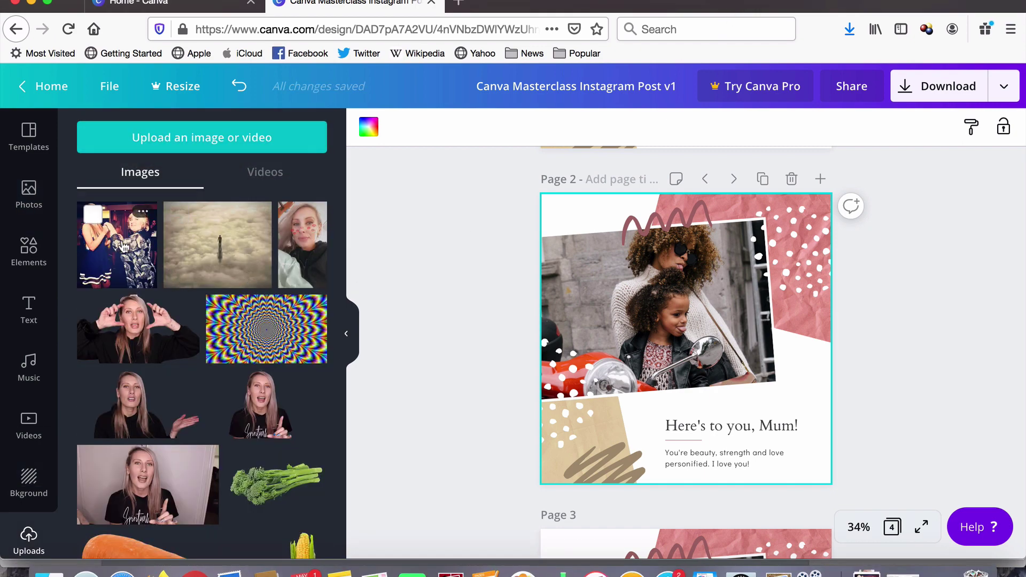
drag(122, 245, 598, 291)
double_click(599, 291)
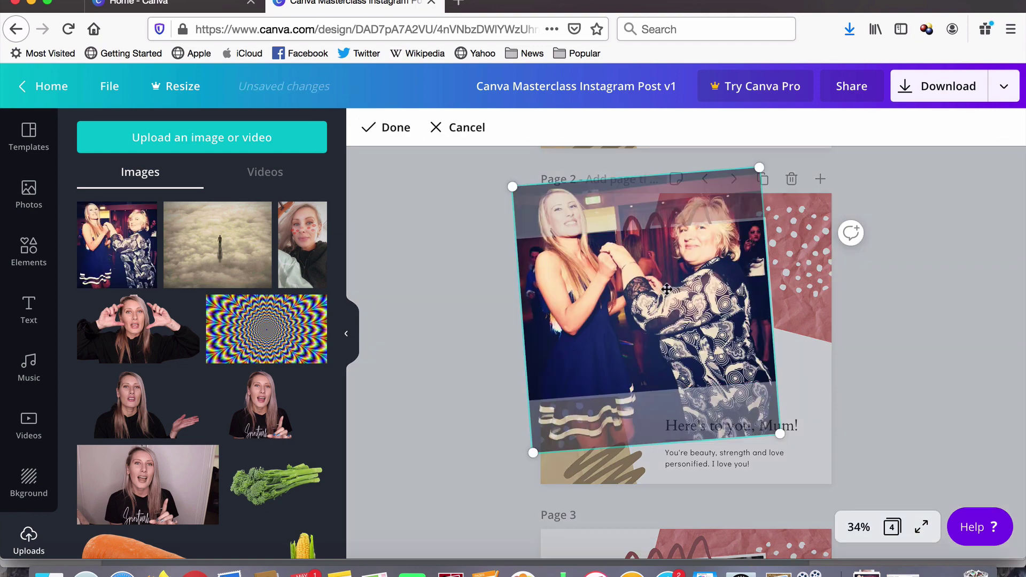
click(424, 325)
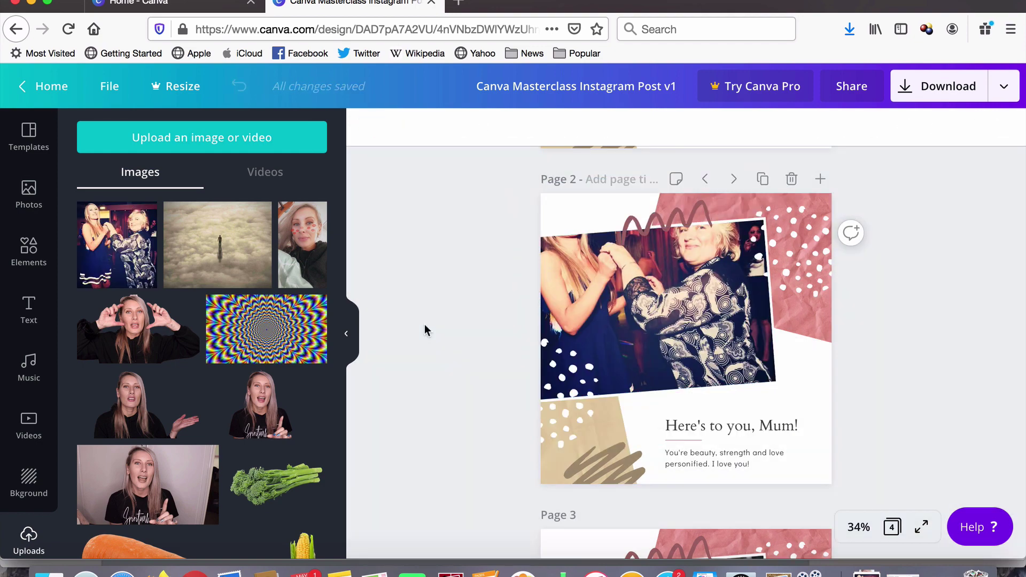
- Reposition the photo inside its frame on page 2 by shifting it down so both women's faces show, and apply the crop
double_click(639, 315)
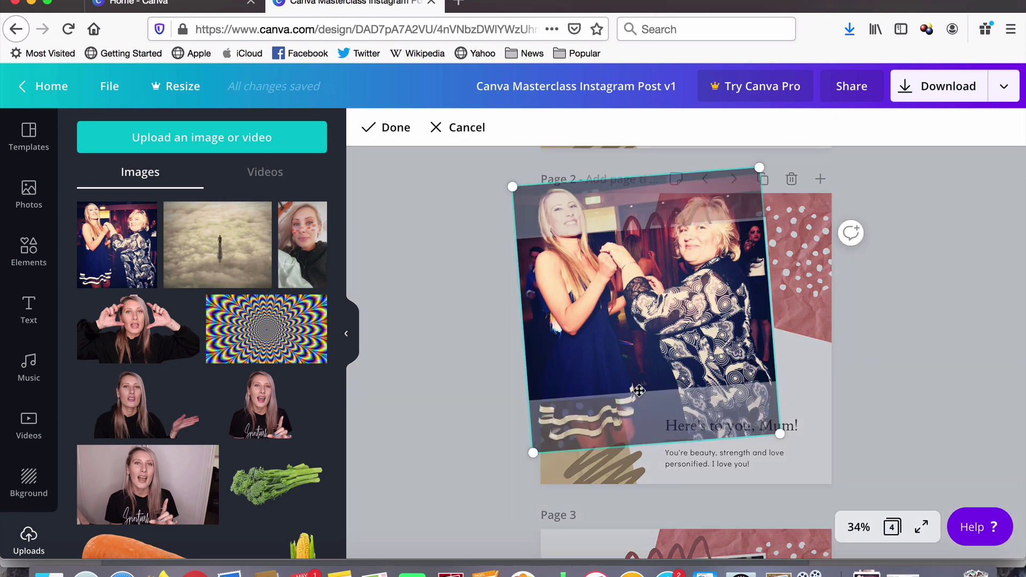
drag(639, 272, 645, 337)
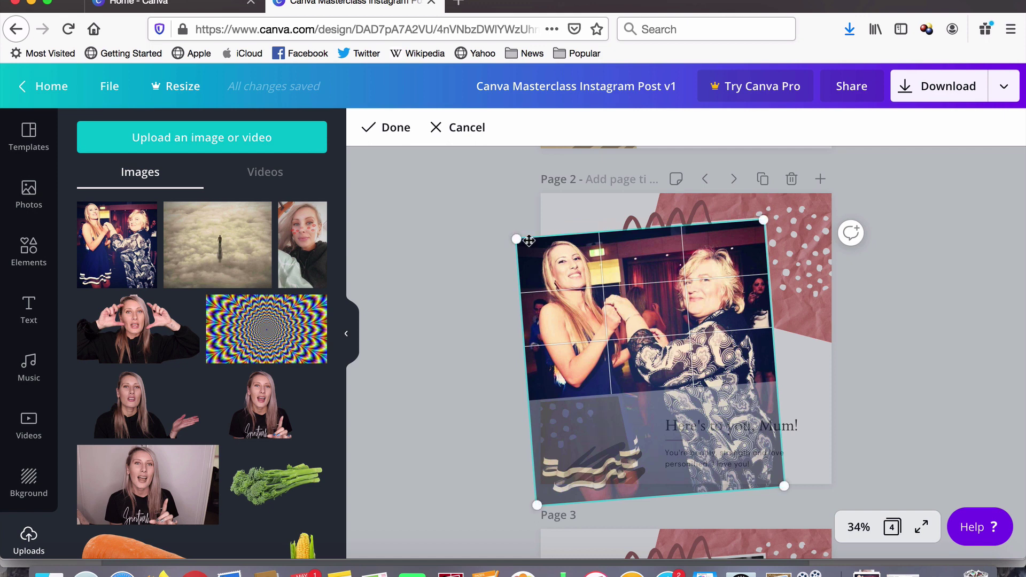
click(395, 128)
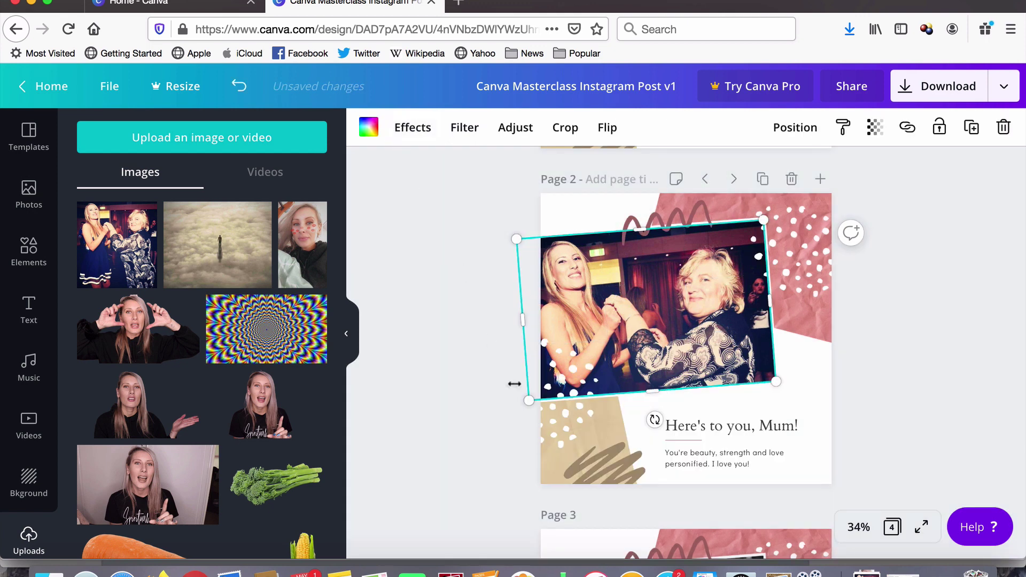
click(442, 336)
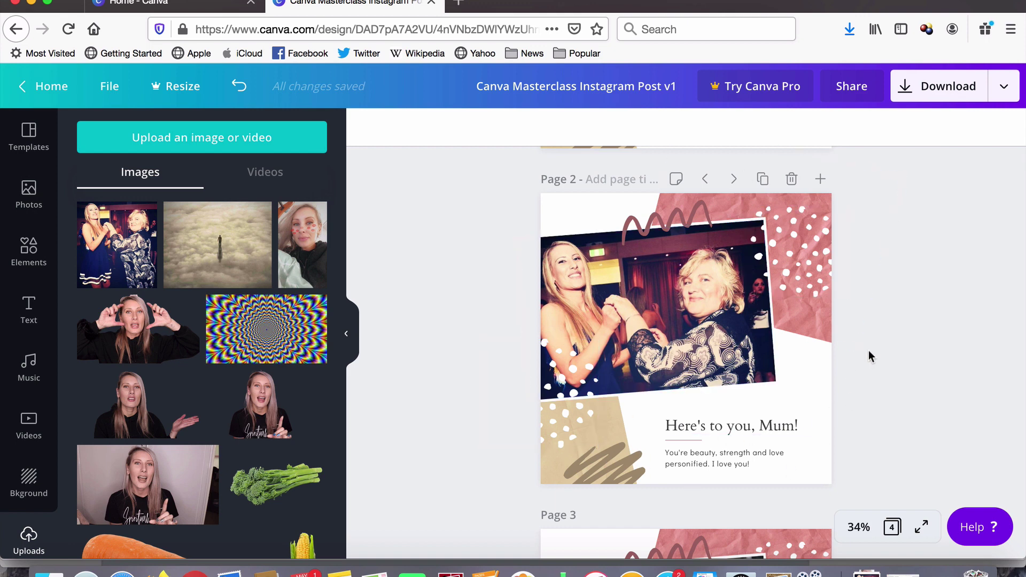
- Review the publishing options and available download file types, and choose PNG for the download
click(1007, 97)
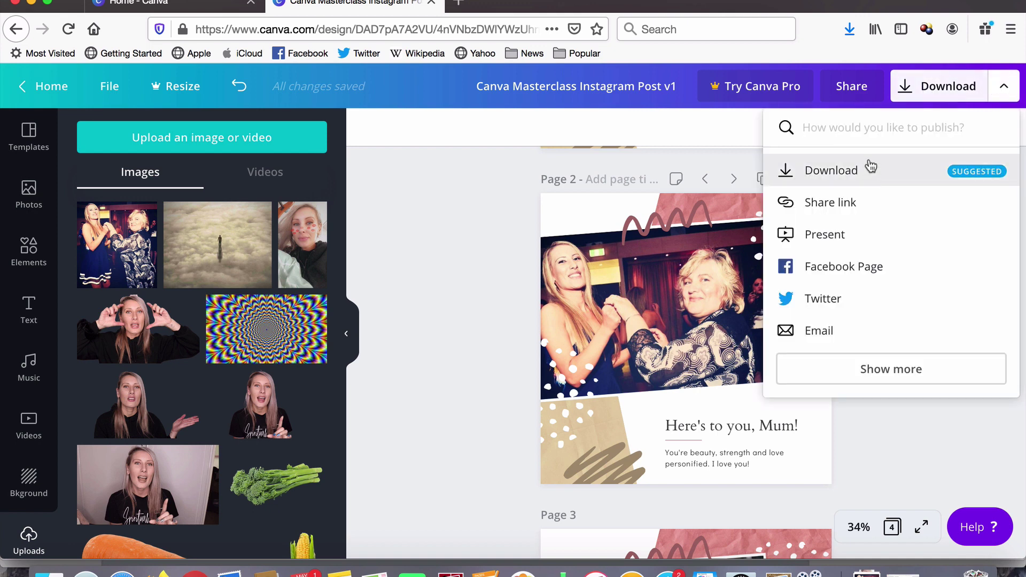
click(1002, 90)
click(943, 97)
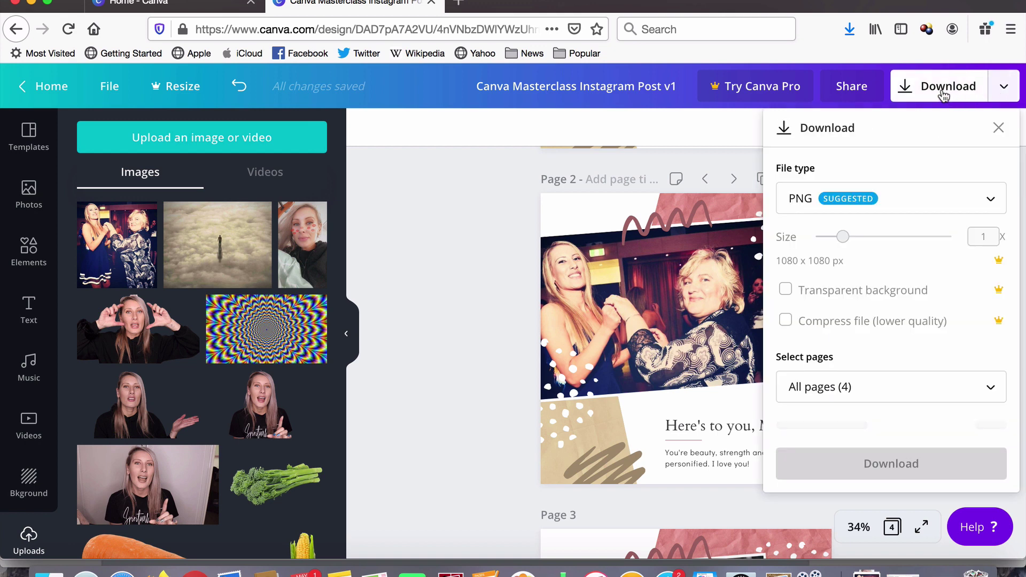
click(954, 201)
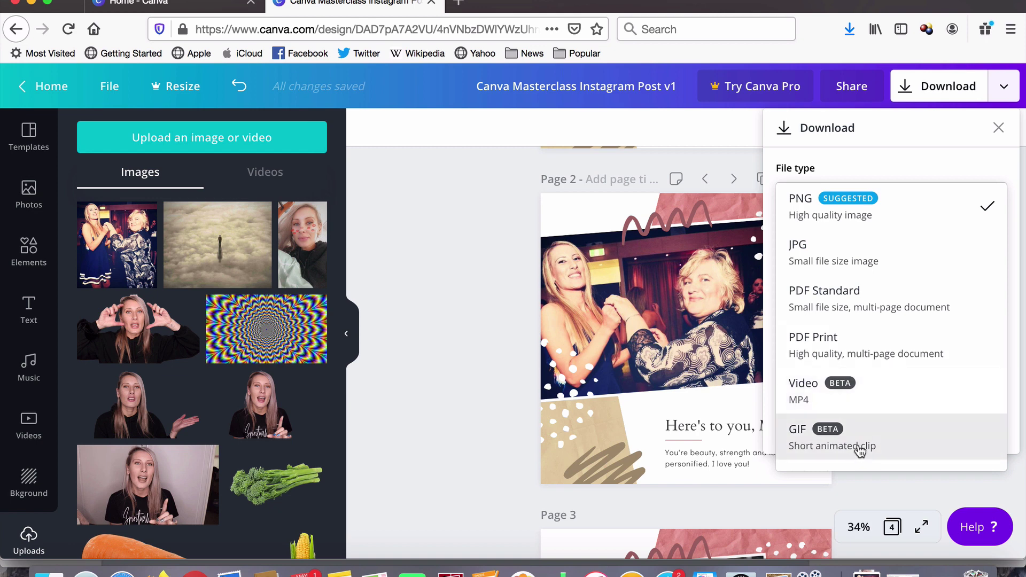
click(871, 216)
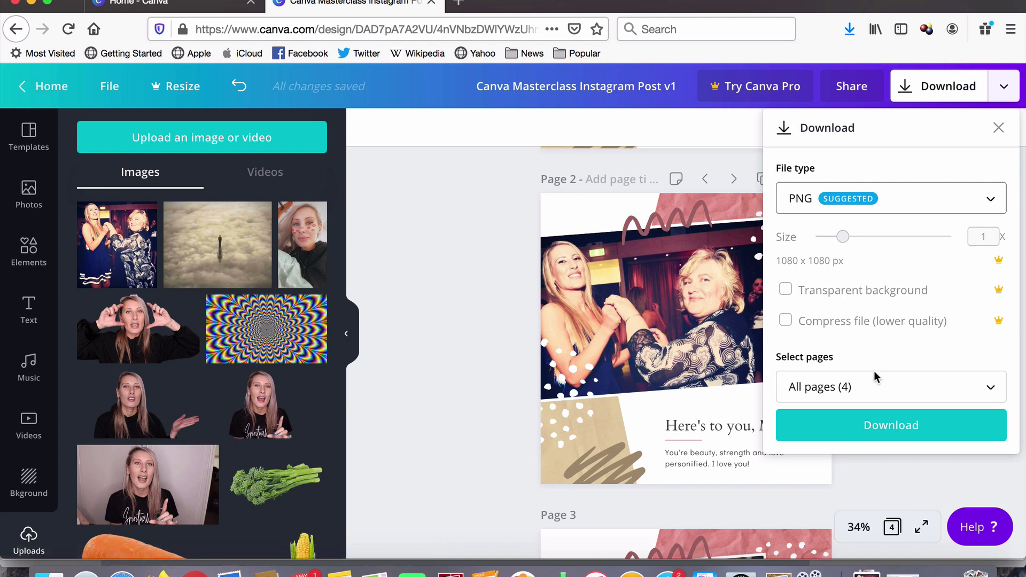
- Limit the download to page 2 only
click(863, 390)
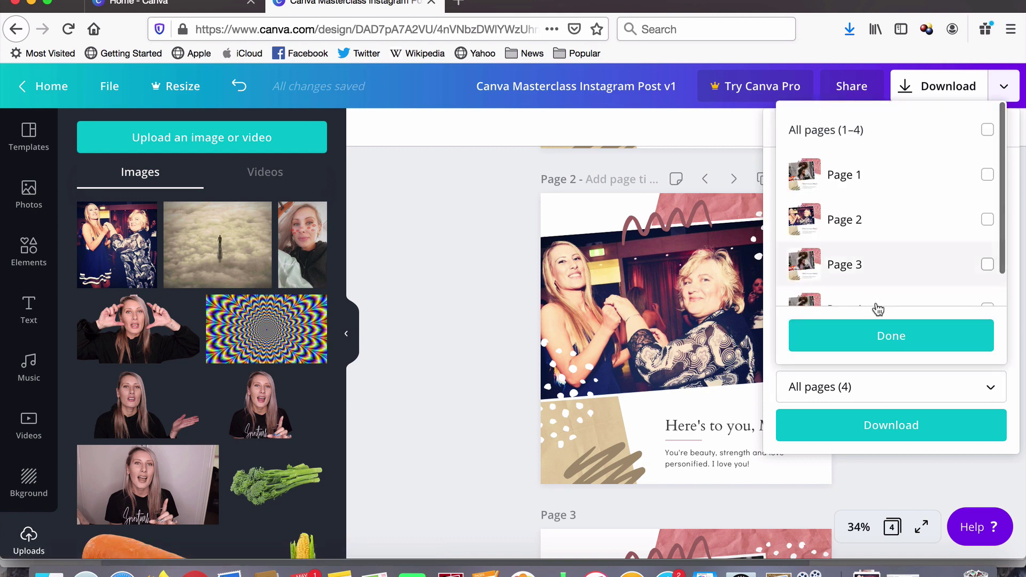
scroll(878, 252, down, 2)
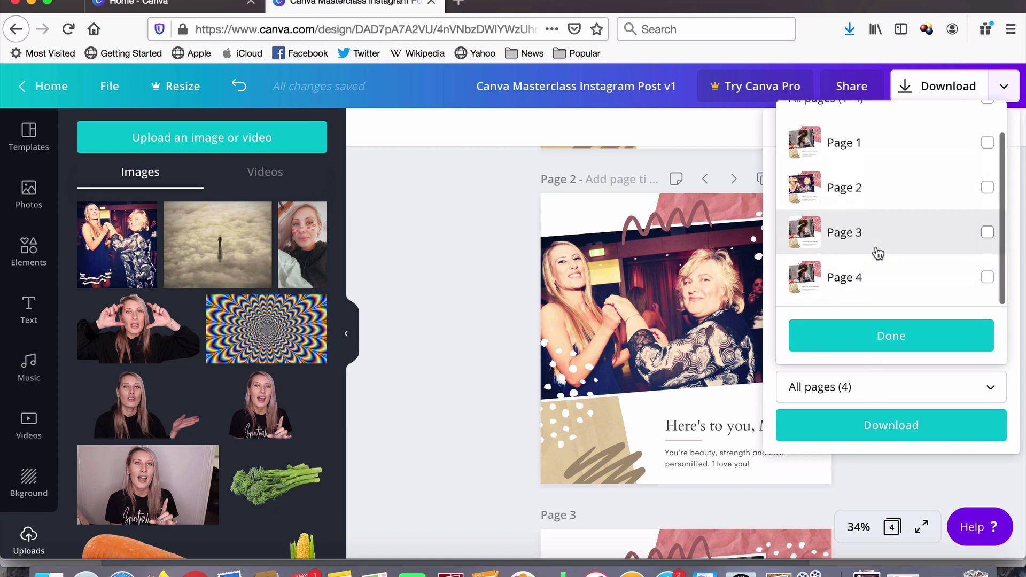
scroll(878, 252, up, 1)
scroll(878, 253, down, 1)
scroll(878, 253, up, 1)
scroll(878, 253, down, 1)
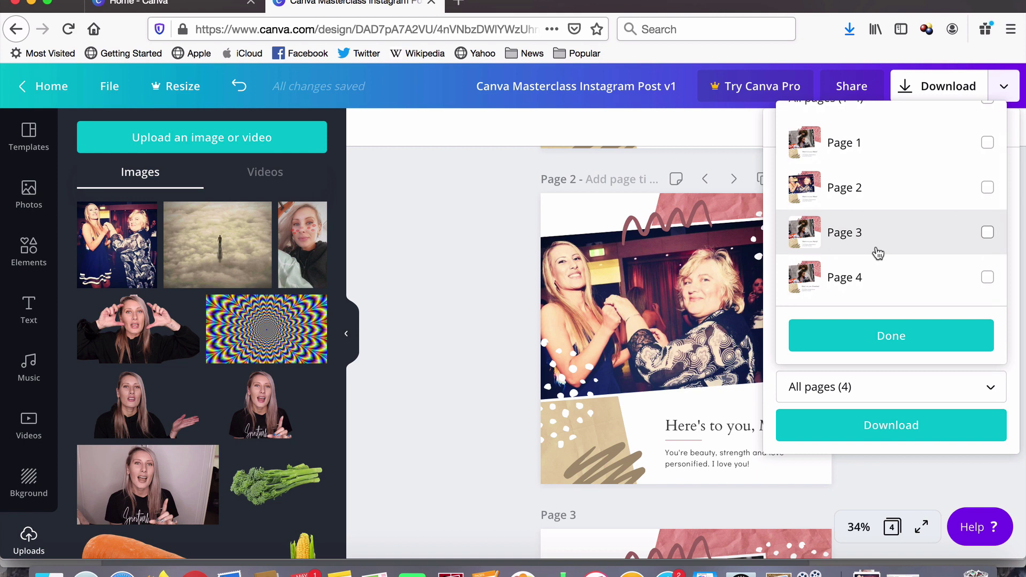
scroll(873, 214, up, 1)
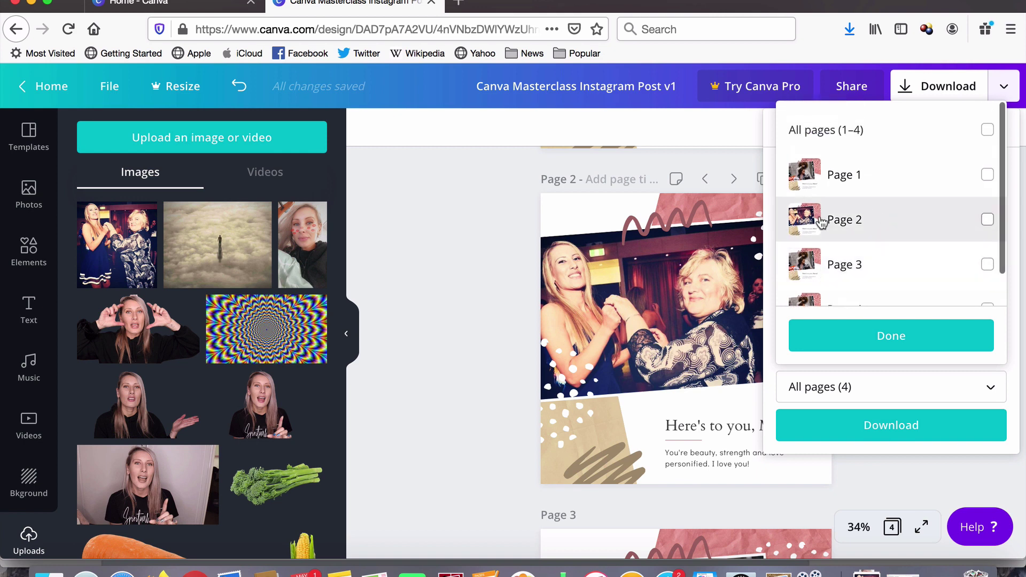
click(986, 221)
click(921, 329)
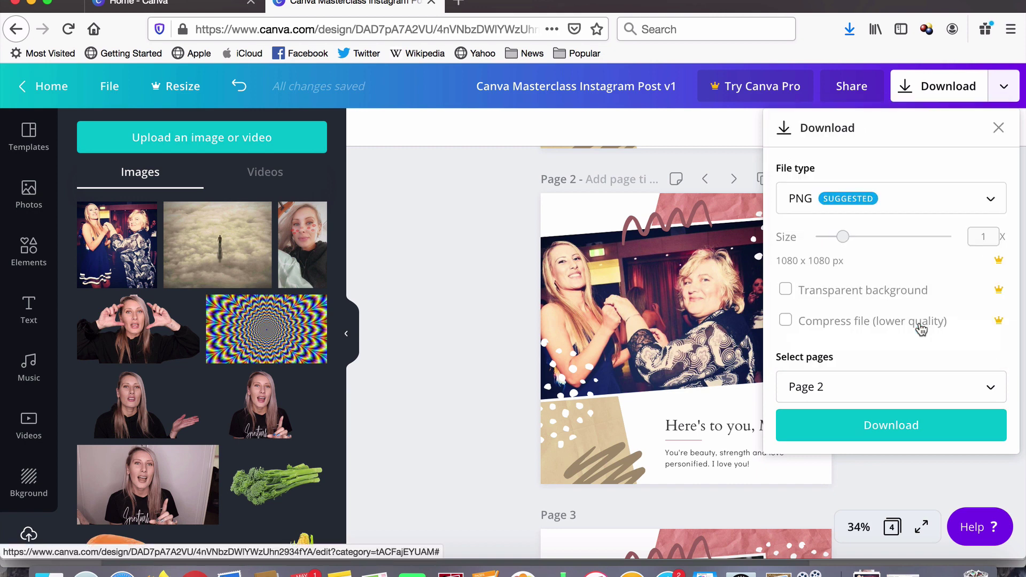
- Download page 2 and save the PNG file, then close the image preview and the Canva Pro trial offer
click(897, 425)
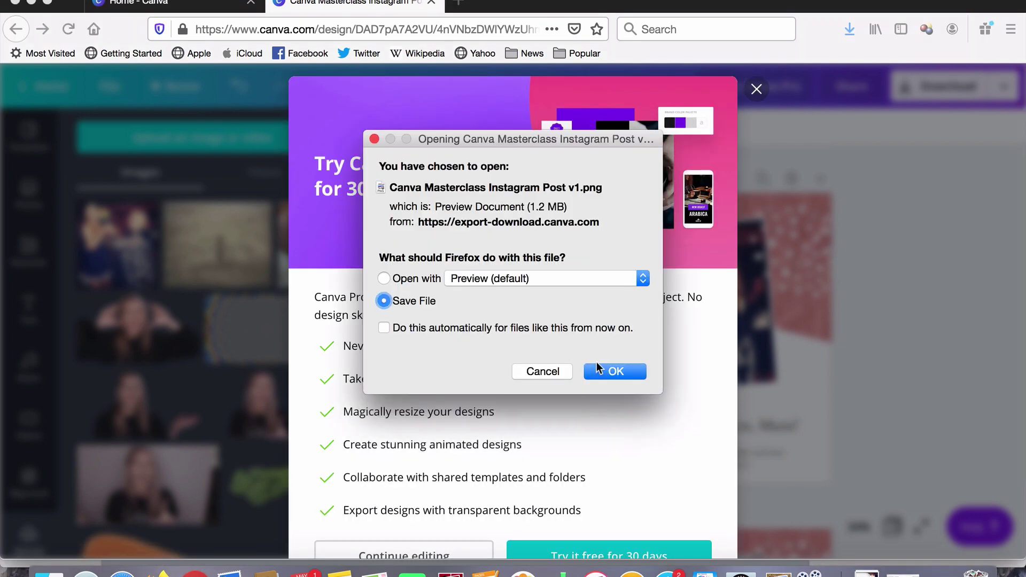
click(615, 372)
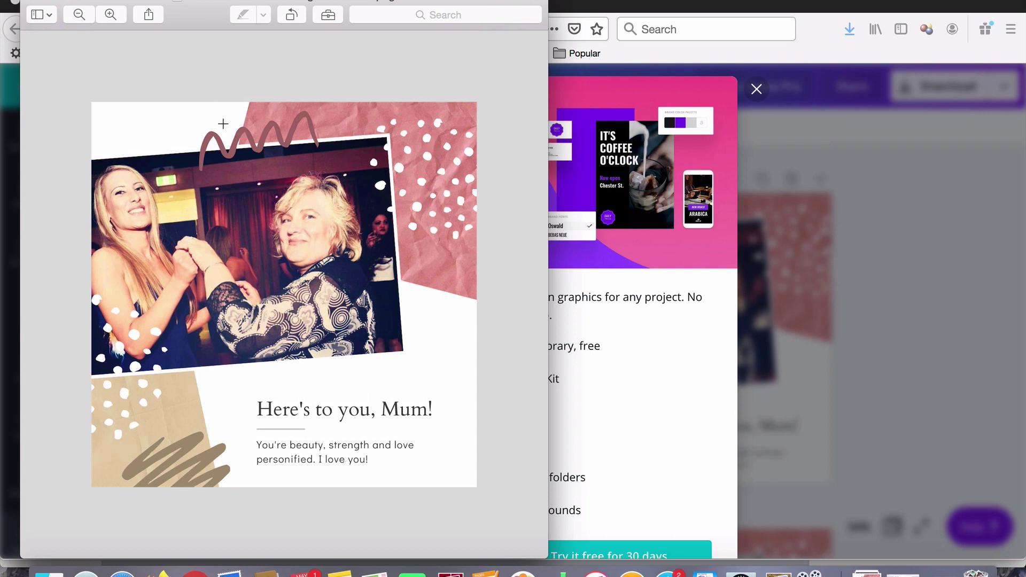
click(33, 1)
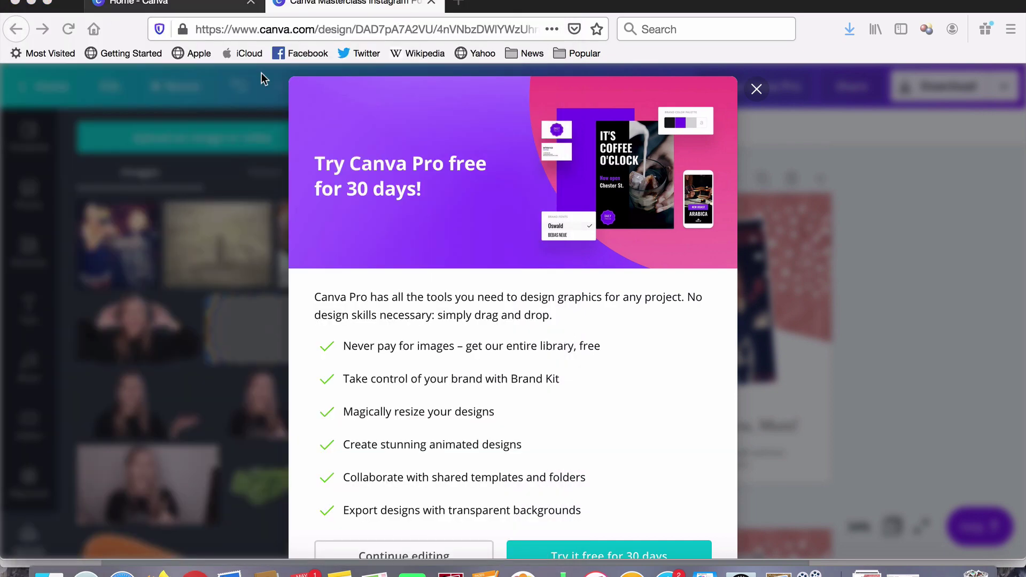
click(754, 92)
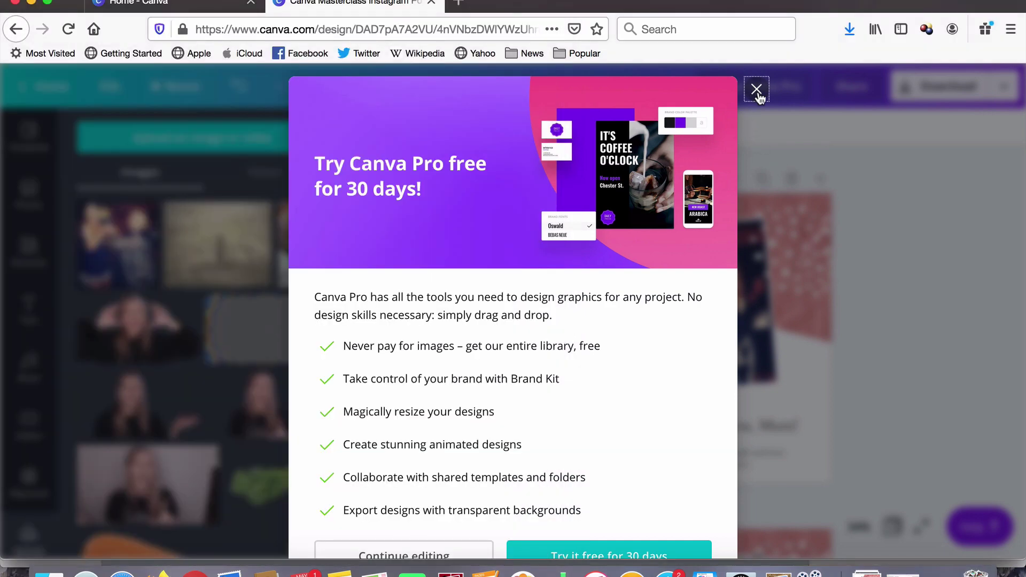
click(756, 91)
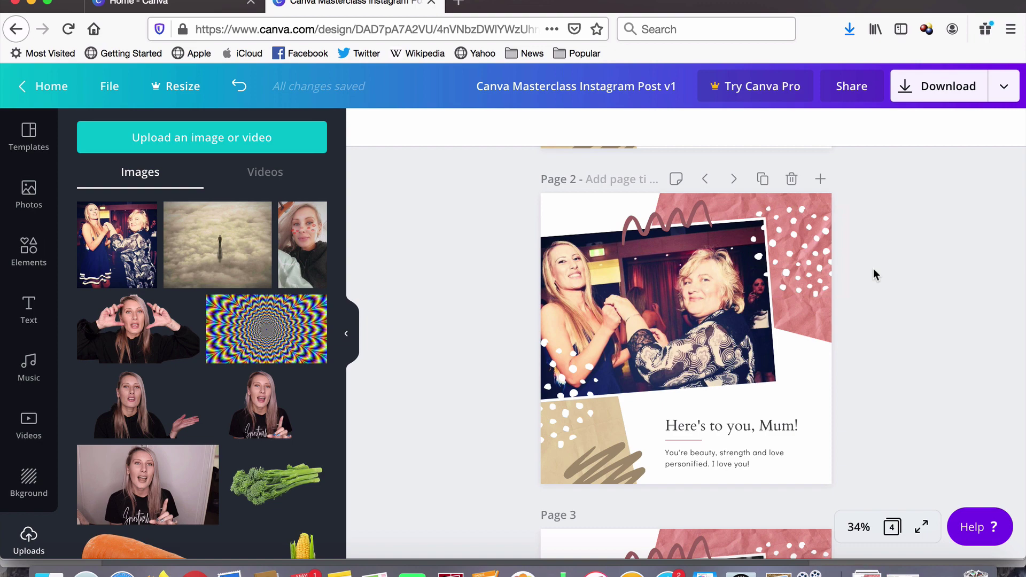
- Add a blank page after page 4, at the end of the design
scroll(871, 295, down, 10)
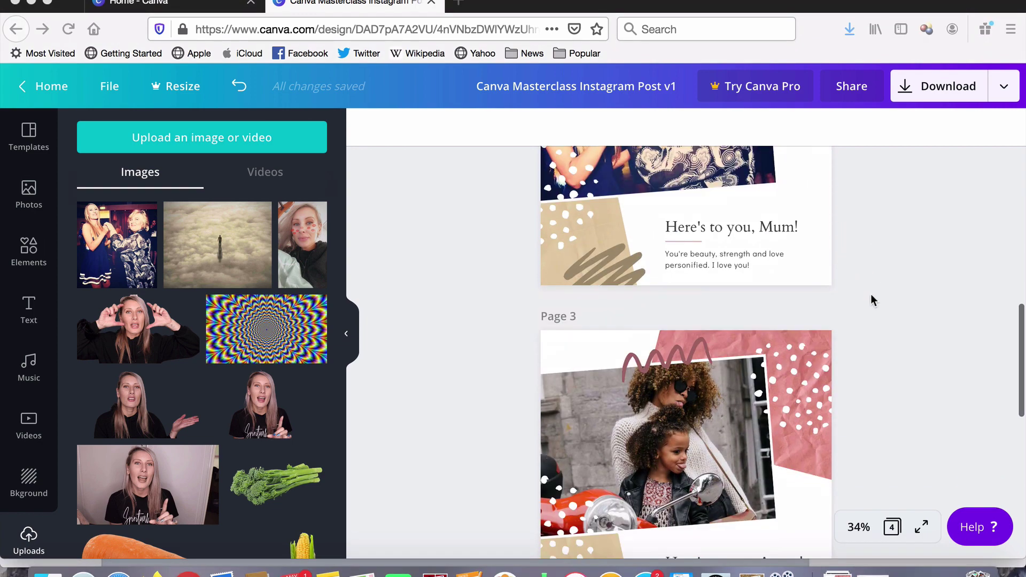
scroll(872, 296, down, 5)
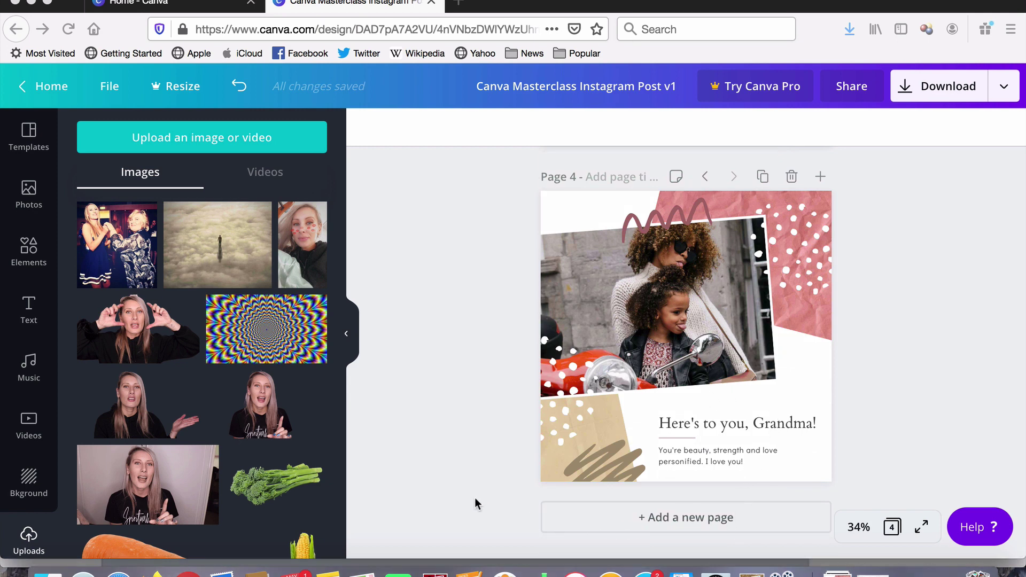
click(650, 521)
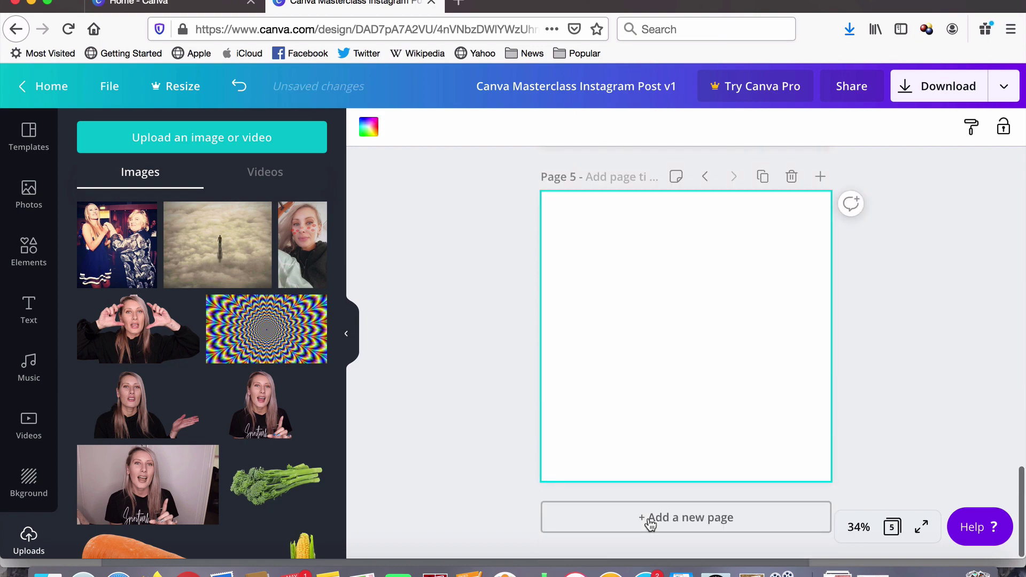
- Apply the "Have a great day, Mom!" template from the "mothers day" results to the blank page 5
click(23, 153)
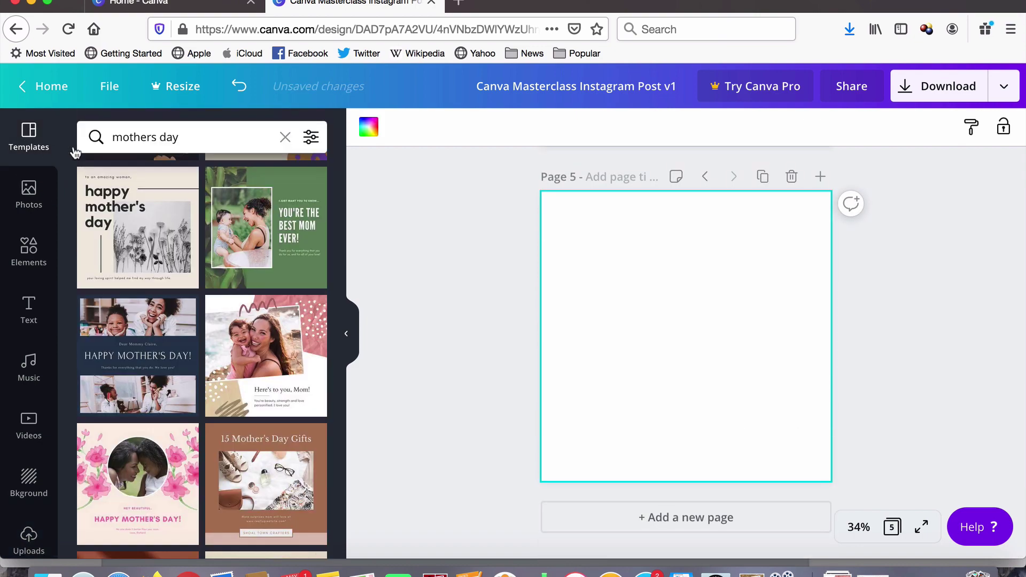
scroll(210, 283, down, 10)
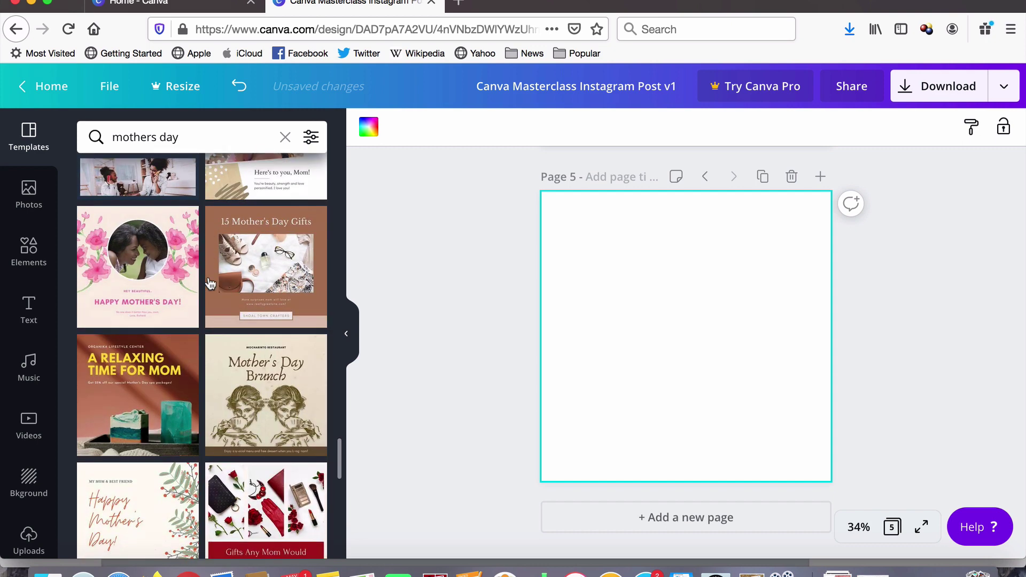
scroll(210, 283, down, 5)
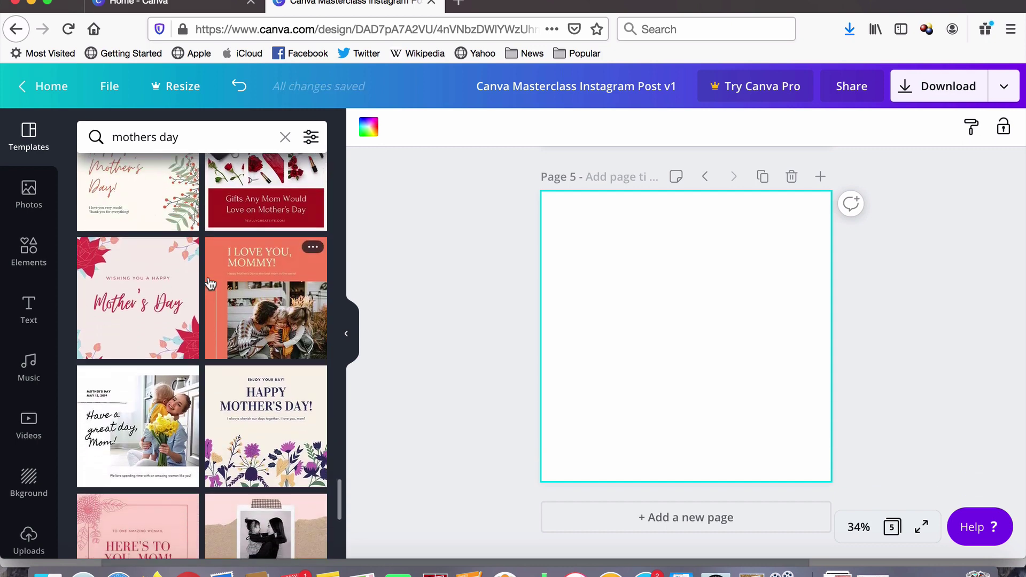
scroll(210, 283, up, 1)
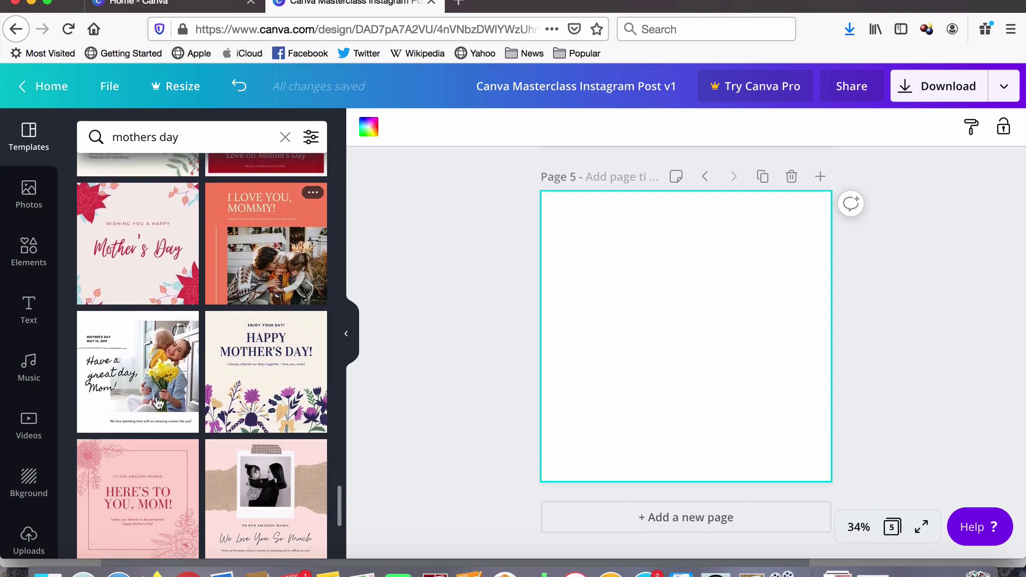
scroll(159, 325, down, 3)
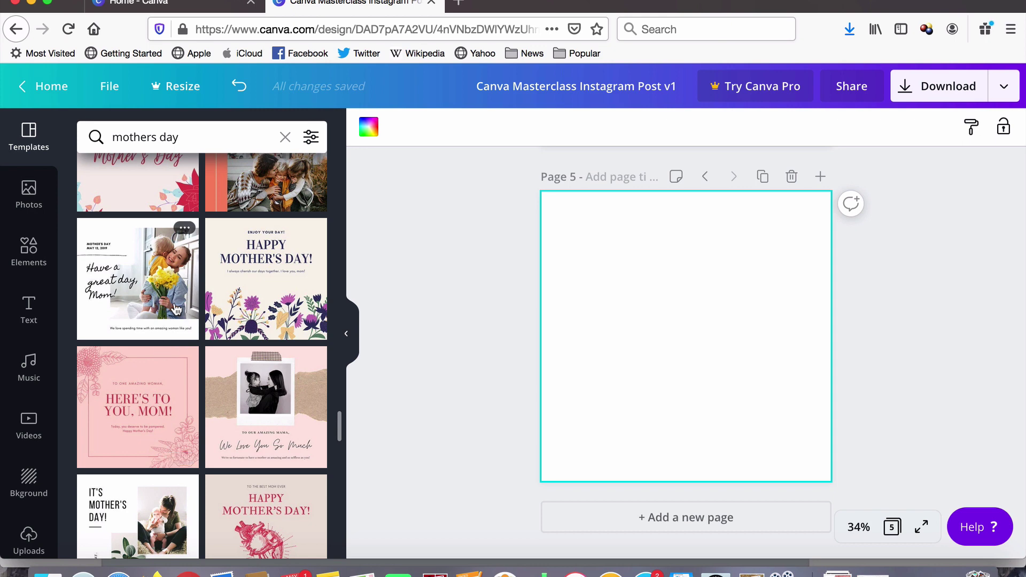
click(148, 293)
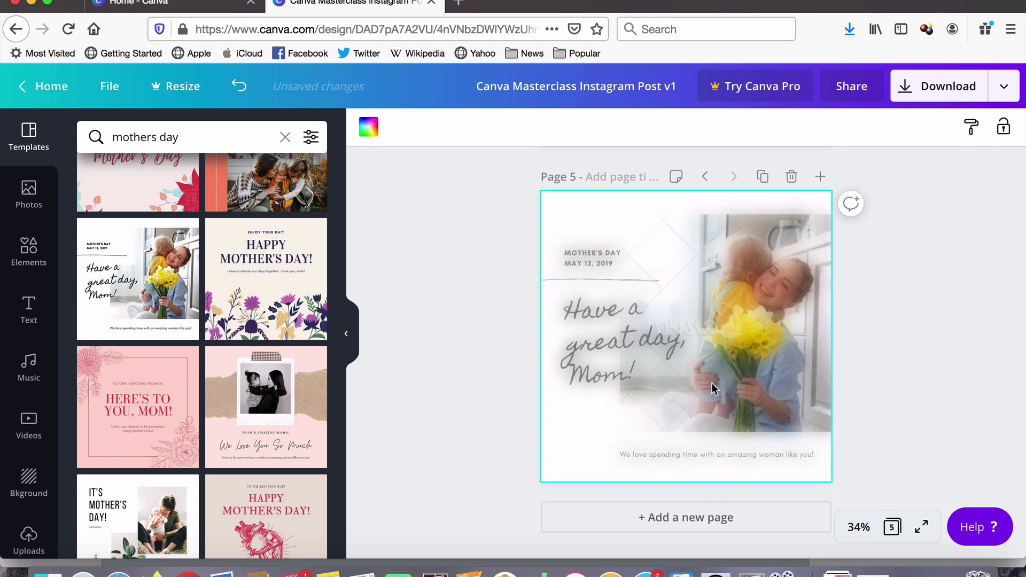
click(771, 330)
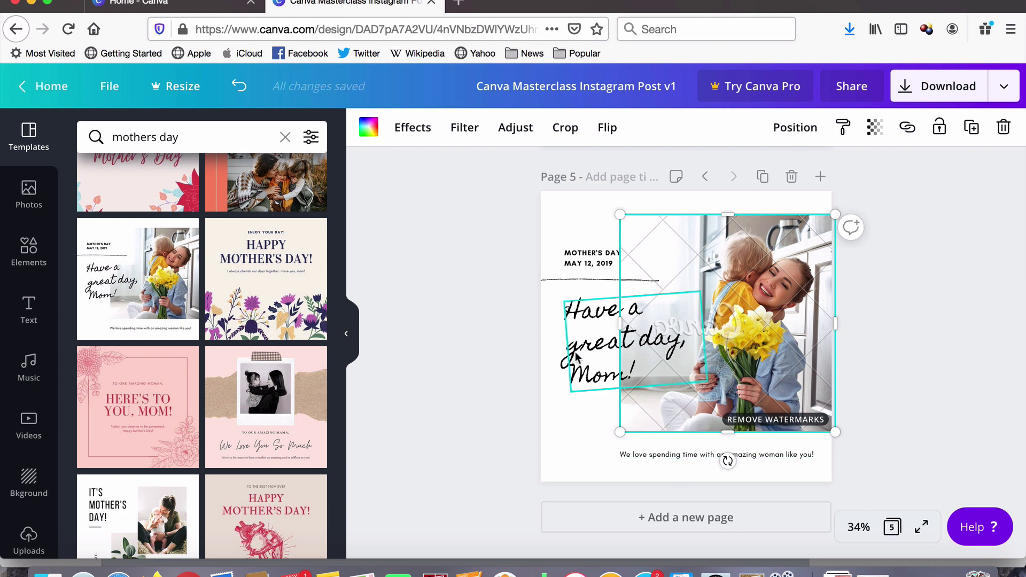
click(911, 334)
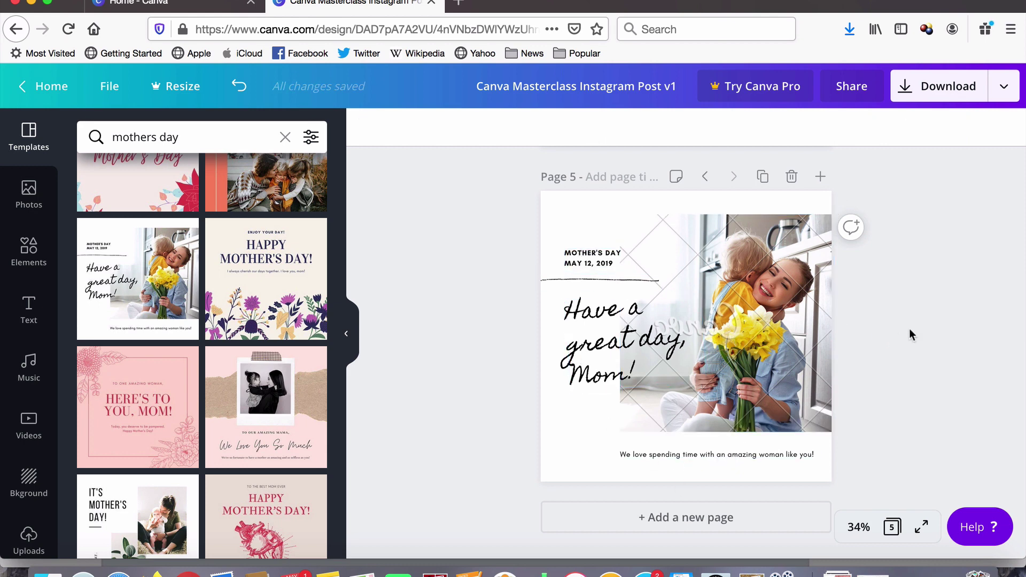
- Replace page 5's watermarked photo with the free picture of a pregnant woman holding a white baby outfit from the "mum" results
click(22, 201)
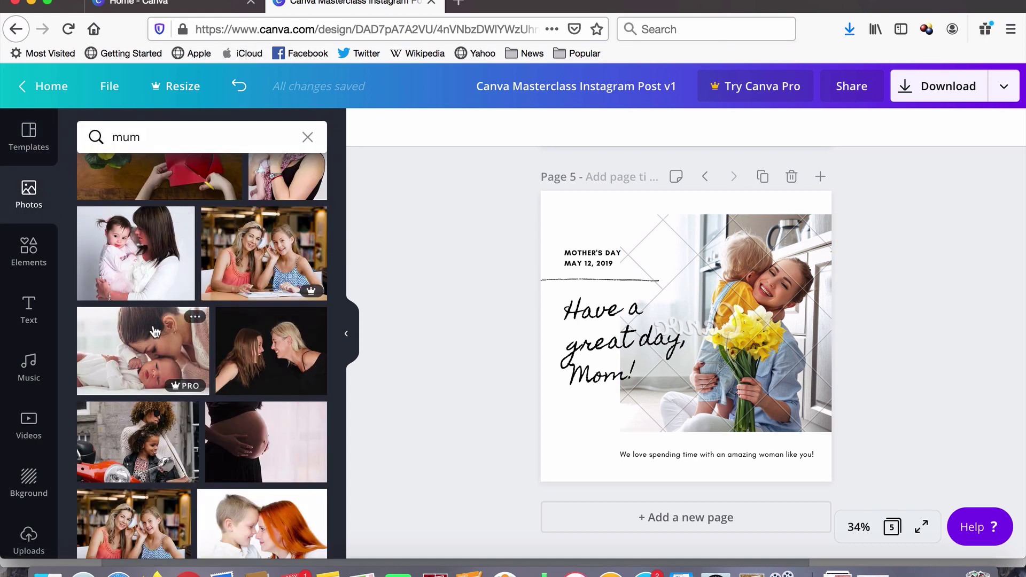
scroll(171, 274, down, 5)
scroll(187, 423, down, 5)
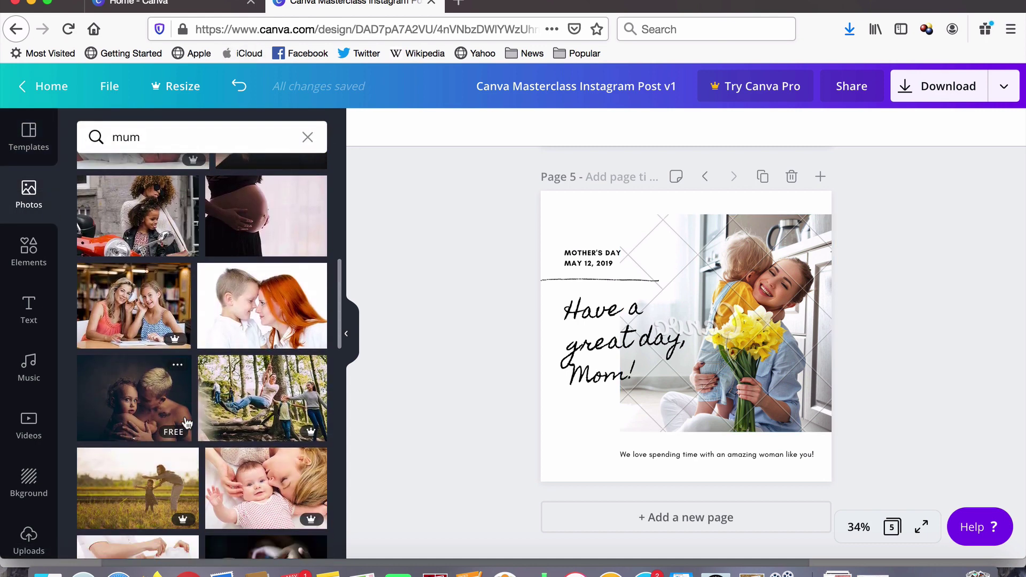
scroll(184, 415, down, 1)
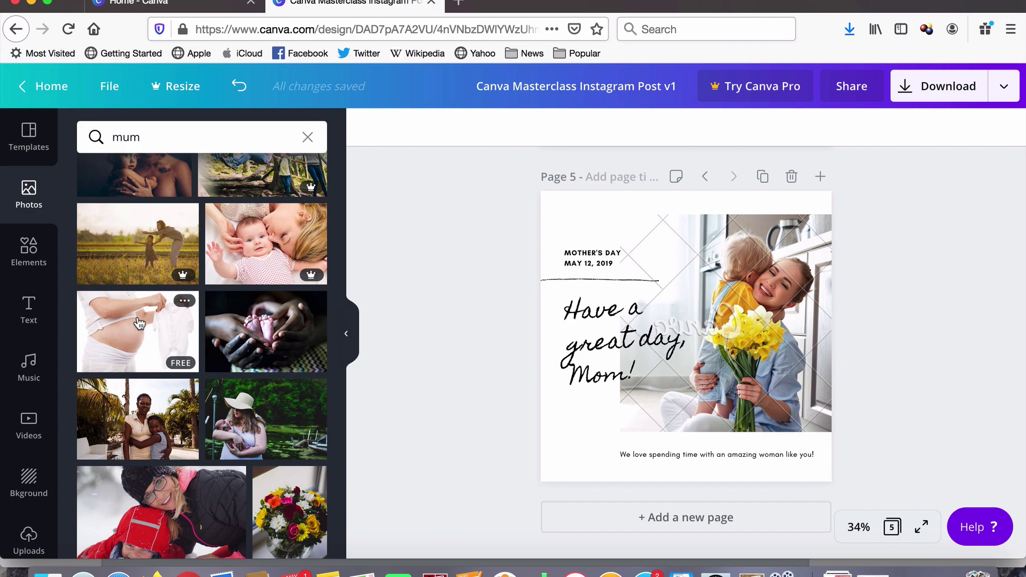
drag(139, 322, 658, 299)
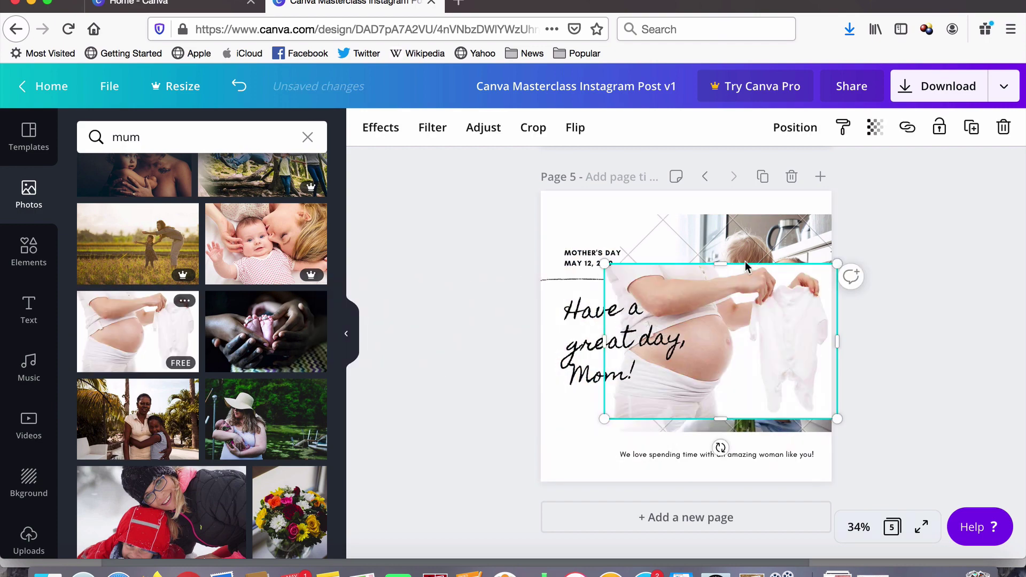
key(super+z)
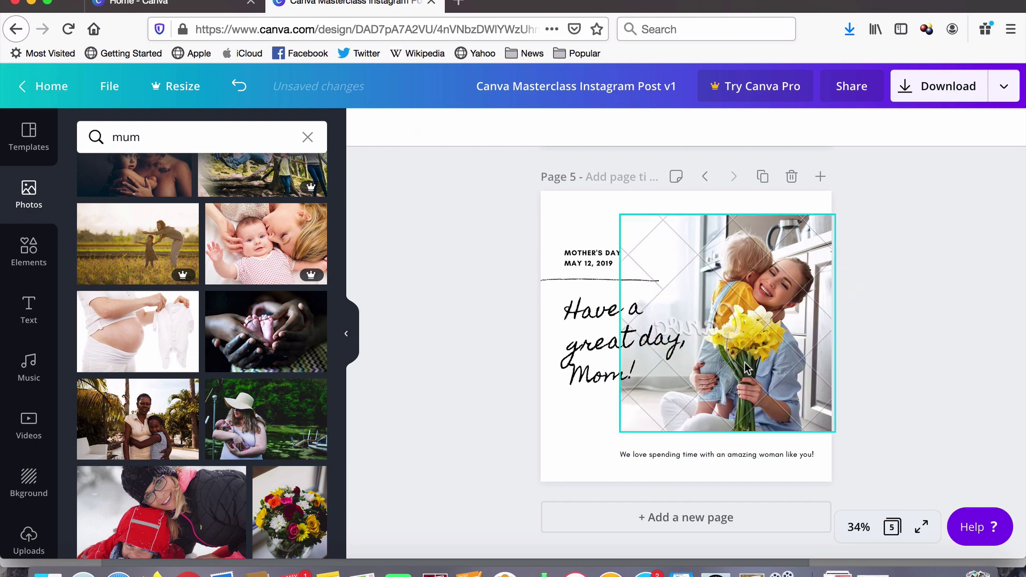
click(723, 363)
drag(137, 330, 790, 267)
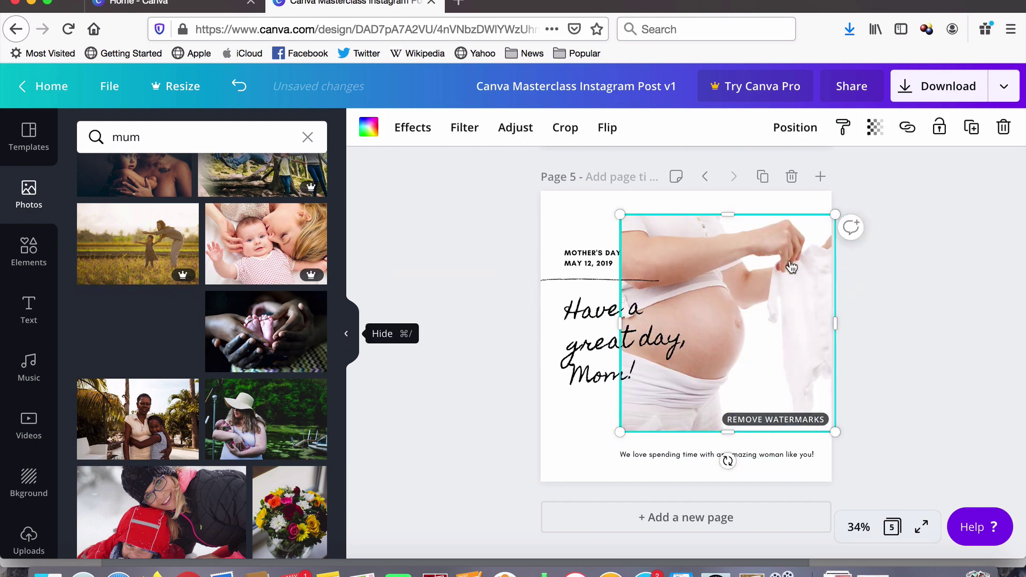
- Move page 5's small "Mother's Day May 12, 2019" text slightly left, clear of the photo
click(898, 321)
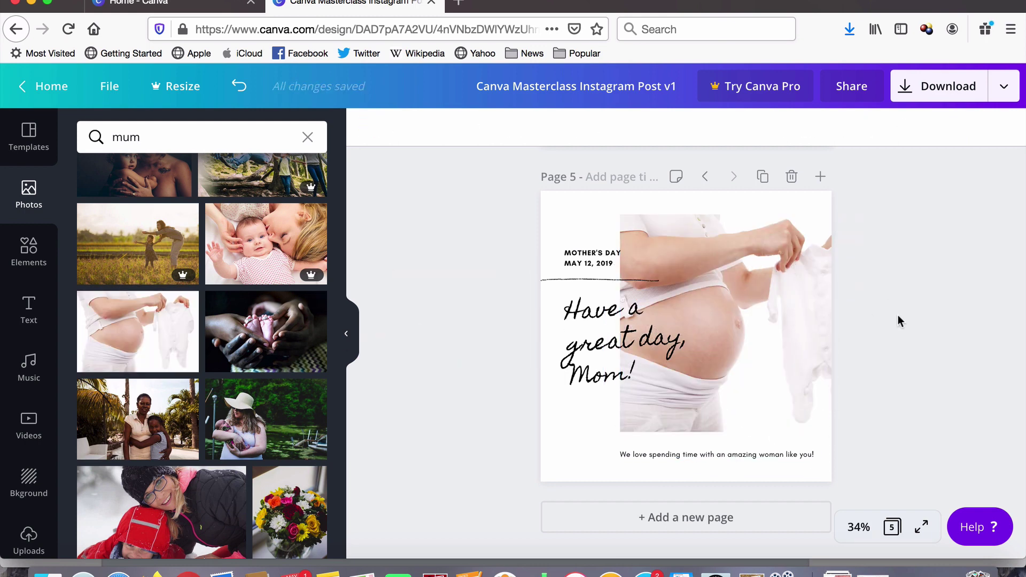
click(602, 261)
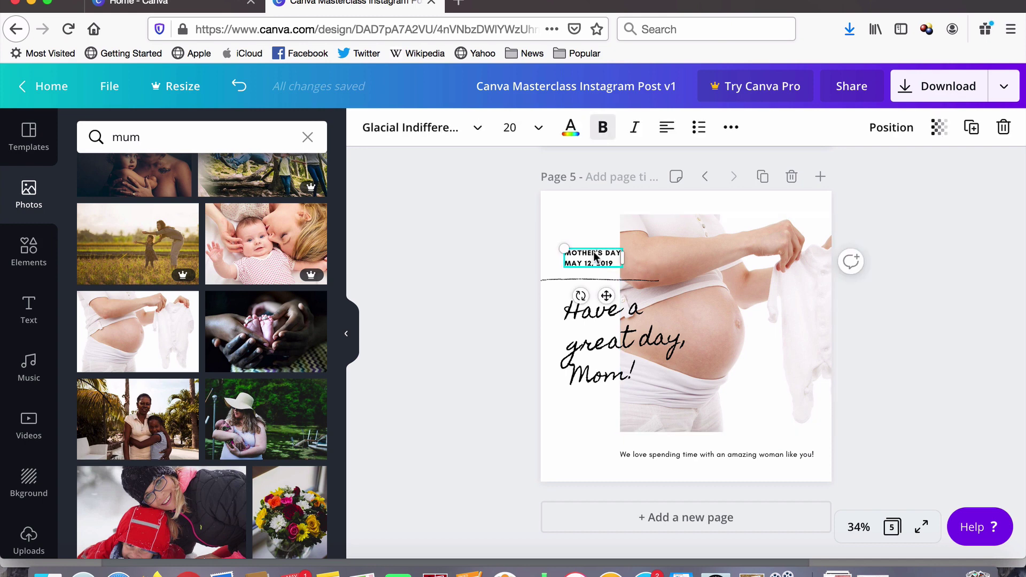
drag(594, 257, 586, 256)
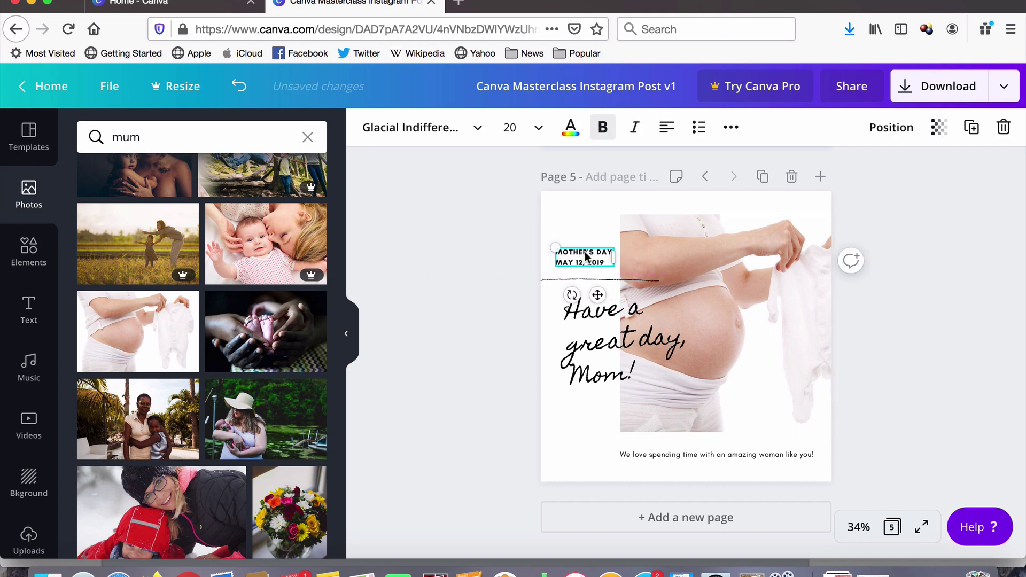
- Examine the font sizes and the free and Pro fonts offered for the "Mother's Day May 12, 2019" text
click(532, 137)
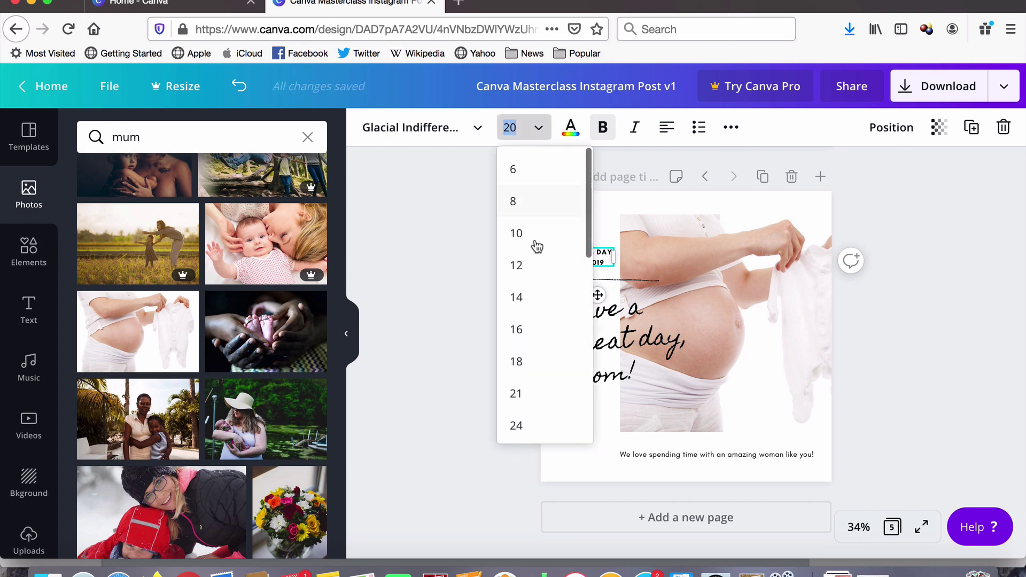
scroll(540, 300, down, 2)
scroll(540, 304, up, 2)
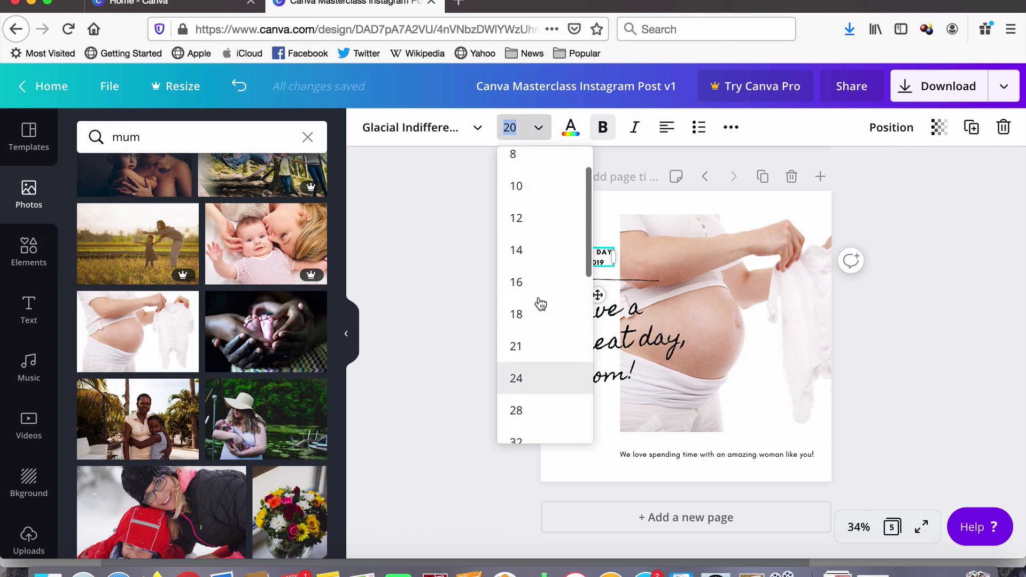
scroll(540, 304, down, 3)
scroll(540, 303, up, 1)
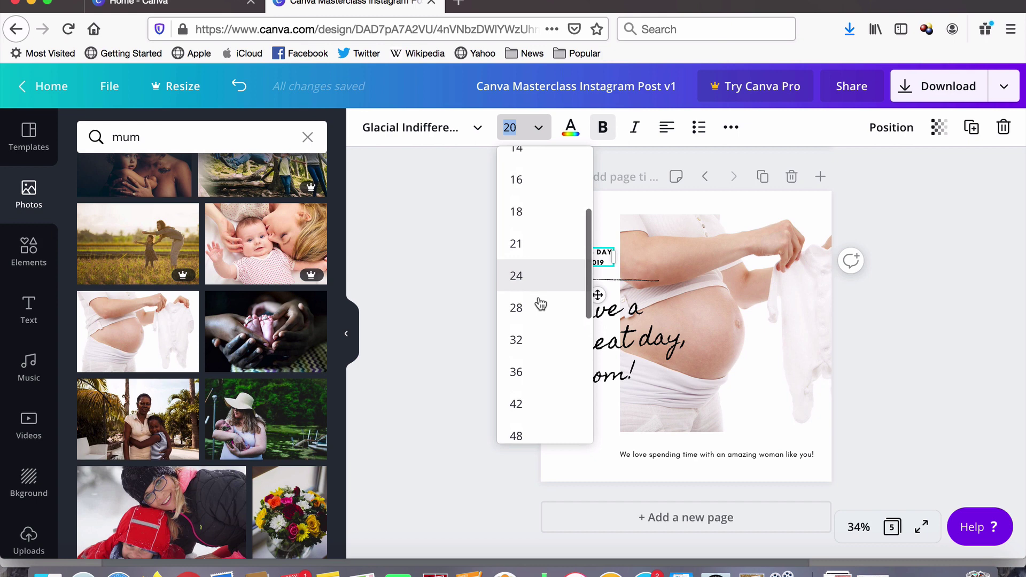
click(470, 129)
scroll(232, 351, down, 5)
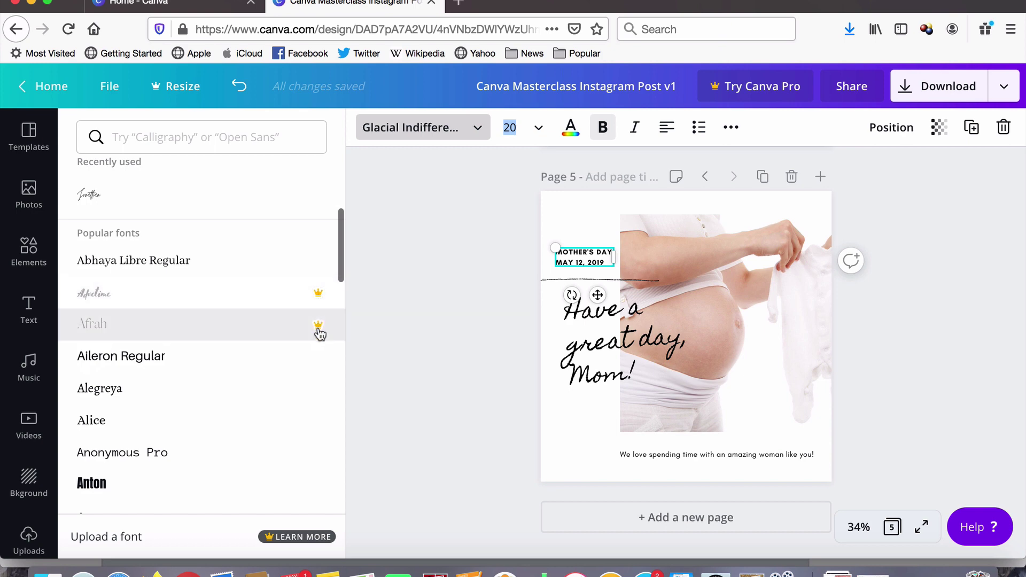
scroll(319, 333, down, 3)
scroll(319, 333, down, 2)
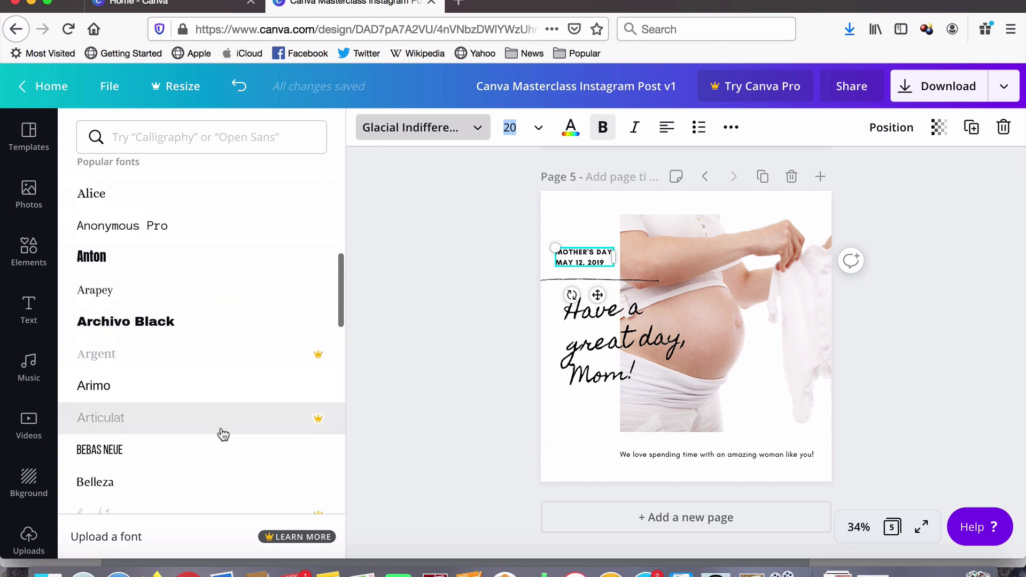
scroll(230, 475, down, 3)
click(470, 241)
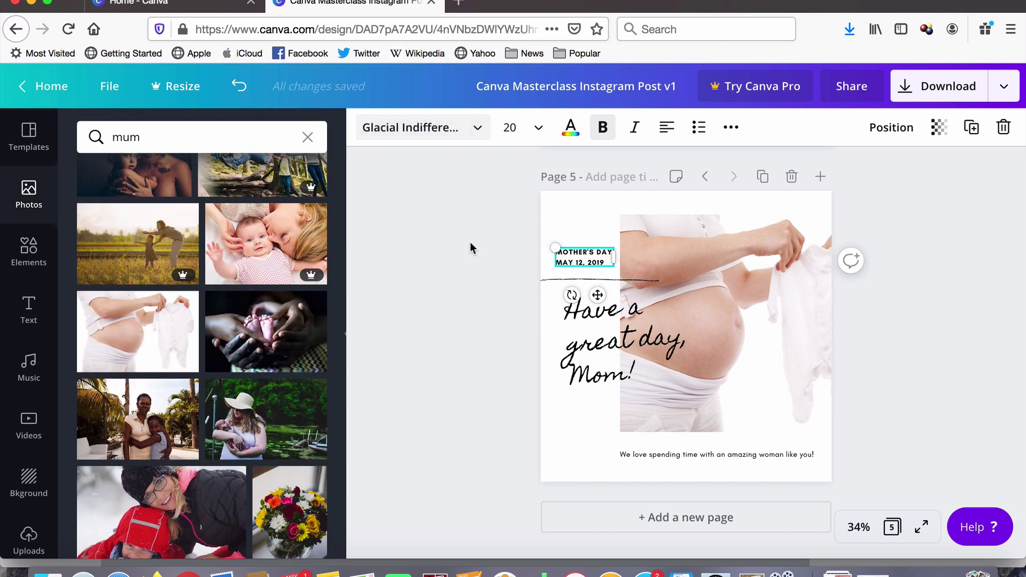
- Color both lines of the "Mother's Day May 12, 2019" text in the dark orange default color
click(571, 127)
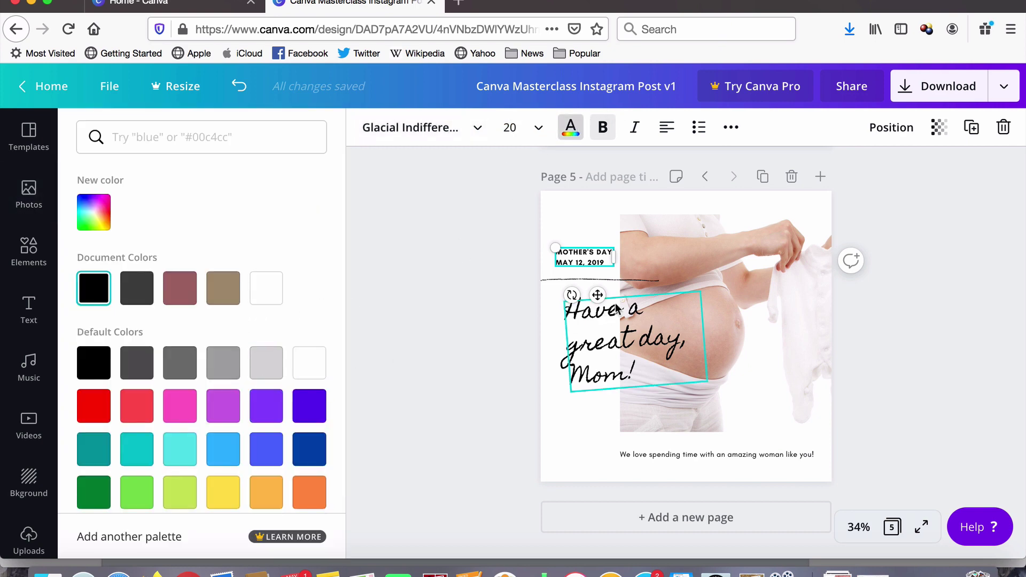
click(266, 492)
double_click(571, 252)
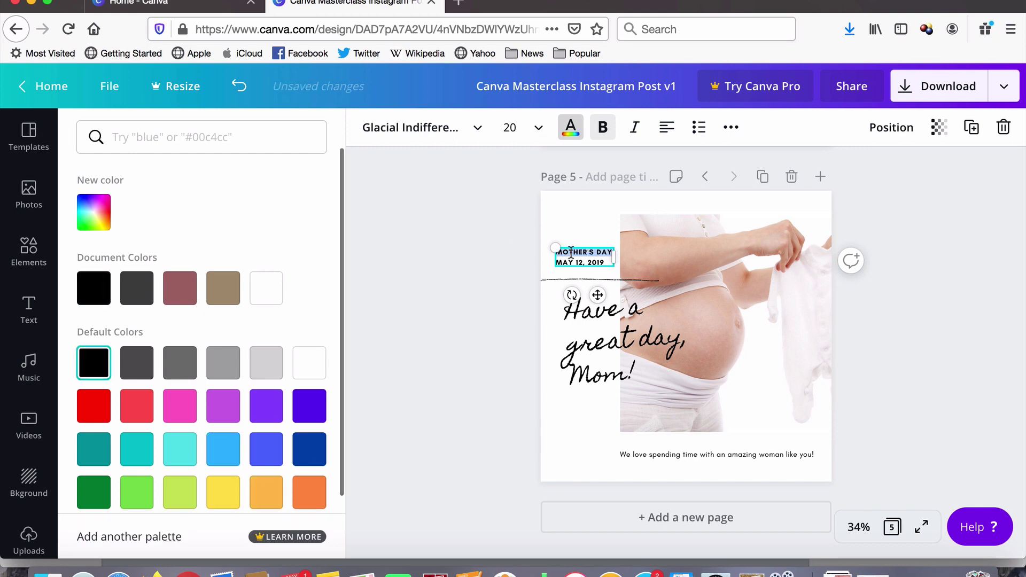
click(258, 502)
click(307, 494)
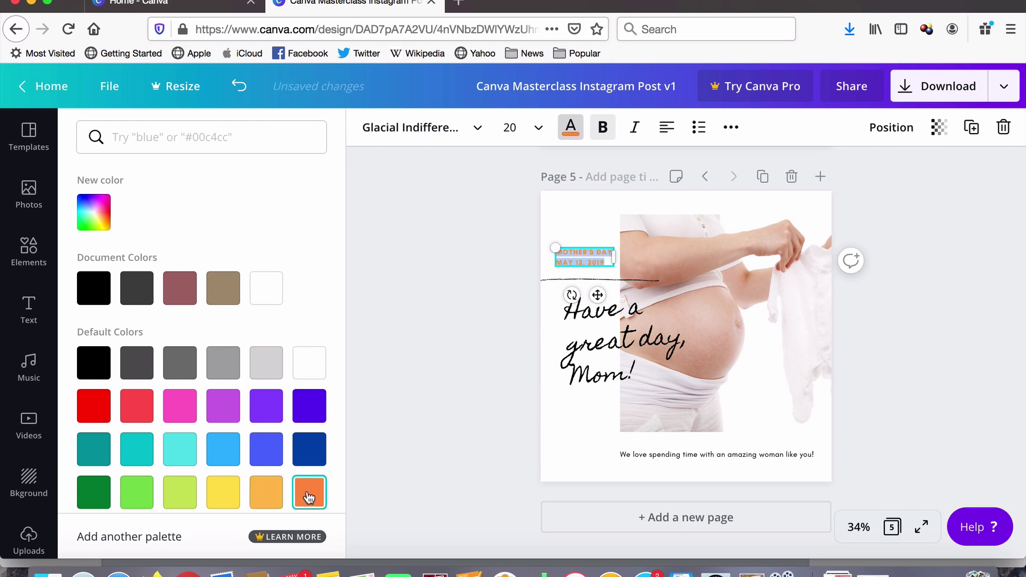
click(430, 374)
click(517, 252)
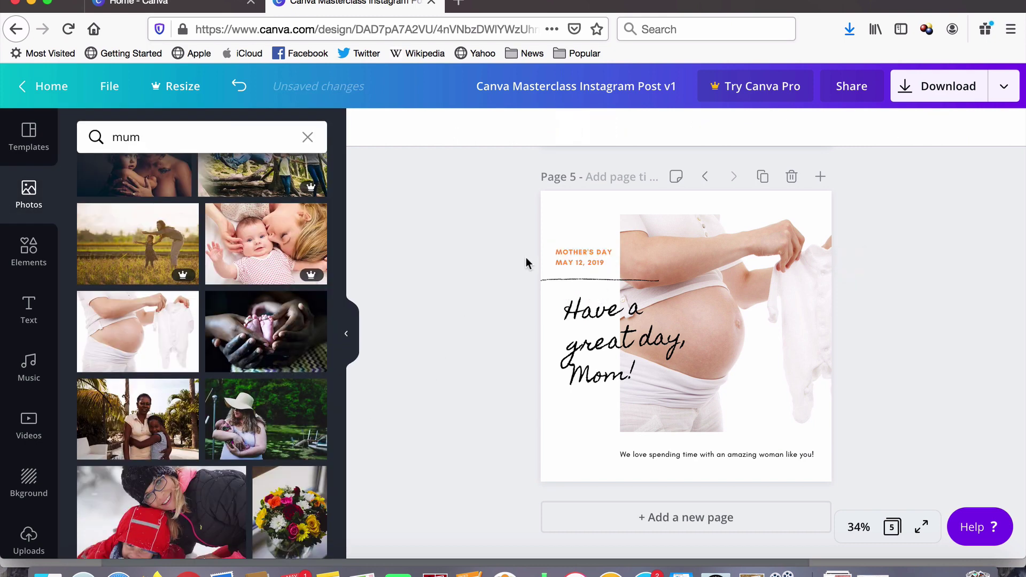
- Change the date line beneath "Mother's Day" to "May 2020"
click(579, 258)
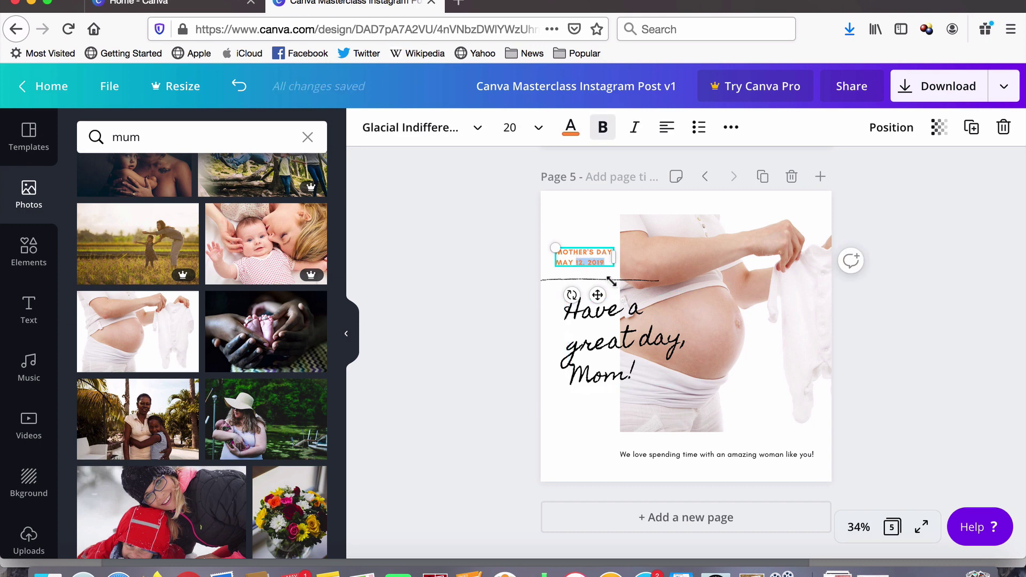
text(20)
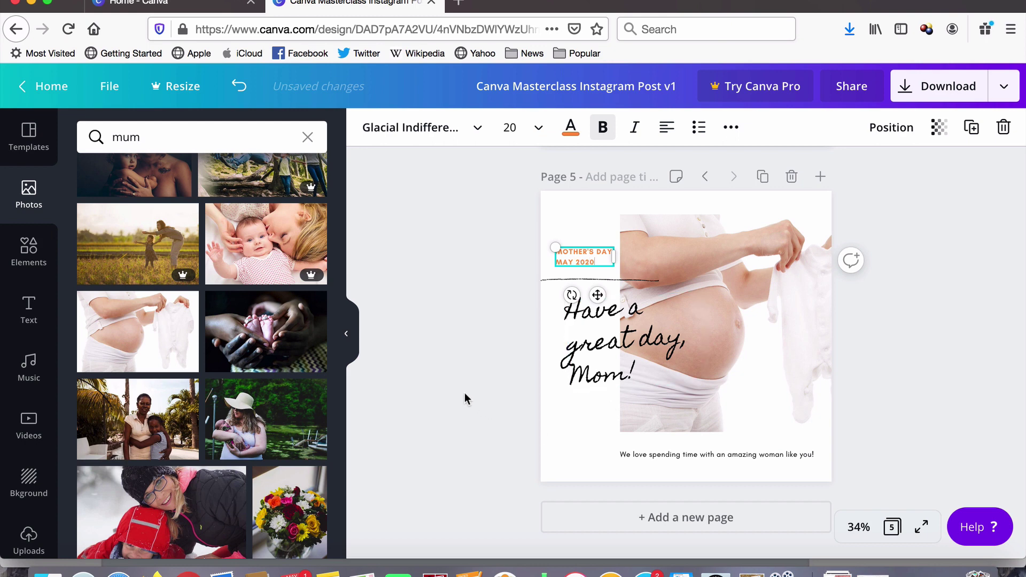
click(585, 385)
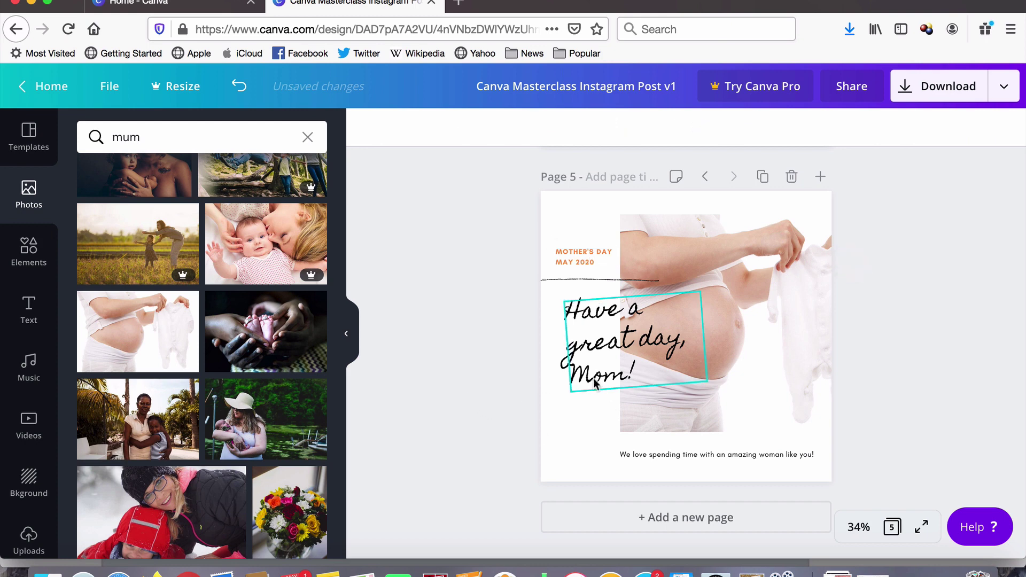
- Replace "Mom" in page 5's handwritten greeting with "to the mum-to-be", keeping the exclamation mark
double_click(594, 377)
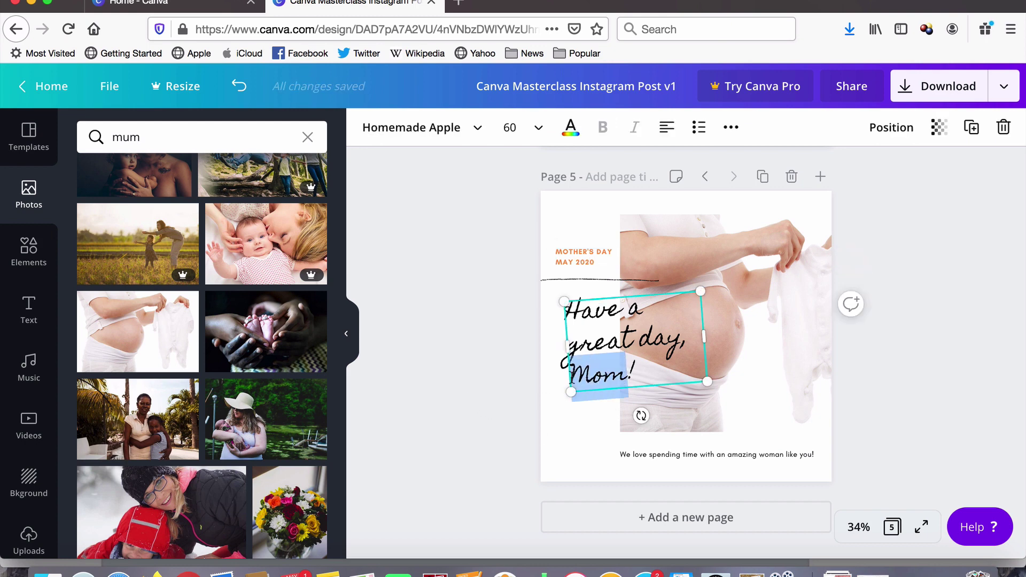
text(to t)
text(he mum-to-be)
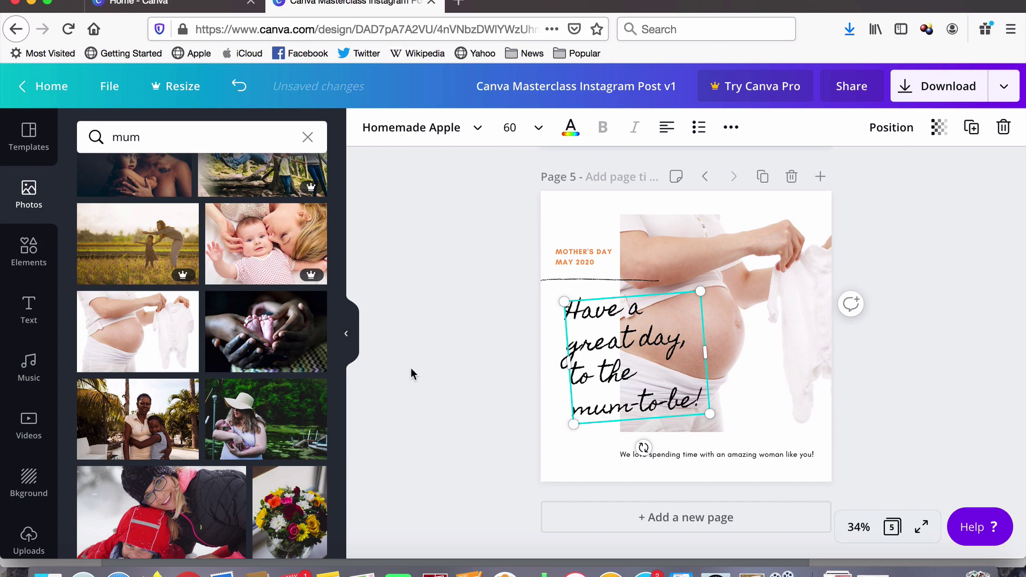
click(413, 374)
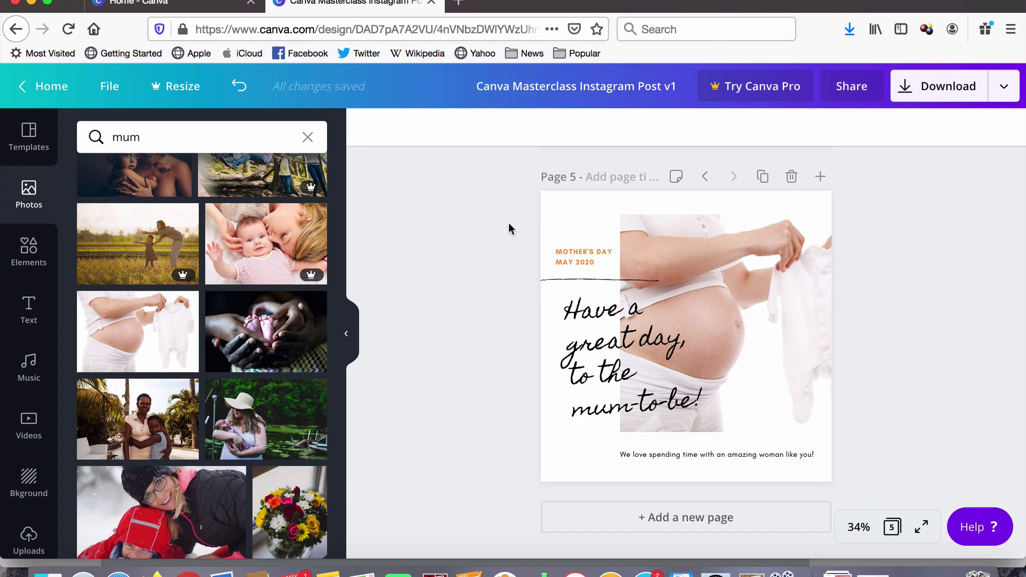
- Widen the orange text box and delete its date line, leaving only "Mother's Day"
click(590, 254)
triple_click(589, 250)
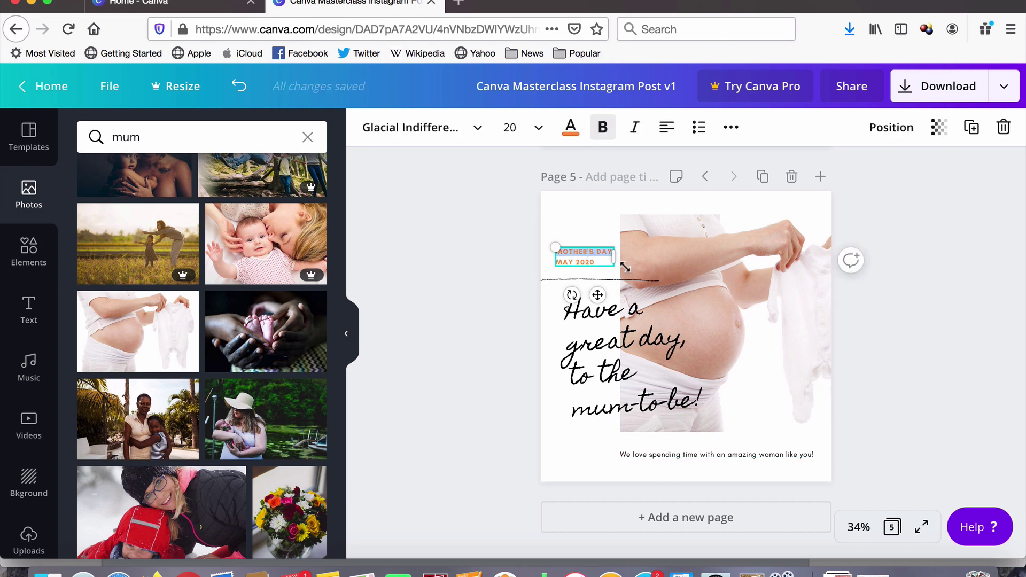
drag(680, 255, 721, 256)
drag(621, 261, 548, 261)
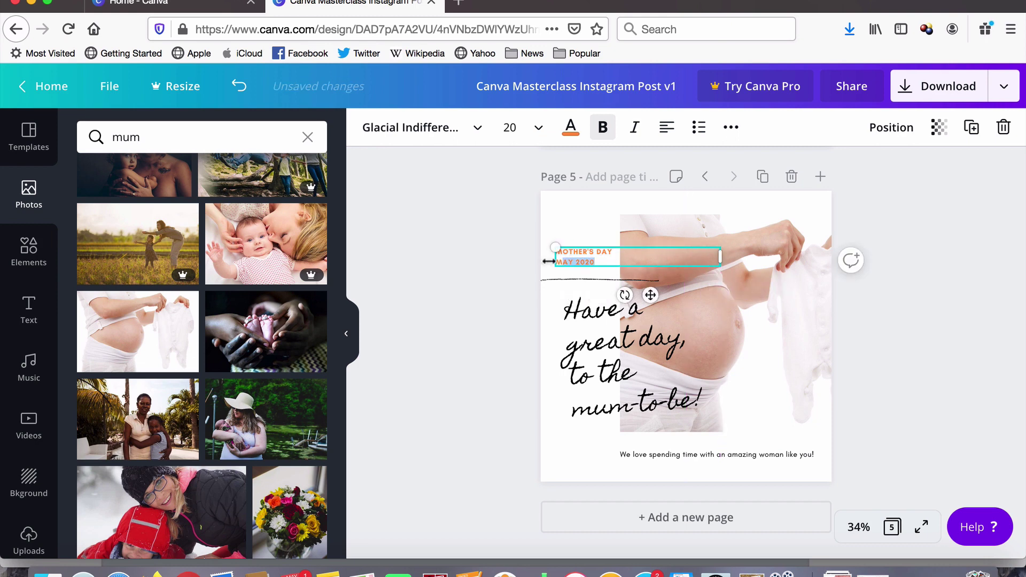
key(BackSpace)
key(BackSpace)
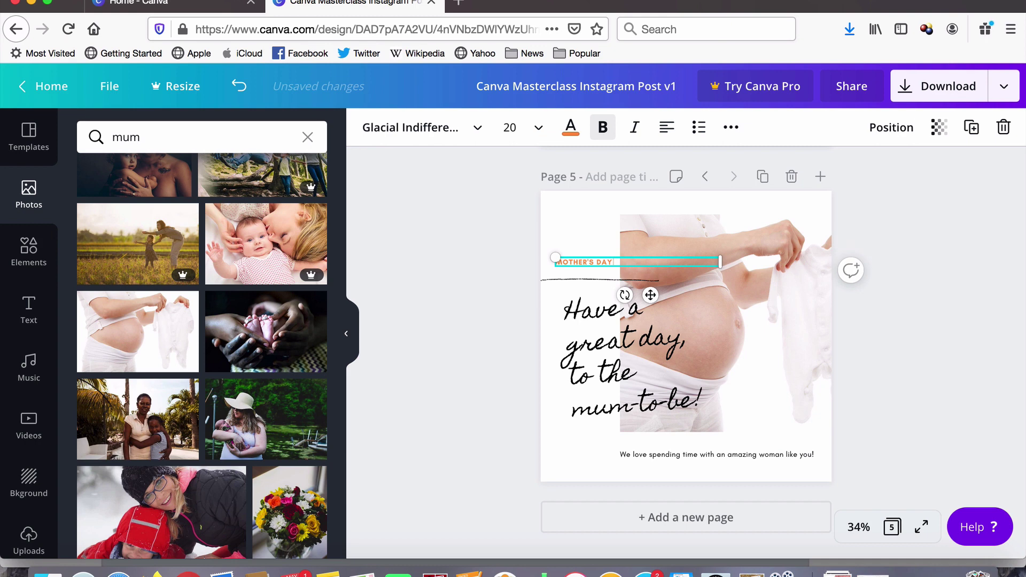
- Set the "Mother's Day" text to font size 64 and widen its box to fit on one line
key(super+a)
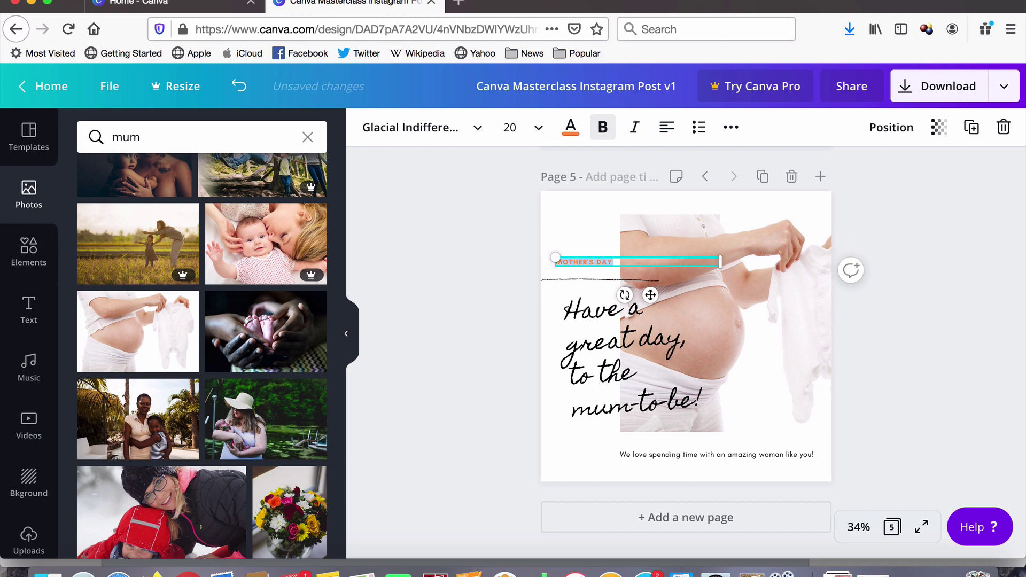
click(509, 127)
scroll(533, 299, down, 5)
scroll(537, 303, down, 1)
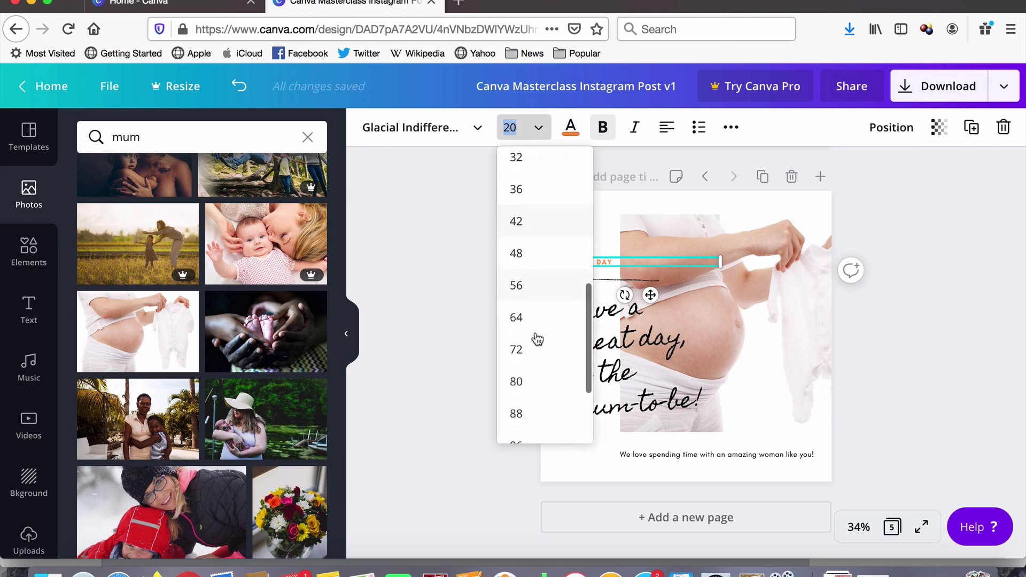
click(533, 320)
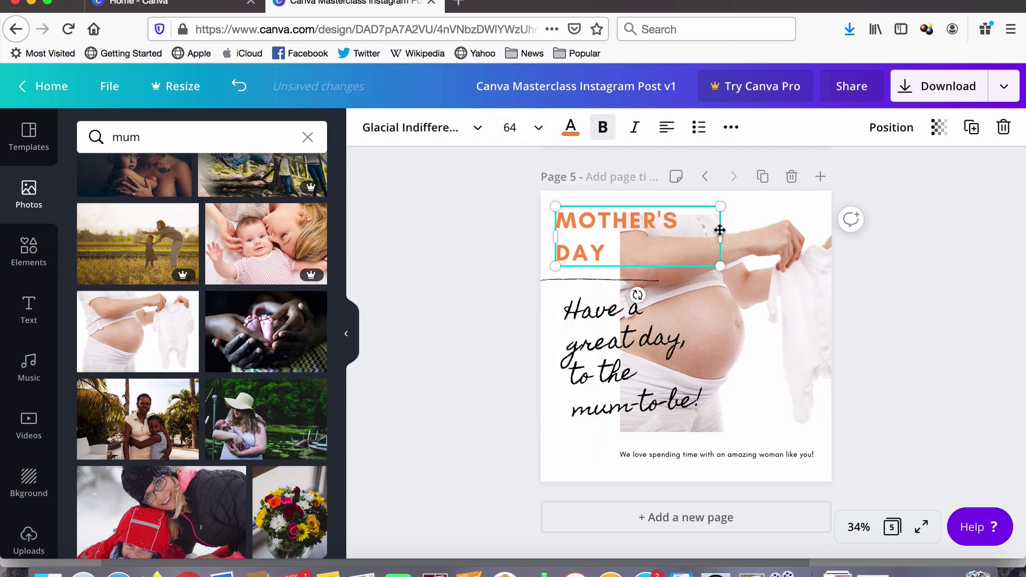
drag(730, 231, 777, 238)
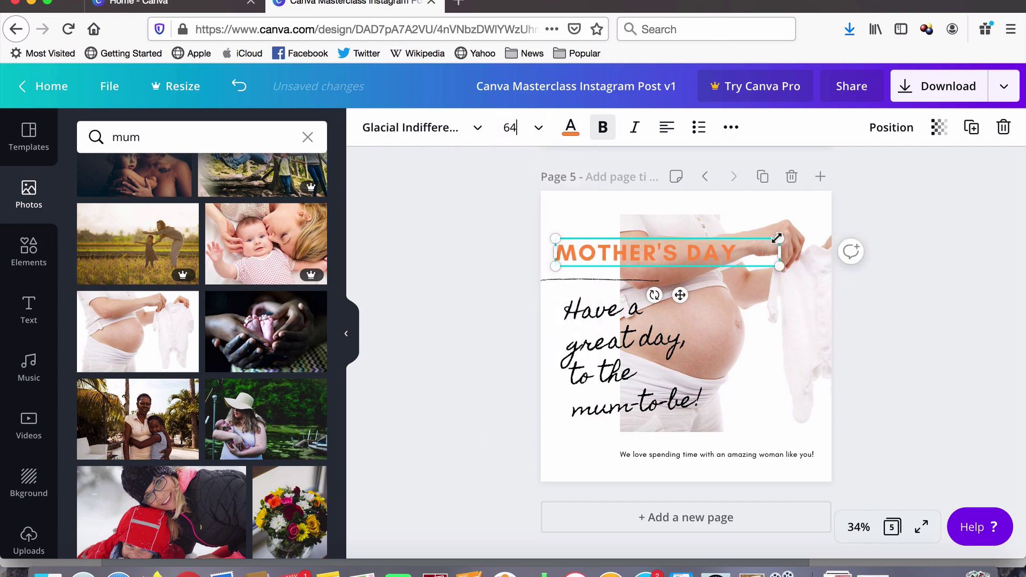
- Change the font of page 5's orange "Mother's Day" heading to Yeseva One
click(389, 136)
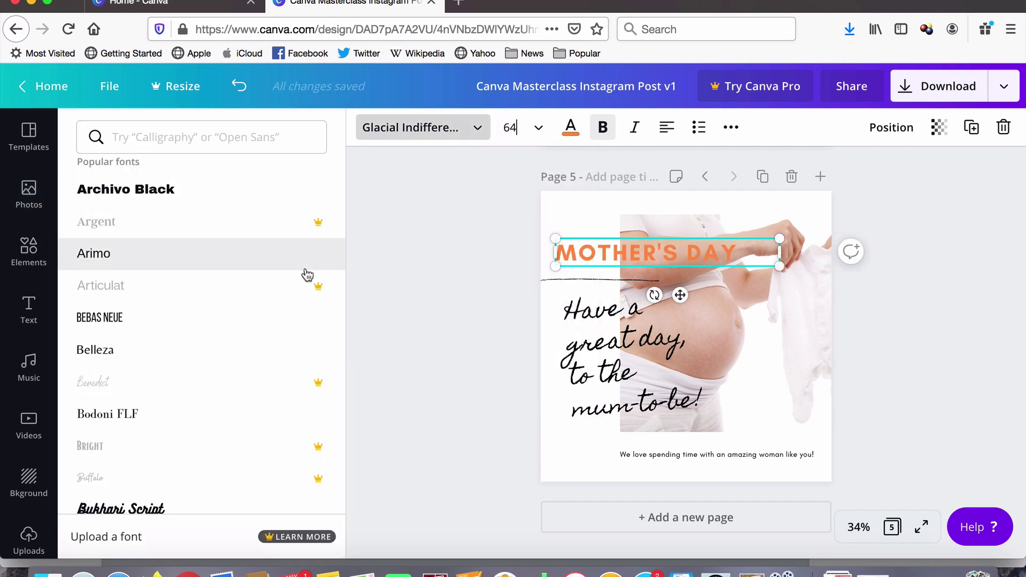
scroll(278, 287, down, 3)
scroll(278, 287, up, 5)
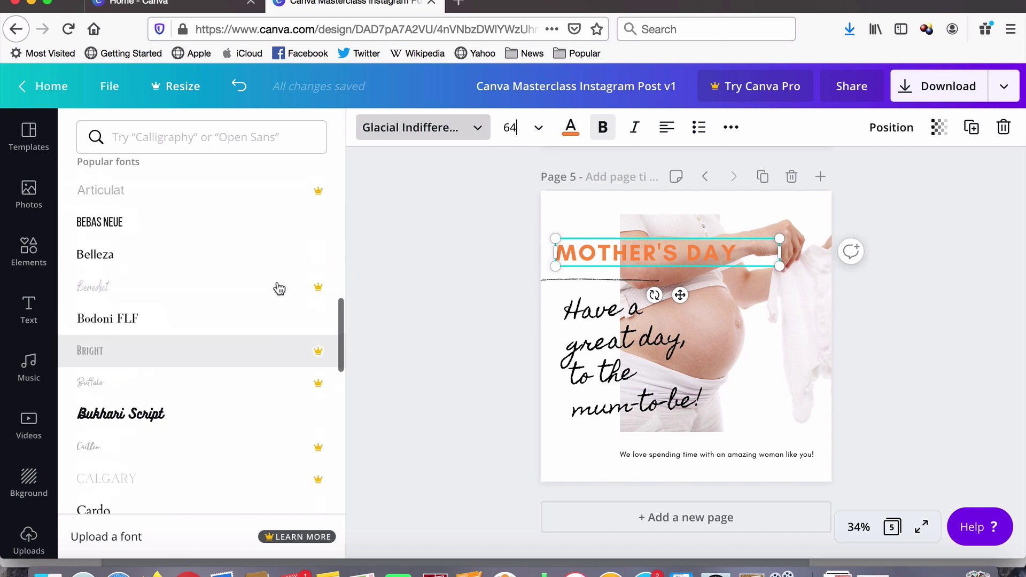
scroll(279, 289, up, 5)
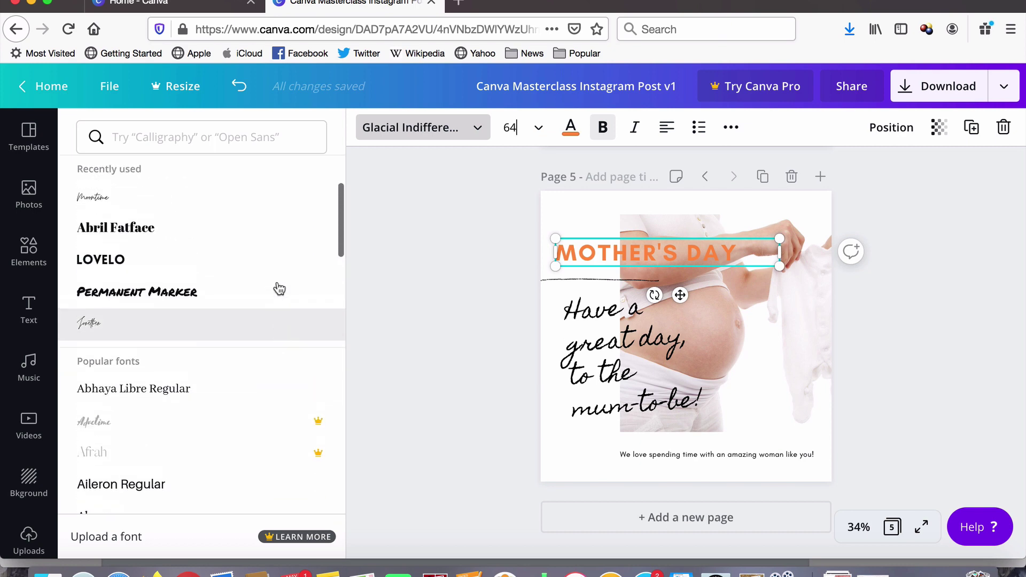
scroll(279, 289, up, 2)
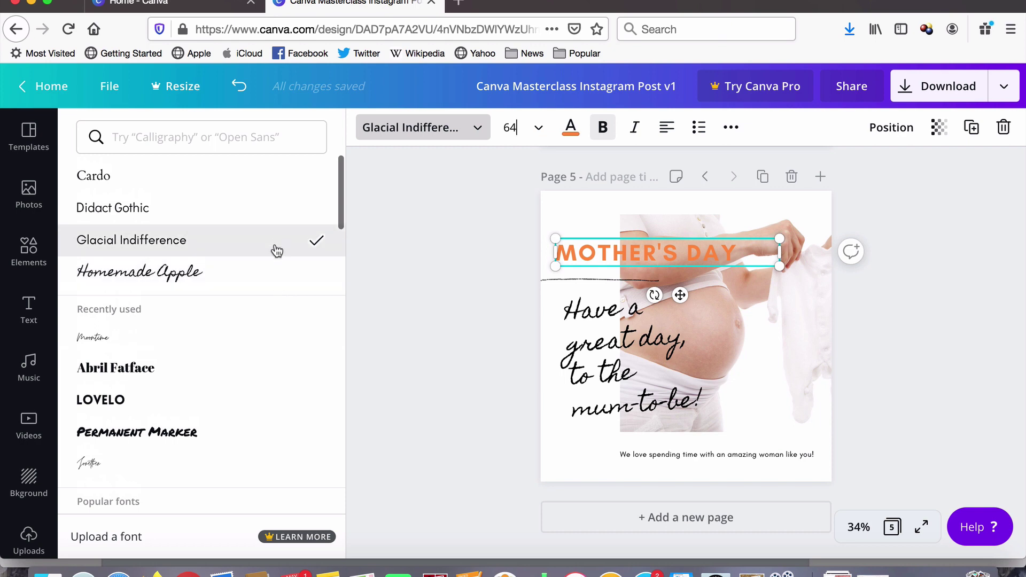
scroll(247, 304, down, 15)
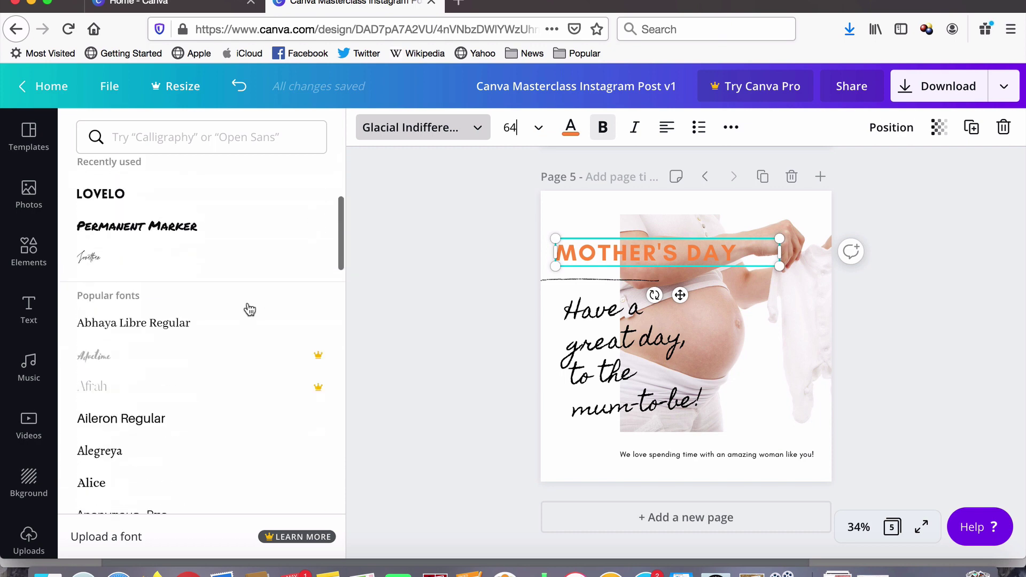
scroll(249, 310, down, 8)
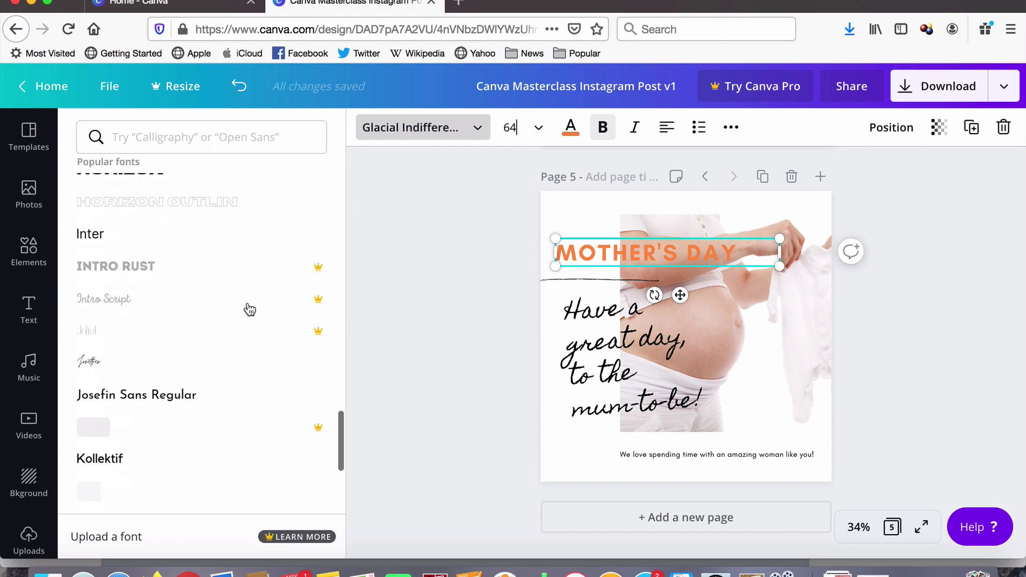
scroll(247, 310, up, 3)
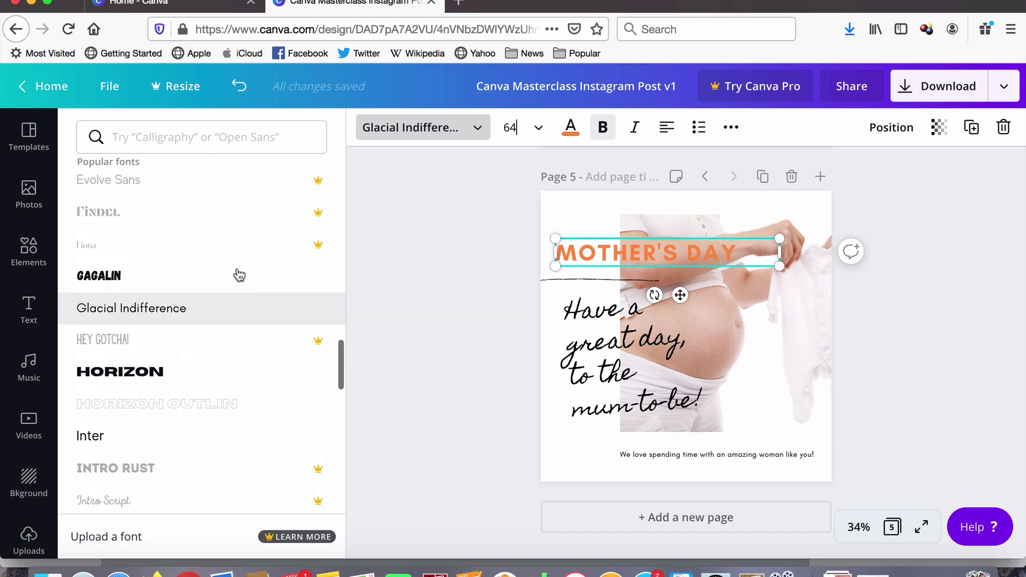
scroll(241, 311, down, 6)
scroll(238, 311, up, 3)
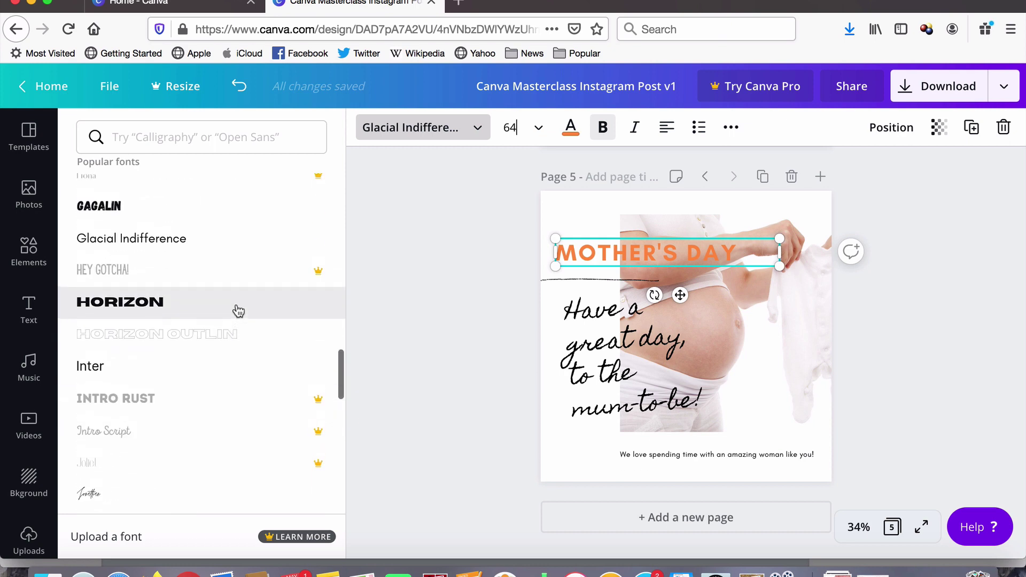
scroll(238, 311, down, 15)
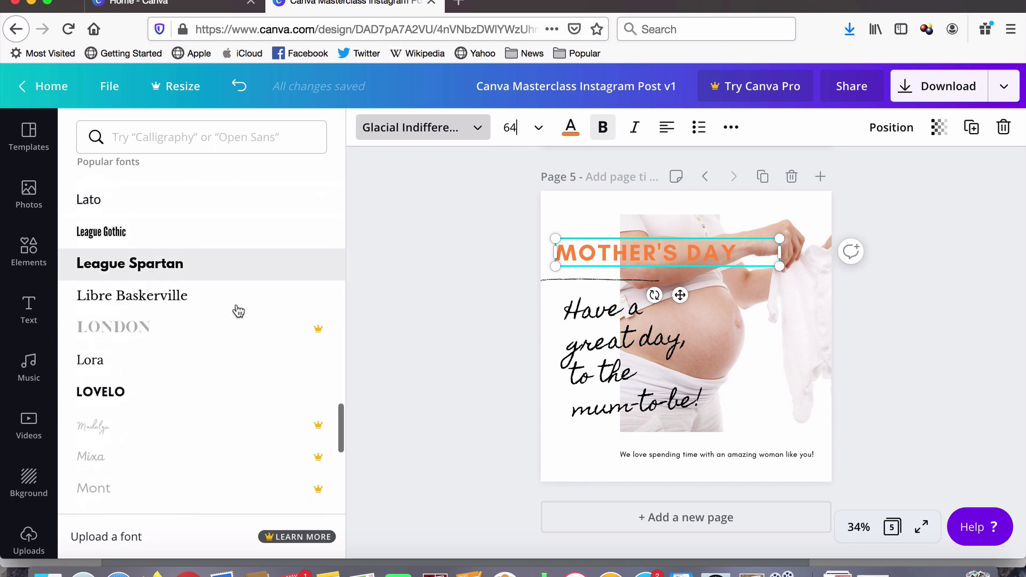
scroll(239, 311, down, 12)
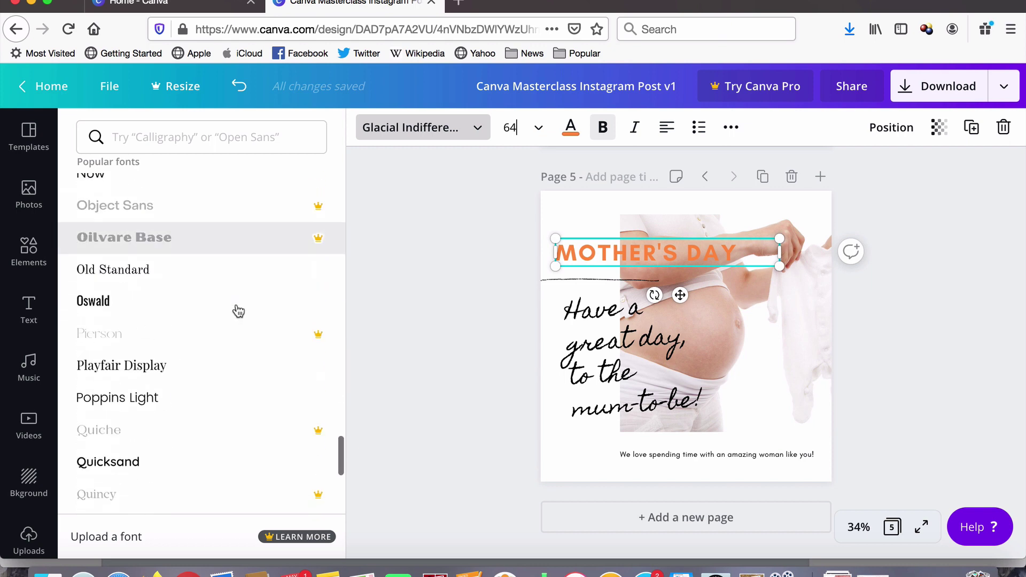
scroll(239, 310, down, 6)
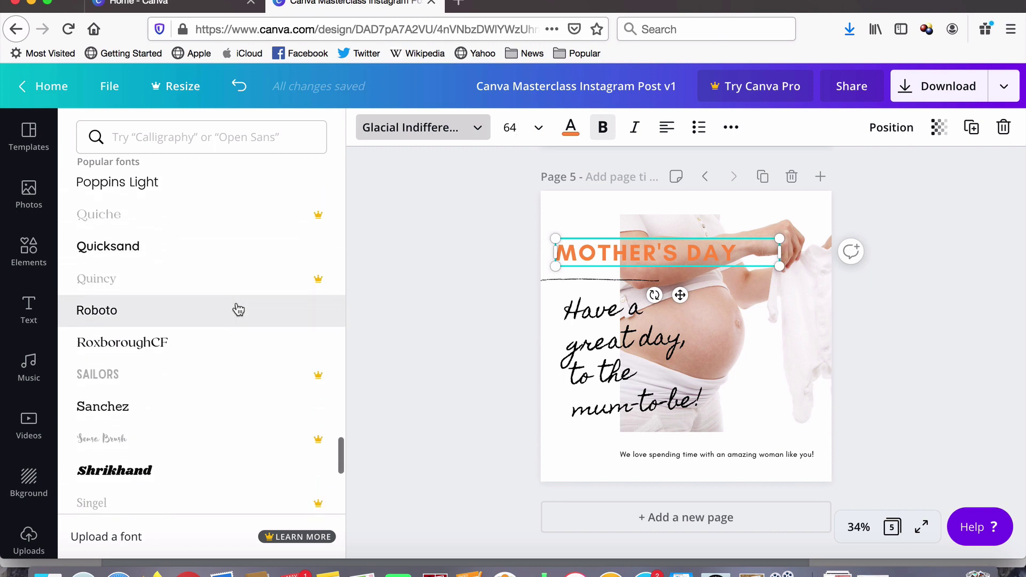
scroll(239, 303, down, 14)
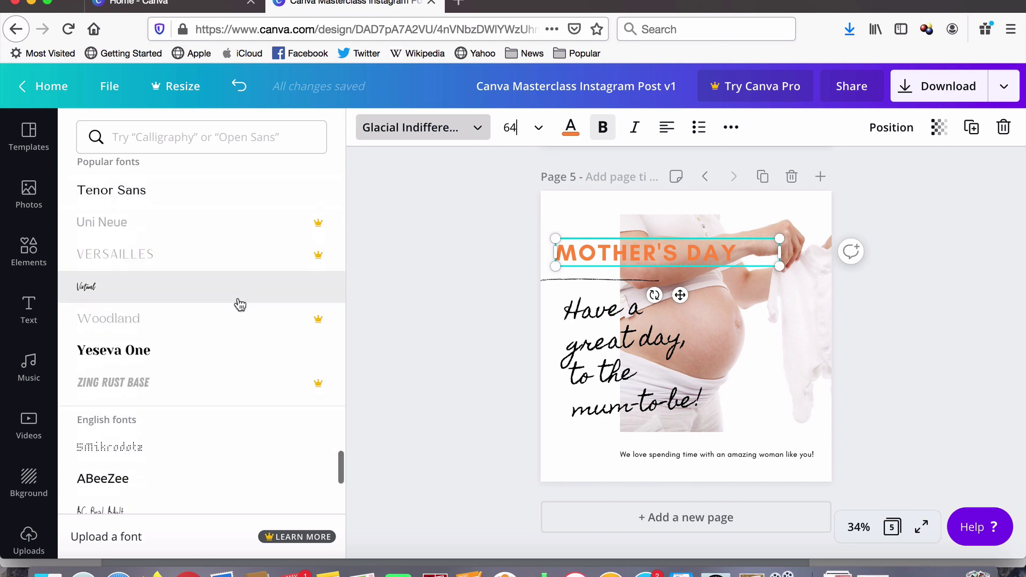
click(239, 232)
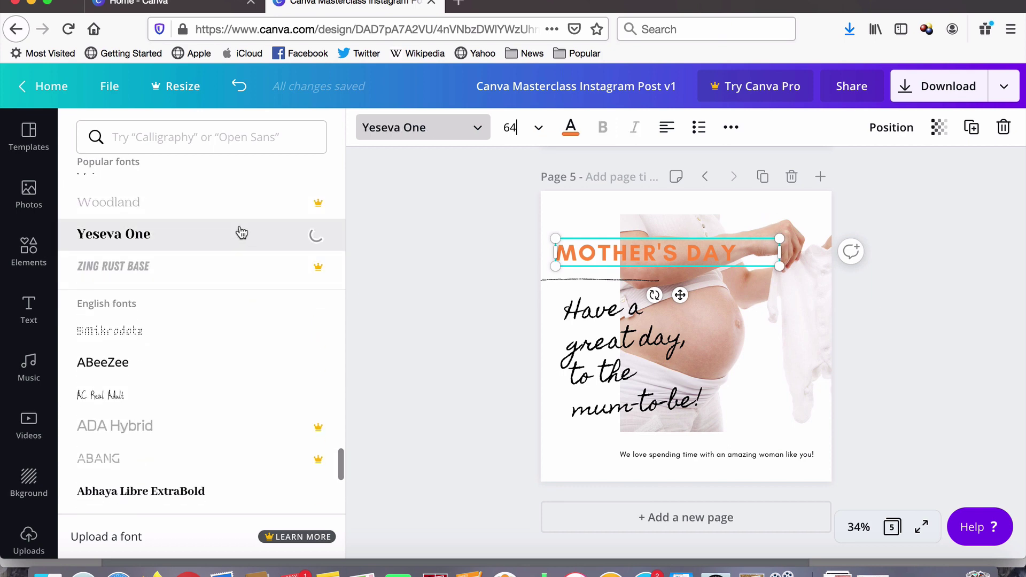
click(451, 302)
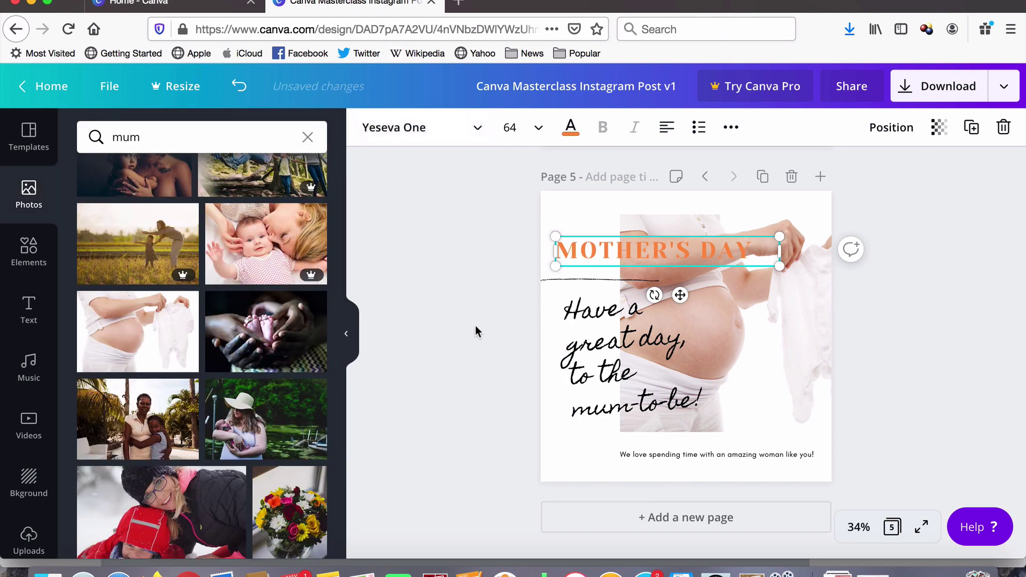
click(425, 353)
- Tilt the "Mother's Day" heading slightly counterclockwise and move it up near the top edge of page 5
click(726, 249)
drag(655, 294, 700, 332)
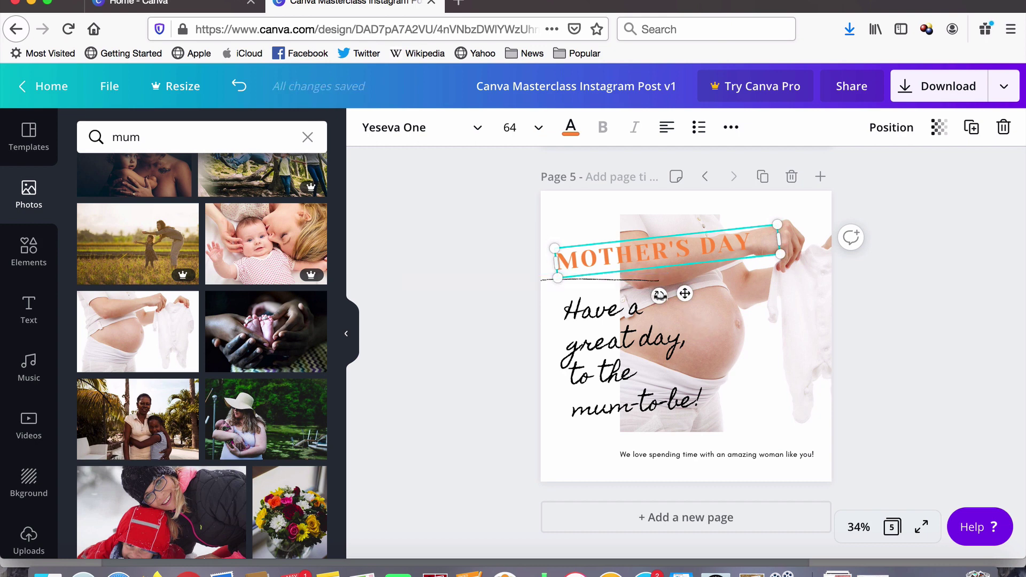
click(884, 296)
click(702, 251)
drag(658, 295, 694, 327)
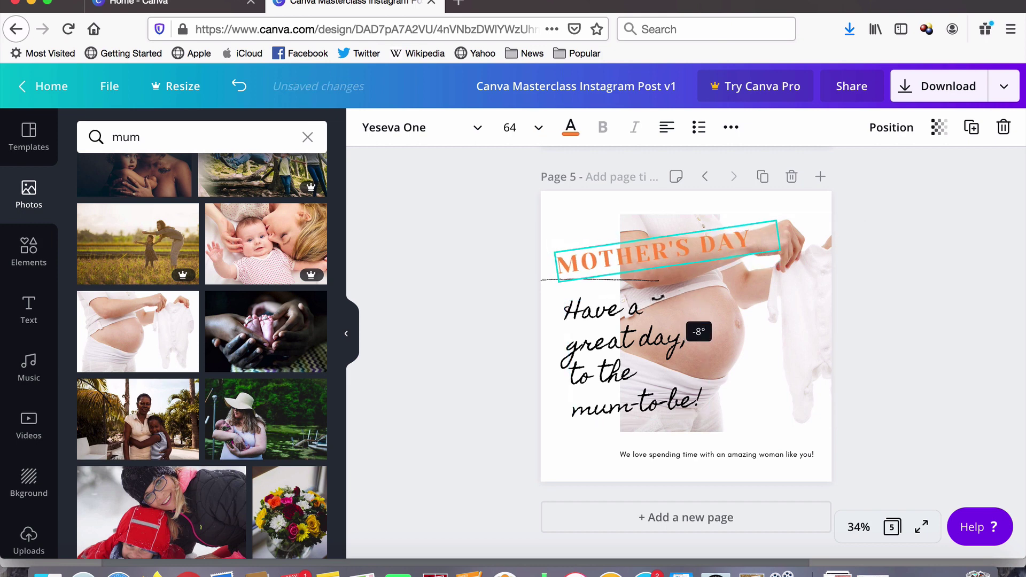
drag(658, 297, 677, 270)
click(914, 262)
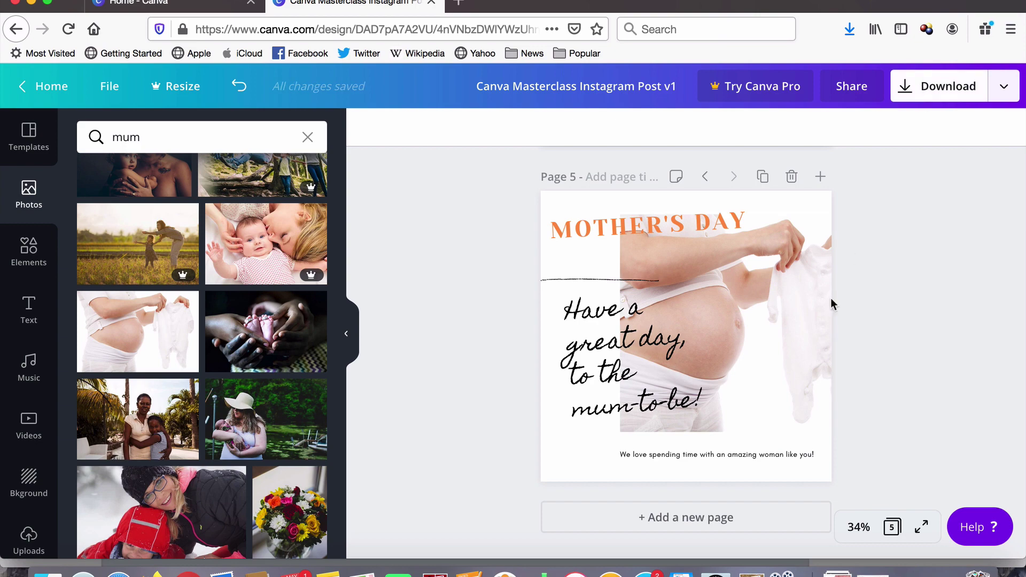
- Create a blank YouTube Thumbnail design from the home page and look through its template categories
scroll(793, 373, up, 1)
scroll(791, 371, up, 8)
scroll(790, 370, down, 8)
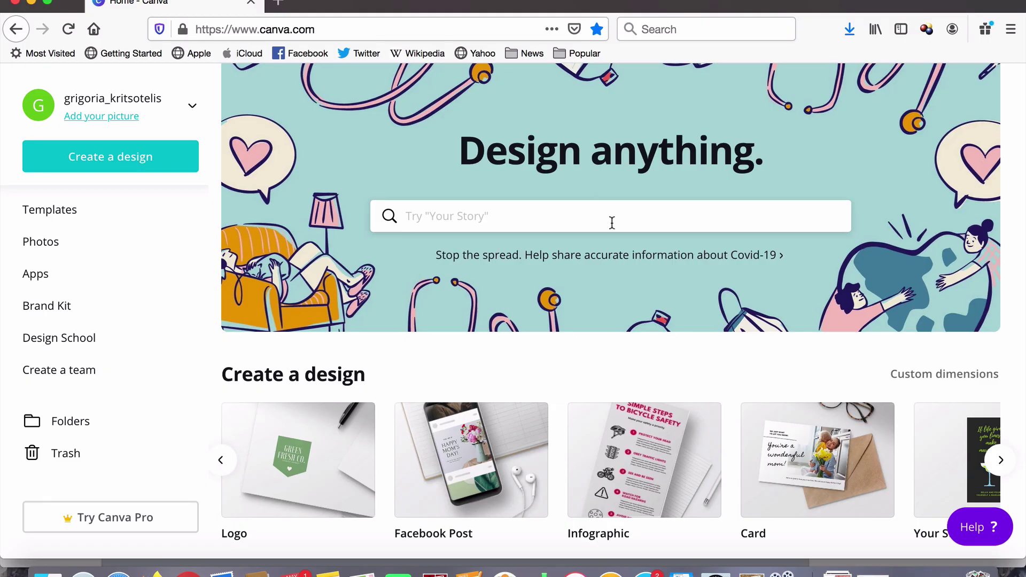
click(106, 156)
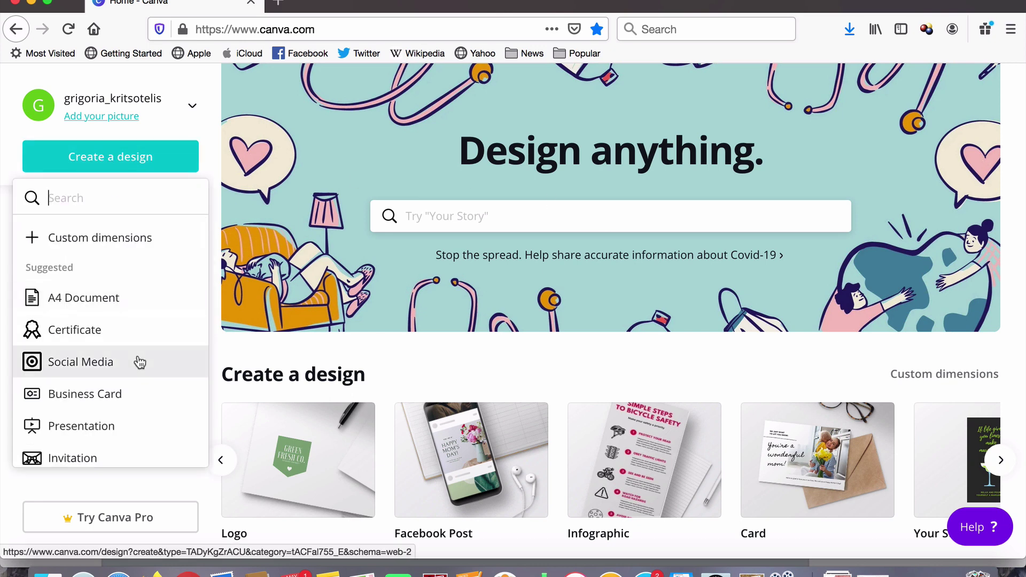
scroll(139, 362, down, 5)
scroll(140, 362, down, 9)
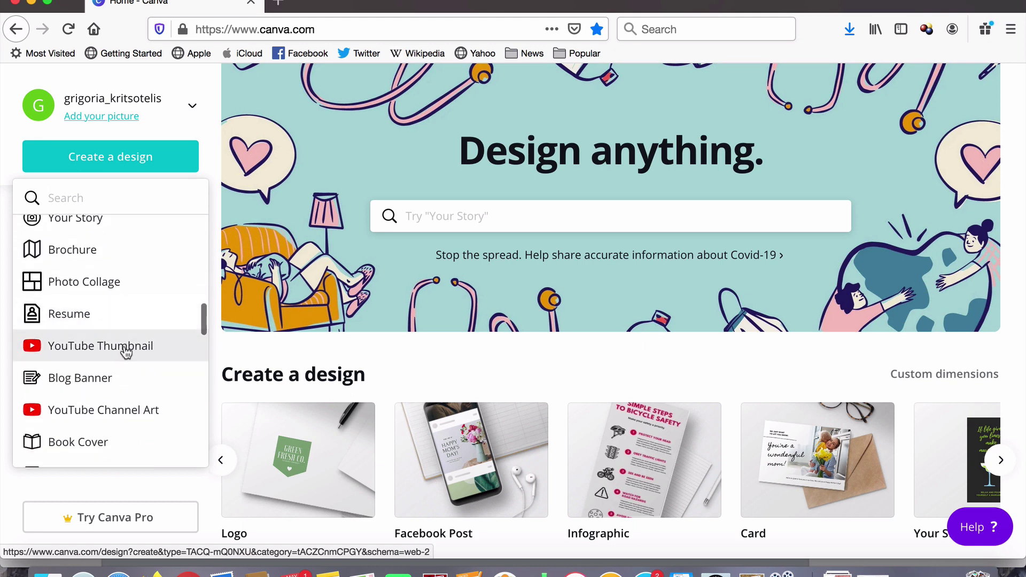
click(125, 347)
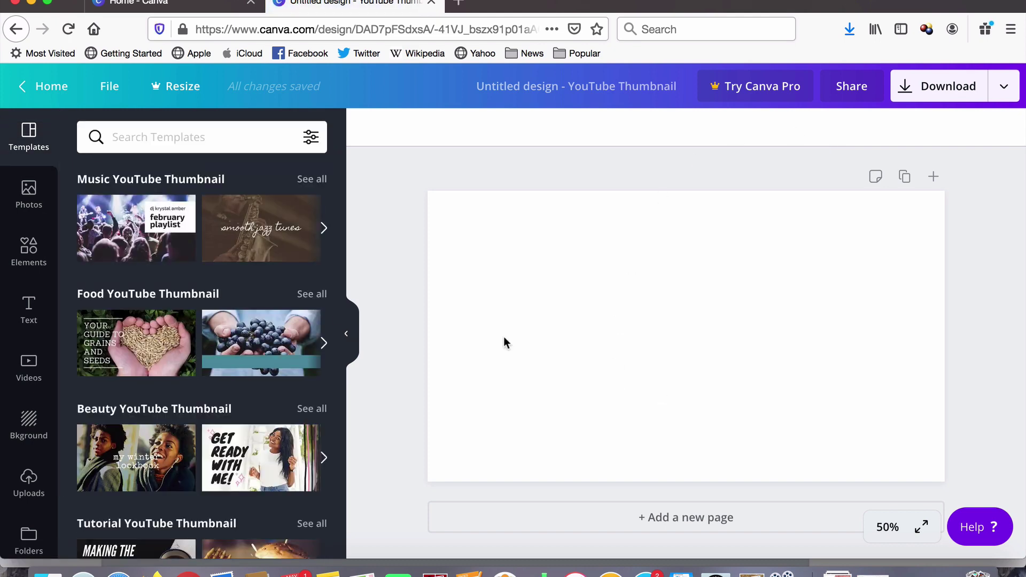
scroll(230, 409, down, 8)
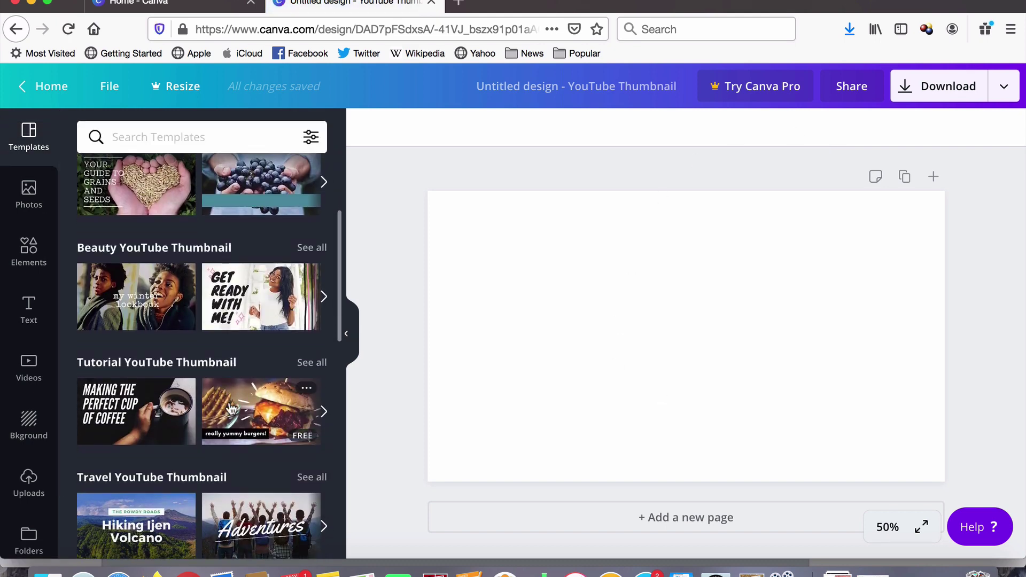
scroll(231, 409, up, 3)
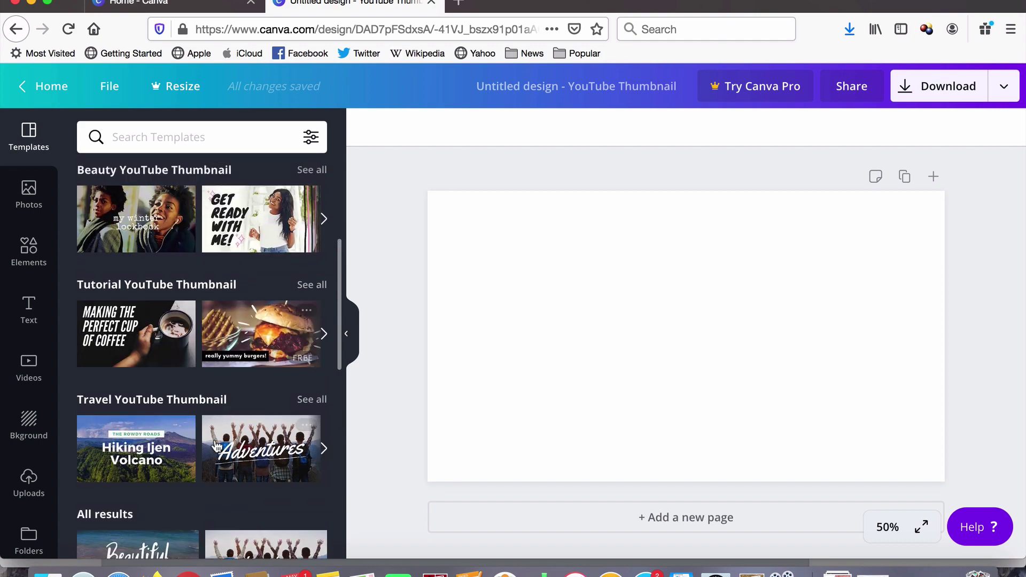
scroll(216, 446, down, 7)
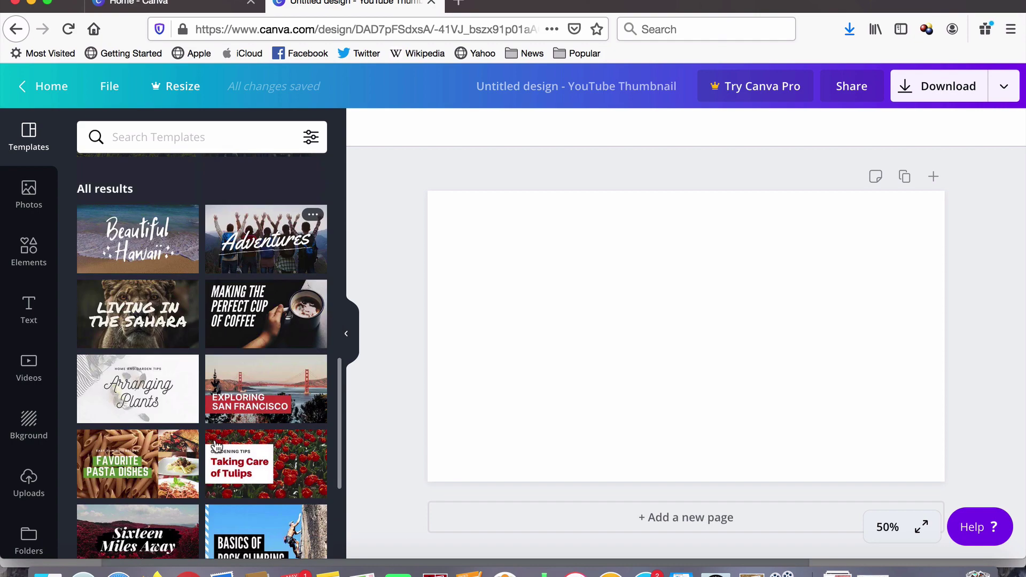
scroll(216, 446, up, 10)
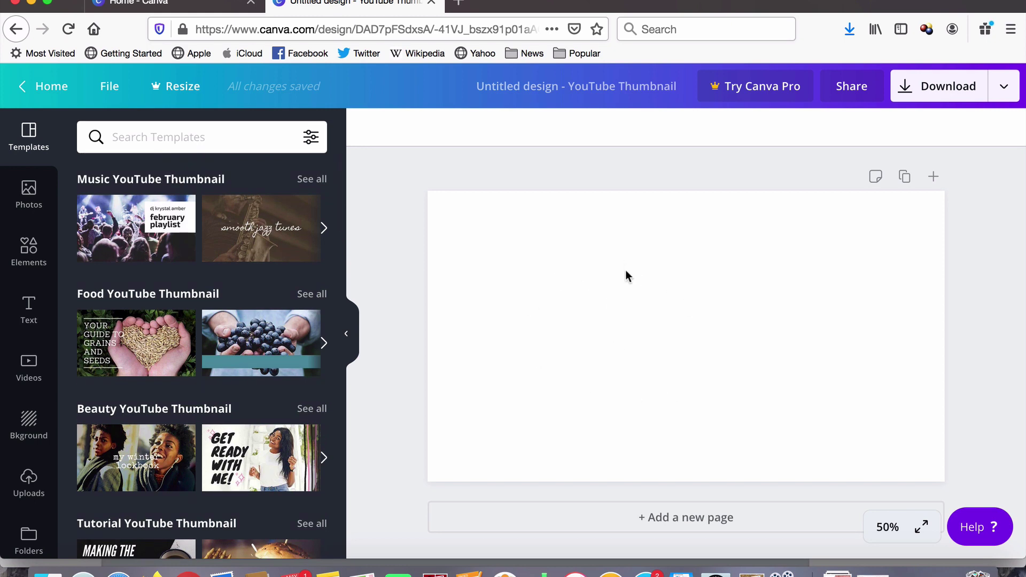
- Add the trending salad bowl photo and enlarge it to cover the left part of the thumbnail at full height
click(29, 198)
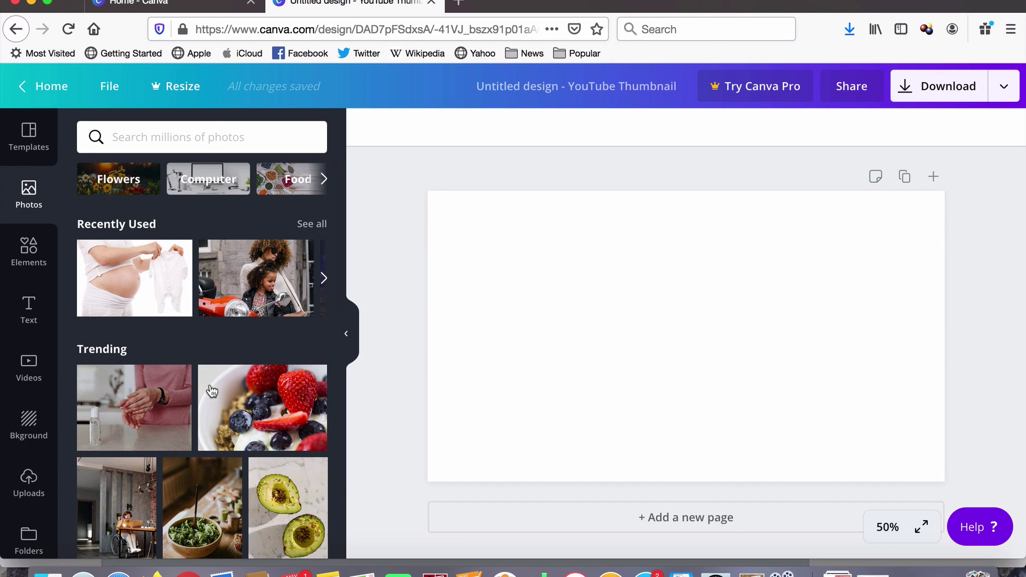
scroll(203, 468, down, 3)
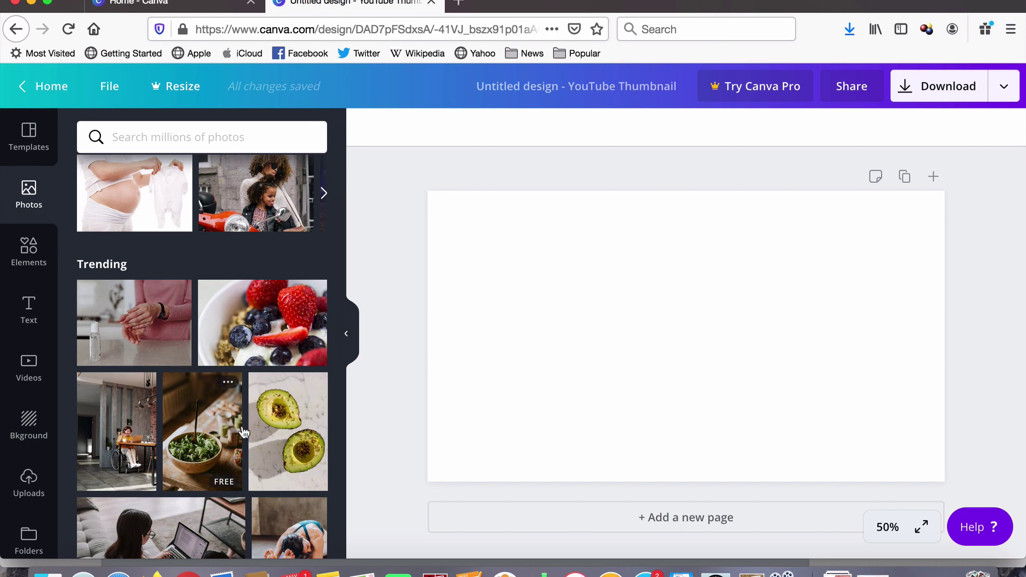
scroll(244, 428, down, 3)
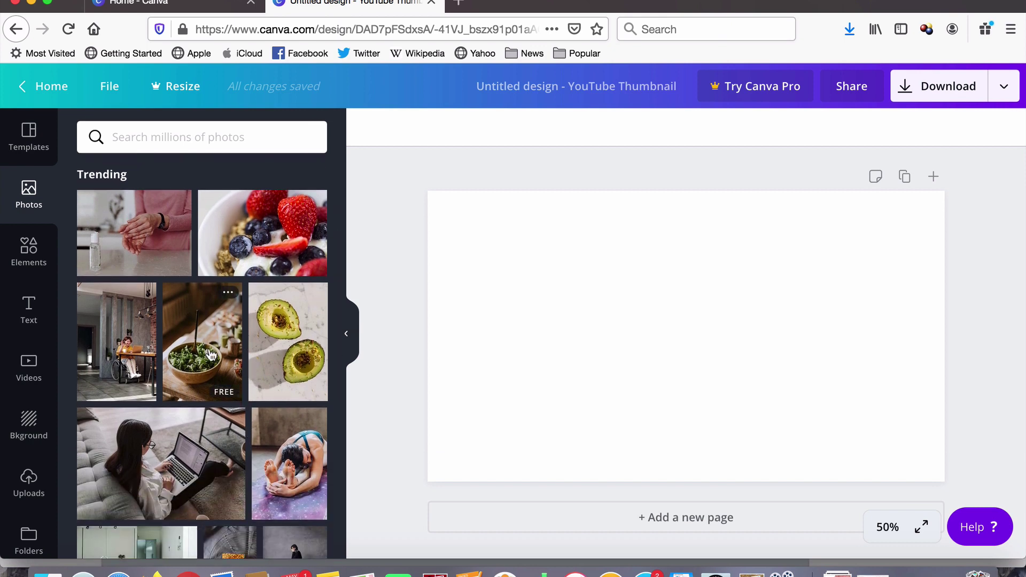
click(211, 355)
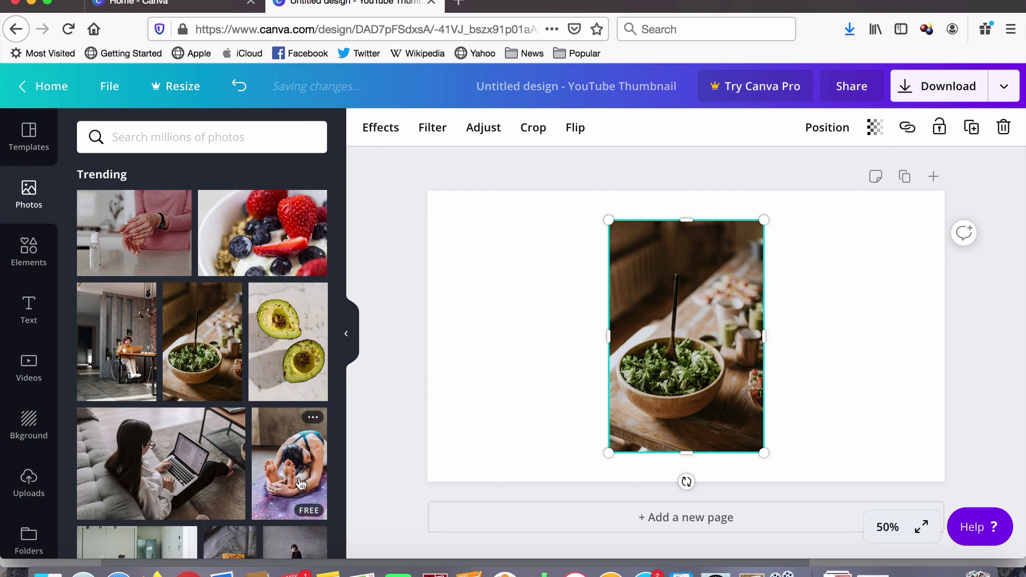
drag(712, 372, 548, 373)
drag(581, 427, 643, 494)
click(371, 397)
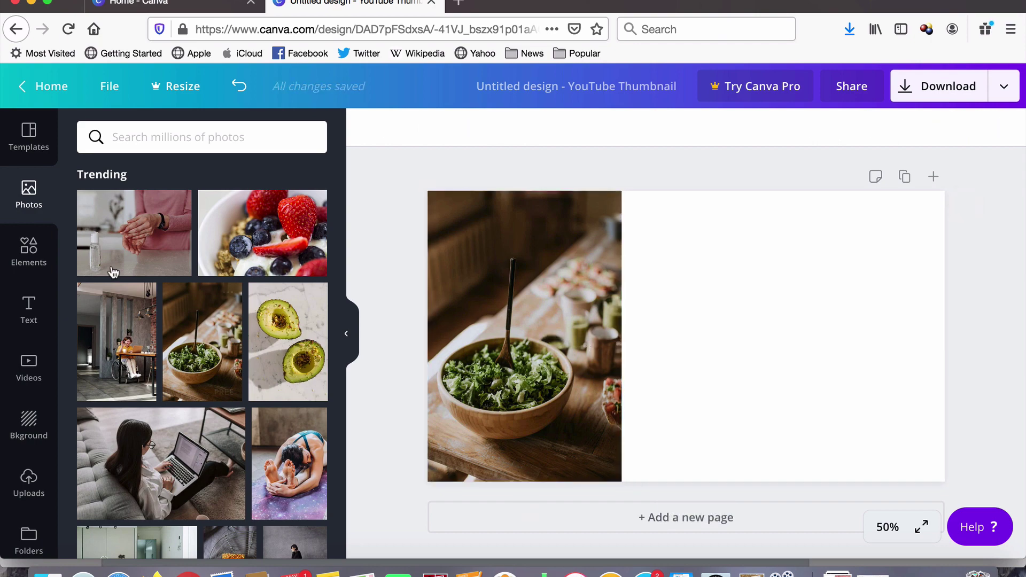
- Open the elements library and delete the salad bowl photo from the thumbnail
click(28, 252)
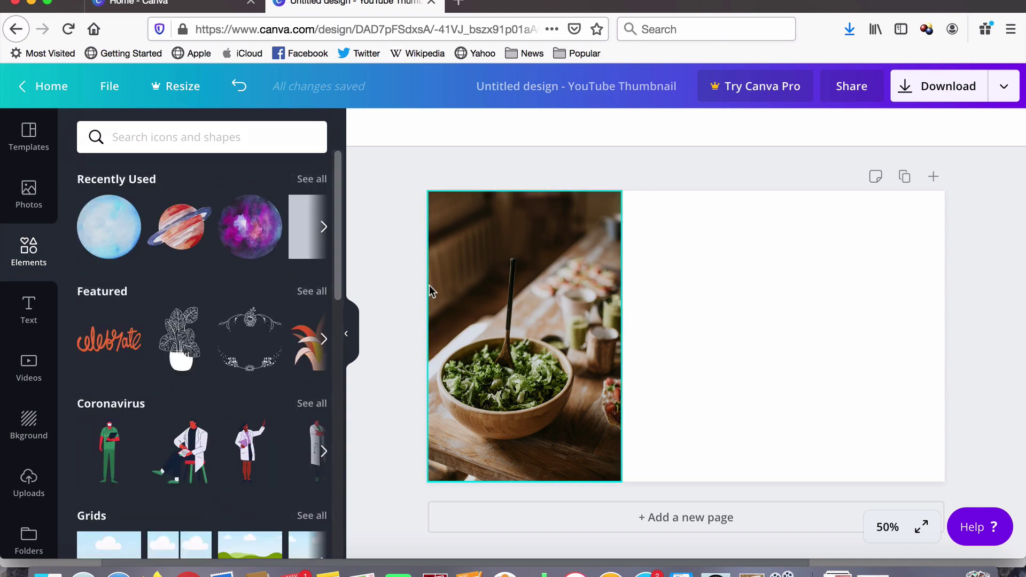
click(559, 305)
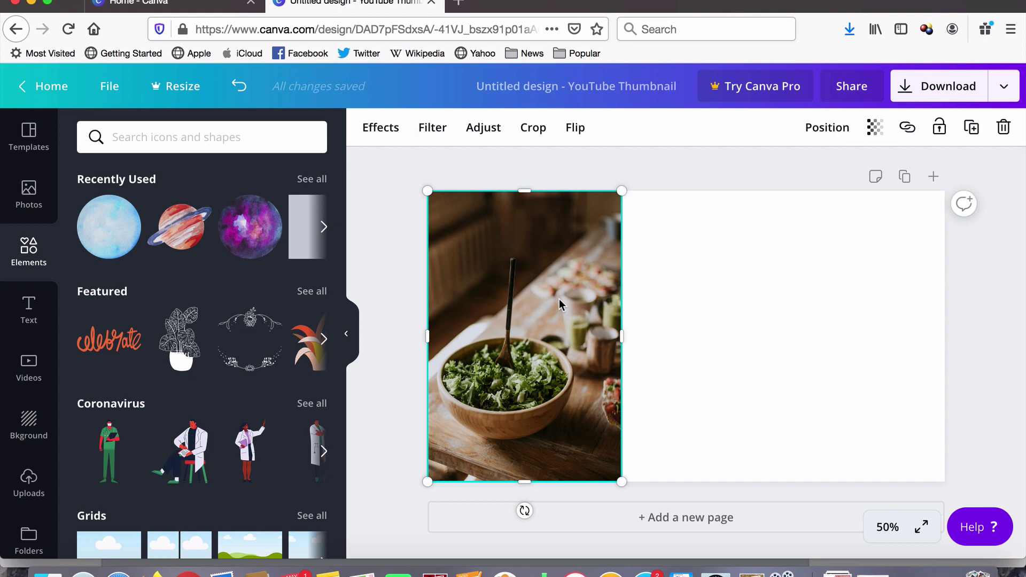
click(1003, 128)
- Add a three-cell photo grid with one tall cell beside two stacked cells, filling the whole thumbnail
scroll(181, 417, down, 5)
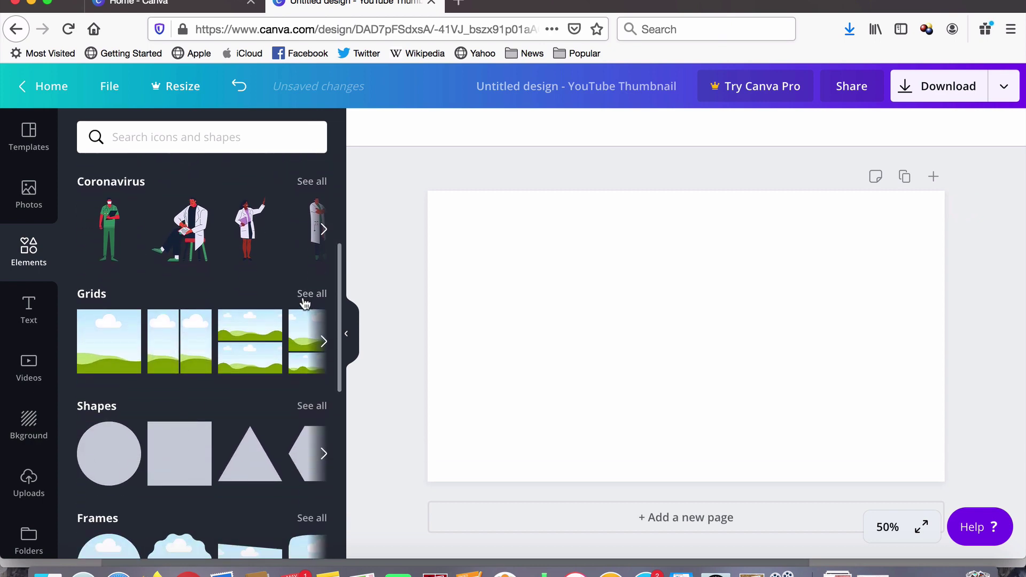
click(304, 297)
scroll(259, 360, down, 5)
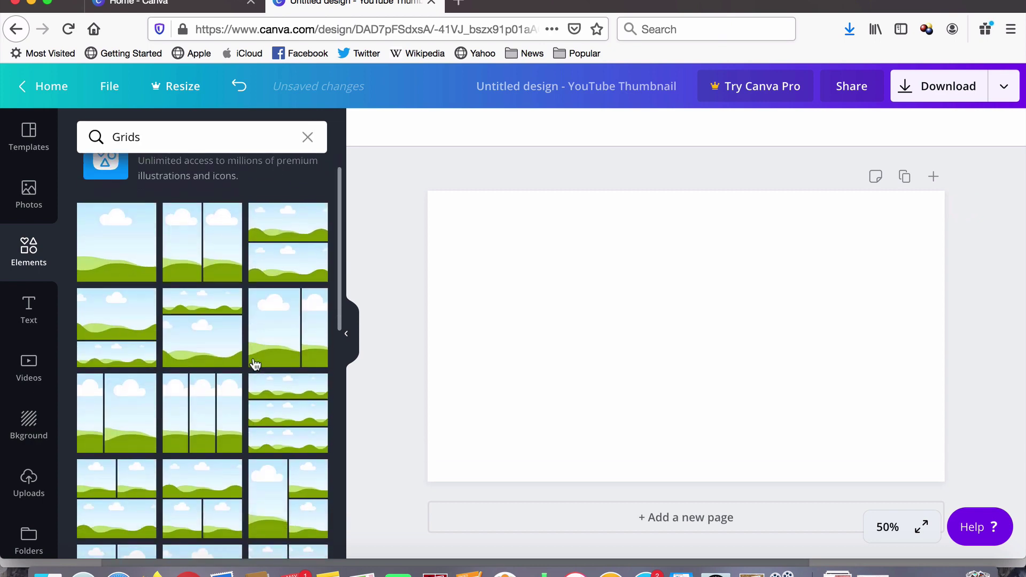
scroll(255, 364, down, 1)
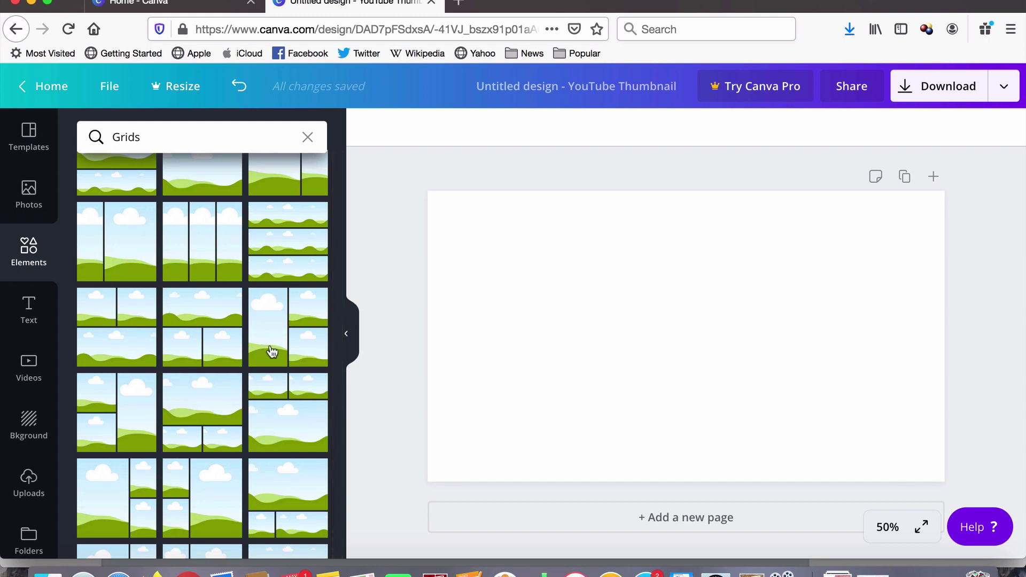
click(298, 334)
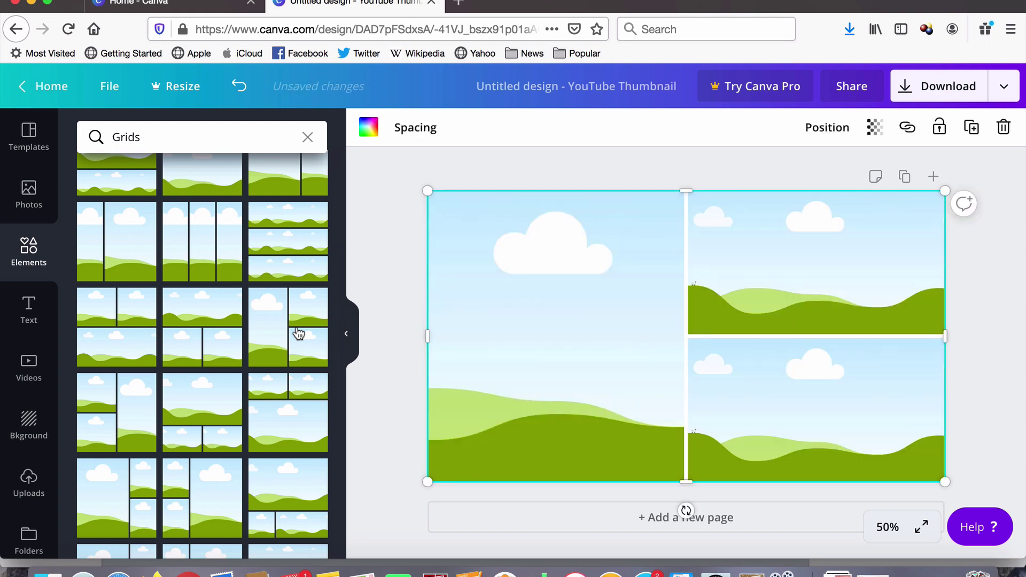
click(976, 307)
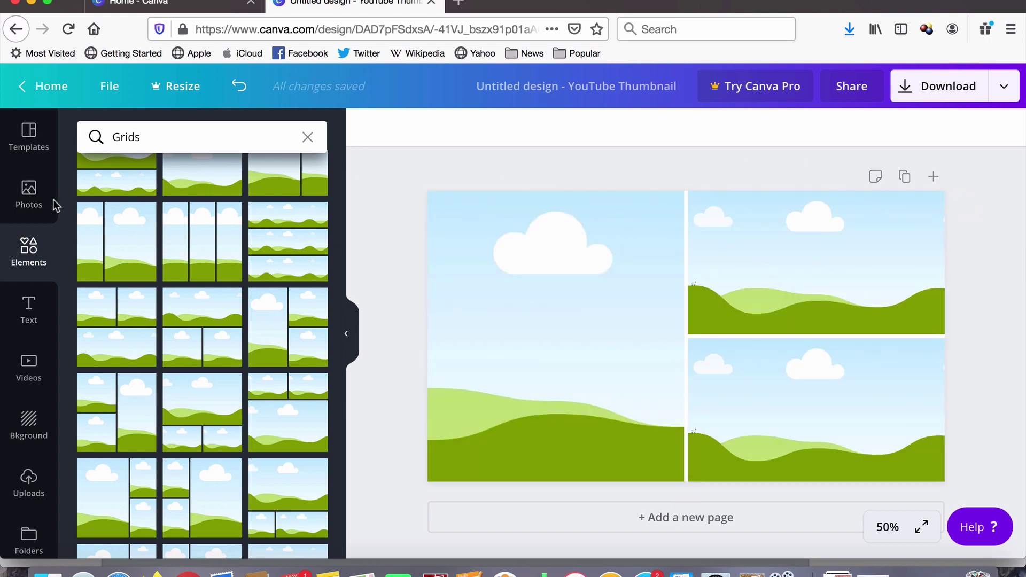
- Fill the grid's tall cell with the trending salad bowl photo and shift the photo slightly upward inside its crop
click(30, 201)
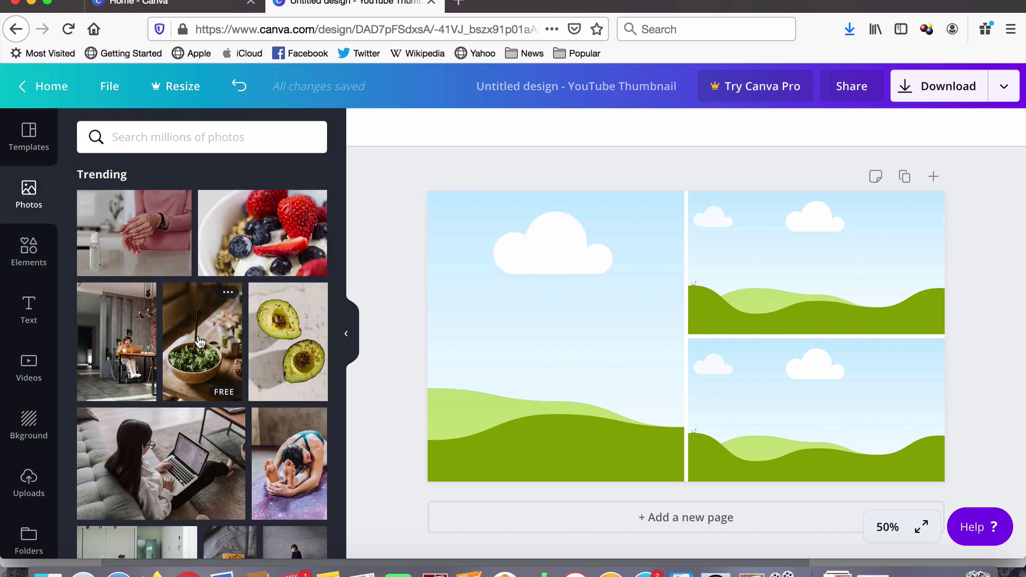
drag(200, 342, 529, 304)
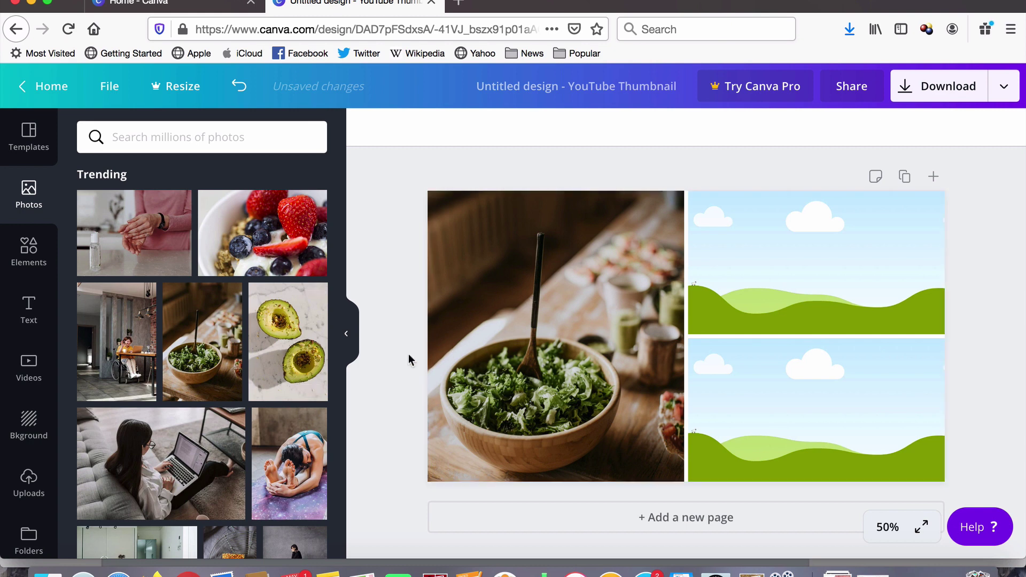
double_click(558, 430)
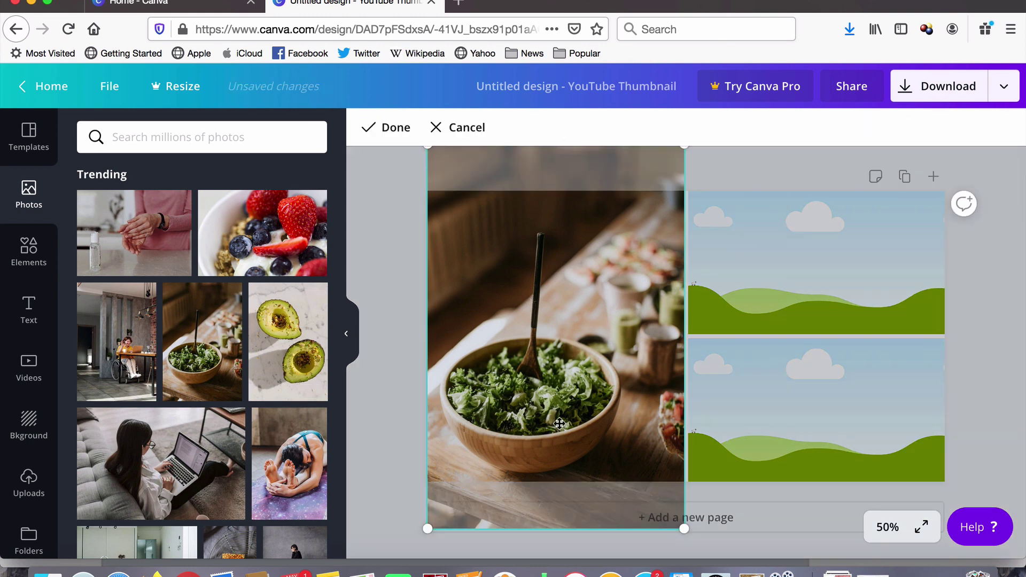
drag(559, 423, 558, 402)
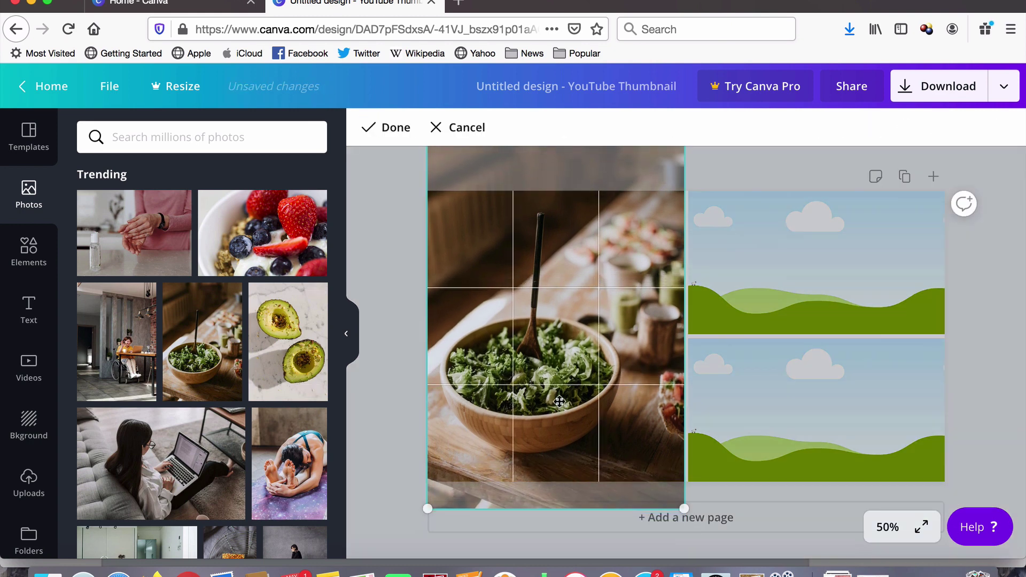
click(389, 134)
- Try the yoga stretch photo in the grid's upper small cell, and replace it with the photo of the woman using a laptop
scroll(290, 473, down, 3)
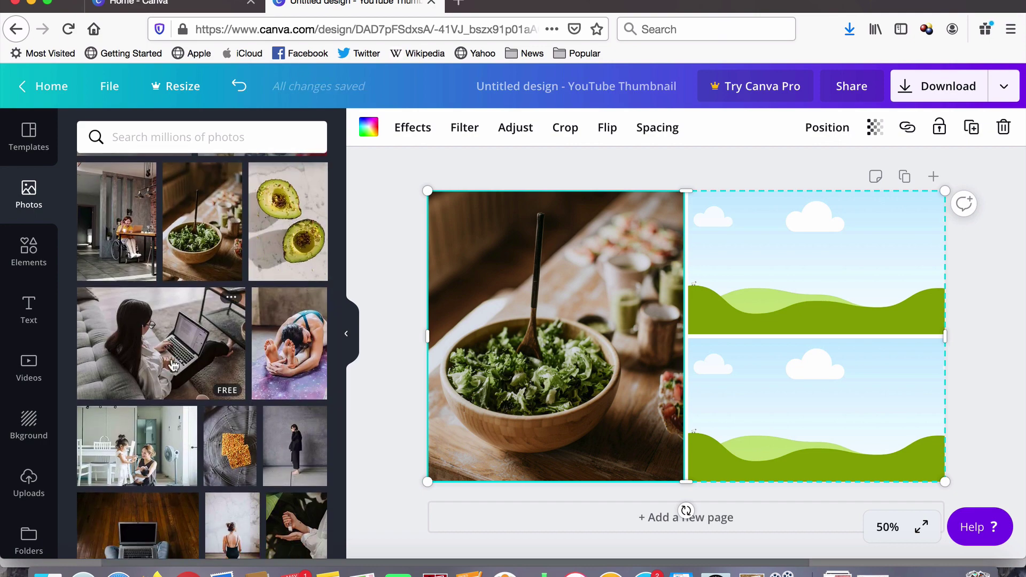
drag(289, 353, 799, 227)
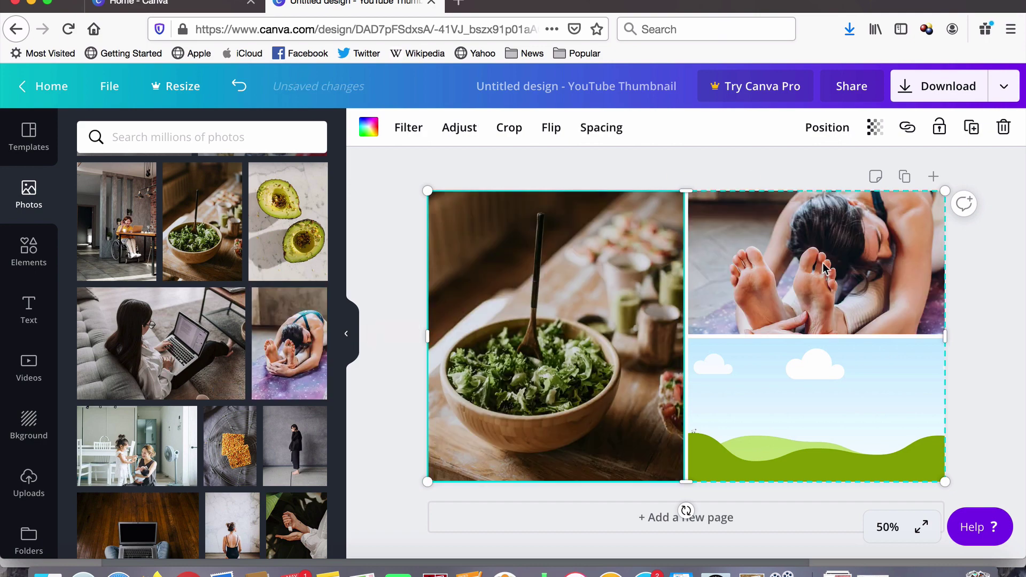
drag(155, 367, 793, 233)
click(985, 315)
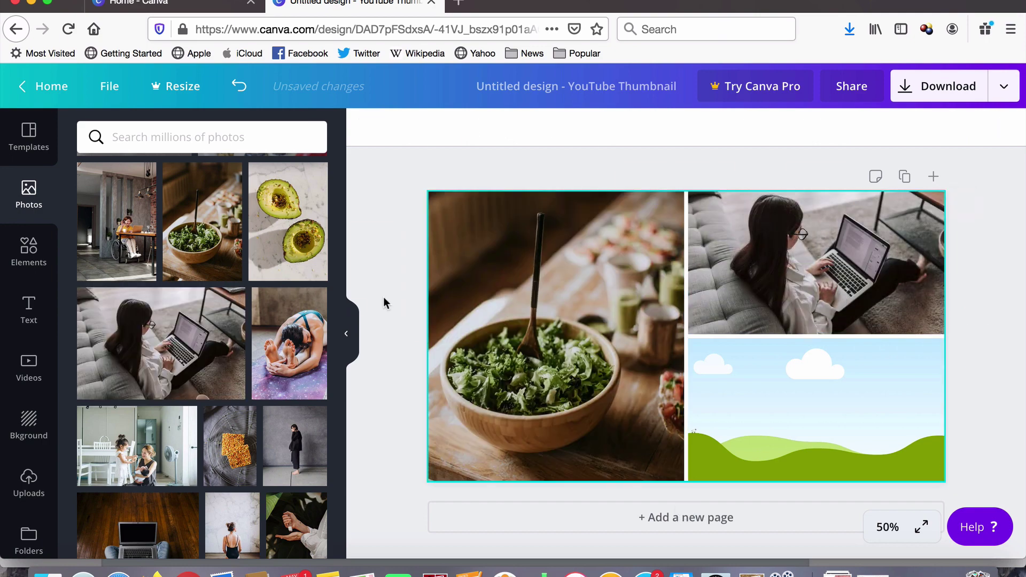
- Fill the grid's lower small cell with the uploaded photo of the open-mouthed woman in a black top raising her hand
scroll(213, 411, down, 3)
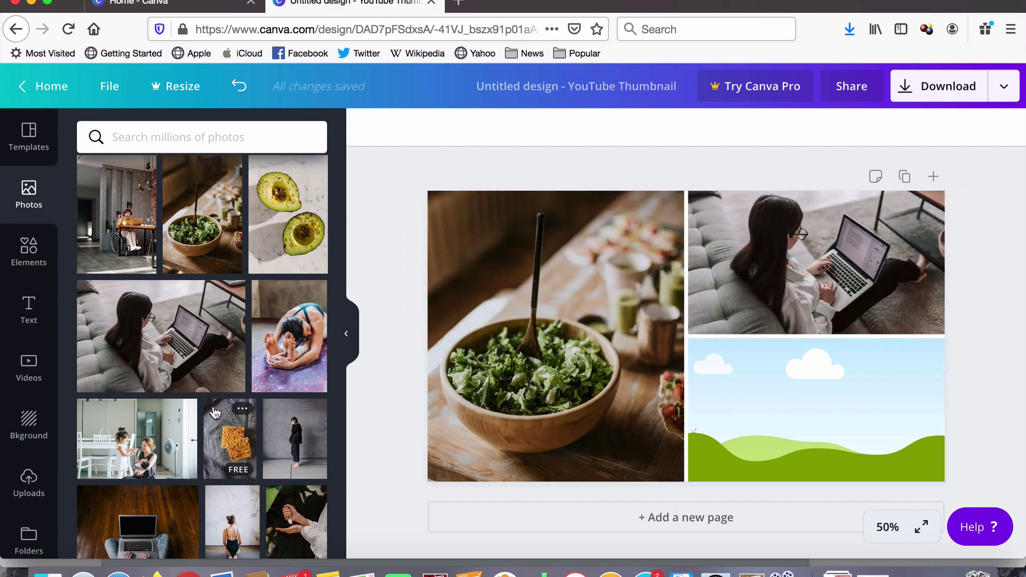
click(30, 489)
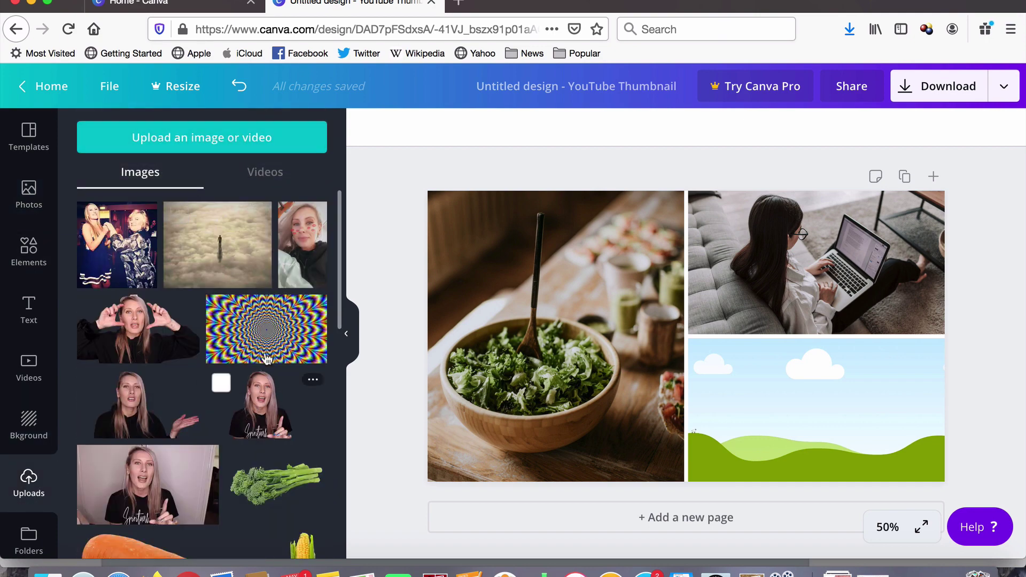
scroll(287, 297, down, 6)
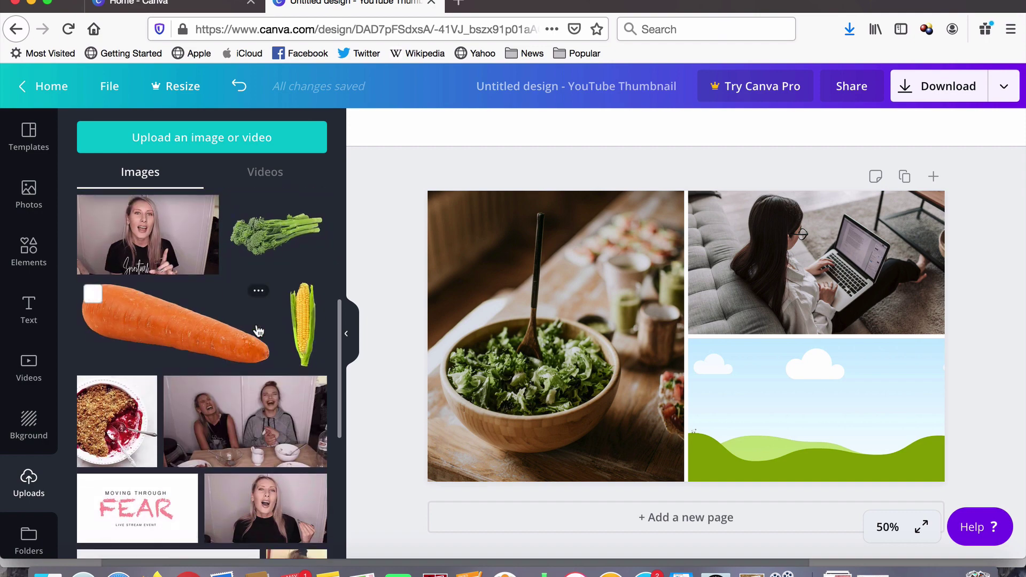
drag(269, 424, 762, 406)
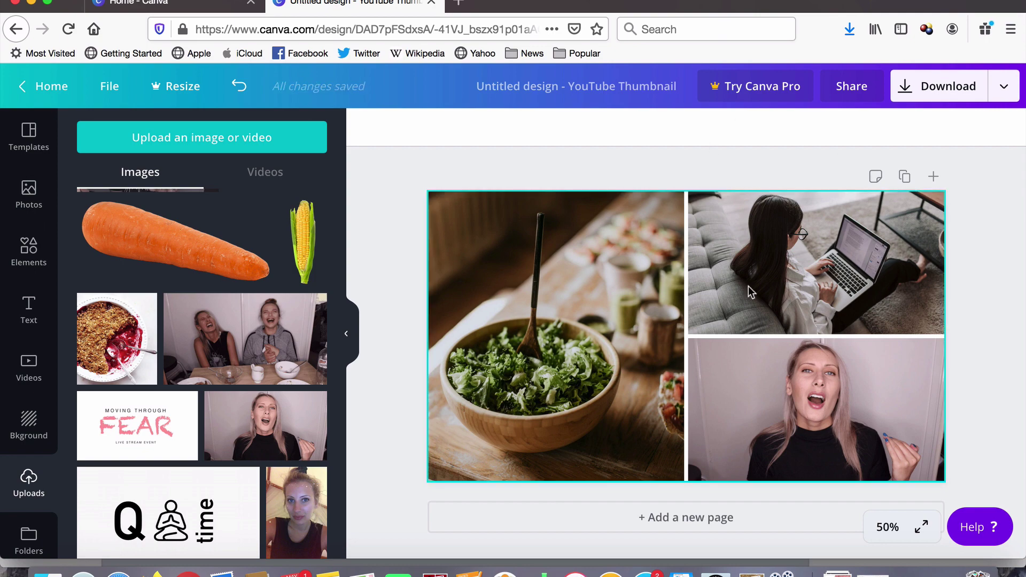
- Place the uploaded broccoli cutout near the top edge, across the boundary between the salad and laptop photos
scroll(181, 377, up, 3)
scroll(181, 378, up, 3)
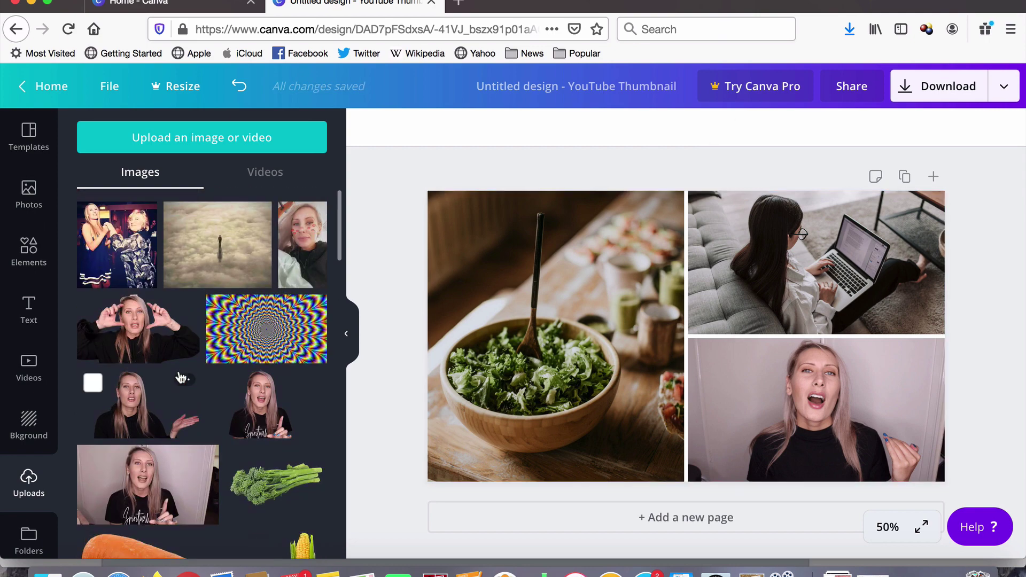
scroll(180, 377, down, 2)
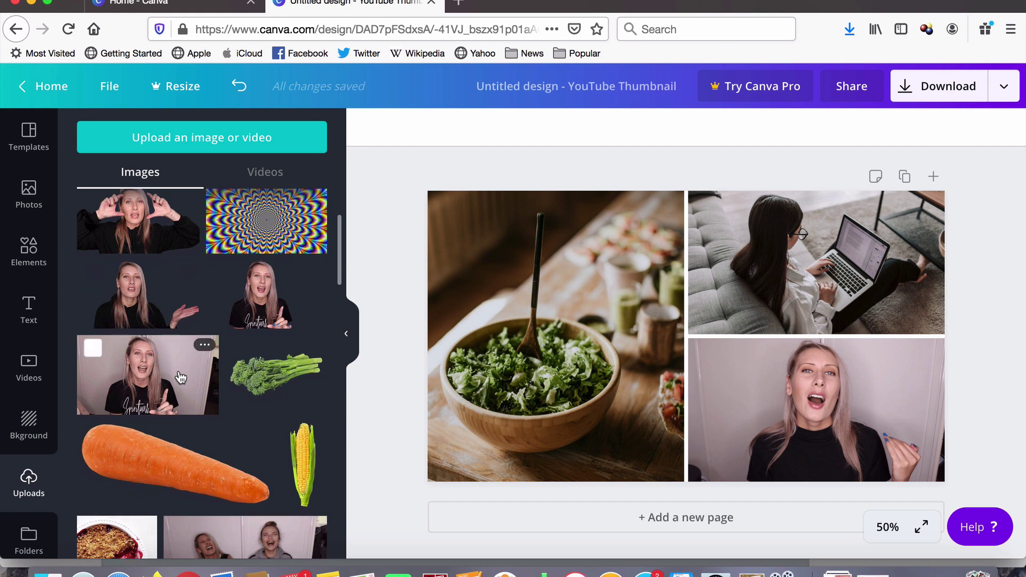
scroll(180, 377, up, 2)
scroll(181, 377, down, 2)
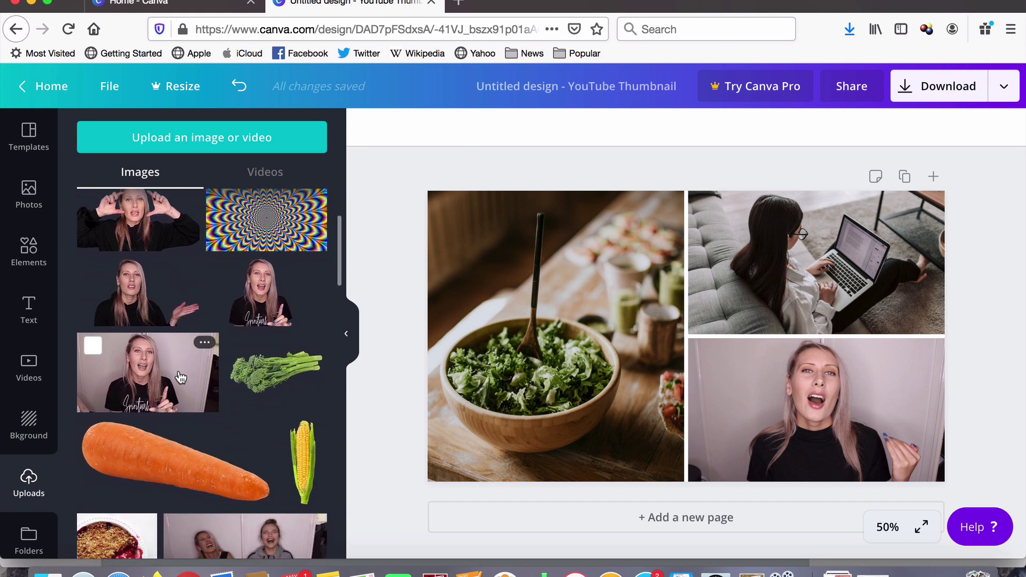
scroll(181, 377, down, 2)
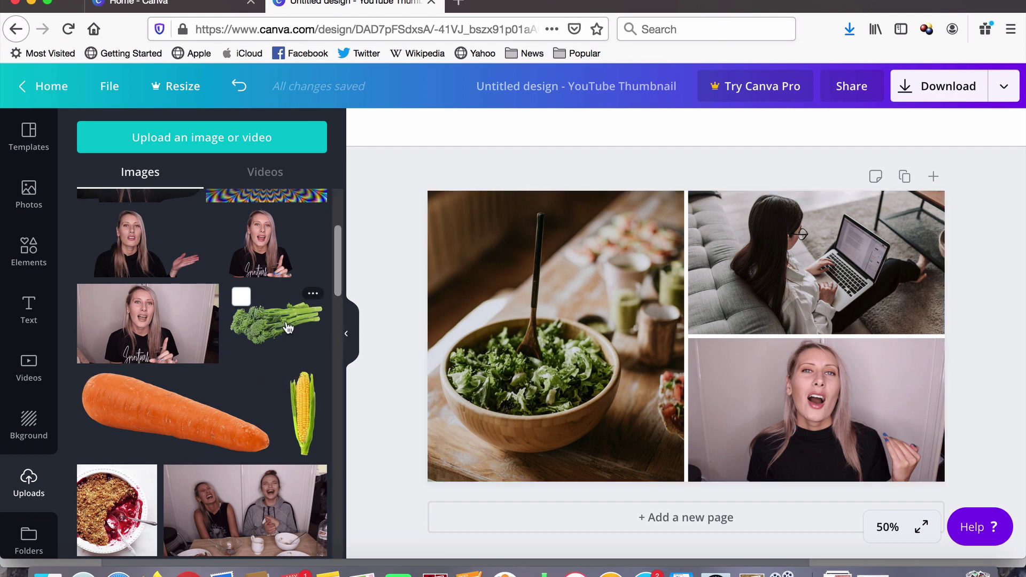
drag(287, 327, 689, 214)
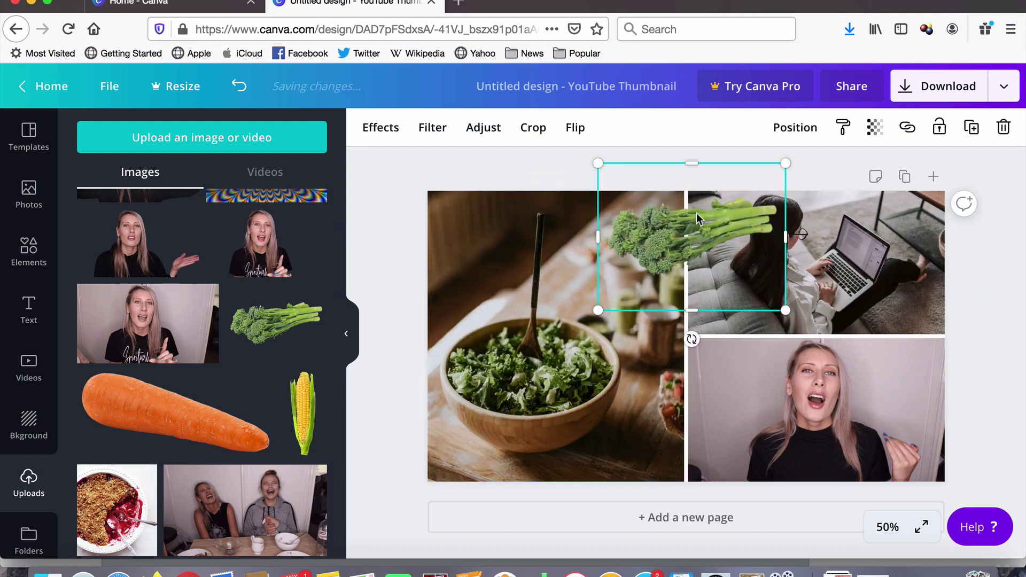
- Open the broccoli's transparency setting, and delete the broccoli from the thumbnail
click(867, 135)
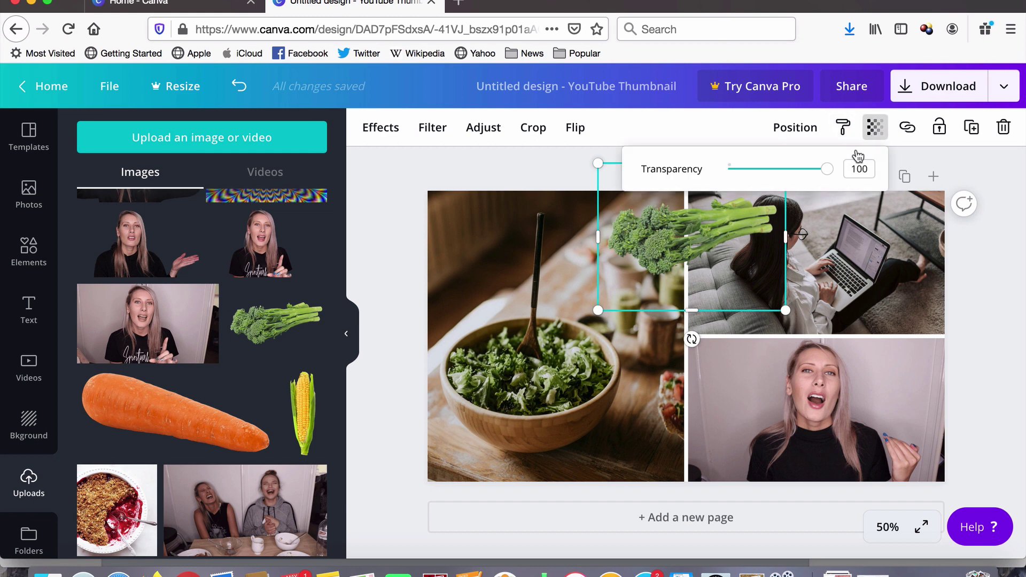
mouse_move(830, 171)
mouse_down()
mouse_move(765, 172)
mouse_move(830, 180)
mouse_up()
click(833, 183)
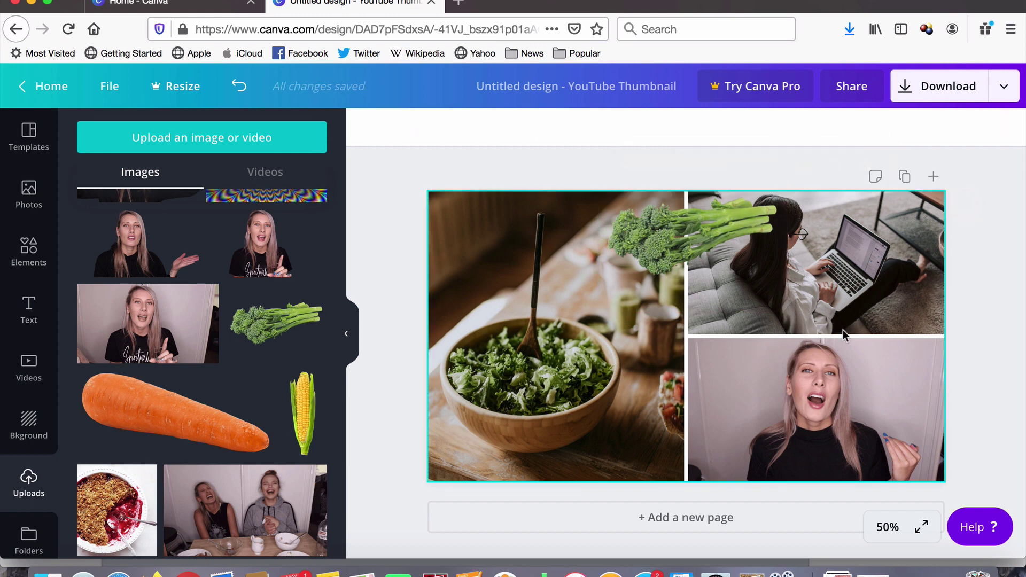
click(701, 226)
key(Delete)
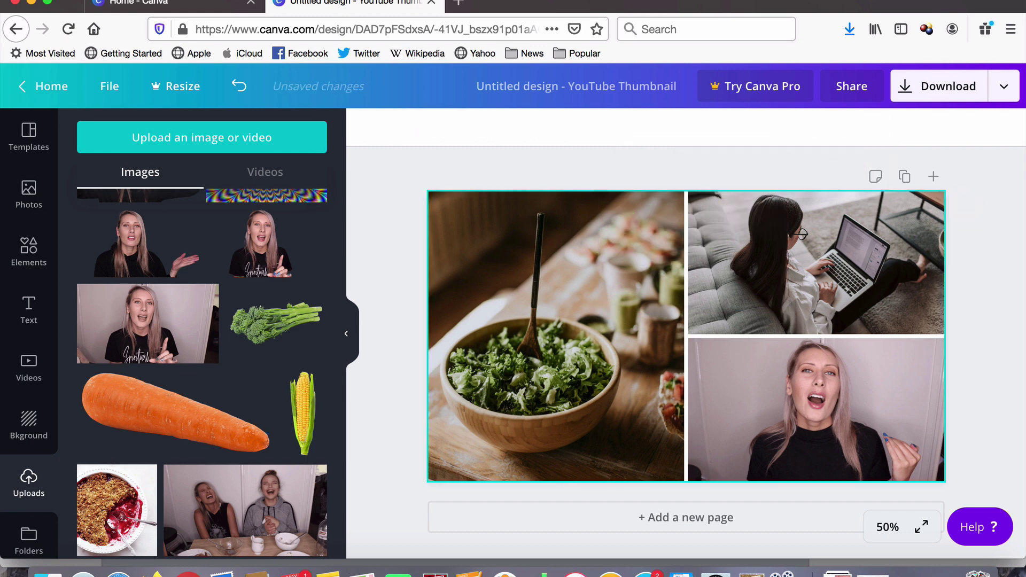
- Add the uploaded carrot cutout, shrink it to a little over half its size, and try to move it near the thumbnail's top edge
click(176, 415)
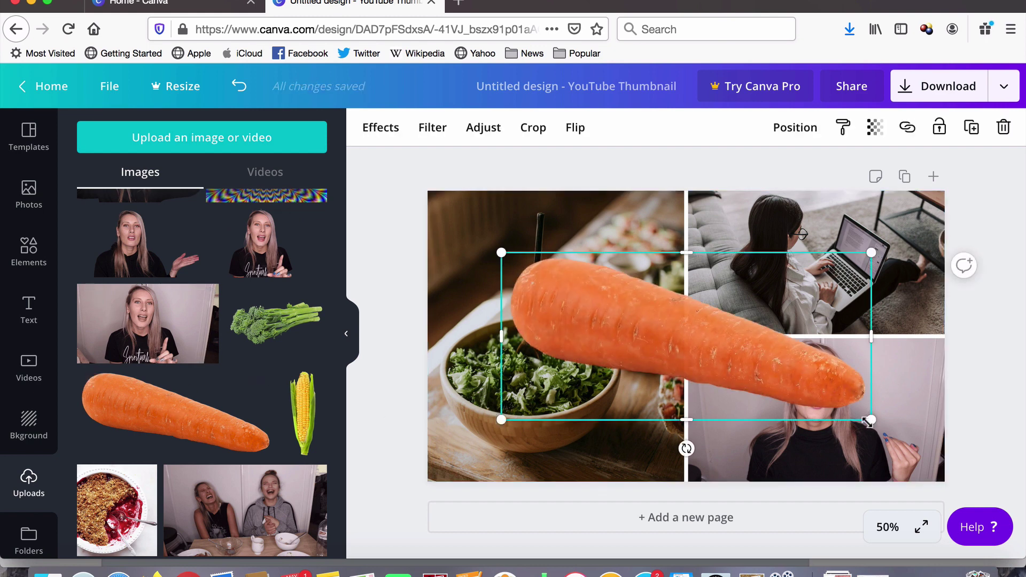
drag(868, 422, 710, 347)
drag(600, 309, 679, 207)
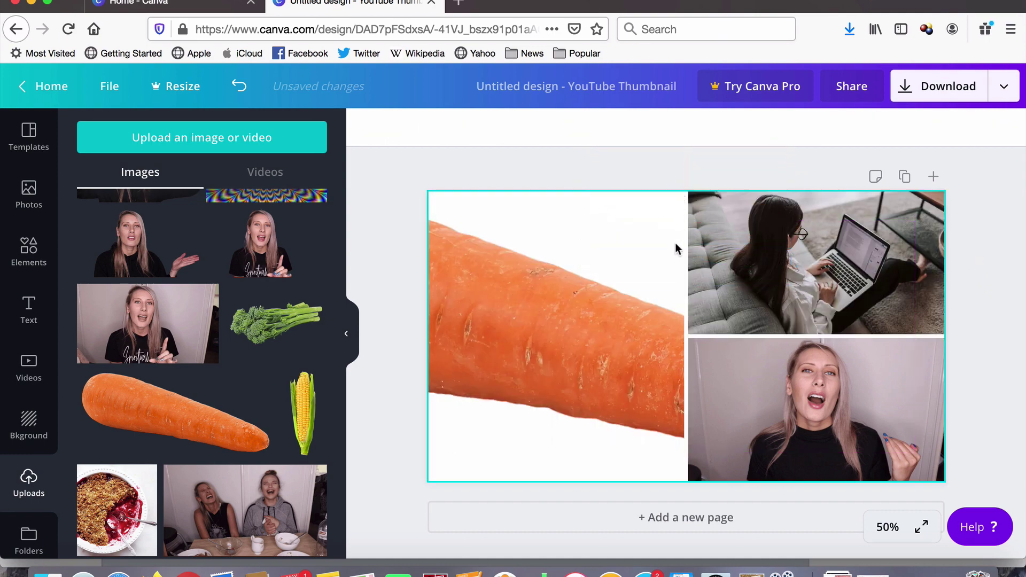
- Undo the last carrot move and delete the carrot from the thumbnail
key(super+z)
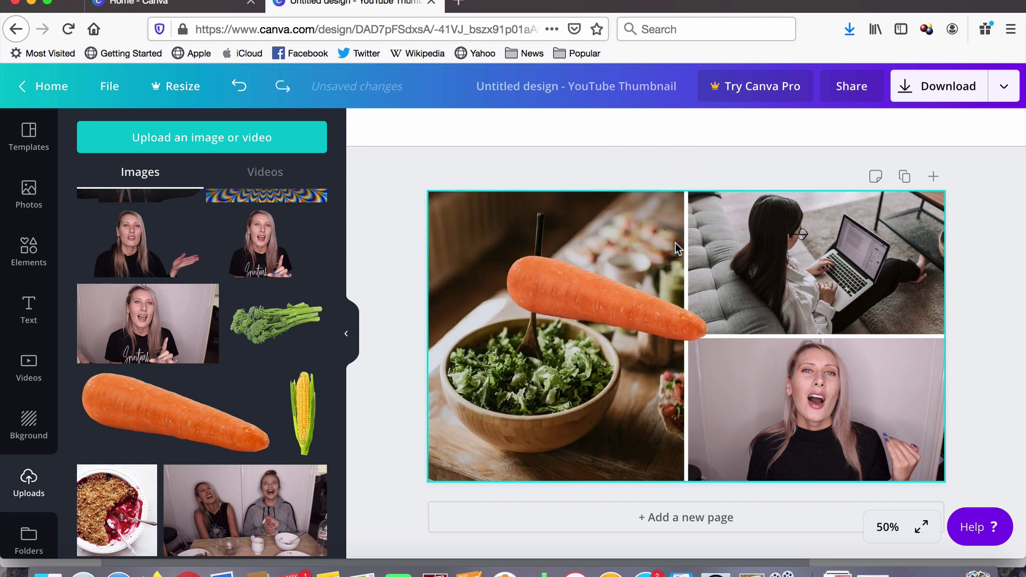
click(653, 293)
key(Delete)
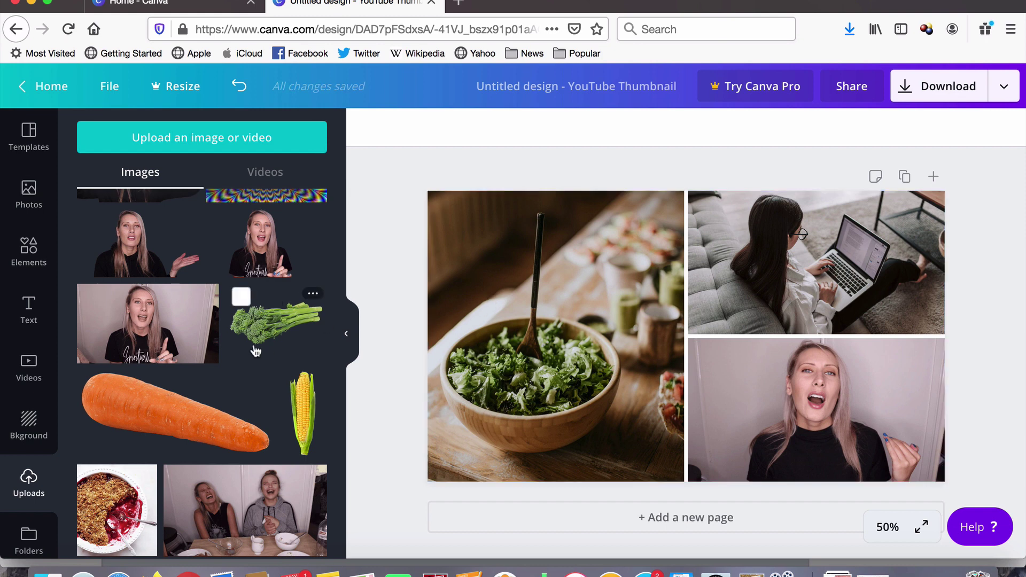
- Set the photo grid's spacing to 0
click(533, 275)
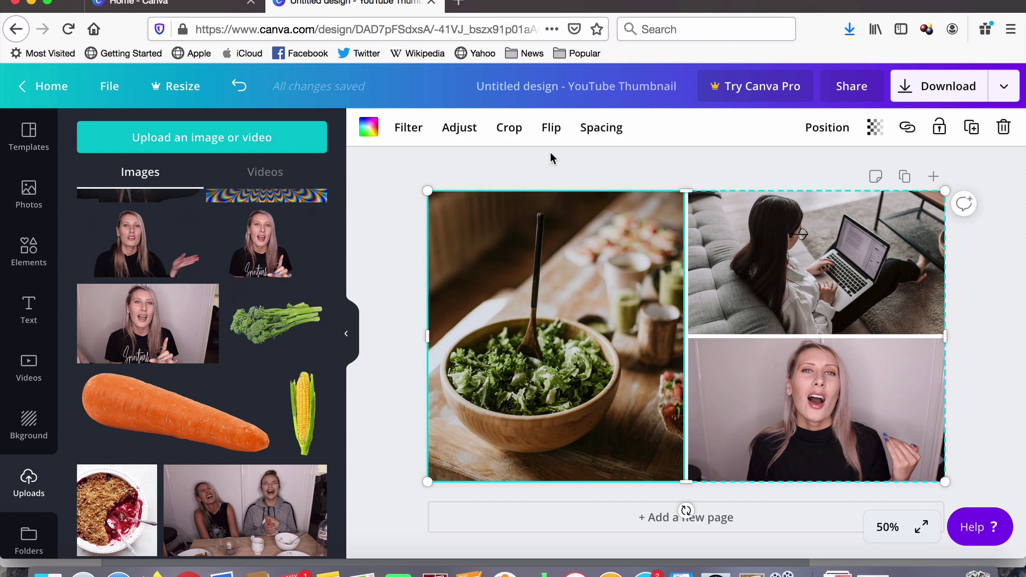
click(595, 137)
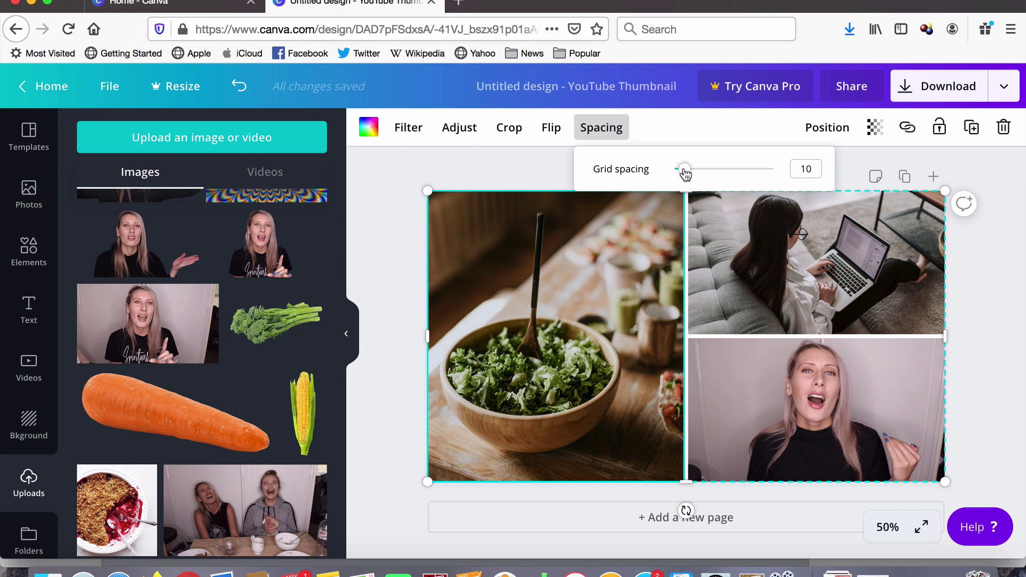
drag(683, 169, 669, 172)
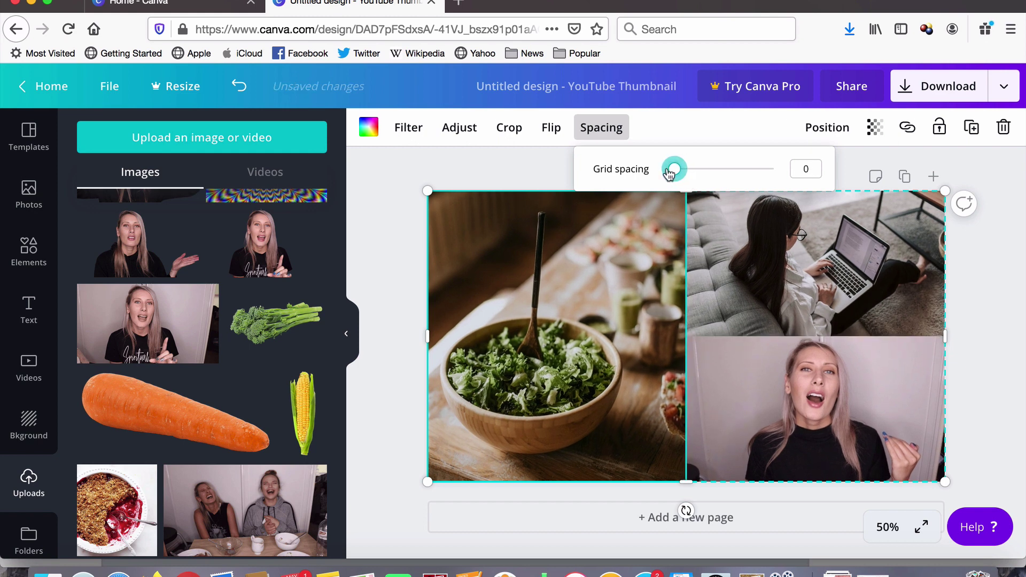
click(544, 160)
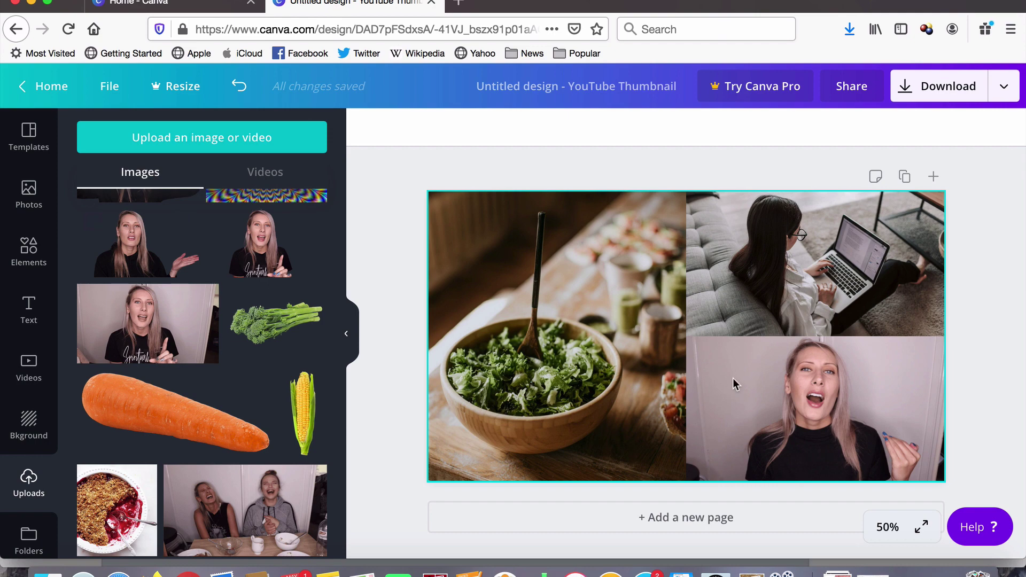
- Add a thin square outline from the Shapes element collection to the thumbnail
click(29, 262)
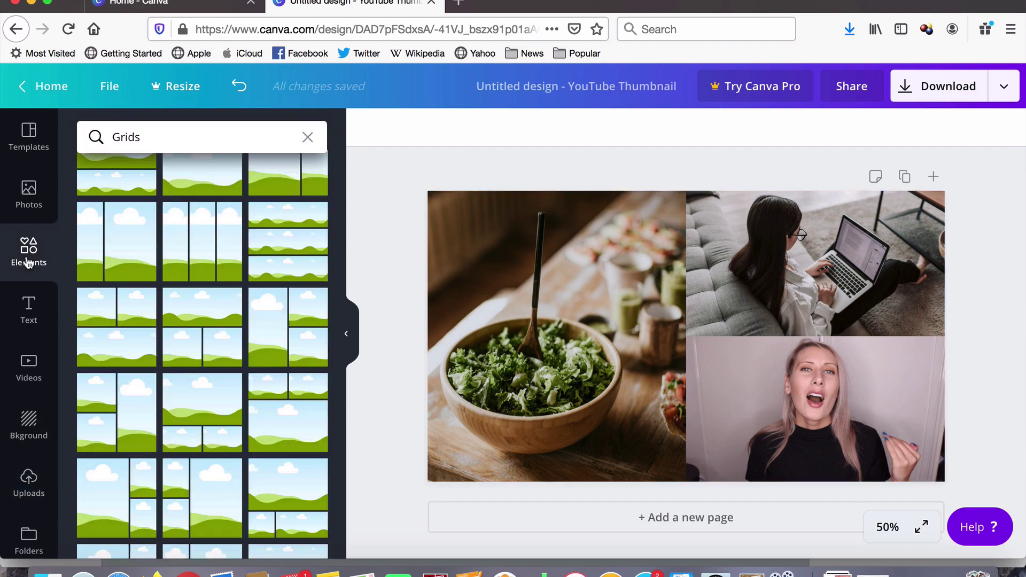
click(307, 140)
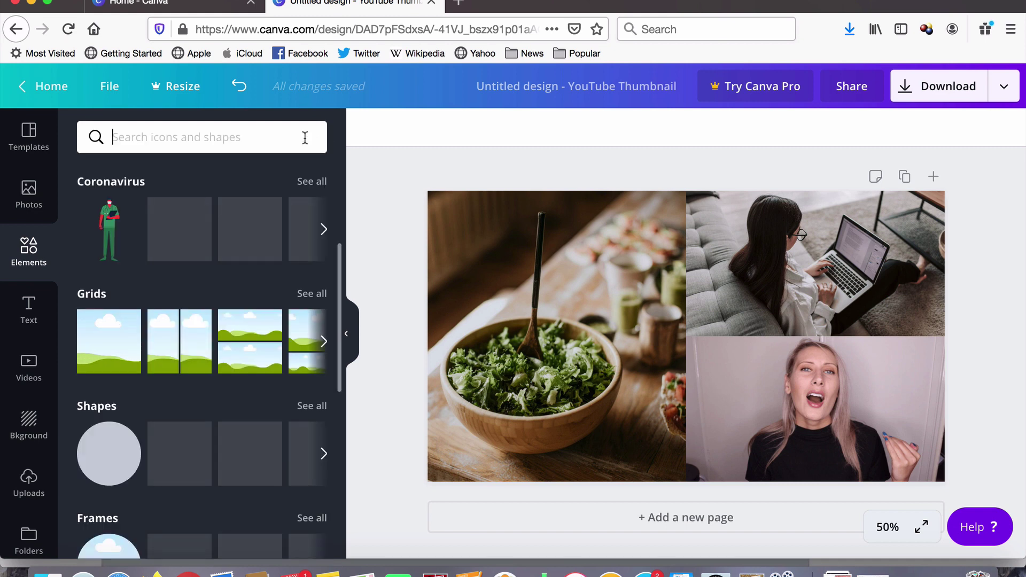
scroll(194, 342, down, 4)
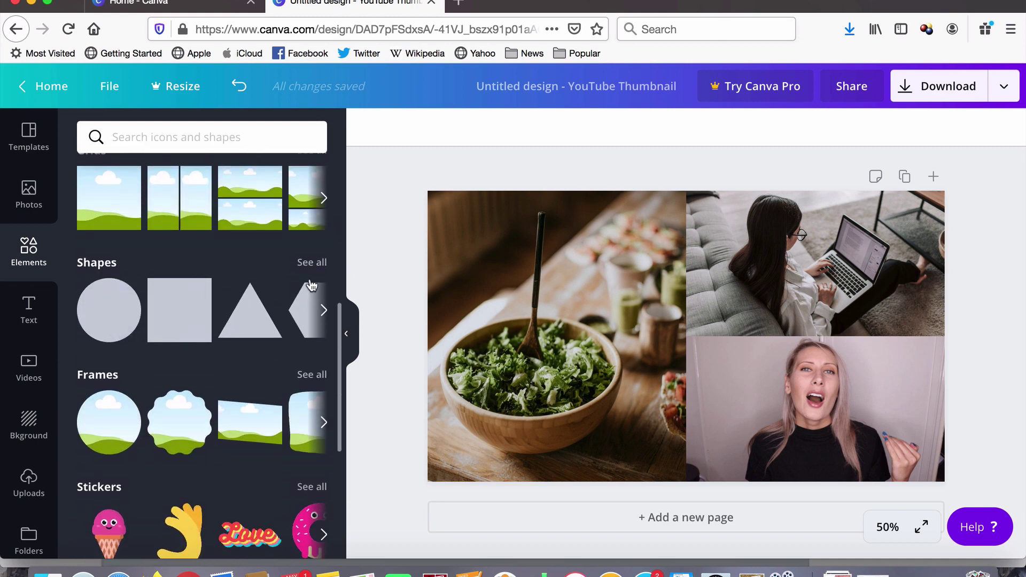
click(309, 261)
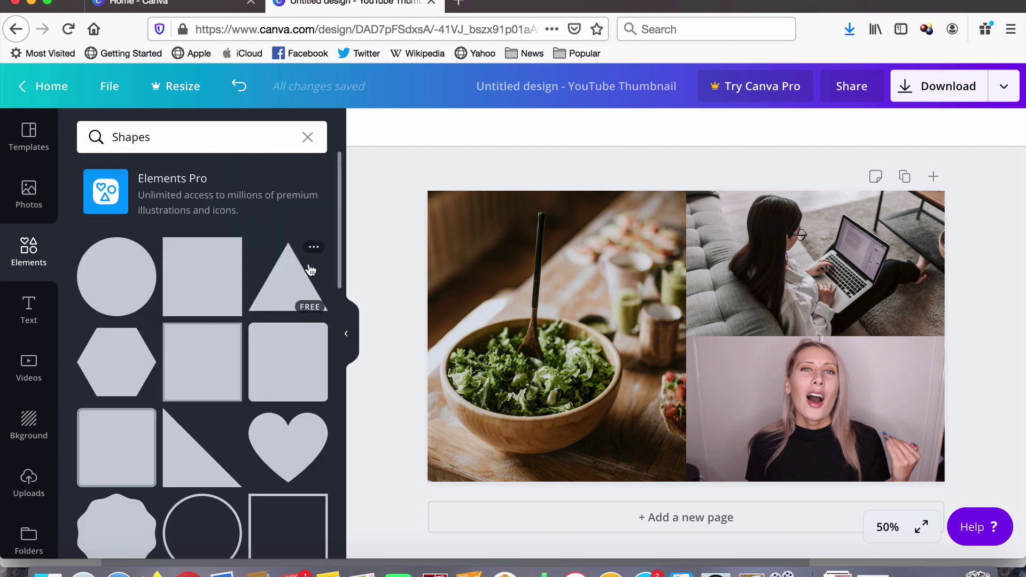
scroll(312, 321, down, 4)
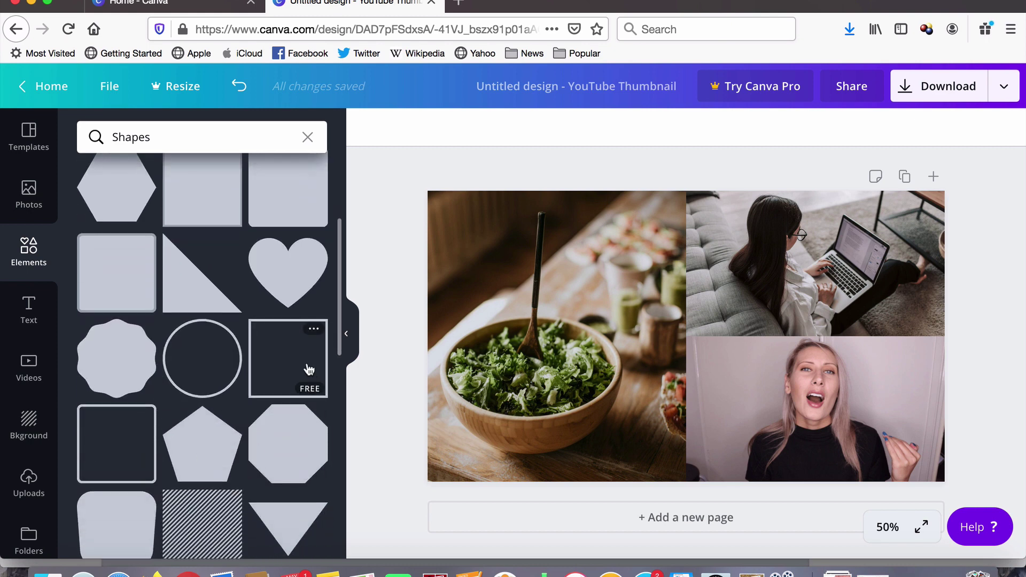
click(276, 357)
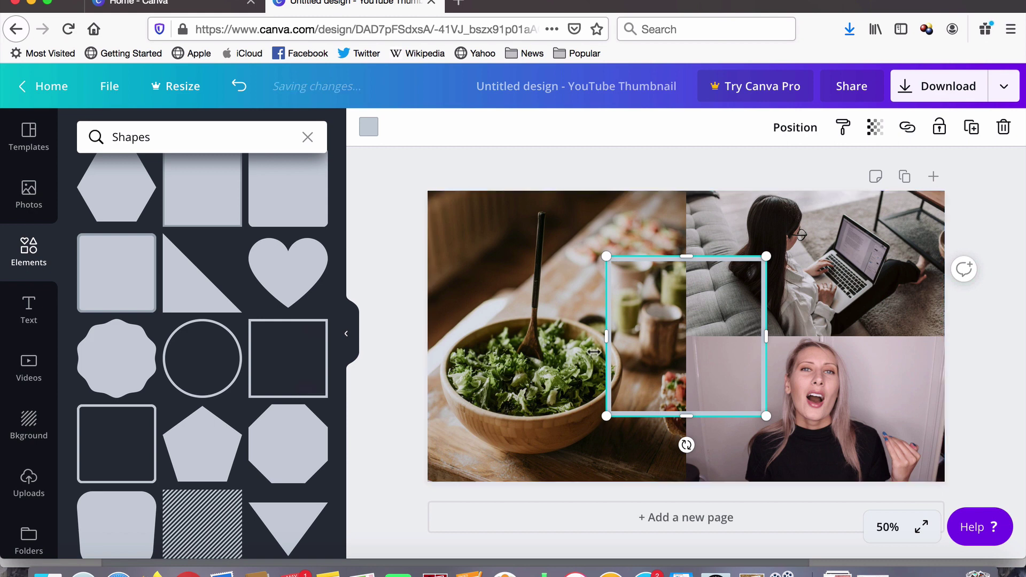
- Stretch the square outline to all four edges of the thumbnail, with a height of 720, to frame the photo grid
drag(599, 337, 432, 342)
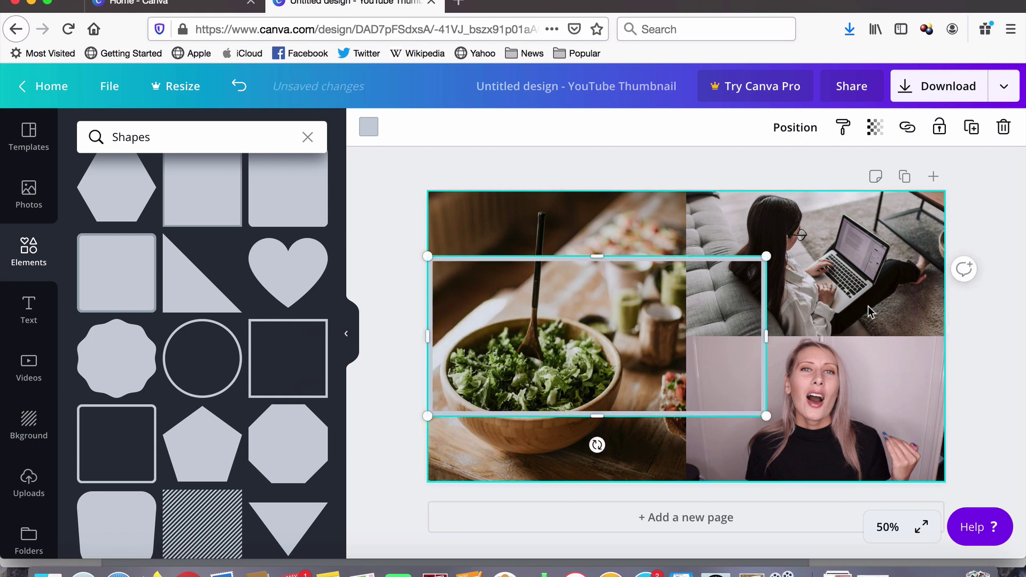
drag(780, 337, 945, 337)
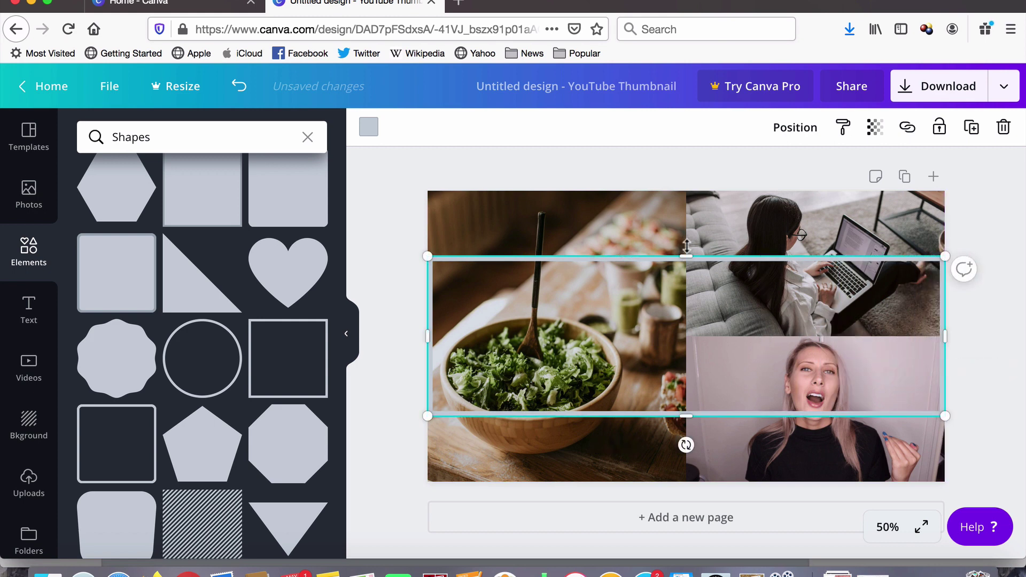
drag(686, 245, 686, 191)
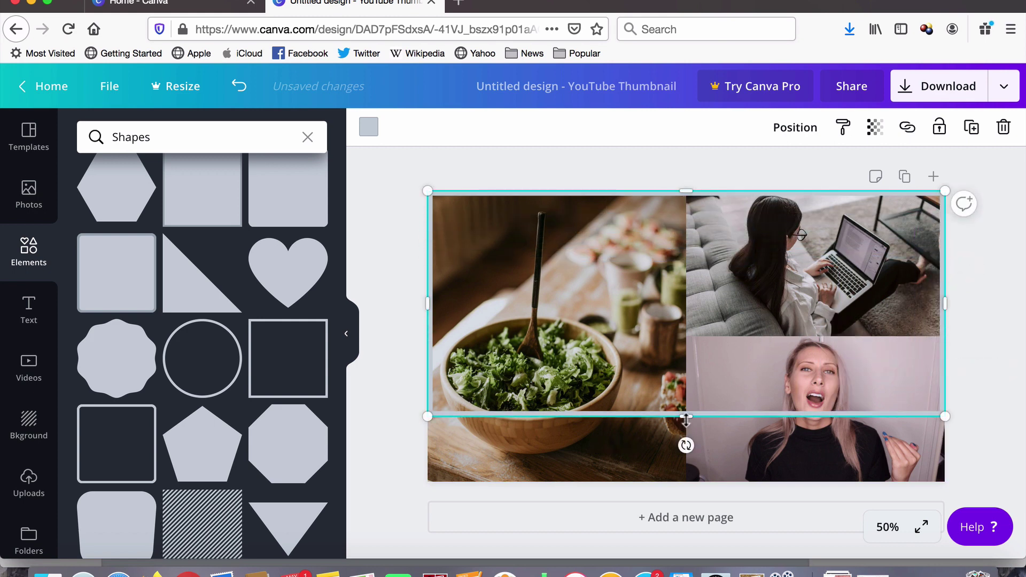
drag(685, 418, 688, 481)
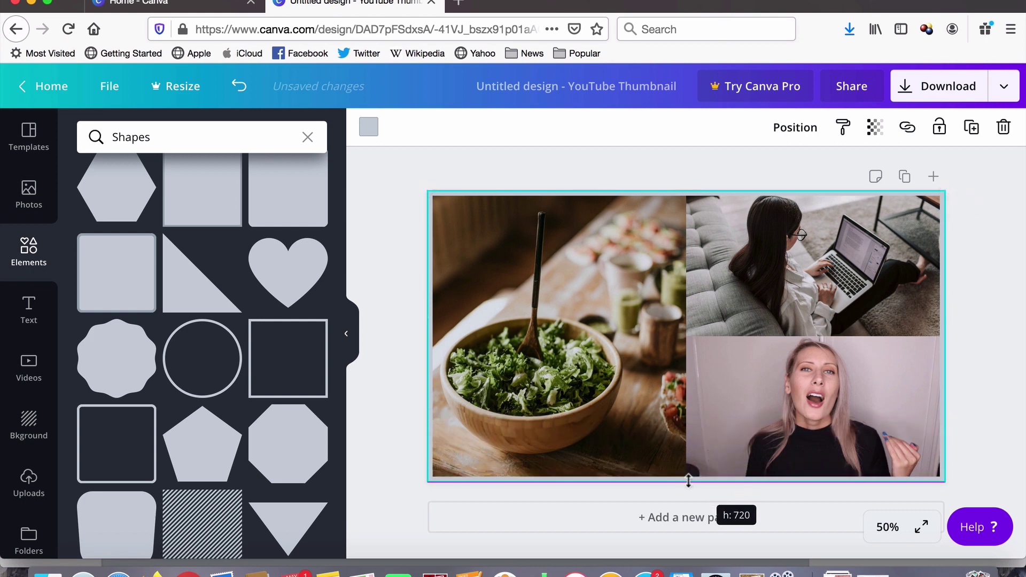
click(1001, 415)
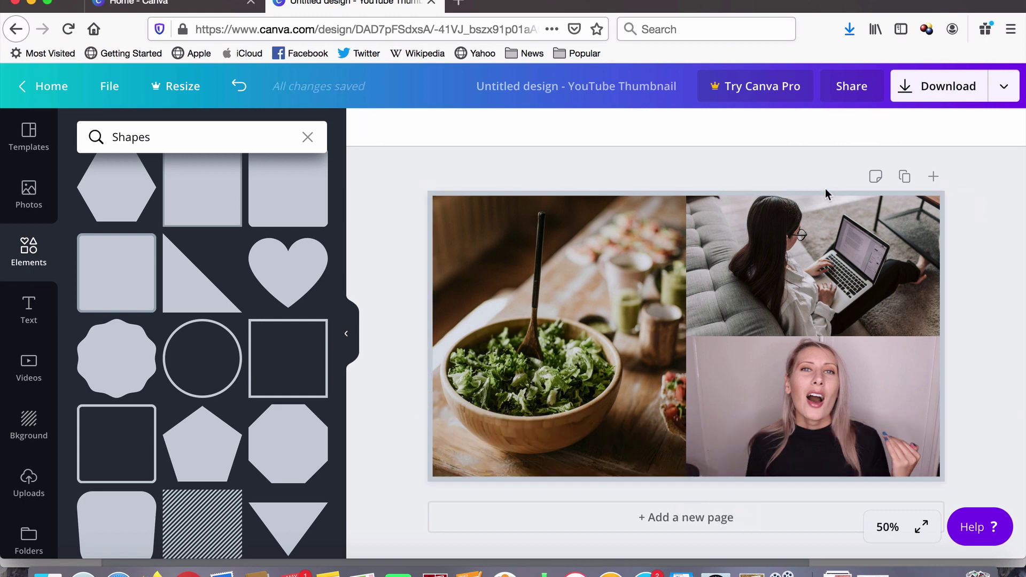
- Recolor the border frame with the light dusty pink from the photo colors of the woman's portrait
click(779, 198)
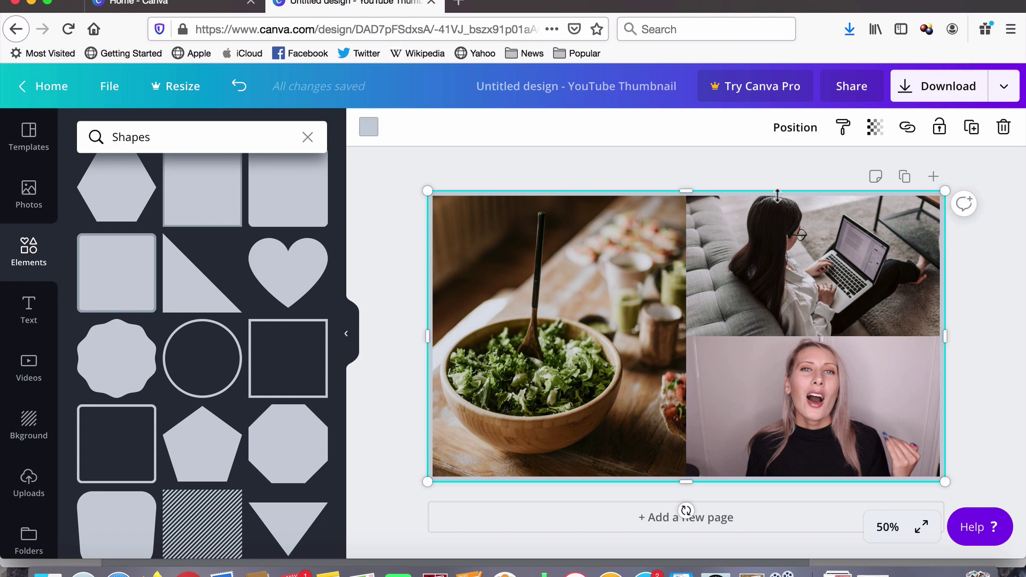
click(997, 293)
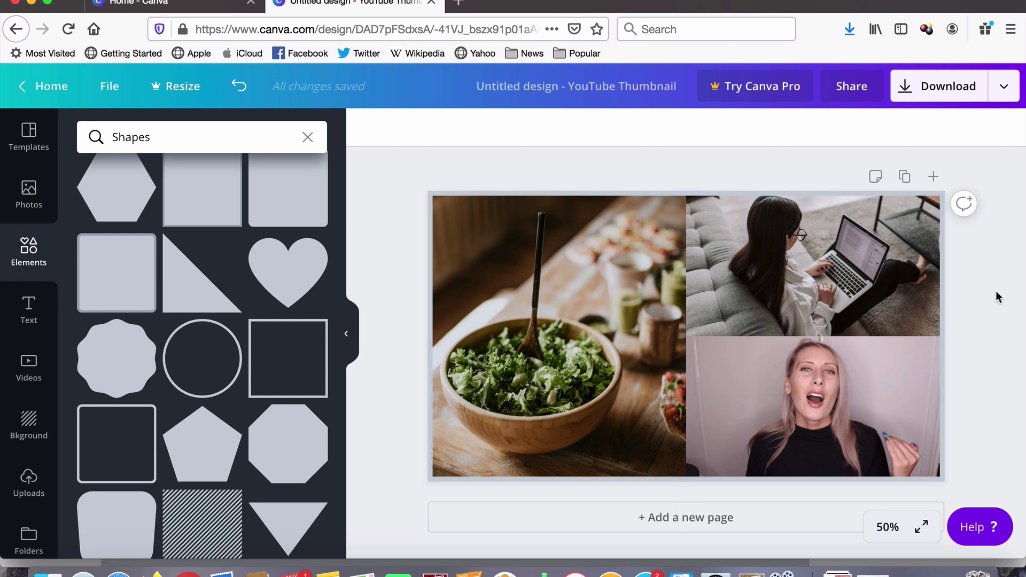
click(848, 194)
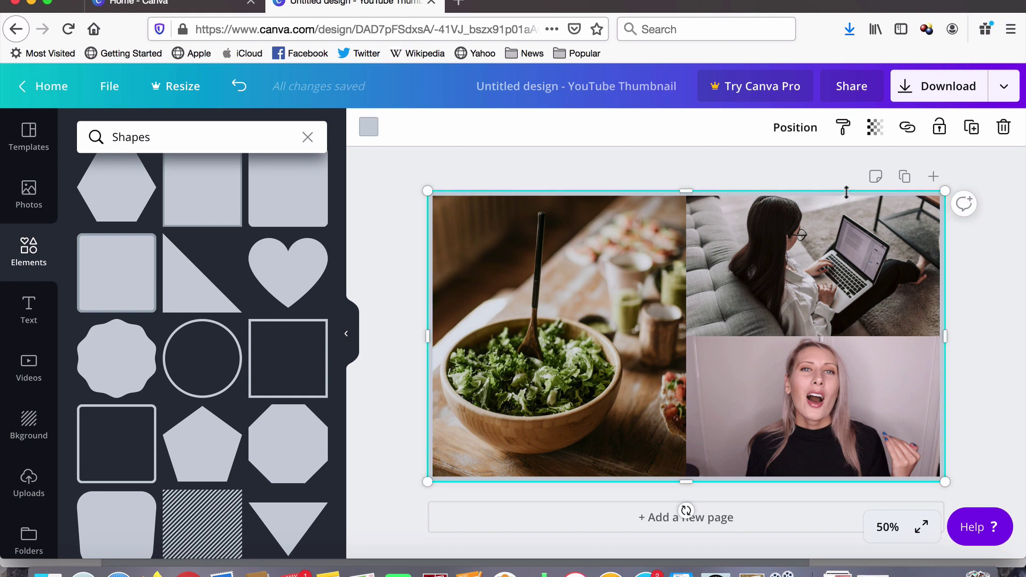
click(368, 128)
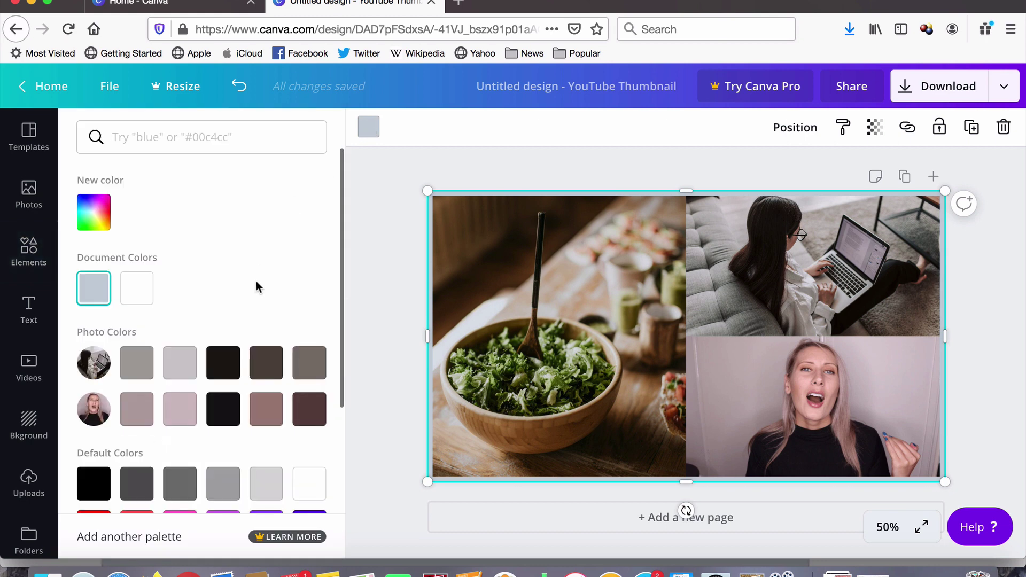
scroll(231, 344, down, 2)
scroll(233, 347, down, 1)
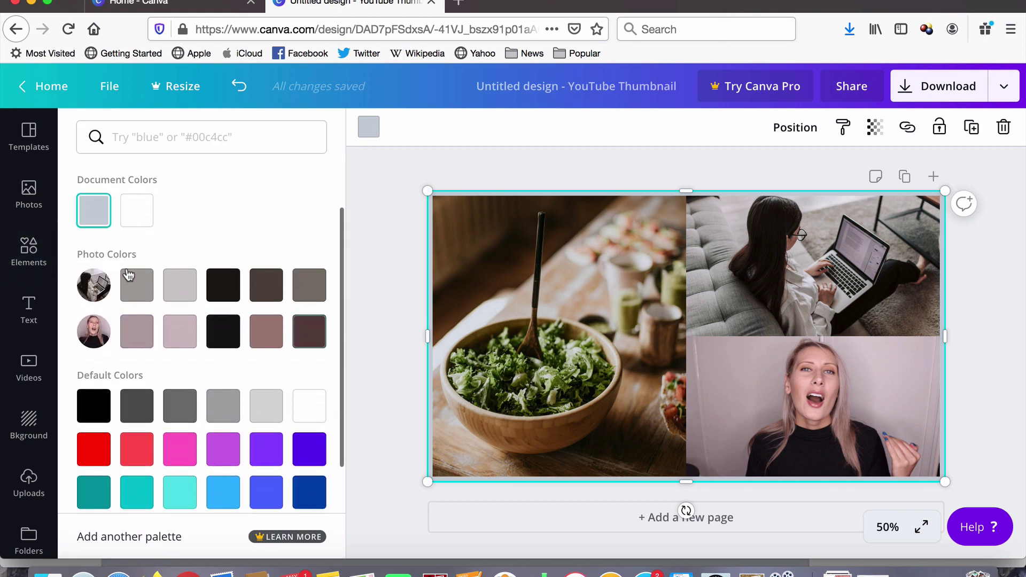
click(181, 337)
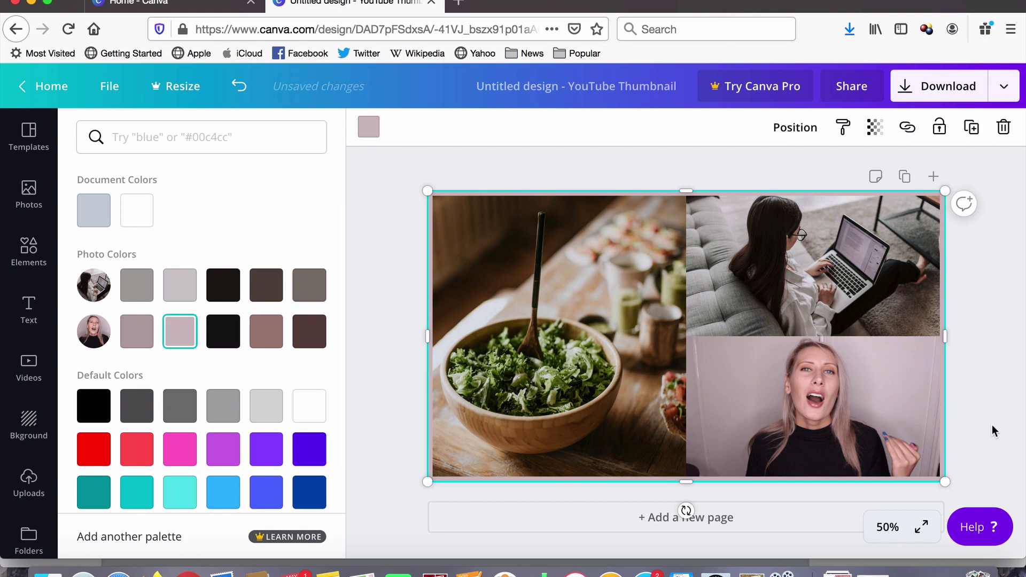
key(Escape)
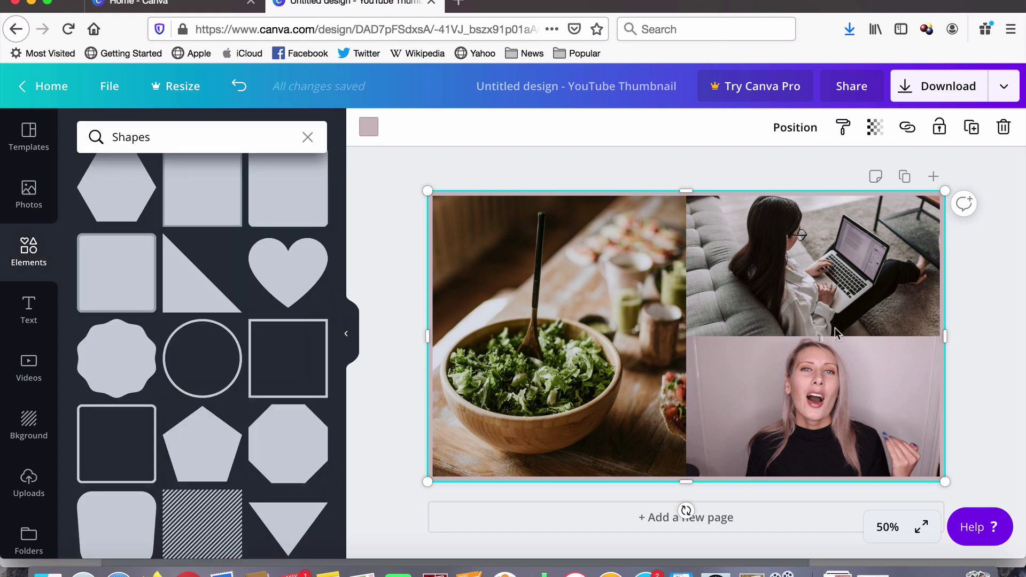
click(989, 379)
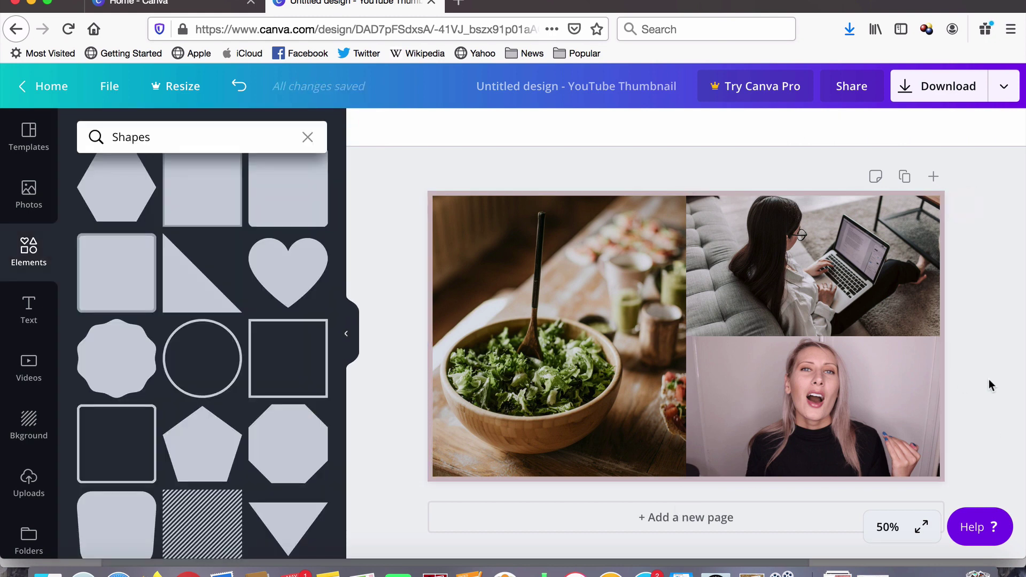
- Add a heading to the thumbnail that reads "Day in the"
click(29, 315)
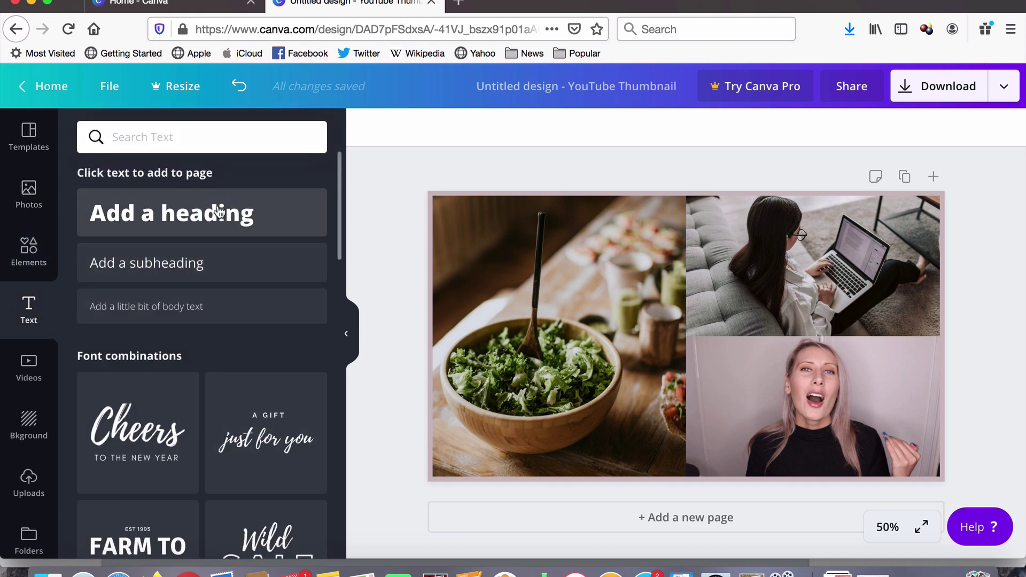
click(215, 217)
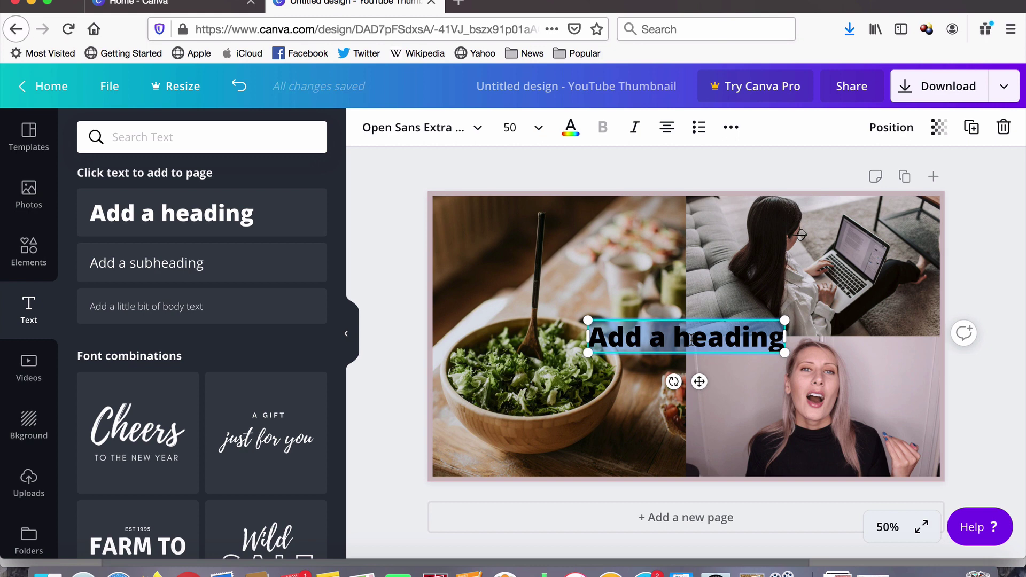
text(Dai)
key(BackSpace)
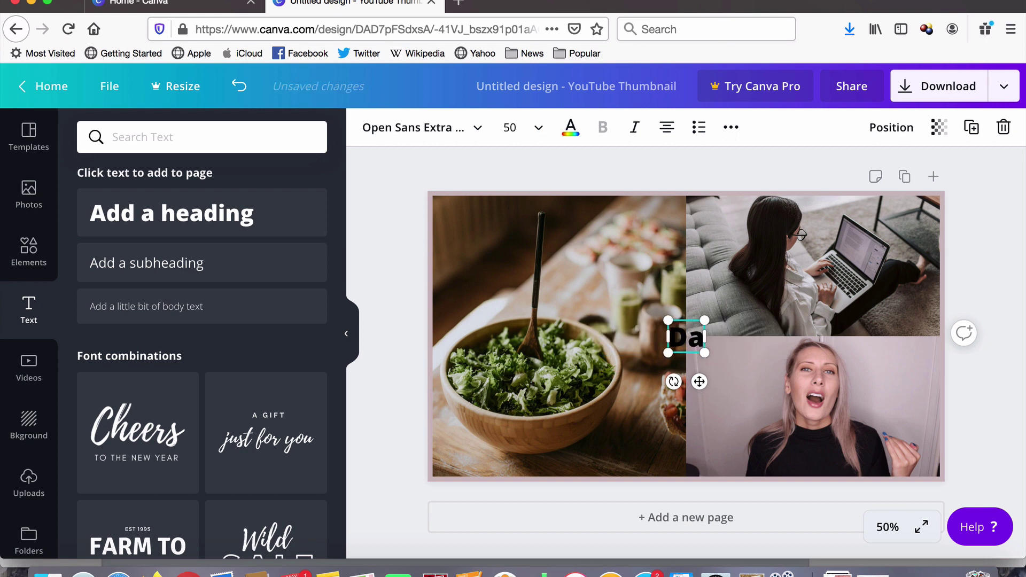
text(u)
key(BackSpace)
text(yi)
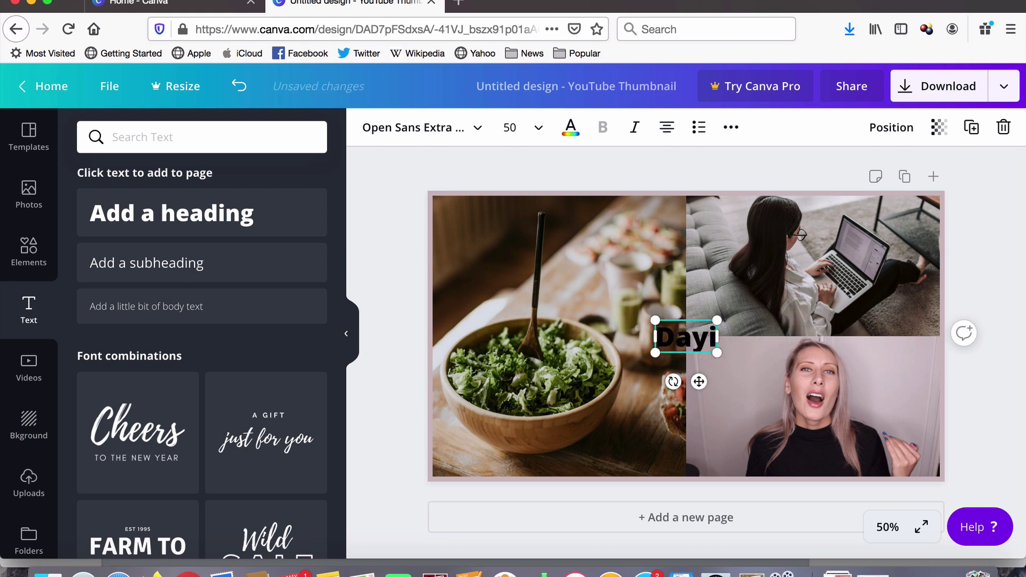
key(BackSpace)
text(in the)
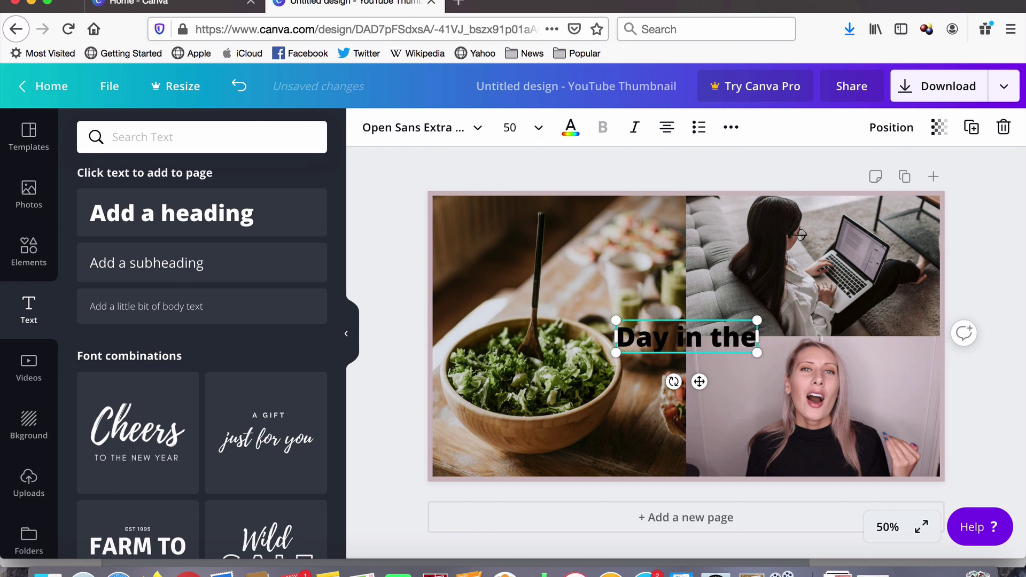
- Make the "Day in the" heading white and set its font size to 64
key(super+a)
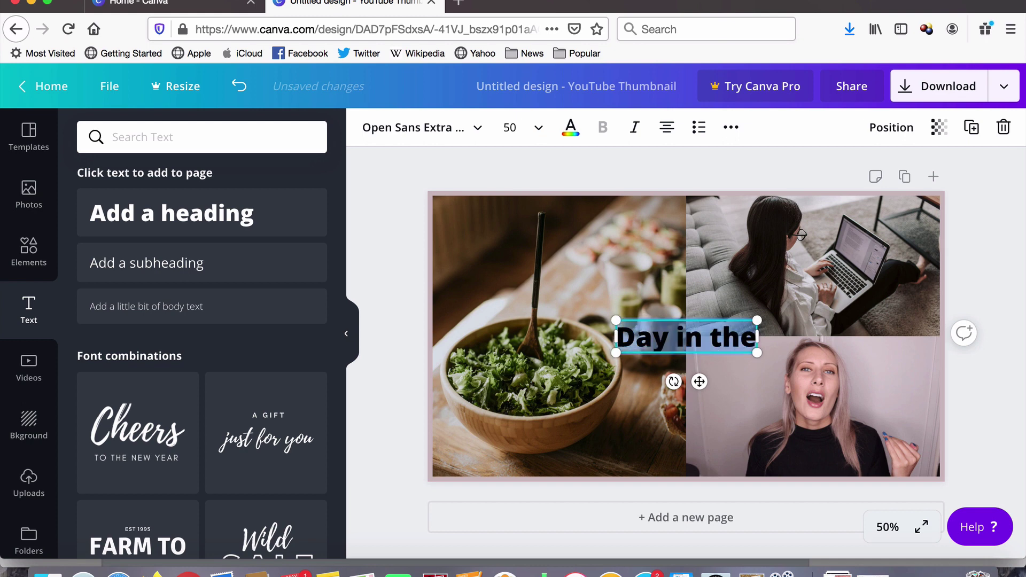
click(569, 129)
click(182, 286)
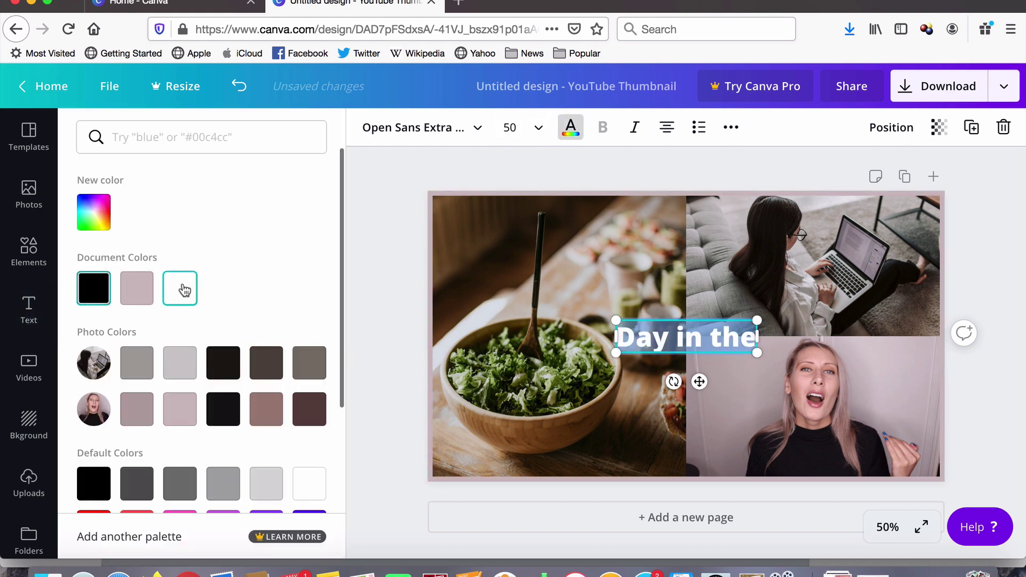
click(512, 128)
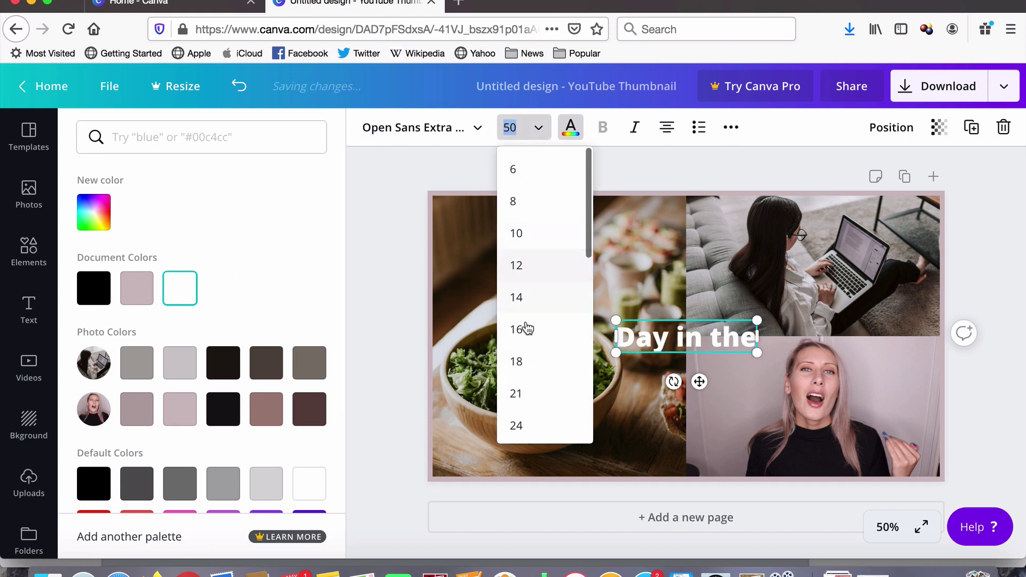
scroll(529, 336, down, 6)
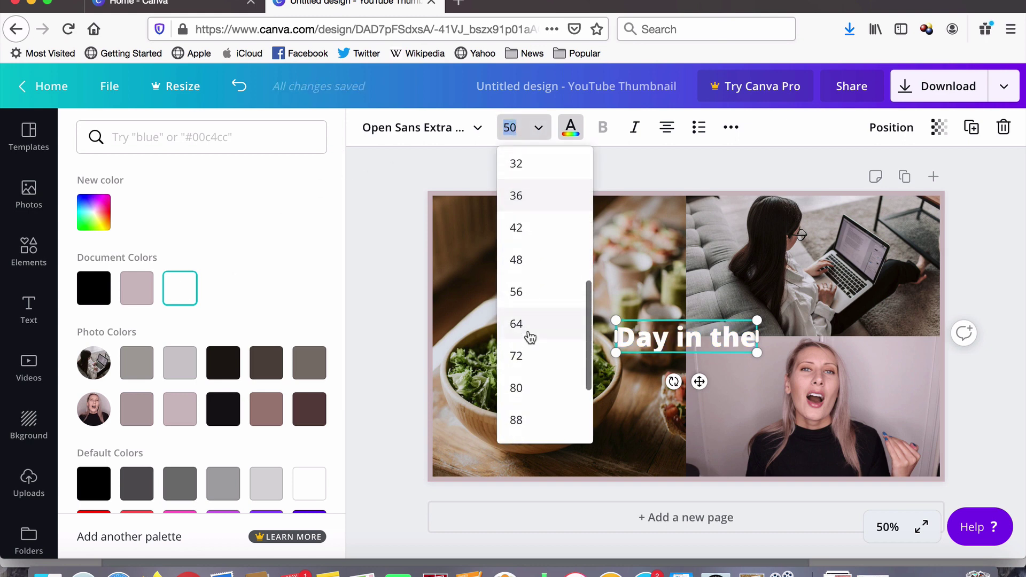
click(529, 335)
- Move the "Day in the" heading to the upper part of the salad photo and italicize it
click(29, 310)
drag(678, 342, 547, 246)
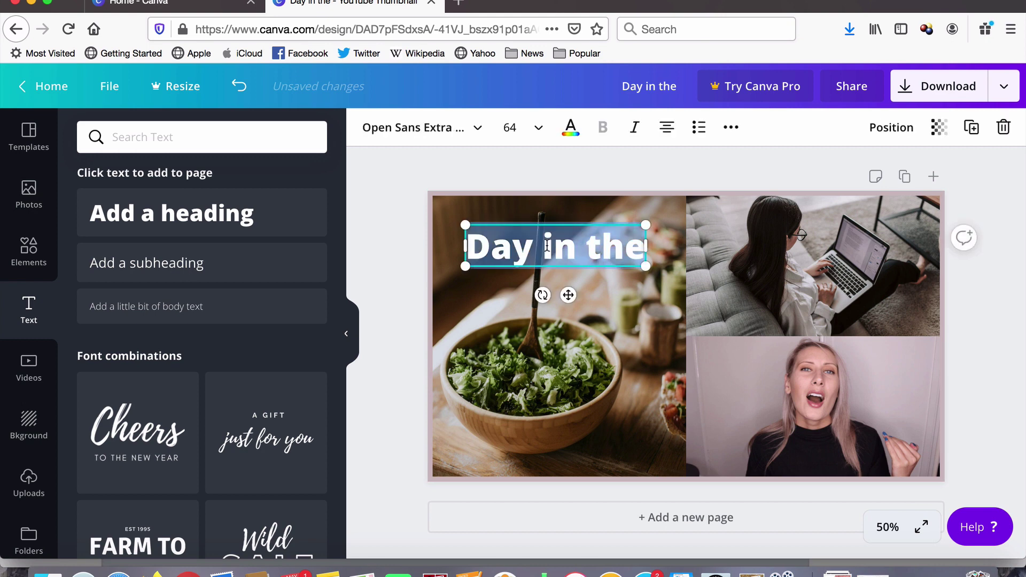
click(635, 127)
click(597, 160)
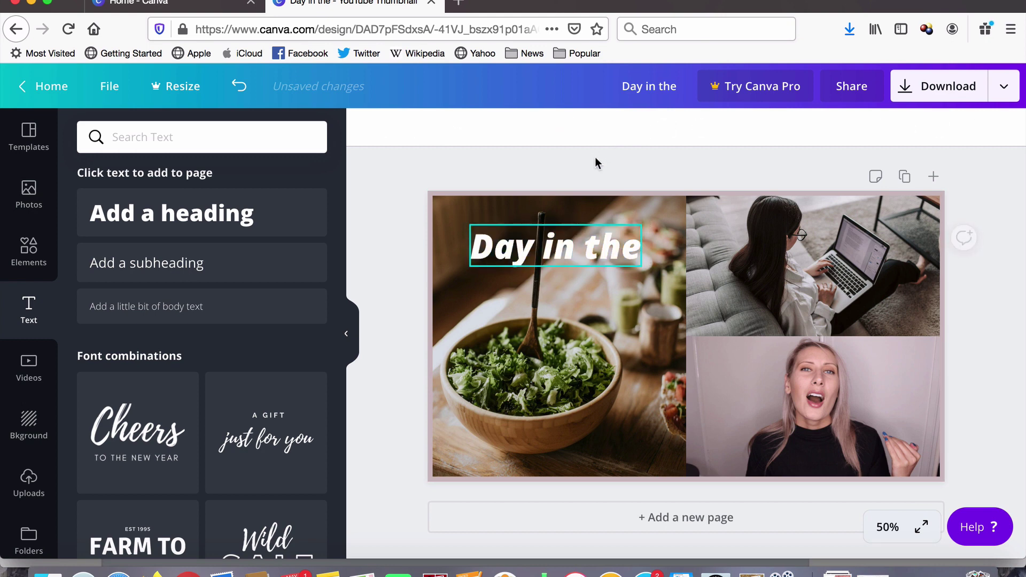
- Add a second heading that reads "LIFE" and set its font size to 120
click(208, 221)
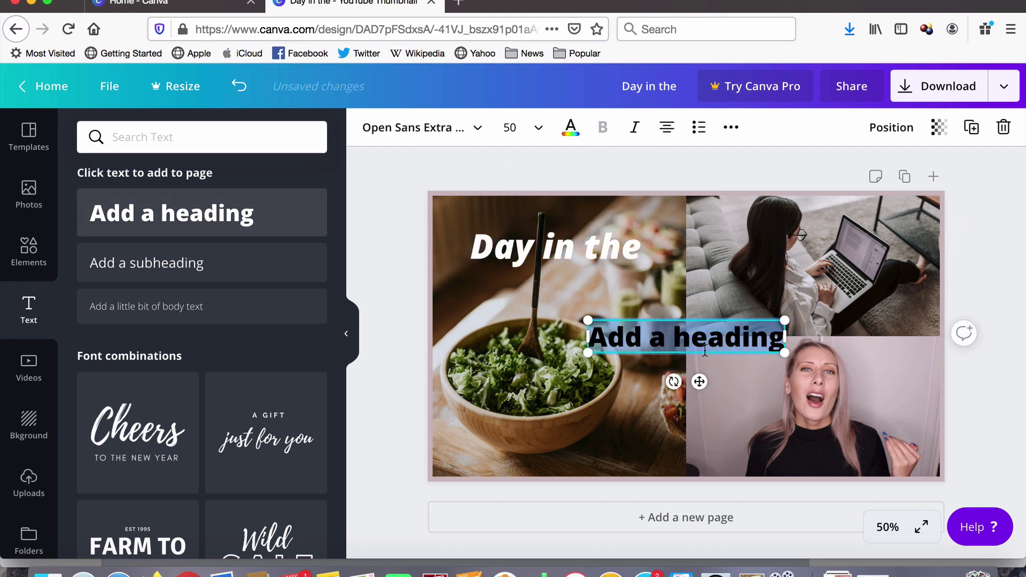
text(LIFE)
click(510, 127)
scroll(570, 387, down, 5)
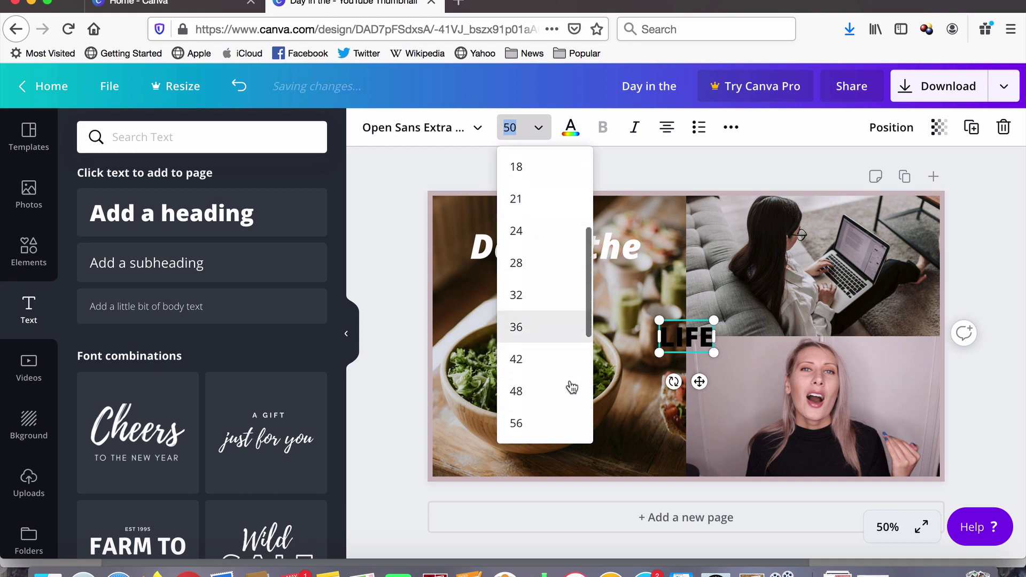
click(540, 333)
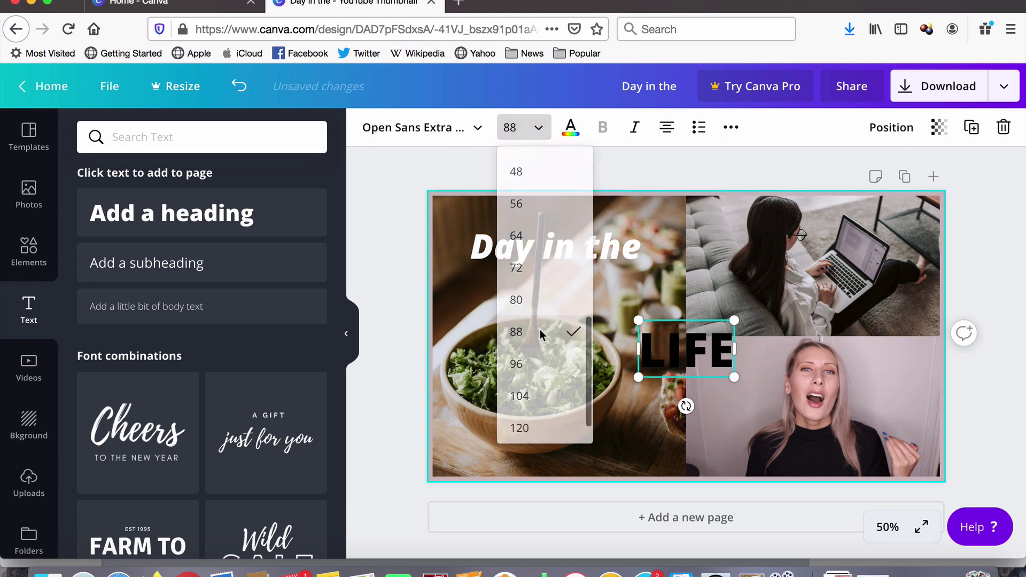
click(513, 127)
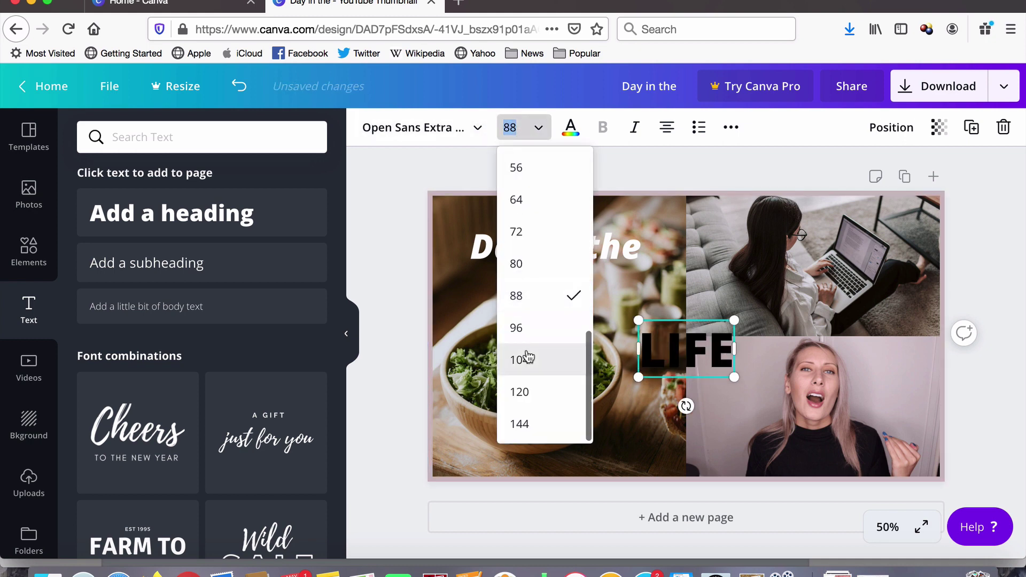
click(530, 385)
- Make the "LIFE" heading white
click(570, 127)
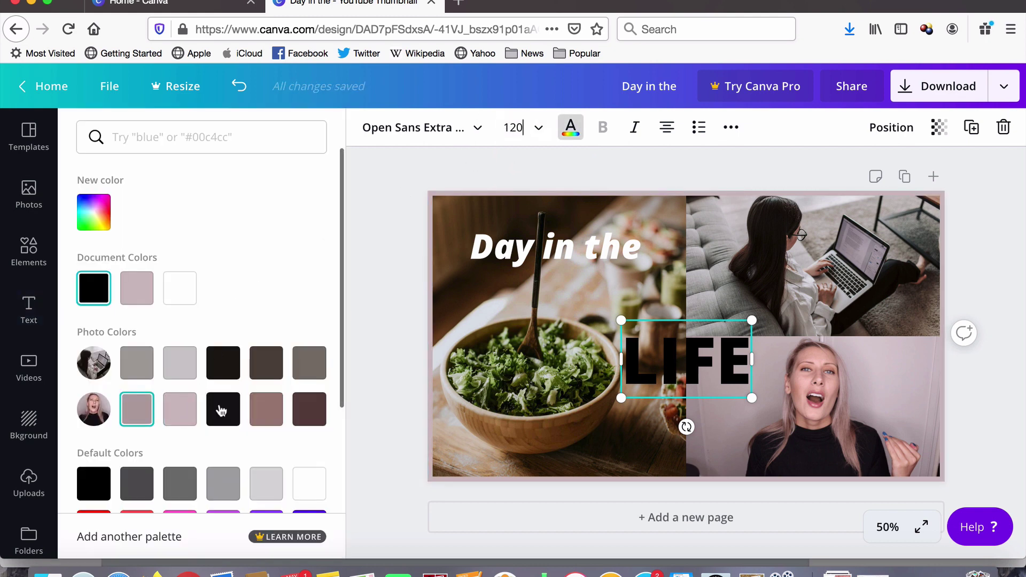
click(189, 364)
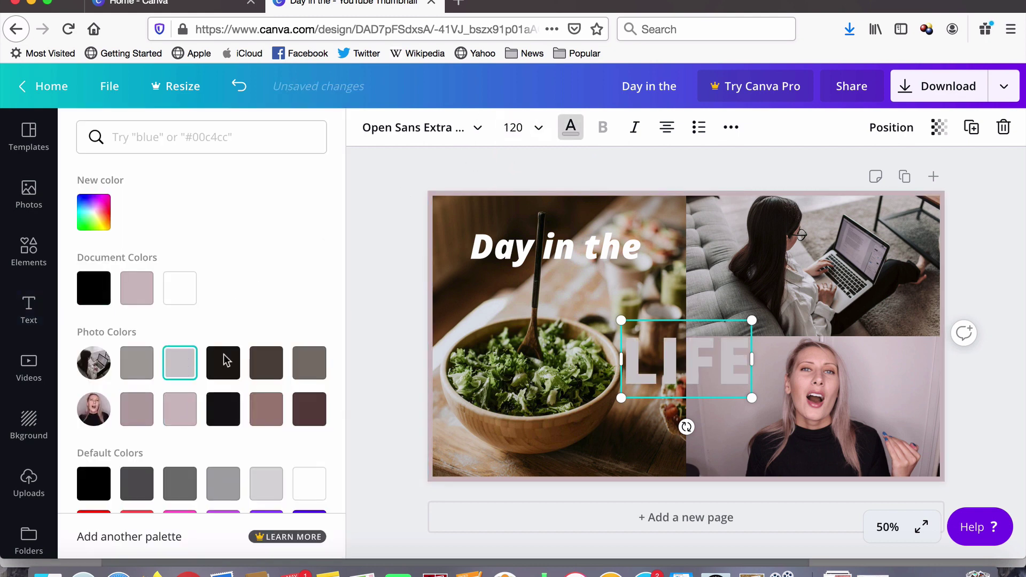
click(175, 301)
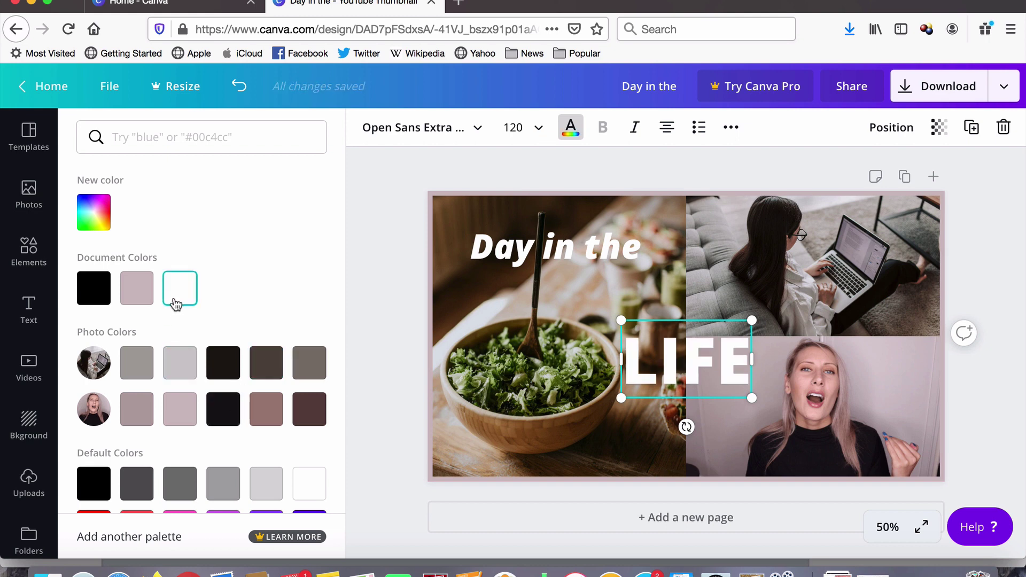
- Set the "LIFE" heading's font to Permanent Marker and move it up to sit just below "Day in the"
click(451, 127)
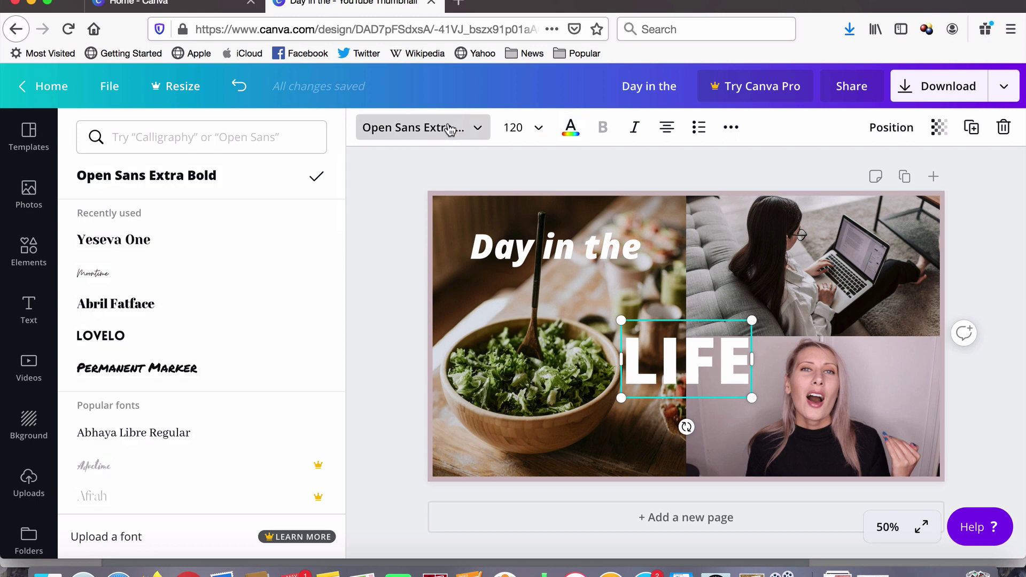
scroll(170, 350, down, 1)
click(169, 346)
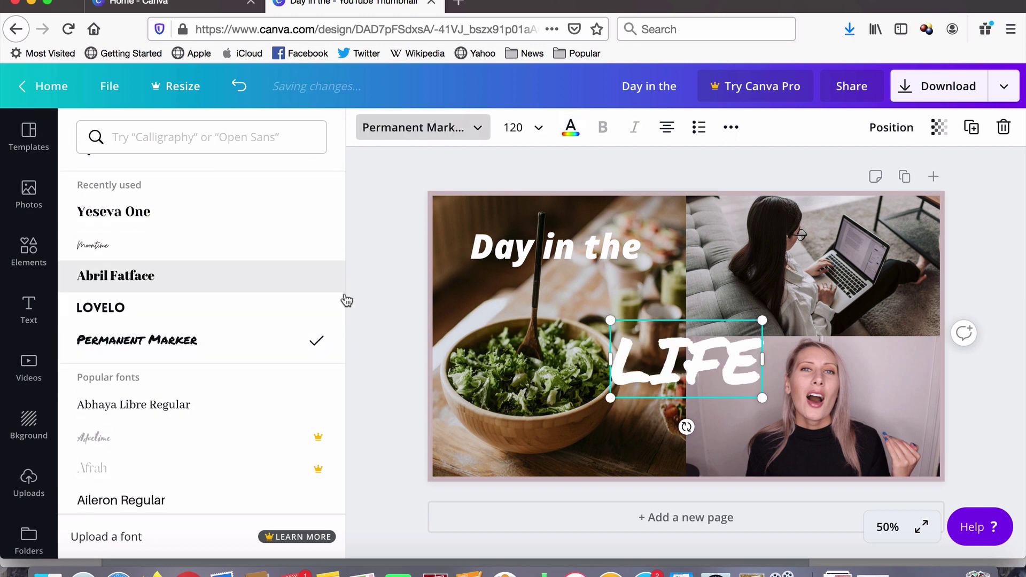
click(365, 300)
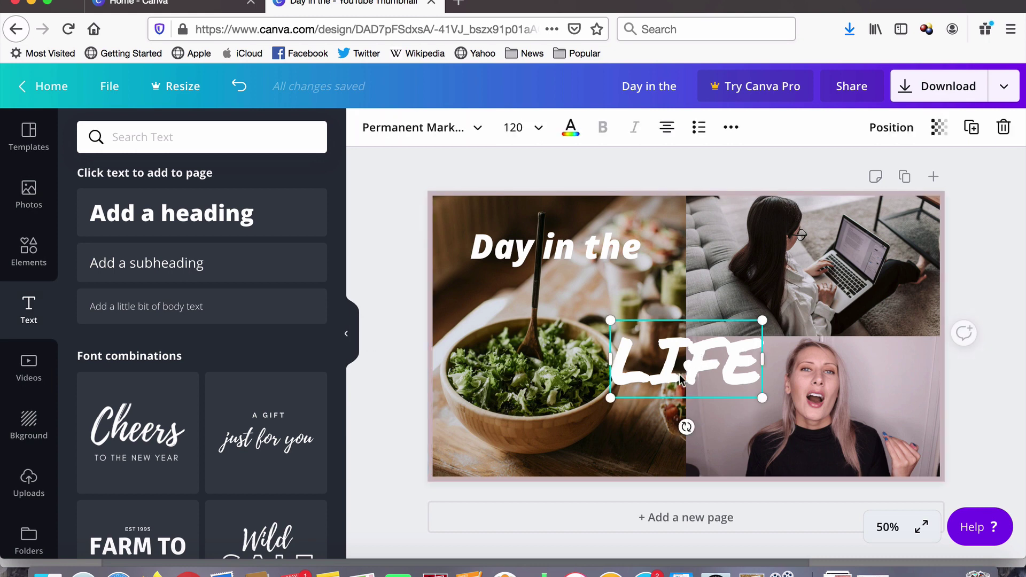
drag(693, 374, 681, 305)
click(372, 306)
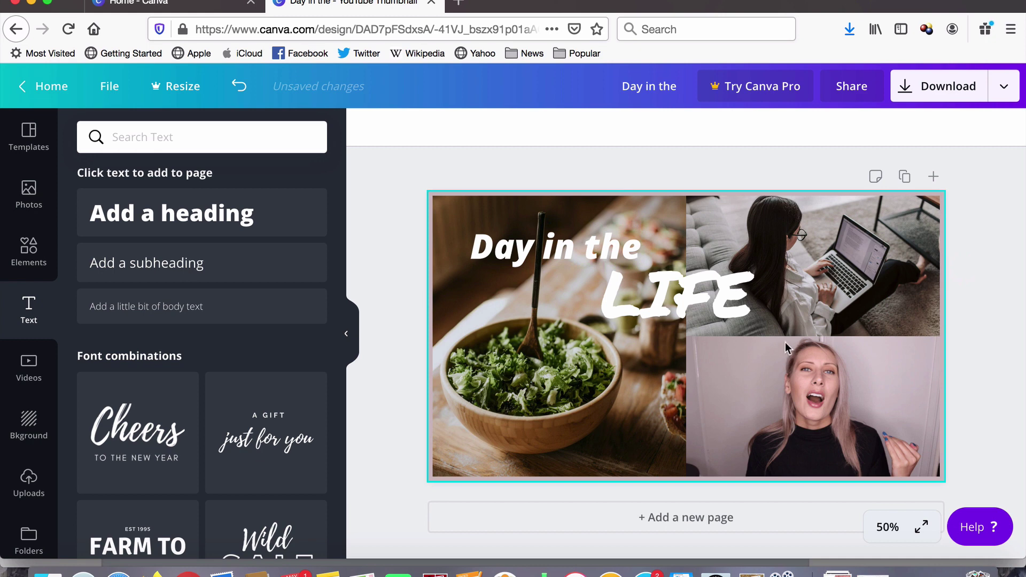
- Remove the italics from the "Day in the" heading and recolor it with the near-black shade from the laptop photo's colors
click(599, 230)
triple_click(598, 228)
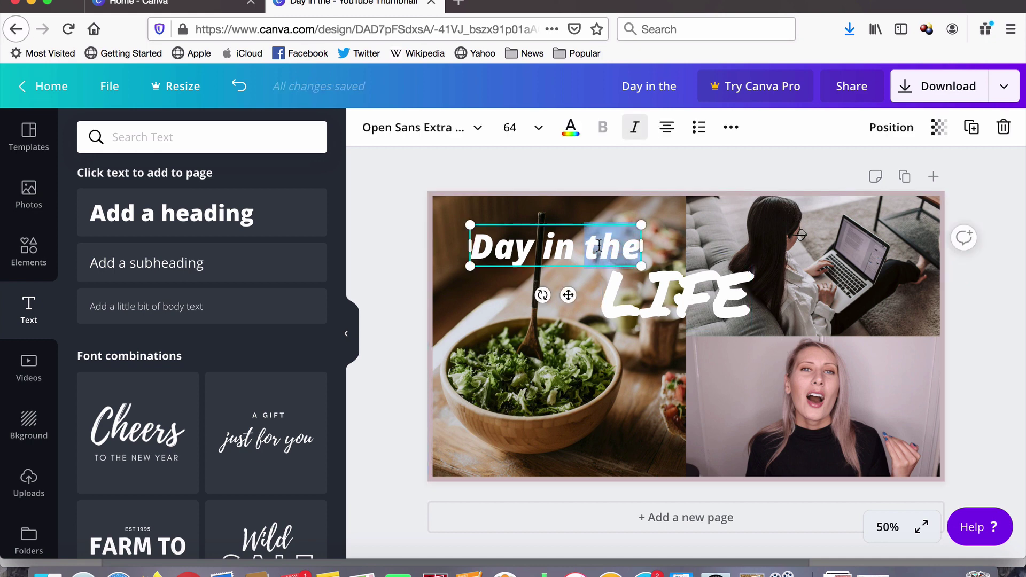
click(627, 138)
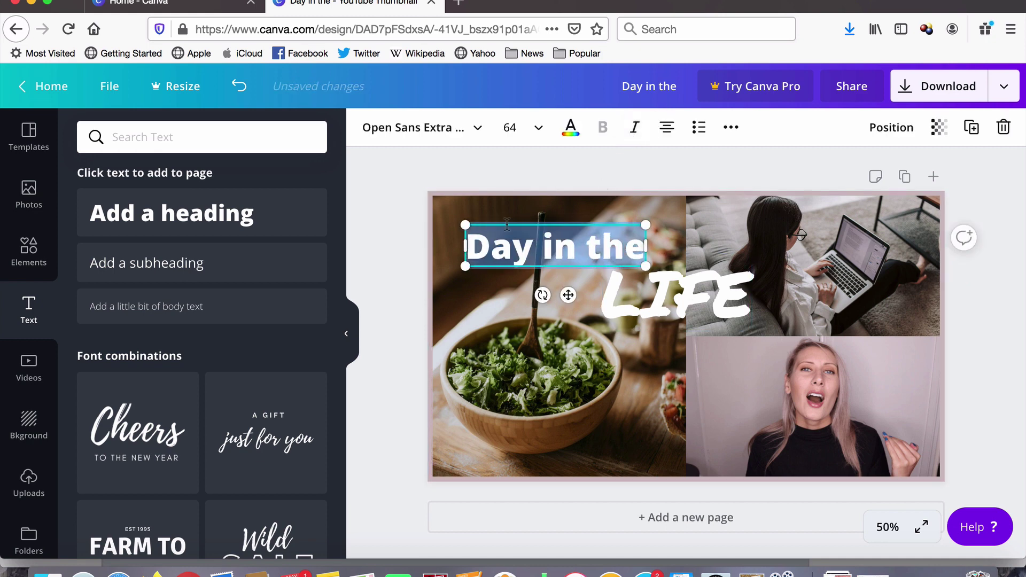
click(571, 129)
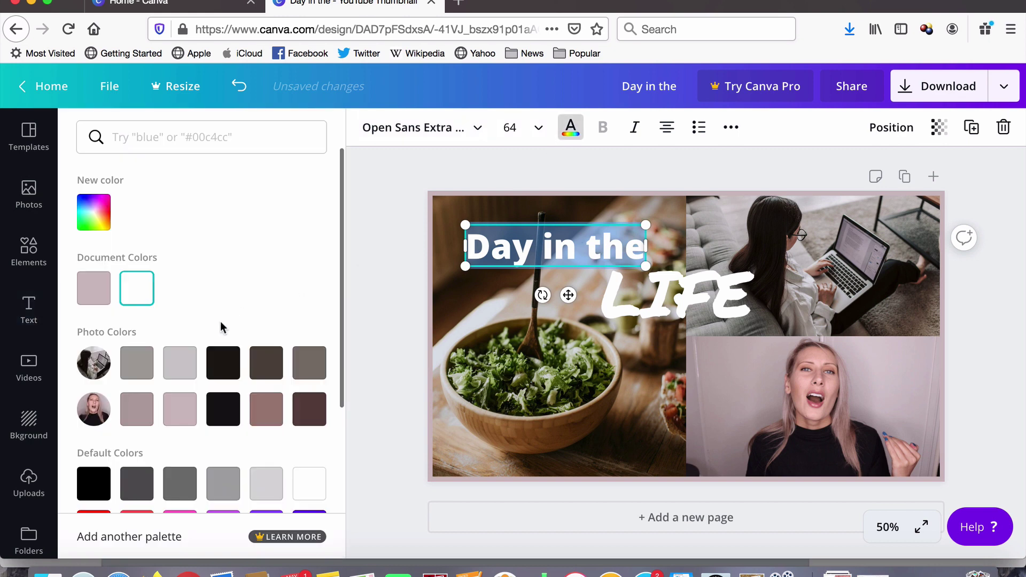
click(182, 361)
key(Escape)
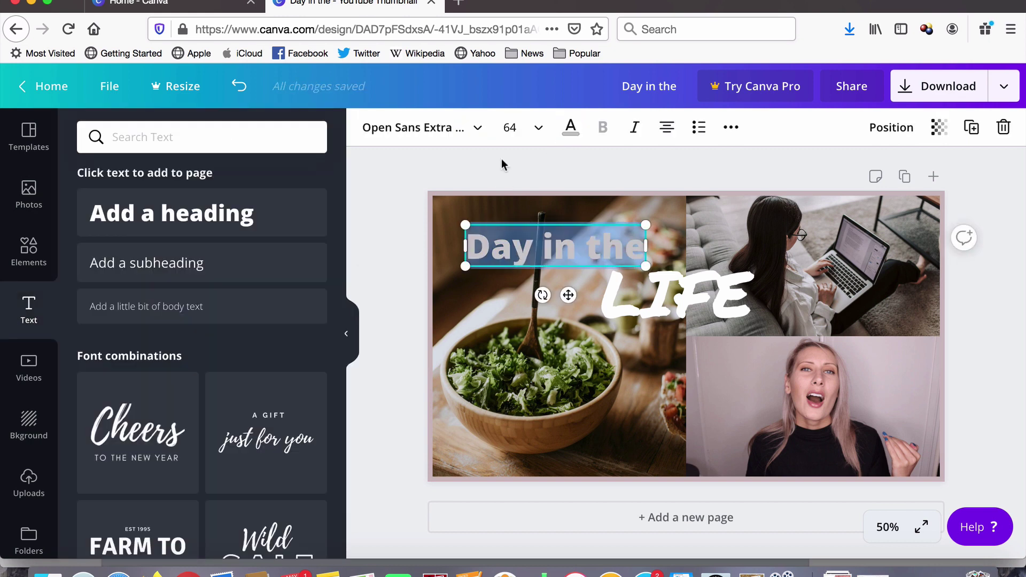
click(572, 128)
click(227, 370)
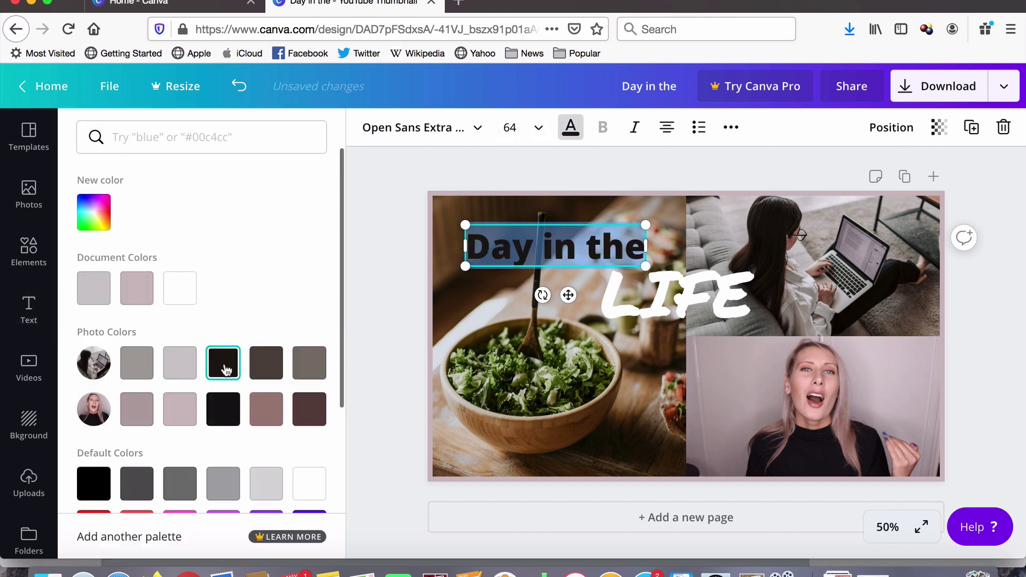
click(393, 273)
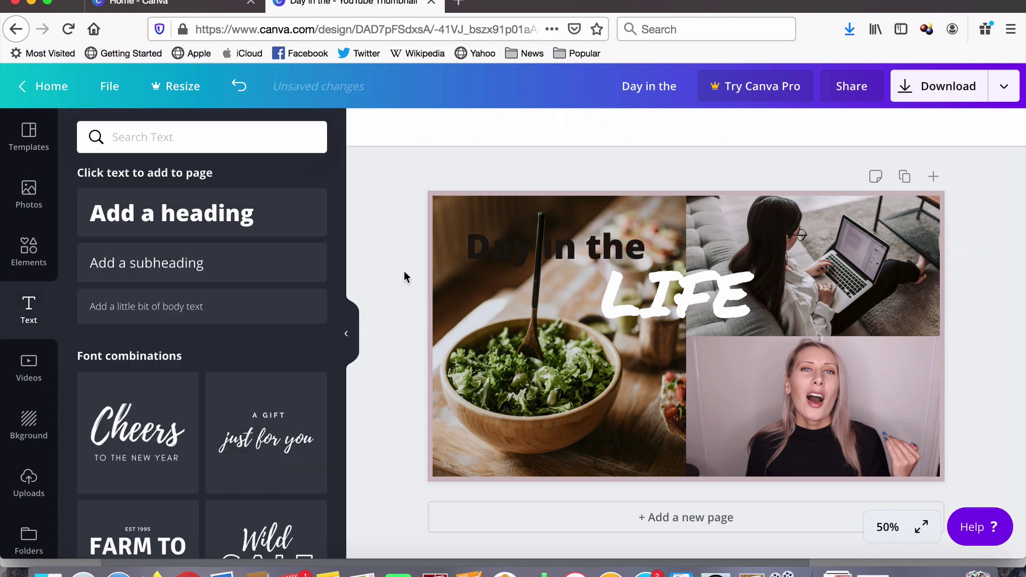
double_click(593, 251)
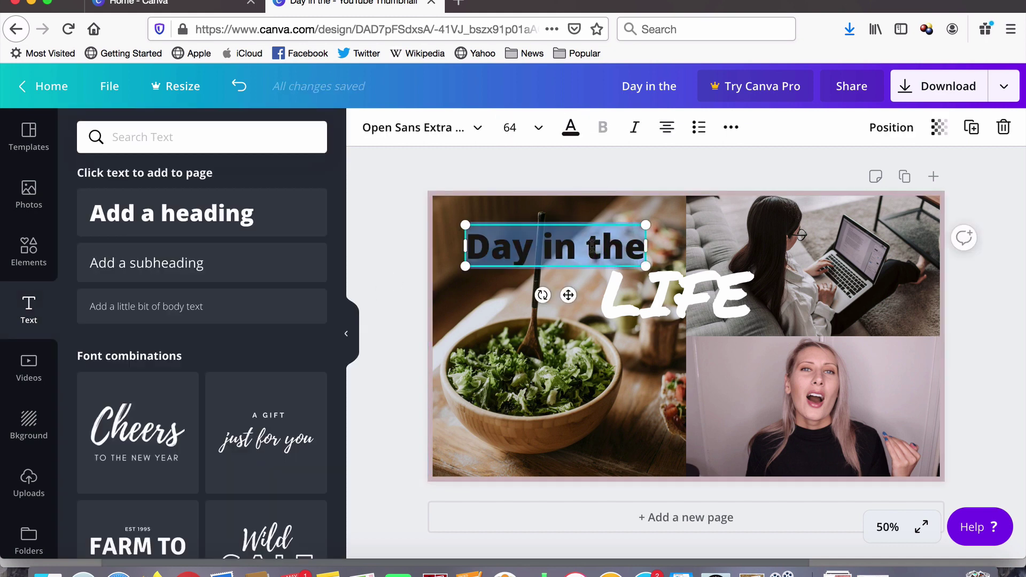
click(570, 129)
click(432, 164)
click(455, 153)
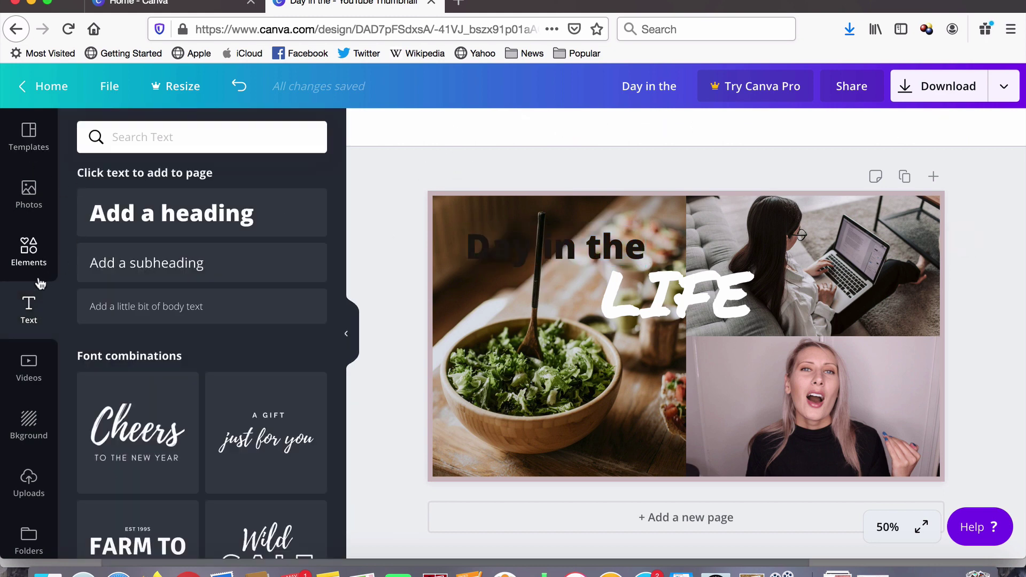
- Add a square shape and fit it as a wide rectangle behind the whole "Day in the" heading
click(33, 249)
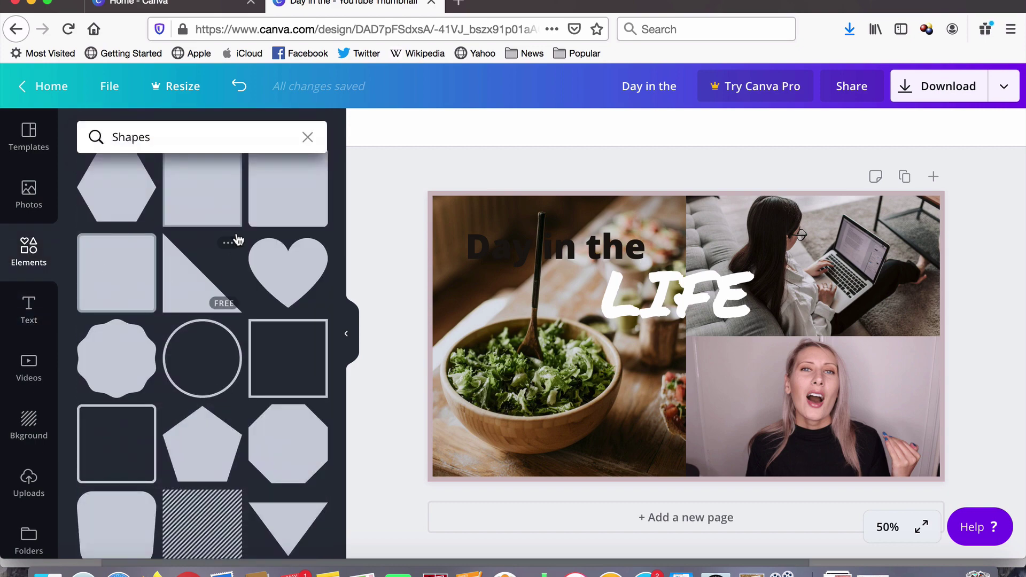
click(192, 290)
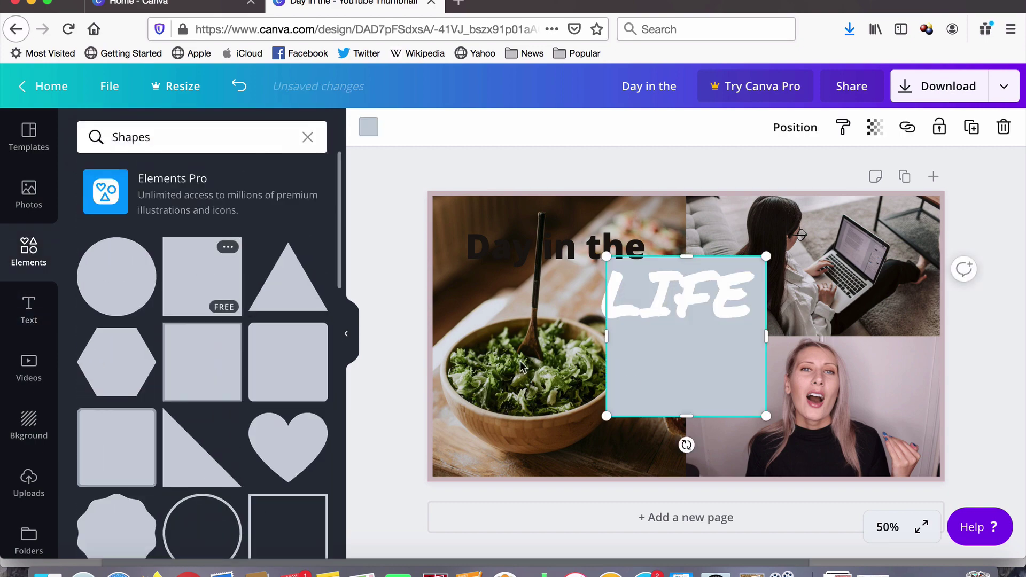
drag(664, 391, 537, 275)
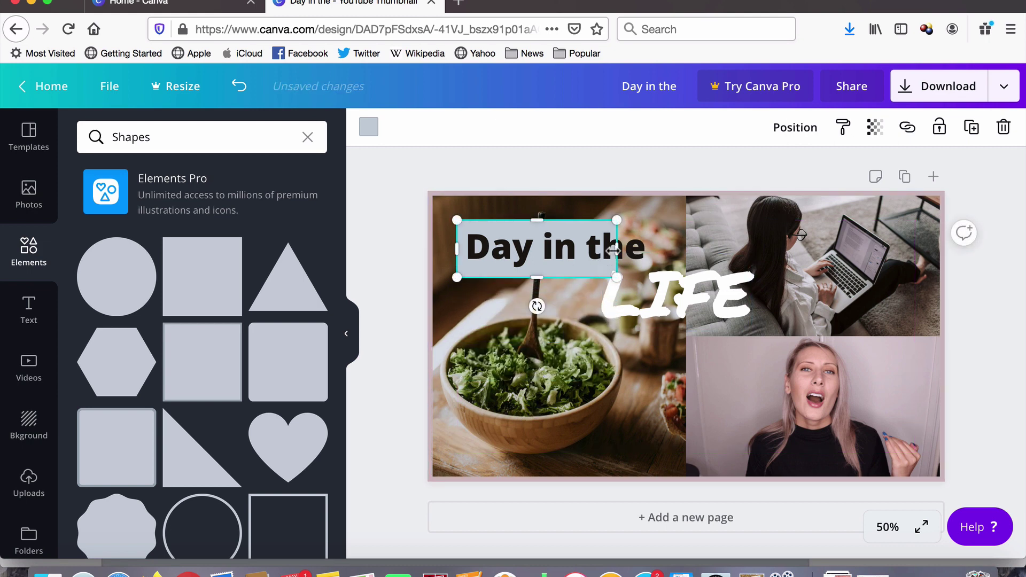
drag(617, 249, 649, 257)
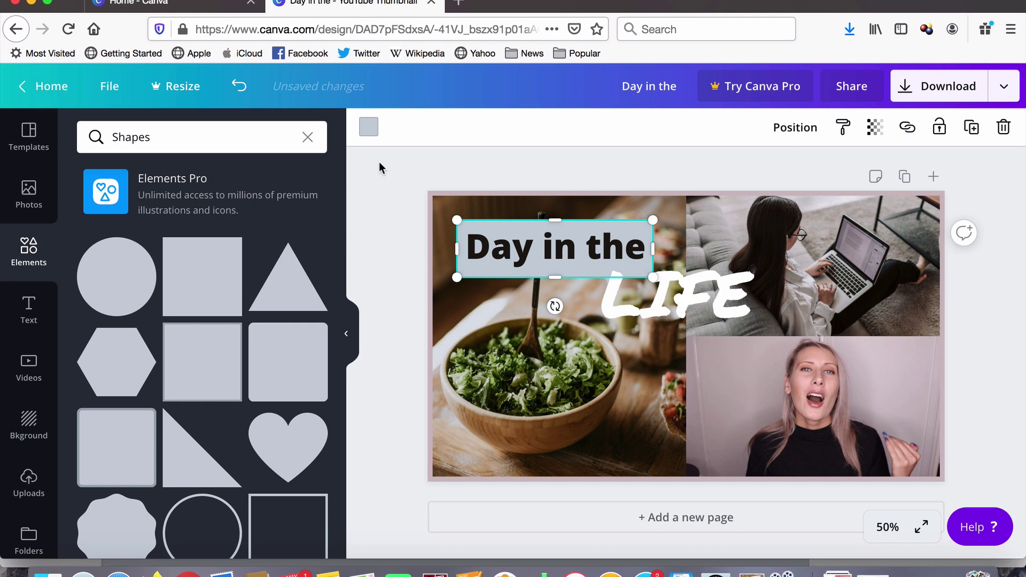
- Recolor the rectangle behind "Day in the" with the custom light beige #e7e1d3
click(368, 126)
scroll(260, 375, down, 2)
scroll(258, 373, up, 2)
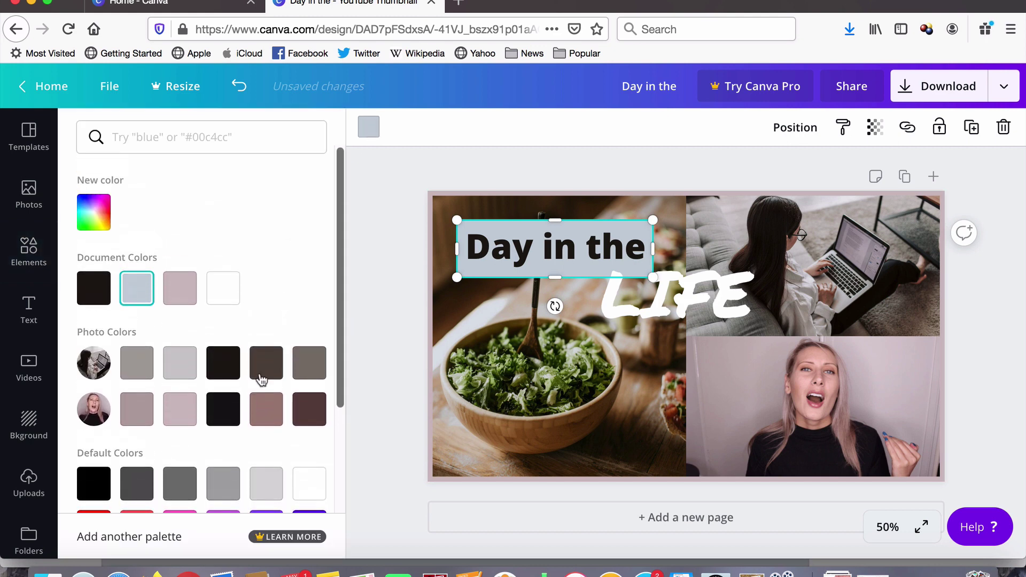
click(187, 371)
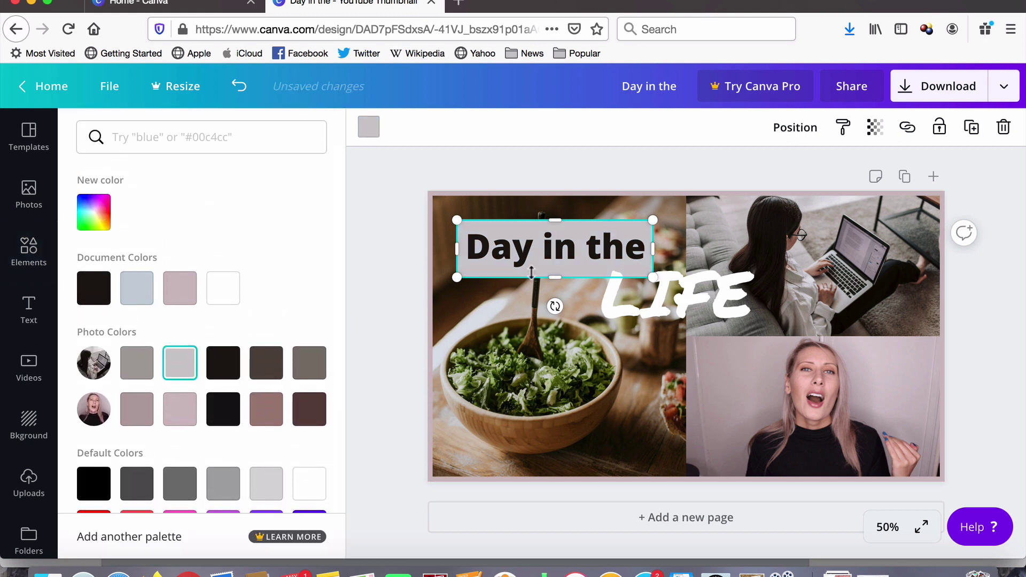
click(94, 212)
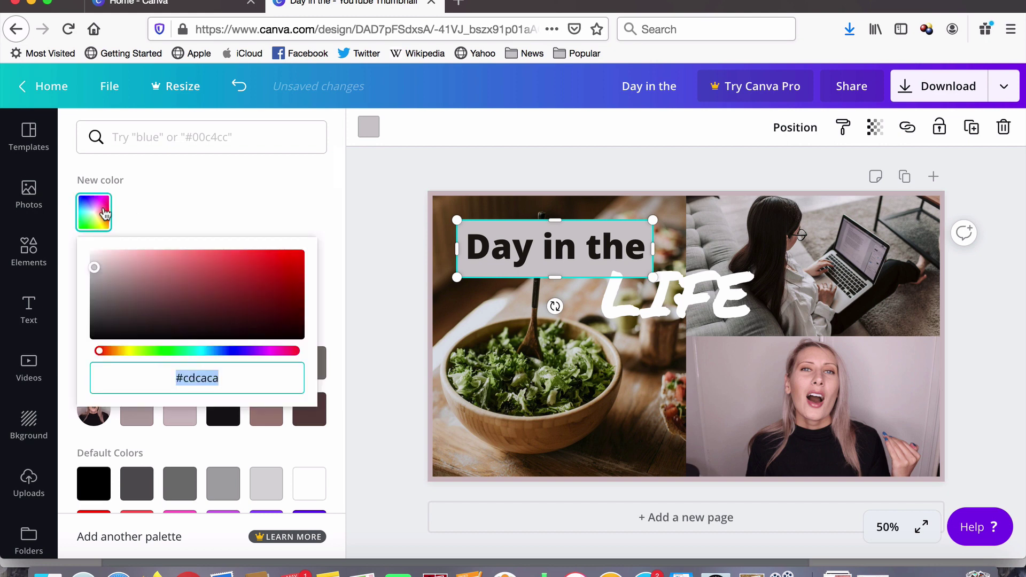
click(110, 352)
drag(113, 352, 123, 353)
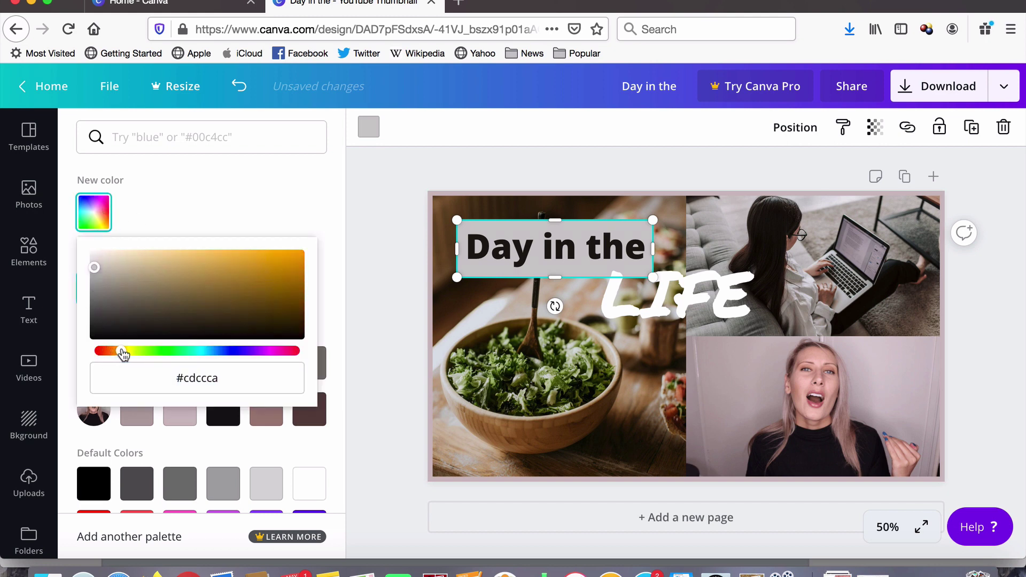
drag(96, 269, 109, 262)
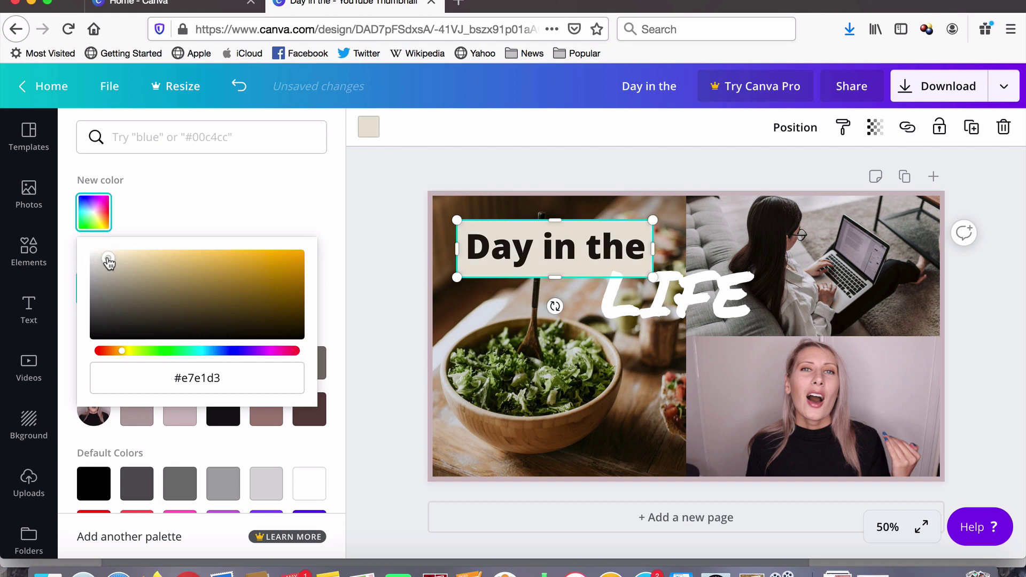
click(391, 195)
click(382, 187)
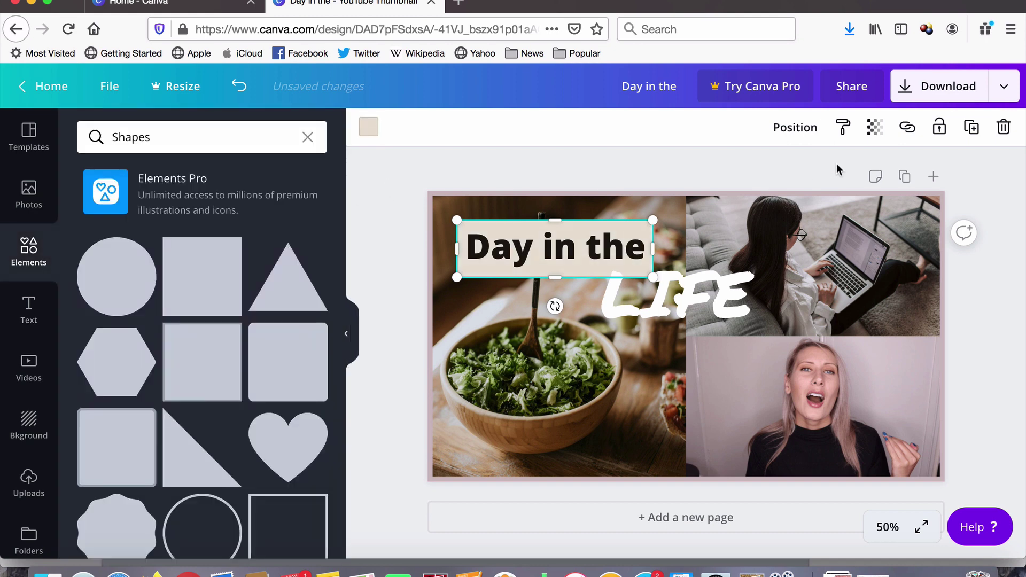
- Set the transparency of the beige rectangle behind "Day in the" to 46
click(876, 128)
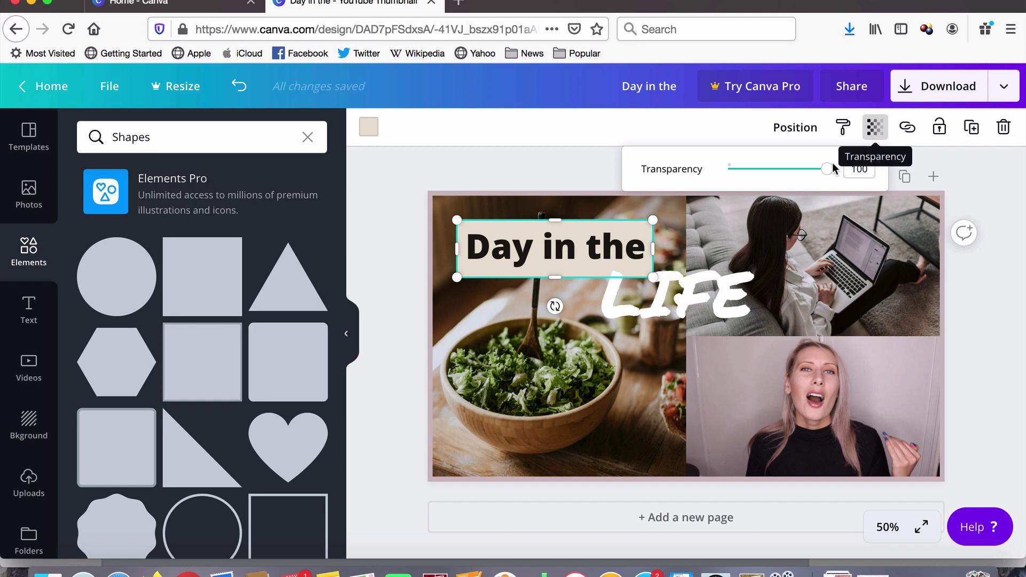
drag(827, 169, 776, 173)
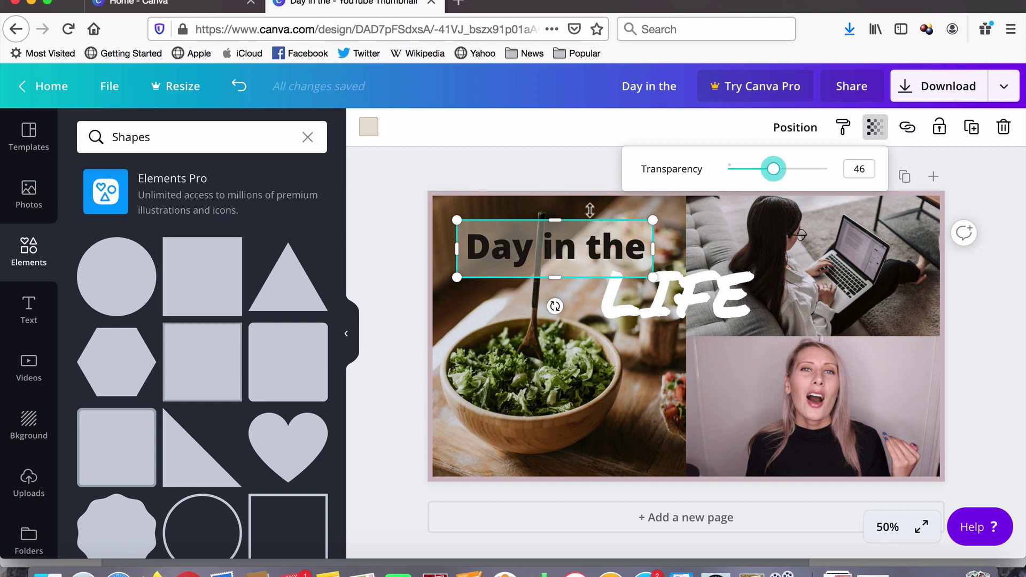
click(555, 170)
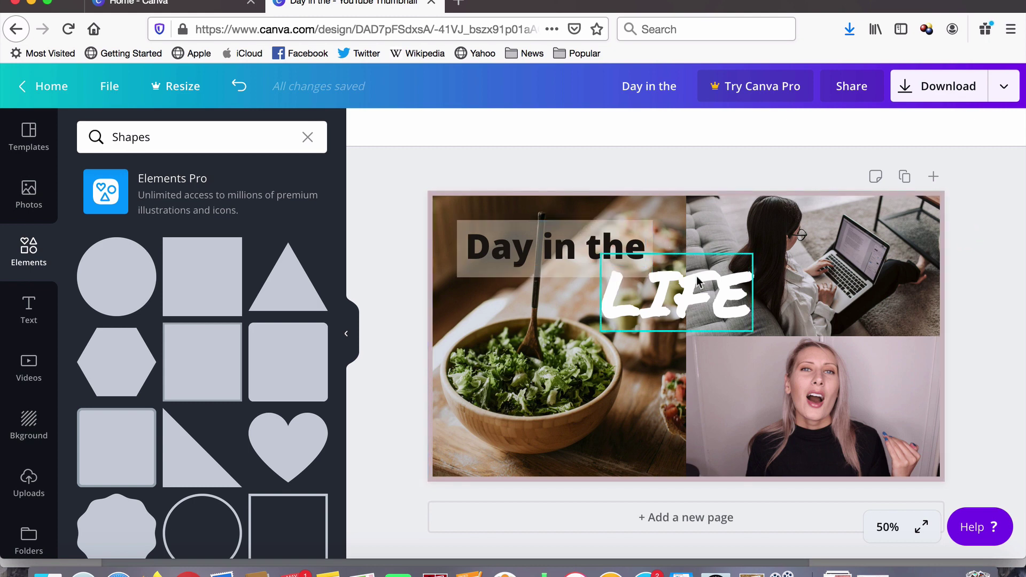
- Search the elements for "L" and add the free L-shaped photo frame with the sky and grass placeholder to the thumbnail
click(685, 310)
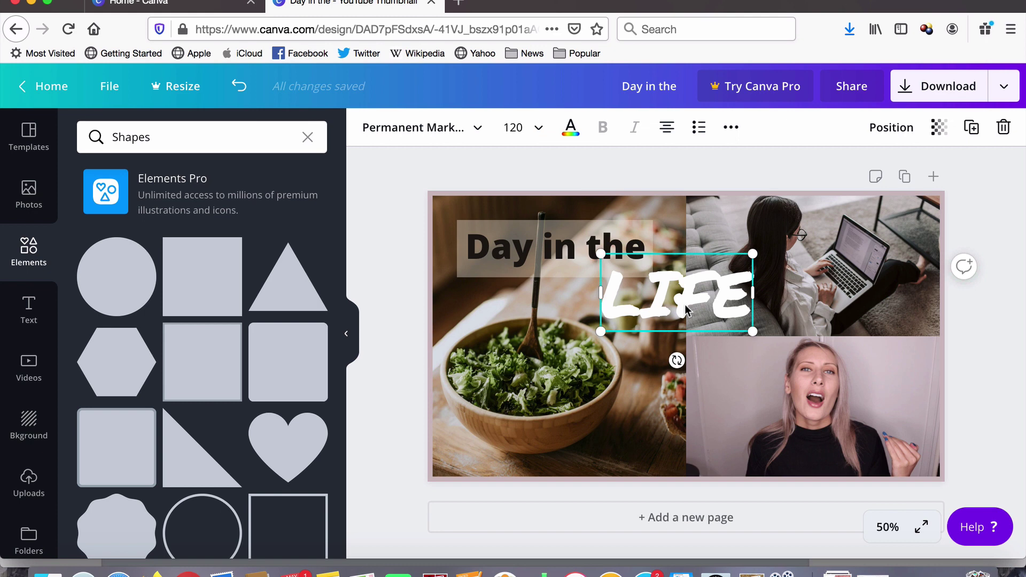
click(161, 138)
drag(158, 135, 105, 135)
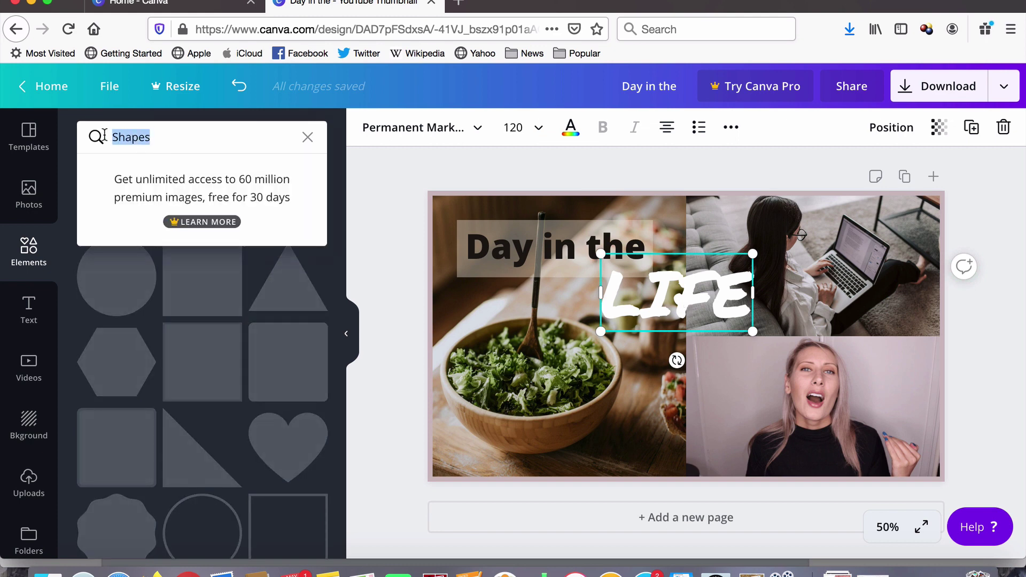
text(L)
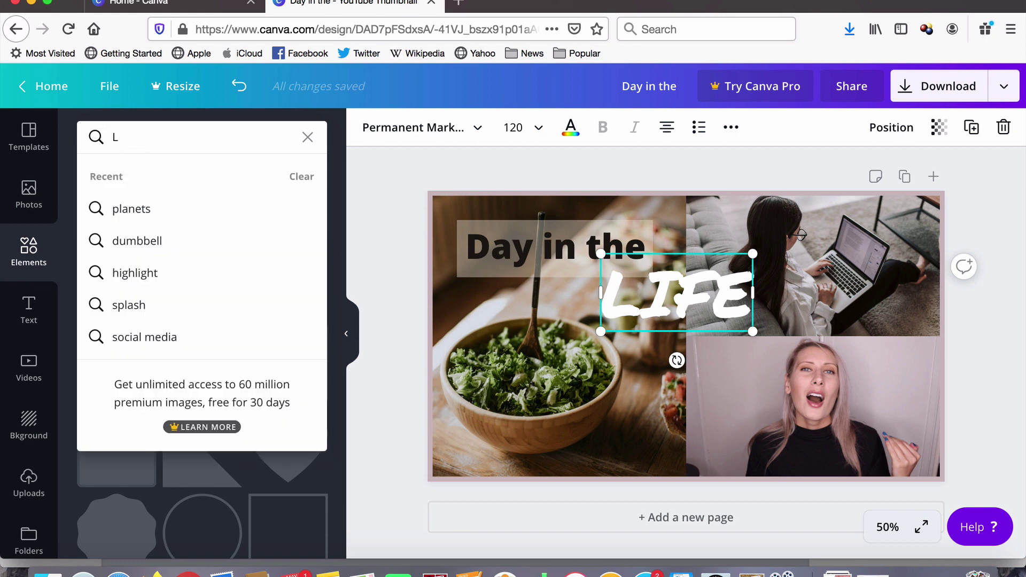
key(Return)
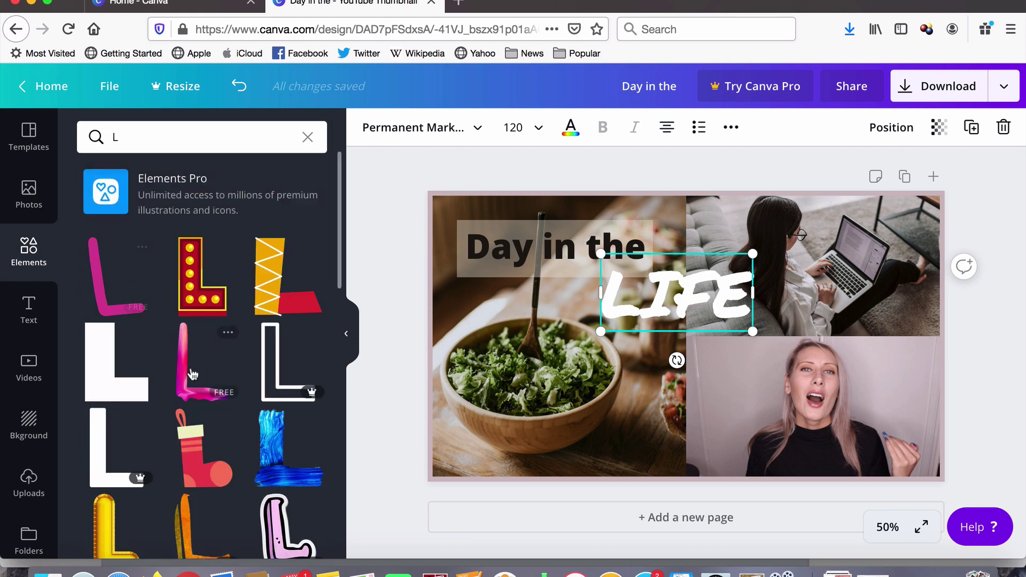
scroll(193, 374, down, 2)
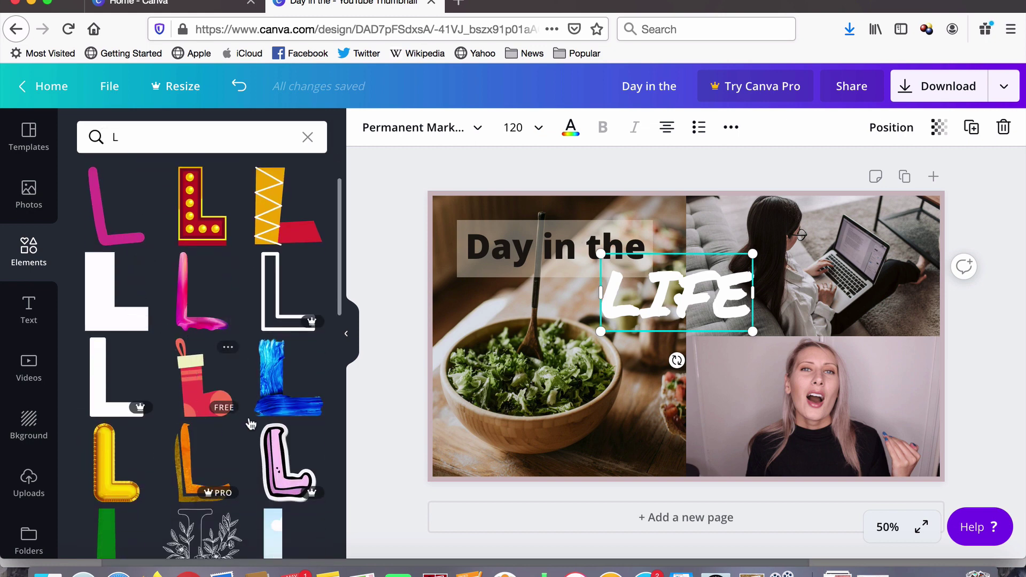
scroll(267, 406, down, 5)
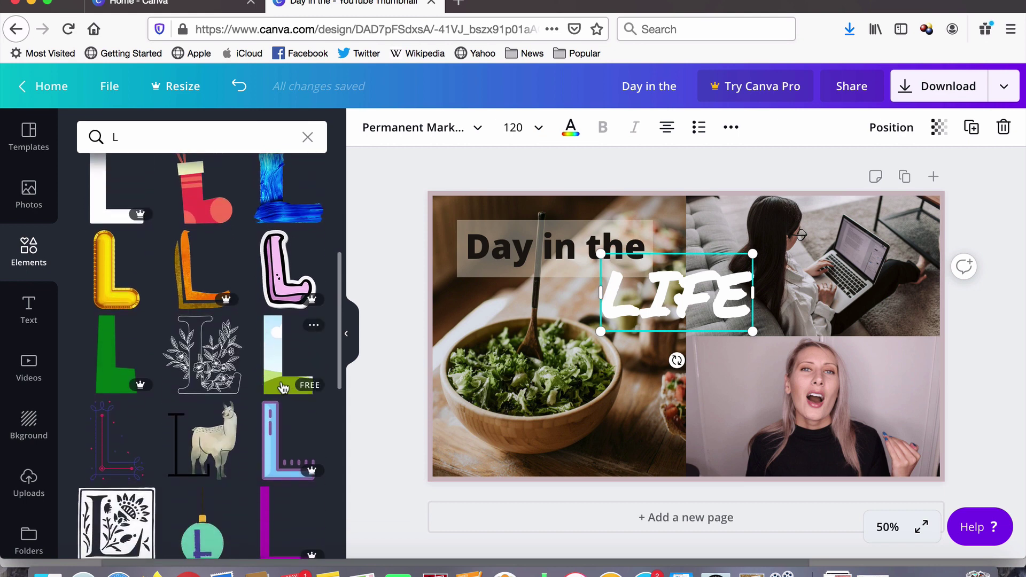
click(283, 387)
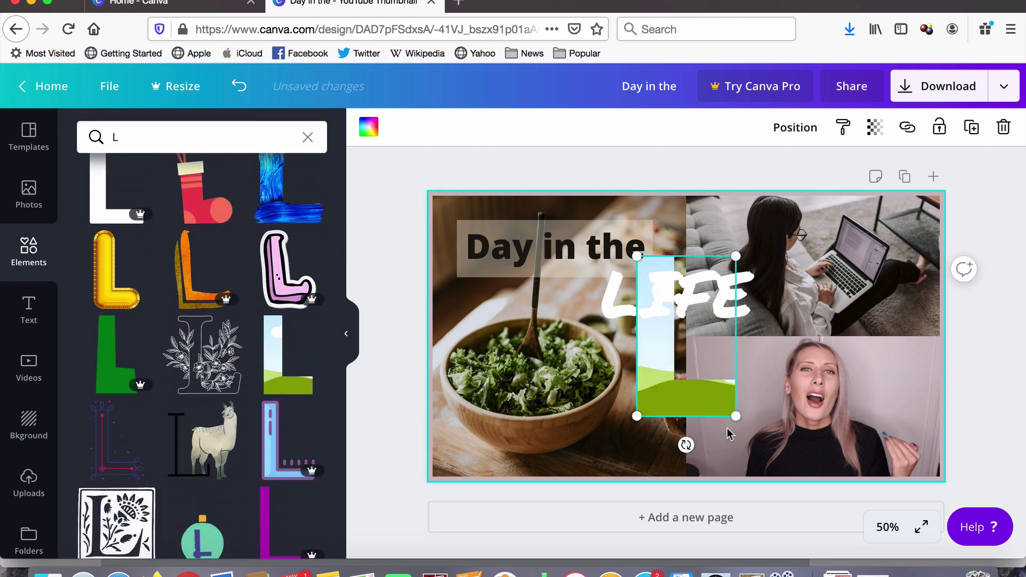
- Shrink the L-shaped photo frame to about half its size and duplicate the thumbnail page
drag(735, 415, 683, 329)
click(904, 176)
- Send the "LIFE" heading on page 1 one layer backward
click(644, 274)
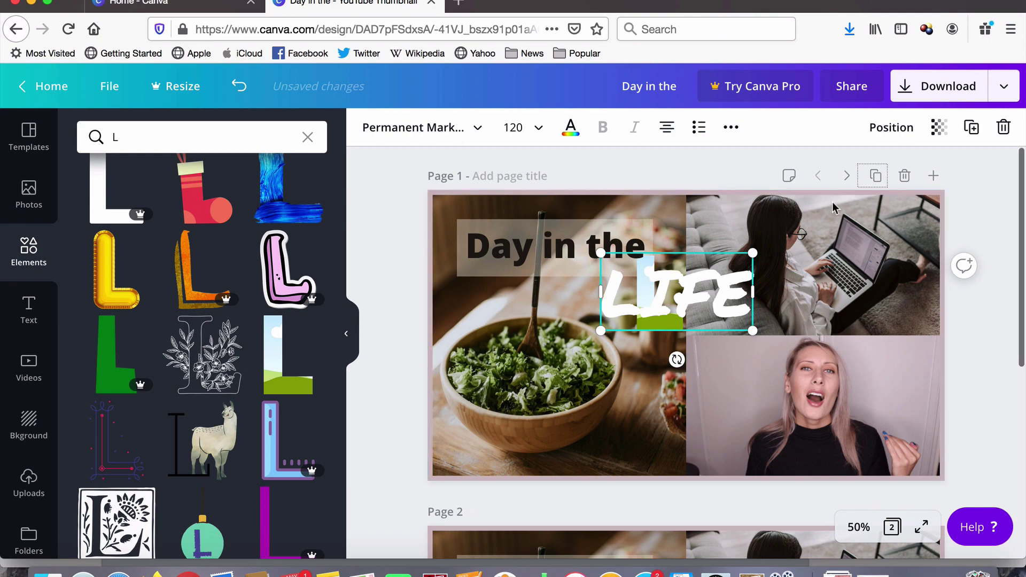
click(885, 128)
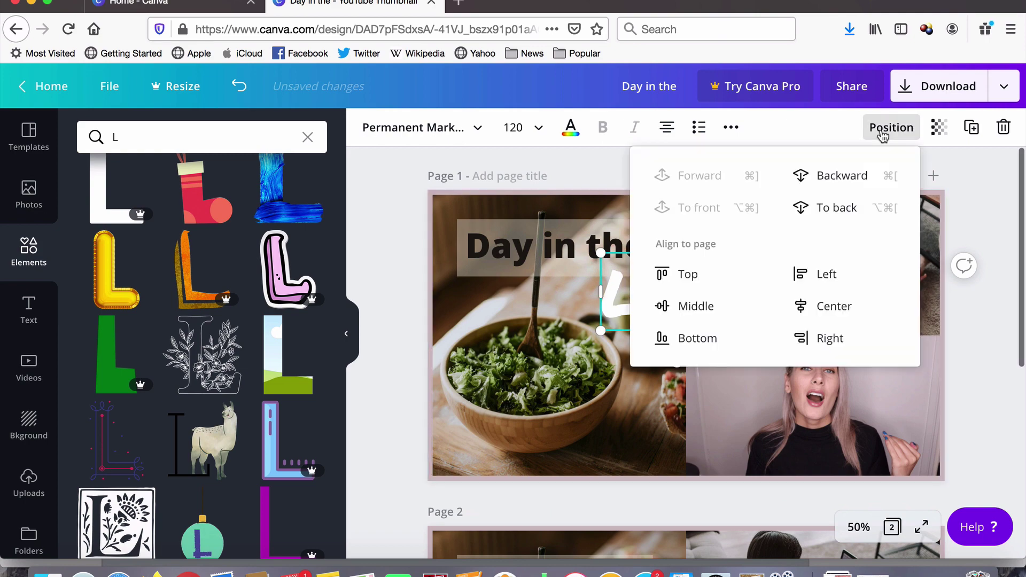
click(841, 177)
click(607, 167)
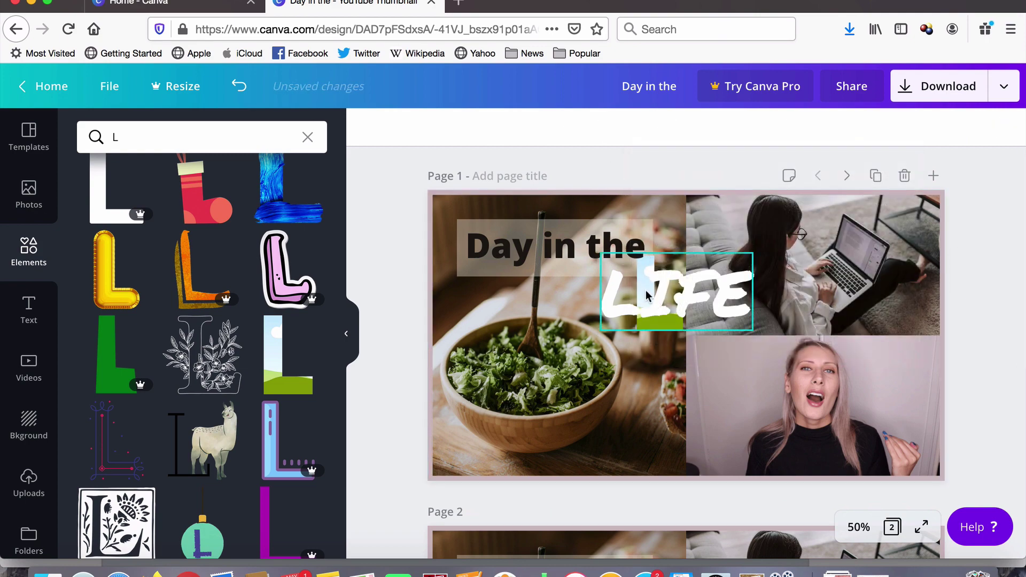
- On page 2, delete the "LIFE" text heading and move the L frame just below the end of "Day in the"
scroll(646, 296, down, 5)
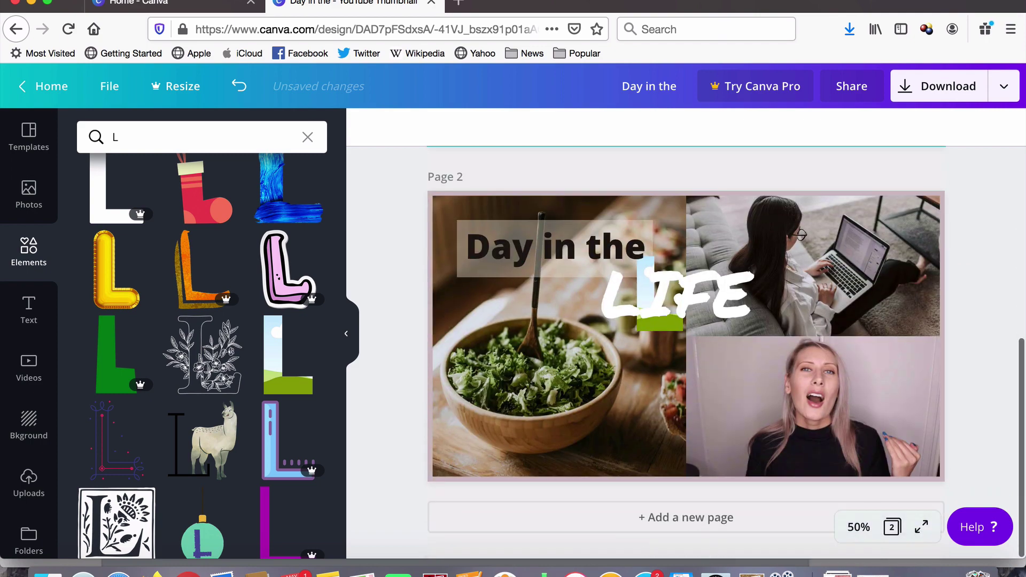
click(667, 303)
key(BackSpace)
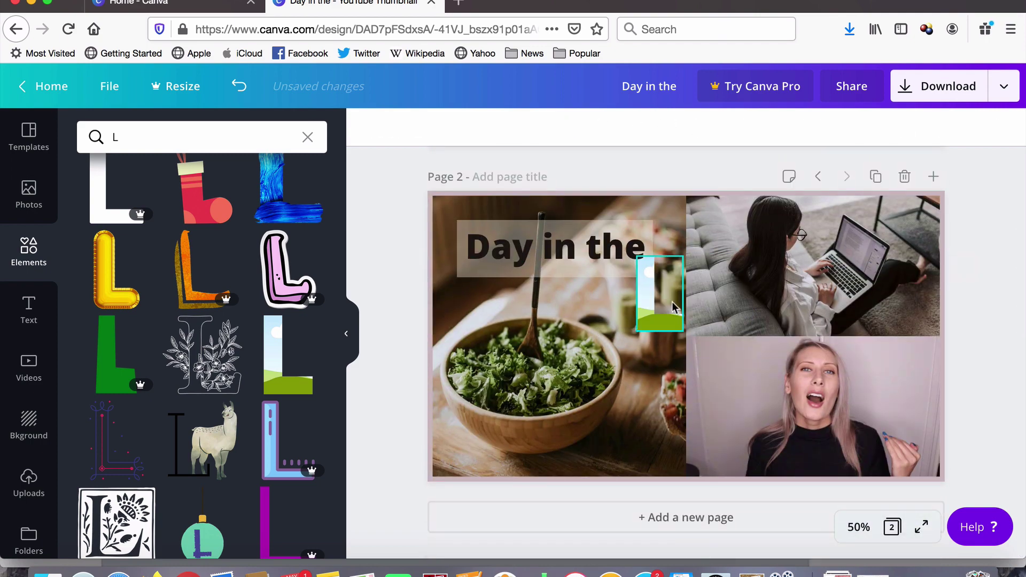
click(660, 325)
drag(660, 325, 640, 334)
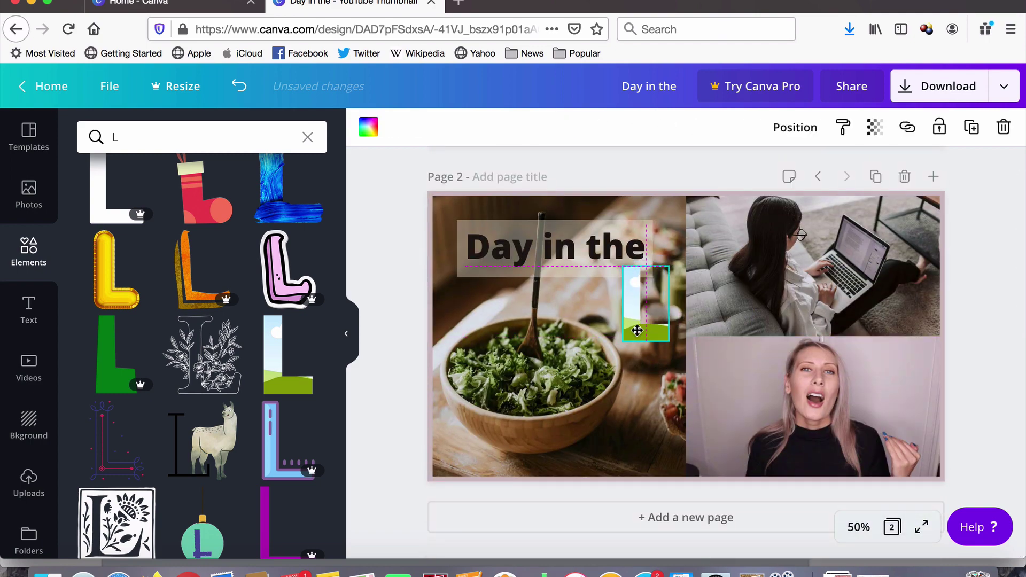
- Search the elements for "I" and add the I-shaped photo frame with the sky and grass placeholder to page 2
click(133, 140)
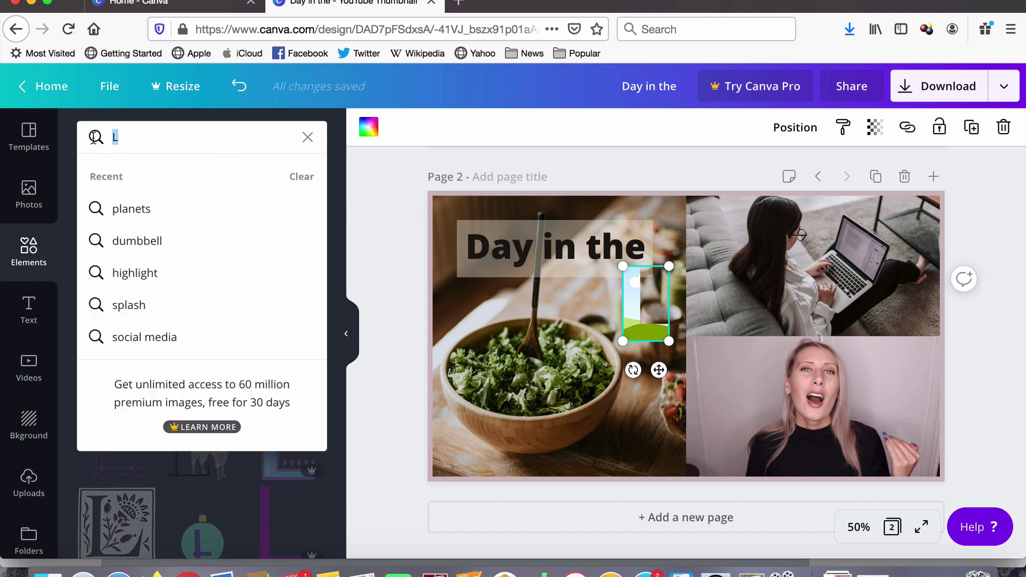
text(l)
key(Return)
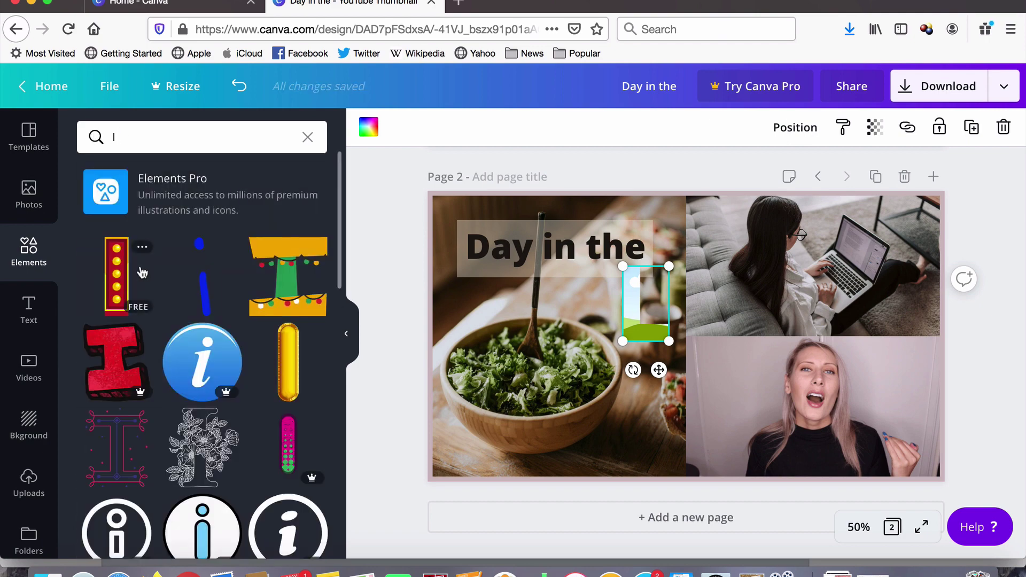
scroll(136, 271, down, 5)
click(132, 271)
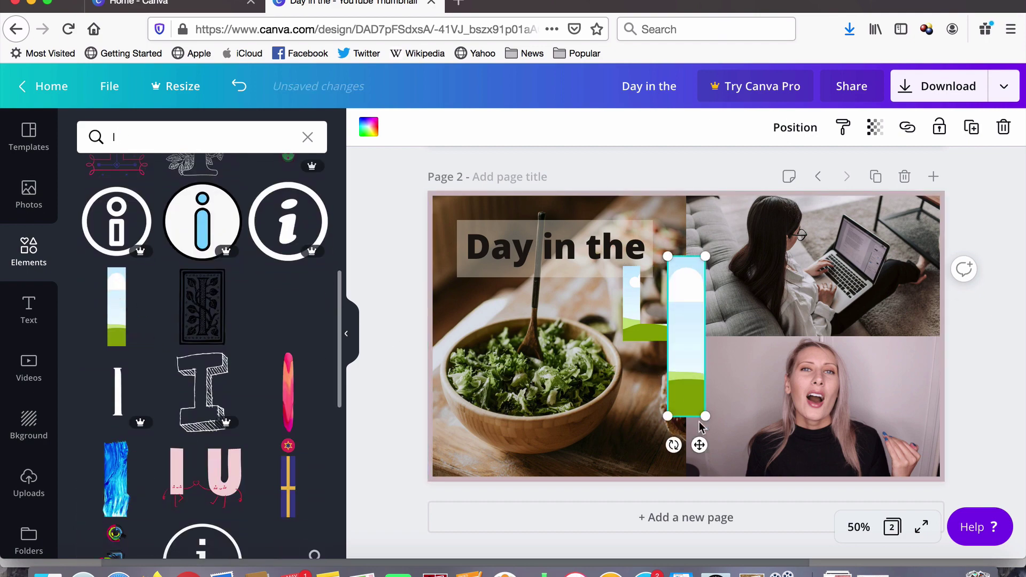
- Shrink the I frame to the height of the L frame and line it up directly after the L
drag(698, 412, 676, 337)
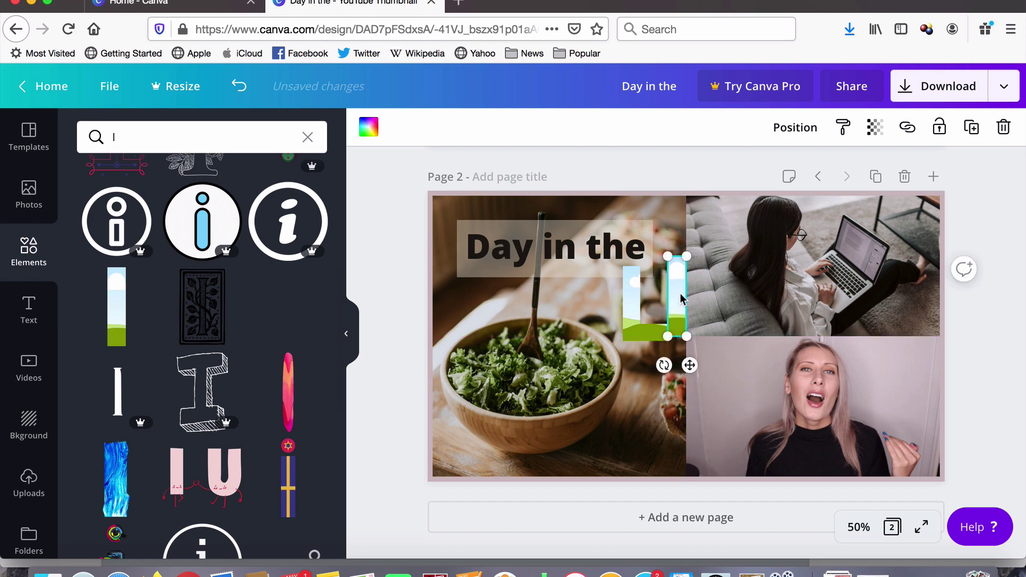
drag(680, 298, 693, 302)
drag(693, 301, 693, 304)
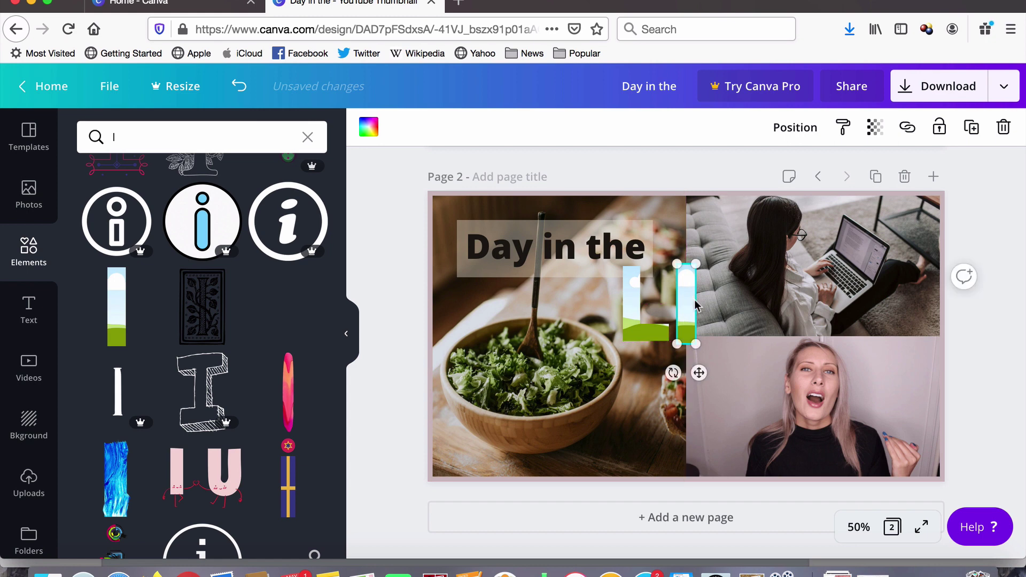
drag(693, 267, 693, 269)
drag(676, 345, 676, 341)
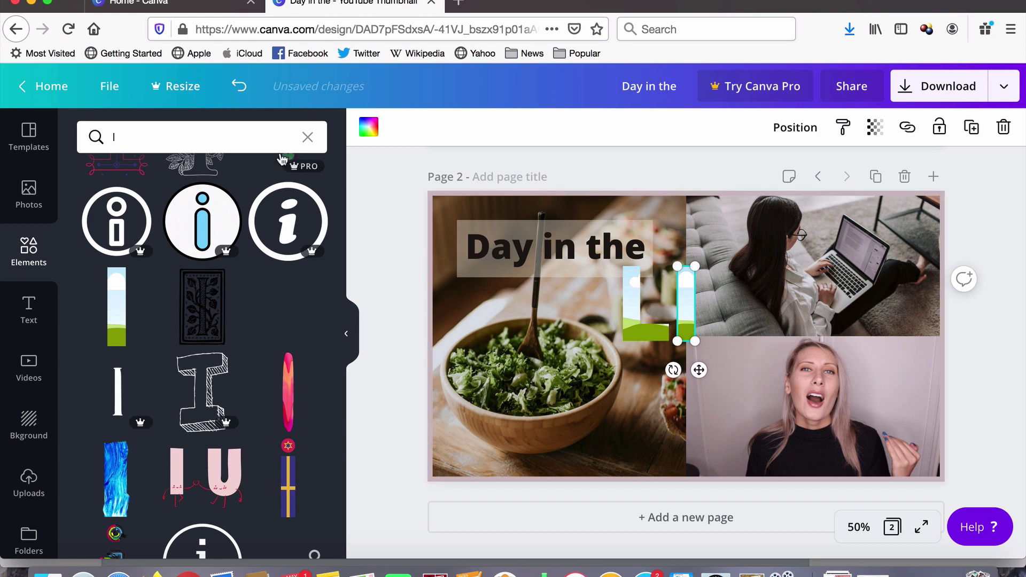
- Search the elements for "F" and add the F-shaped photo frame with the sky and grass placeholder
click(176, 135)
text(F)
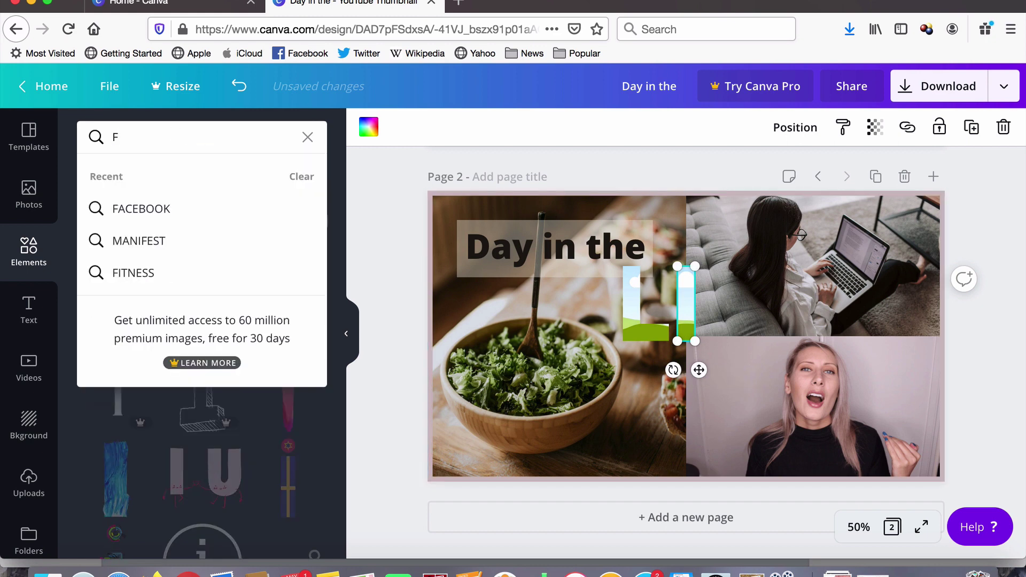
key(Return)
scroll(171, 300, down, 3)
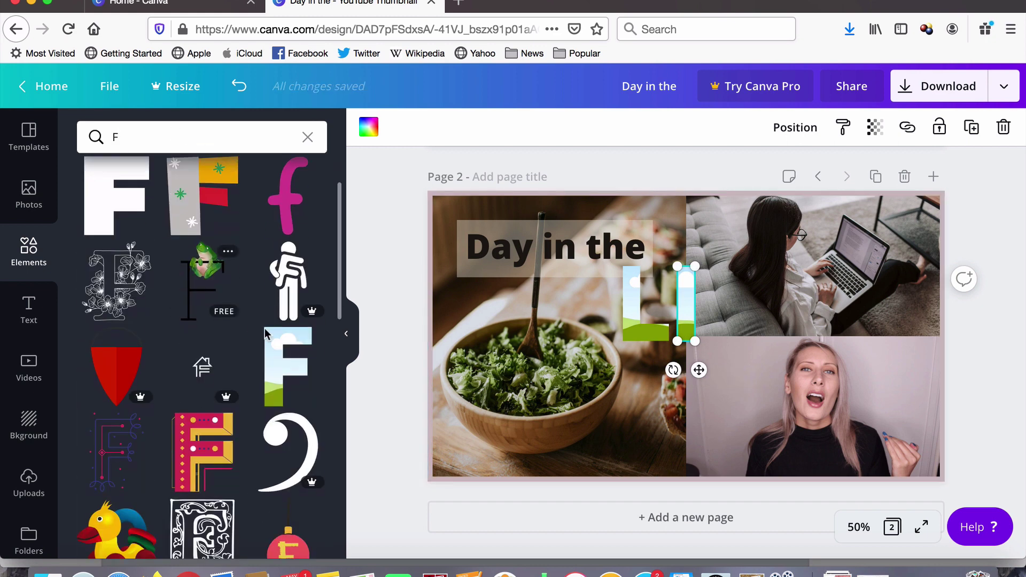
click(267, 334)
- Shrink the F frame to match the other letters' height and align it directly after the I
drag(734, 417, 675, 342)
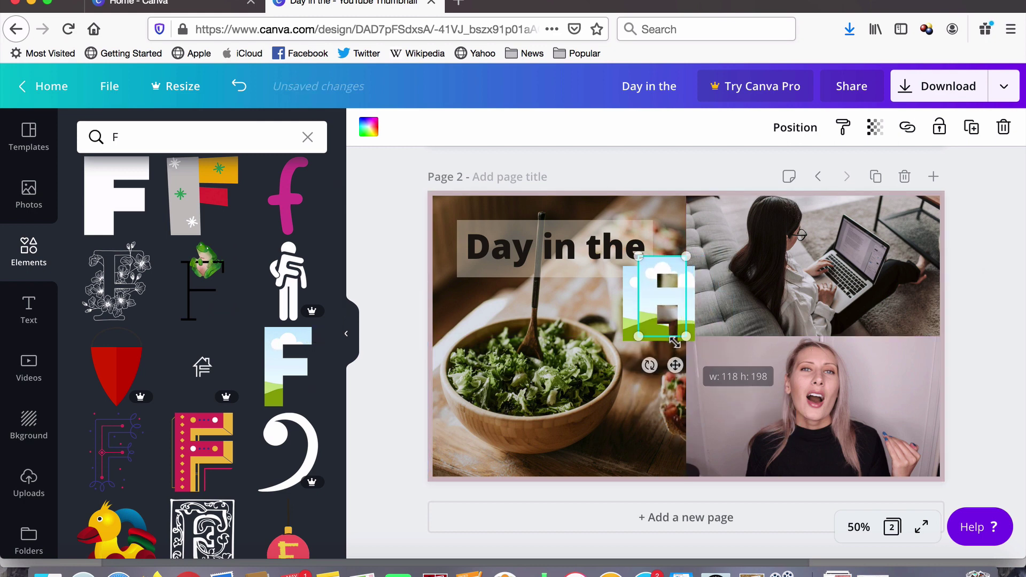
drag(654, 290, 724, 300)
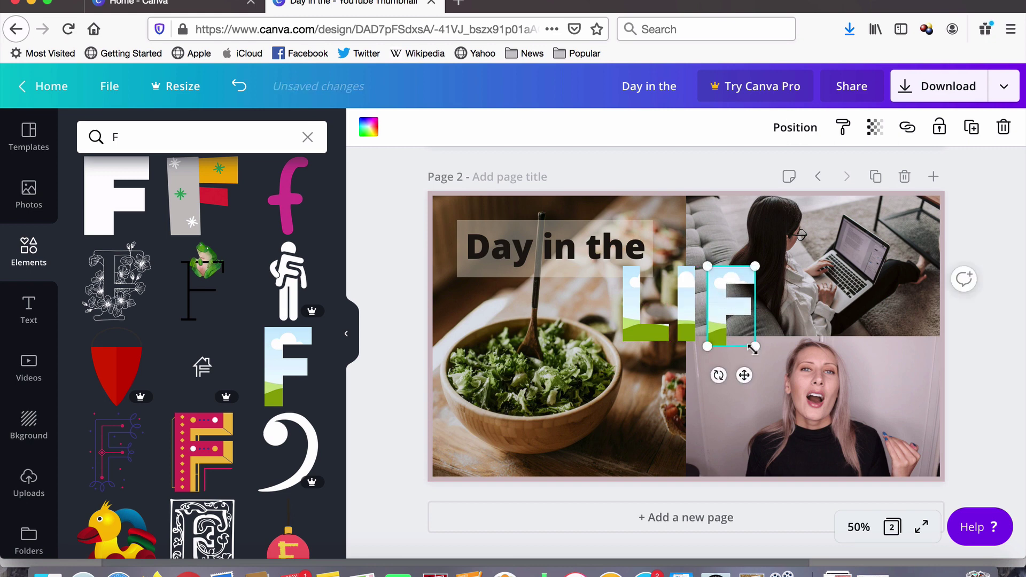
drag(753, 348, 752, 340)
- Search the elements for "E" and add the free E-shaped photo frame with the sky and grass placeholder
click(163, 131)
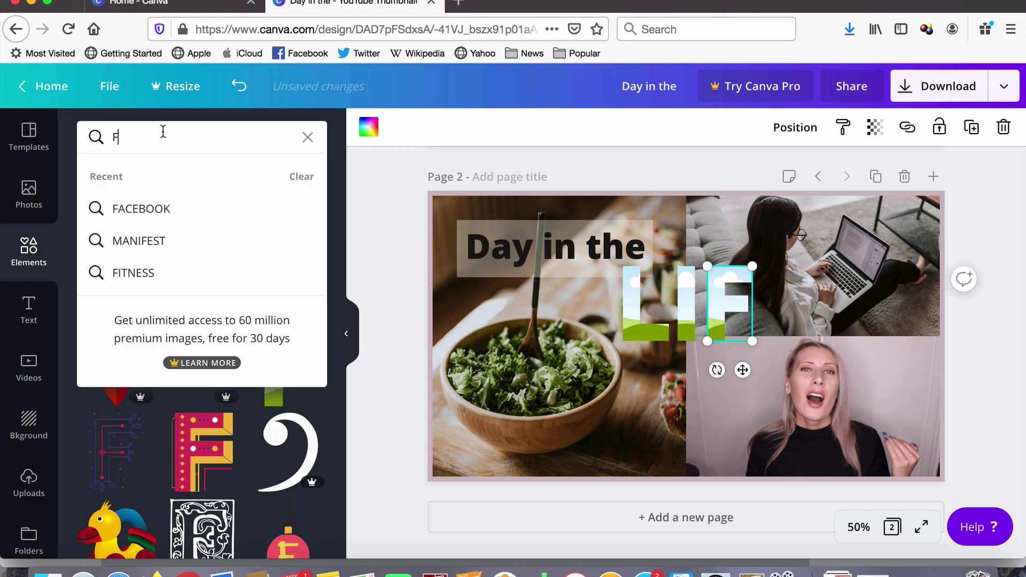
drag(163, 131, 88, 133)
text(E)
key(Return)
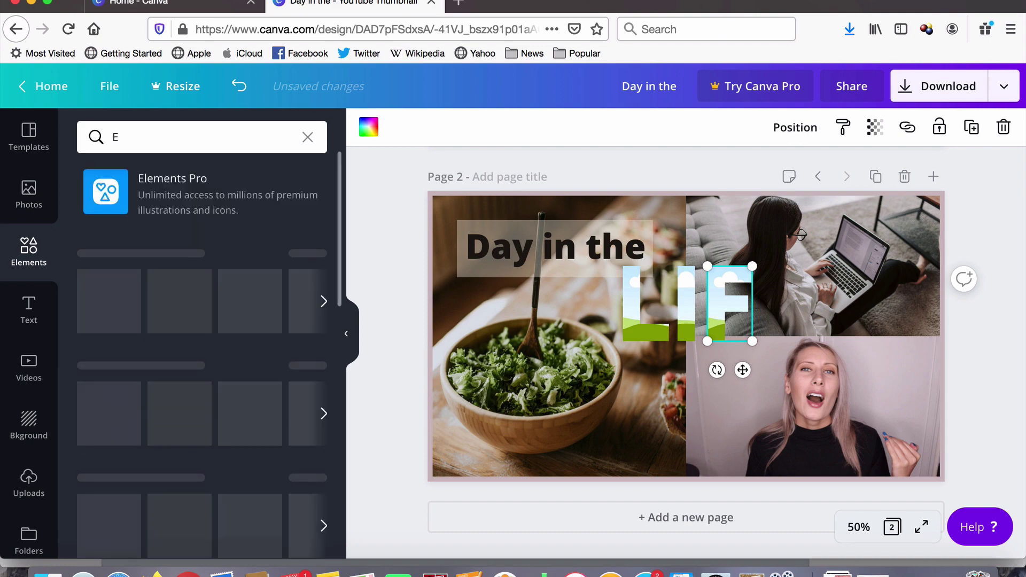
scroll(186, 424, down, 4)
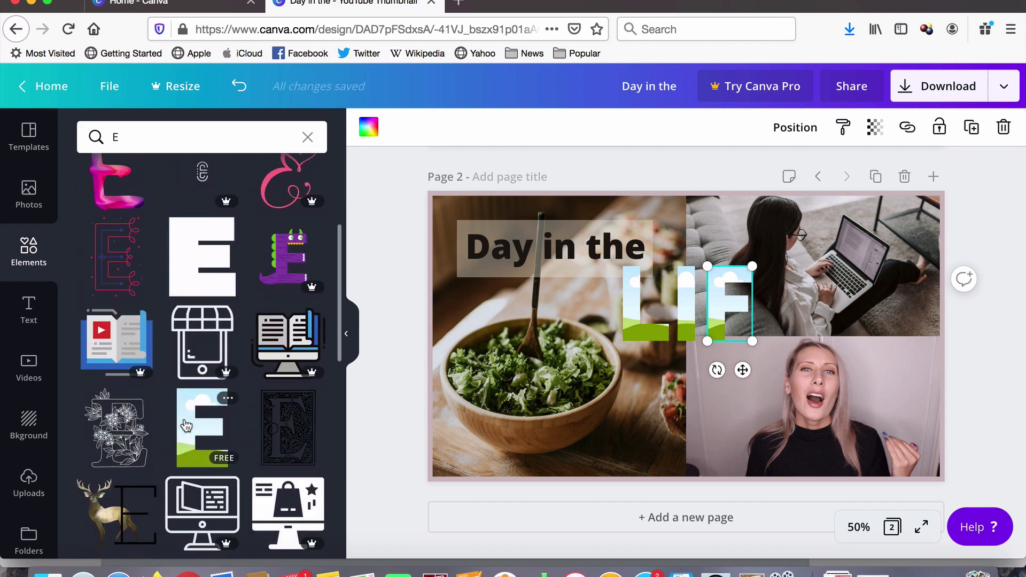
drag(186, 425, 685, 335)
- Shrink the E frame to match the other letters' height and place it after the F to complete "LIFE"
drag(731, 424, 684, 331)
drag(656, 291, 780, 297)
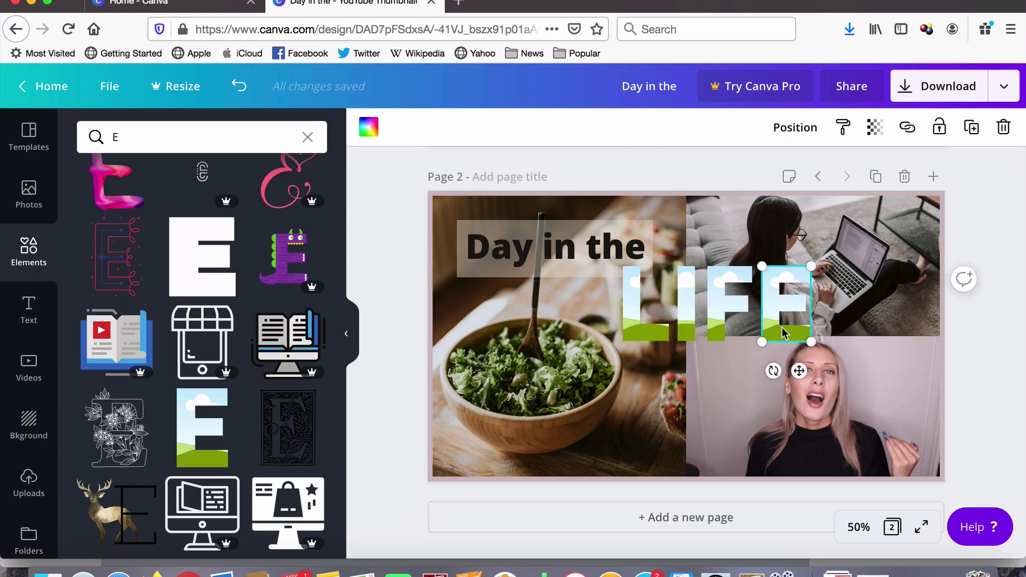
drag(809, 341, 809, 339)
click(984, 388)
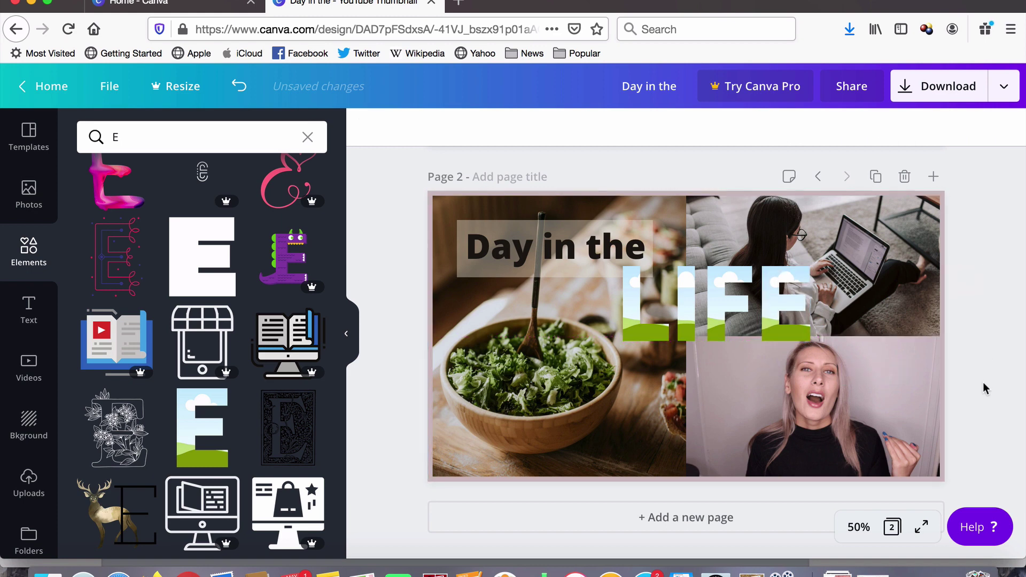
- Shift the four "LIFE" letter frames left on the thumbnail as one temporary group, ungrouping them once placed
drag(882, 336, 618, 292)
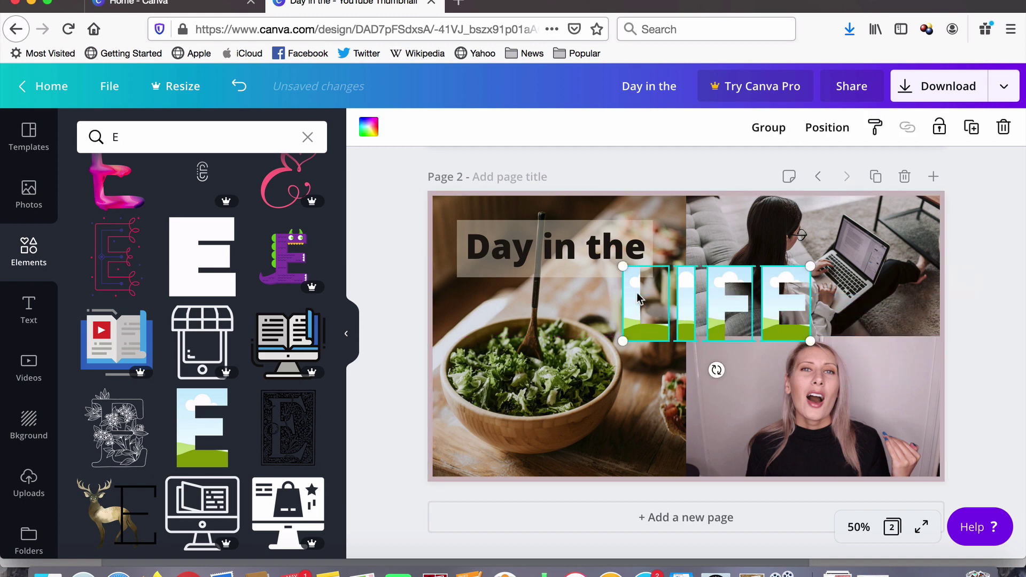
click(767, 129)
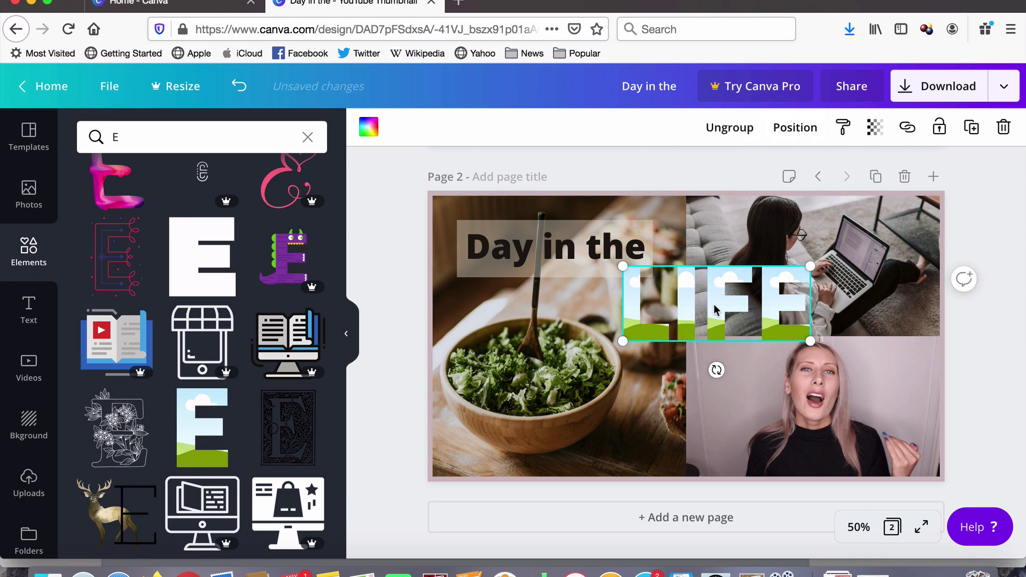
drag(711, 307, 674, 311)
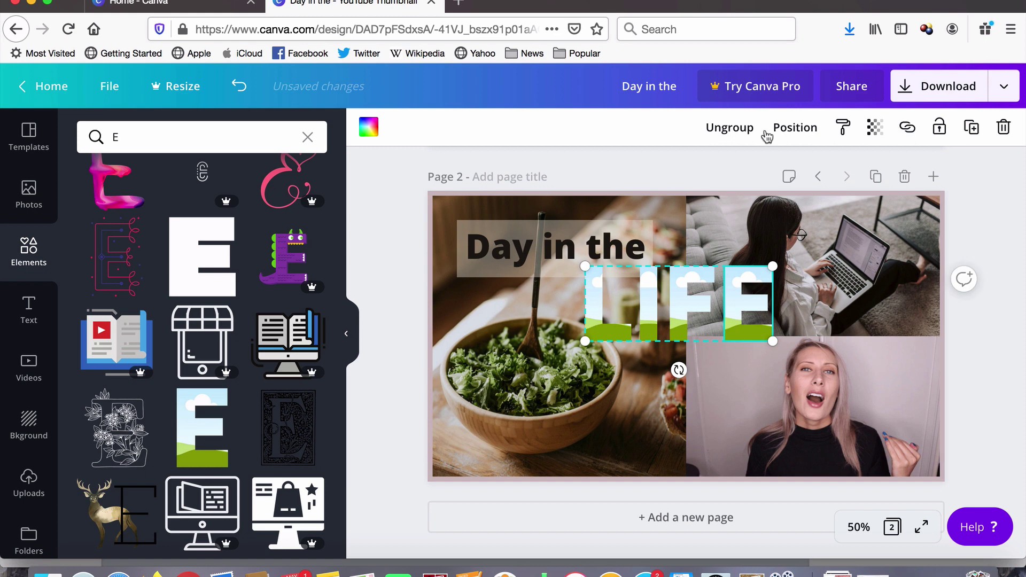
click(747, 130)
click(987, 235)
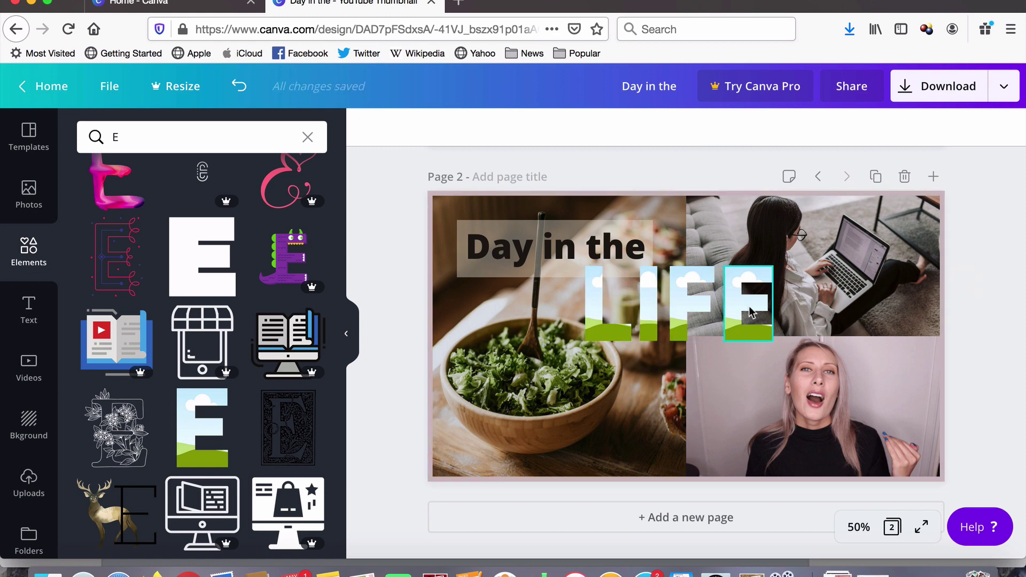
- Browse the stock photos for an image suited to filling the "LIFE" letter frames
click(31, 188)
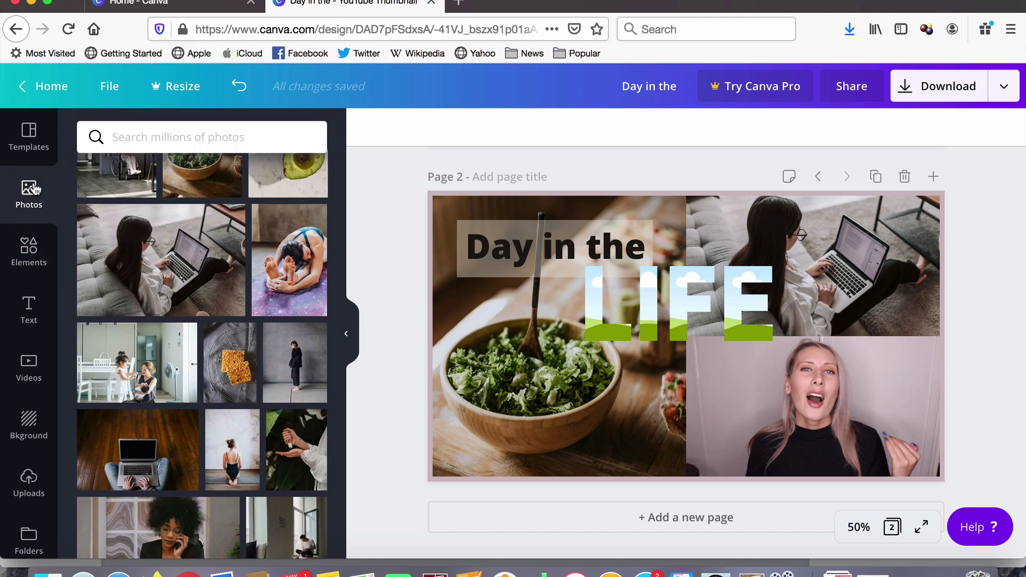
scroll(165, 358, down, 5)
scroll(164, 358, down, 10)
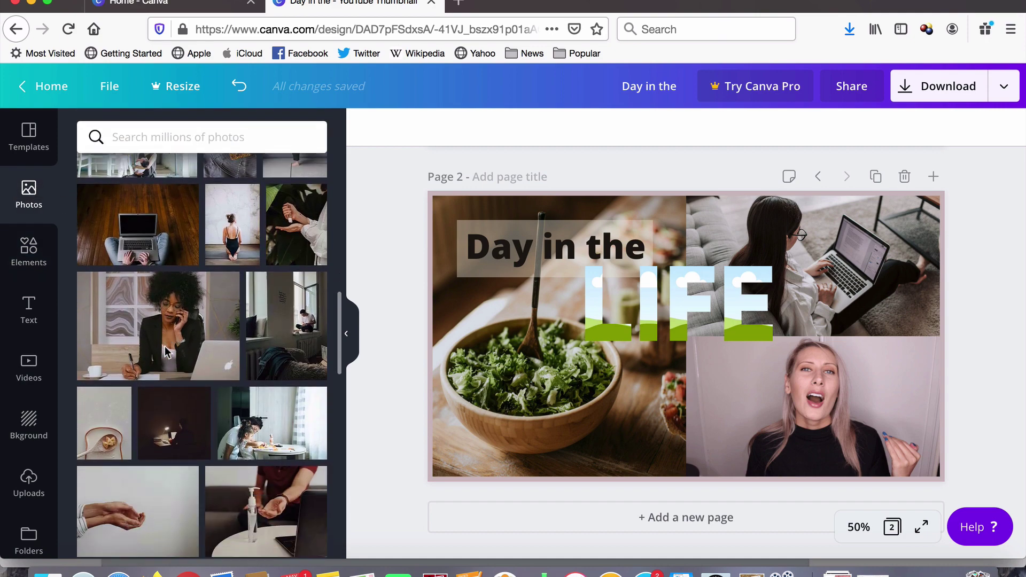
scroll(166, 352, down, 15)
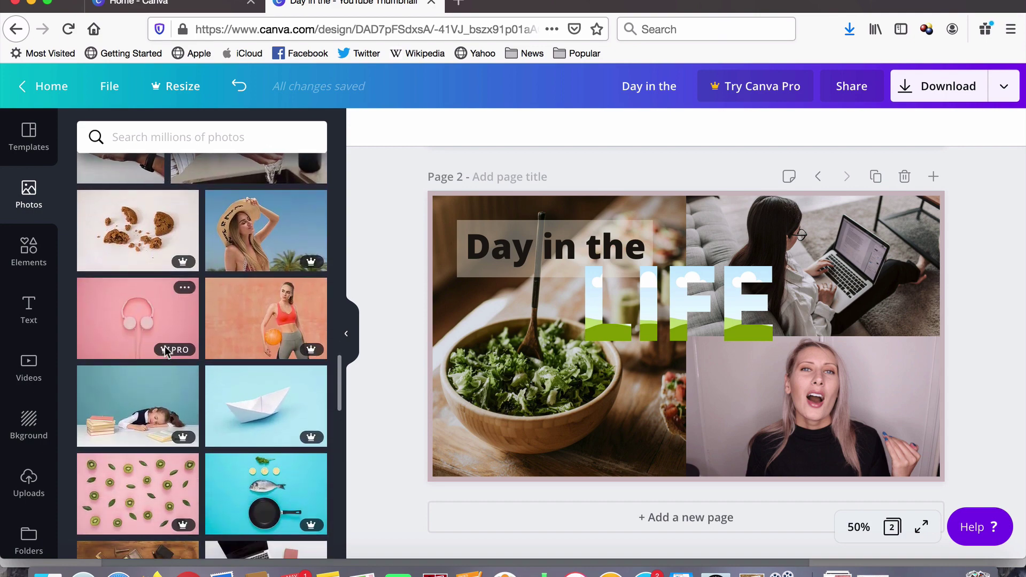
scroll(166, 353, up, 3)
scroll(166, 353, down, 3)
scroll(166, 352, down, 12)
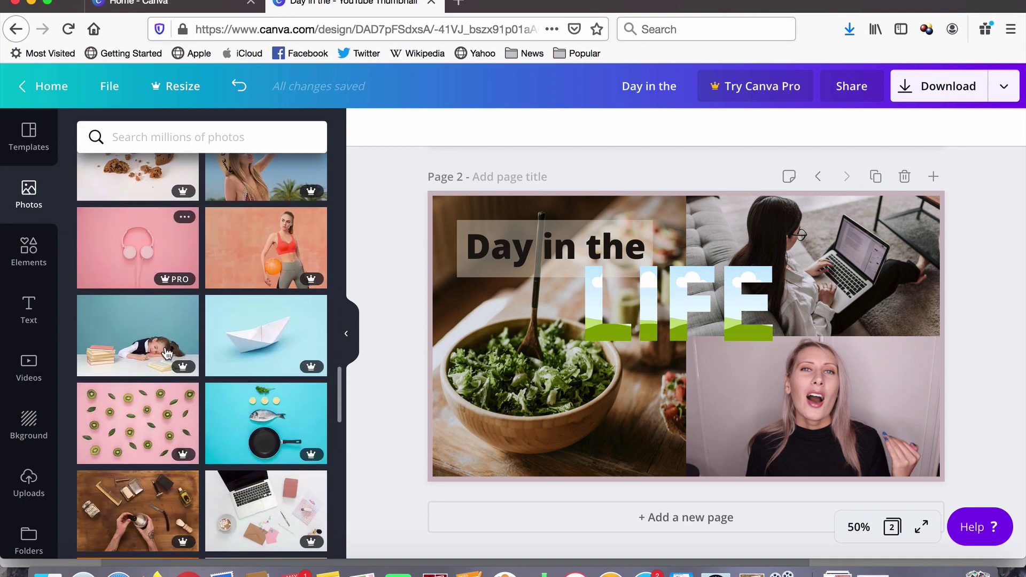
scroll(166, 352, down, 5)
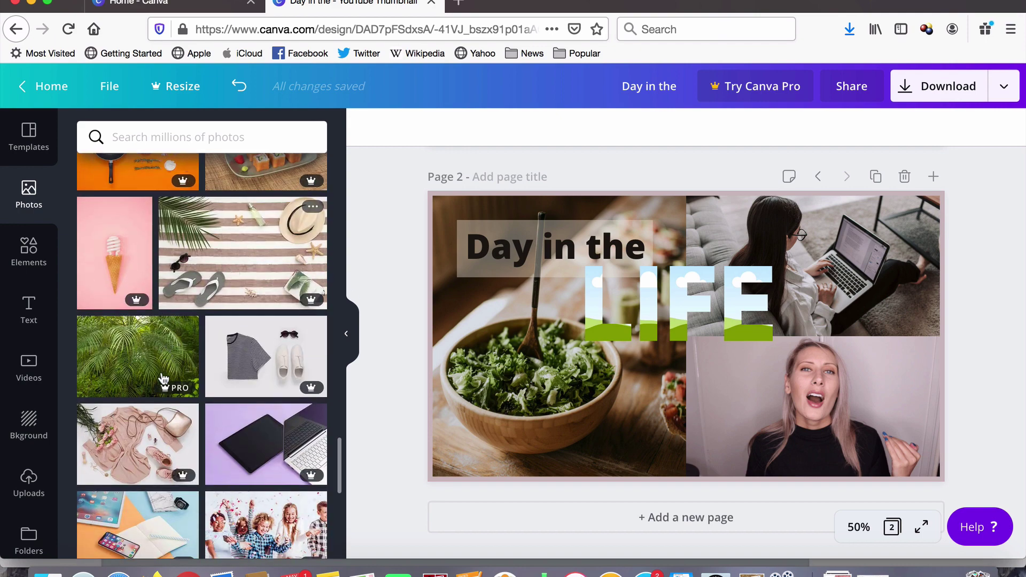
scroll(241, 410, down, 2)
scroll(241, 410, down, 3)
scroll(214, 385, up, 5)
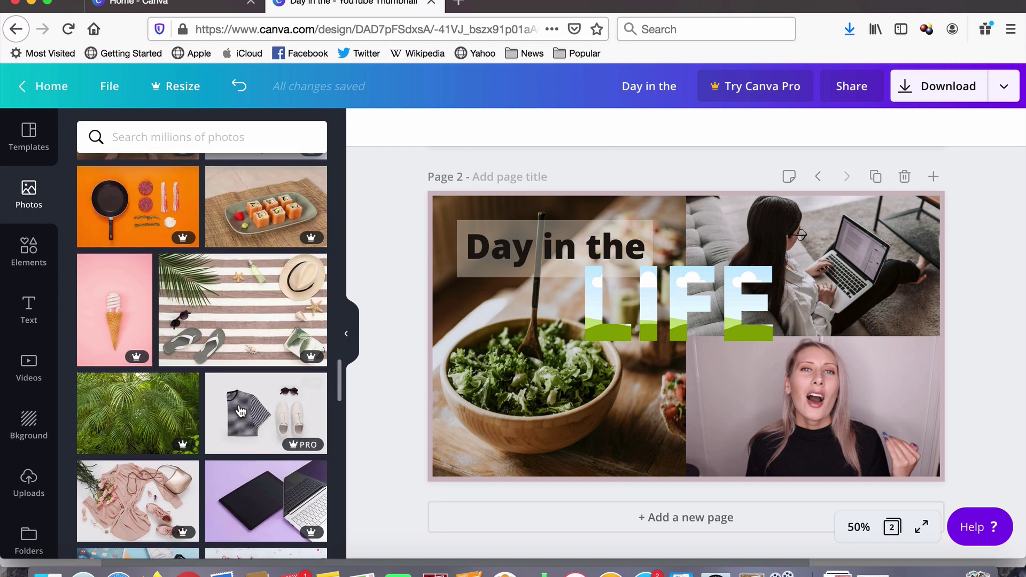
scroll(176, 374, up, 10)
- Search the photos for "TREES" and fill each of the four "LIFE" letter frames with the misty pine forest photo
click(191, 135)
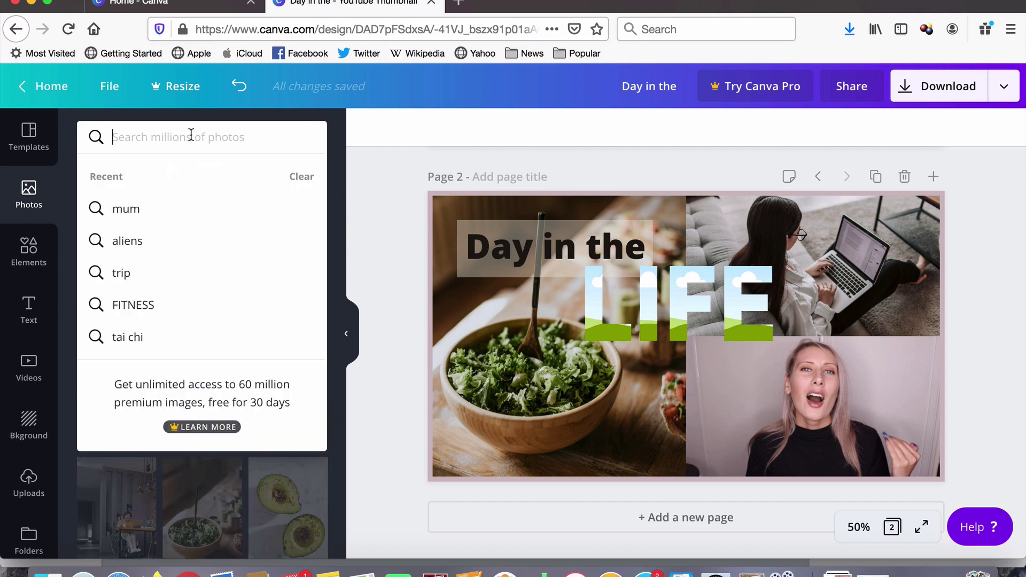
text(TREES)
key(Return)
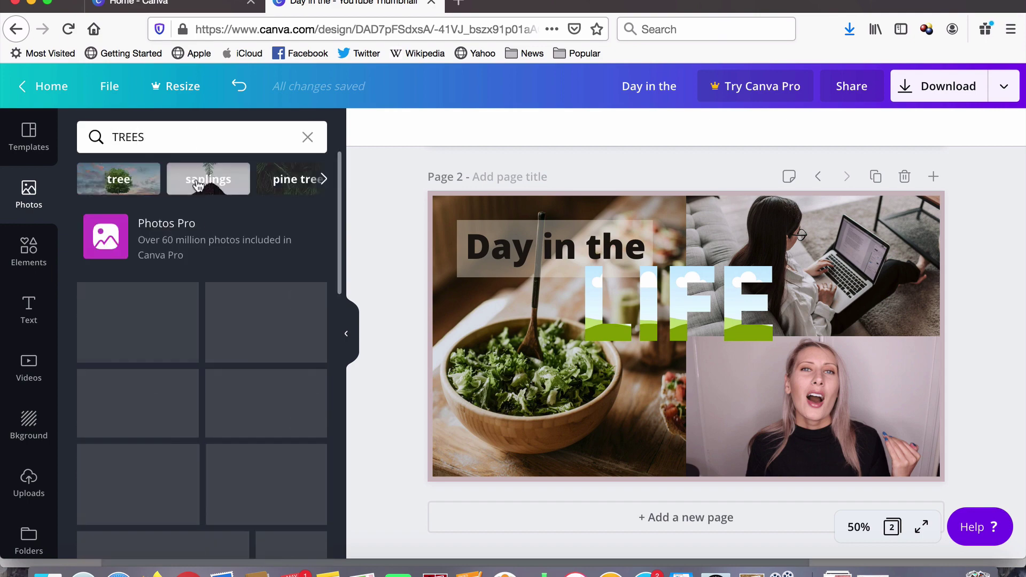
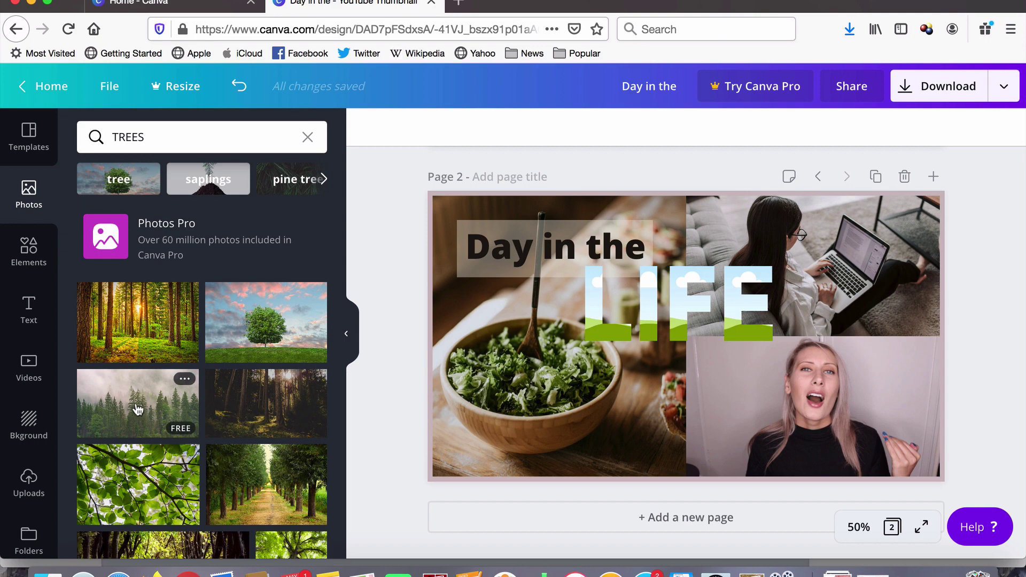
drag(328, 389, 598, 306)
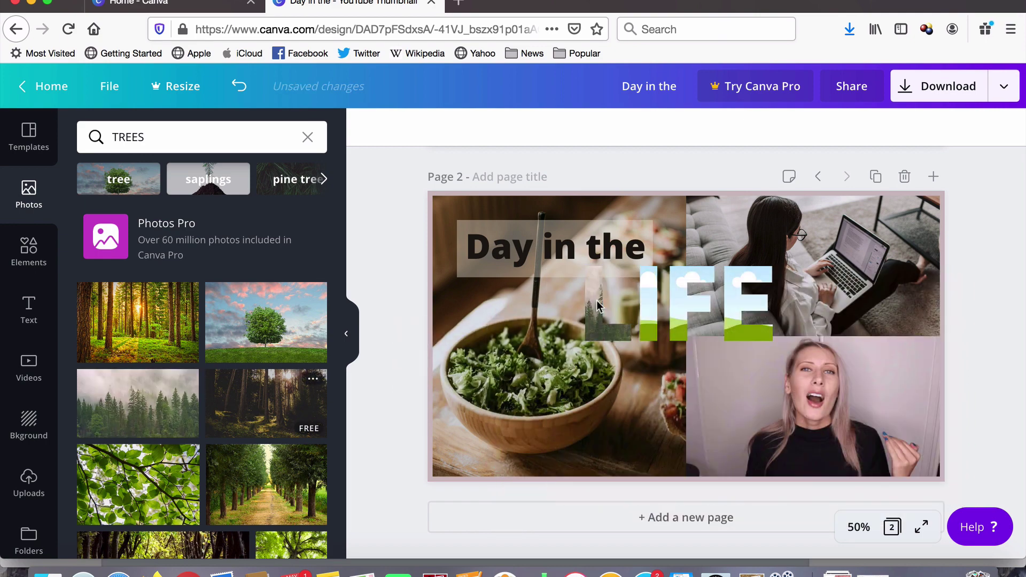
drag(155, 403, 649, 294)
drag(133, 395, 678, 293)
drag(138, 403, 733, 295)
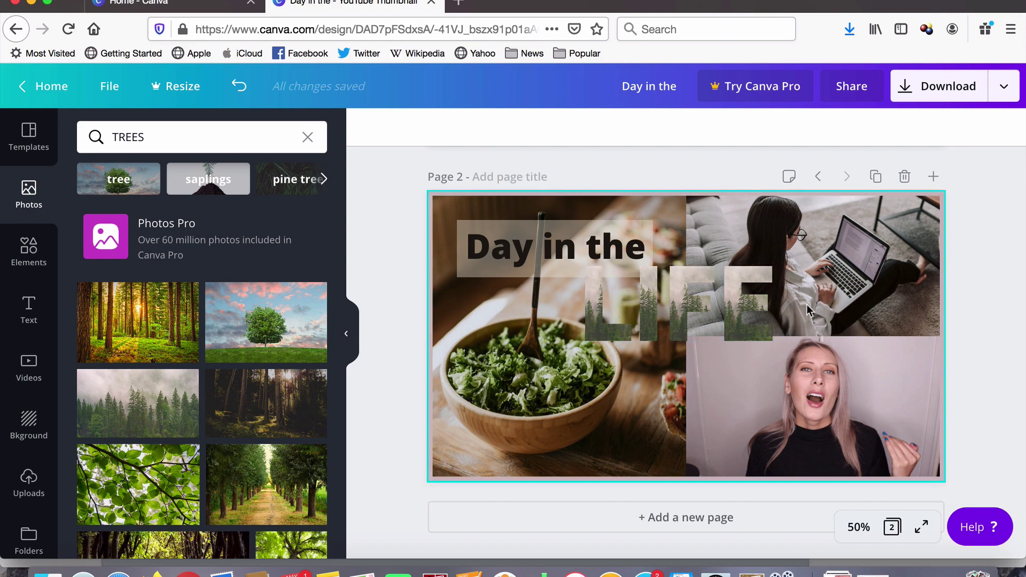
- Duplicate the beige rectangle behind "Day in the", place the copy over the "LIFE" frames and extend its height to cover them
click(612, 221)
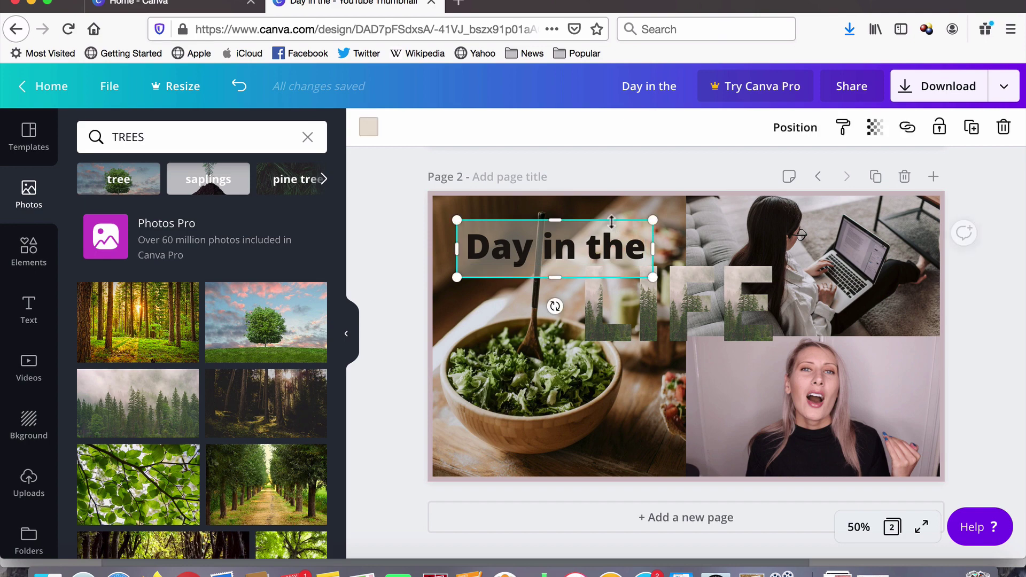
click(972, 129)
drag(619, 248, 715, 277)
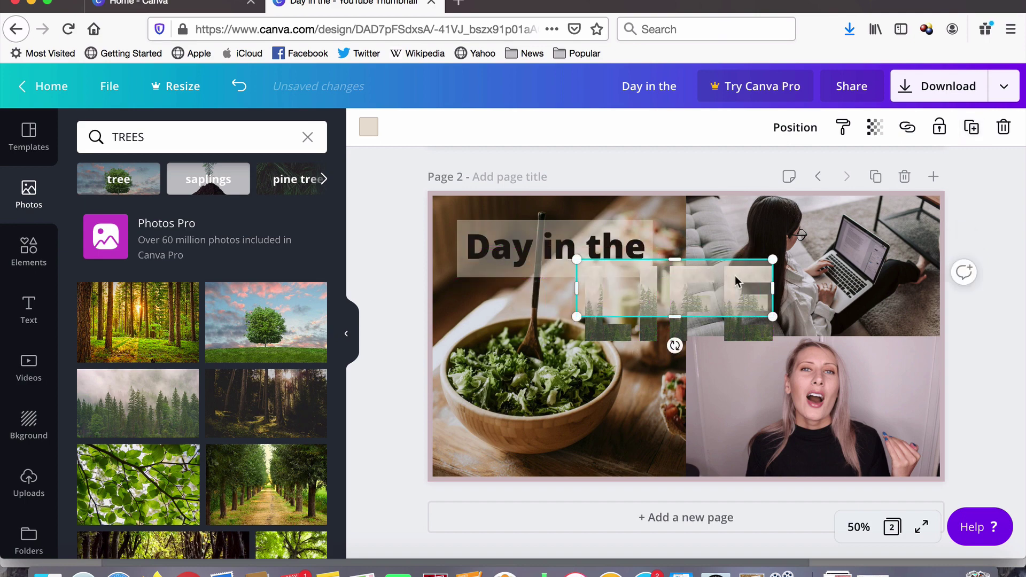
drag(668, 319, 668, 349)
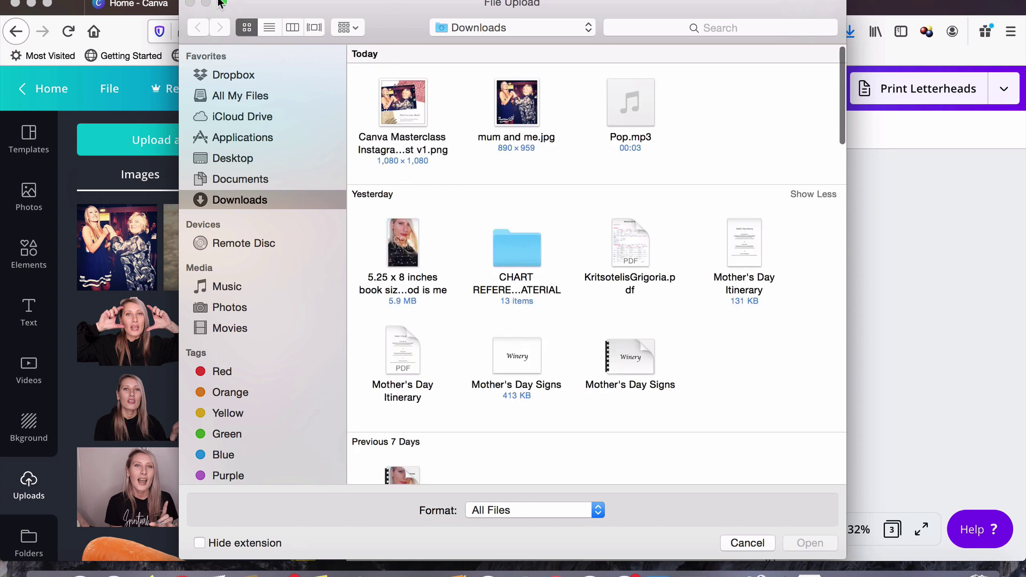
- Cancel the file upload and fill the round frame on page 2 with the uploaded hand-on-chest portrait
click(745, 543)
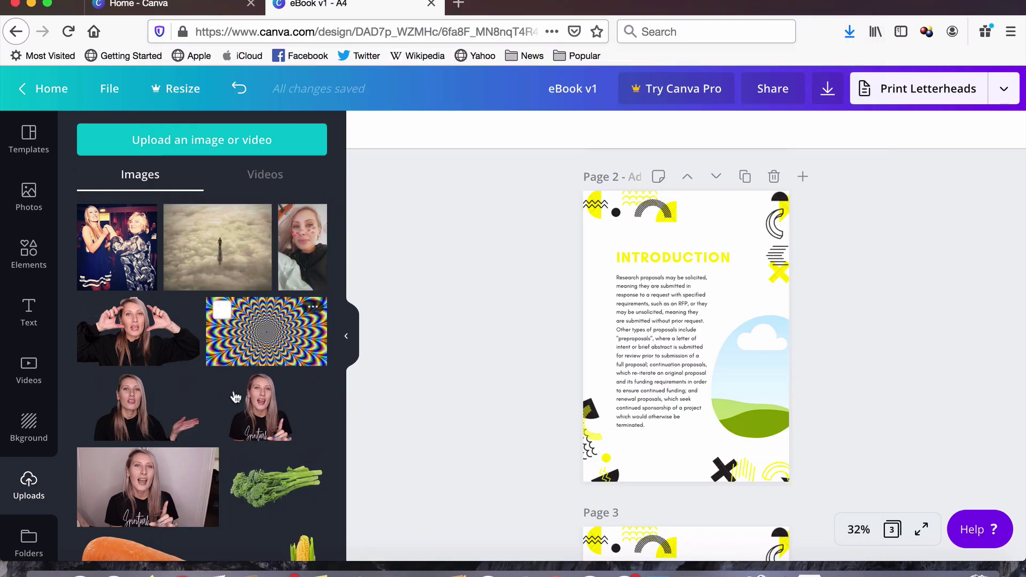
scroll(235, 441, down, 10)
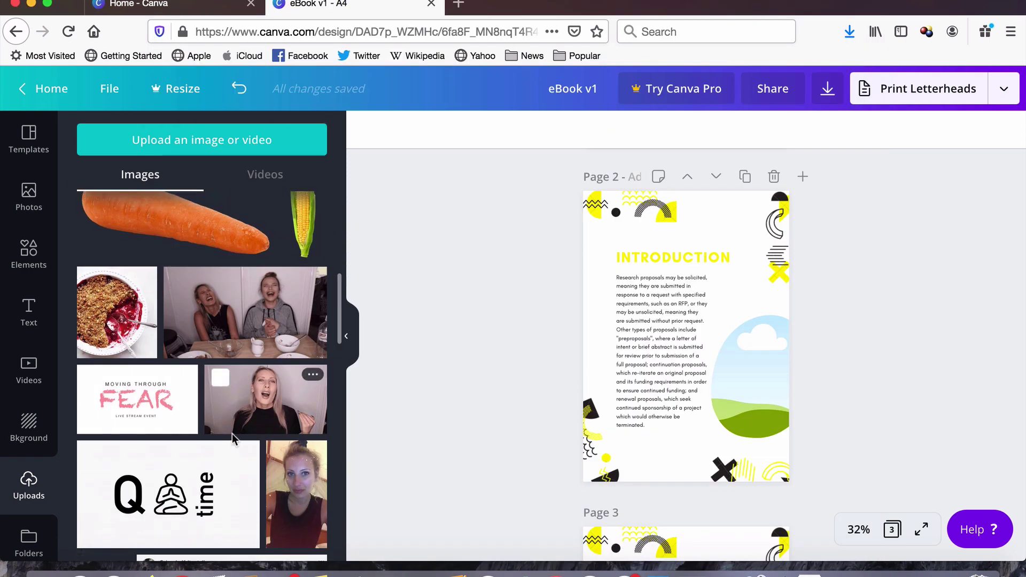
scroll(232, 439, down, 5)
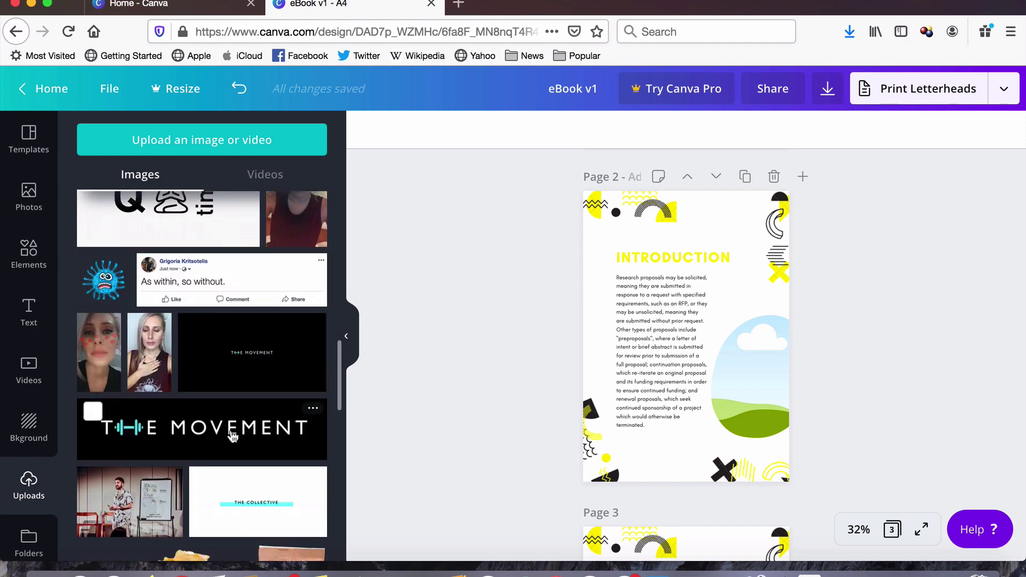
scroll(232, 435, down, 1)
drag(154, 333, 761, 376)
- Replace the round frame's photo on page 2 with the uploaded light-background portrait of the woman in a black top, keeping its default crop
scroll(160, 409, down, 10)
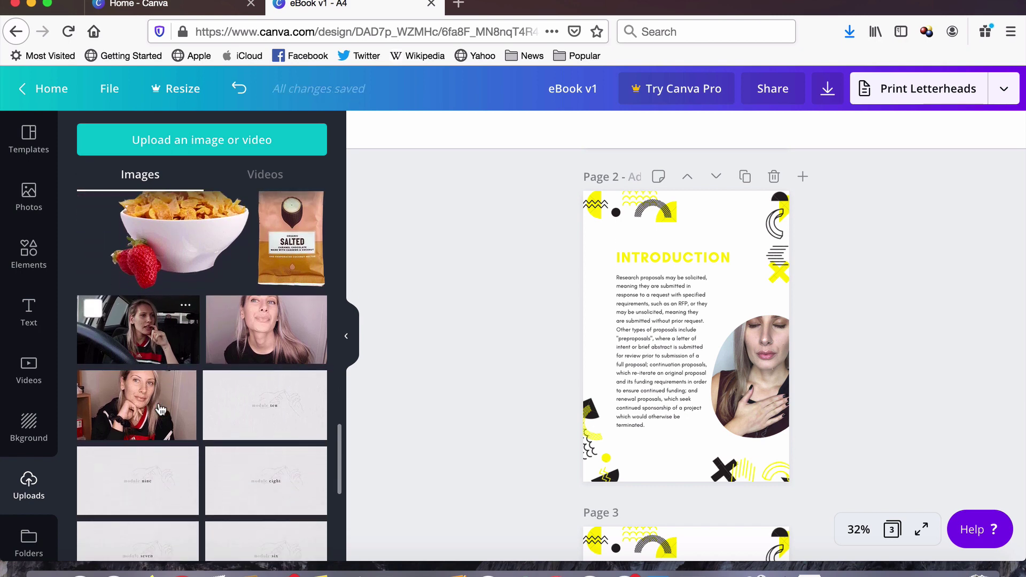
drag(265, 329, 765, 373)
double_click(761, 375)
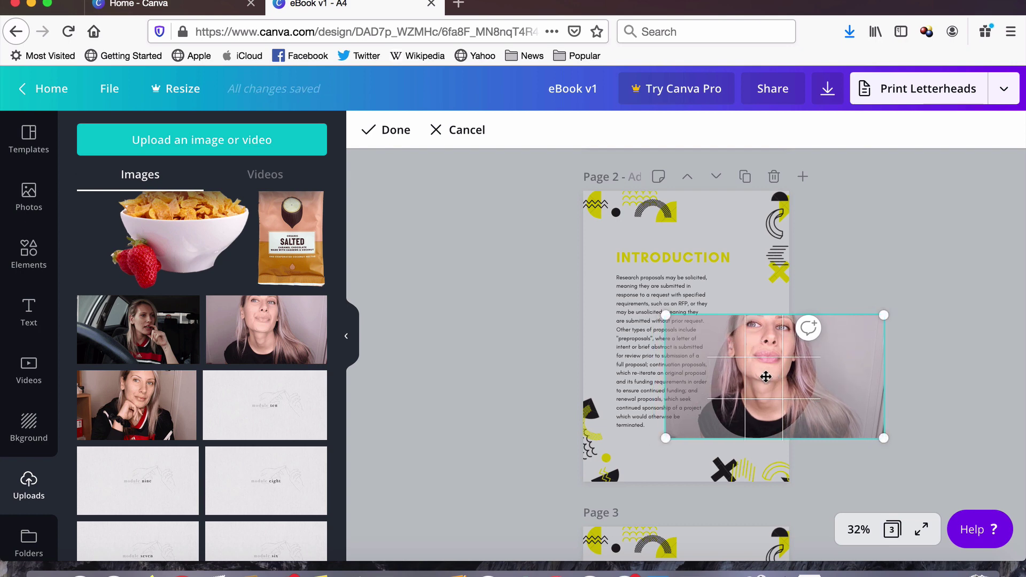
click(394, 130)
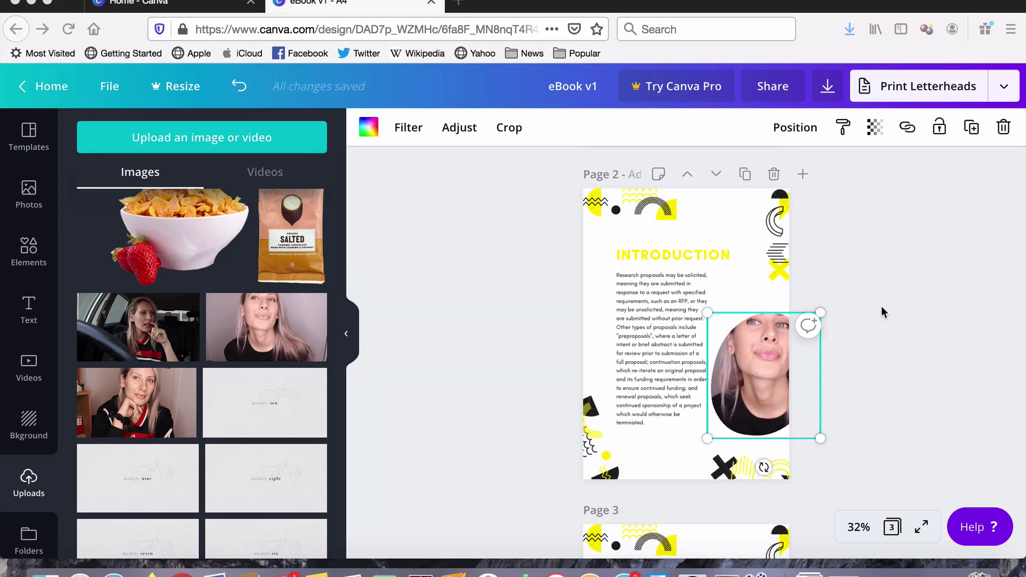
click(851, 362)
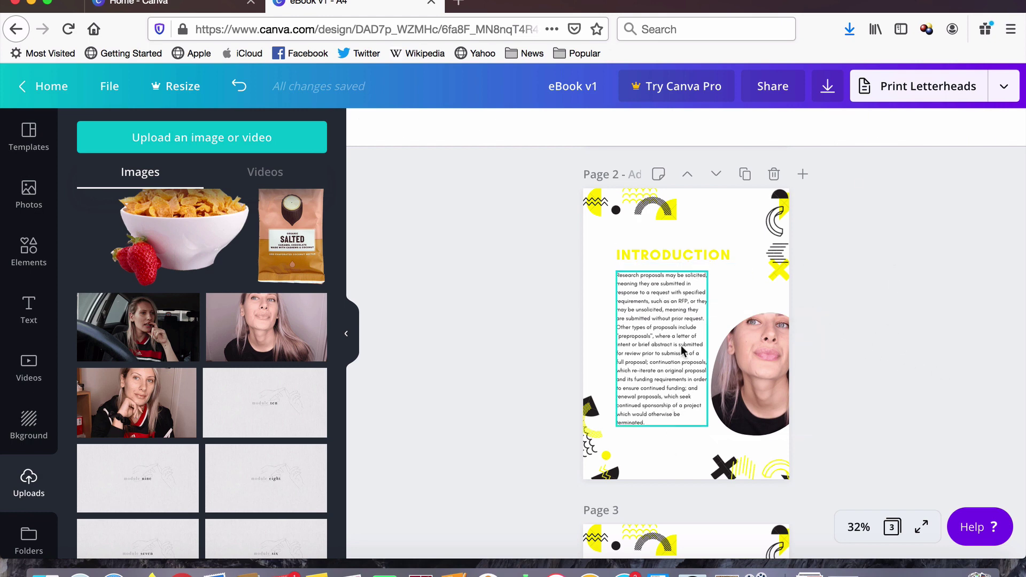
- Duplicate the yellow cover page and recolor page 1's background with the pink photo color #e9baac
scroll(681, 348, up, 6)
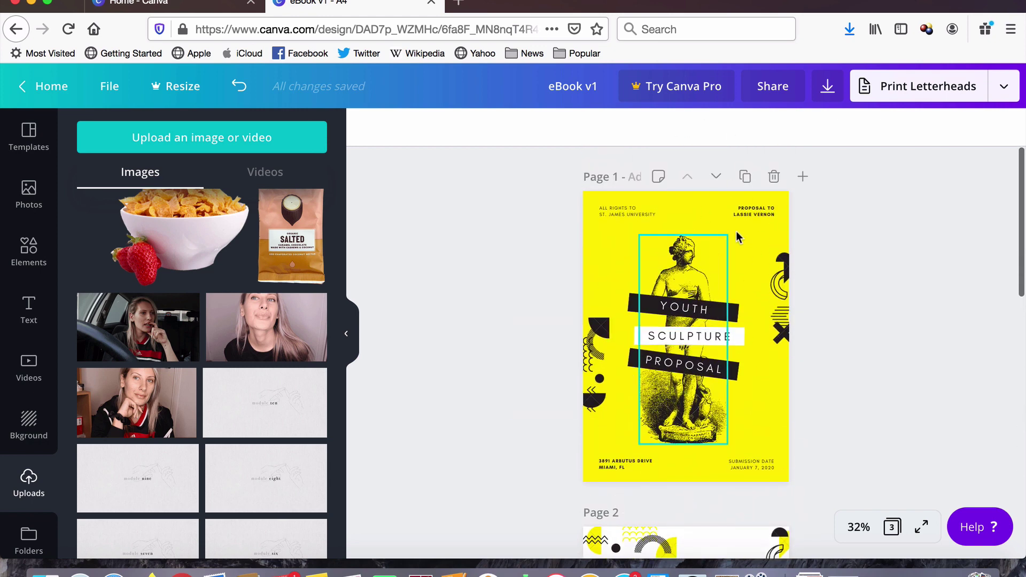
click(745, 176)
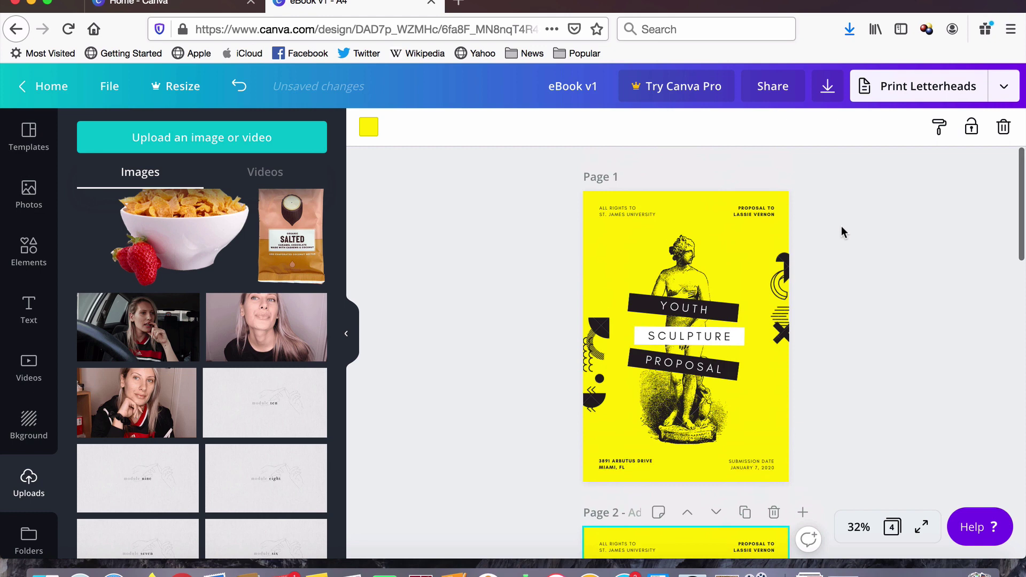
click(688, 197)
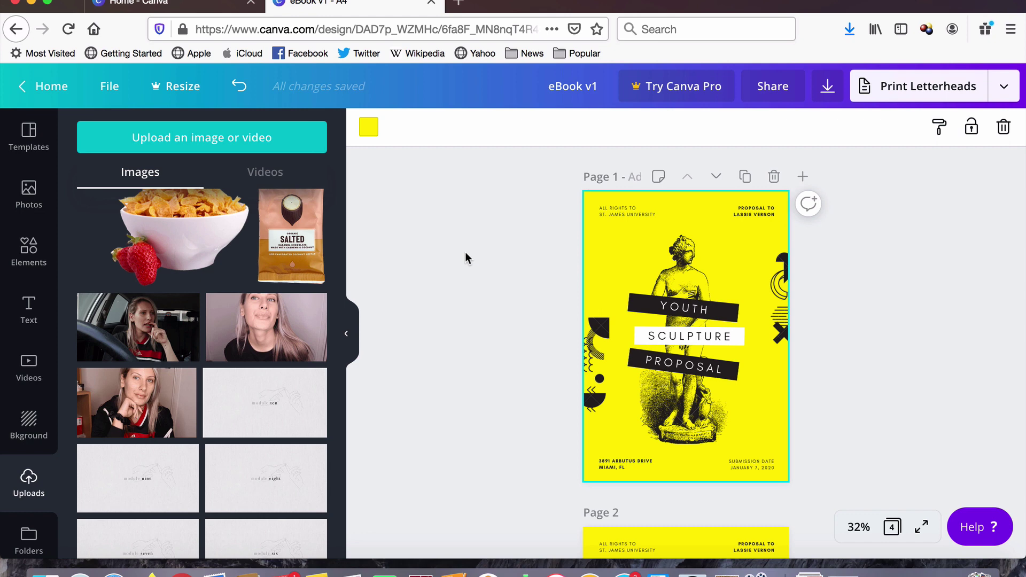
click(681, 221)
click(716, 236)
click(370, 131)
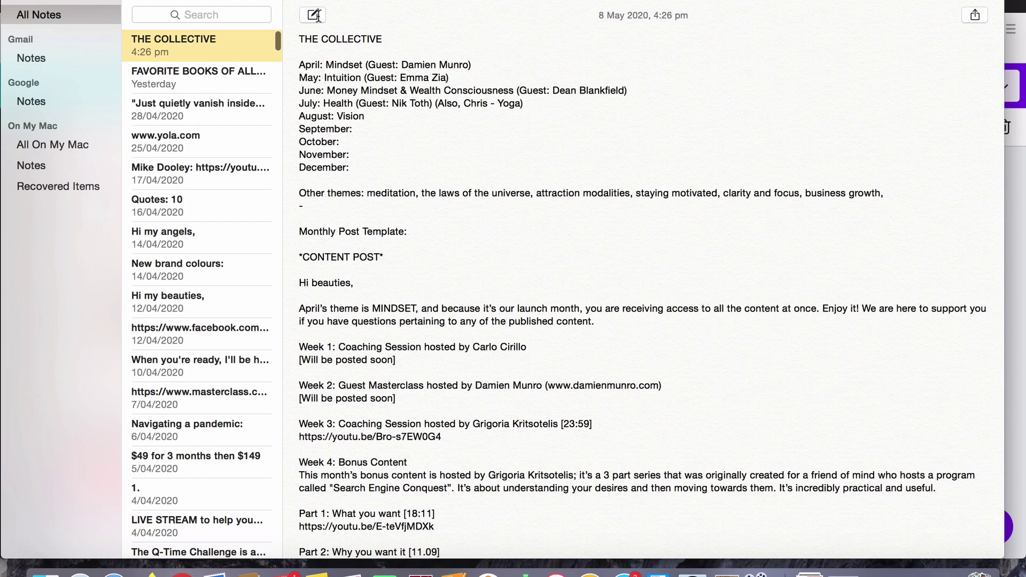
- Record the background's hex code #e9baac in a new note in Notes, and return to the design
click(313, 15)
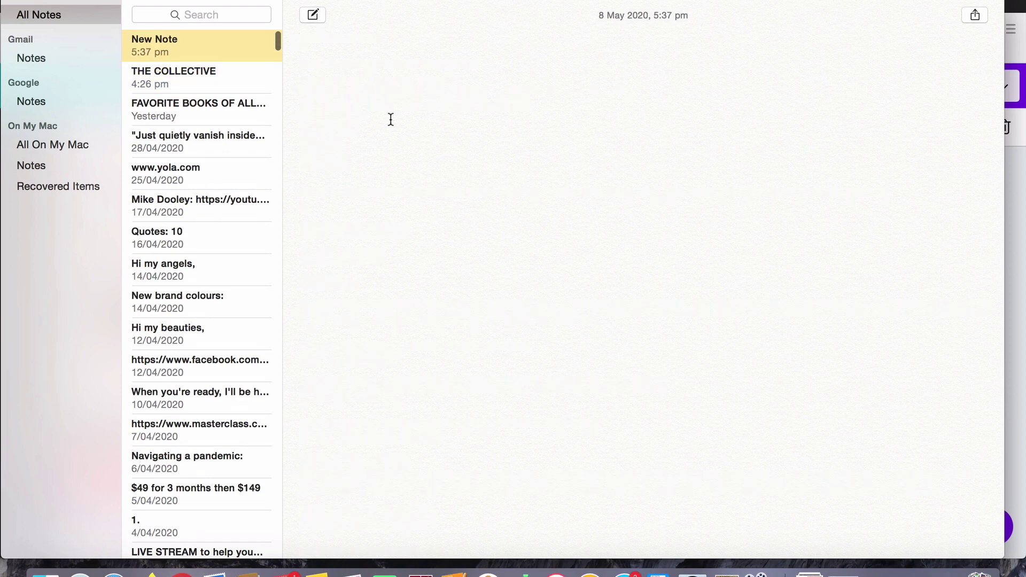
text(#e9baac)
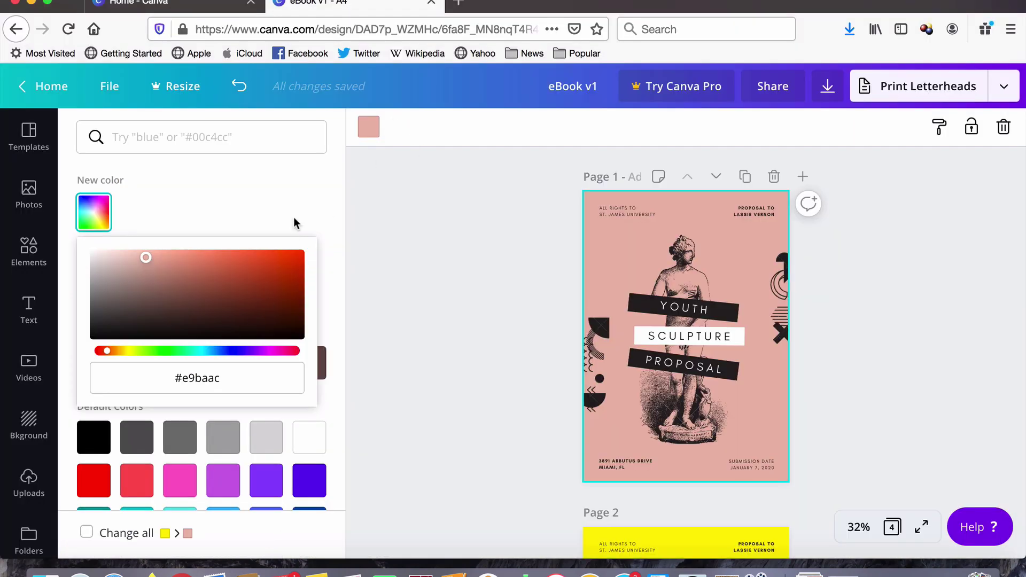
click(296, 223)
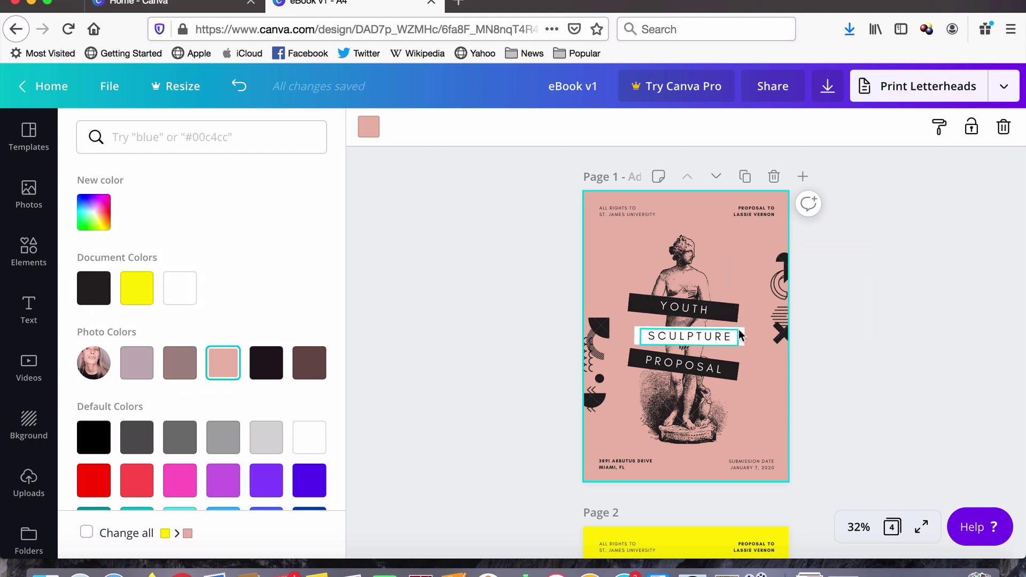
- Recolor the black banner behind YOUTH on page 1 with the grey-brown photo color
click(733, 313)
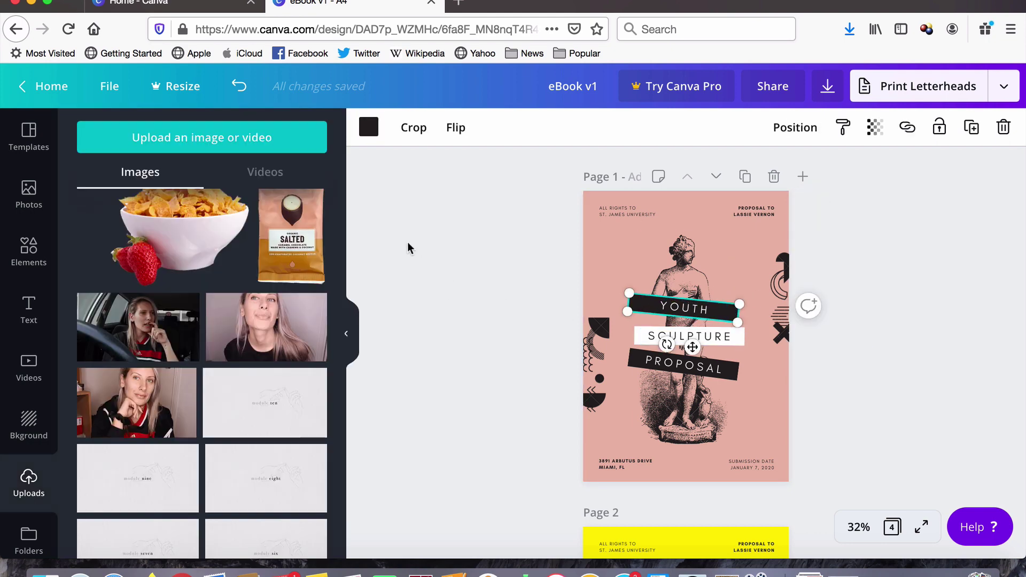
click(369, 127)
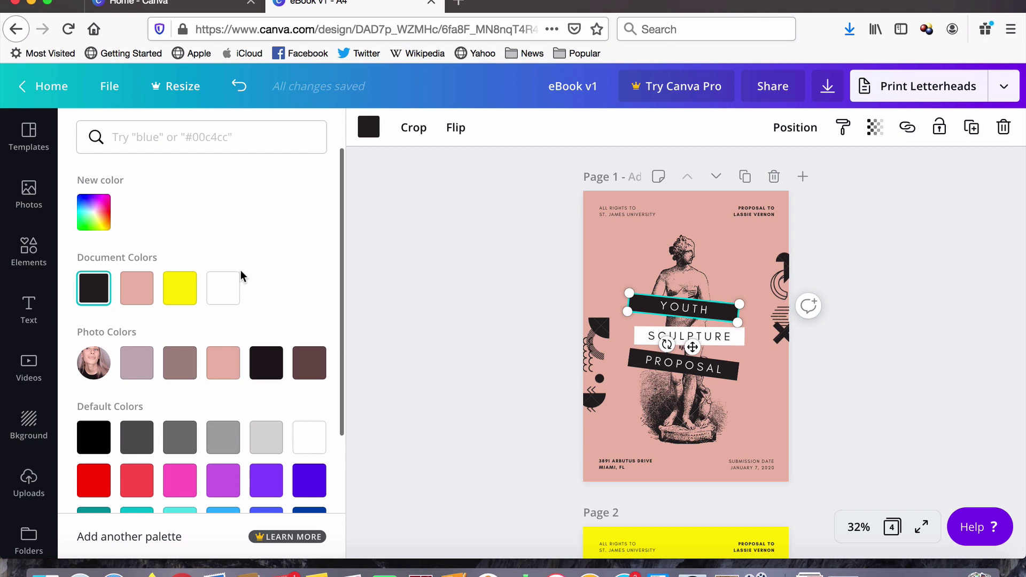
click(181, 366)
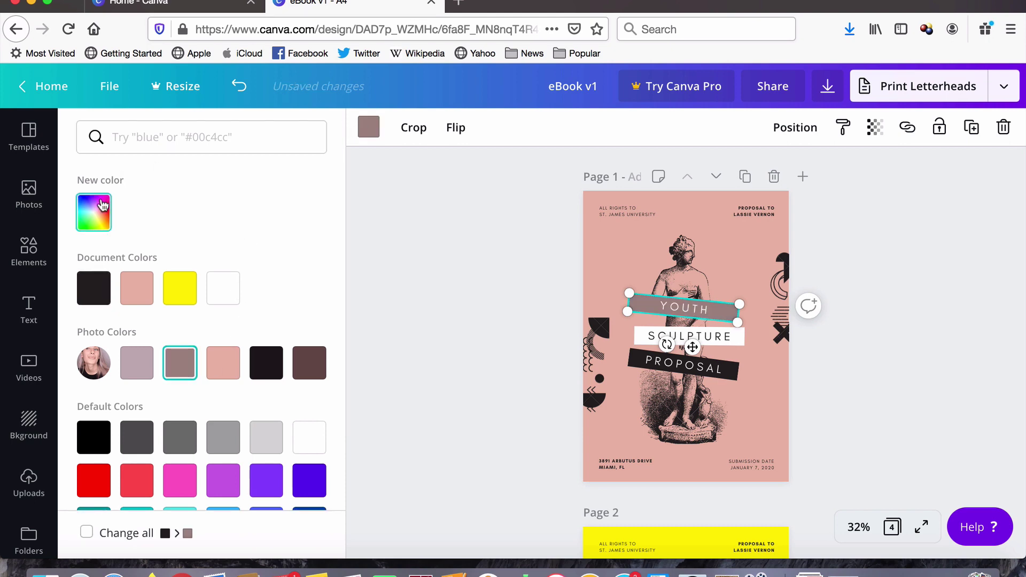
- Add the YOUTH banner's hex code #a38a88 to the color note in Notes, dismissing the account password prompt
click(93, 212)
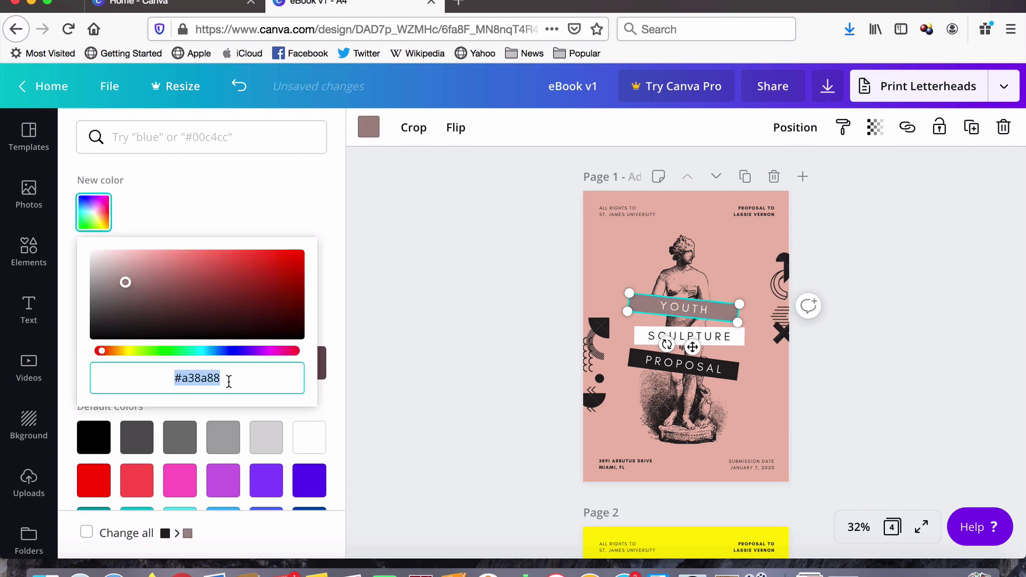
key(super+Tab)
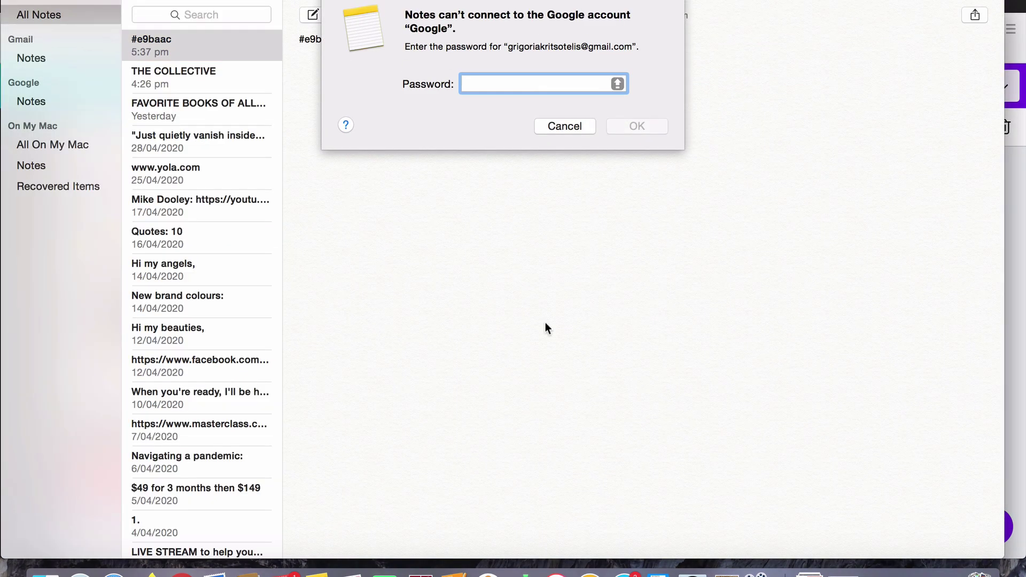
click(574, 119)
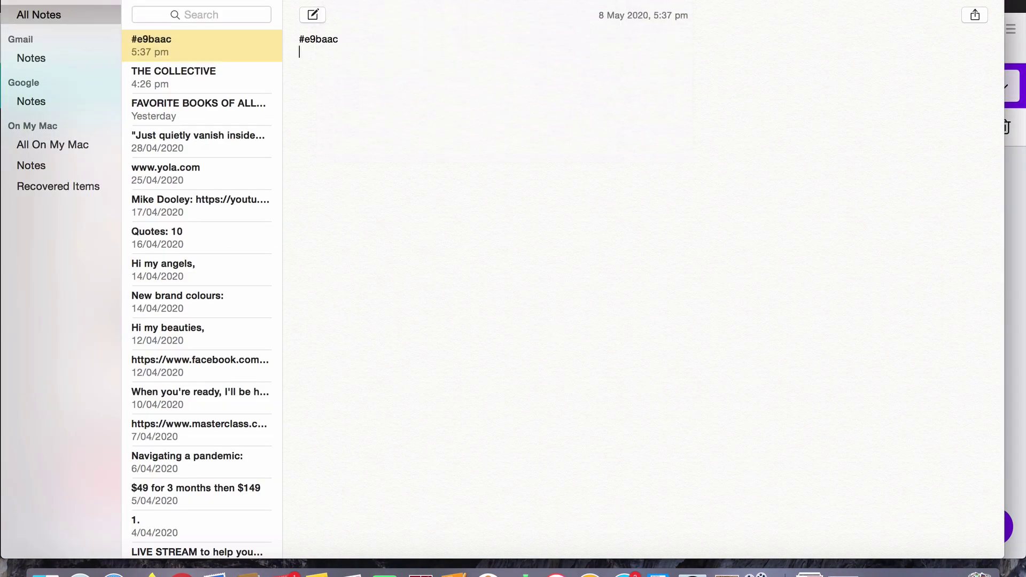
key(super+Tab)
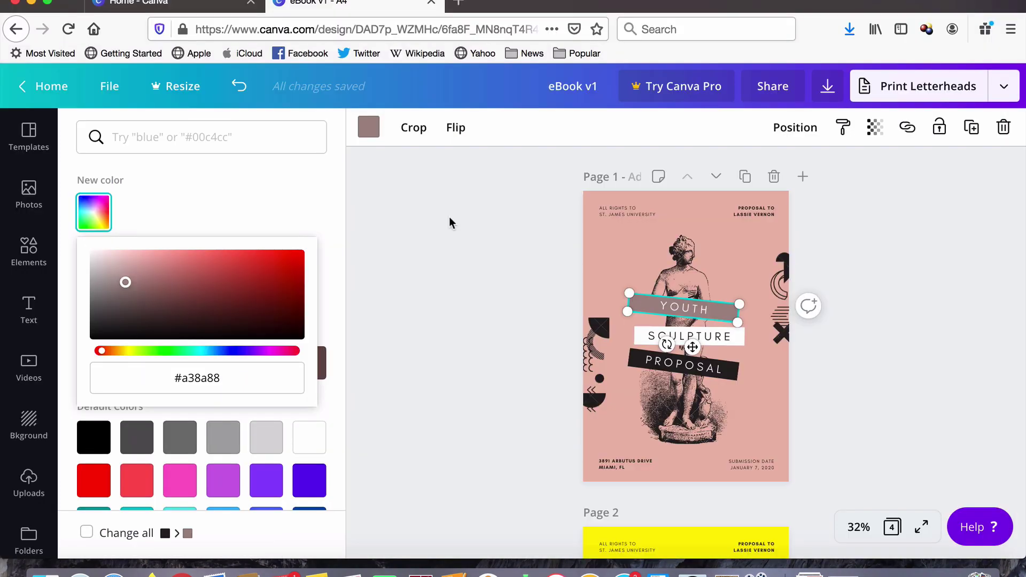
click(453, 335)
- Recolor the black banner behind PROPOSAL on page 1 with the mauve photo color
click(724, 374)
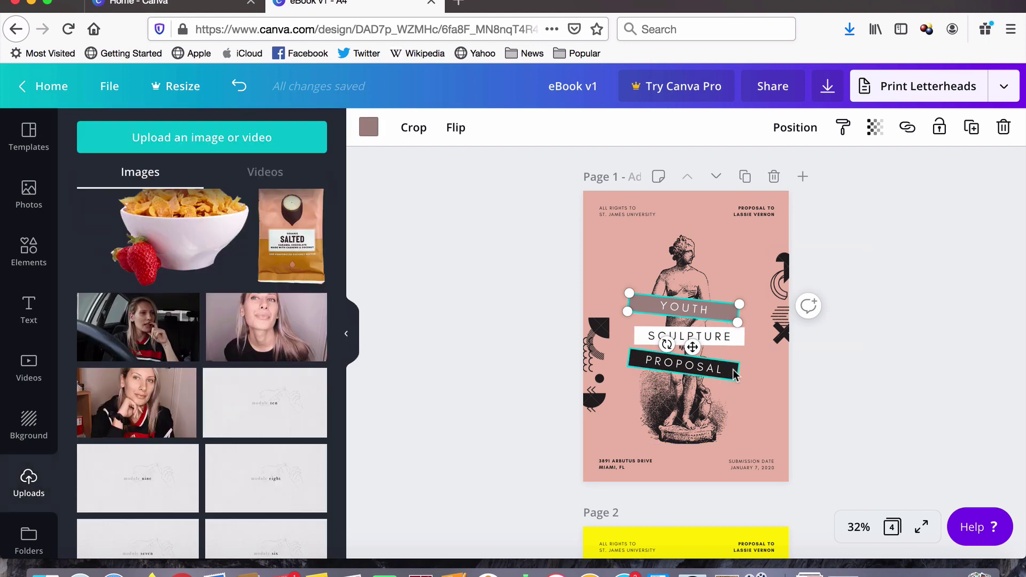
click(369, 130)
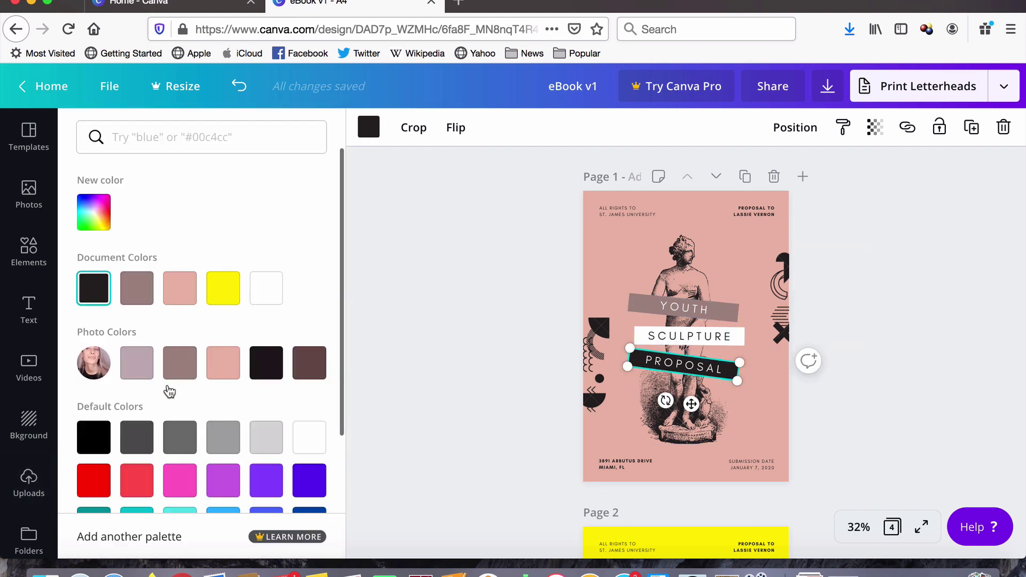
click(138, 368)
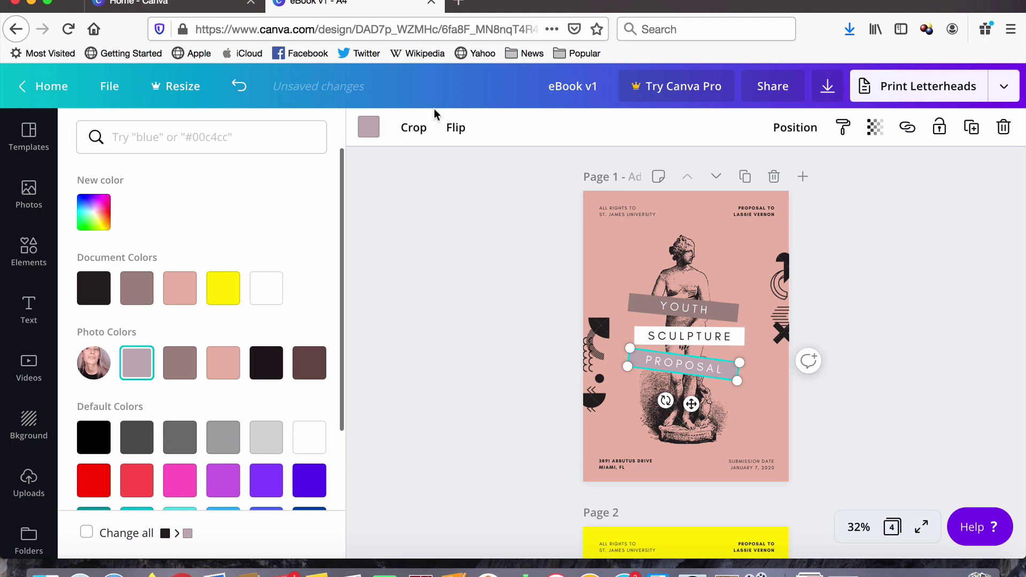
- Add the PROPOSAL banner's hex code #c2b2b7 to the color note in Notes and return to the design
click(97, 212)
drag(182, 378, 223, 385)
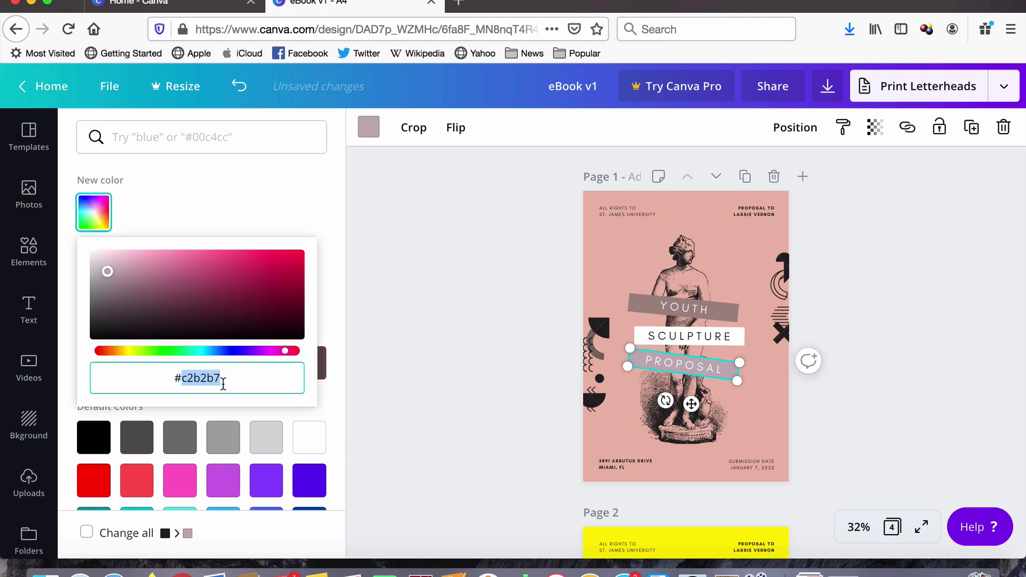
key(super+Tab)
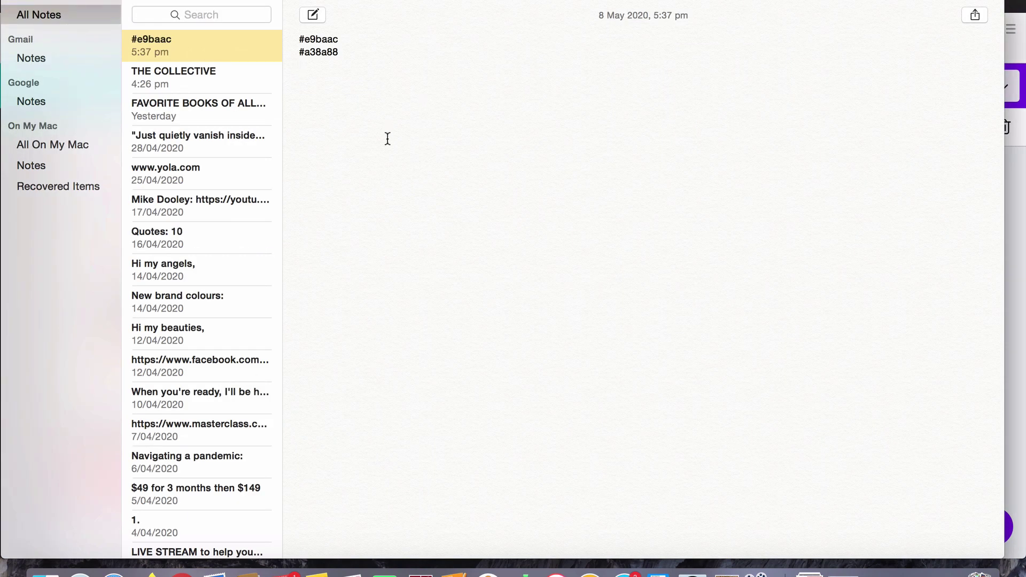
key(super+Tab)
click(898, 331)
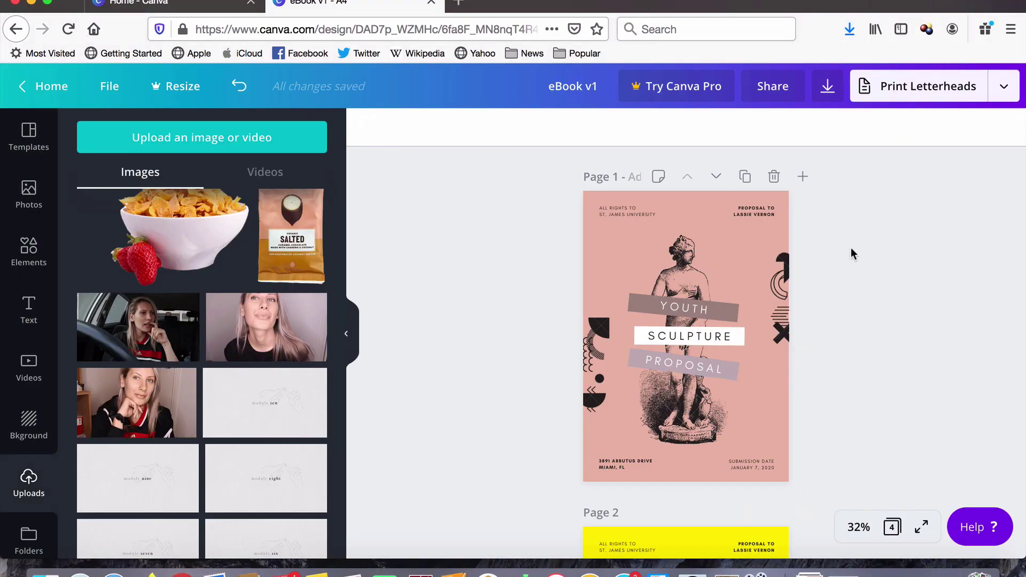
- Set the first color of the geometric shapes on page 1's right edge to white
click(802, 300)
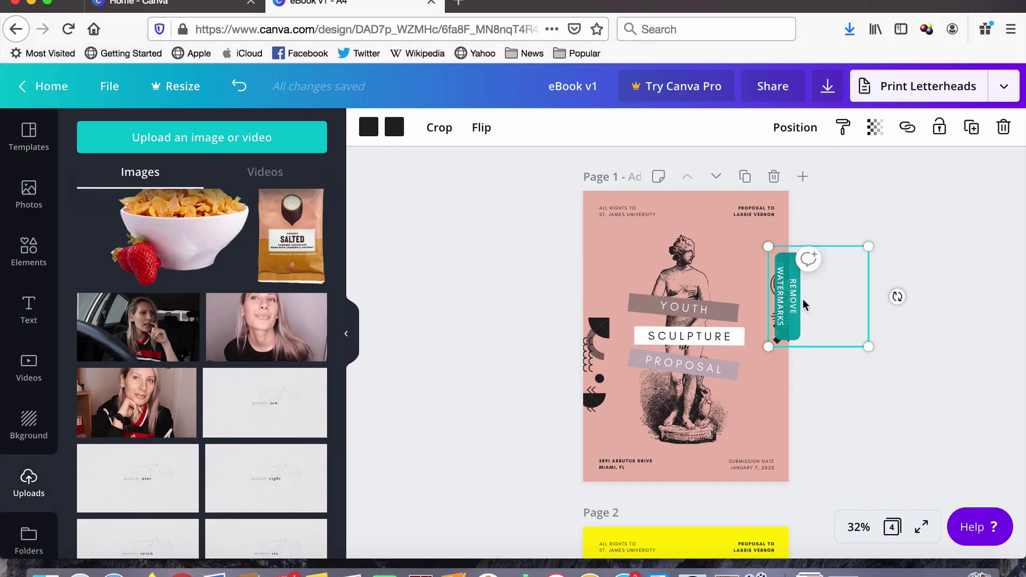
click(368, 127)
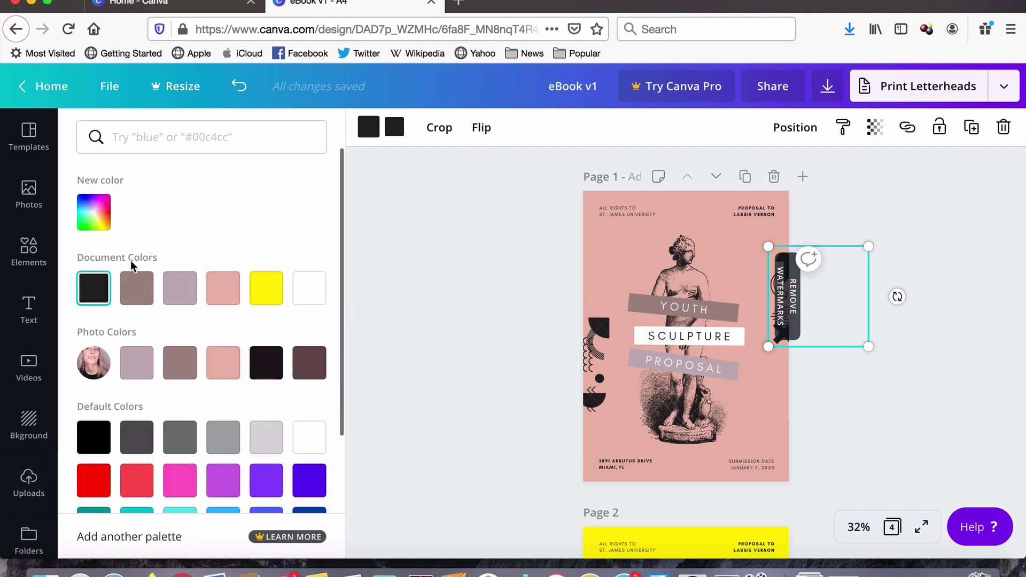
click(308, 287)
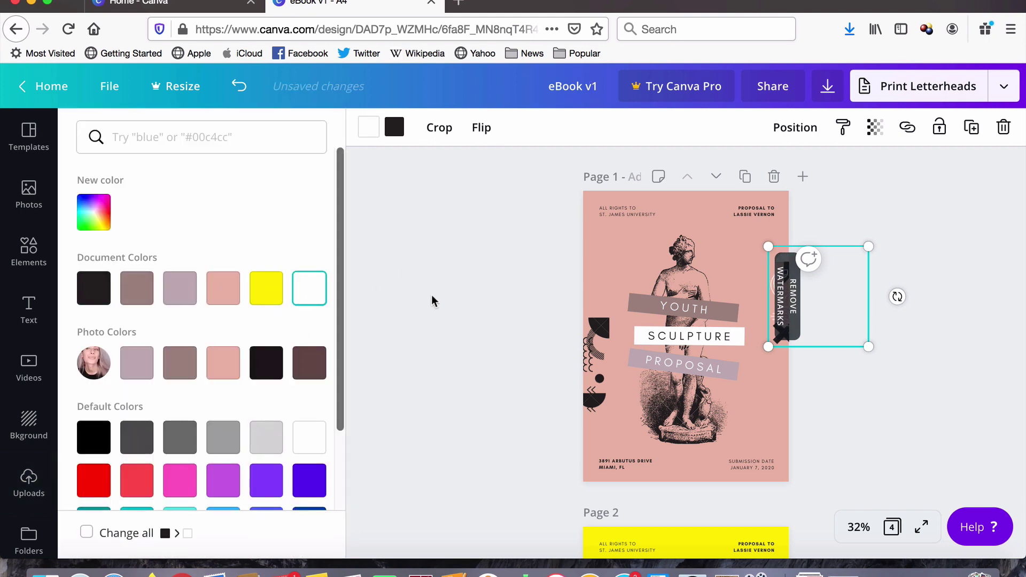
click(392, 235)
click(895, 376)
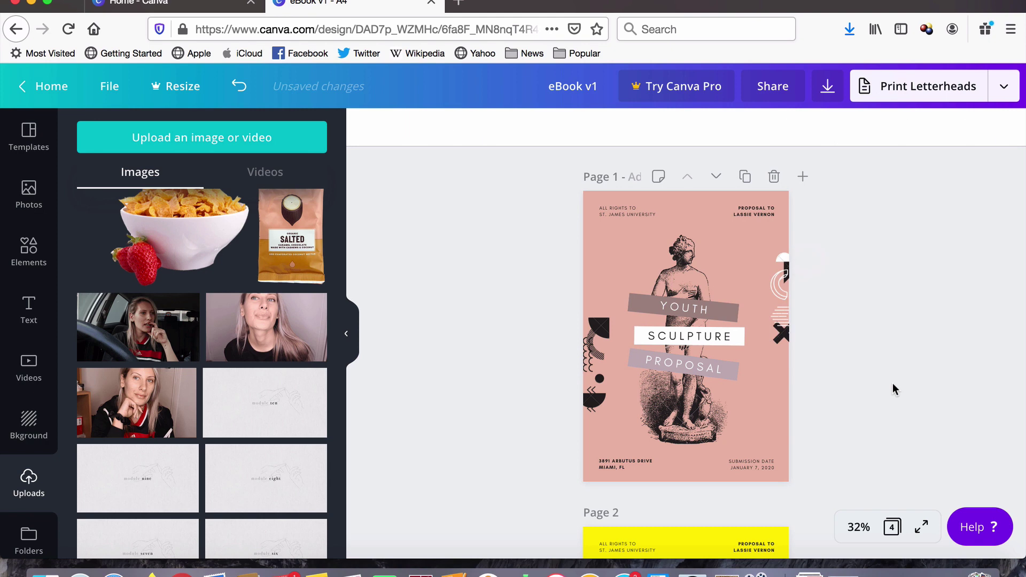
- Set the second color of the geometric shapes on page 1's left edge to white
click(531, 320)
click(395, 127)
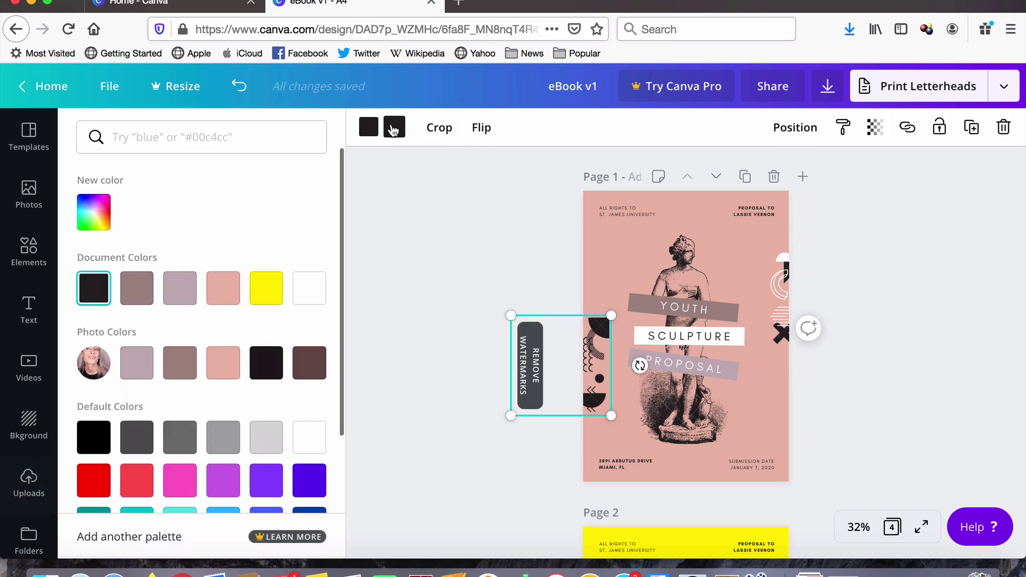
click(308, 288)
click(486, 253)
click(502, 217)
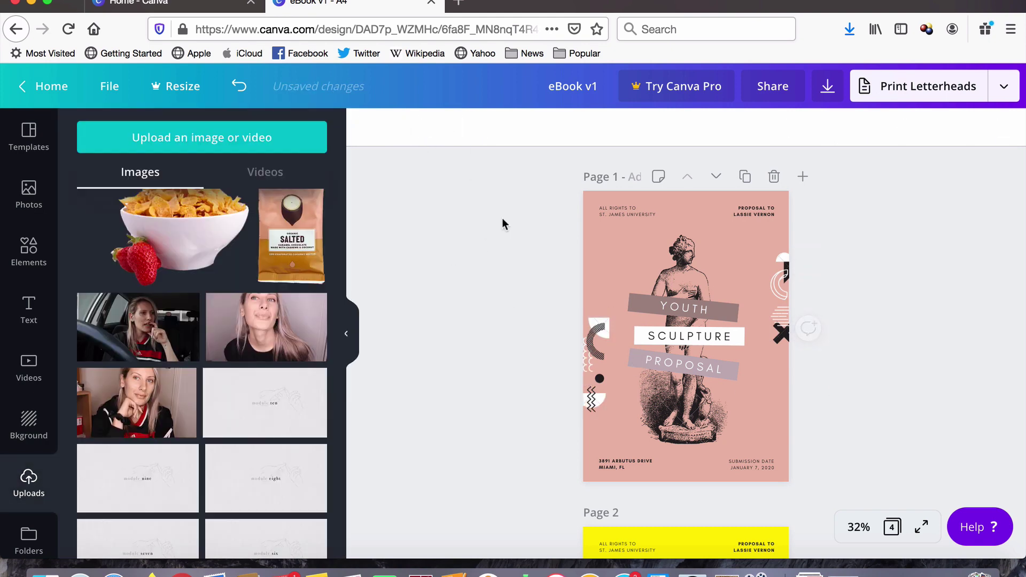
- Set the color of the PROPOSAL TO text in page 1's top corner to white
click(759, 211)
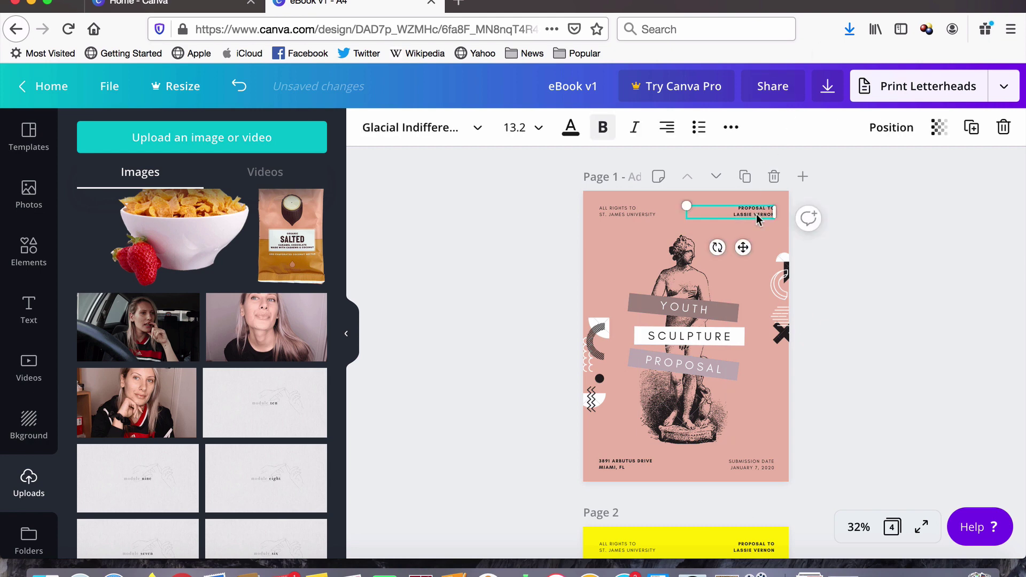
click(571, 127)
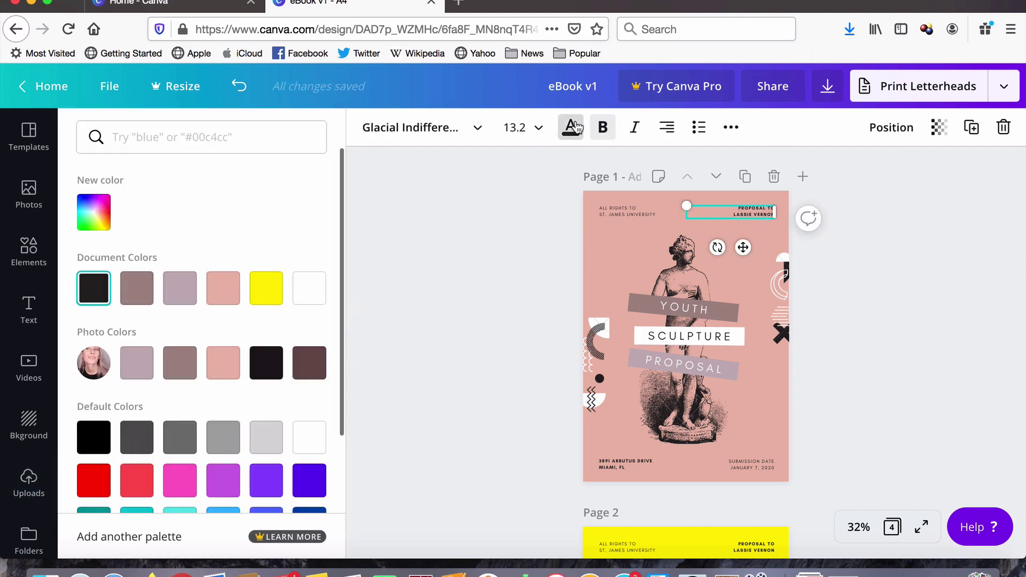
click(309, 291)
click(537, 319)
click(473, 365)
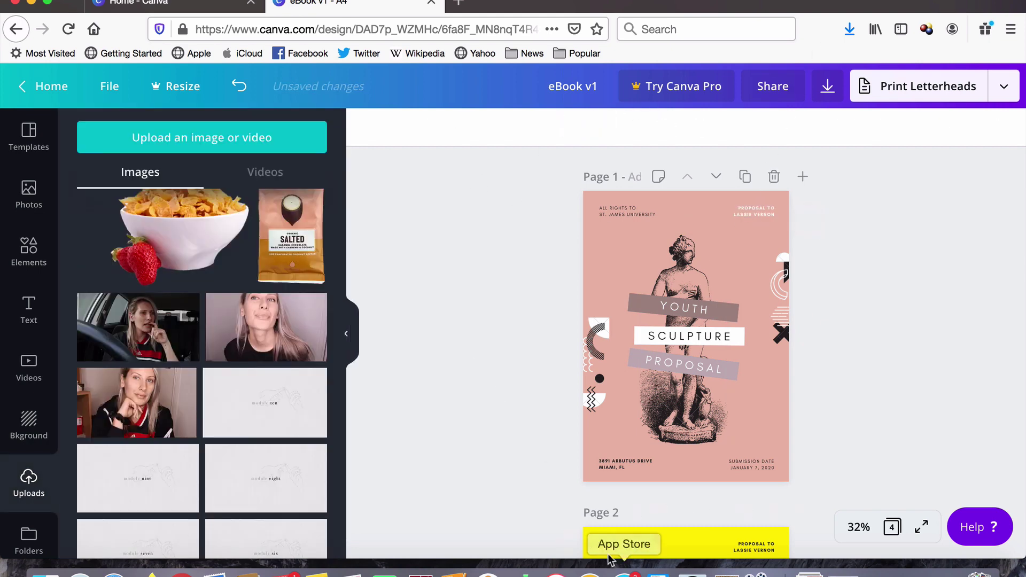
- Set the color of the address text in page 1's bottom corner to white
click(601, 463)
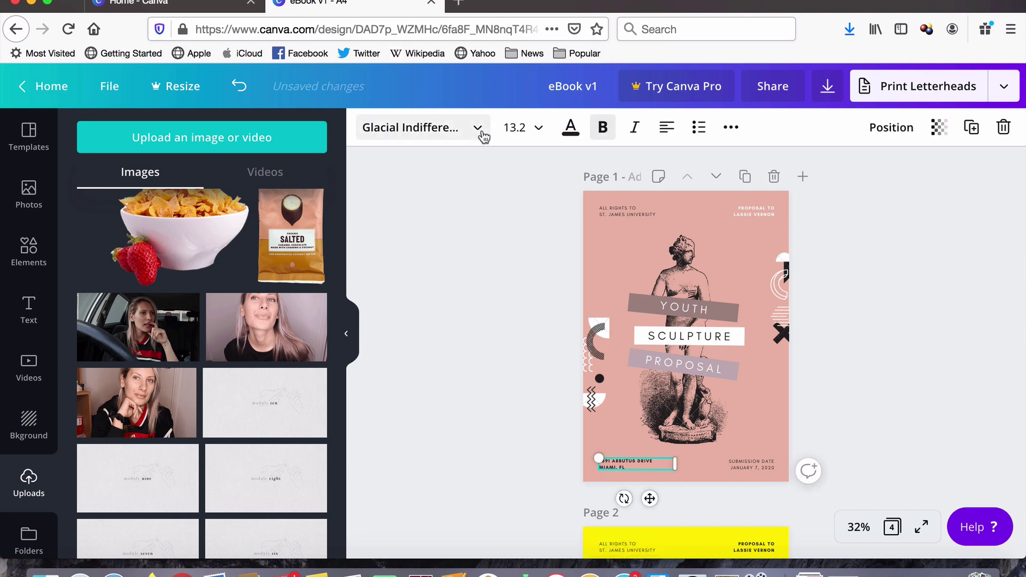
click(570, 128)
click(300, 291)
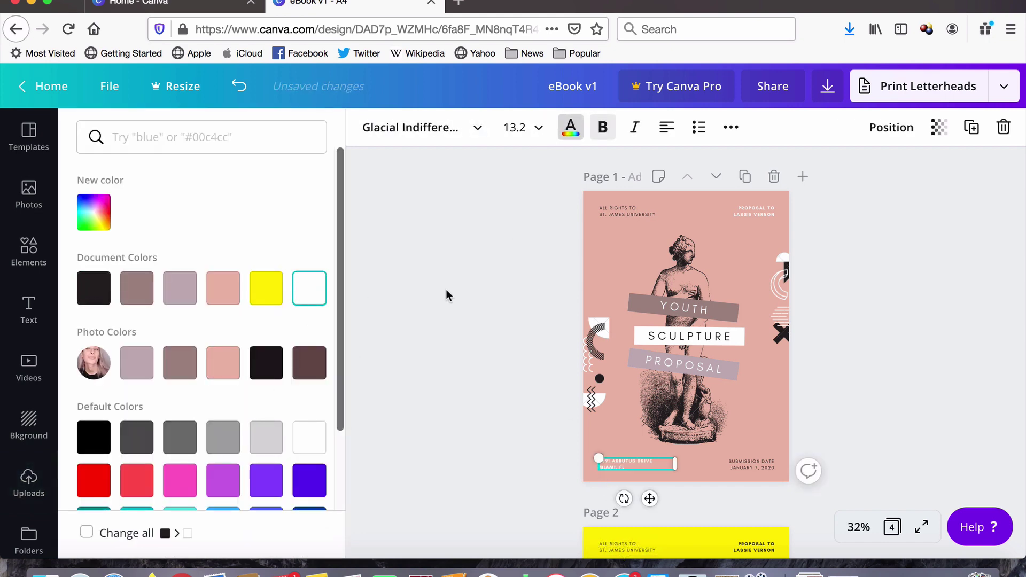
click(454, 296)
click(467, 298)
click(686, 432)
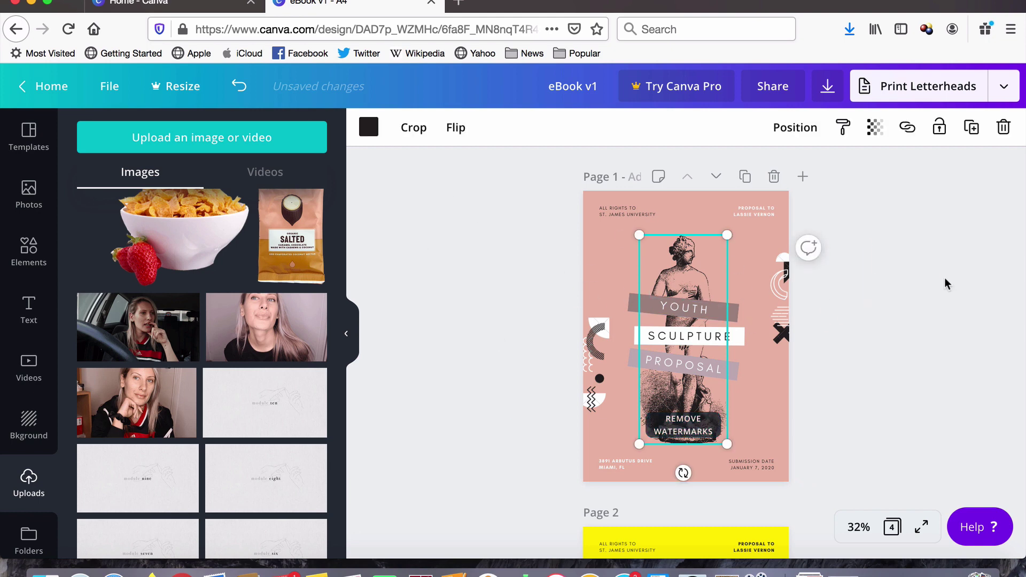
click(969, 283)
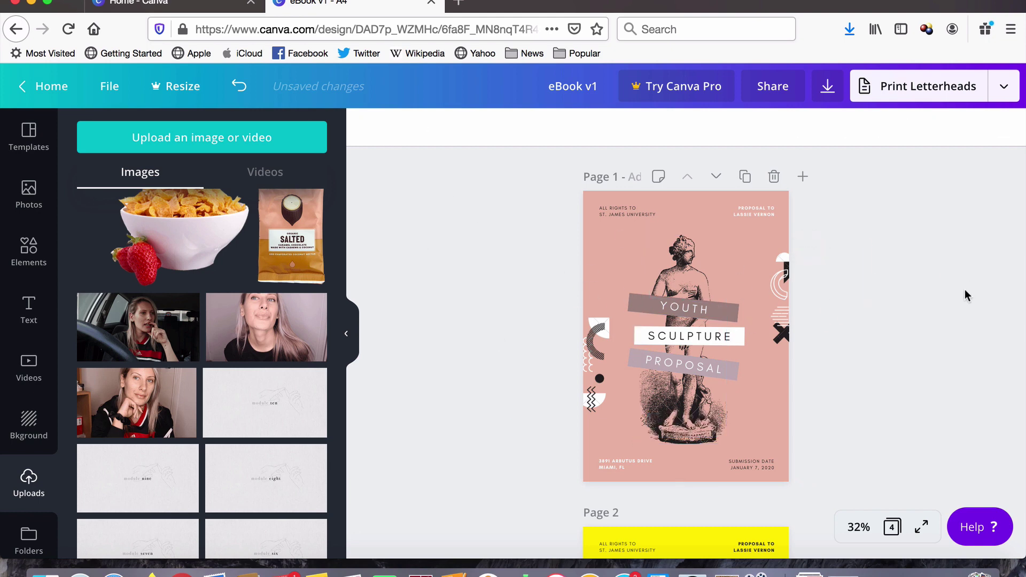
- Replace the title word YOUTH on page 1 with CANVA
click(703, 310)
text(CANVA)
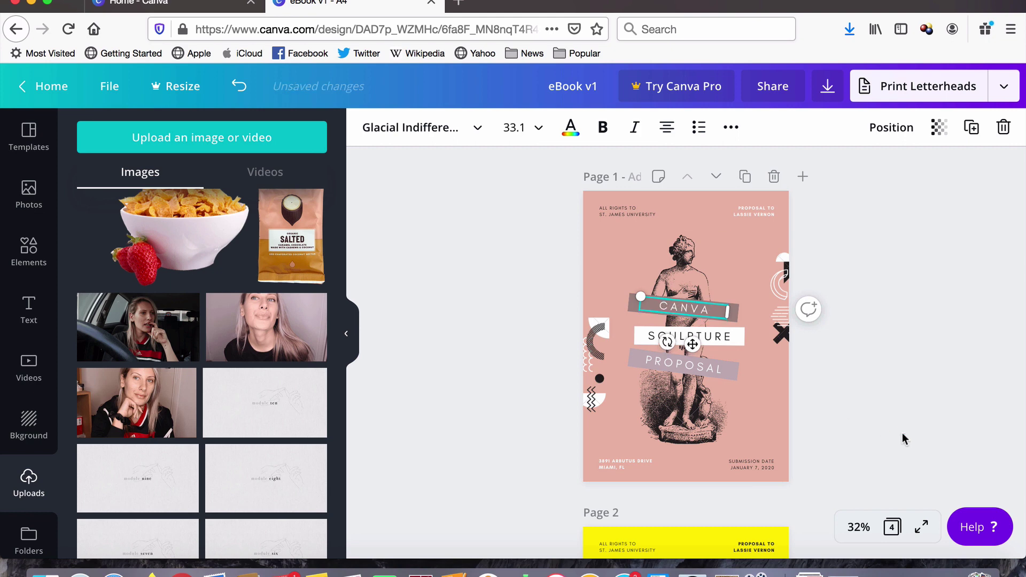
click(901, 433)
- Replace SCULPTURE on page 1 with MASTERCLASS and widen its text box so the word fits on one line
click(690, 336)
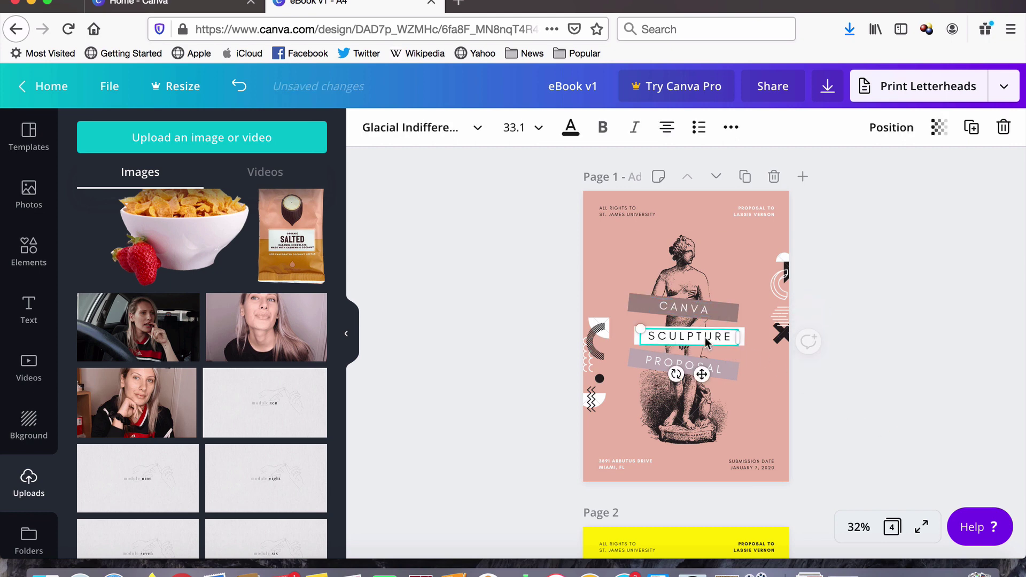
double_click(689, 336)
text(MASTERCLASS)
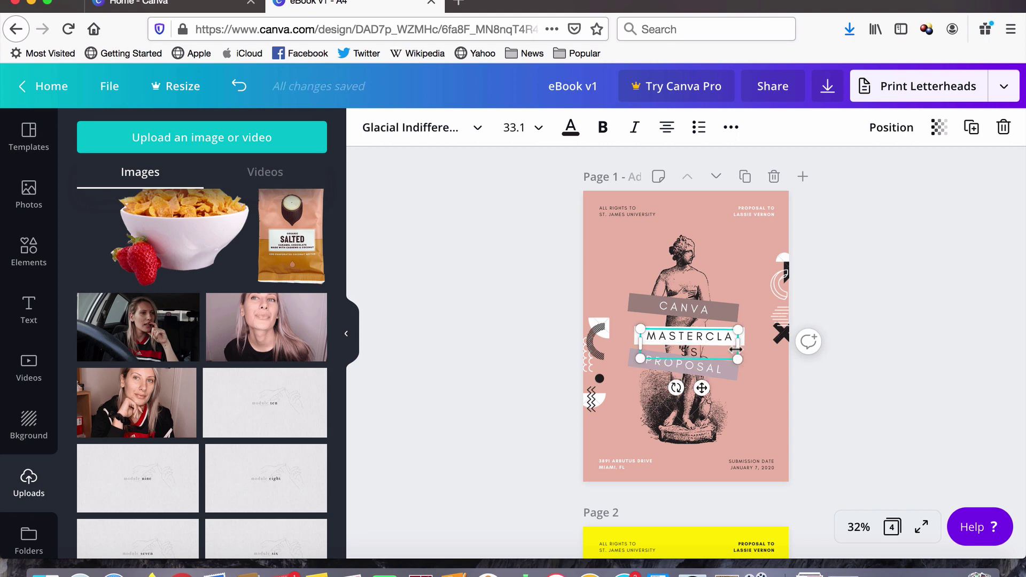
double_click(697, 335)
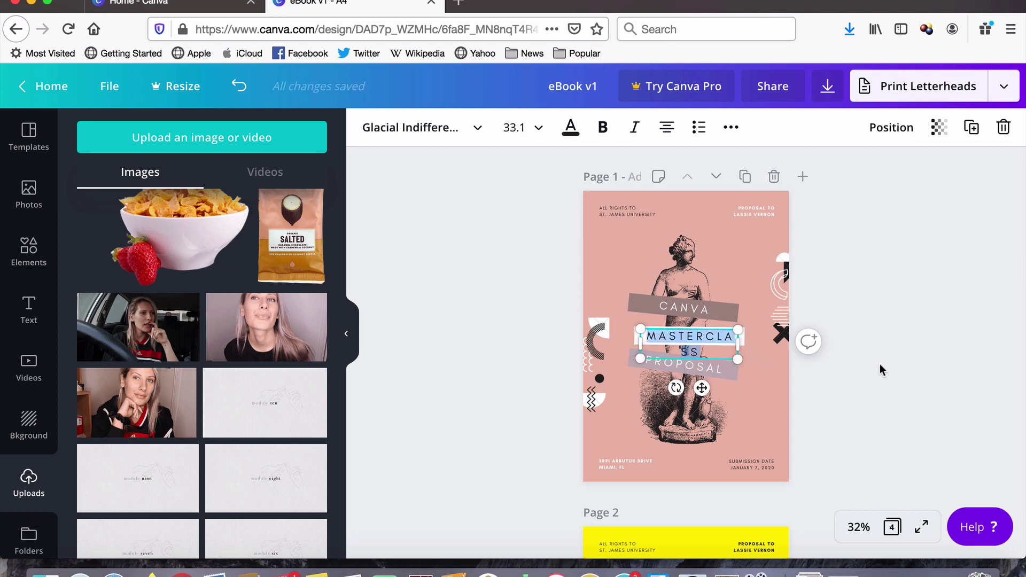
mouse_move(734, 344)
mouse_down()
mouse_move(770, 343)
mouse_move(728, 335)
mouse_up()
click(877, 341)
- Enlarge the white banner behind MASTERCLASS and shift it slightly left so it is centered behind the word
click(743, 335)
click(963, 355)
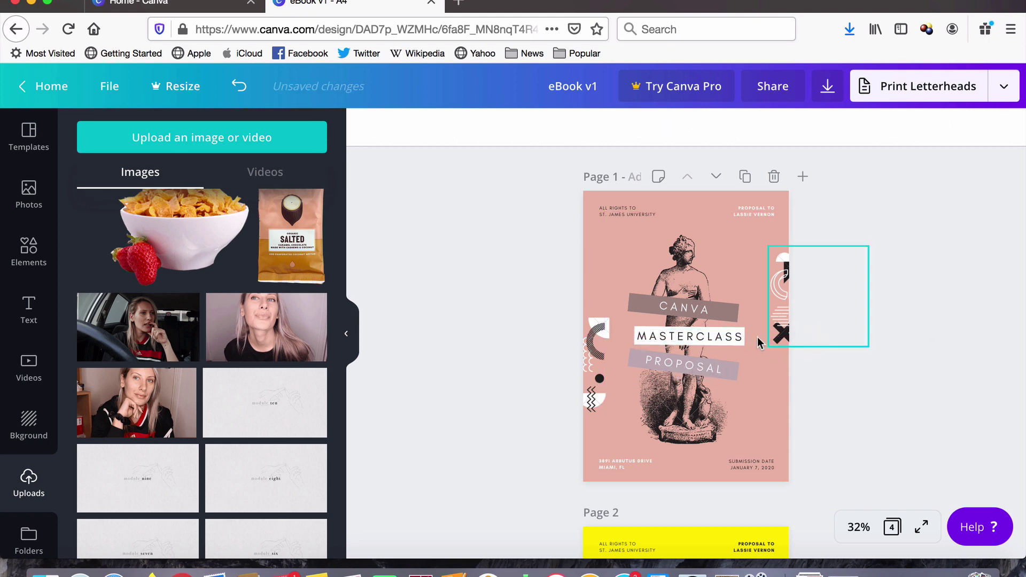
click(737, 333)
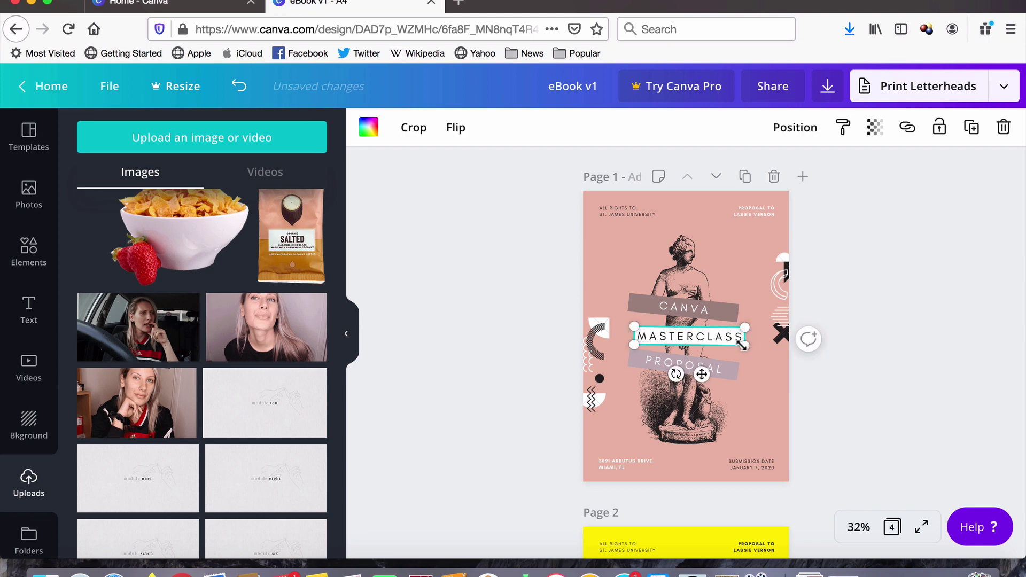
drag(745, 344, 752, 347)
click(857, 344)
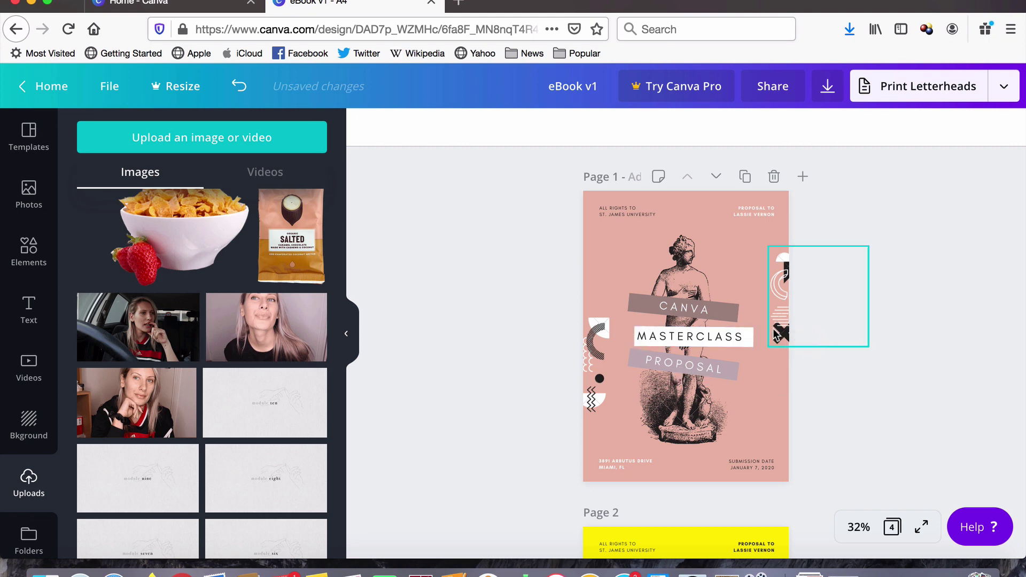
click(745, 330)
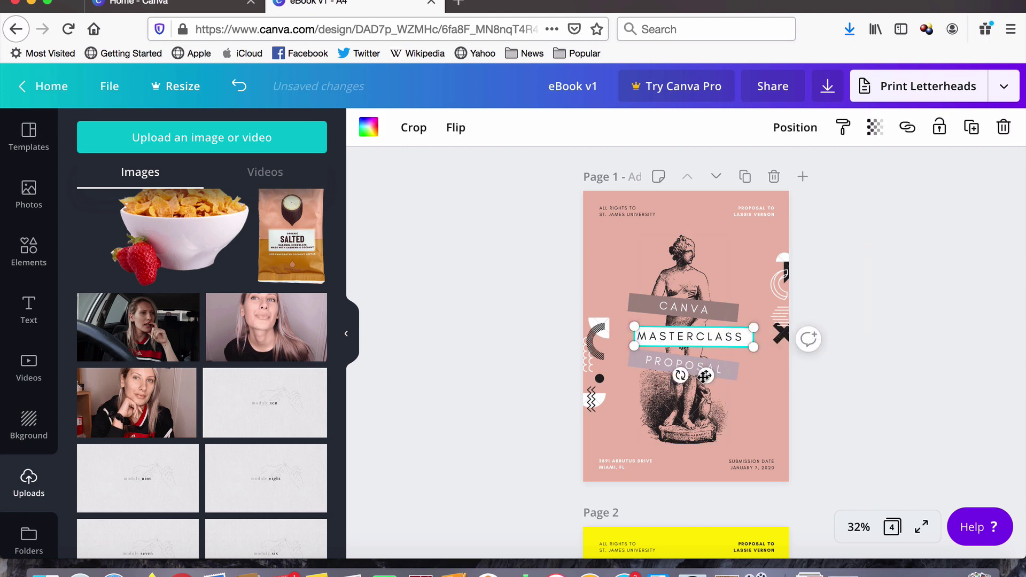
drag(704, 375, 700, 377)
click(851, 370)
- Replace the title word PROPOSAL on page 1 with 2020
click(707, 366)
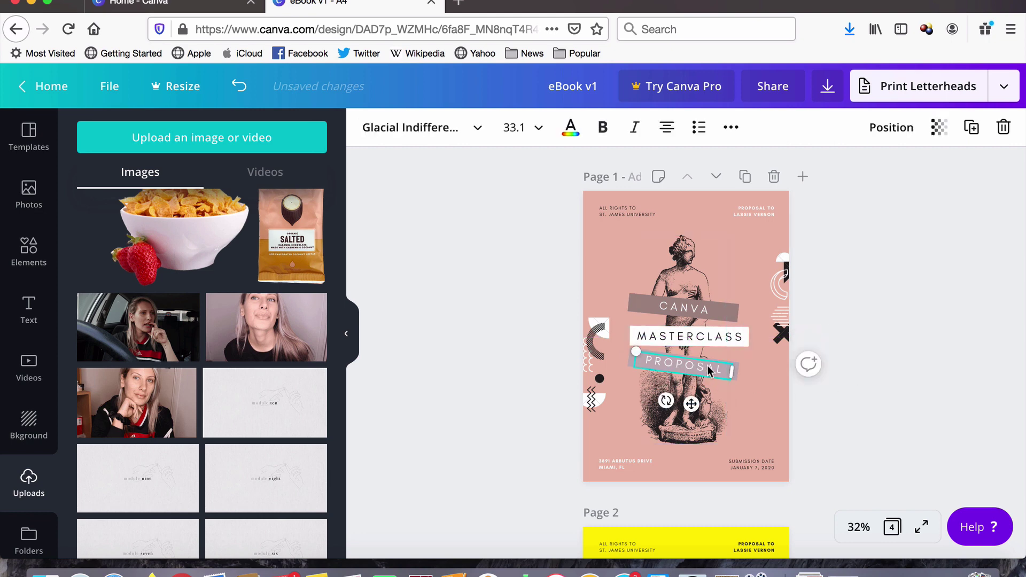
text(20202)
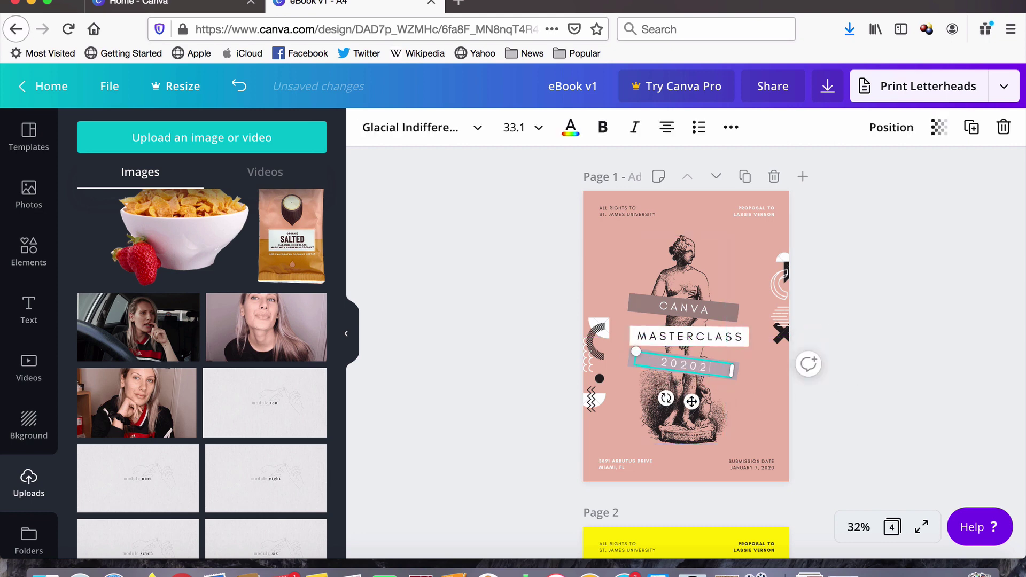
key(BackSpace)
click(841, 411)
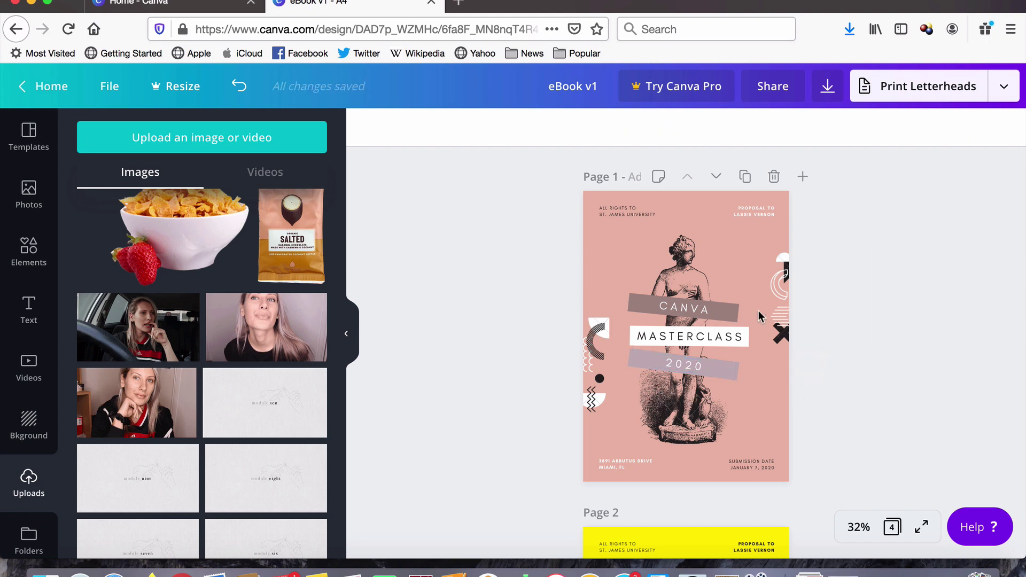
- Replace the submission date text on page 1 with HOSTED BY and the host's full name on a second line
click(742, 469)
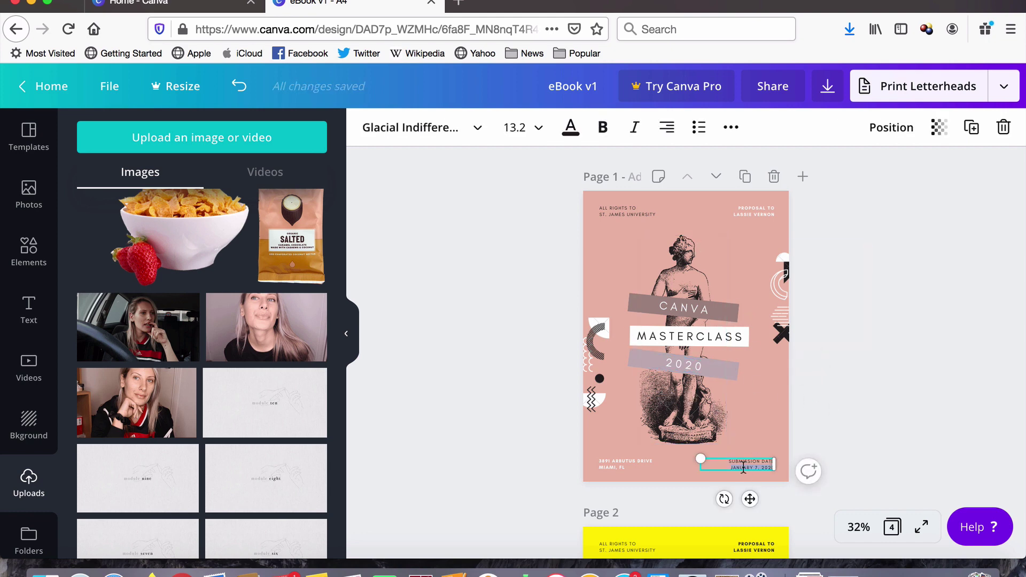
key(BackSpace)
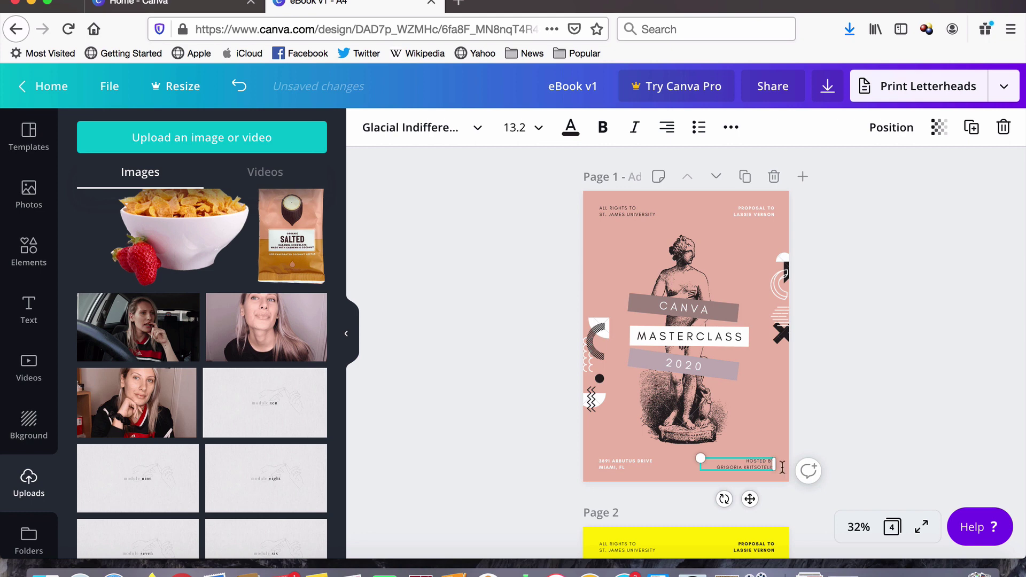
click(937, 437)
- Replace the address text at the bottom of page 1 with the host's website address
click(606, 464)
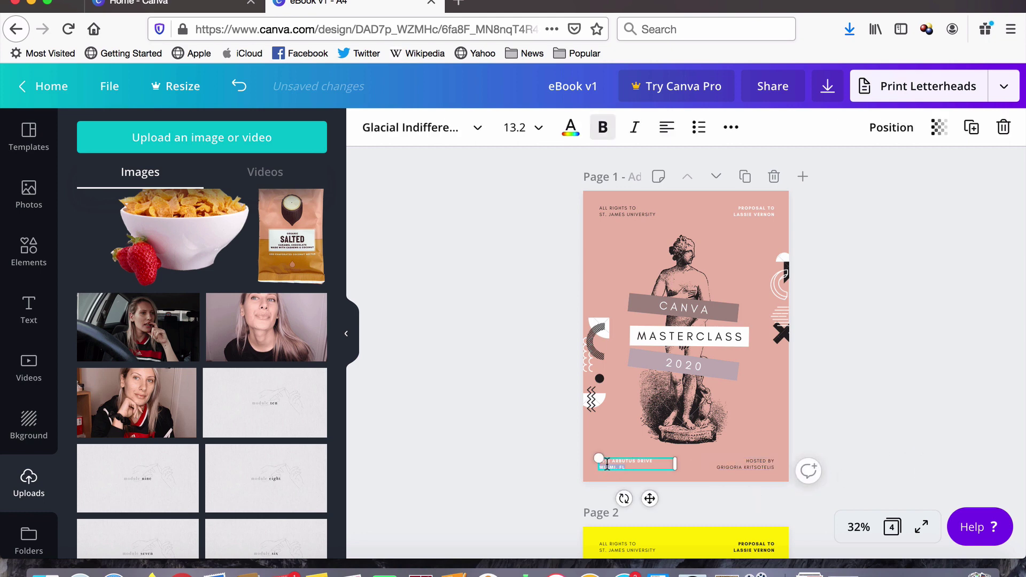
double_click(607, 463)
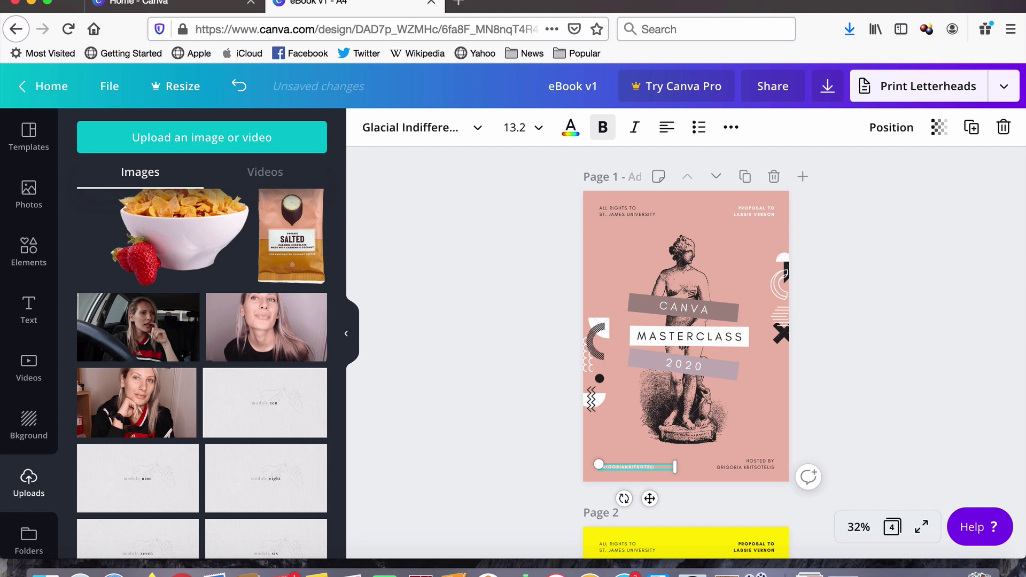
click(931, 434)
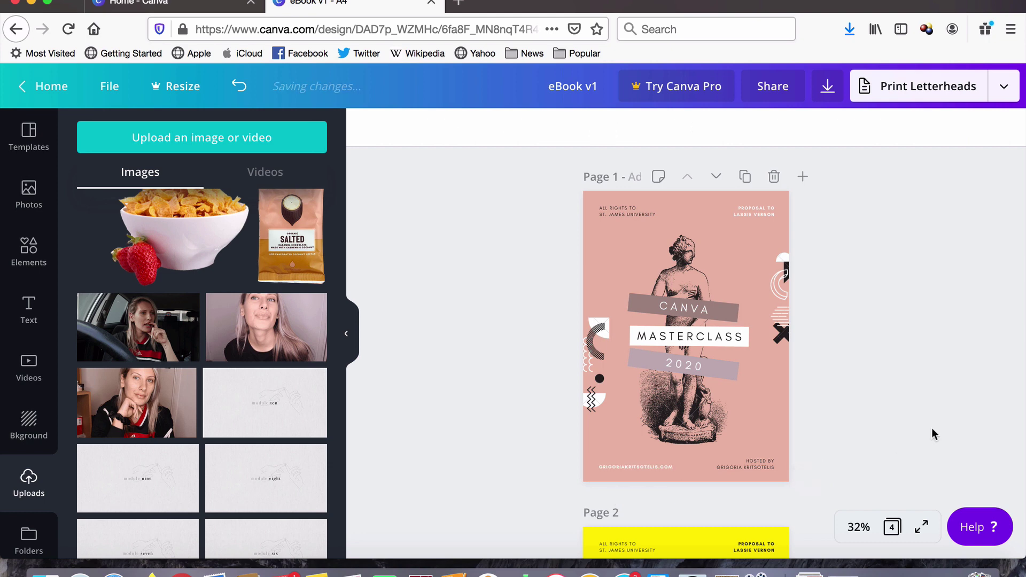
- Replace the ALL RIGHTS TO text on page 1 with ALL THINGS DESIGN and IN CANVA on two lines
click(623, 210)
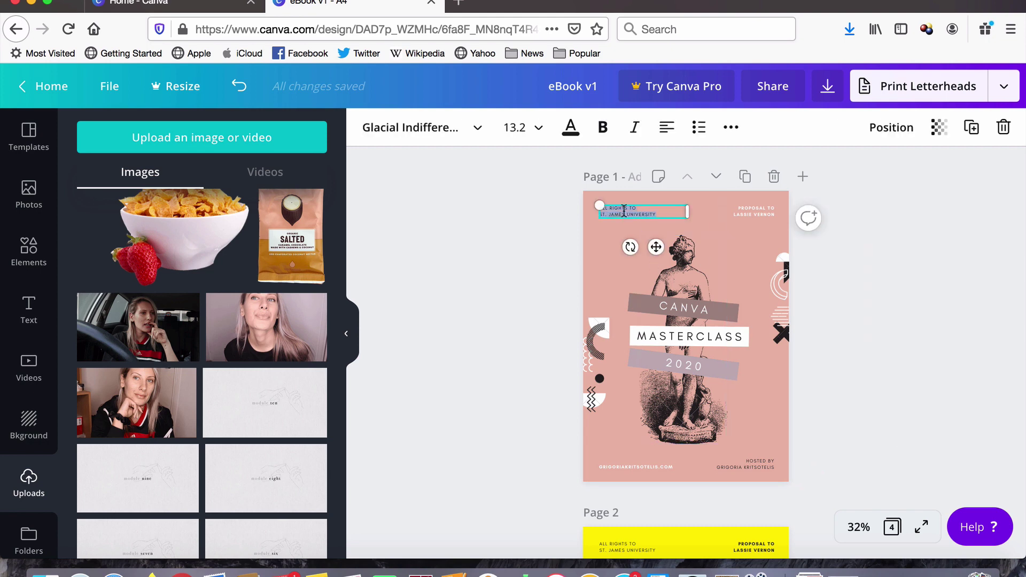
text(ALL THI)
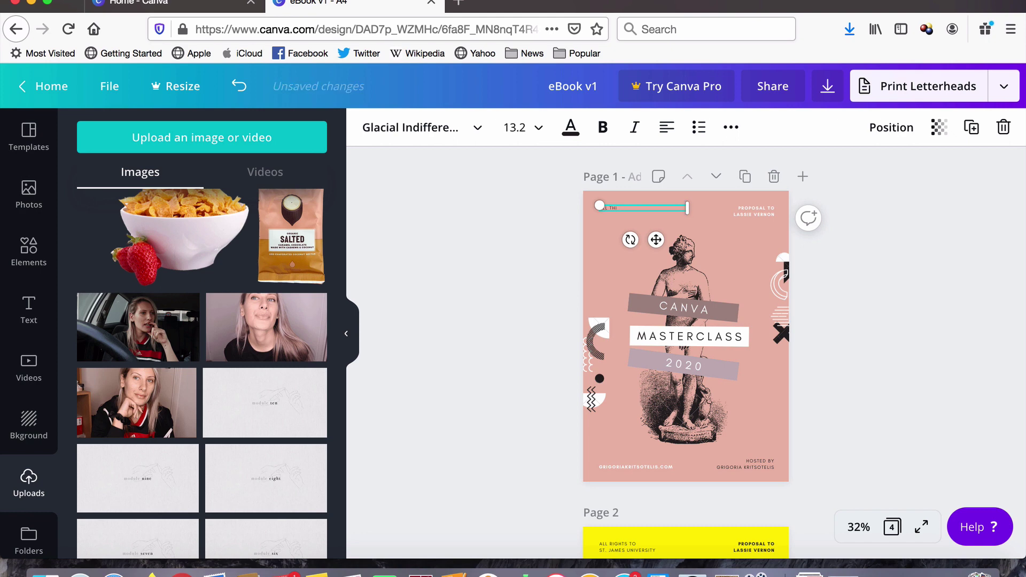
text(NGS DESIHN)
key(BackSpace)
key(BackSpace)
key(Return)
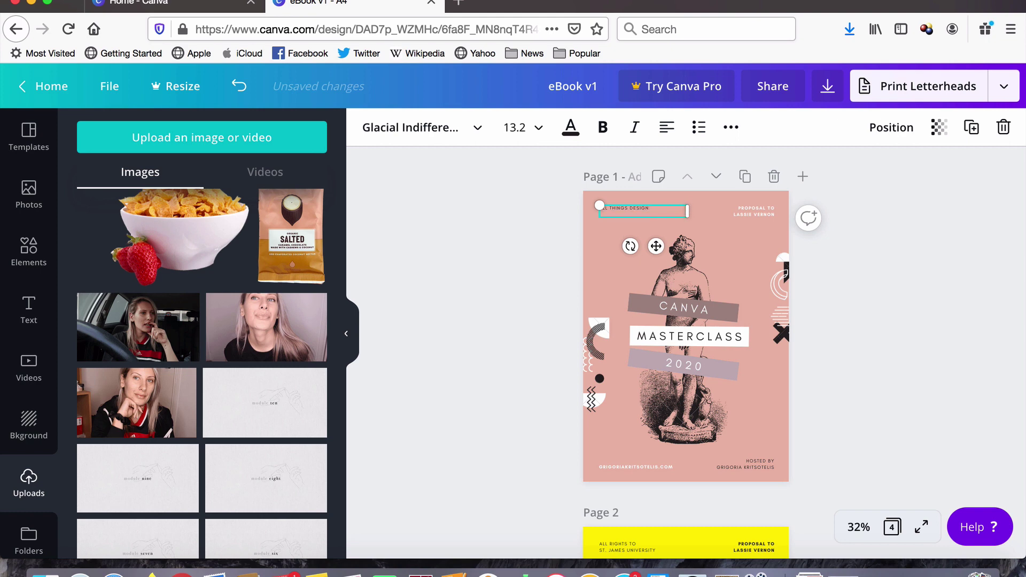
text(IN CANVA)
- Replace the PROPOSAL TO text on page 1 with GET YOUR and DESIGN ON! on two lines
click(759, 210)
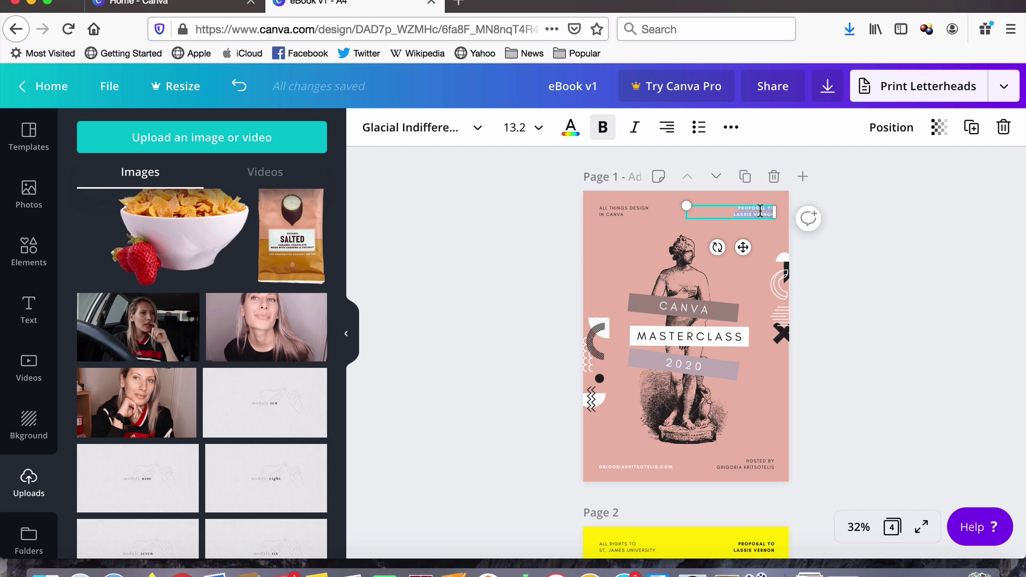
key(BackSpace)
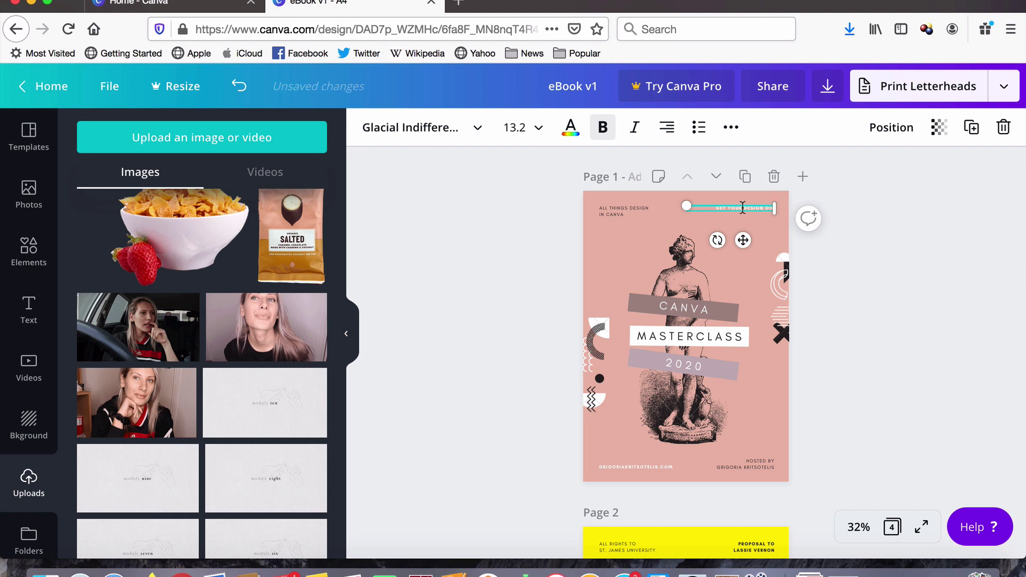
key(Return)
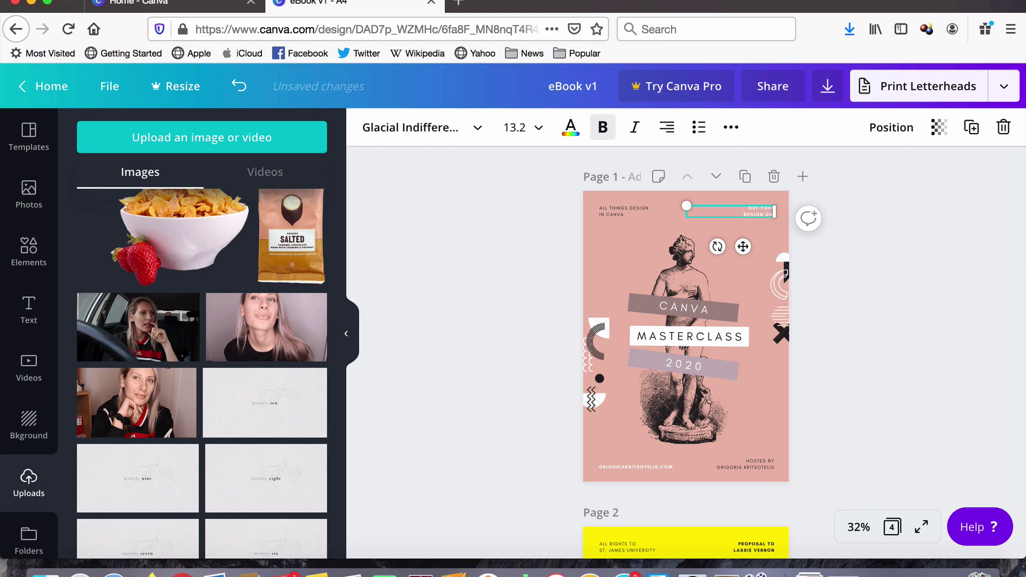
click(930, 310)
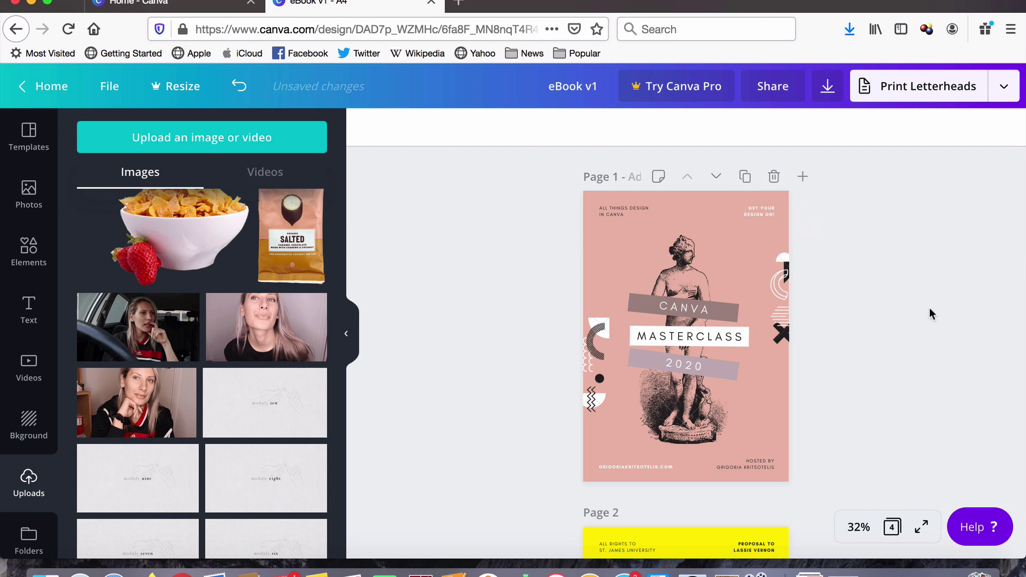
- Duplicate page 3 with the INTRODUCTION layout
scroll(929, 309, down, 10)
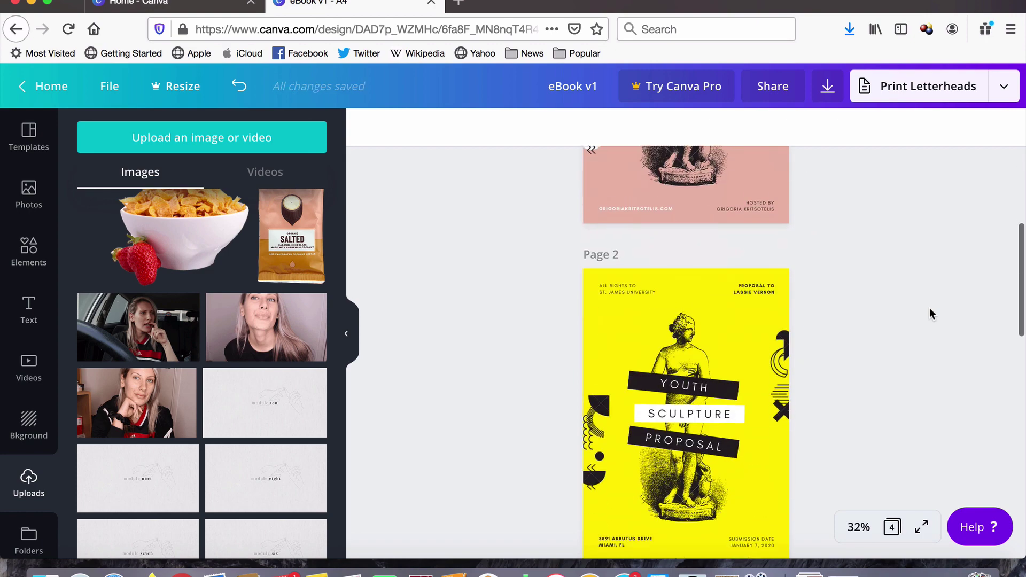
scroll(929, 313, down, 2)
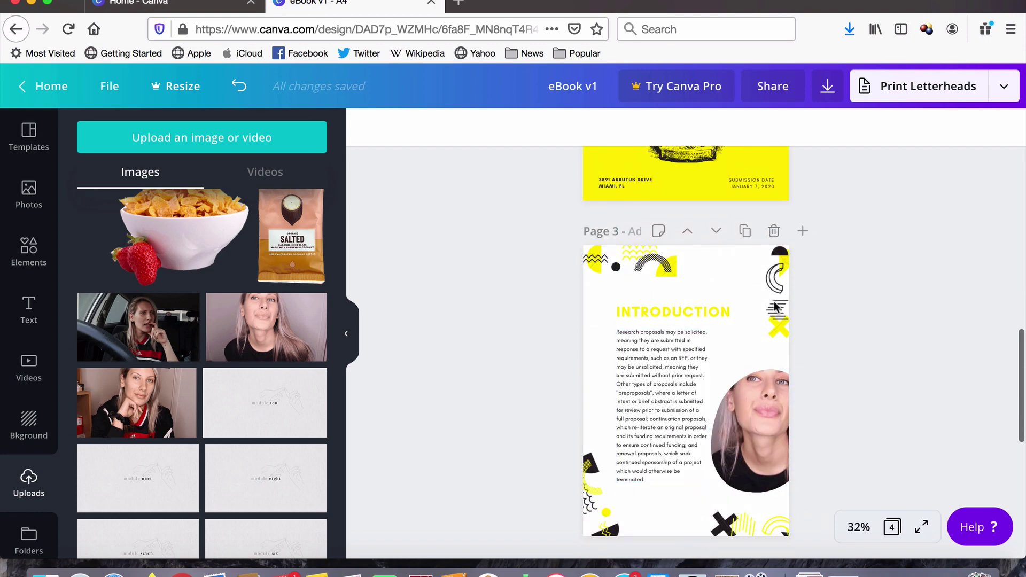
click(744, 230)
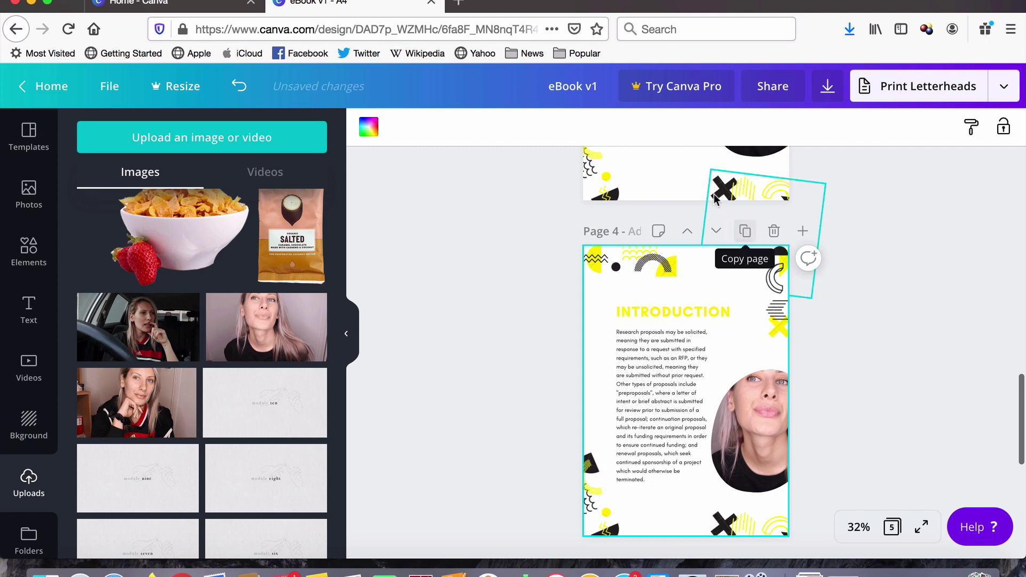
- Recolor the yellow parts of the geometric shapes in page 3's upper-left corner with the mauve document color
click(633, 212)
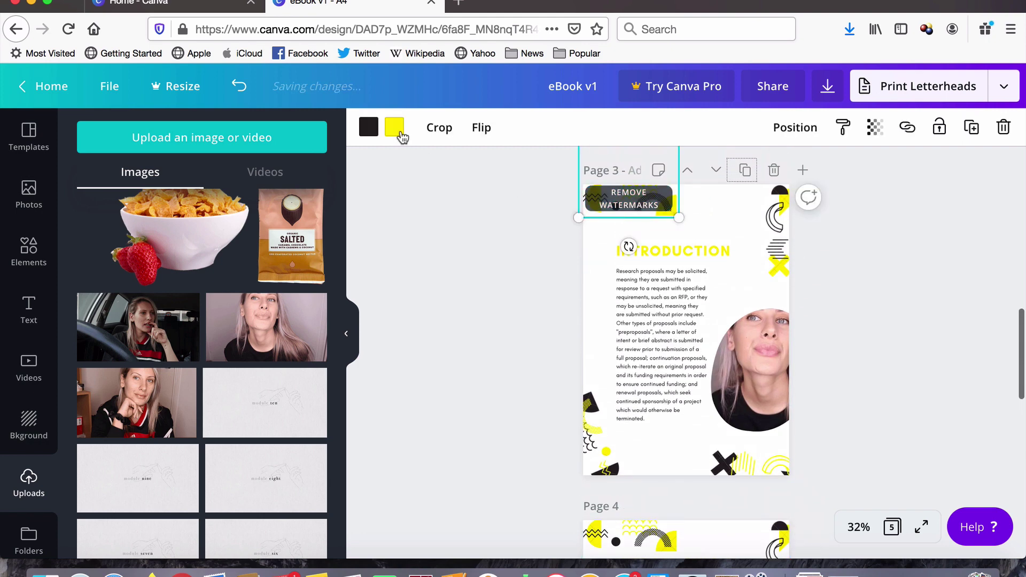
click(395, 127)
click(180, 292)
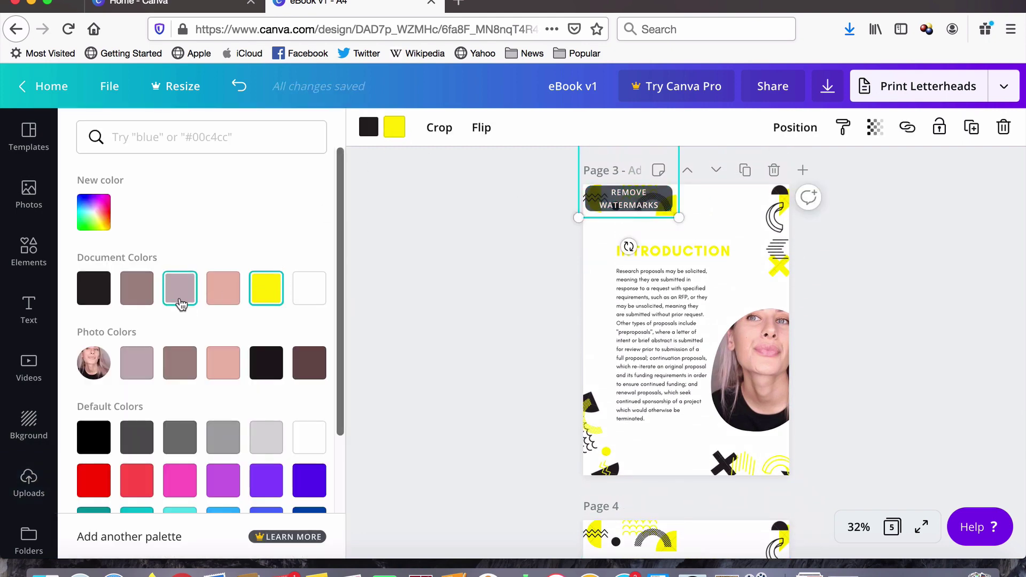
- Recolor the yellow parts of the geometric shapes in page 3's upper-right corner with the taupe document color
click(774, 221)
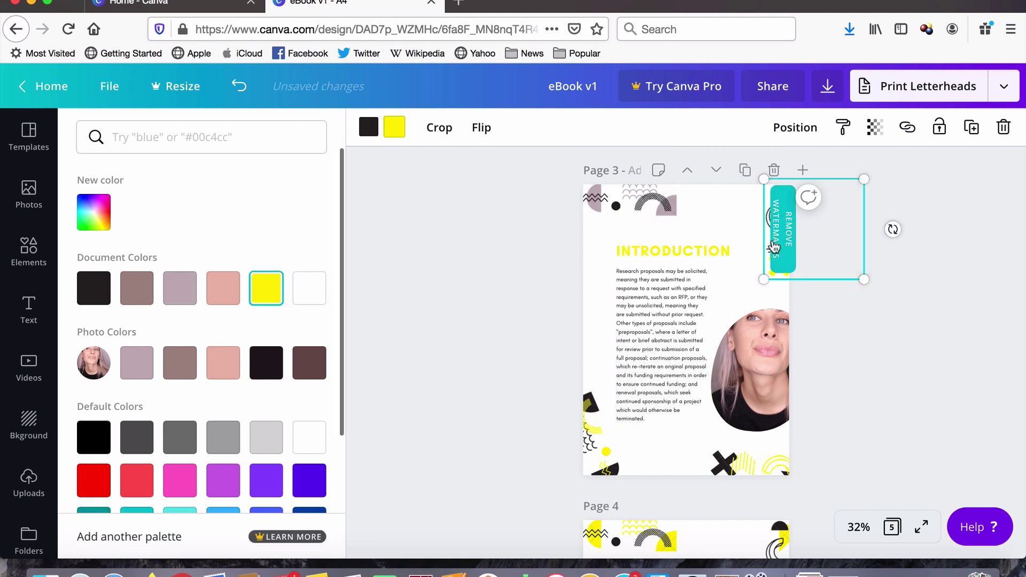
click(393, 127)
click(368, 126)
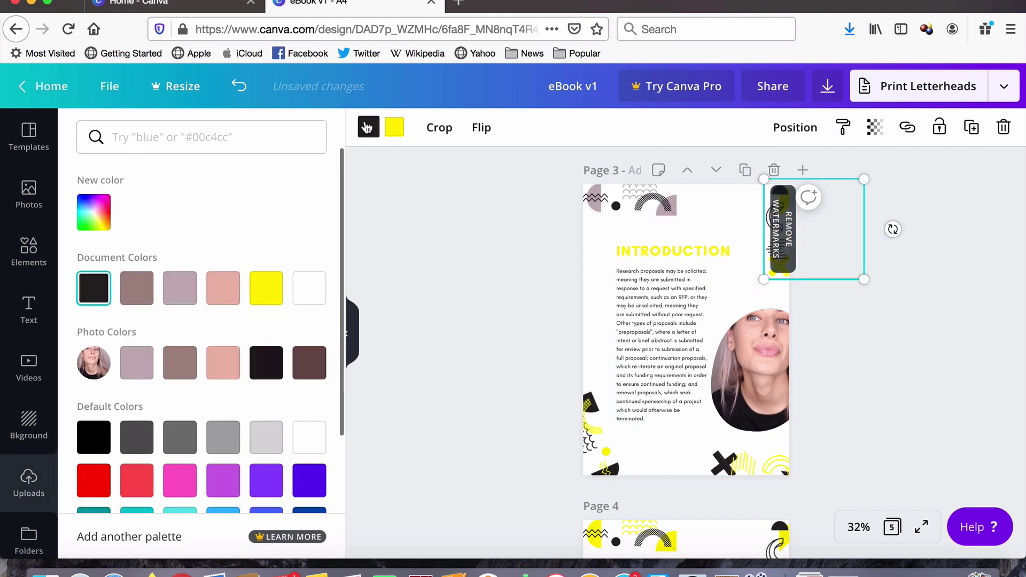
click(150, 292)
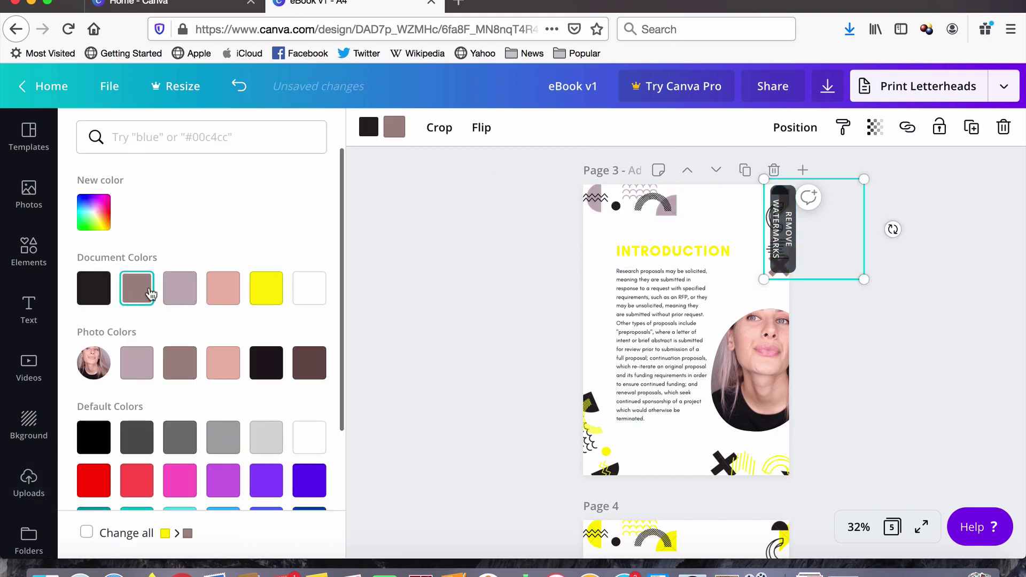
- Recolor the yellow parts of page 3's lower-left shapes with the salmon pink document color, keeping their dark parts black
click(571, 435)
click(223, 288)
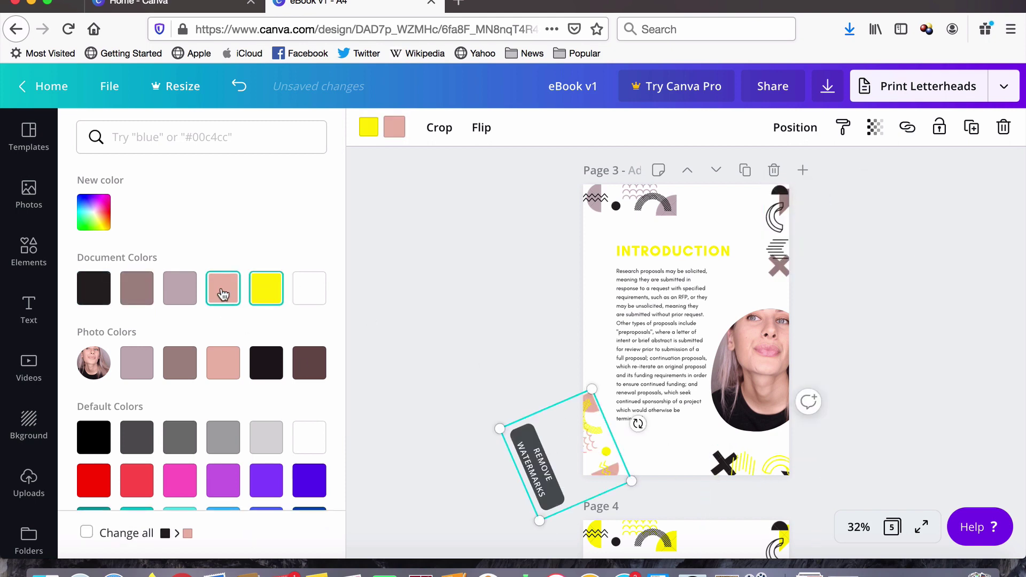
click(94, 288)
click(368, 131)
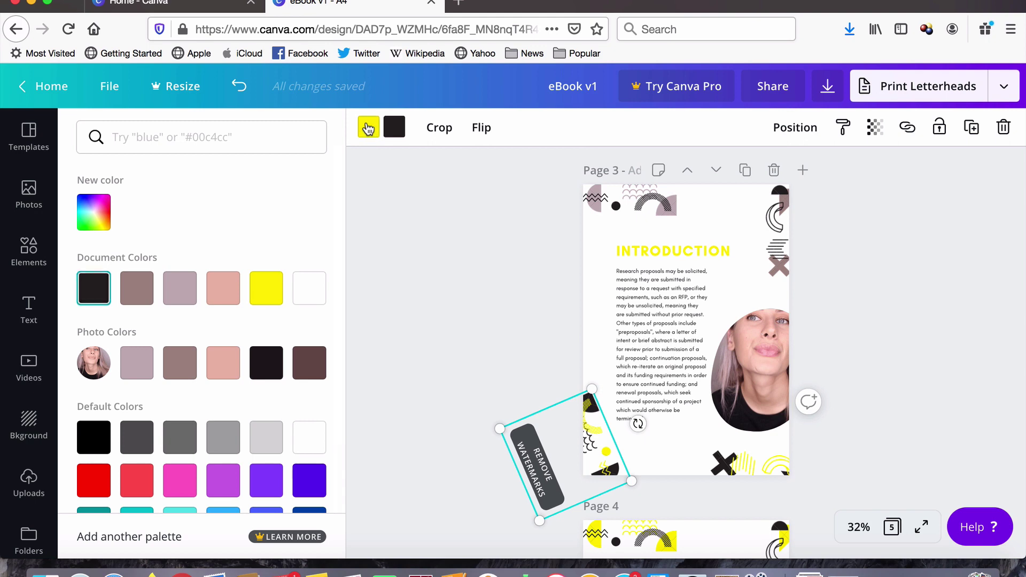
click(217, 299)
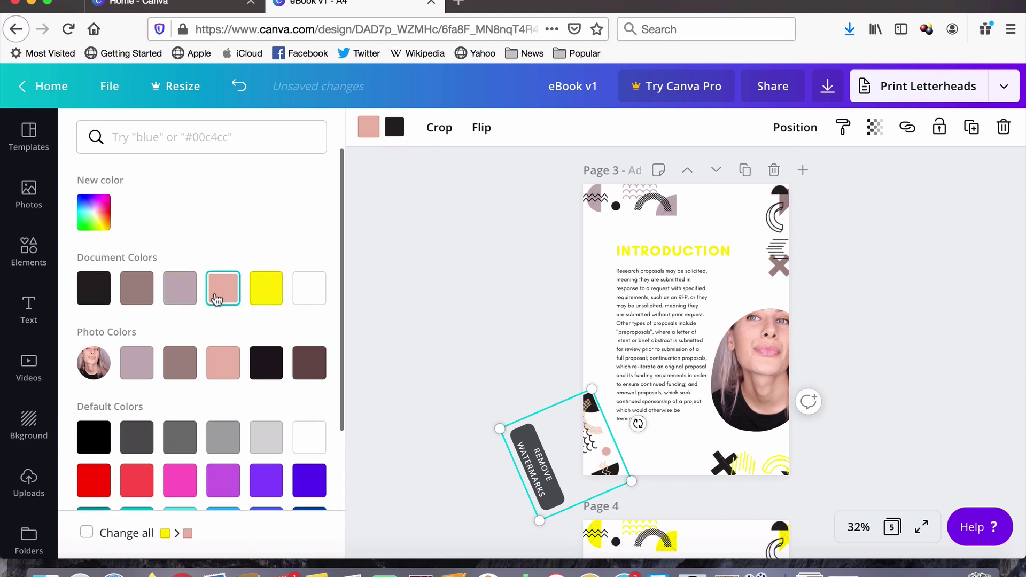
- Recolor the yellow parts of the shapes in page 3's lower-right corner with the mauve document color
click(732, 445)
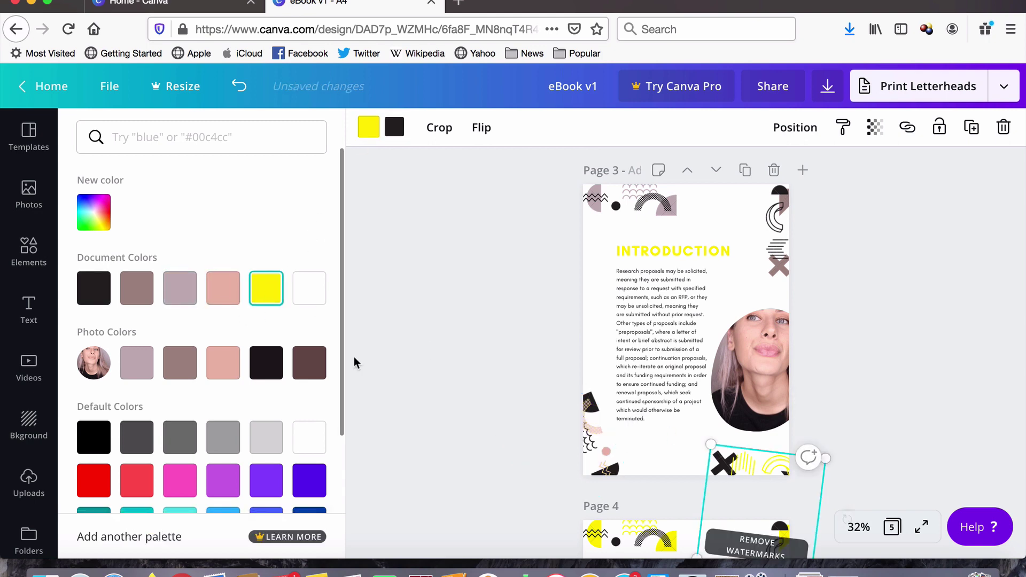
click(175, 294)
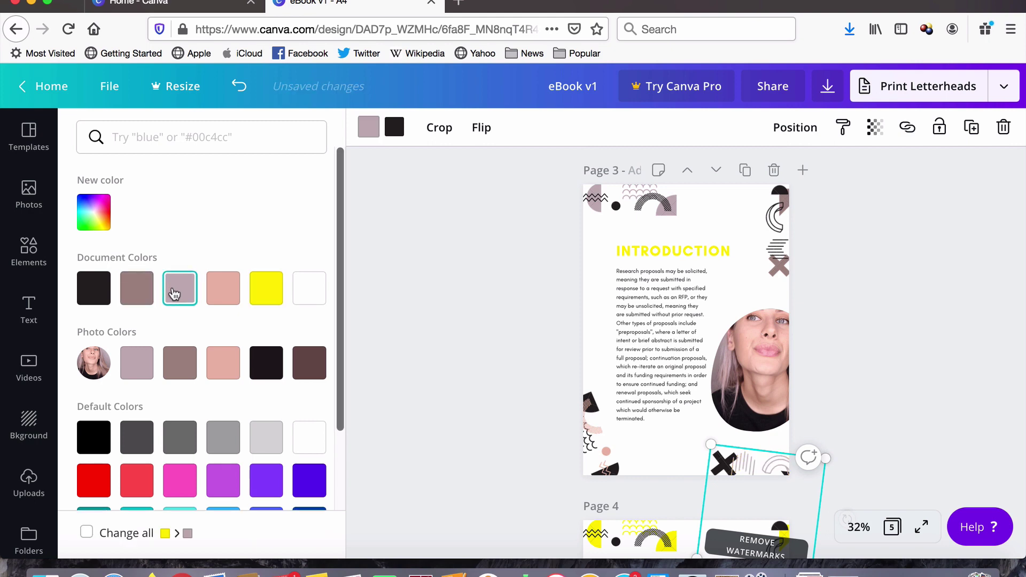
click(416, 367)
- Change the INTRODUCTION heading's text color on page 3 to the taupe document color
click(687, 251)
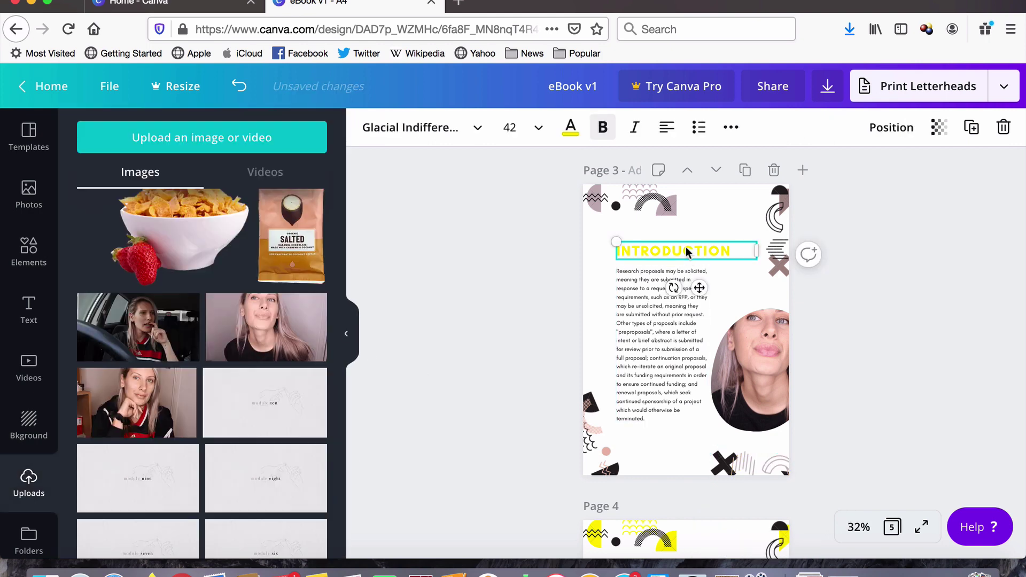
click(571, 127)
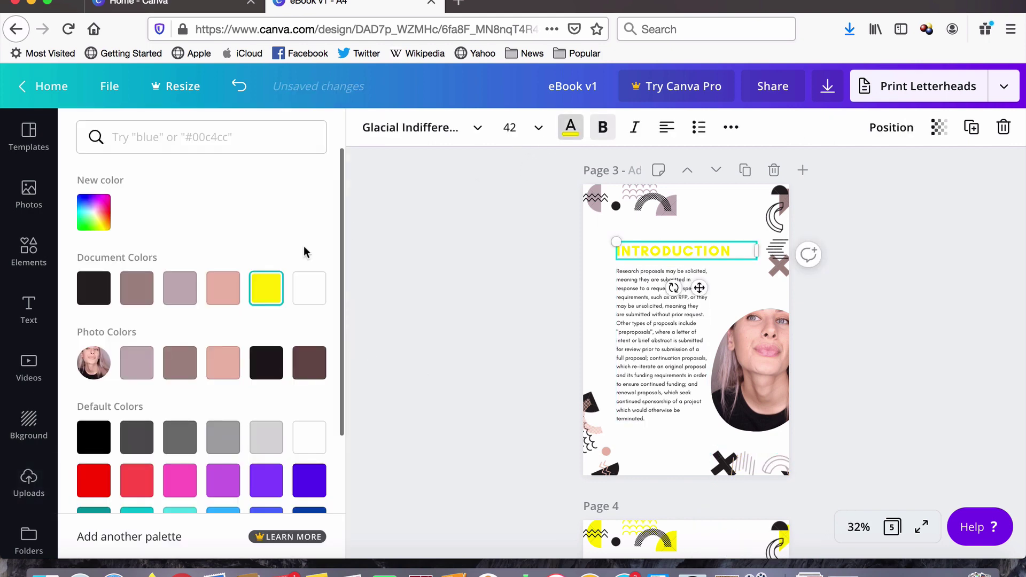
click(134, 294)
click(529, 297)
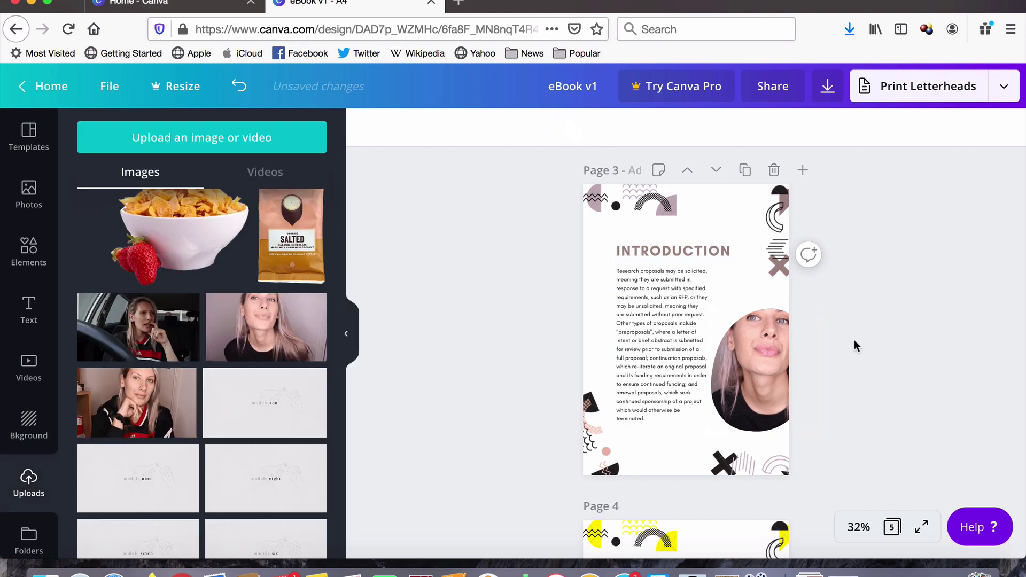
- Move the recolored INTRODUCTION page up one position, ahead of the yellow sculpture proposal cover
scroll(859, 350, up, 3)
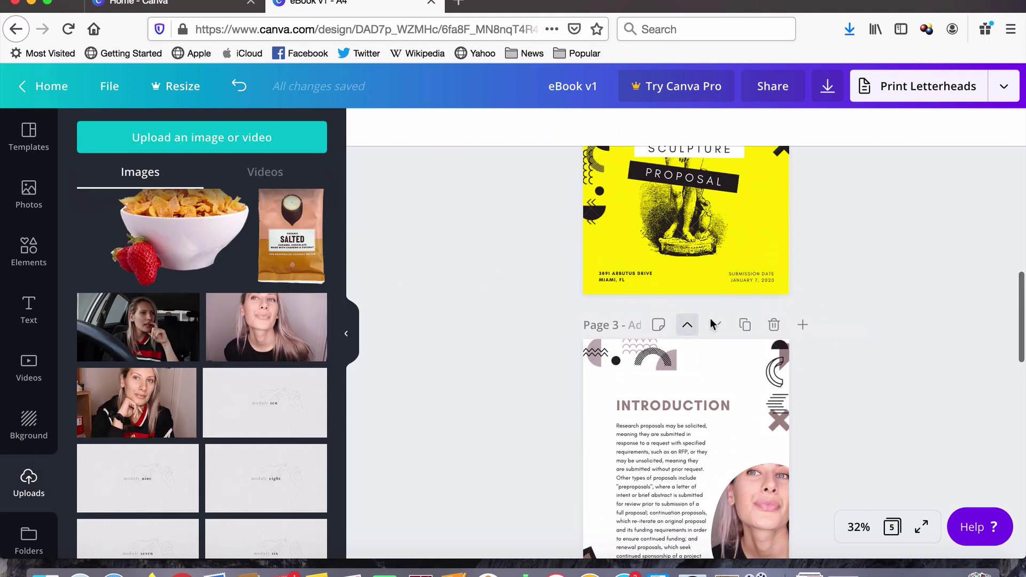
click(686, 324)
scroll(879, 311, down, 10)
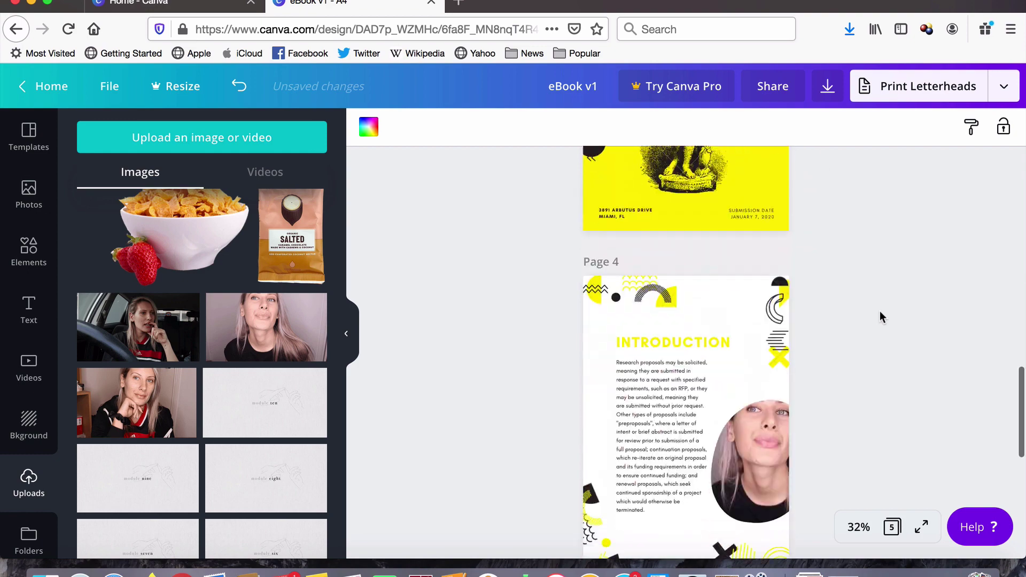
- Duplicate the PART ONE page and move one copy up to become page 3, directly after the recolored INTRODUCTION page
scroll(880, 311, down, 8)
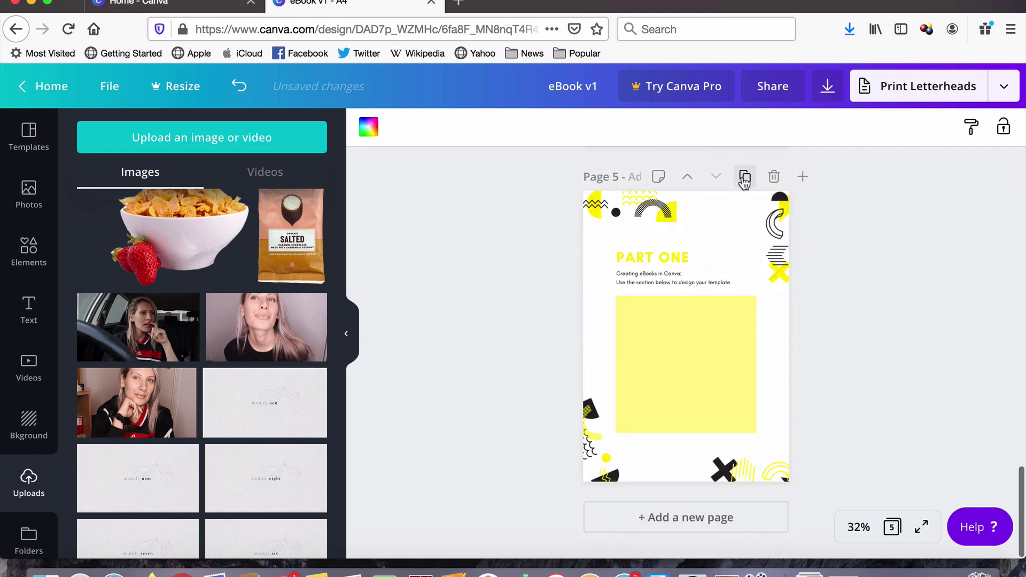
click(744, 177)
click(686, 177)
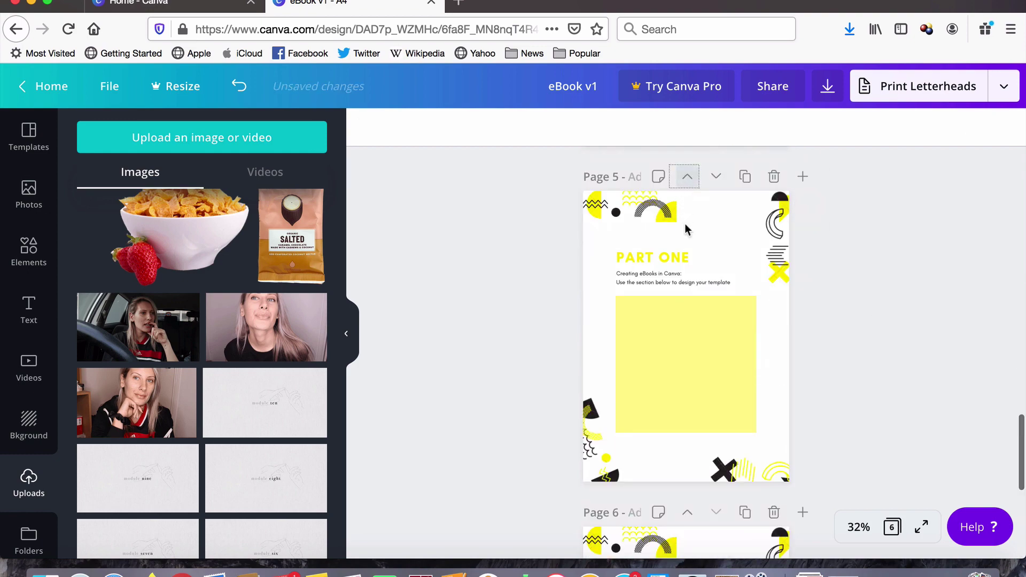
click(687, 177)
scroll(789, 259, up, 5)
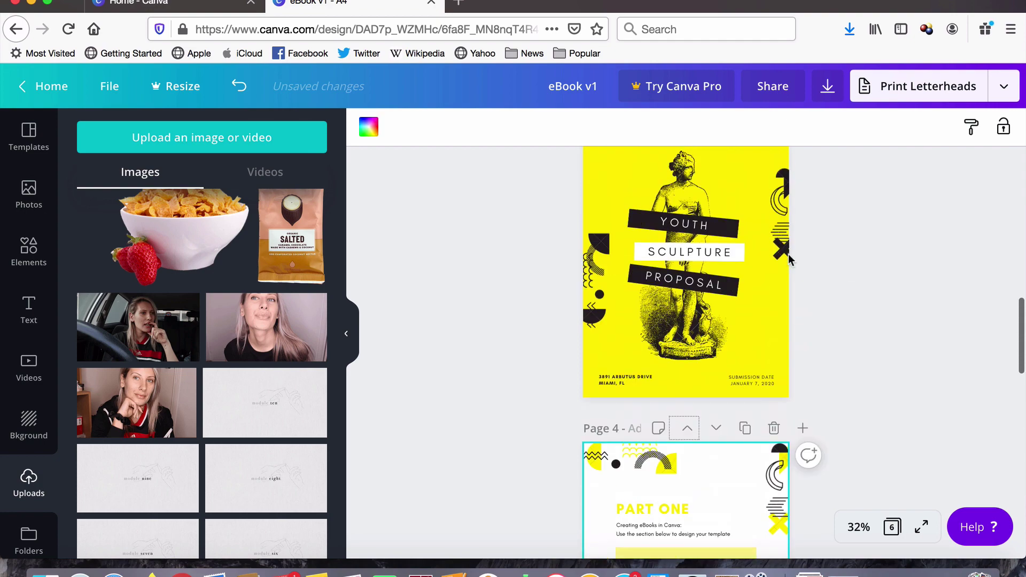
scroll(789, 259, down, 8)
scroll(789, 259, up, 6)
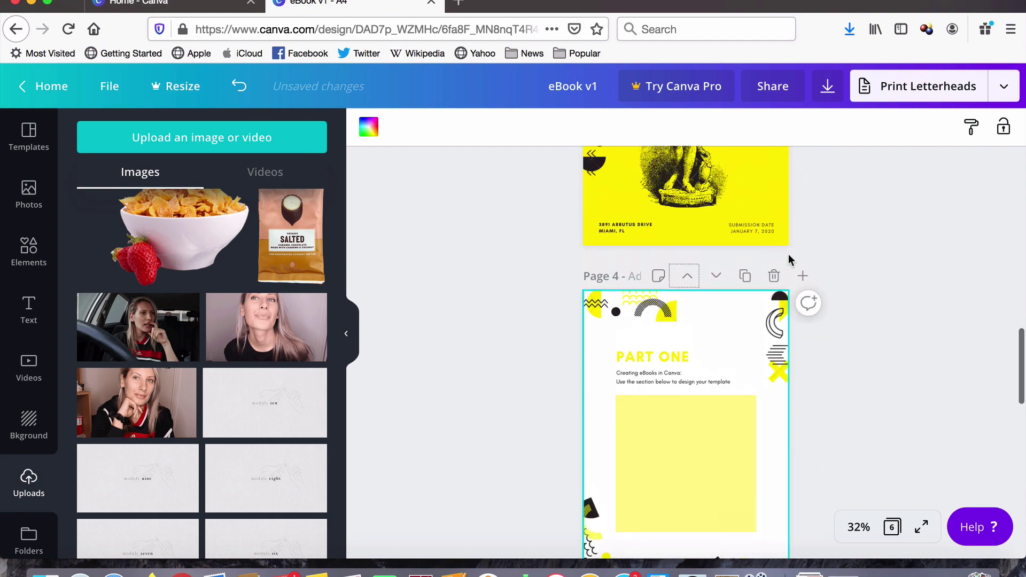
click(686, 278)
- Recolor the yellow in the PART ONE page's upper corner shapes on page 3: mauve in the left corner, taupe in the right
scroll(848, 282, down, 2)
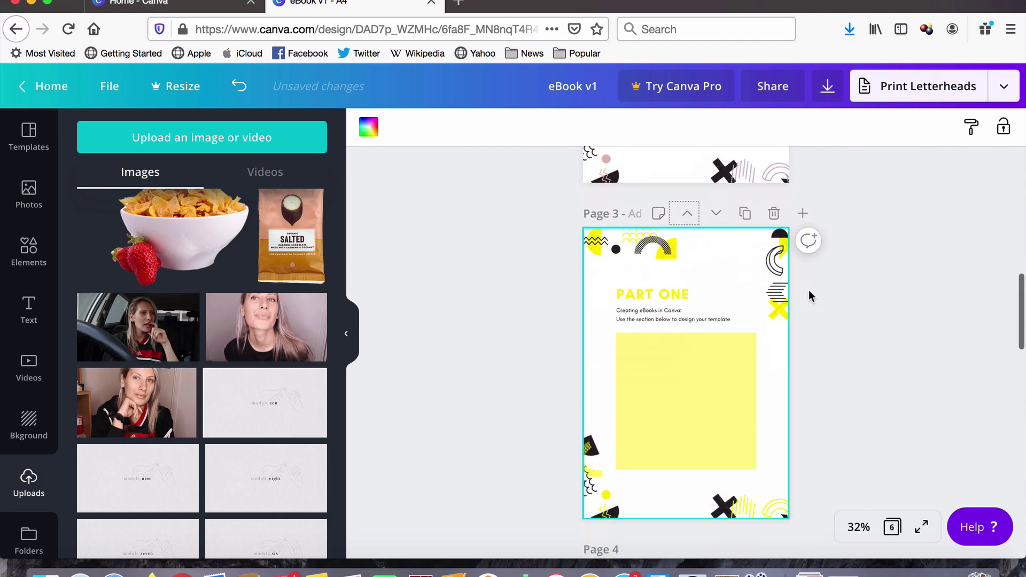
click(636, 245)
click(394, 127)
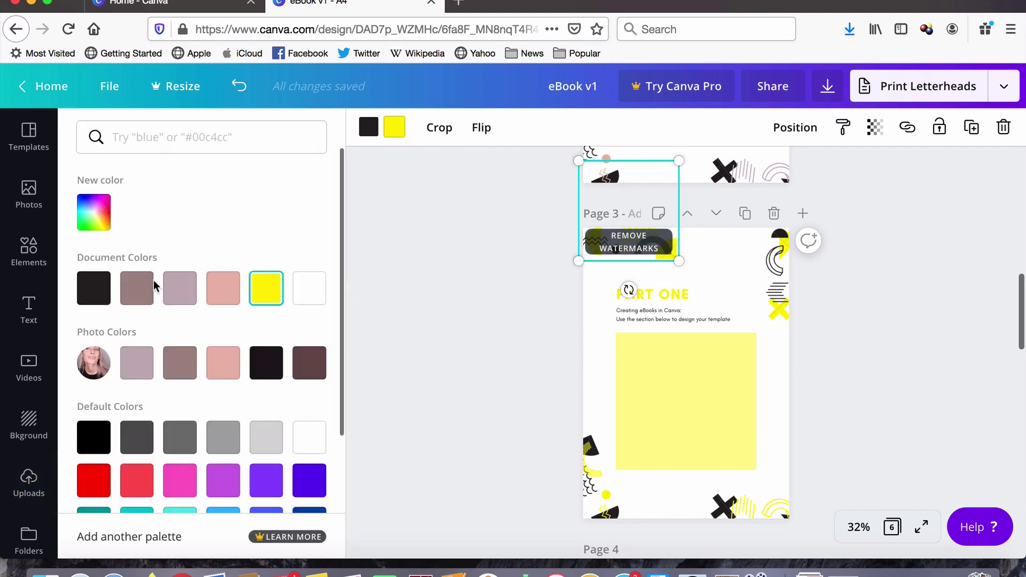
click(181, 291)
click(775, 283)
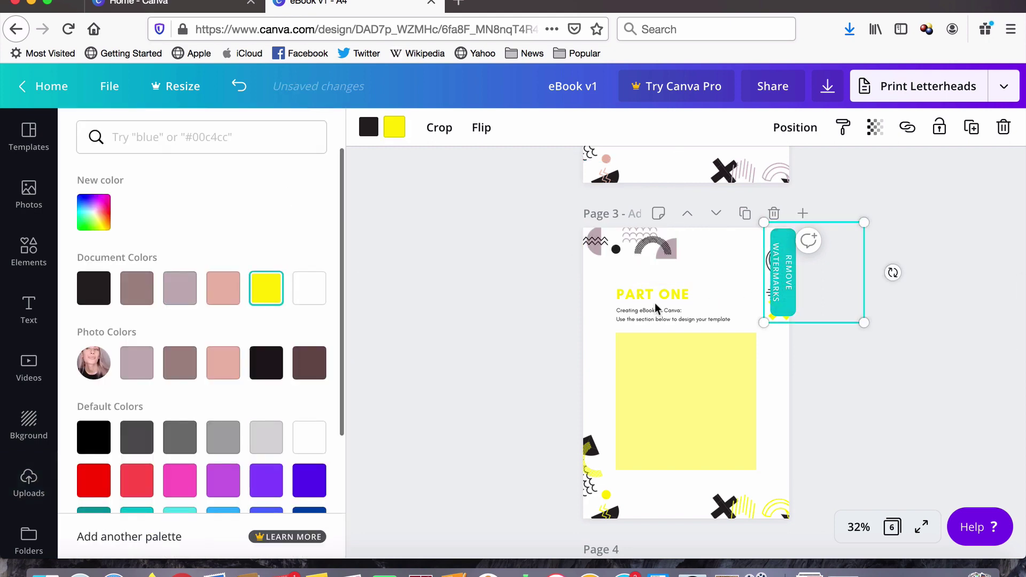
click(136, 288)
- Recolor the yellow in page 3's lower corner shapes: mauve in the left corner, salmon pink in the right
click(589, 483)
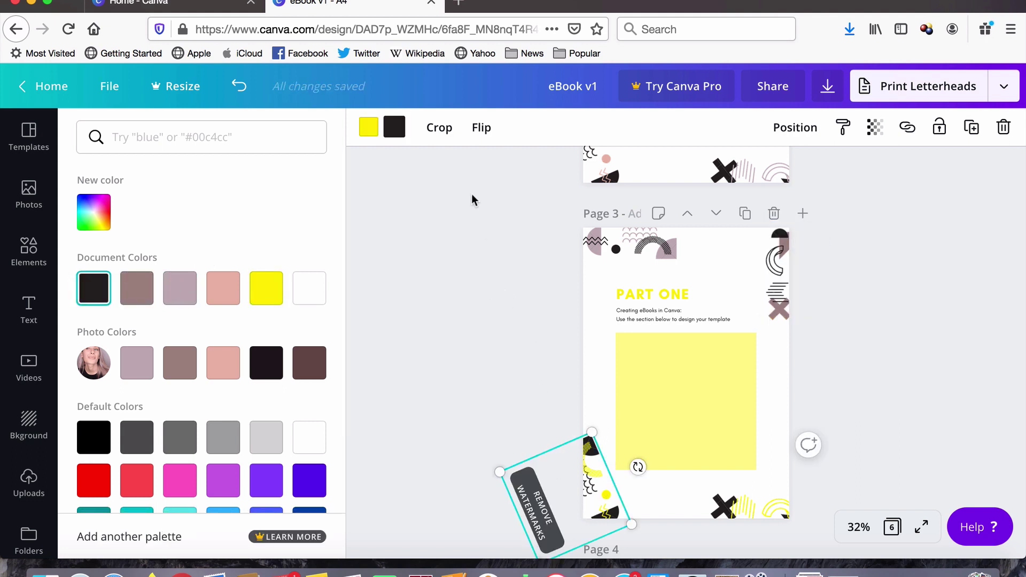
click(368, 127)
click(181, 286)
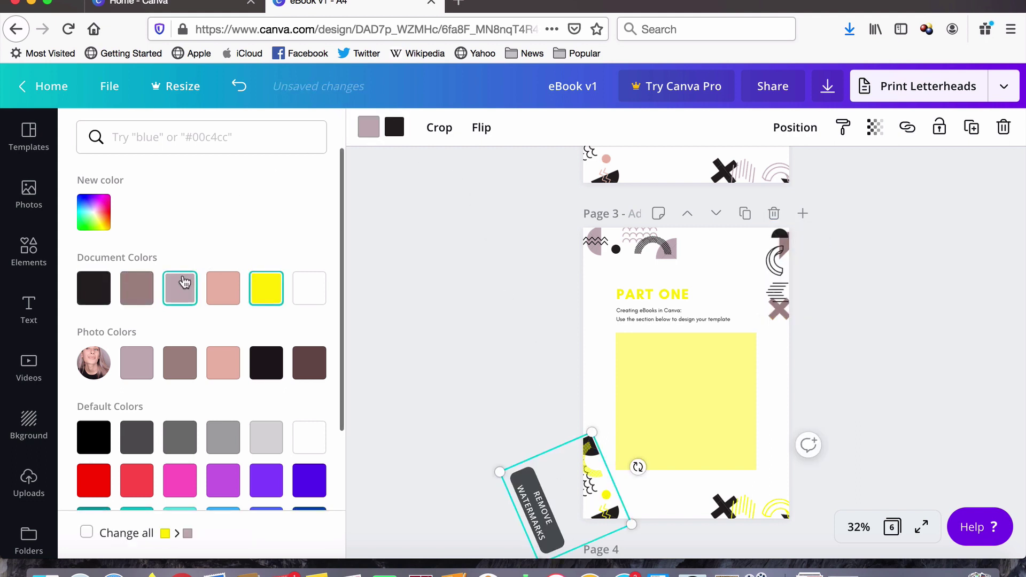
click(771, 504)
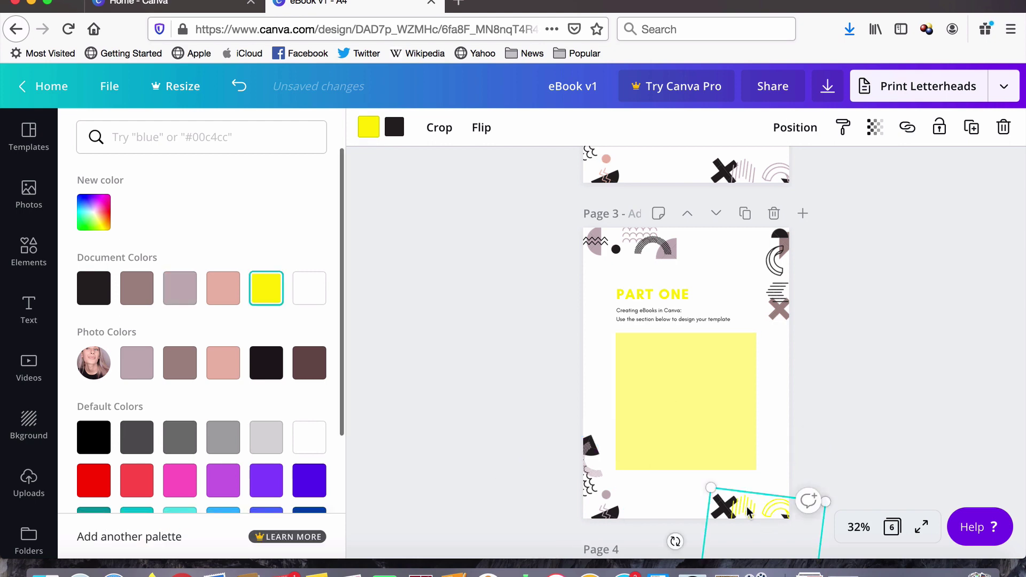
click(179, 288)
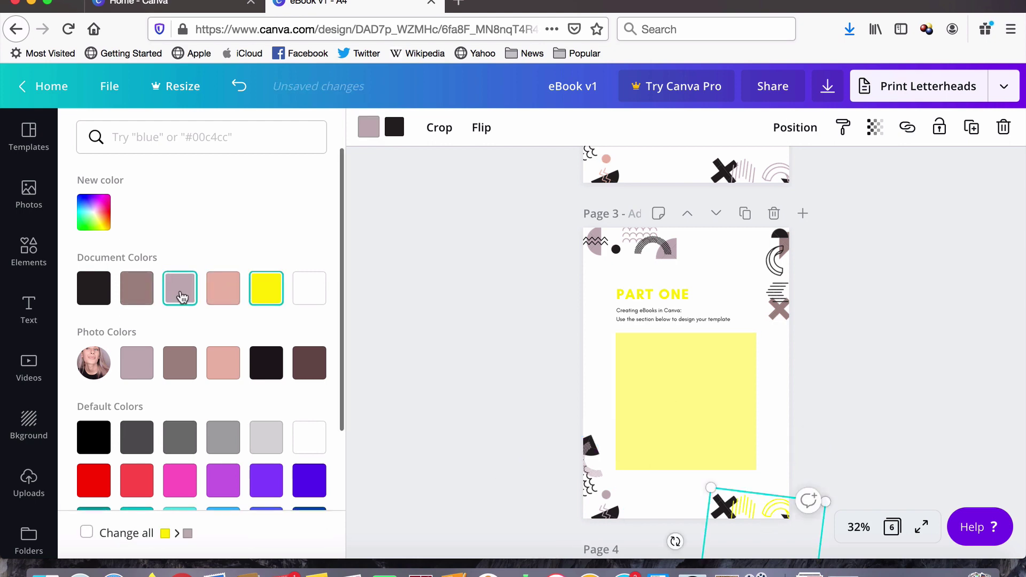
click(223, 288)
- Change the PART ONE heading's text color on page 3 to the taupe document color
click(643, 294)
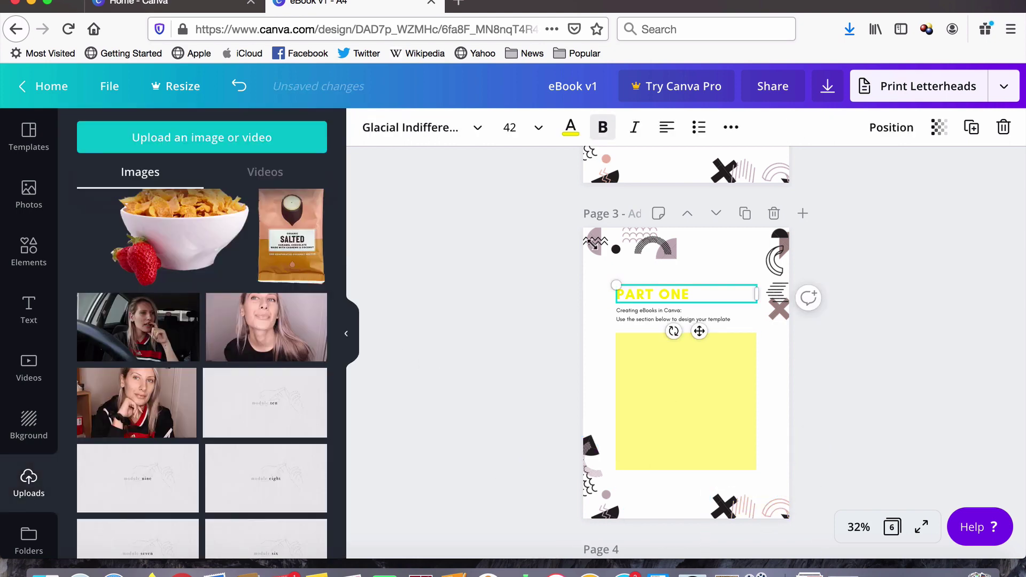
click(571, 127)
click(137, 289)
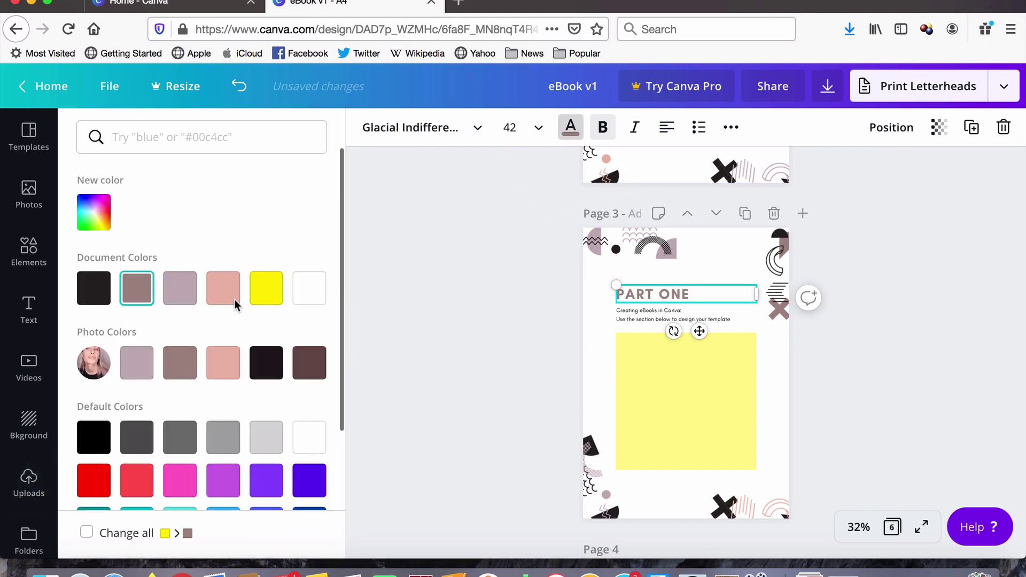
- Recolor the large yellow square on page 3 with the mauve document color
click(664, 393)
click(375, 130)
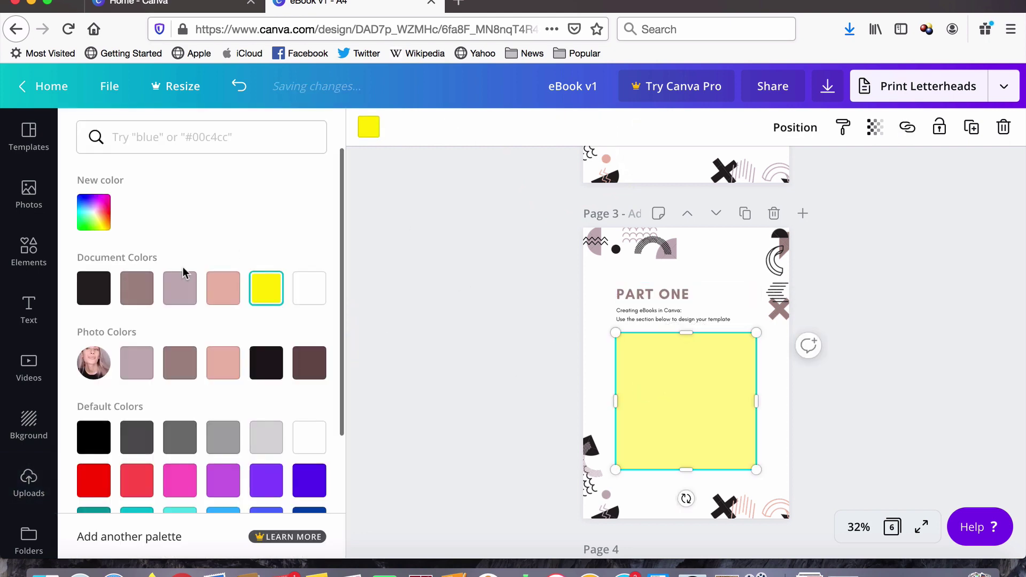
click(137, 288)
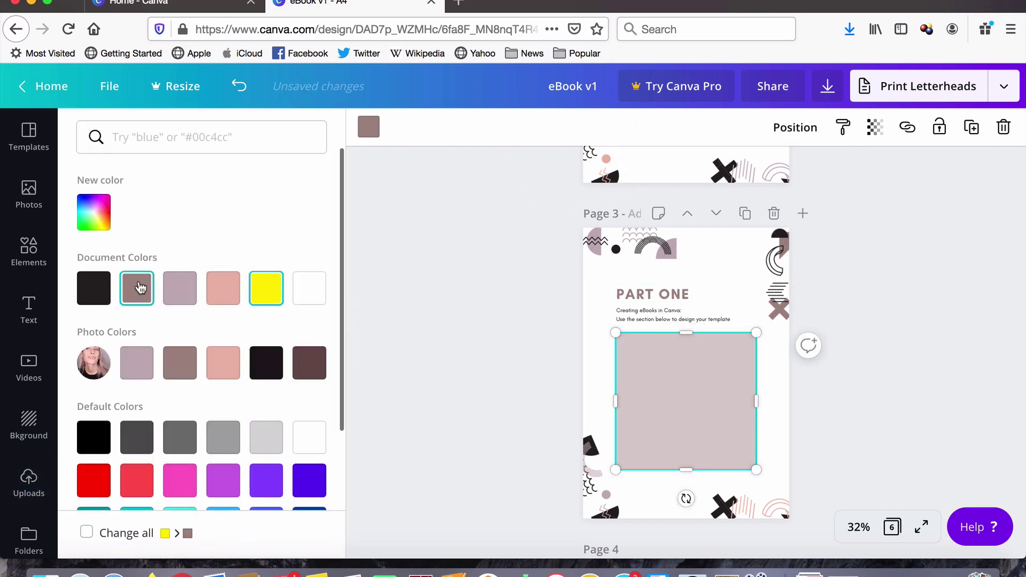
click(181, 289)
click(393, 316)
click(921, 335)
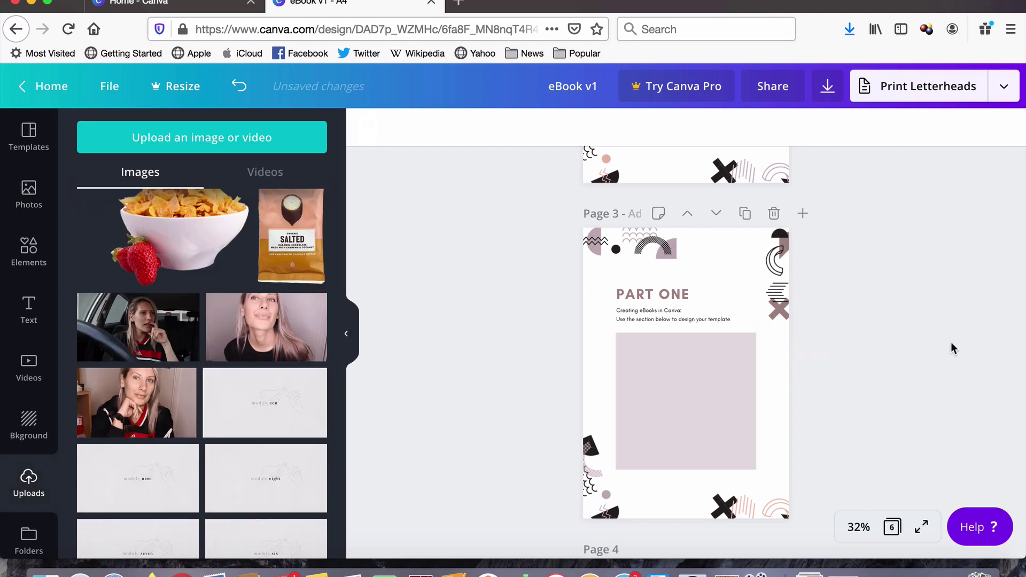
- Add a body text box to the INTRODUCTION page and move it to the foot of the page, below the paragraph
scroll(951, 347, up, 10)
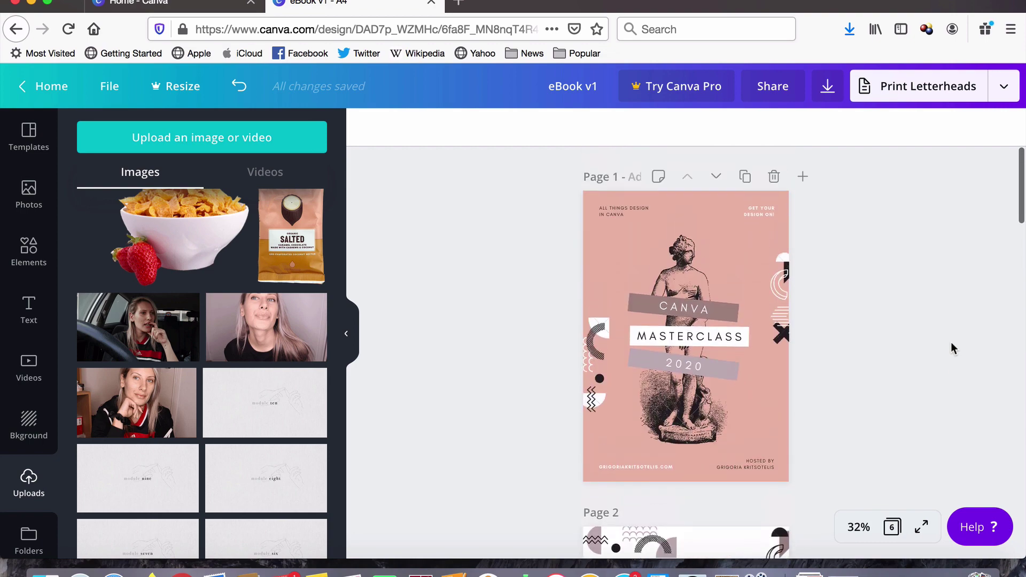
scroll(951, 347, down, 10)
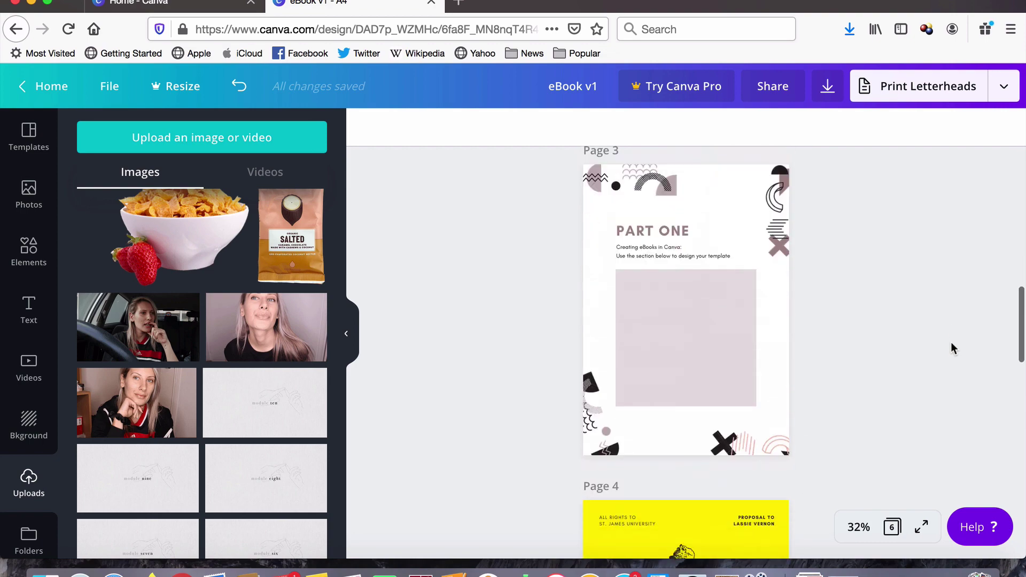
scroll(951, 348, up, 8)
scroll(952, 348, down, 5)
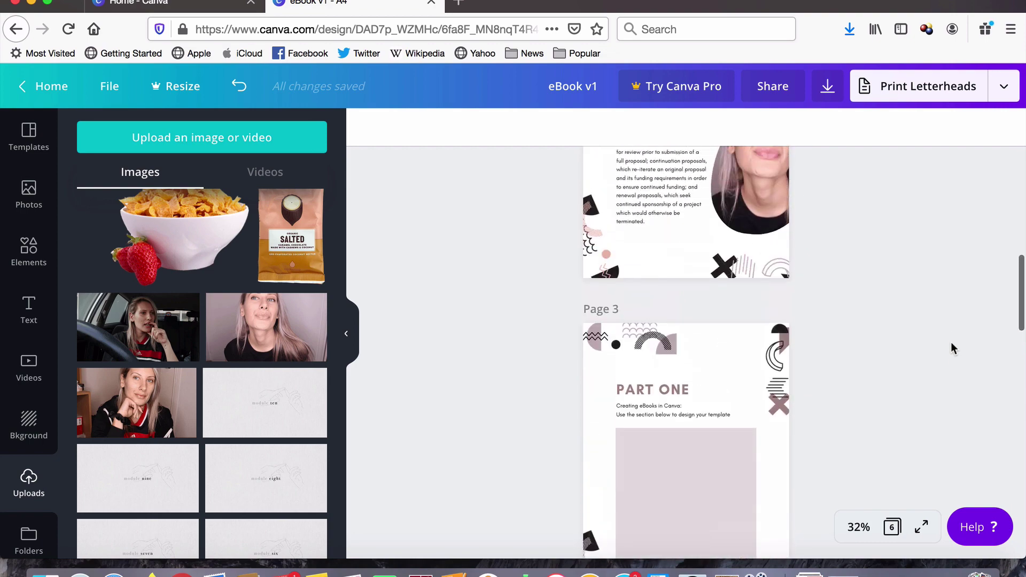
scroll(951, 347, up, 3)
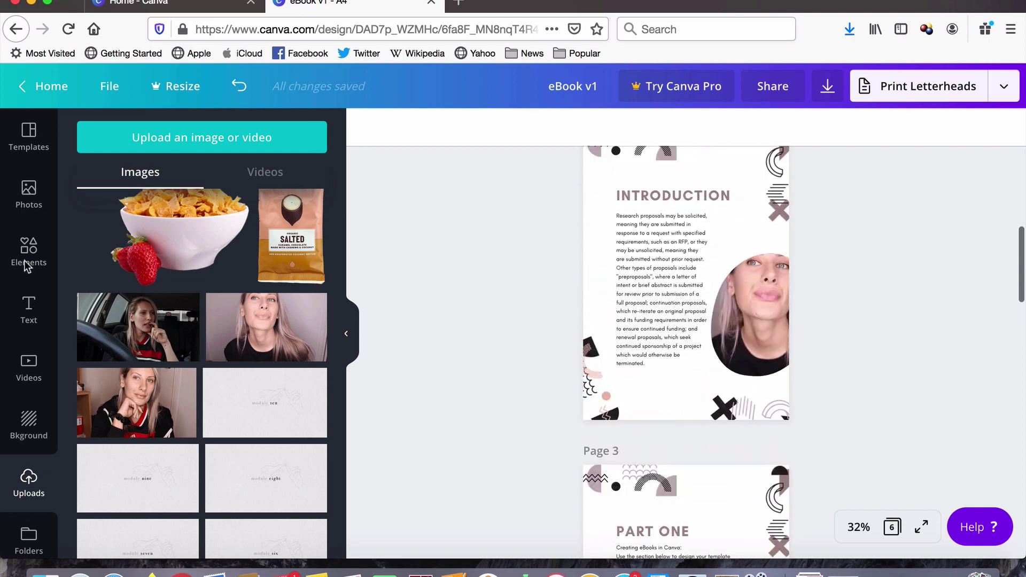
click(29, 309)
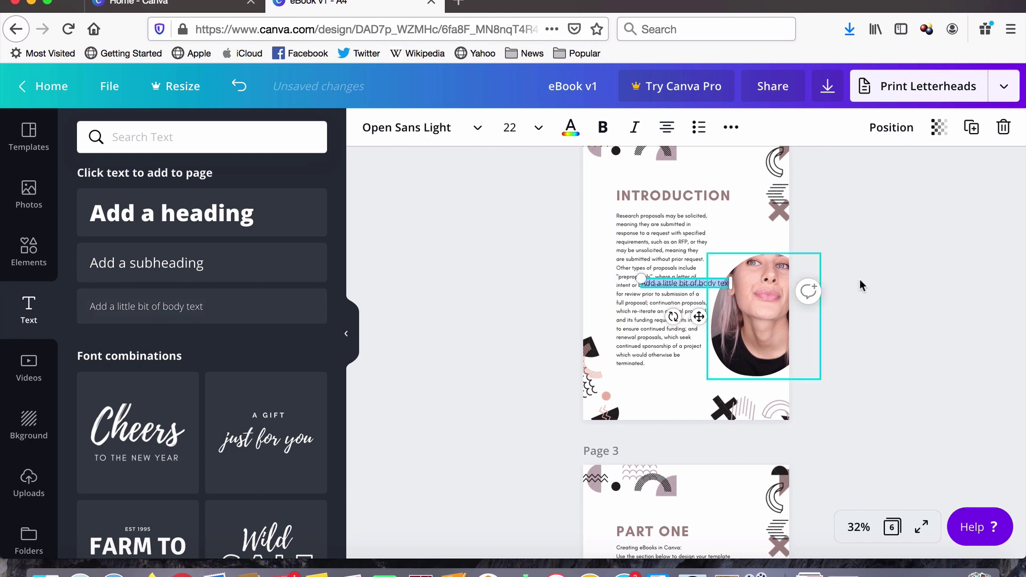
click(668, 236)
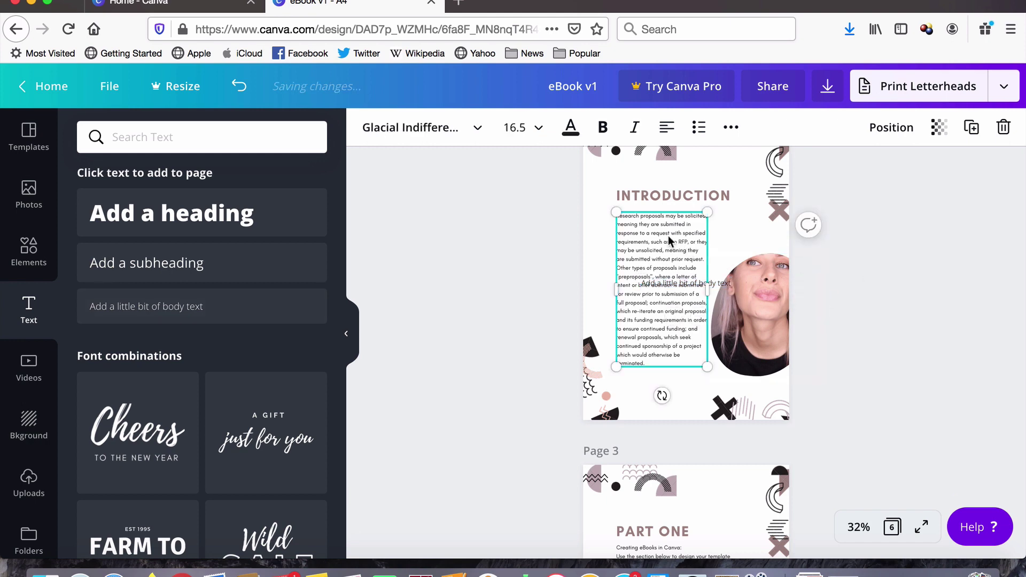
click(694, 284)
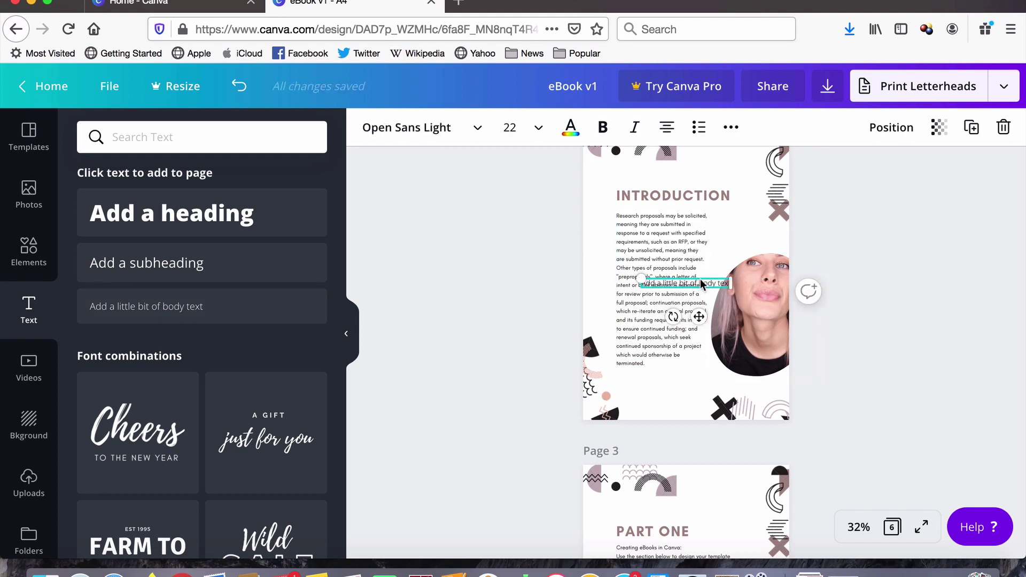
drag(699, 279, 691, 406)
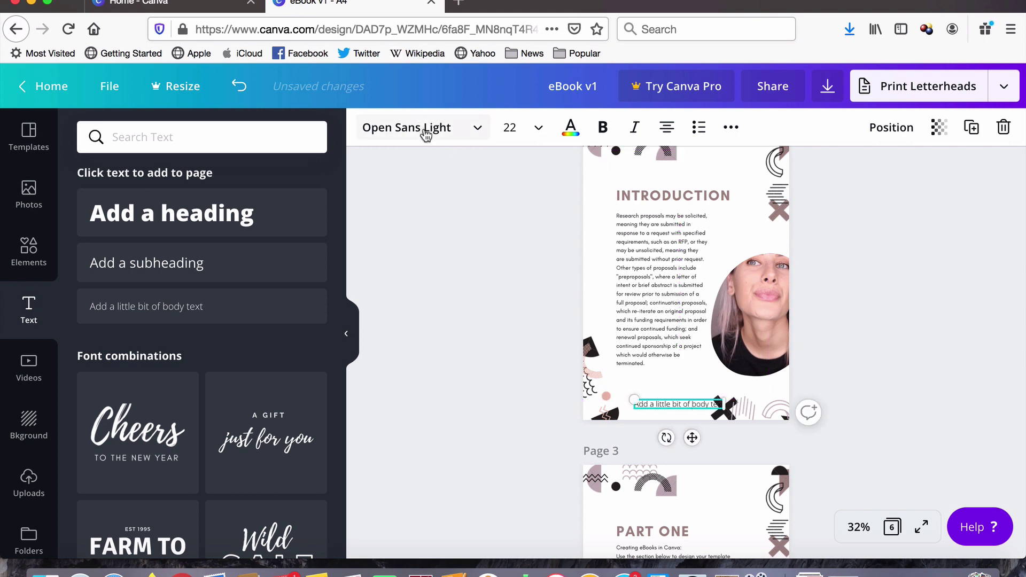
- Set the new footer text on page 2 to the Glacial Indifference font at size 10
click(426, 133)
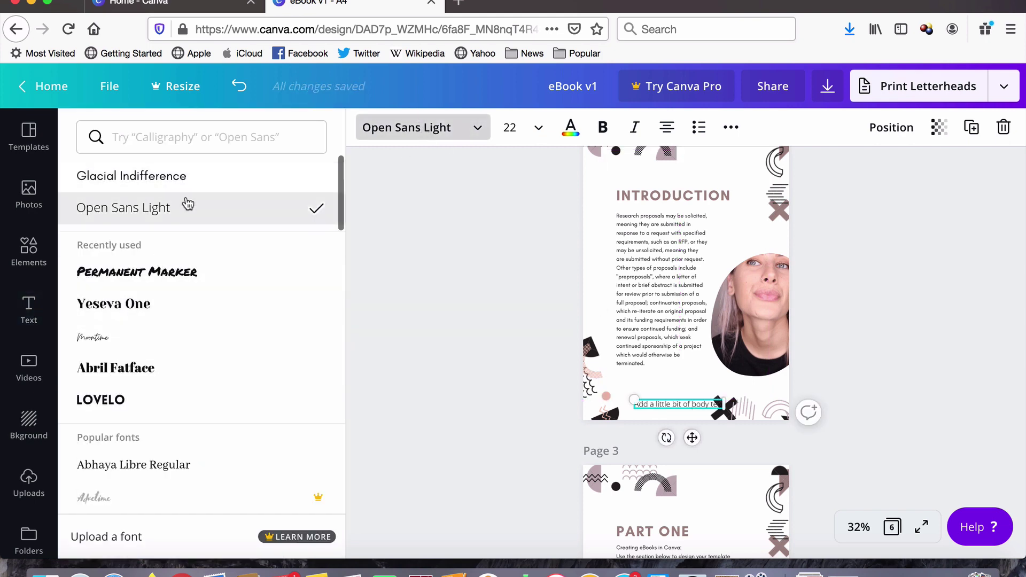
click(183, 178)
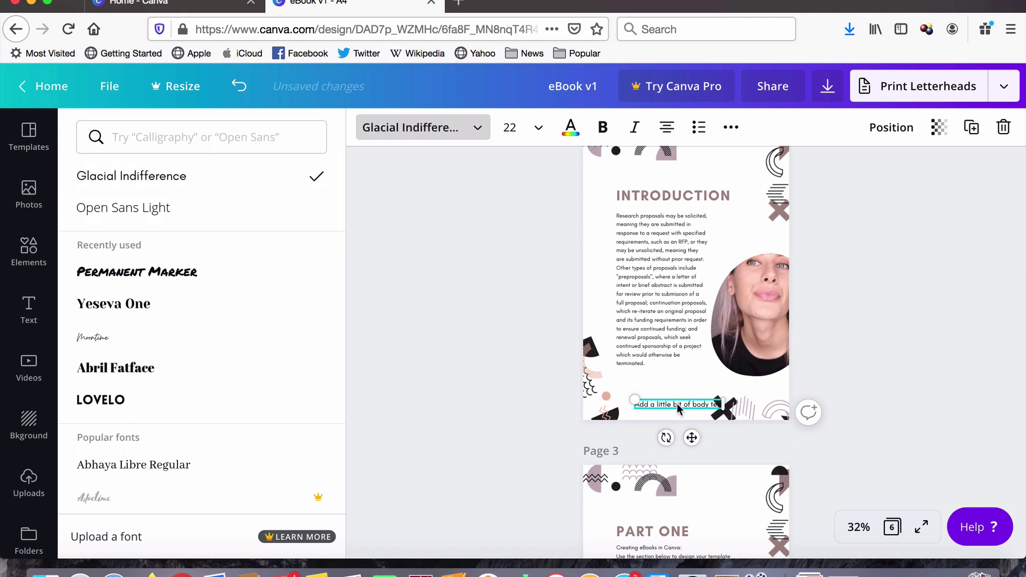
click(514, 130)
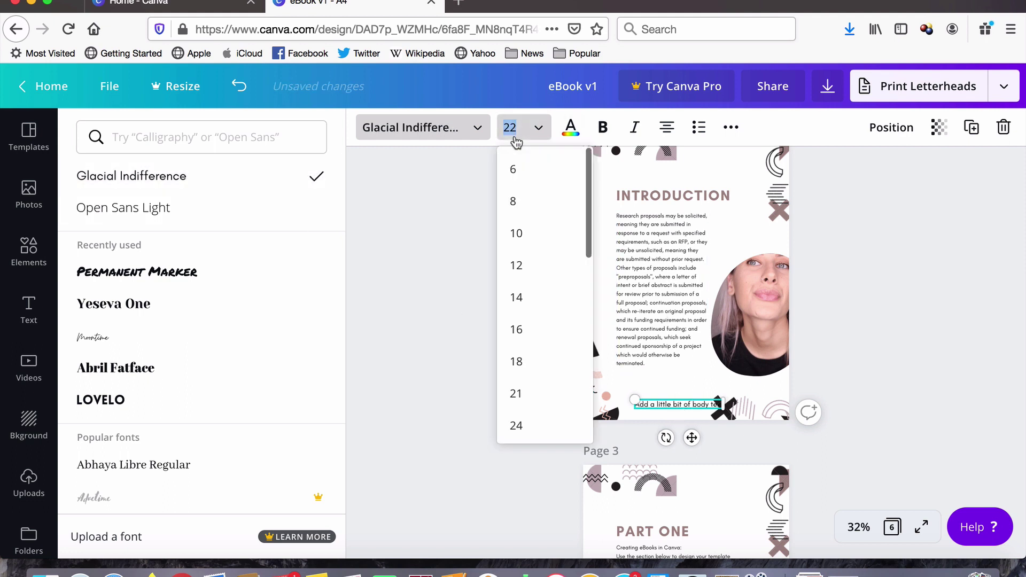
click(532, 235)
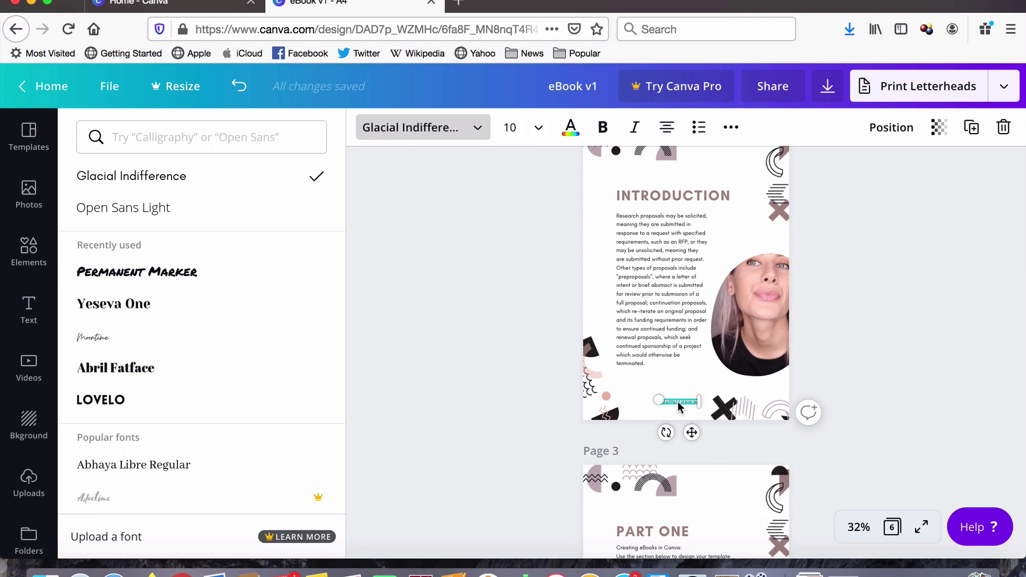
- Replace the placeholder footer text on page 2 with the host's website address
key(BackSpace)
key(ctrl+z)
key(ctrl+z)
key(ctrl+z)
key(ctrl+z)
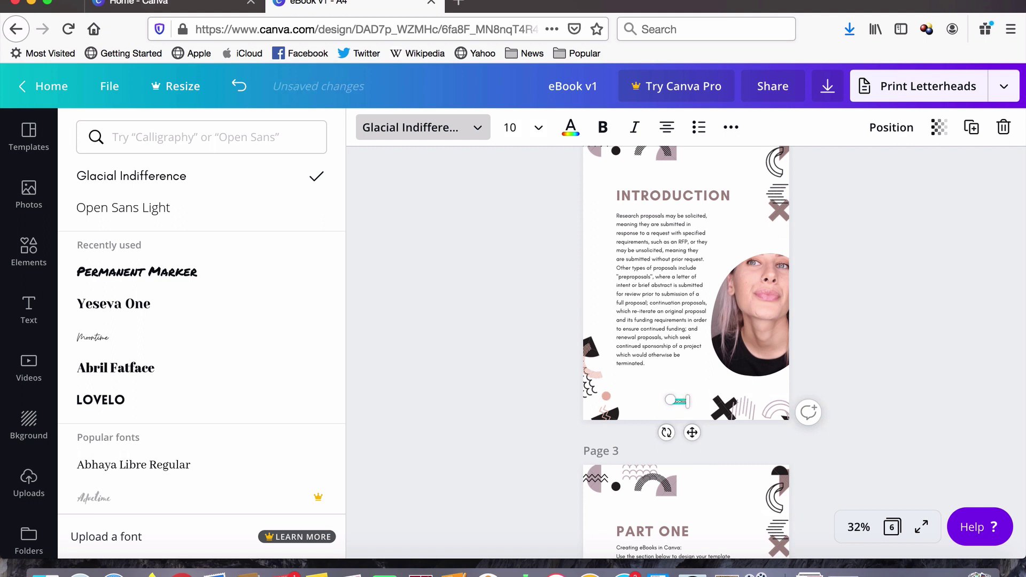
key(ctrl+z)
key(ctrl+z)
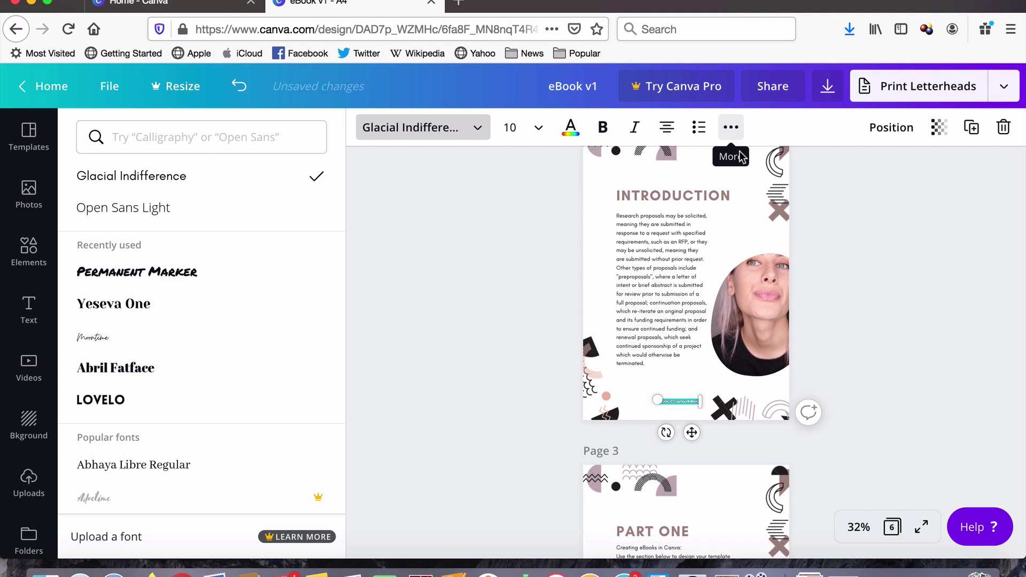
- Widen the letter spacing of page 2's website footer to 227
click(731, 129)
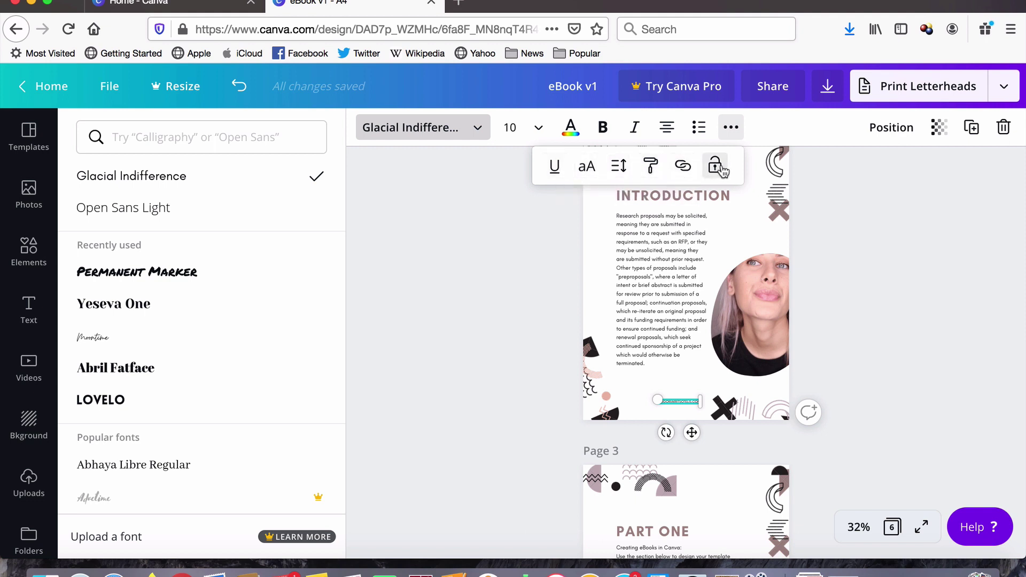
click(621, 168)
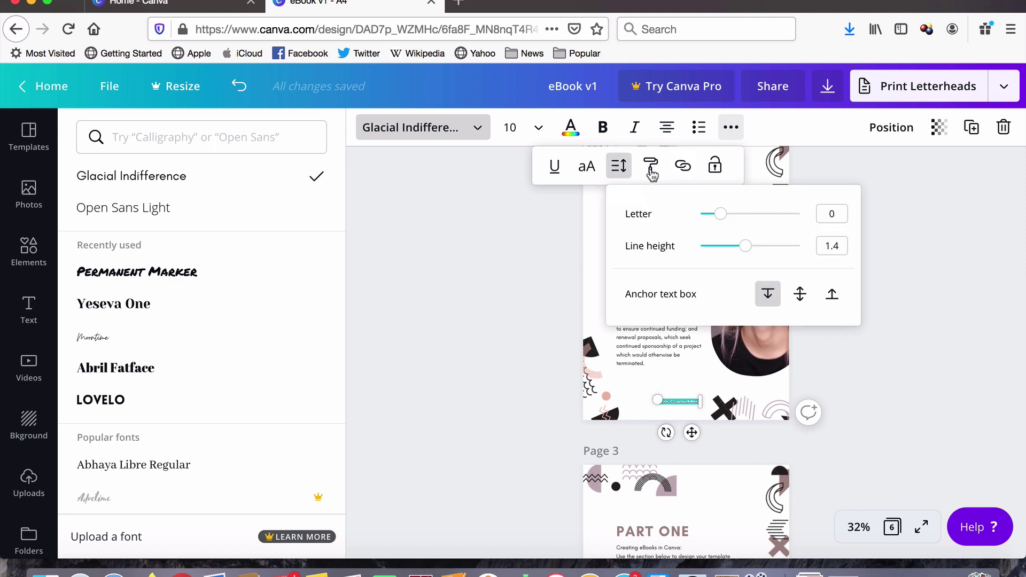
click(727, 213)
drag(727, 214, 735, 216)
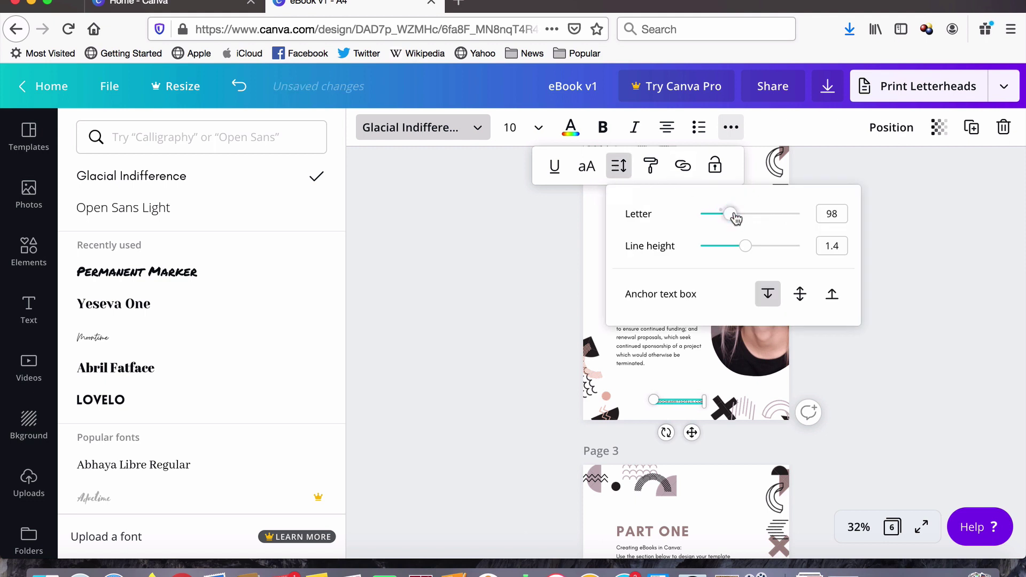
click(745, 219)
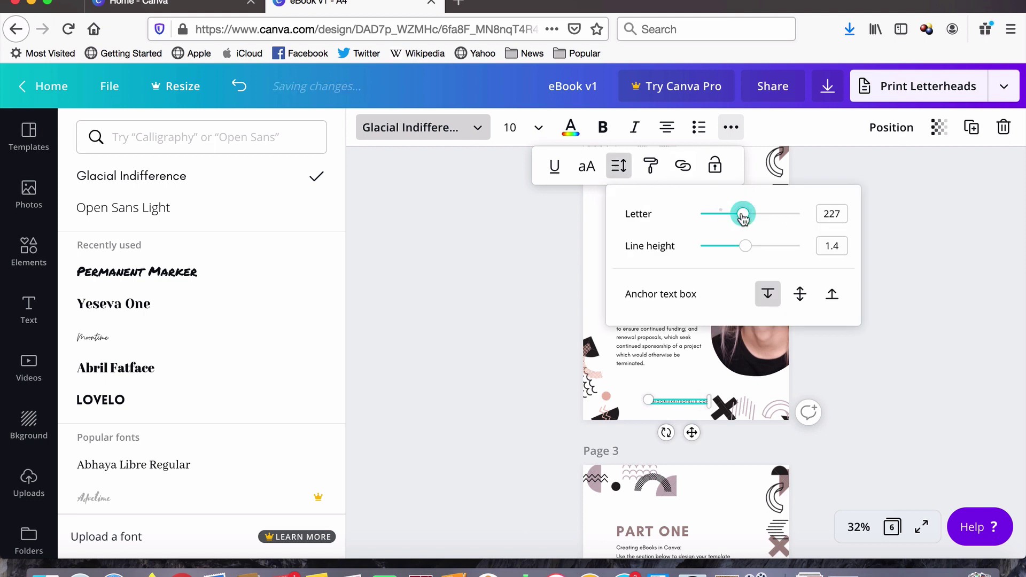
click(860, 380)
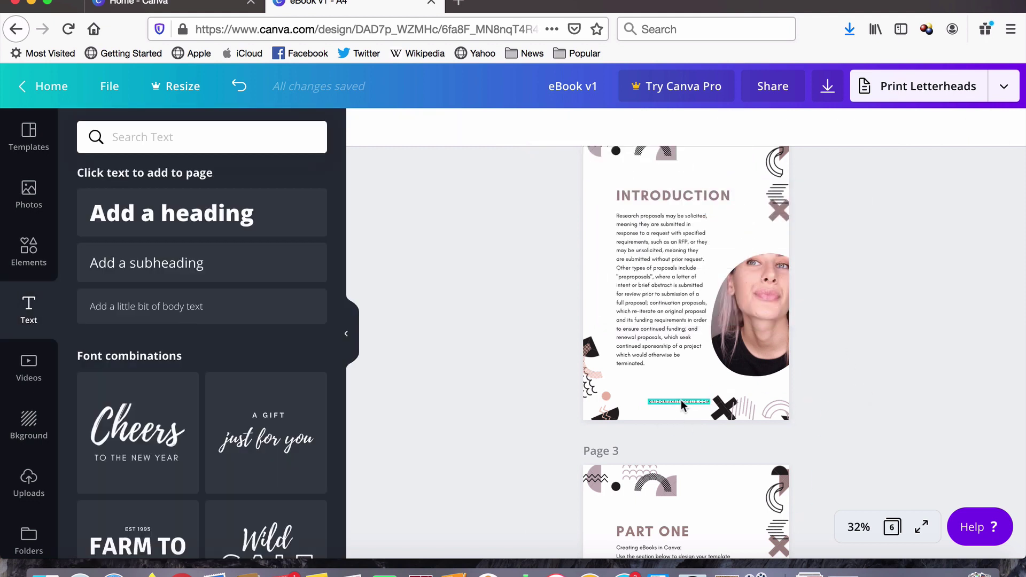
- Fine-tune the vertical position of the website footer on page 2, beside the black cross
drag(680, 399, 683, 407)
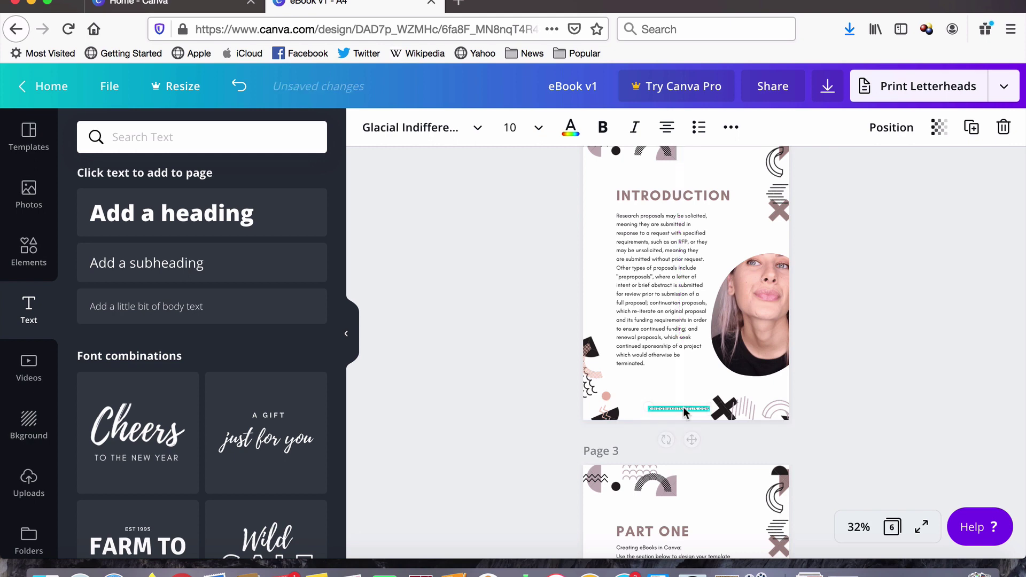
click(808, 421)
click(850, 346)
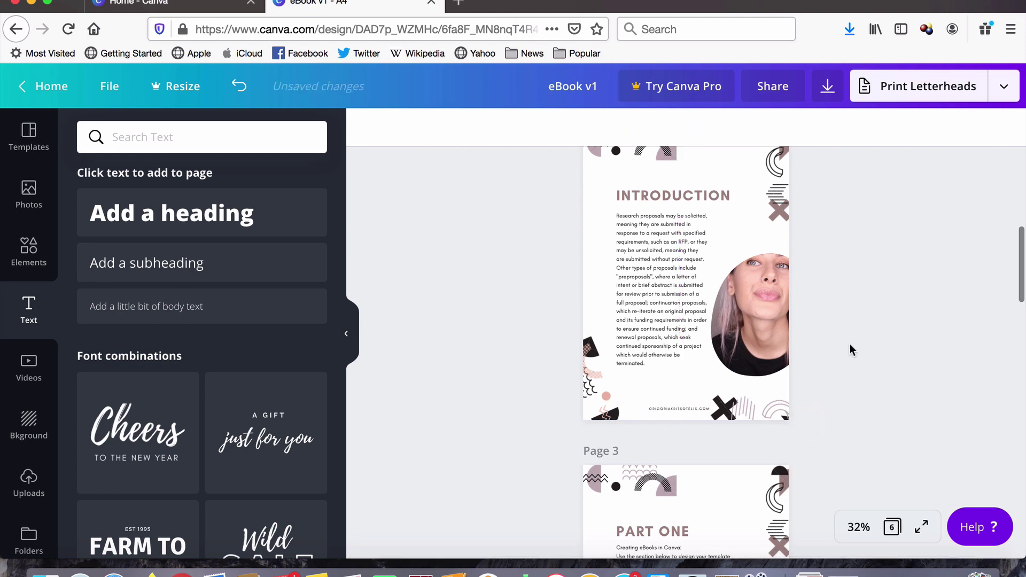
drag(697, 412, 697, 405)
click(882, 417)
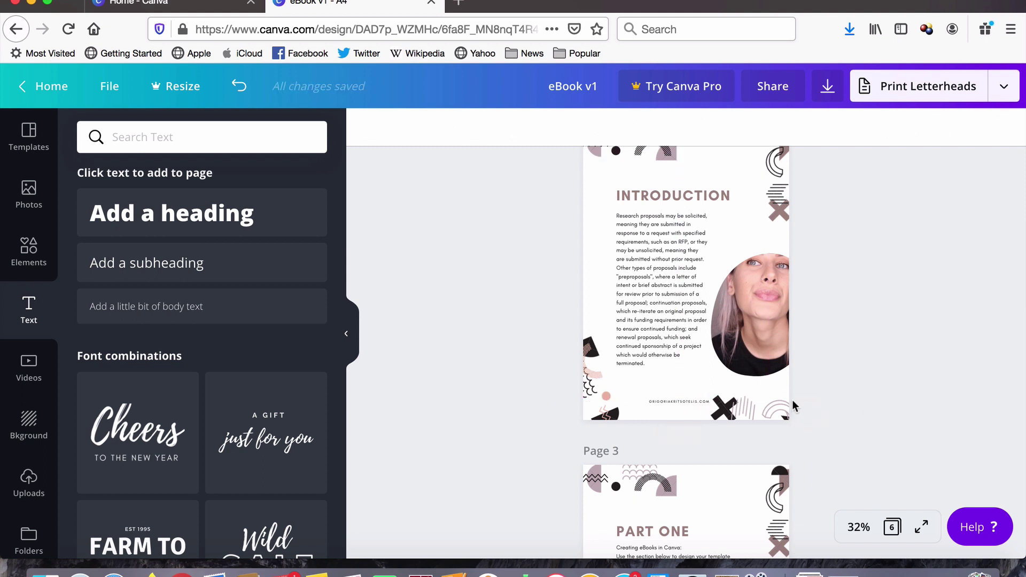
- Copy the website footer from page 2 and paste it at the foot of the PART ONE page, page 3
click(684, 400)
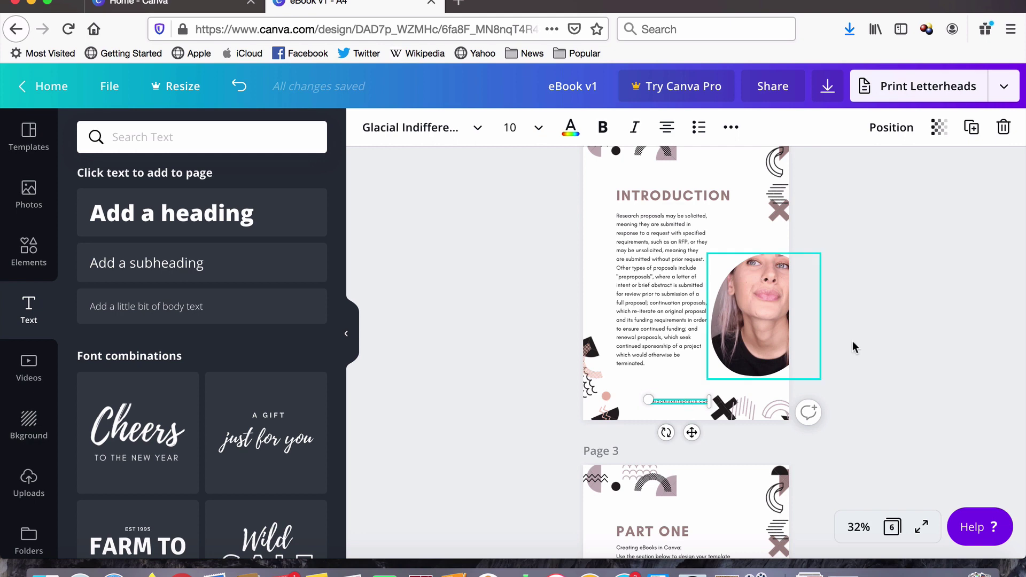
click(881, 338)
scroll(882, 338, down, 5)
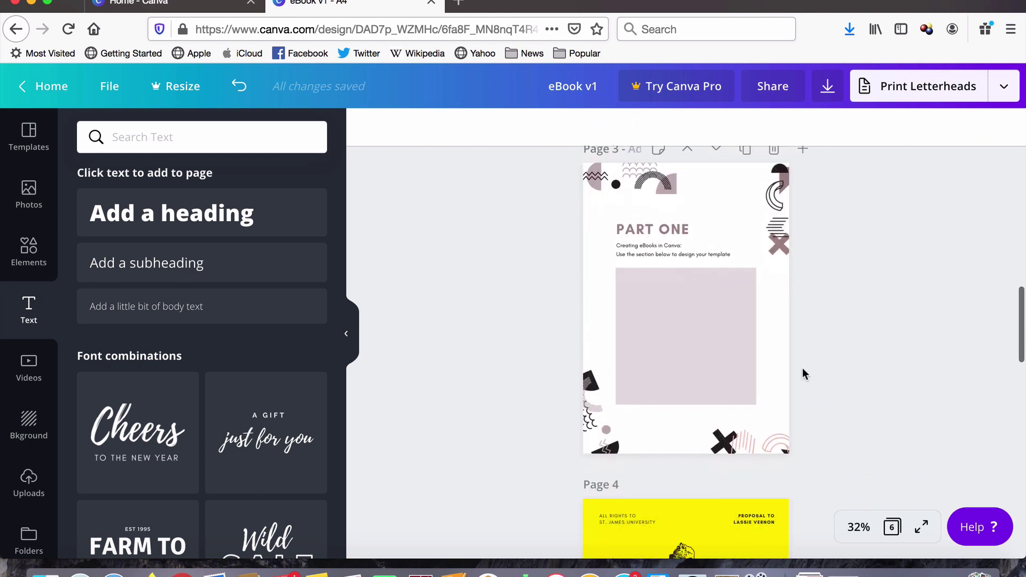
click(779, 377)
key(ctrl+v)
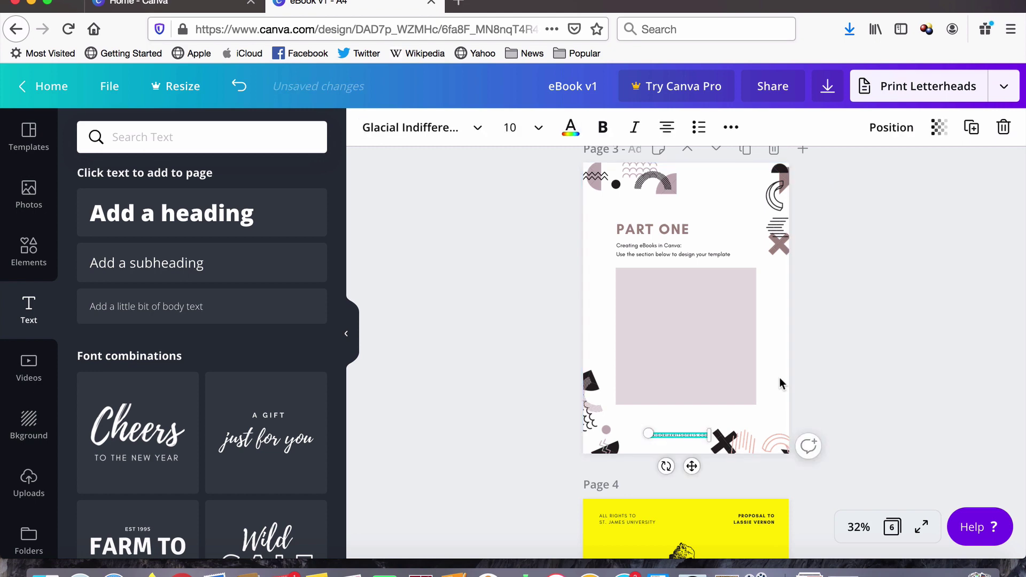
click(842, 386)
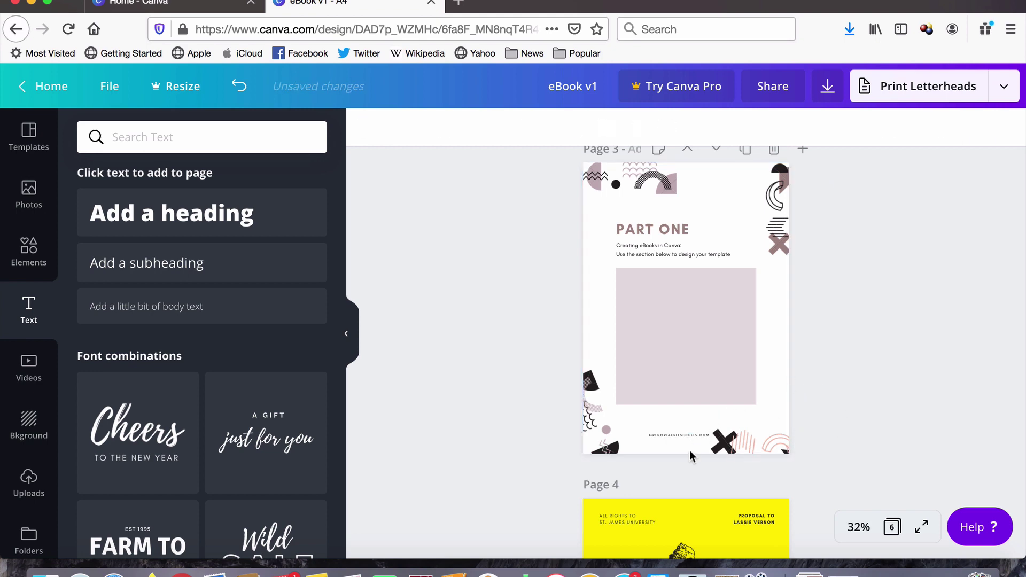
- Review the pages and duplicate the yellow PART ONE page, page 6
scroll(810, 314, up, 10)
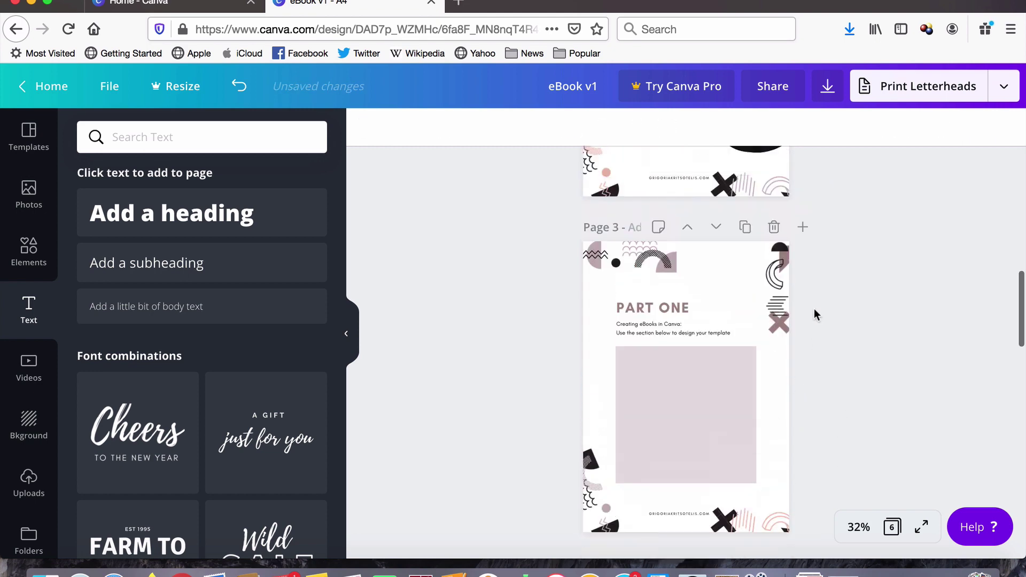
scroll(814, 310, down, 10)
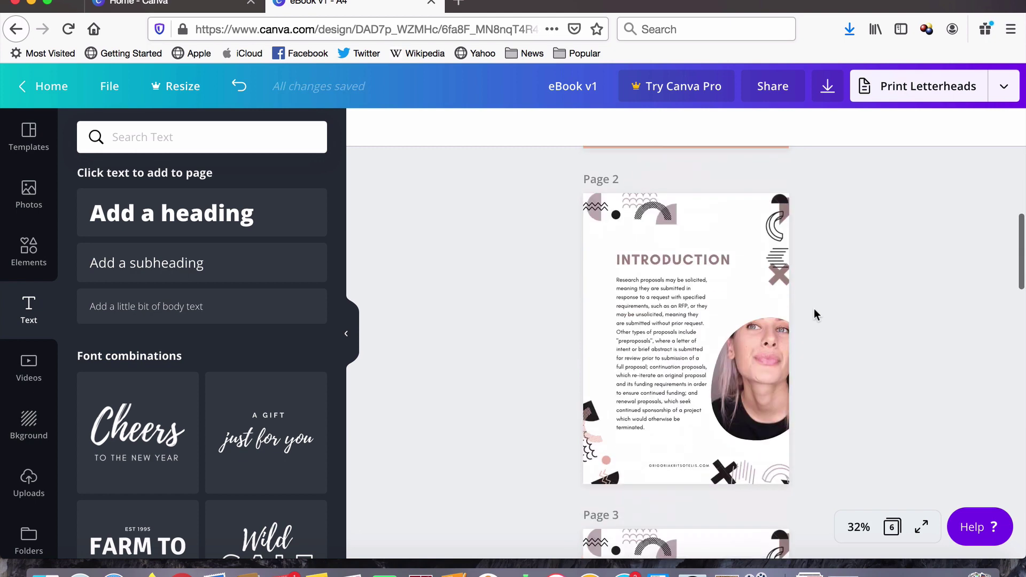
scroll(813, 314, up, 10)
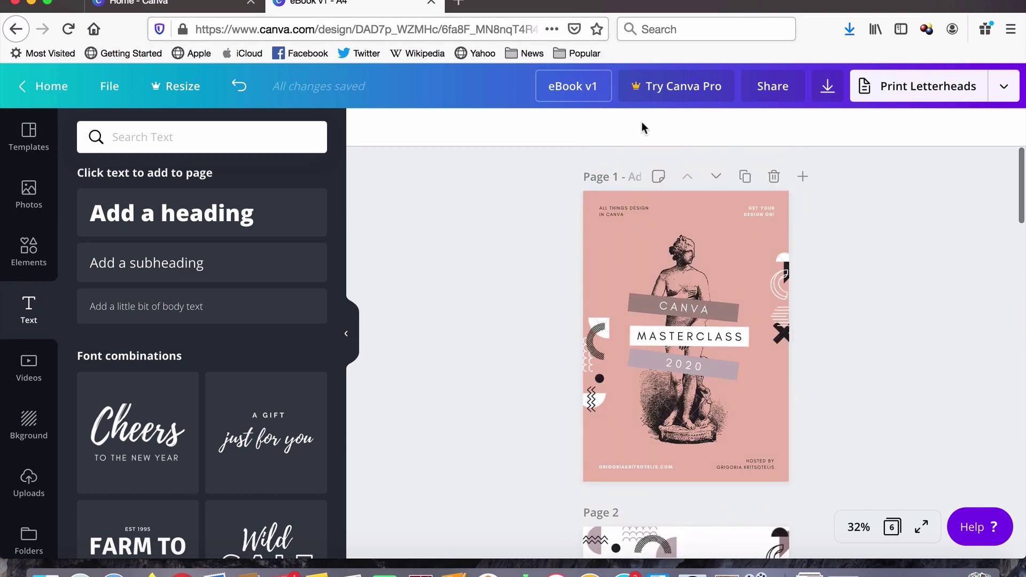
scroll(784, 197, down, 15)
scroll(784, 196, down, 12)
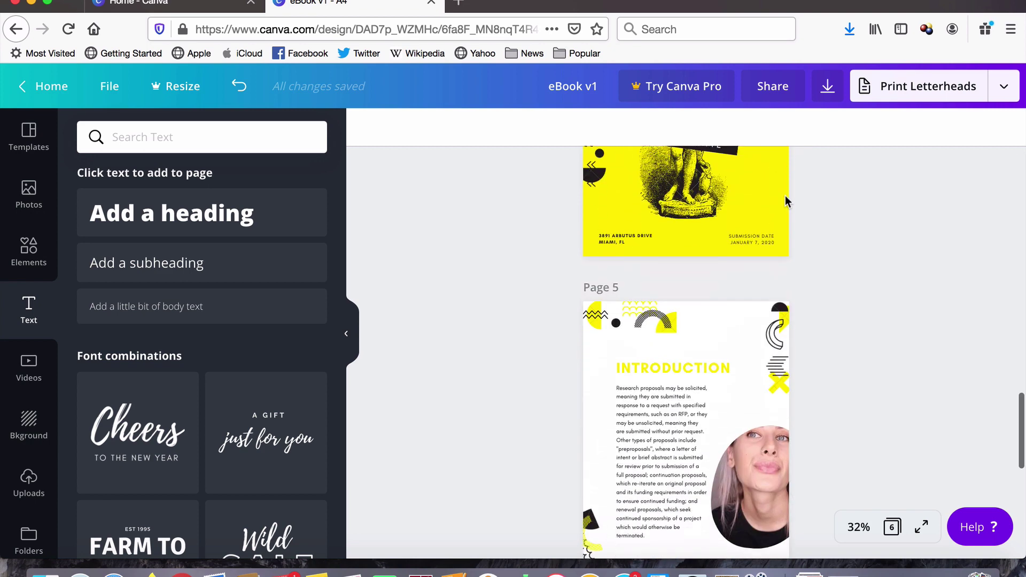
scroll(825, 261, up, 2)
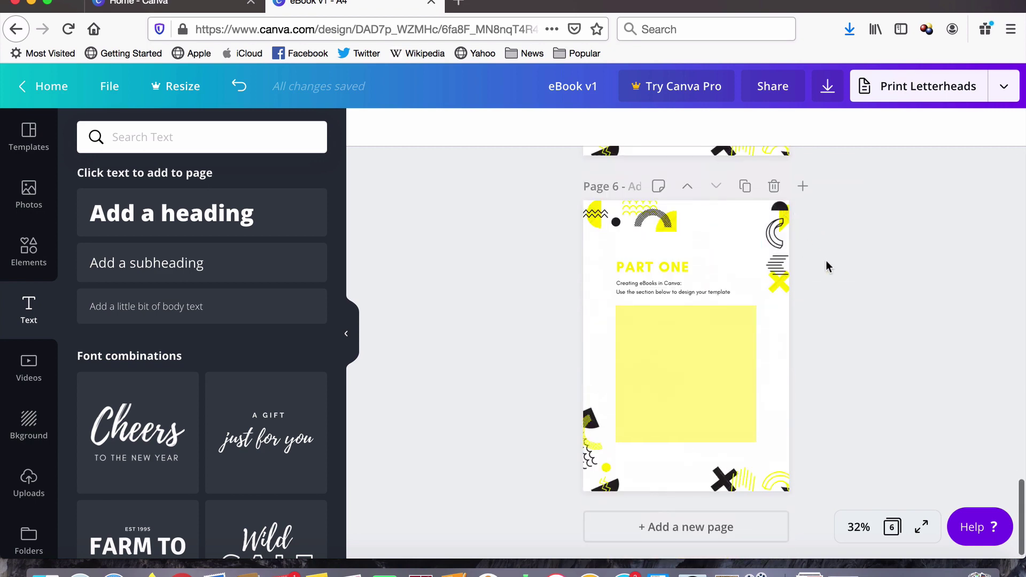
scroll(825, 261, down, 2)
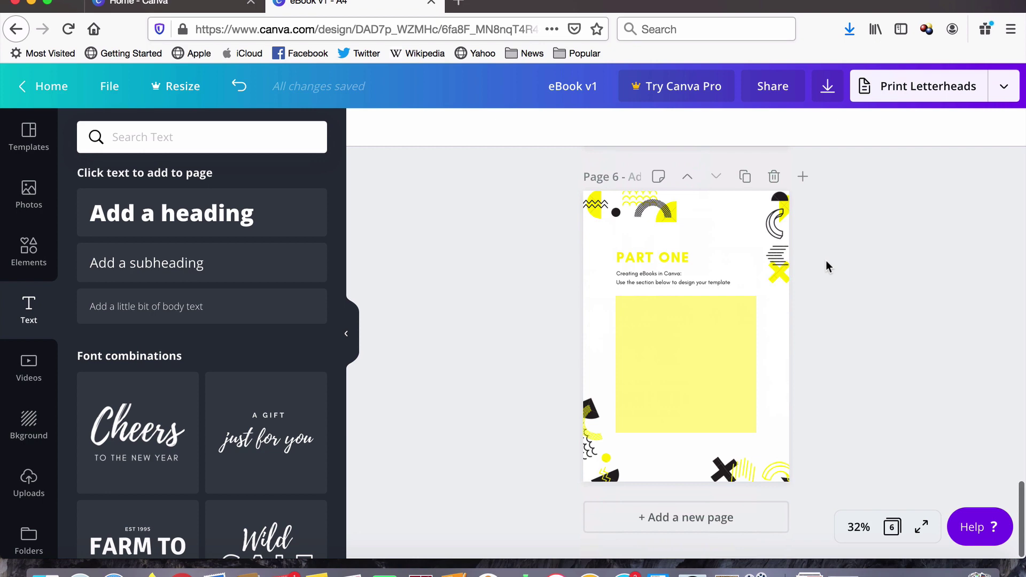
scroll(825, 261, up, 6)
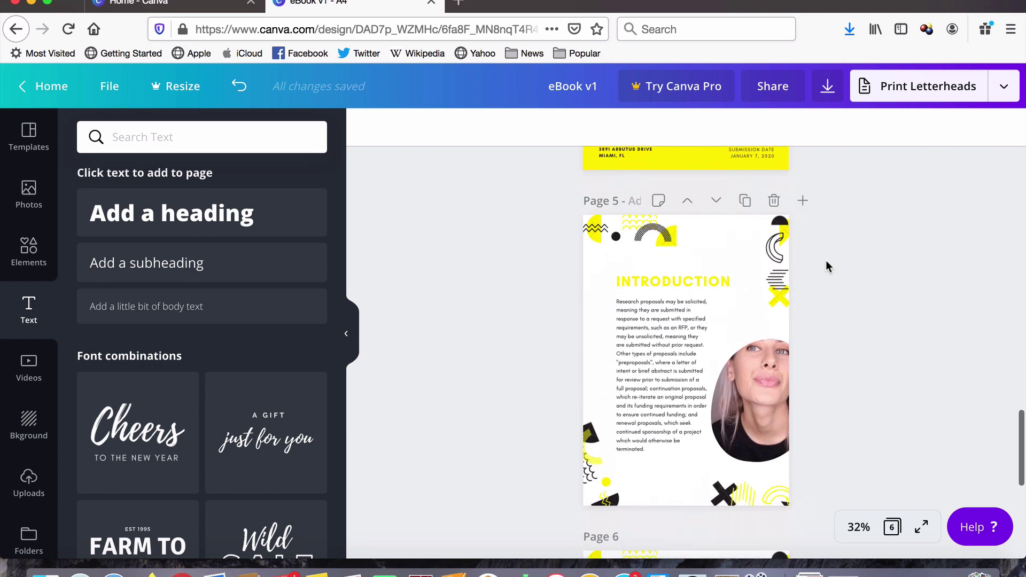
scroll(825, 260, down, 6)
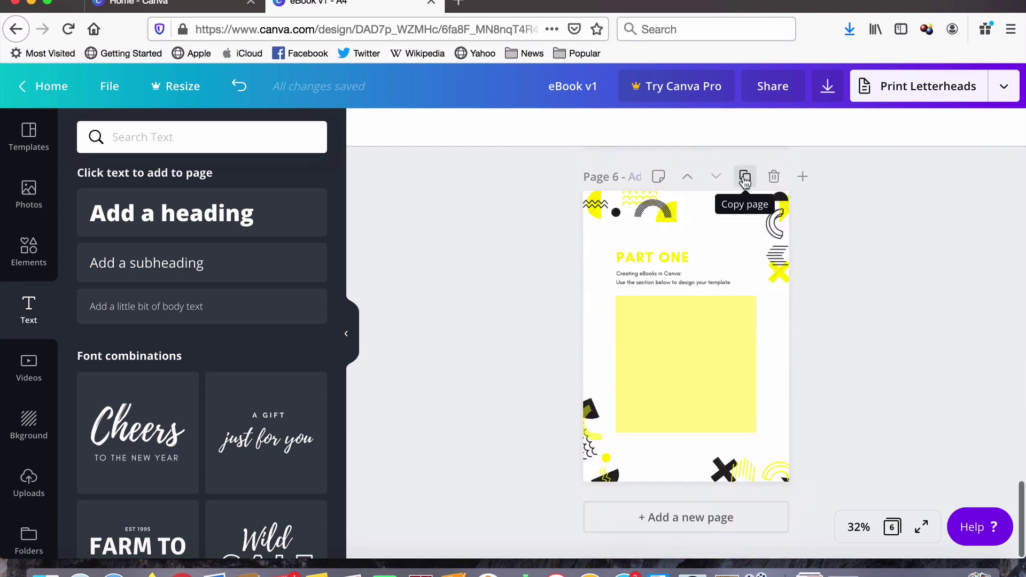
click(744, 178)
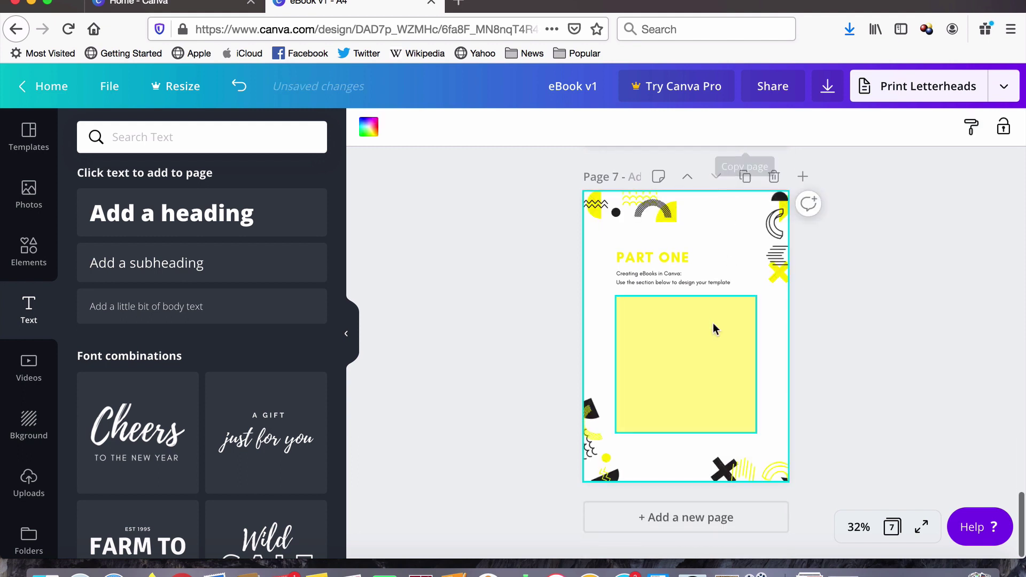
- Change page 7's heading to "WANT MORE?" and its subtext to "Join my Project Course Creation" and "Learn more at" followed by the author's website
double_click(661, 256)
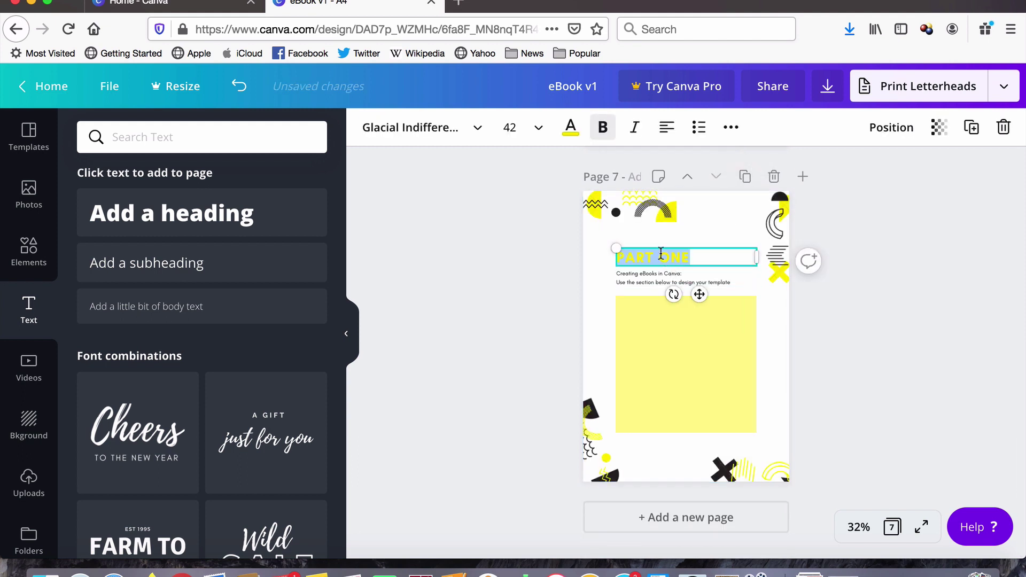
text(WAN)
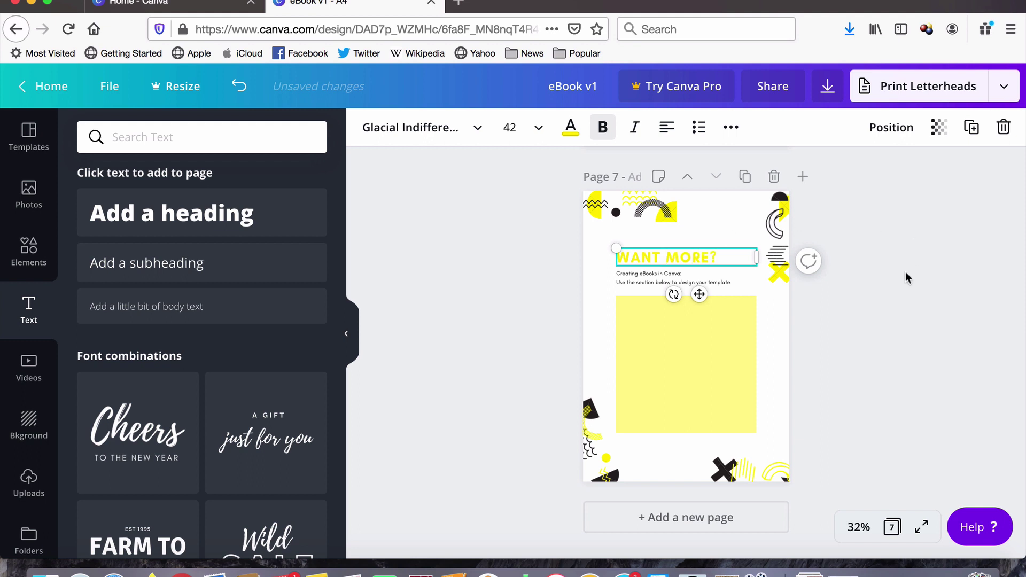
click(724, 277)
double_click(697, 277)
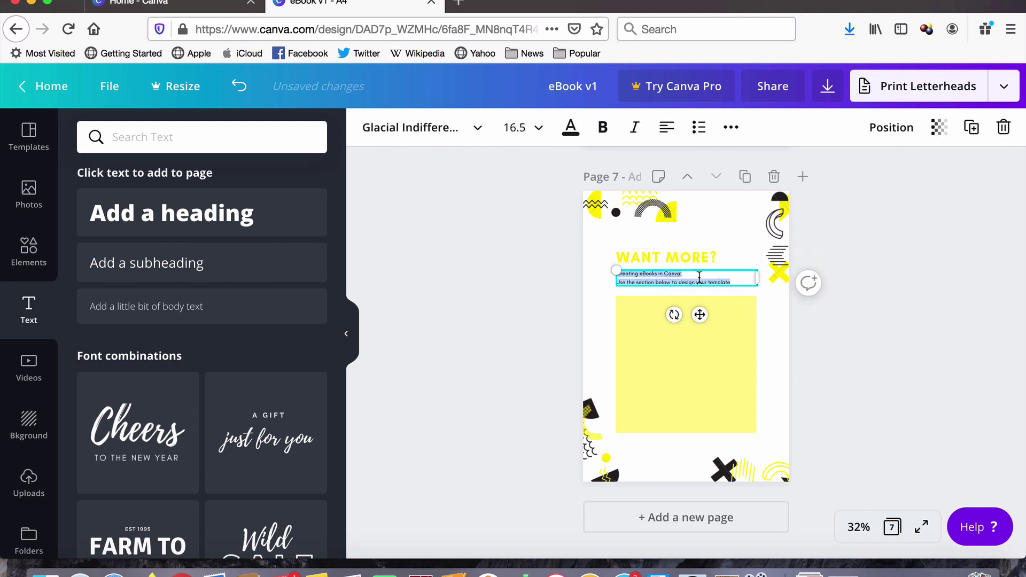
text(S)
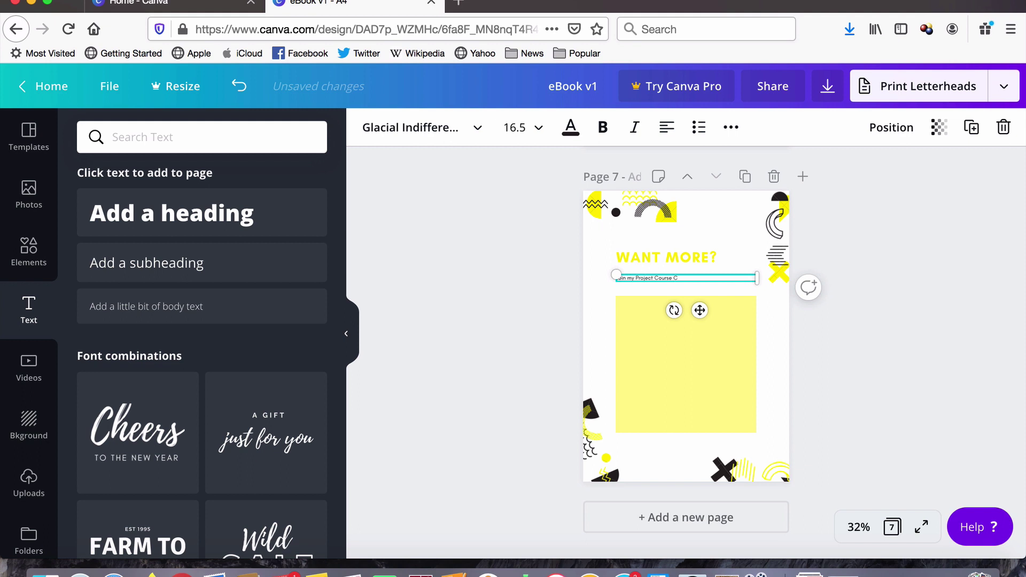
key(Return)
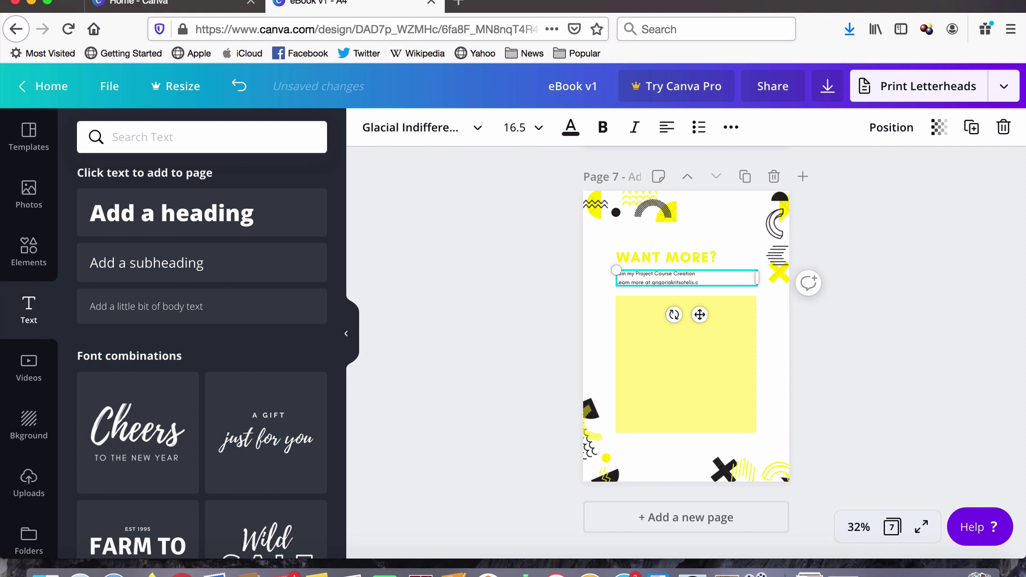
click(847, 383)
click(726, 375)
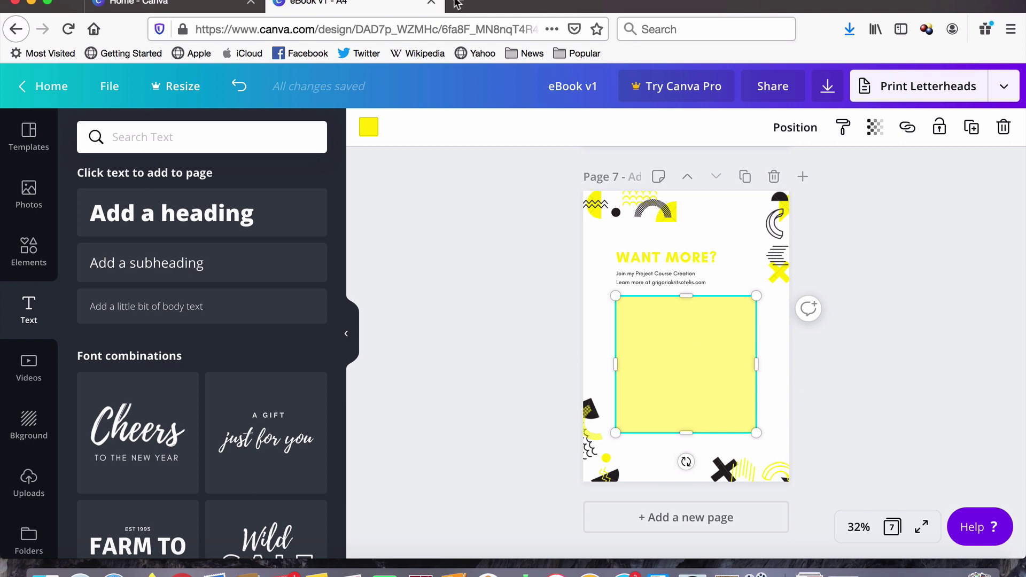
- Open the project-course-creation.php page of the author's website in a new browser tab
click(457, 5)
text(grigoriakritsotelis.com/)
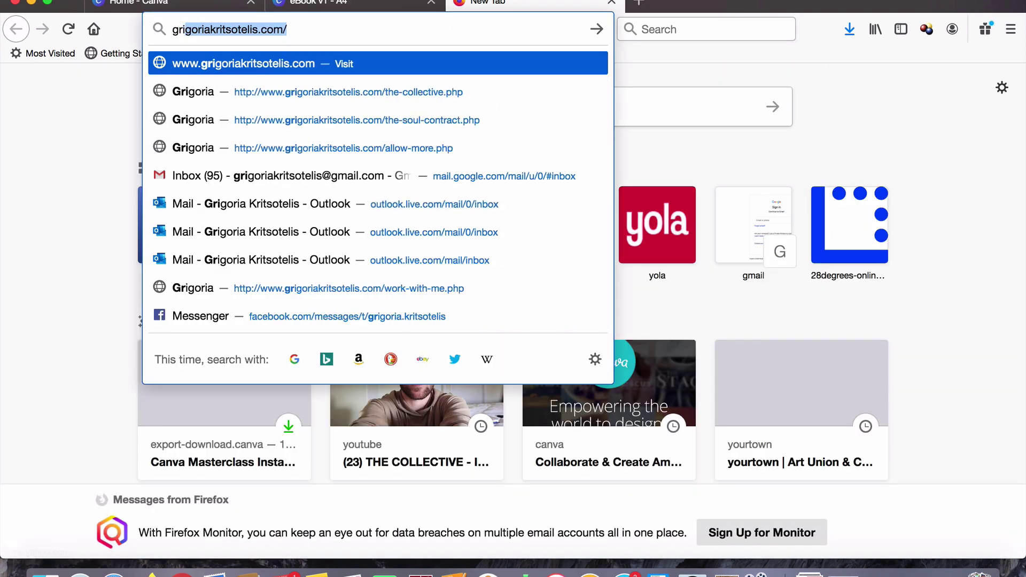
key(Right)
text(pr)
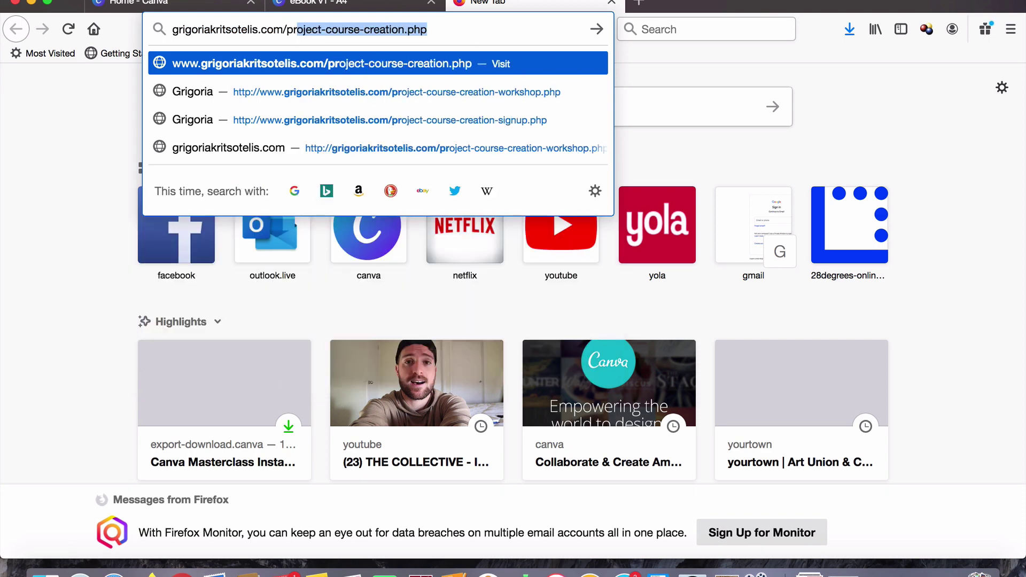
key(Return)
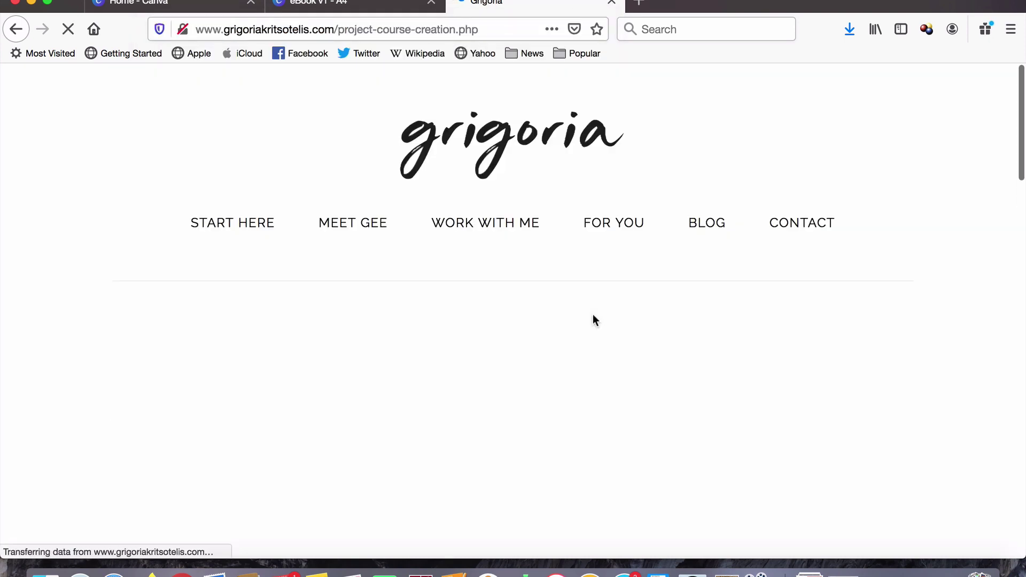
- Save the web page's picture of the three course worksheets to Downloads as "project course creation image"
scroll(593, 316, down, 10)
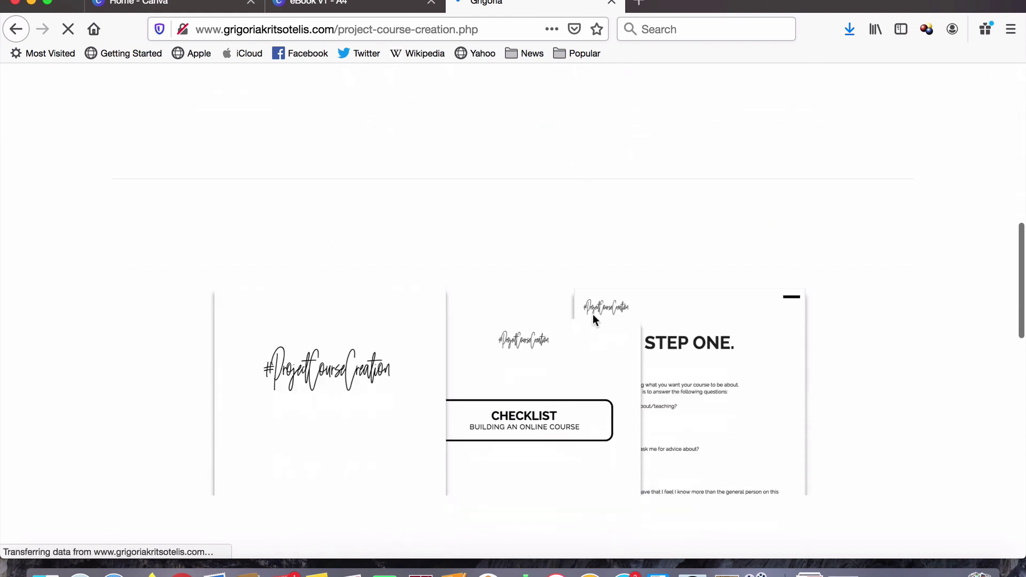
scroll(593, 316, down, 2)
right_click(593, 316)
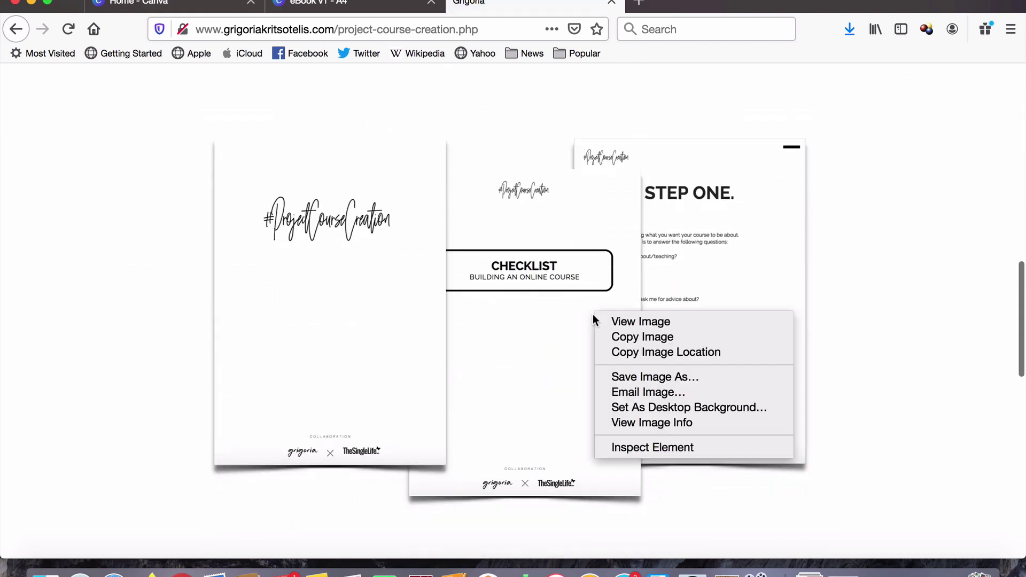
click(637, 377)
text(project course creation image)
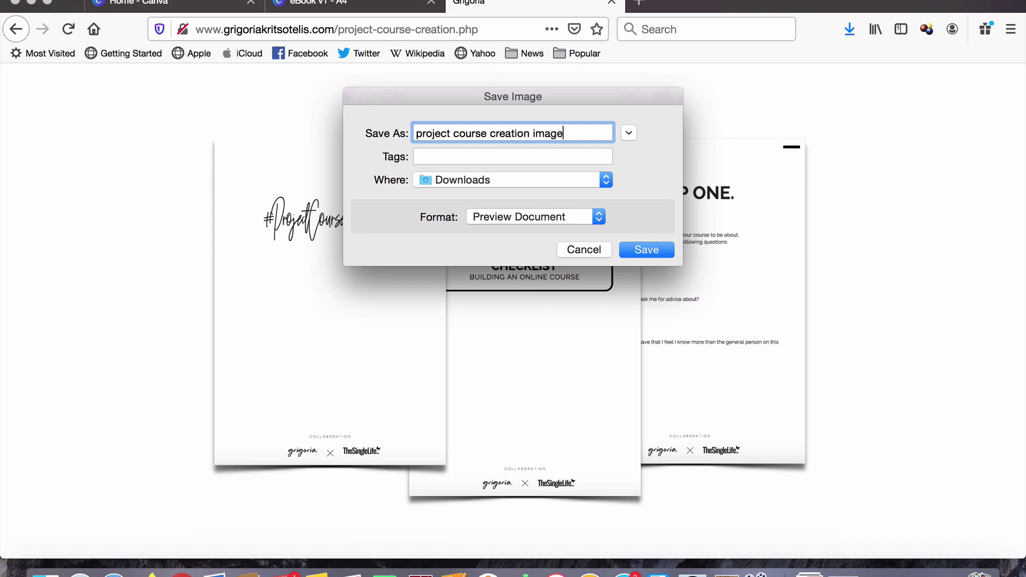
key(Return)
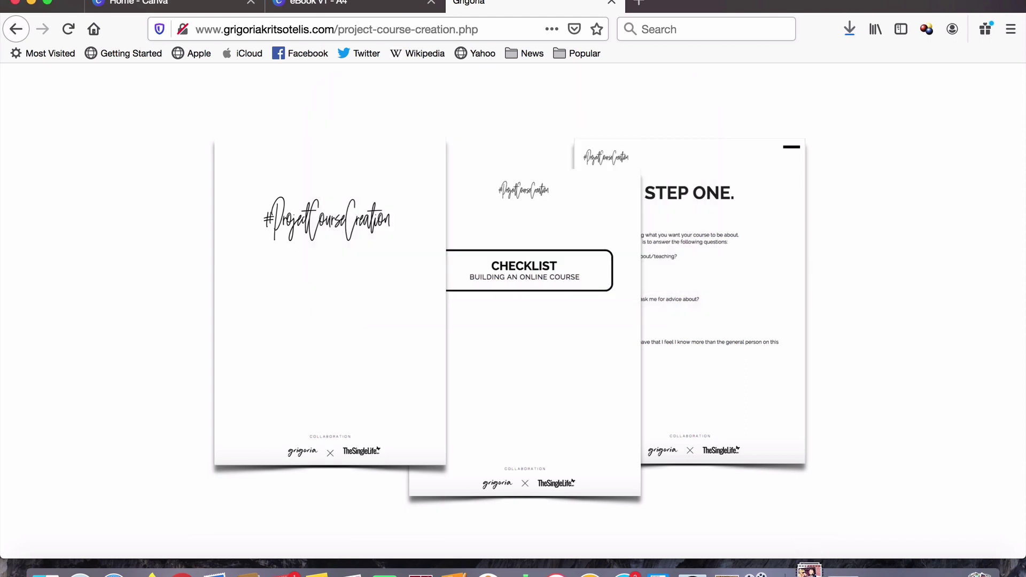
- Return to the eBook design in Canva and set the yellow square's transparency on page 7 to 100
click(341, 5)
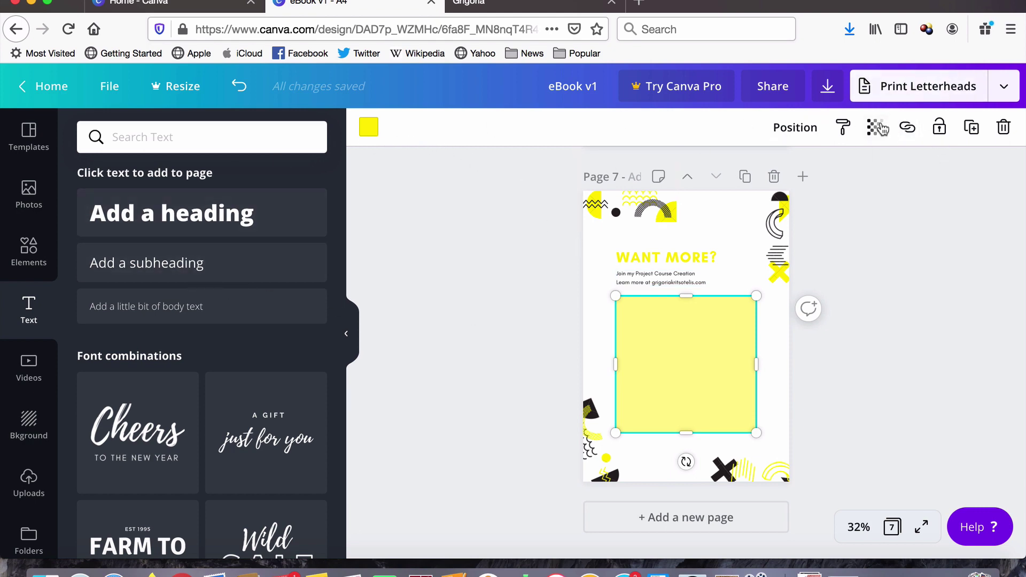
click(875, 127)
drag(769, 168, 861, 174)
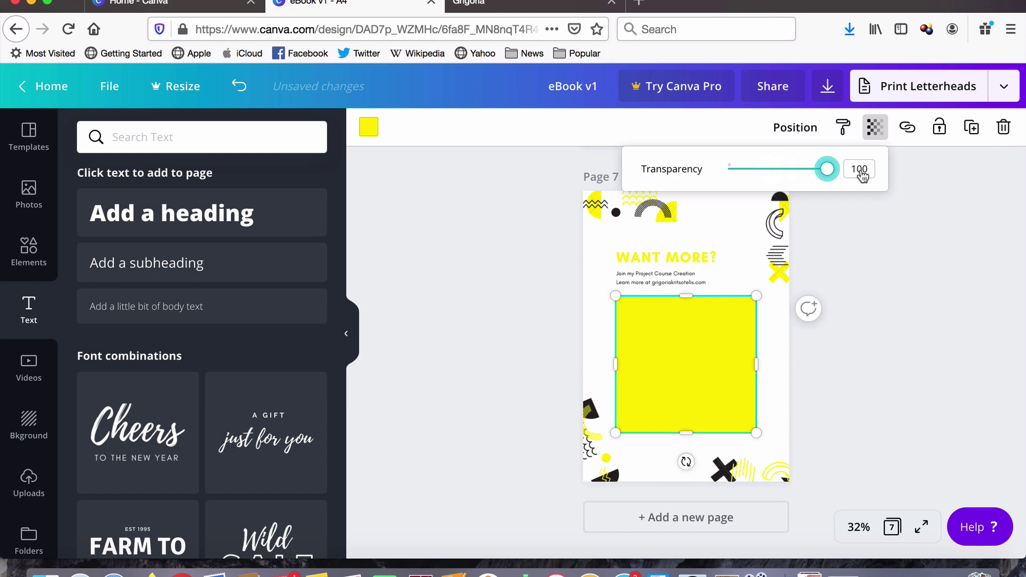
click(917, 284)
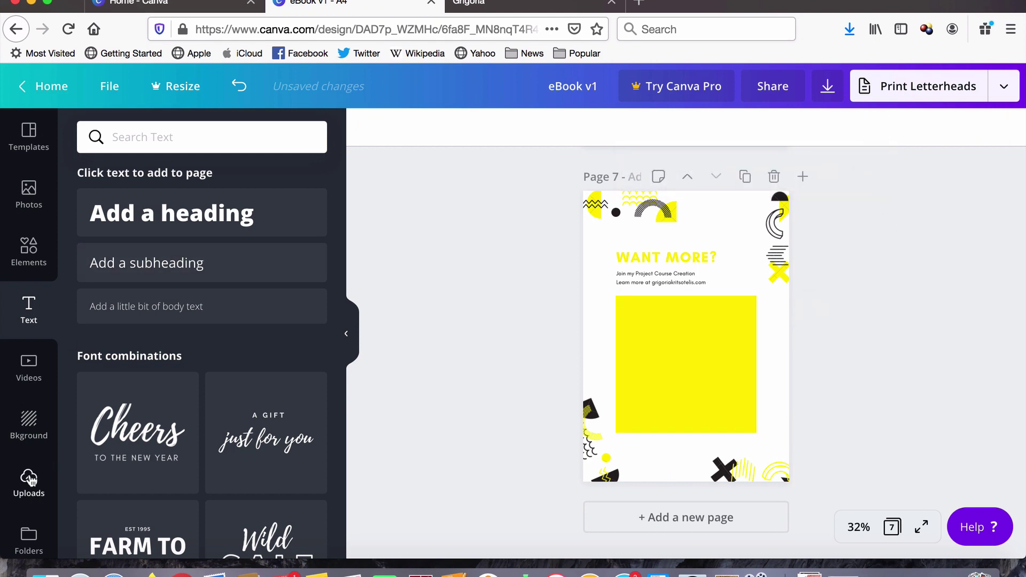
- Upload the saved course image from Downloads and place it on page 7, scaled down to fit the upper part of the yellow square
click(29, 478)
click(241, 137)
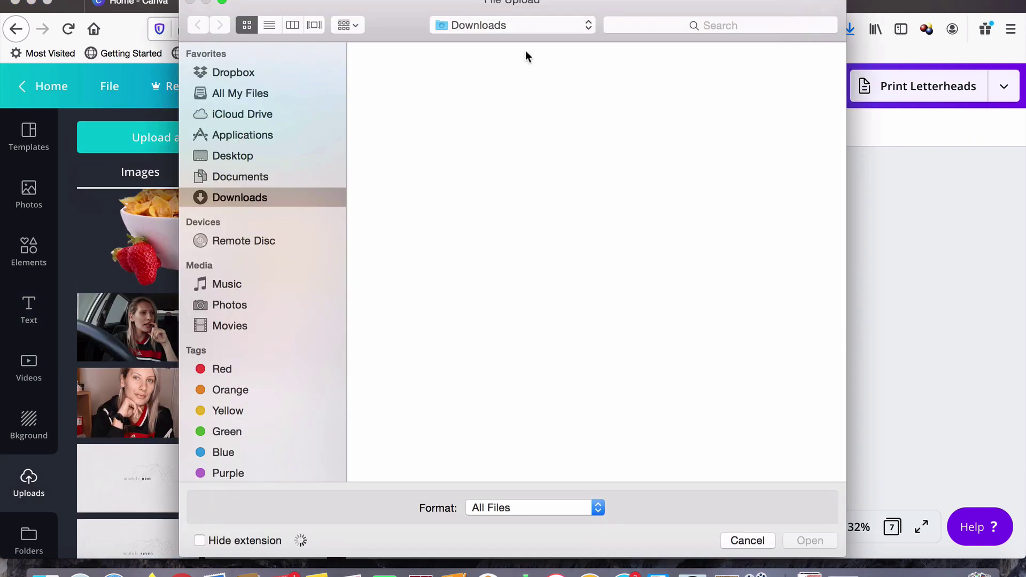
double_click(746, 104)
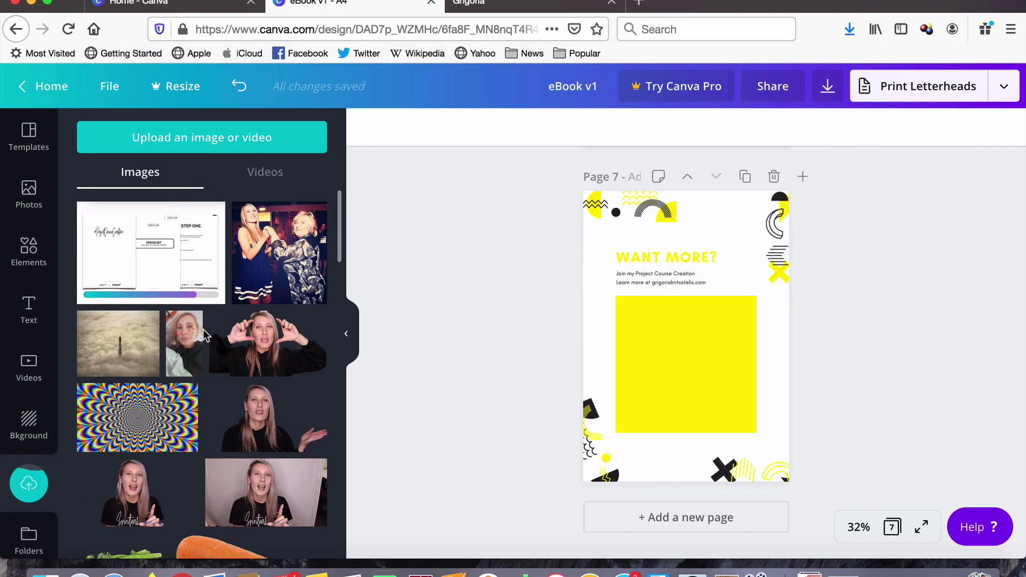
click(153, 249)
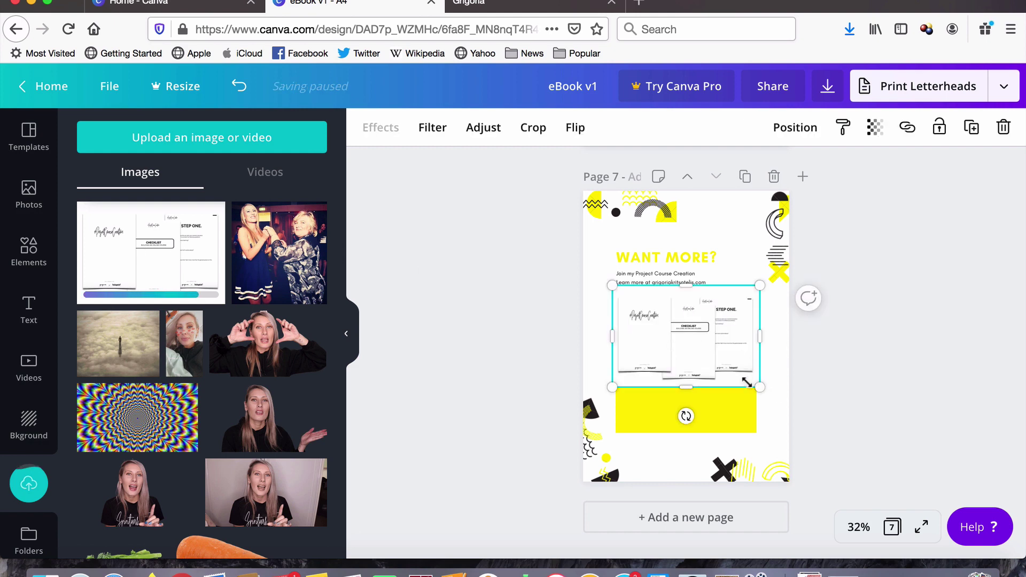
drag(746, 383, 692, 346)
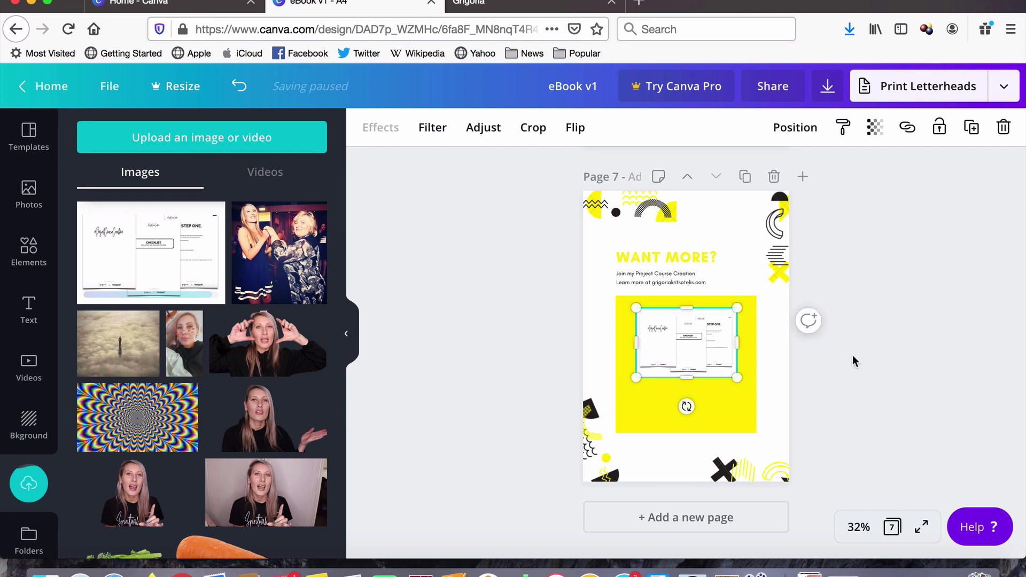
click(851, 355)
- Duplicate the "WANT MORE?" heading as centred text and place the copy near the bottom of the yellow square
click(688, 252)
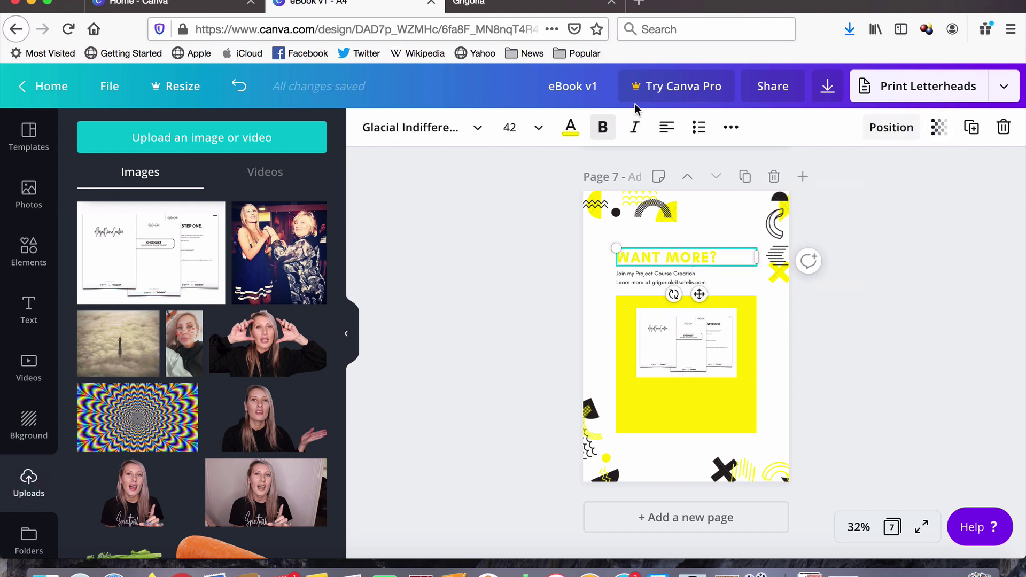
click(972, 130)
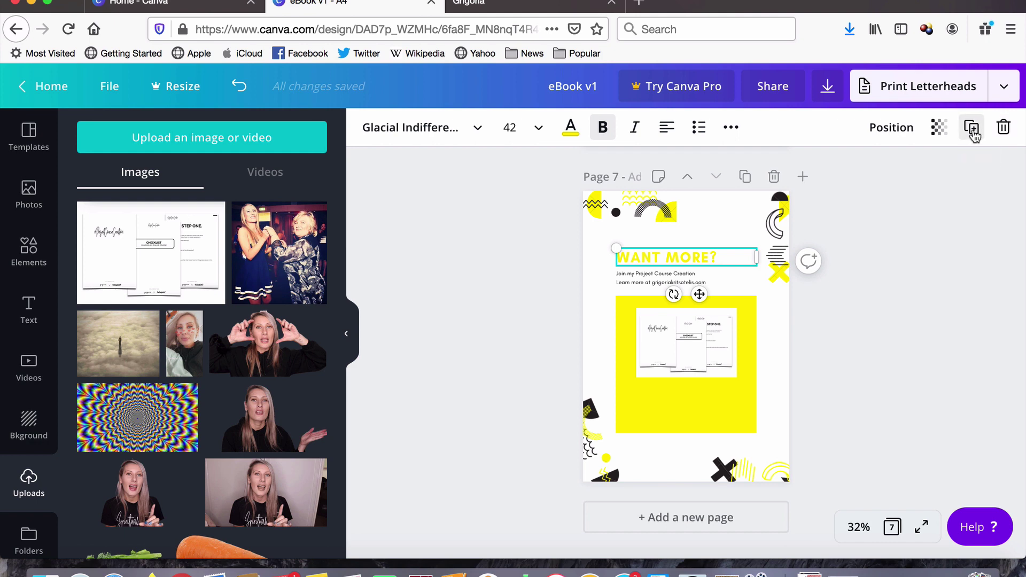
click(661, 131)
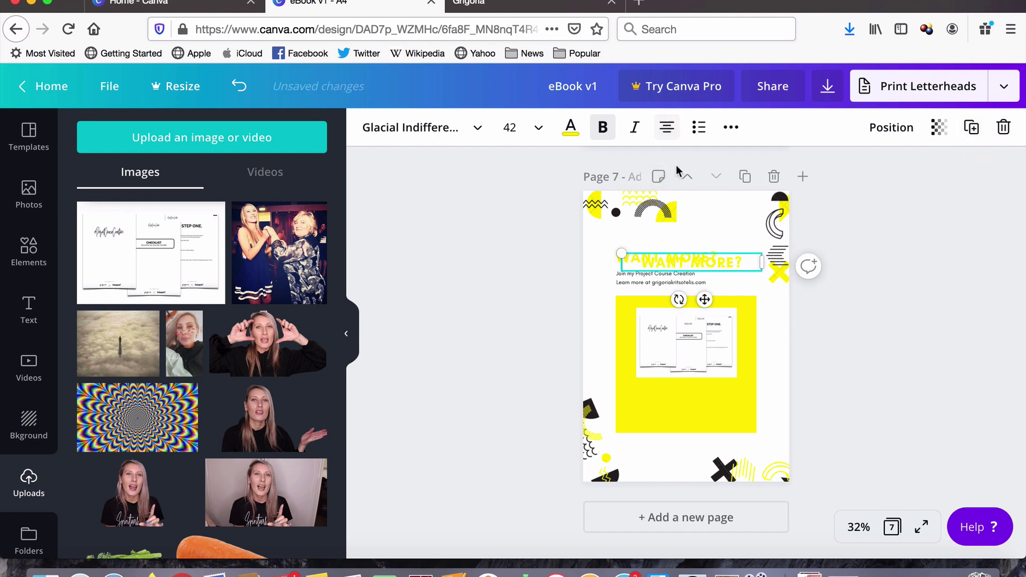
click(899, 328)
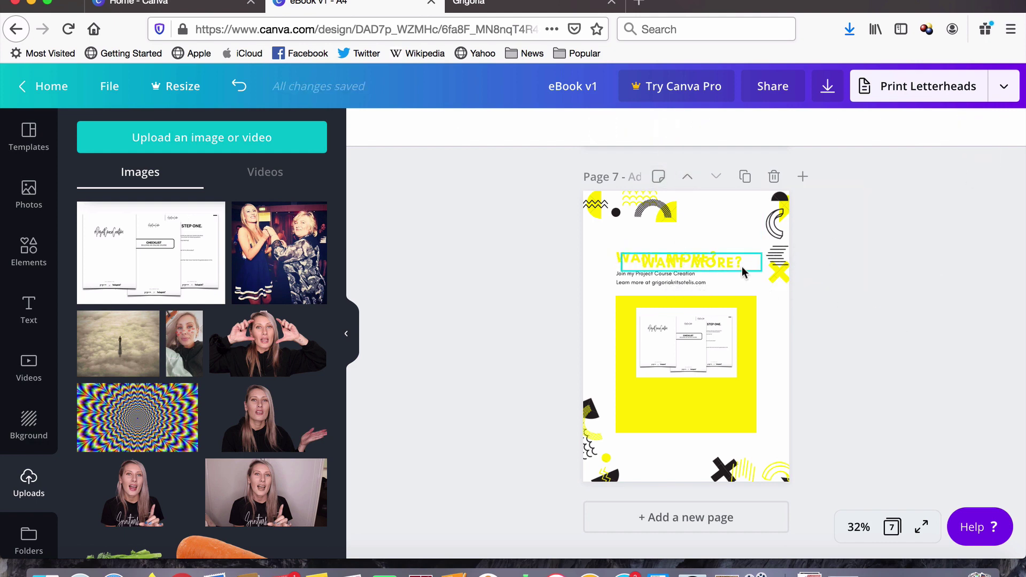
drag(742, 264, 724, 423)
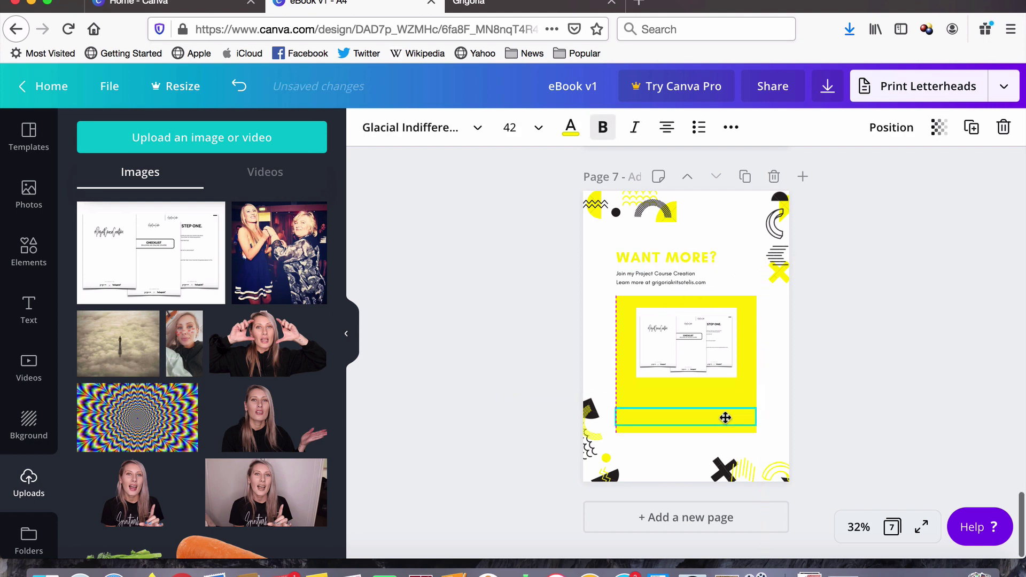
- Centre-align the original "WANT MORE?" heading and the two lines of text beneath it on page 7
click(689, 261)
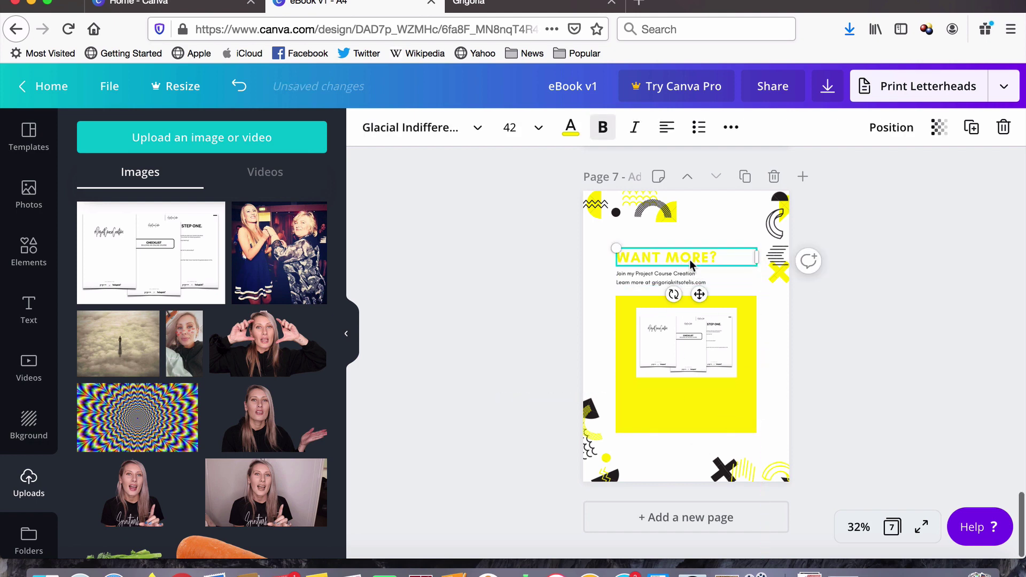
click(666, 127)
click(843, 238)
click(653, 283)
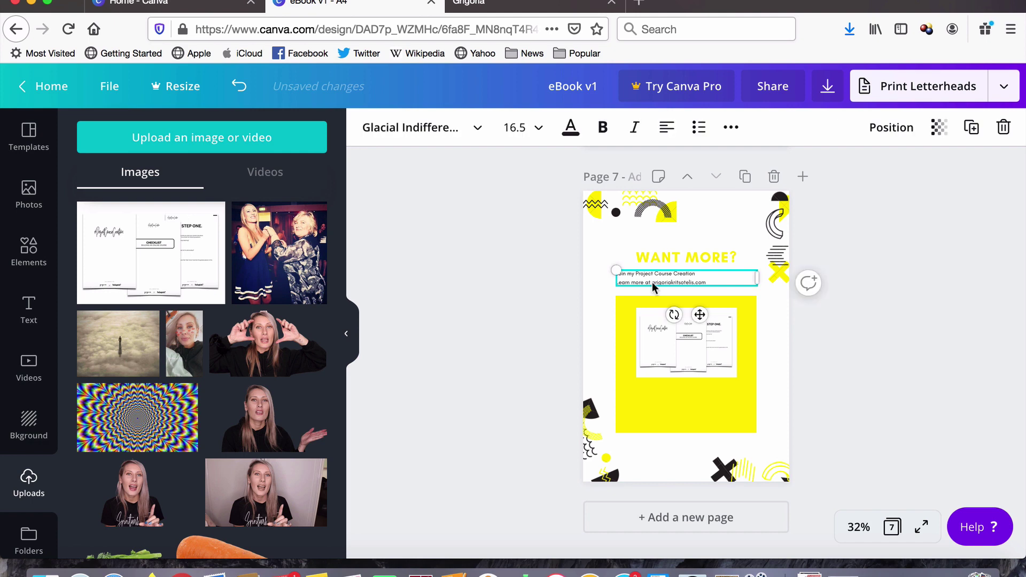
click(666, 127)
click(666, 129)
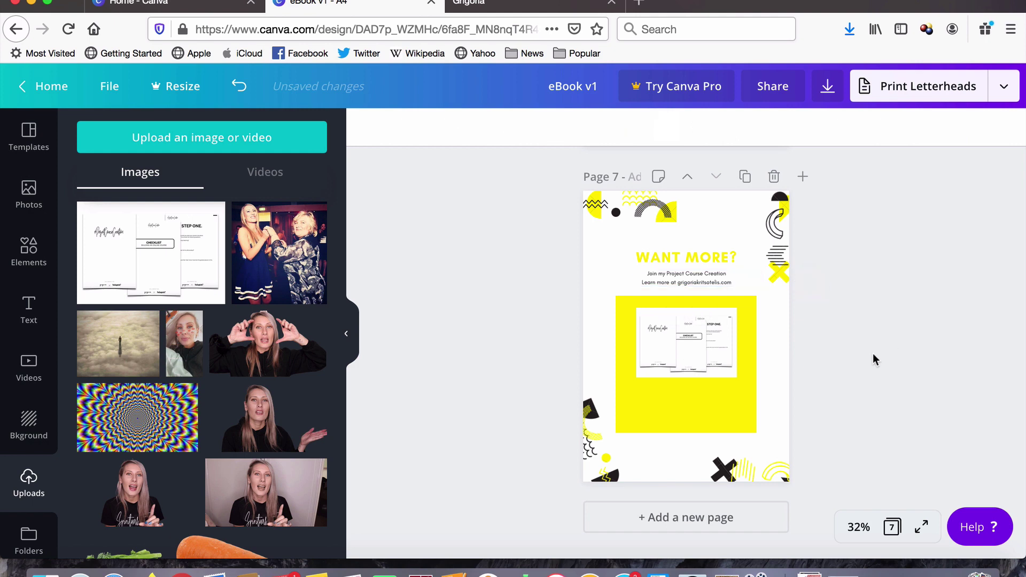
- Recolor the duplicated heading inside the yellow square white and change its text to "CLICK HERE"
click(695, 420)
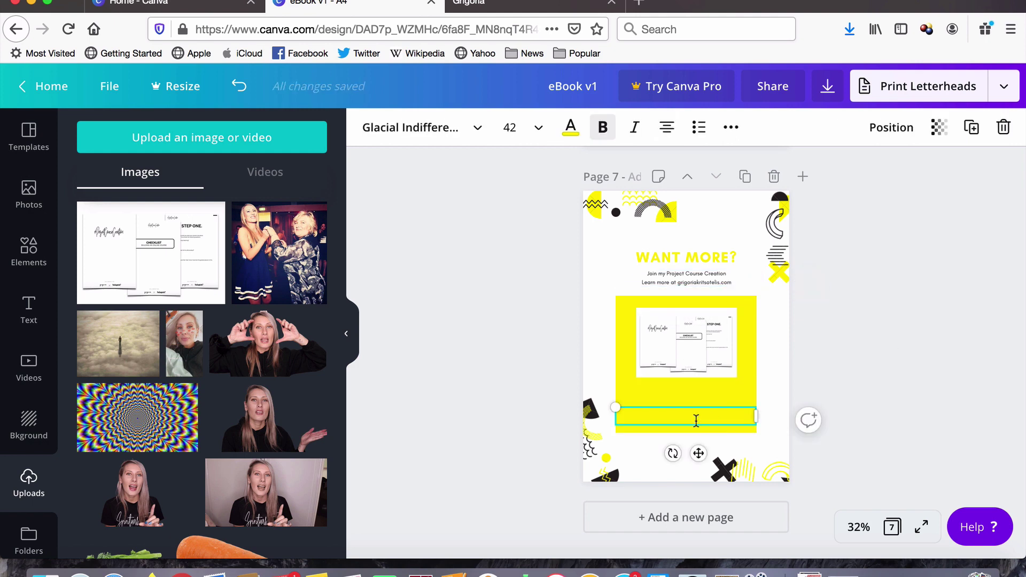
key(ctrl+v)
click(570, 126)
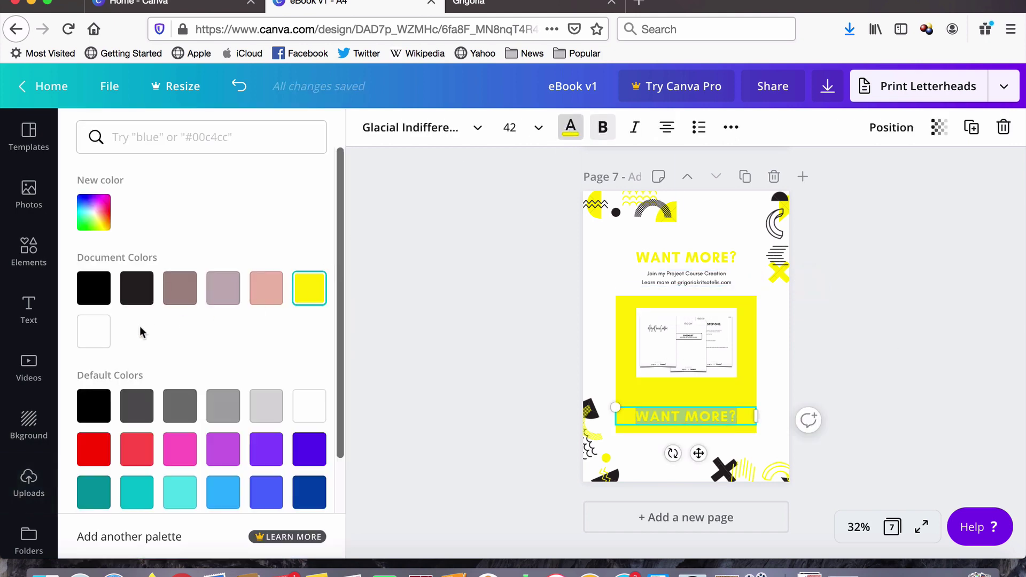
click(94, 333)
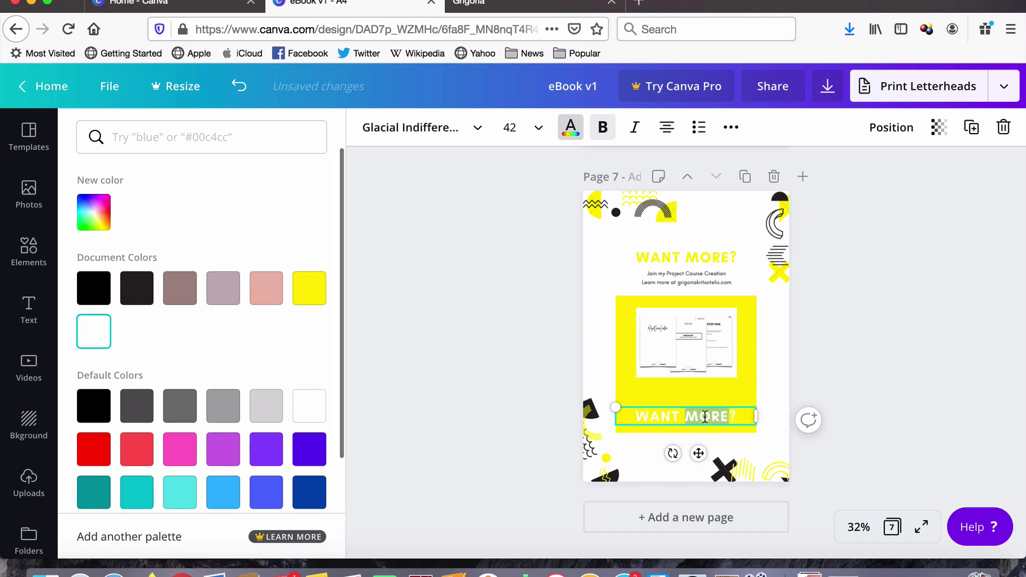
text(CLICK HERE)
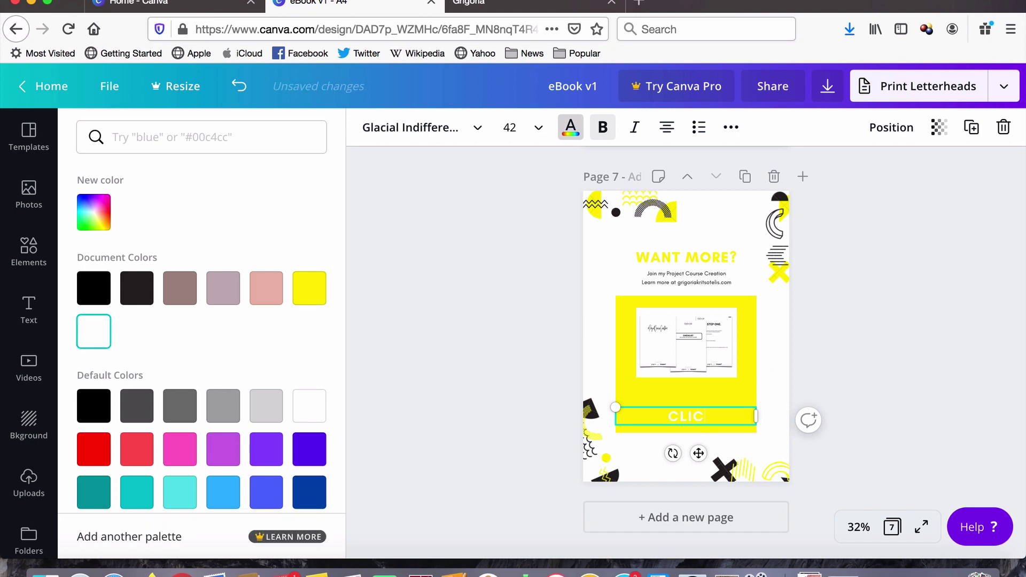
click(905, 406)
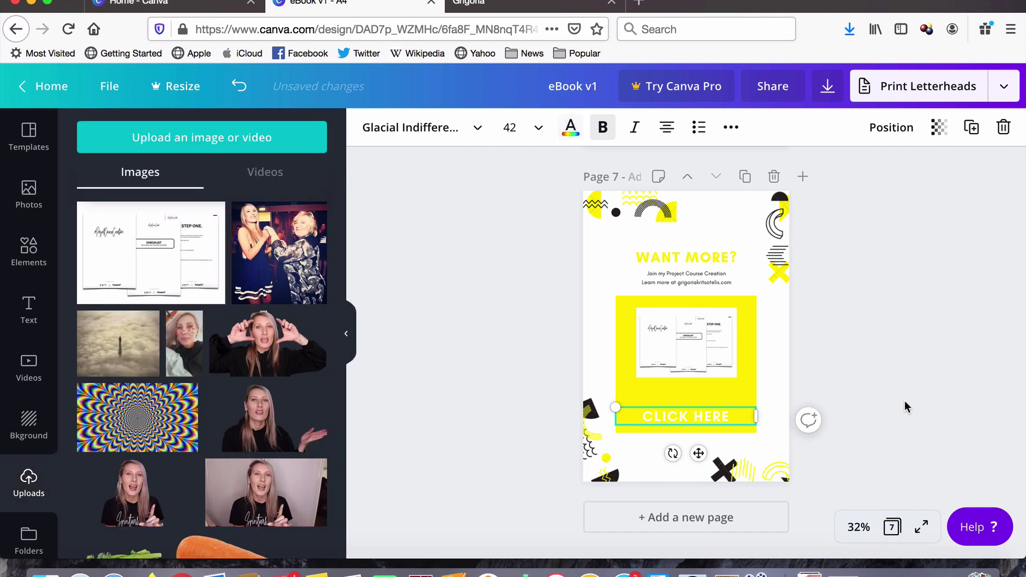
- Move "CLICK HERE" up to just below the course image and shorten the yellow square from its lower edge
click(899, 388)
drag(723, 415, 717, 397)
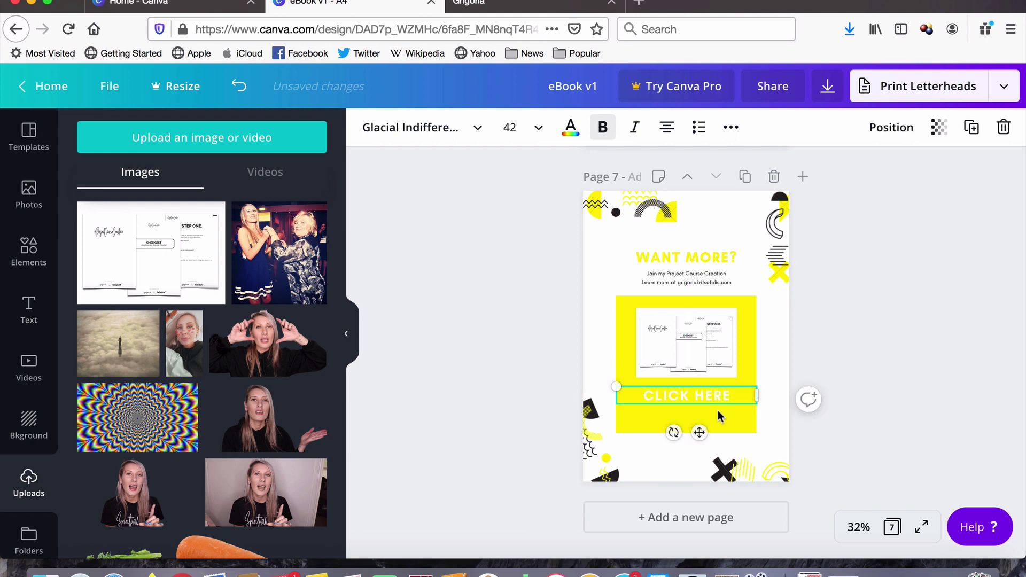
click(709, 423)
drag(682, 411, 683, 414)
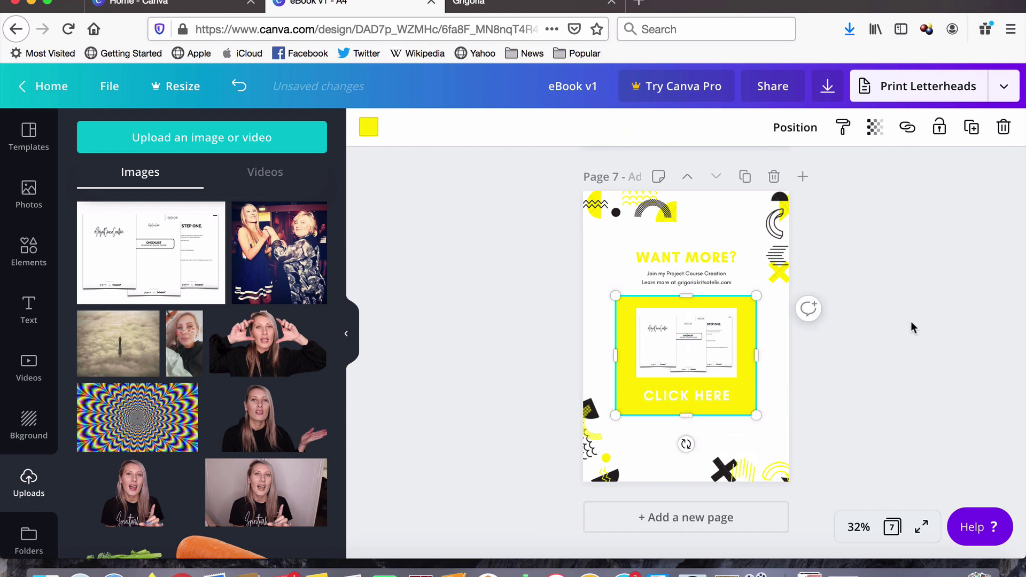
- Copy the course page's web address ending in project-course-creation.php and apply it as a link on the yellow square
click(507, 6)
click(452, 29)
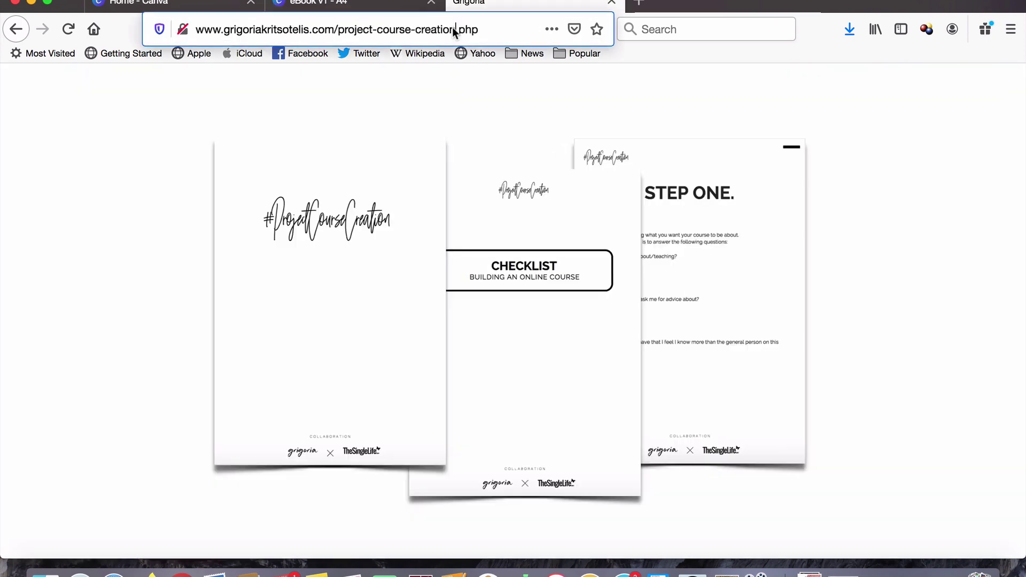
click(371, 3)
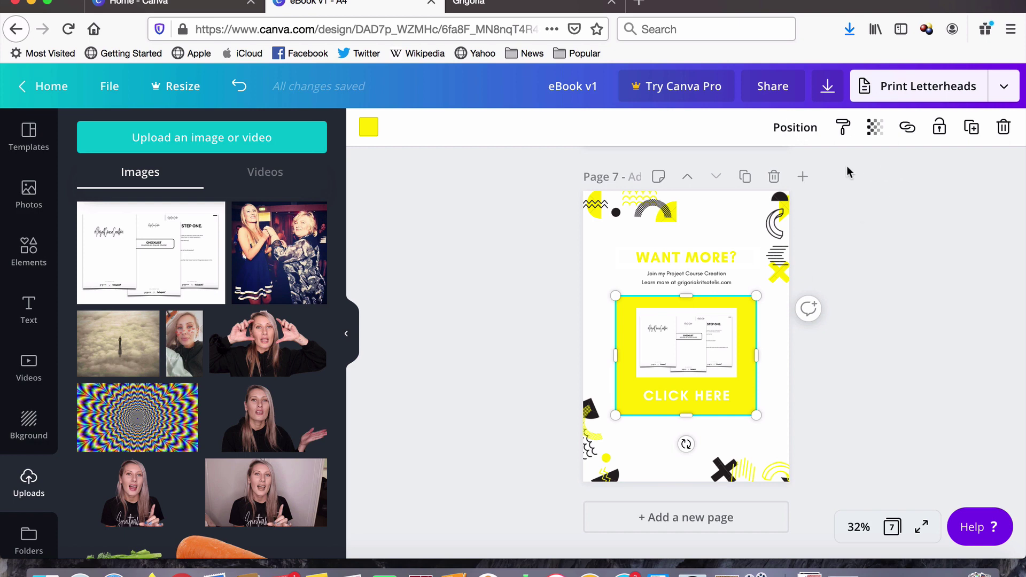
click(907, 129)
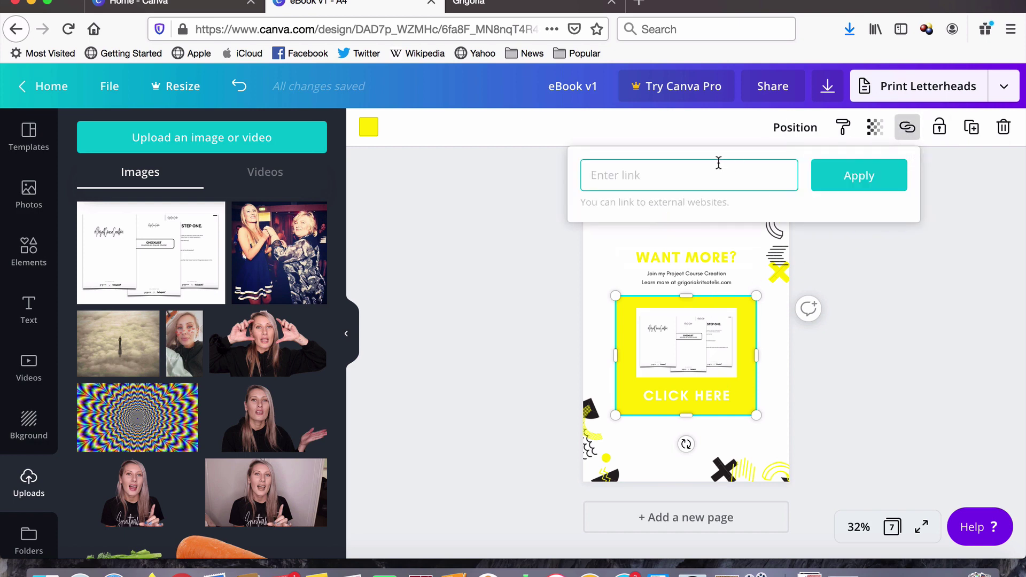
key(super+v)
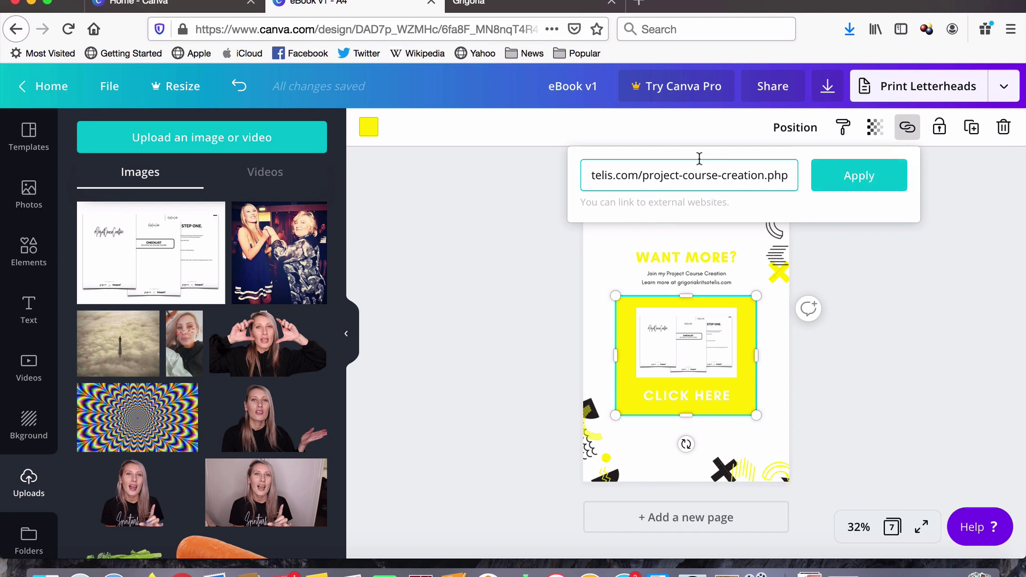
click(850, 181)
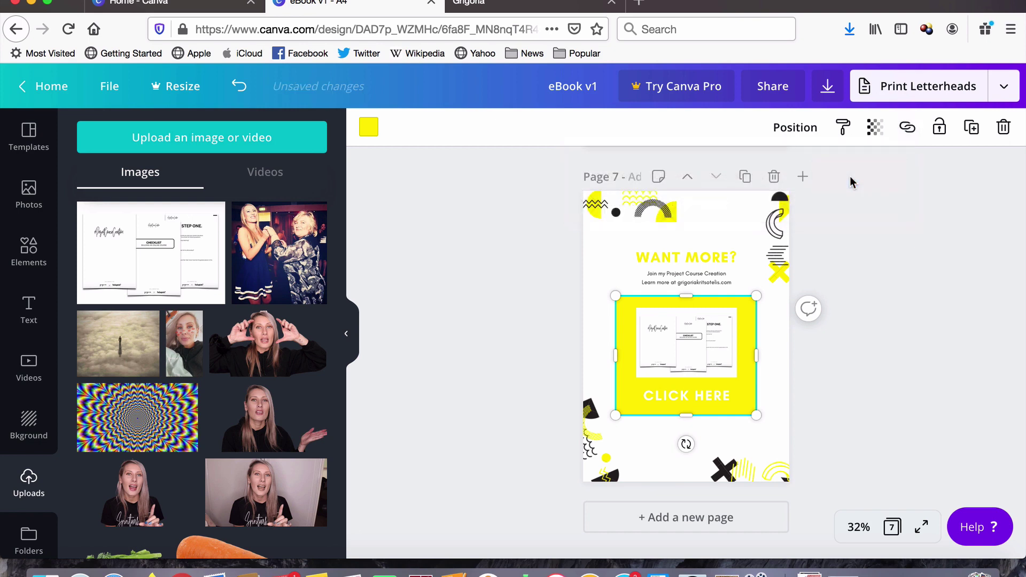
- Apply the same course page link to the course image inside the yellow square
click(723, 346)
click(907, 128)
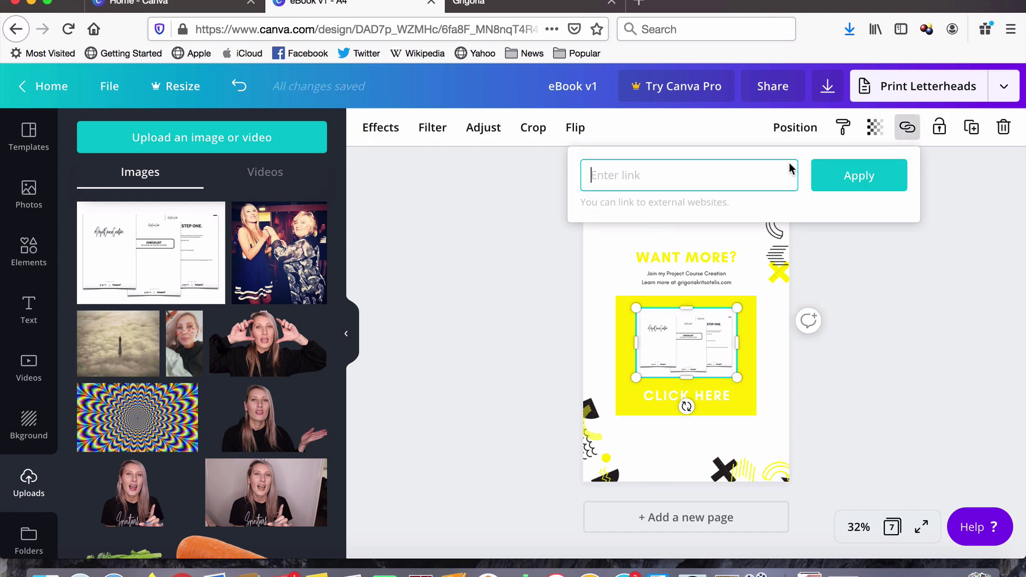
key(super+v)
click(847, 187)
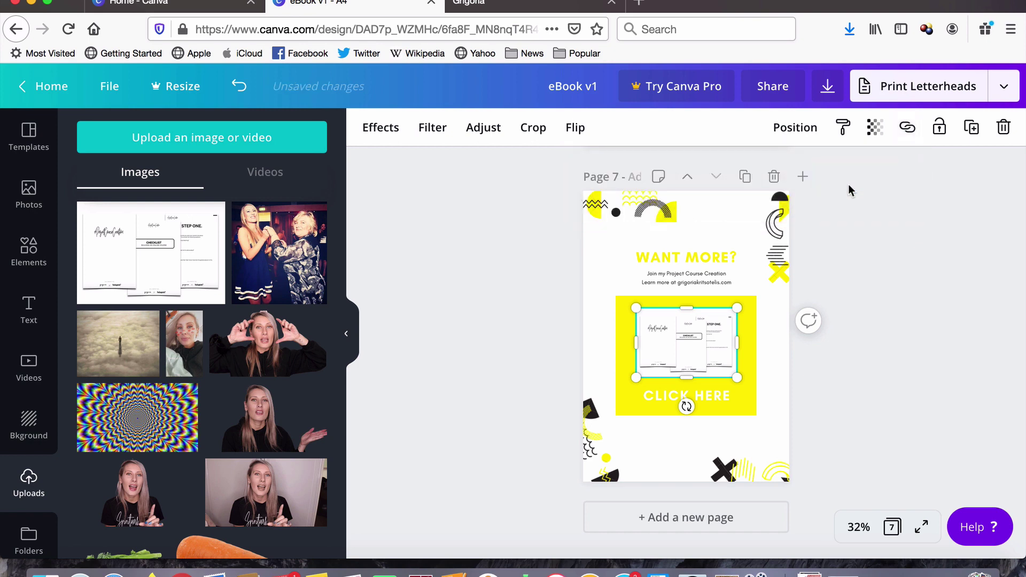
click(742, 396)
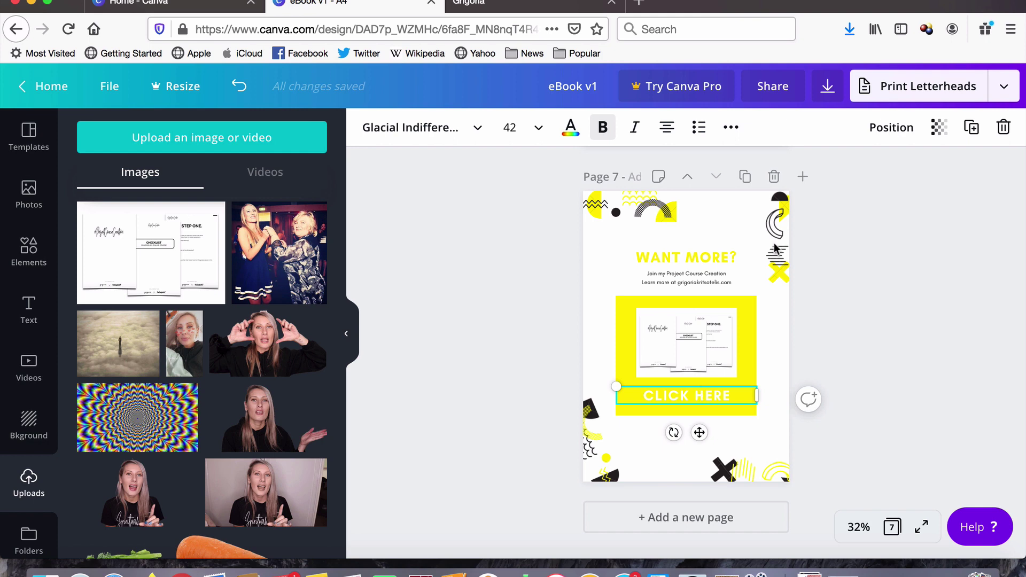
double_click(706, 391)
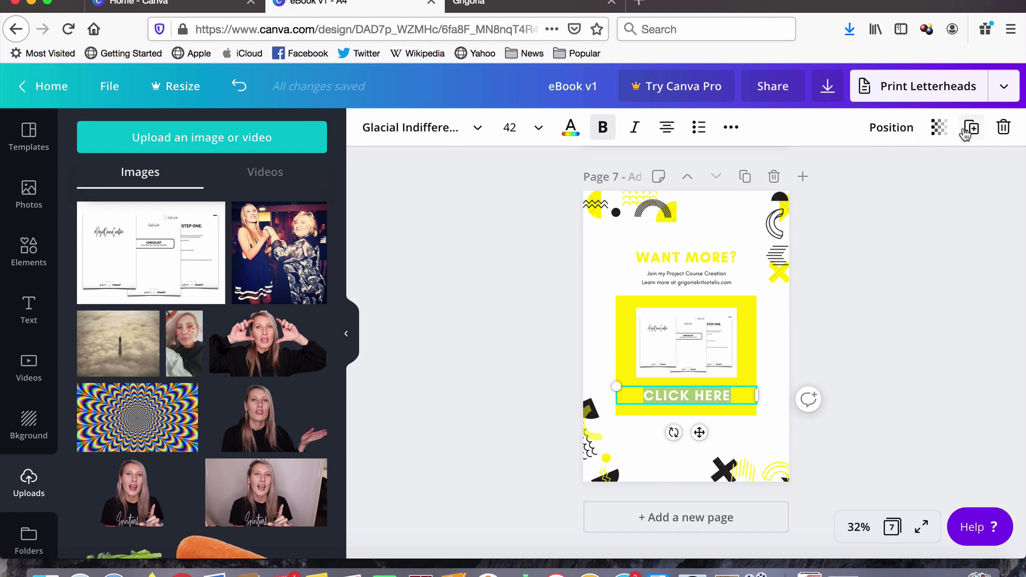
click(697, 280)
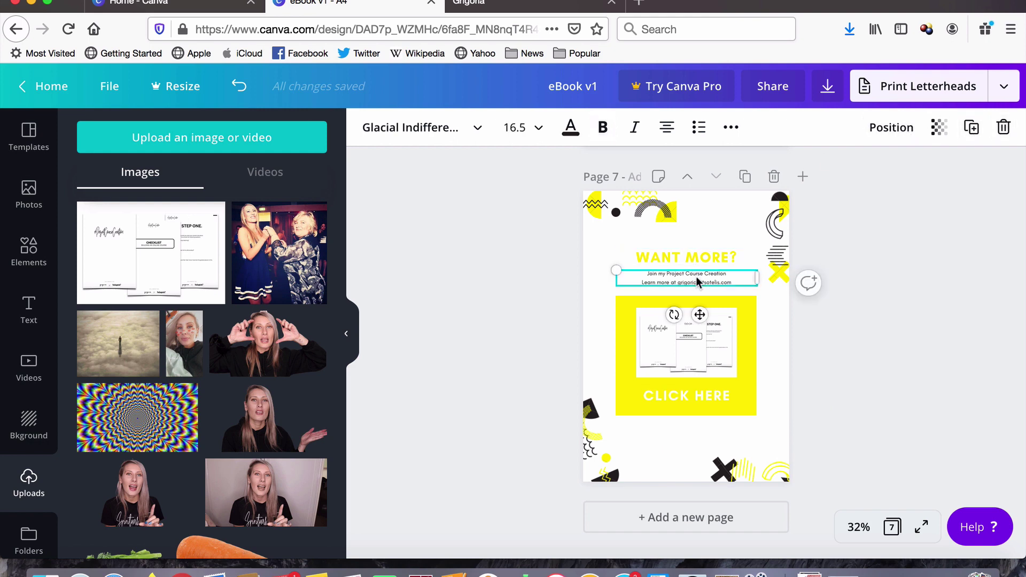
click(694, 393)
click(694, 394)
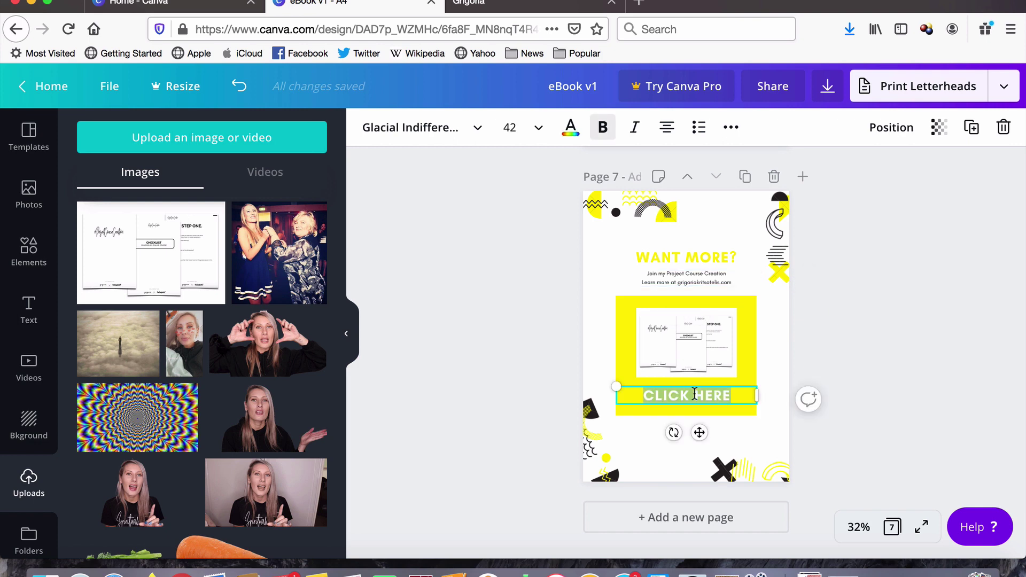
right_click(694, 394)
click(934, 304)
click(727, 131)
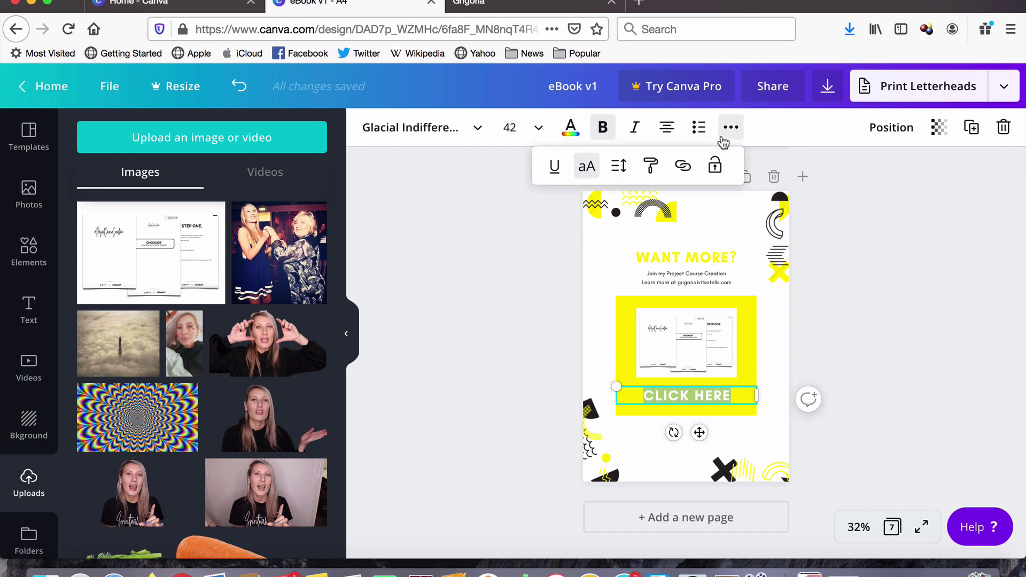
click(951, 320)
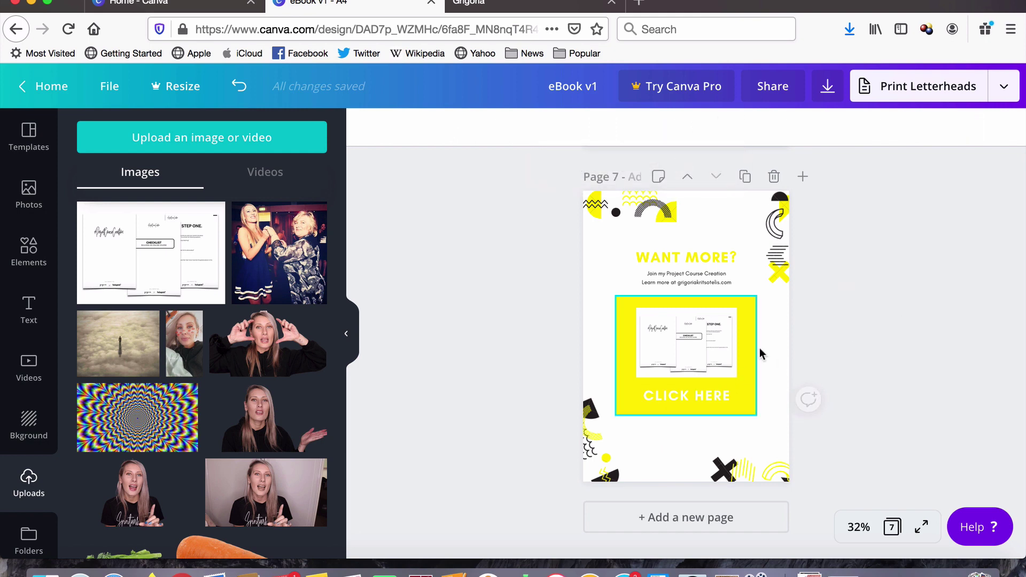
- Link the "CLICK HERE" text to the same project-course-creation.php page
click(710, 398)
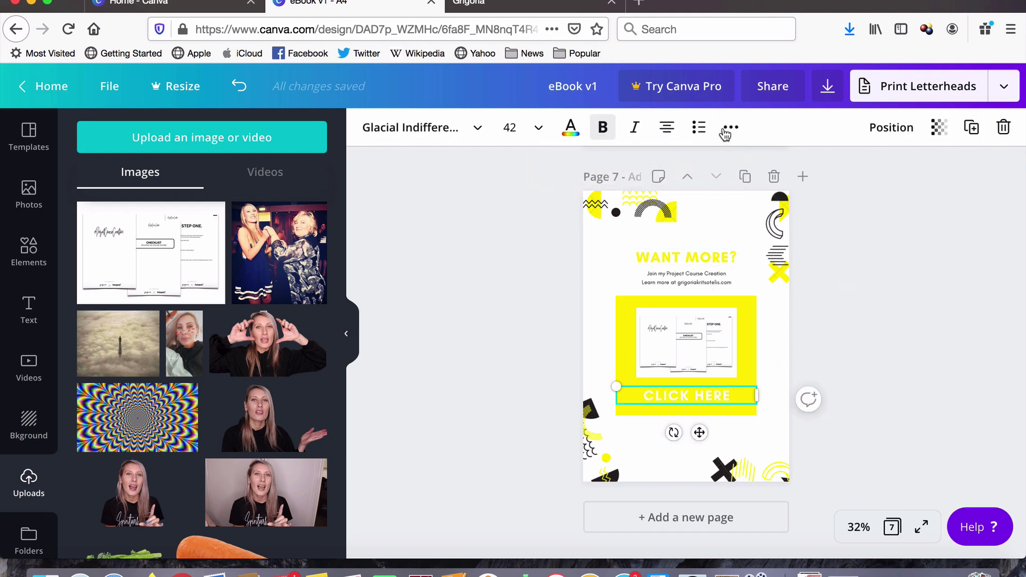
click(727, 128)
click(682, 167)
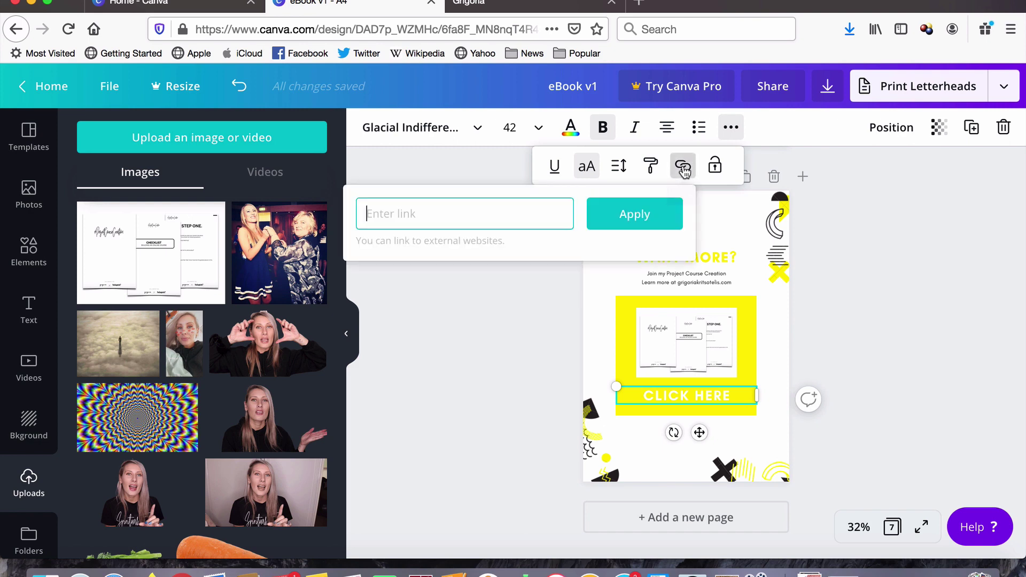
key(ctrl+v)
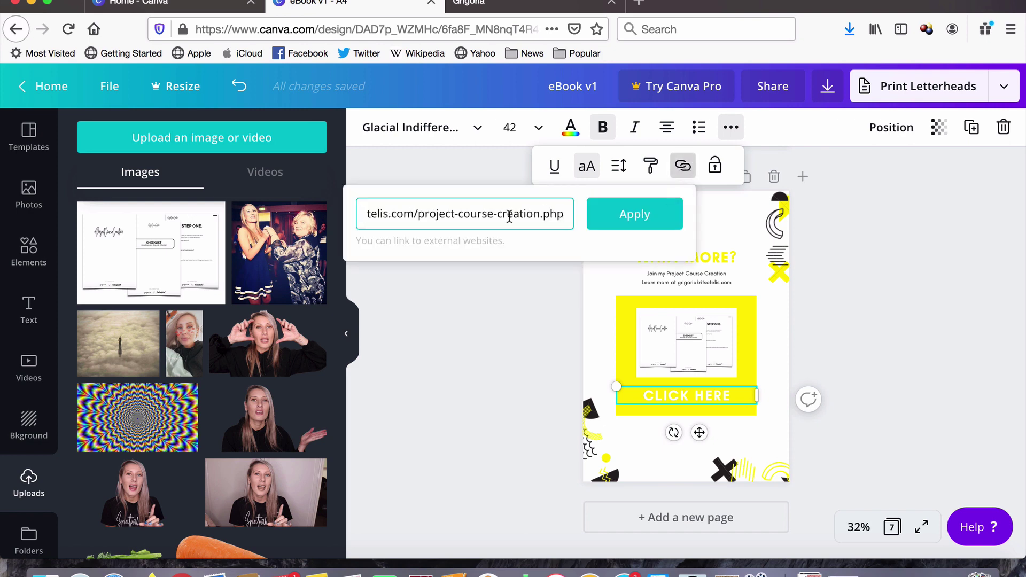
click(636, 213)
click(888, 297)
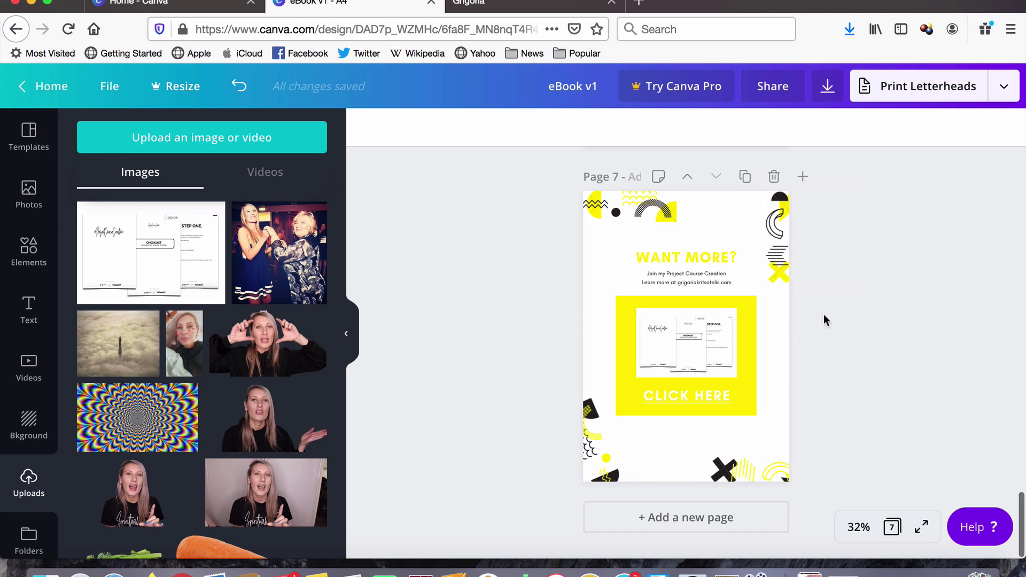
- Open the download settings for the eBook and keep PDF Print as the file type
scroll(823, 314, up, 2)
scroll(822, 314, down, 2)
click(828, 86)
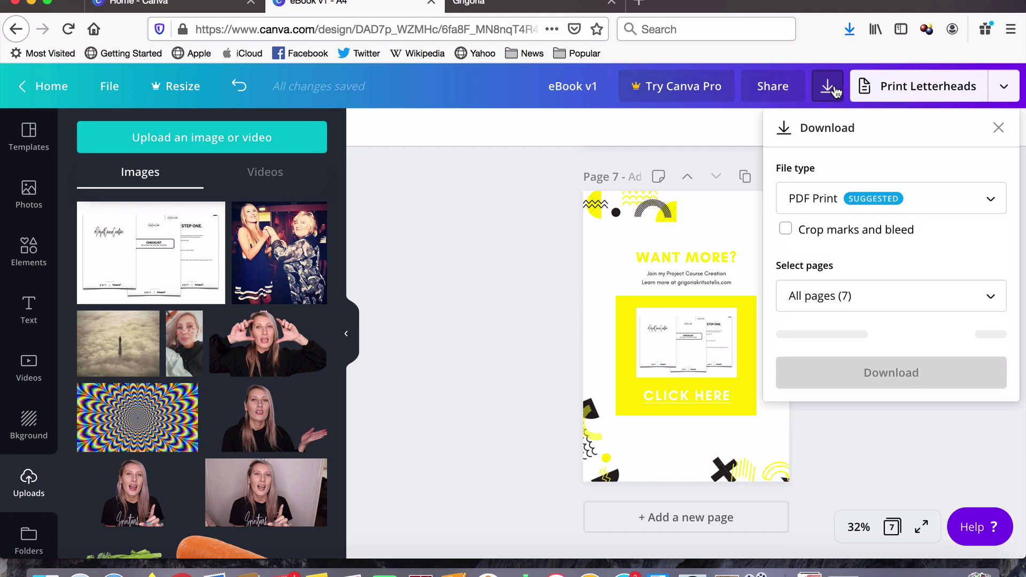
click(845, 212)
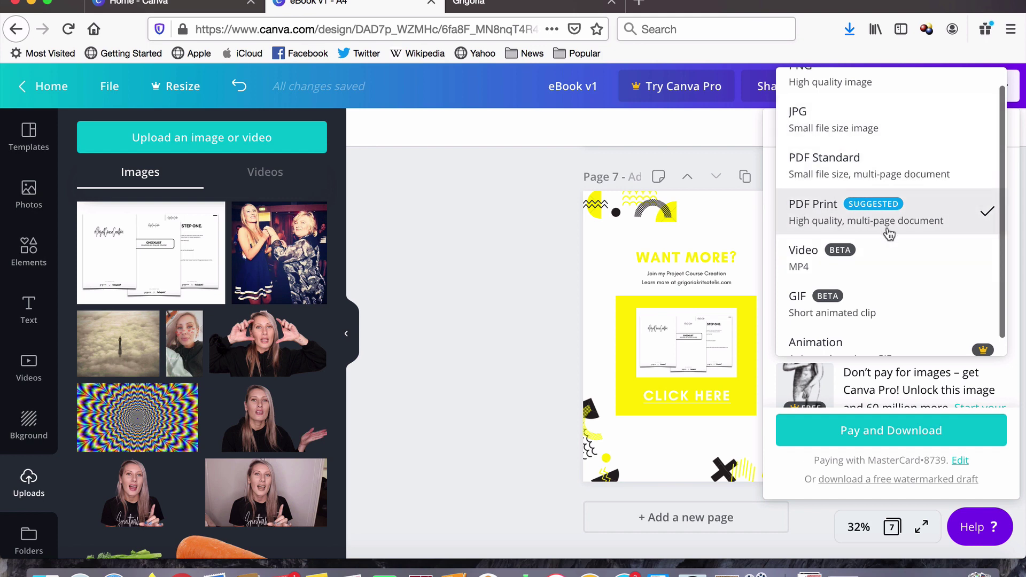
scroll(886, 231, down, 1)
scroll(884, 231, up, 2)
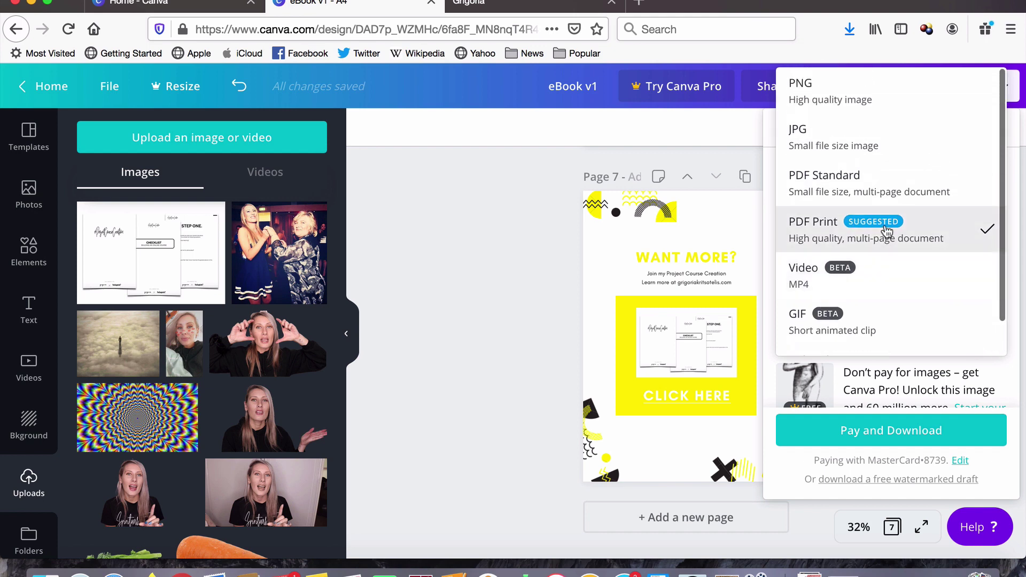
click(879, 237)
scroll(870, 292, down, 1)
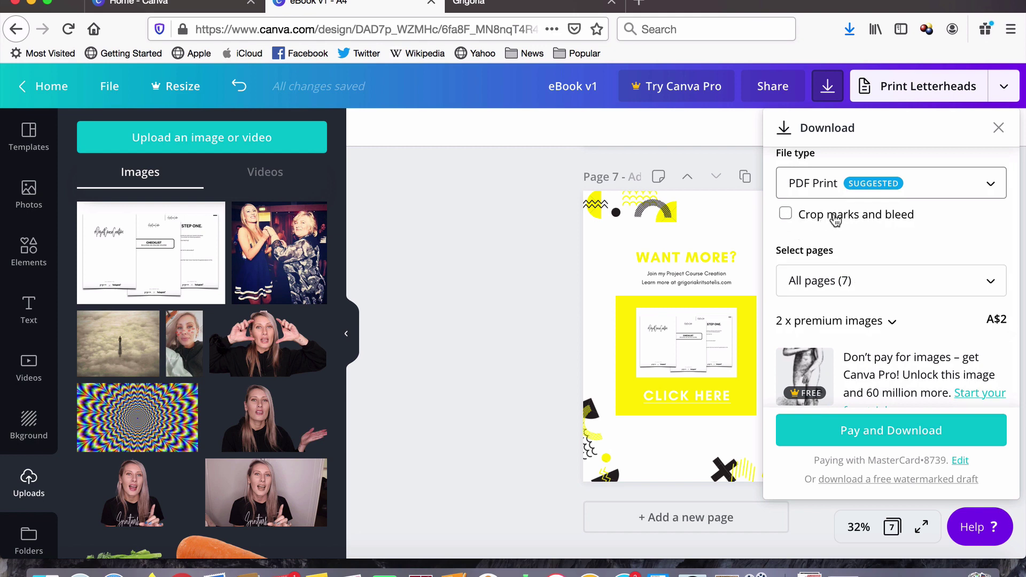
scroll(835, 220, down, 1)
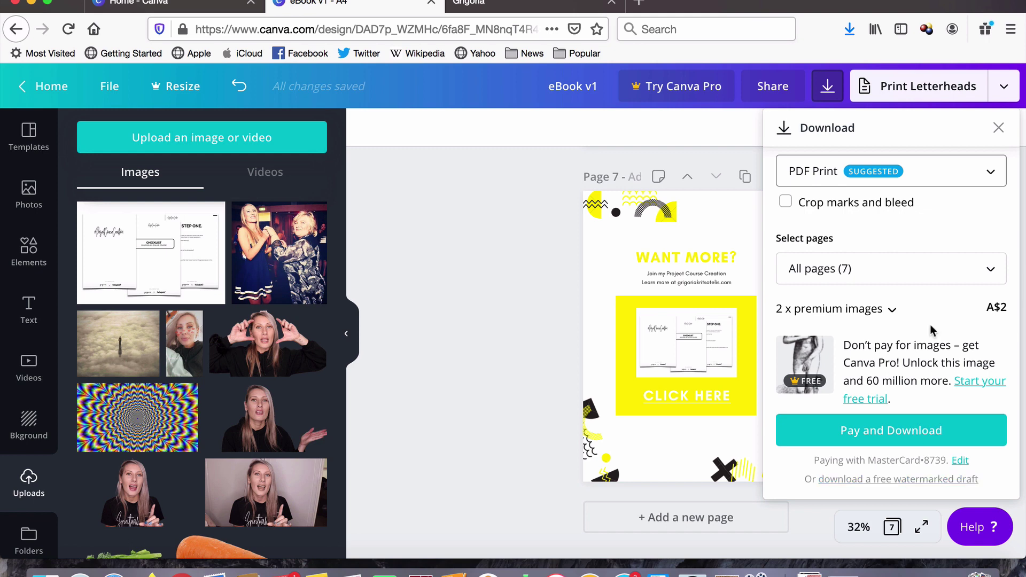
- Limit the download to pages 4, 5, 6 and 7
click(916, 276)
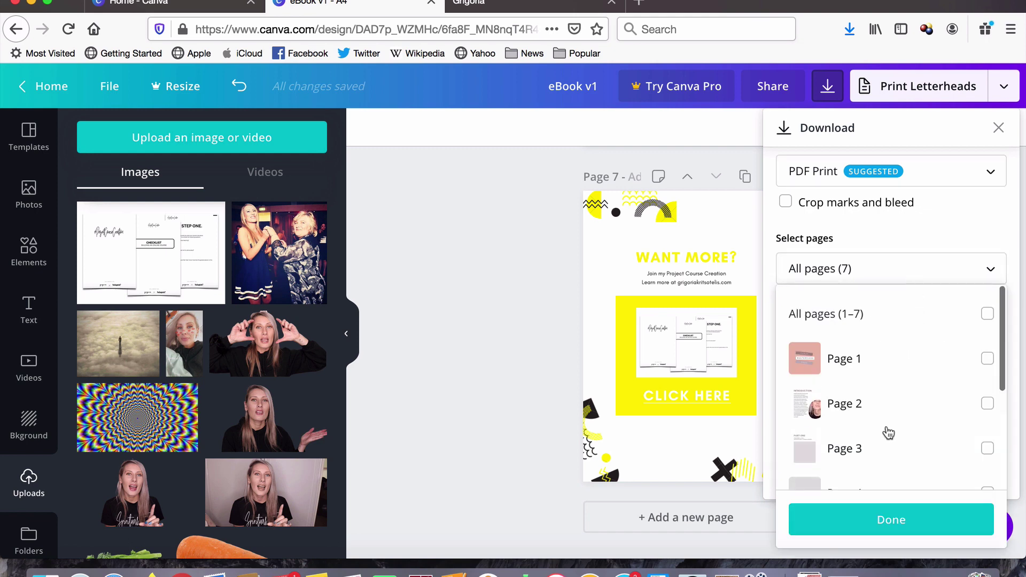
scroll(888, 432, down, 2)
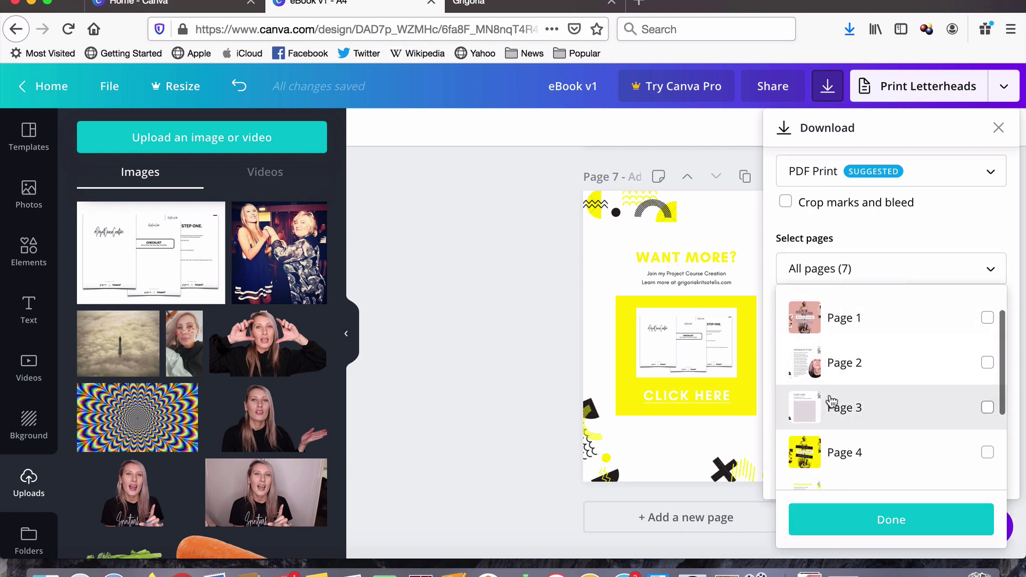
scroll(822, 401, up, 2)
scroll(887, 374, down, 5)
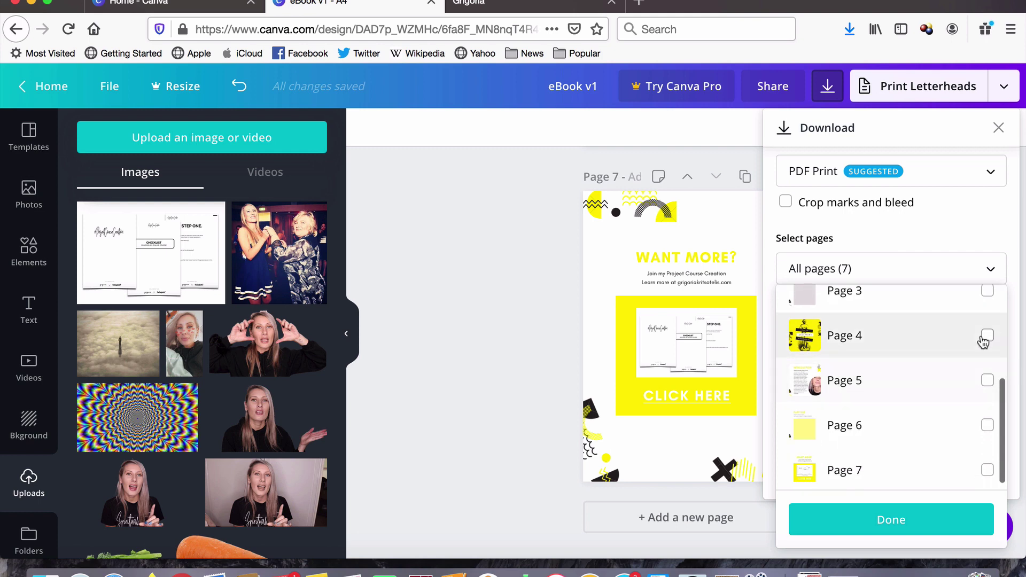
click(984, 337)
click(985, 379)
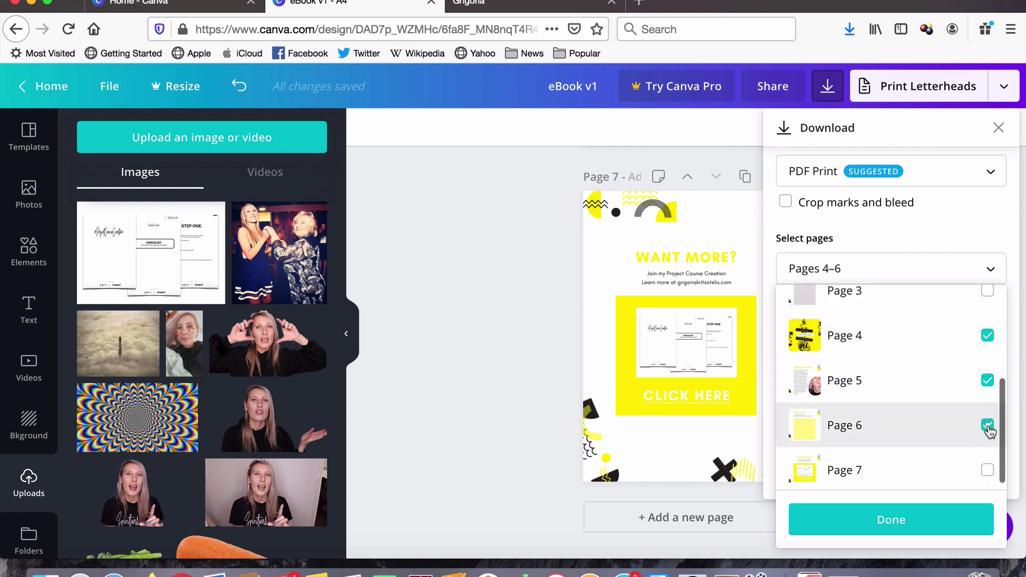
click(986, 470)
scroll(983, 469, down, 1)
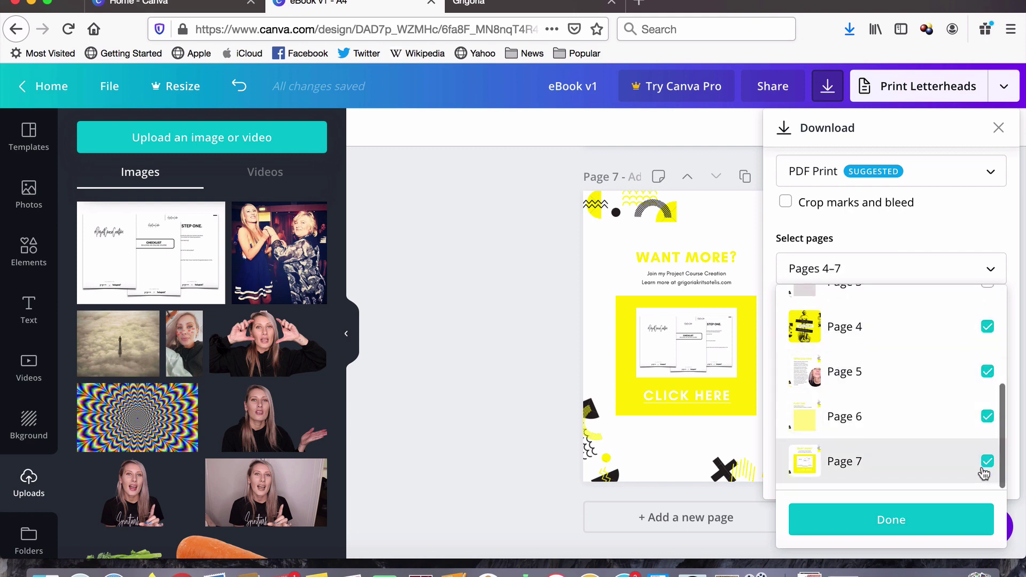
click(915, 528)
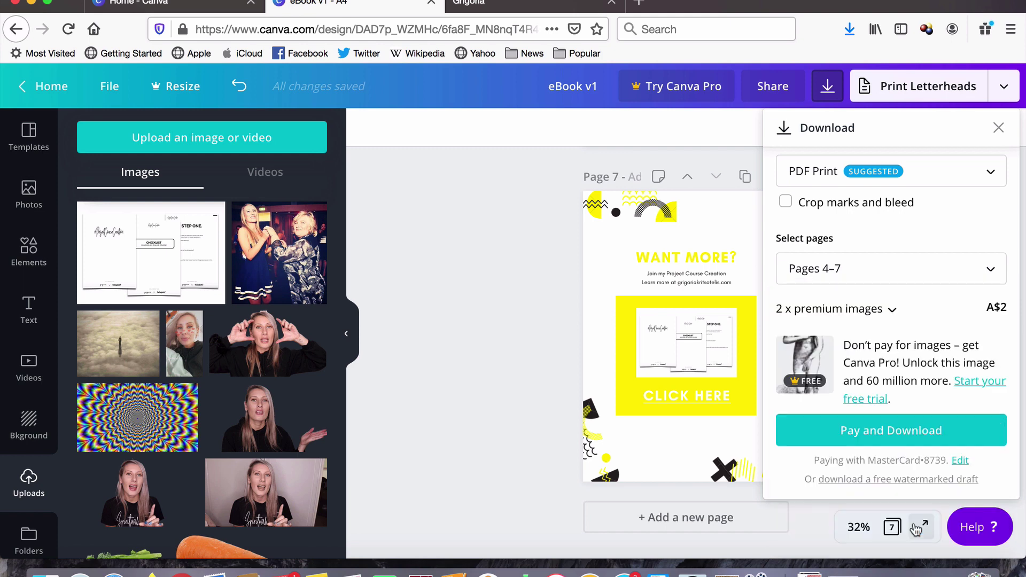
- Download a free watermarked draft, save it as eBook v1.pdf and open the saved file in Preview
click(911, 481)
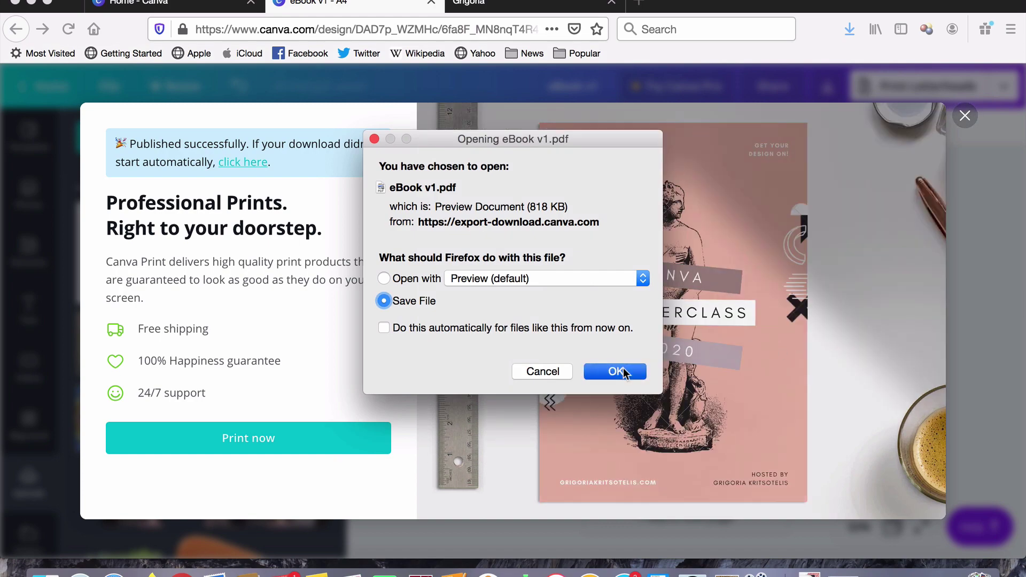
click(620, 370)
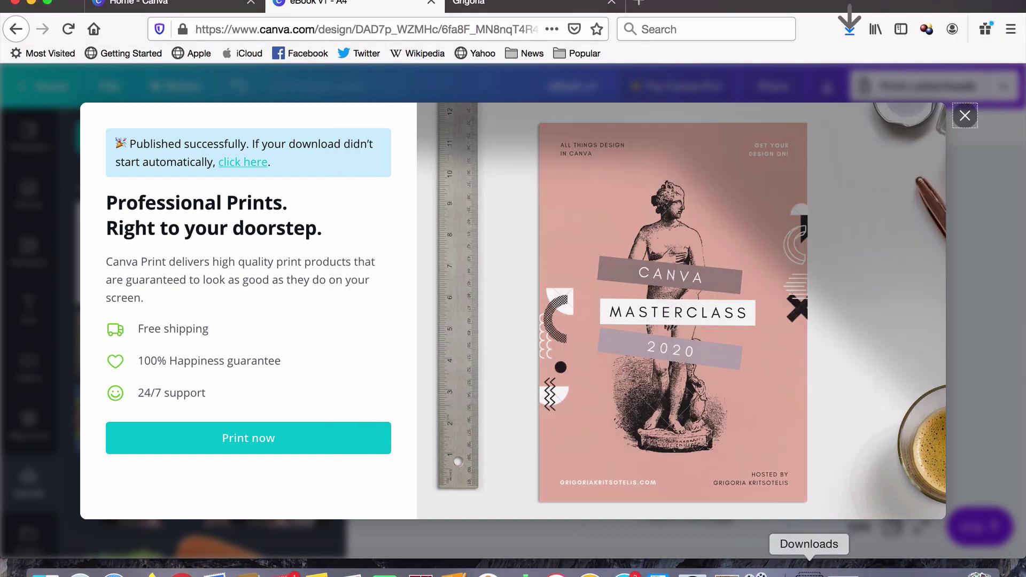
click(807, 566)
click(807, 544)
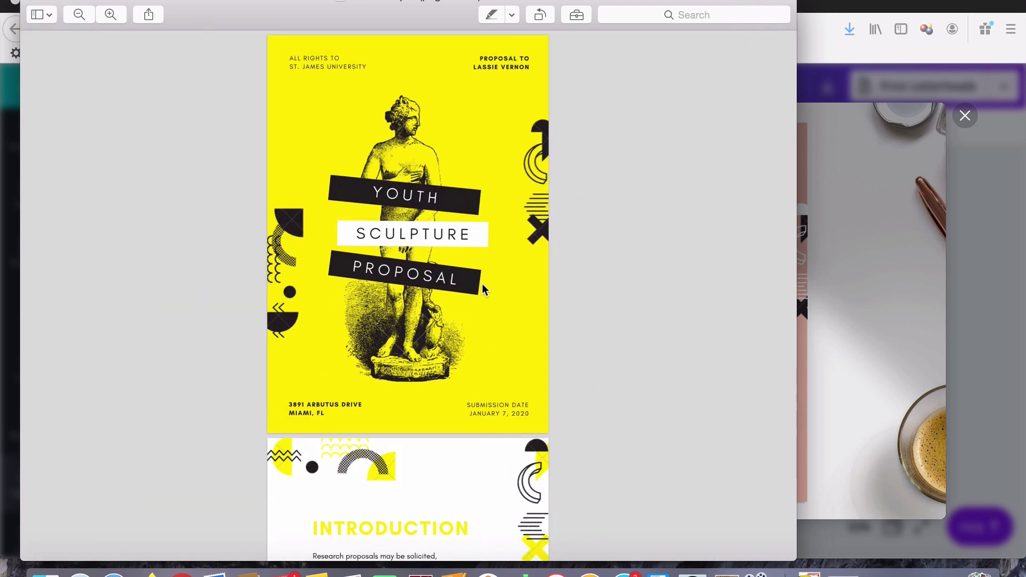
- Review the exported PDF from the cover through to the "WANT MORE?" page with its linked course image
scroll(447, 209, down, 3)
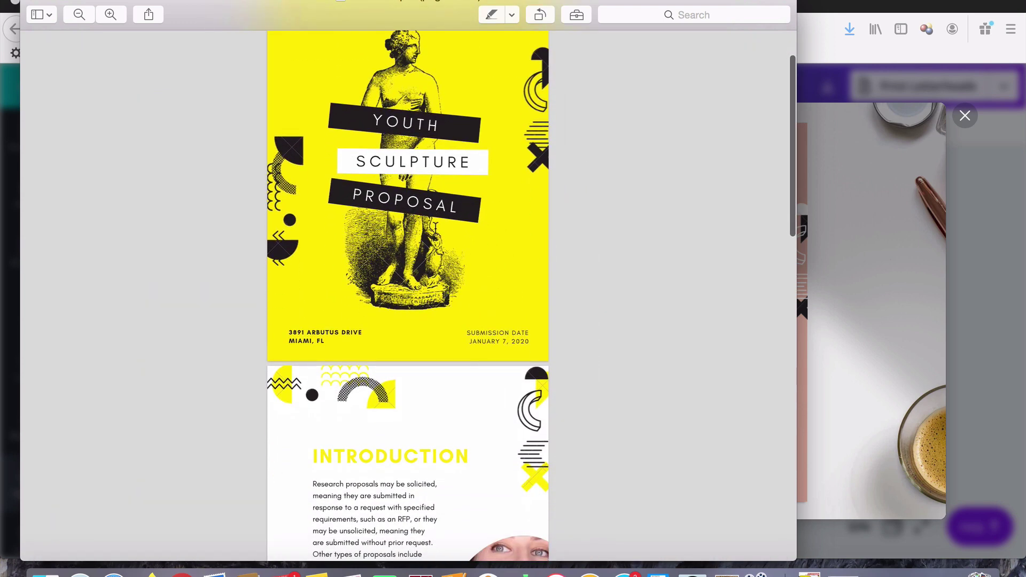
scroll(446, 241, down, 10)
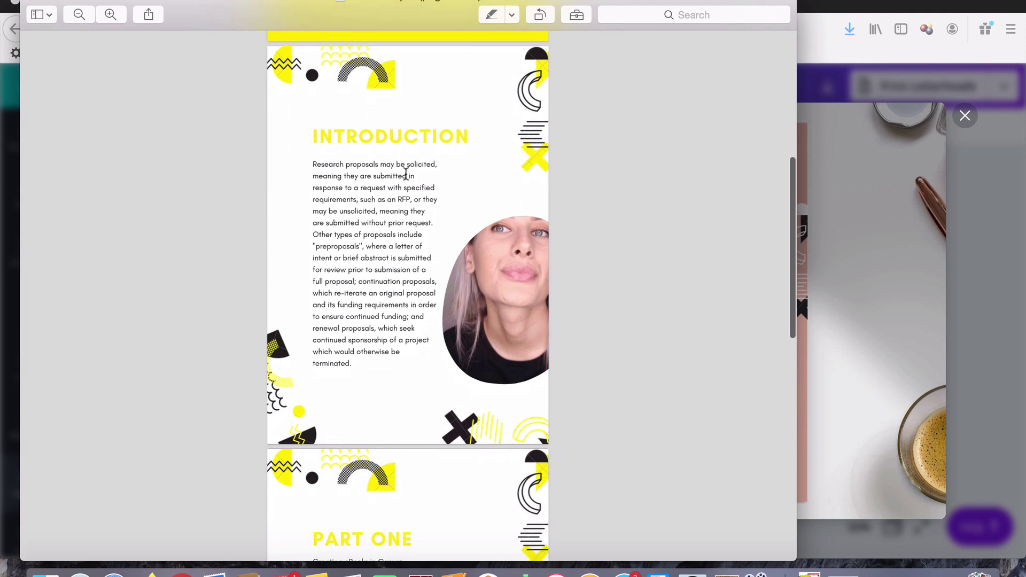
scroll(394, 223, down, 13)
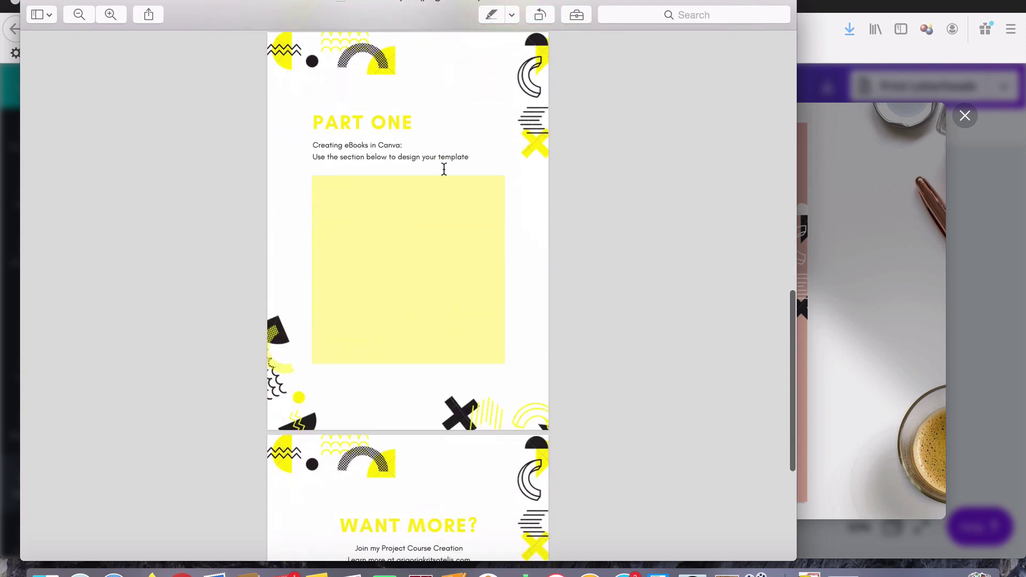
scroll(426, 300, down, 9)
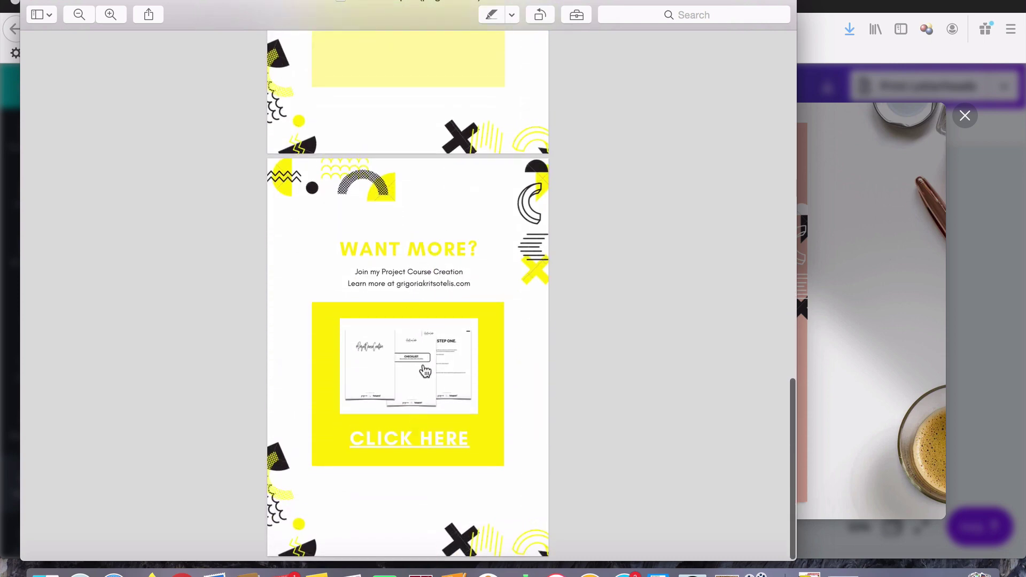
- Test the linked course image on the PDF's "WANT MORE?" page, view the course page it opens and close that page
click(425, 369)
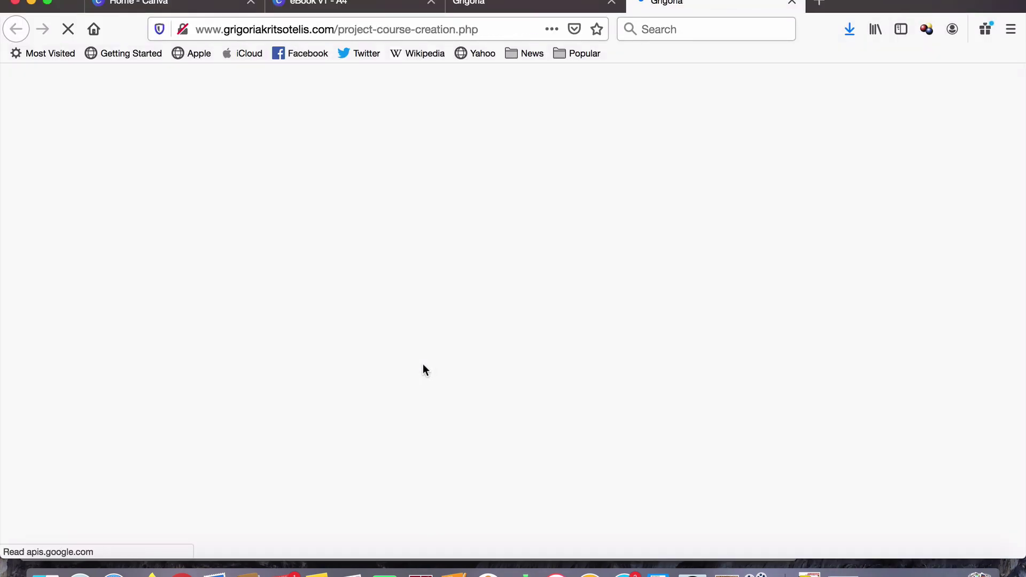
scroll(561, 412, down, 5)
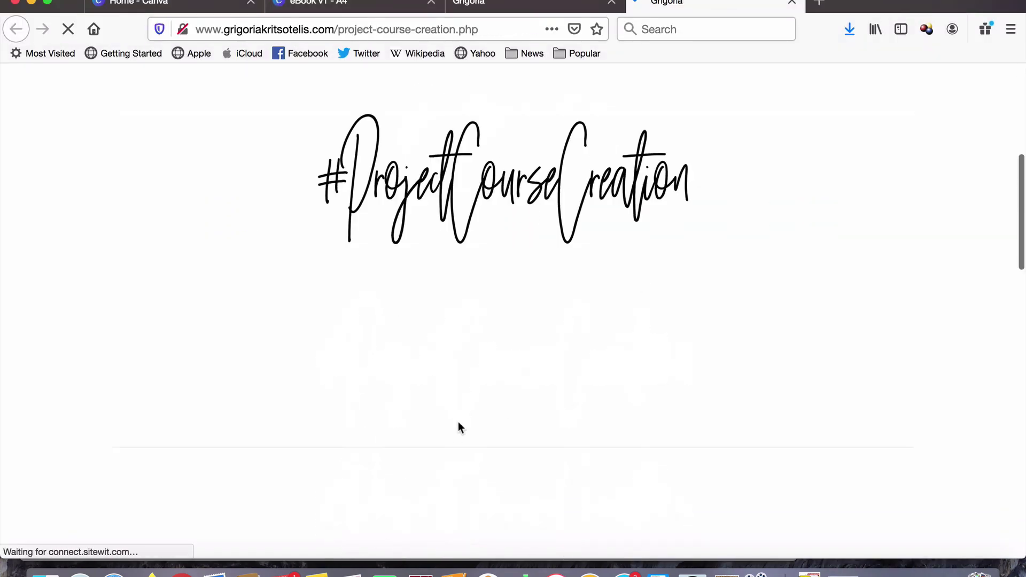
click(791, 2)
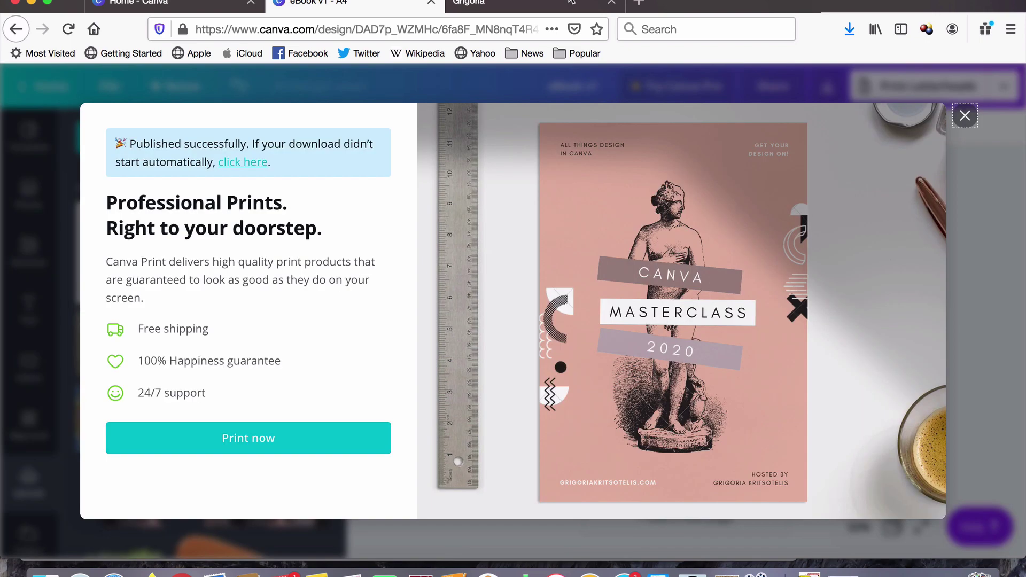
- Reopen the downloaded eBook v1.pdf and examine the "PART ONE" page with its empty yellow box
click(809, 571)
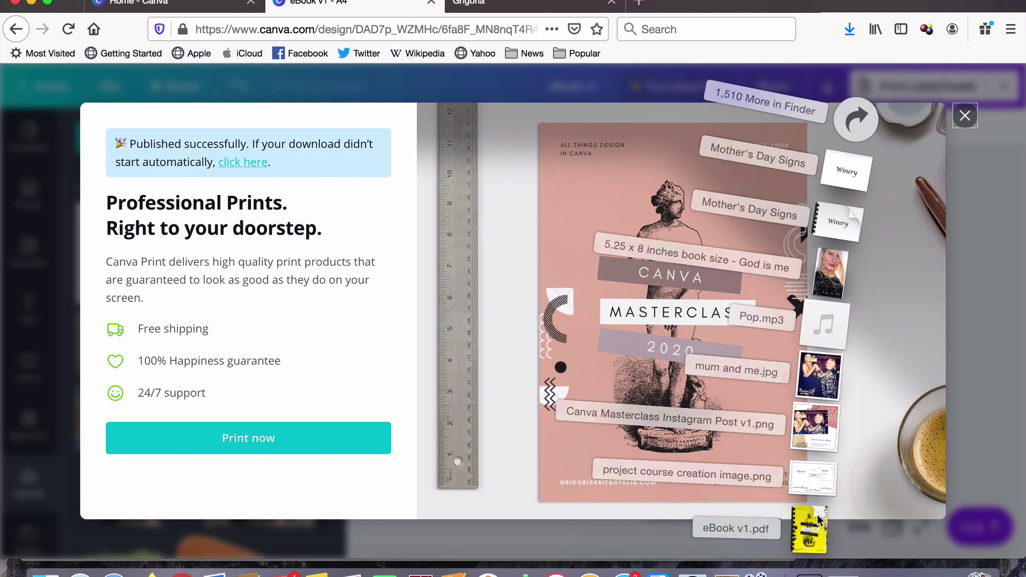
click(816, 516)
scroll(480, 292, up, 10)
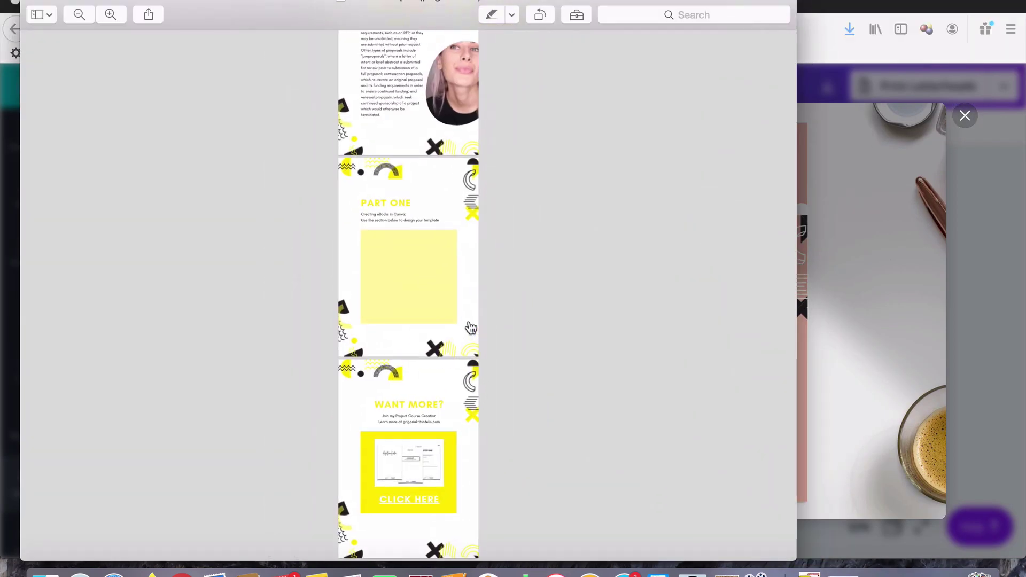
scroll(406, 267, down, 5)
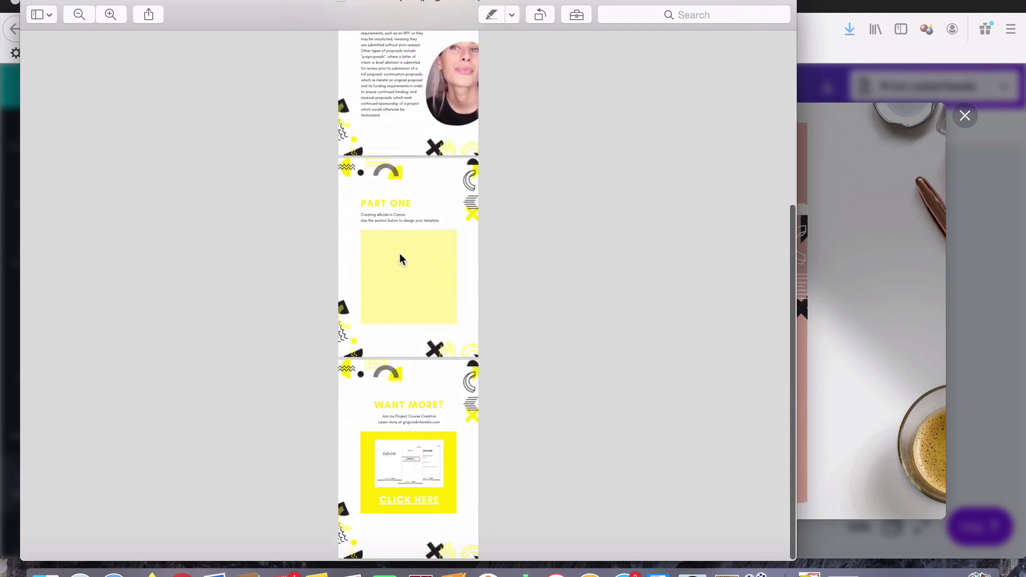
scroll(401, 259, up, 2)
scroll(400, 256, up, 2)
scroll(400, 256, up, 1)
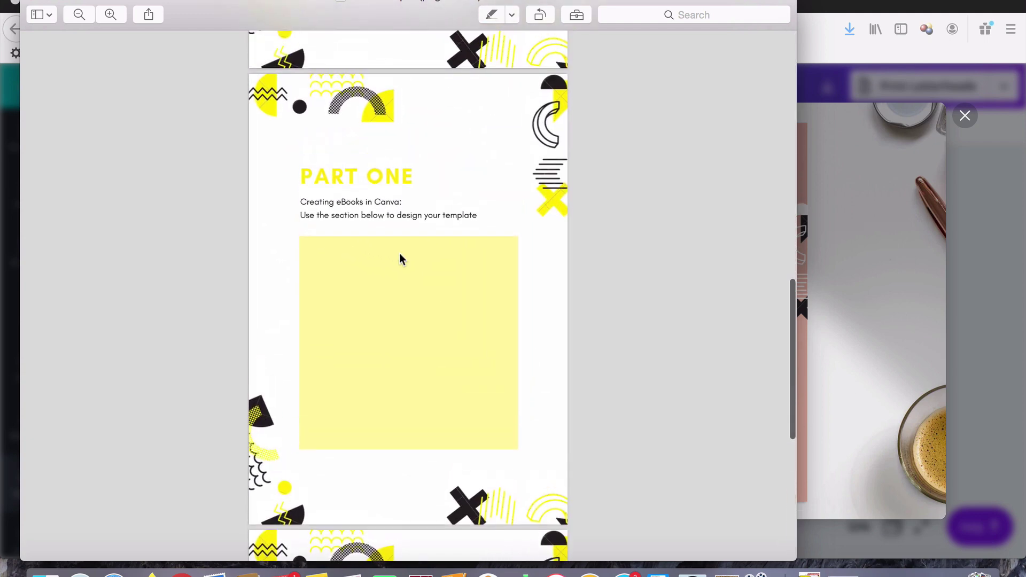
scroll(400, 259, down, 1)
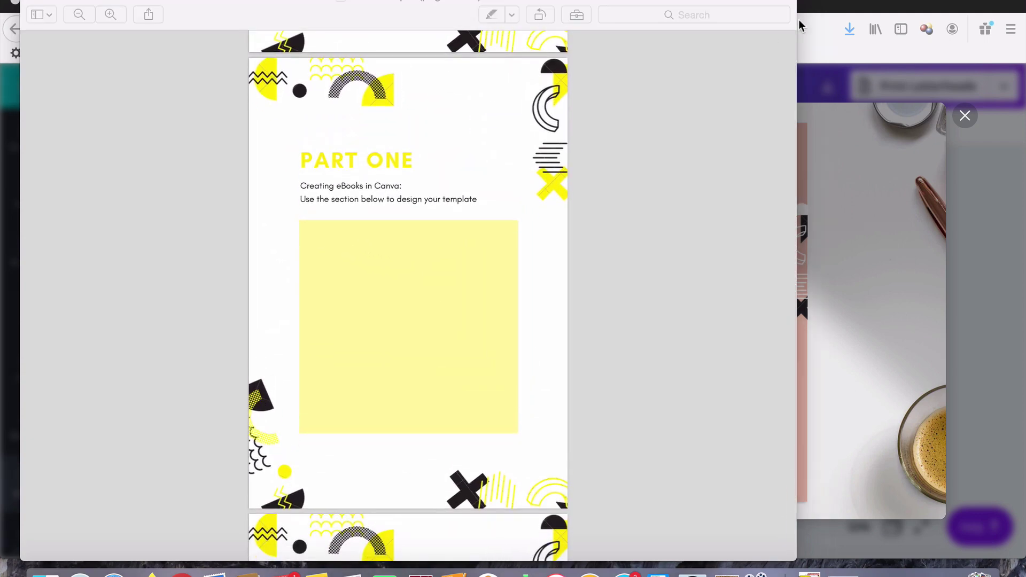
- Return to the browser and open drive.google.com in a new tab
click(825, 31)
click(639, 4)
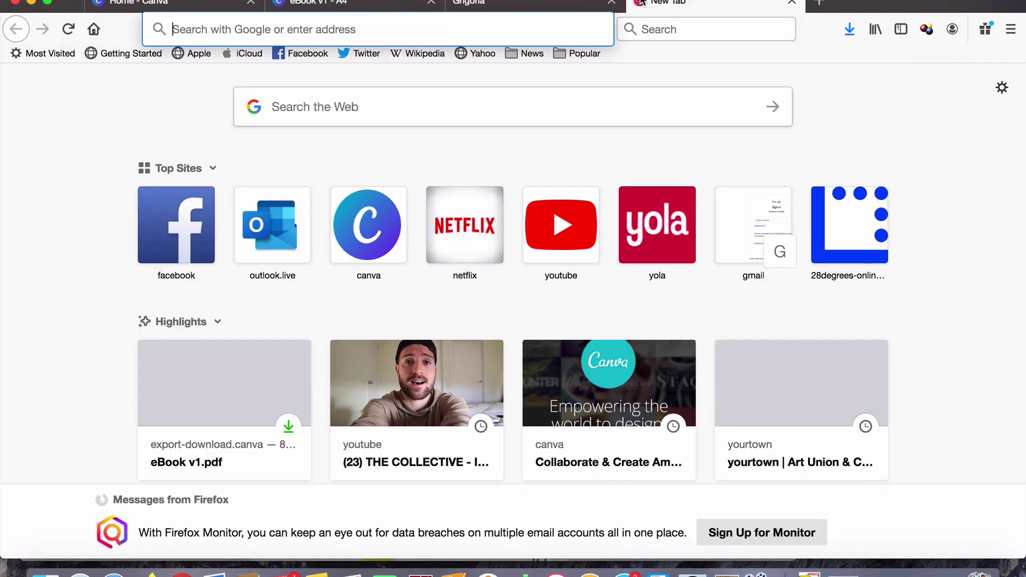
text(DRive.google.com/)
key(Return)
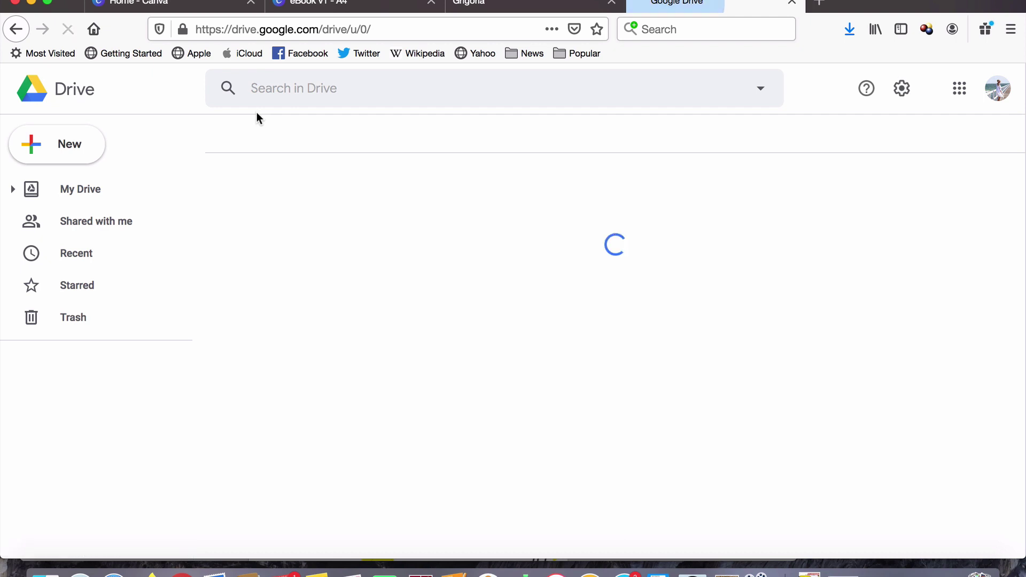
- Upload eBook v1.pdf from the Downloads folder to My Drive
click(86, 151)
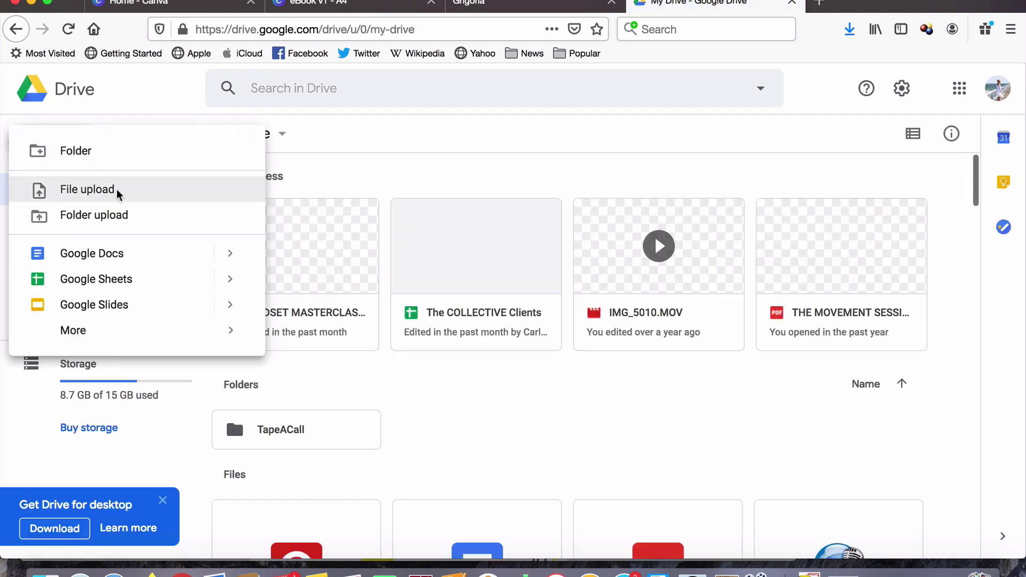
click(116, 194)
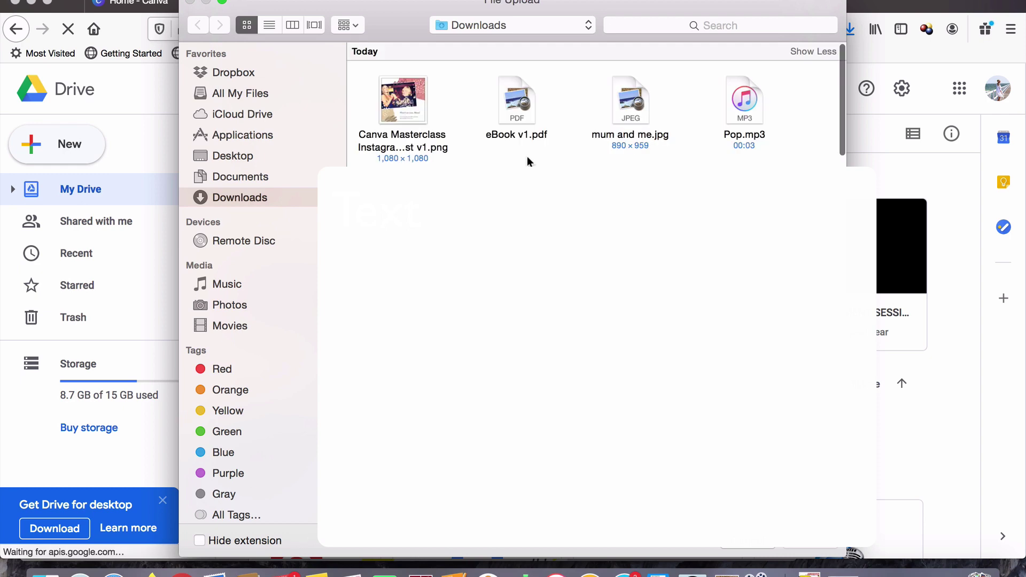
double_click(519, 97)
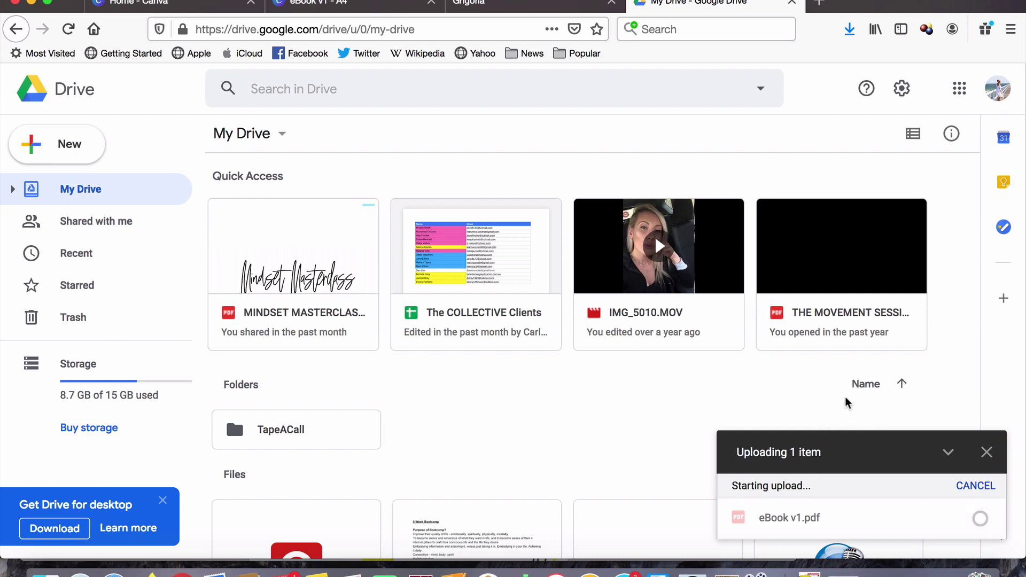
- Open the uploaded eBook v1.pdf from Google Drive with DocHub - PDF Sign and Edit
scroll(849, 409, down, 3)
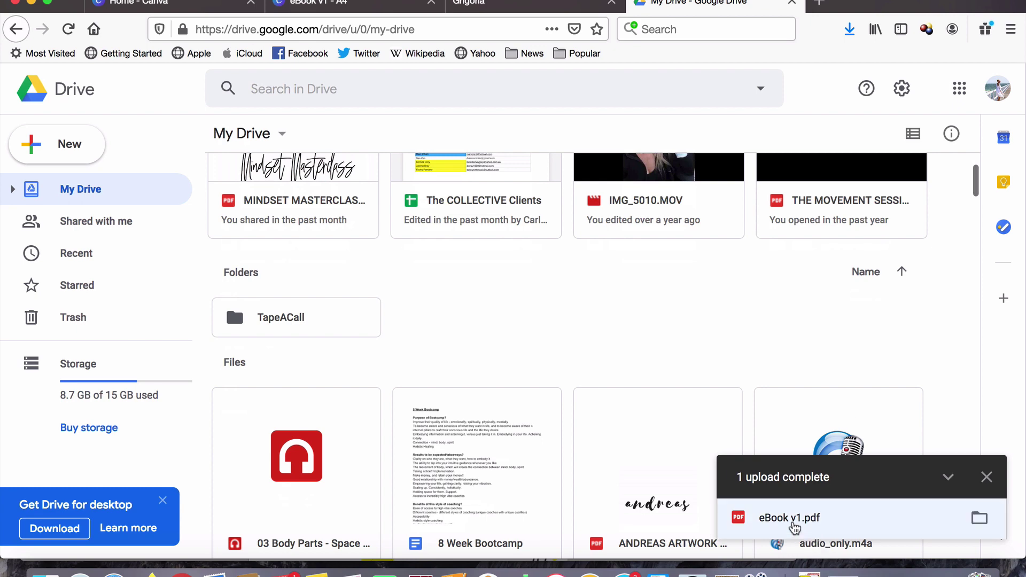
click(792, 521)
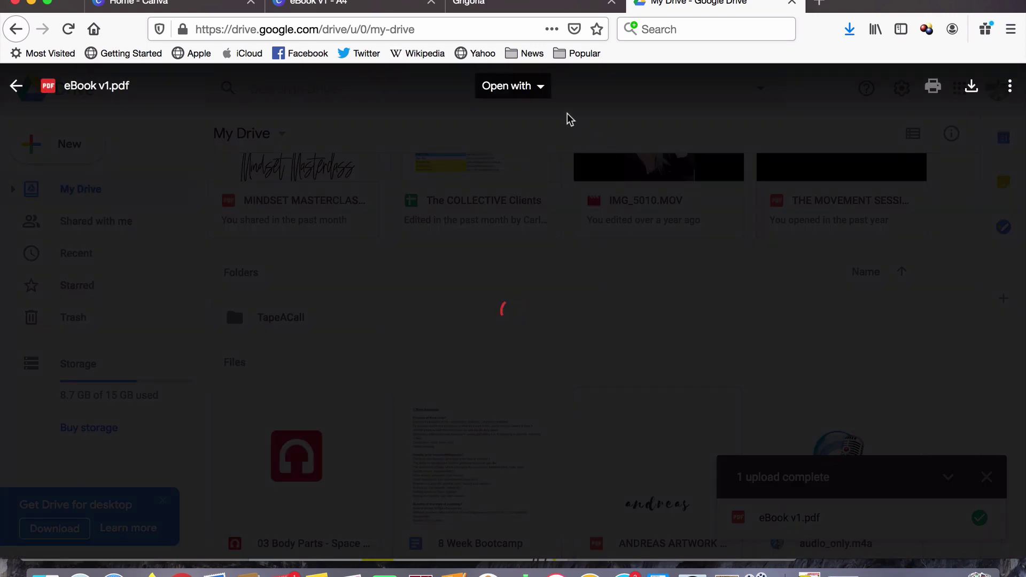
click(540, 96)
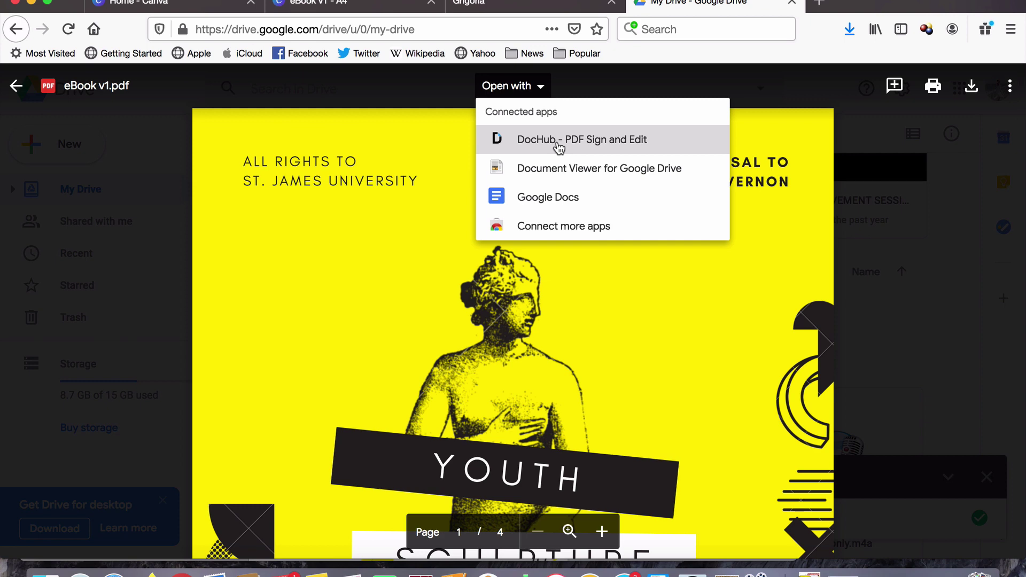
click(559, 145)
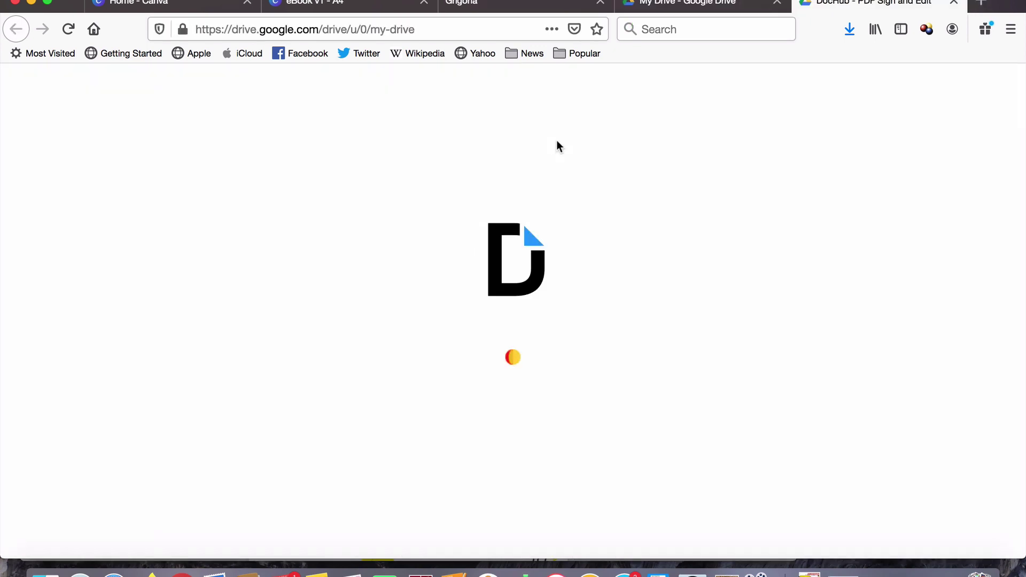
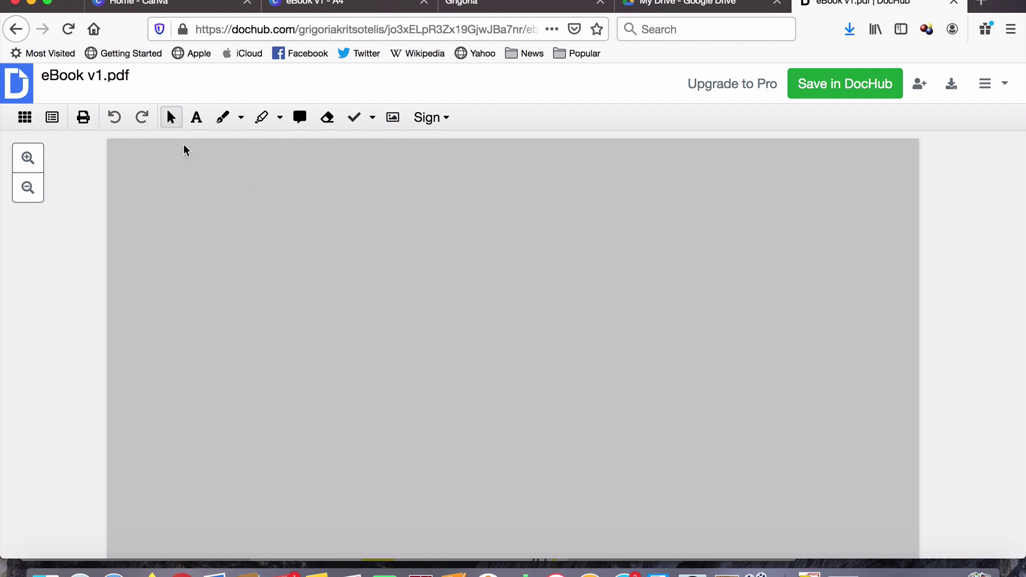
- Turn on the Manage Fields tools for the eBook PDF
click(28, 190)
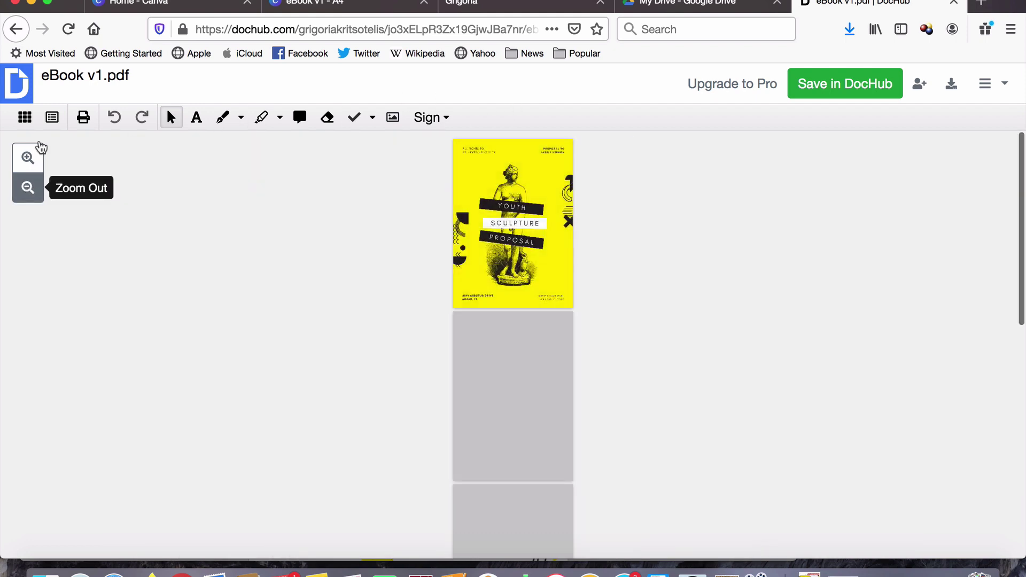
click(29, 157)
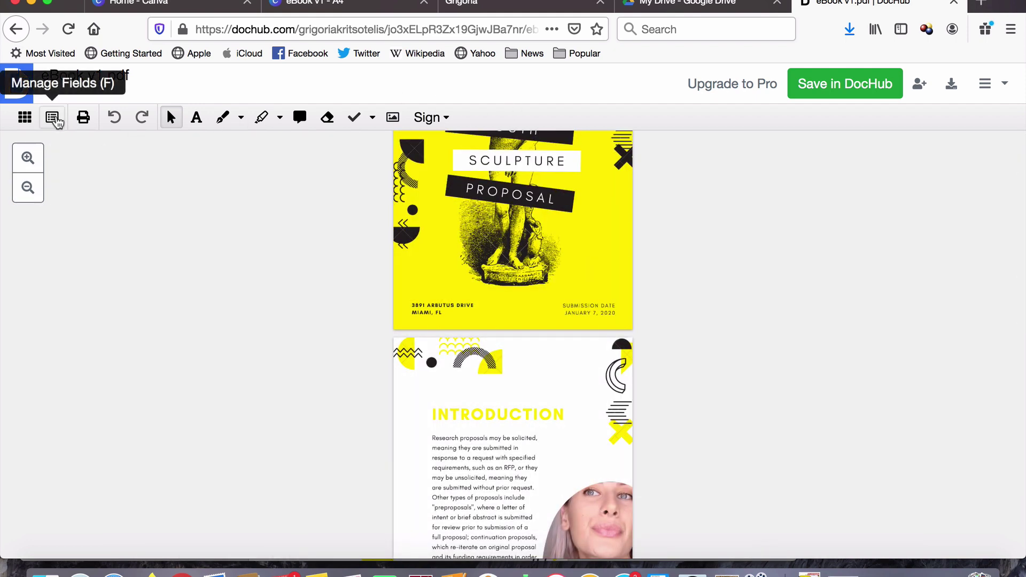
click(53, 118)
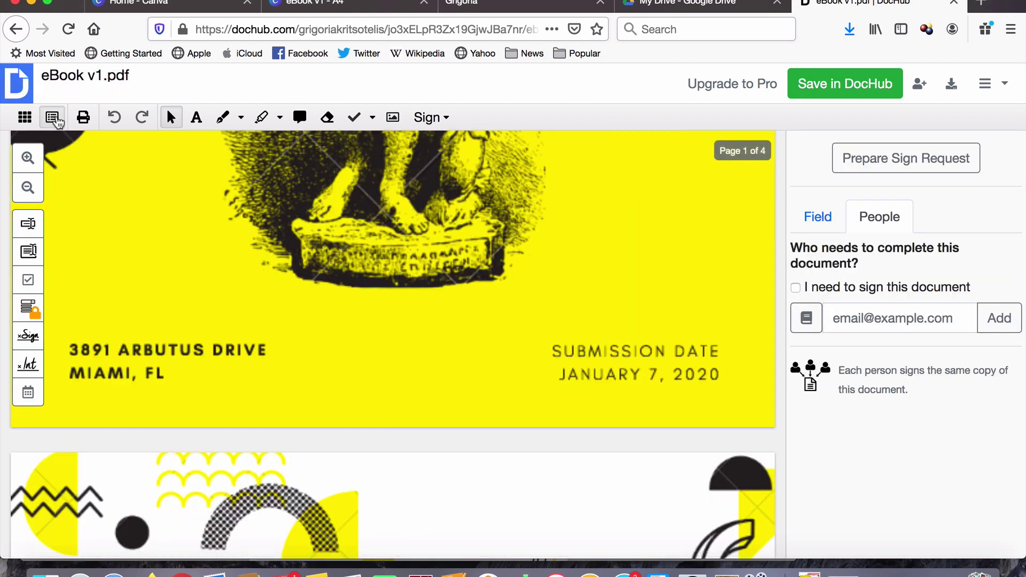
- Add a paragraph field at the top of the yellow box on the "PART ONE" page and widen it across the box
click(29, 195)
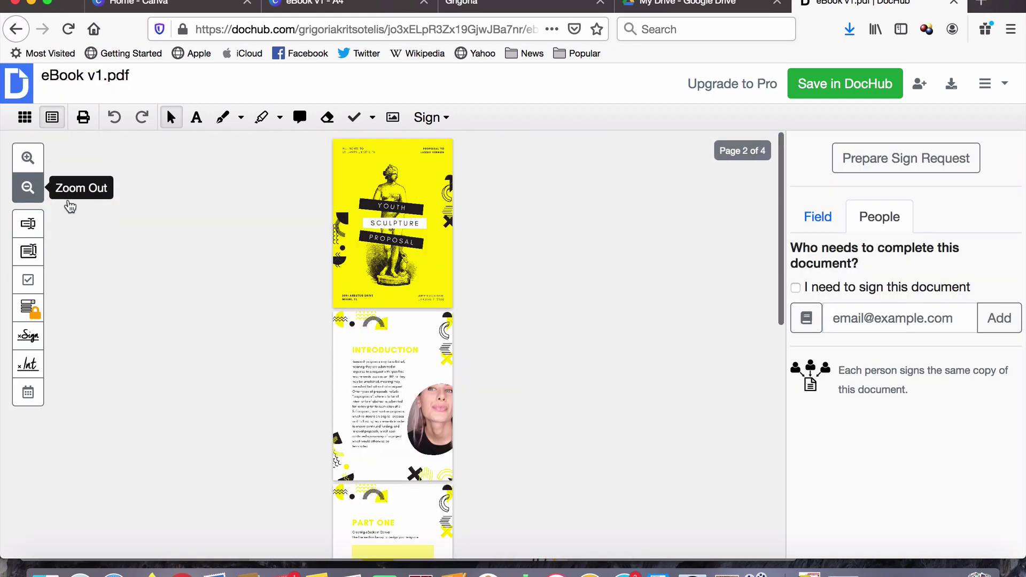
scroll(419, 413, down, 5)
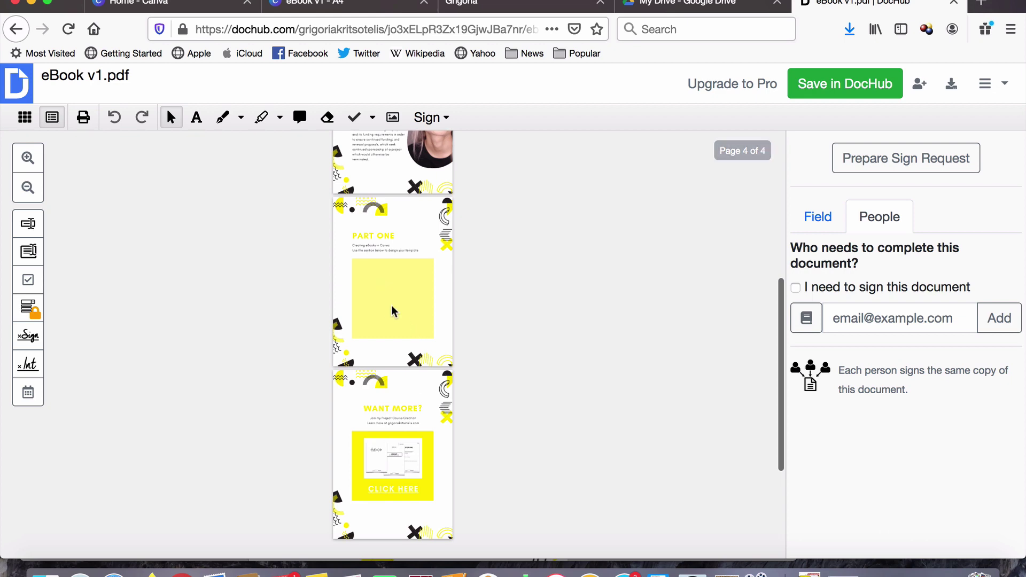
click(28, 158)
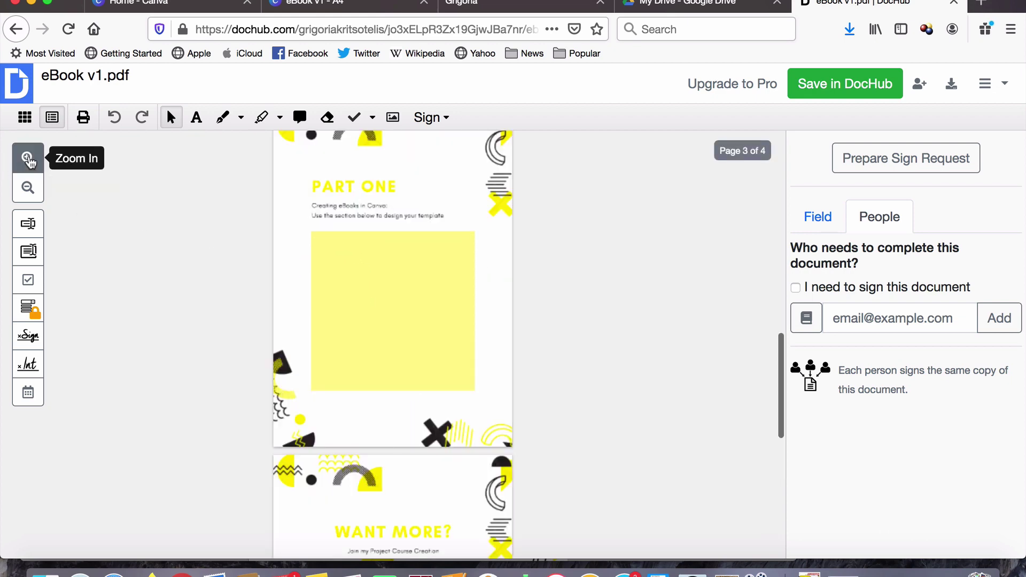
click(28, 159)
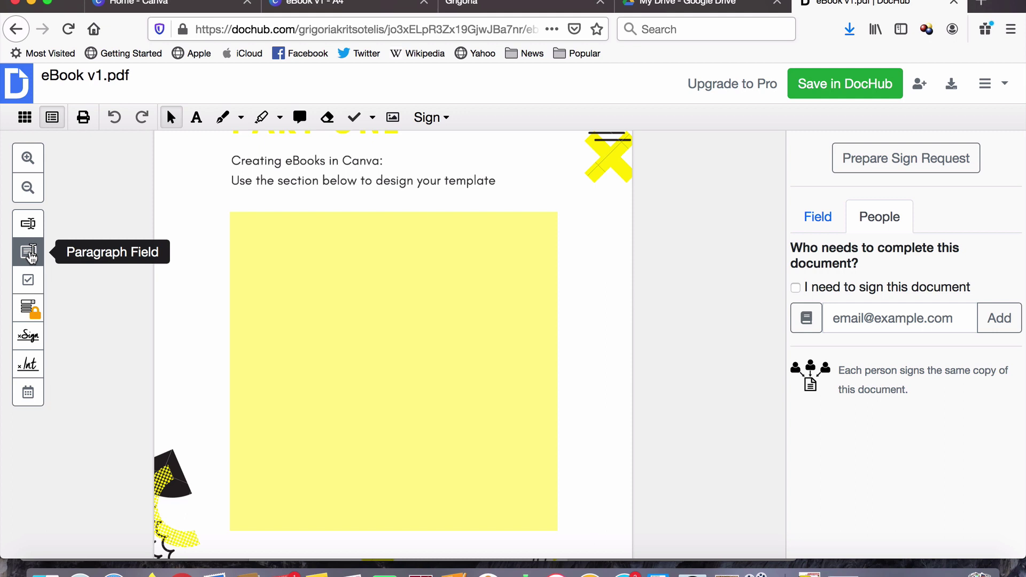
click(29, 252)
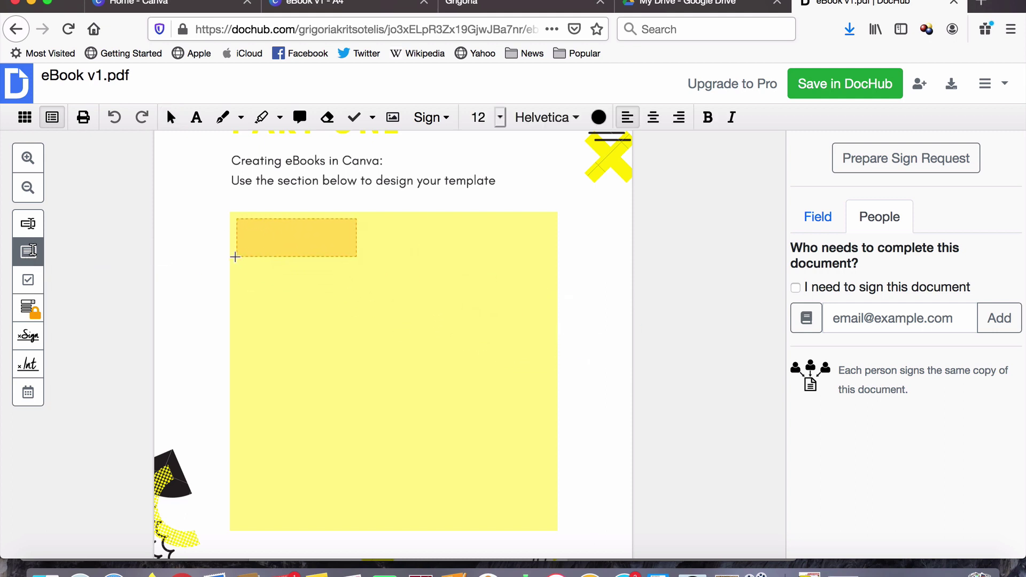
click(235, 257)
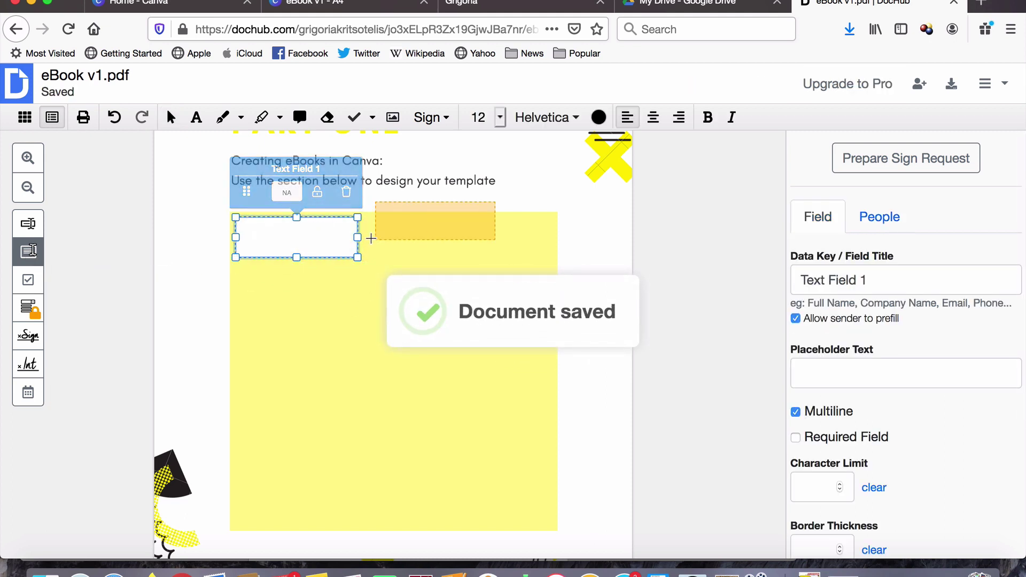
drag(357, 237, 546, 266)
click(549, 267)
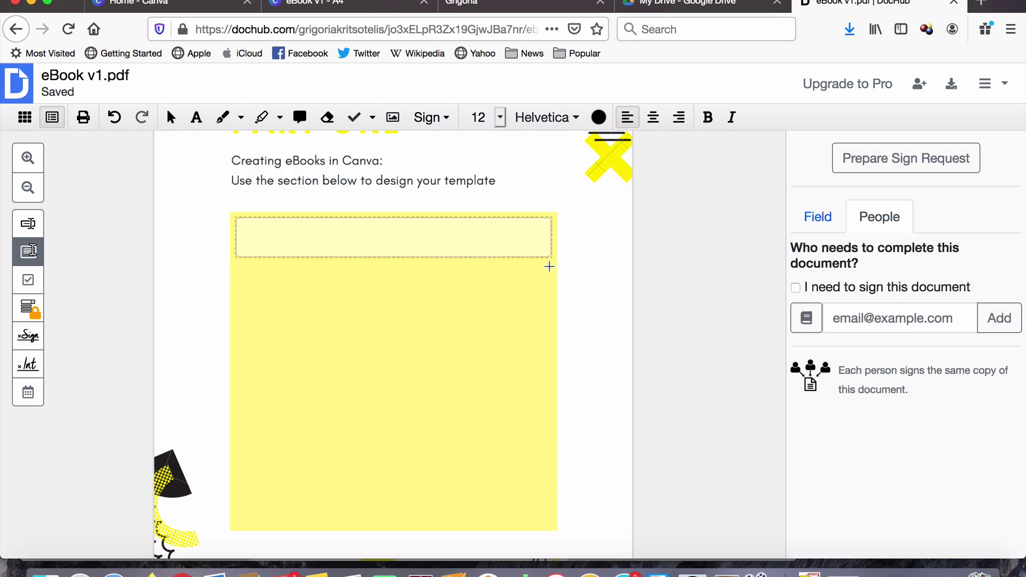
- Set the font size of the paragraph field on the "PART ONE" page to 10
click(499, 119)
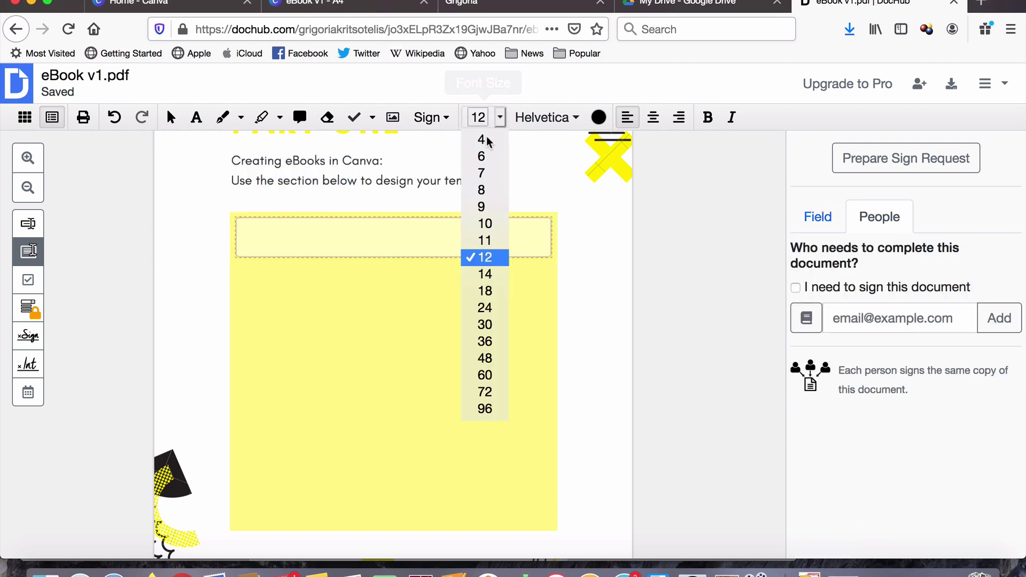
click(485, 223)
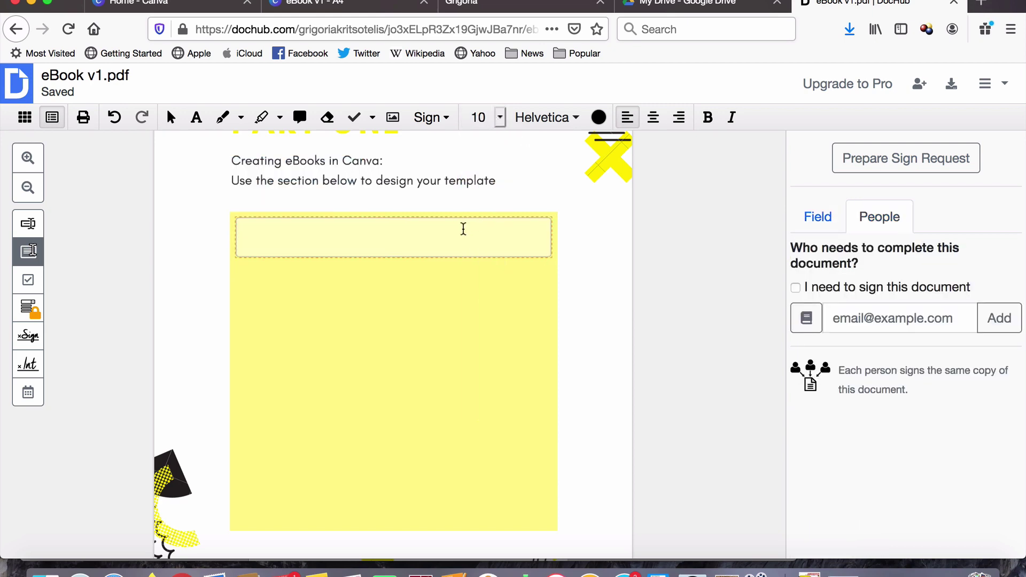
click(403, 239)
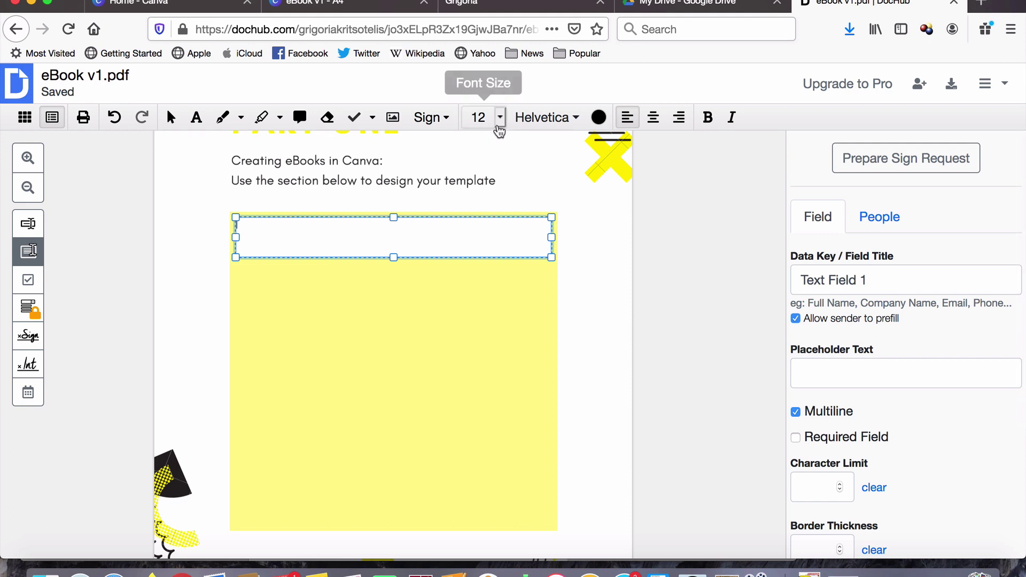
click(499, 118)
click(489, 224)
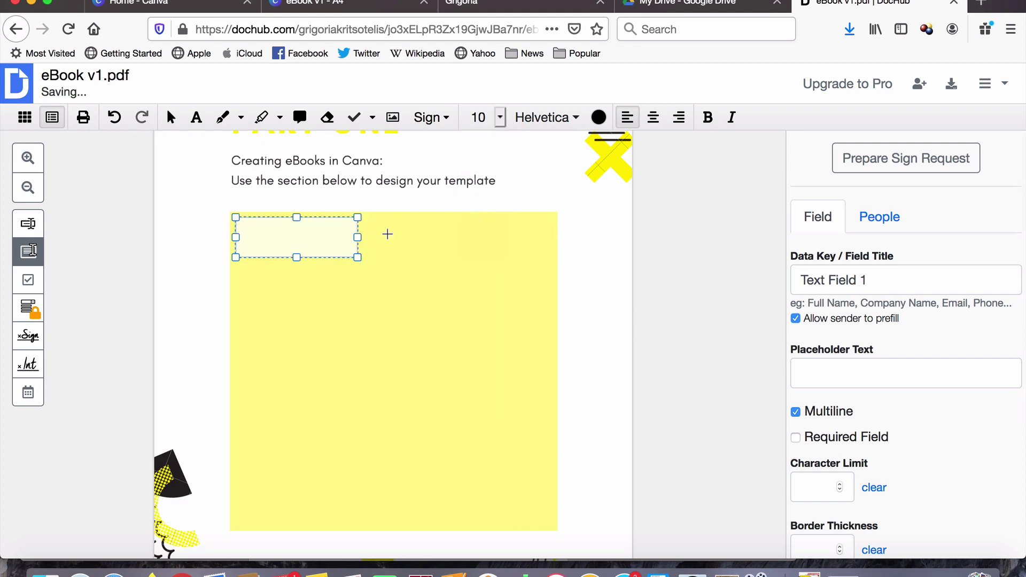
- Enlarge the paragraph field to fill nearly the whole yellow box on the "PART ONE" page, and deselect it
drag(422, 237, 392, 256)
drag(392, 326, 309, 201)
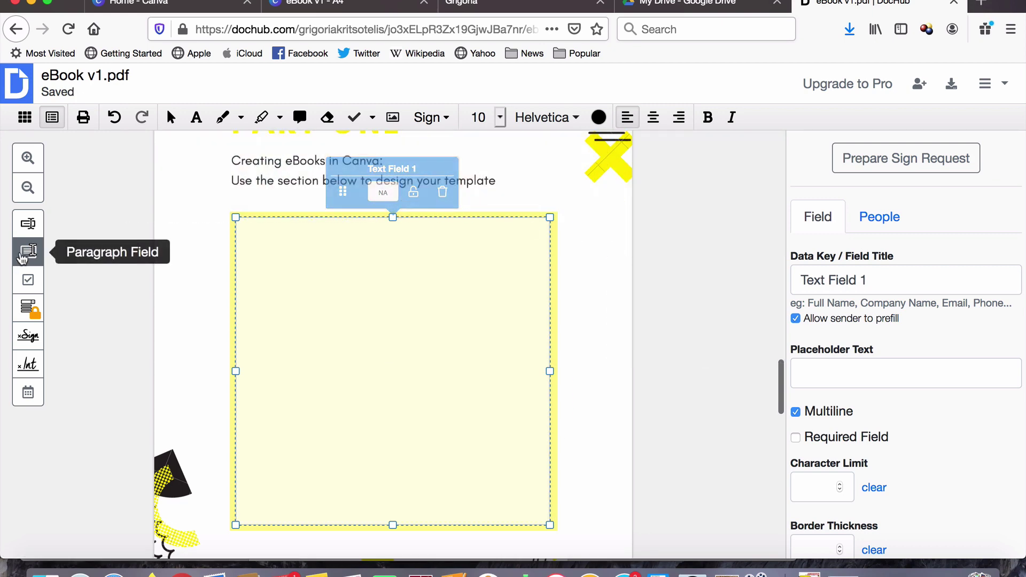
click(28, 251)
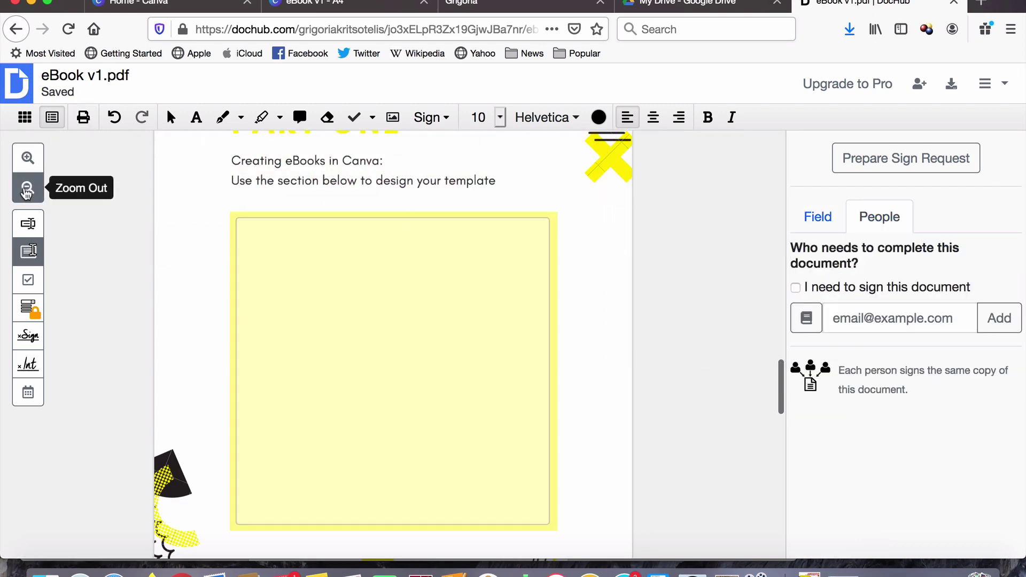
click(28, 187)
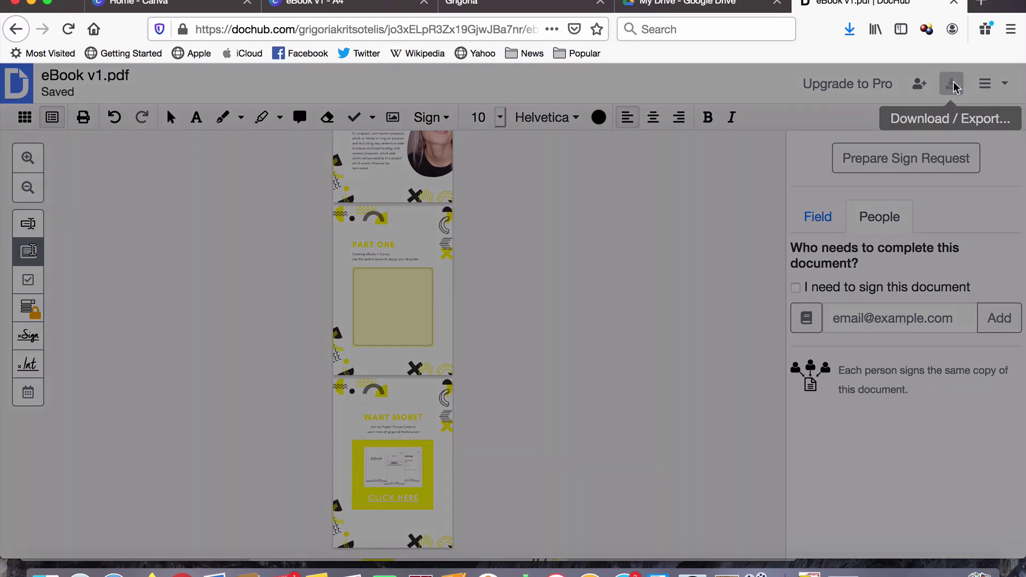
- Download all pages of the fillable eBook PDF from DocHub to the computer, save the file and open it in Preview
click(952, 84)
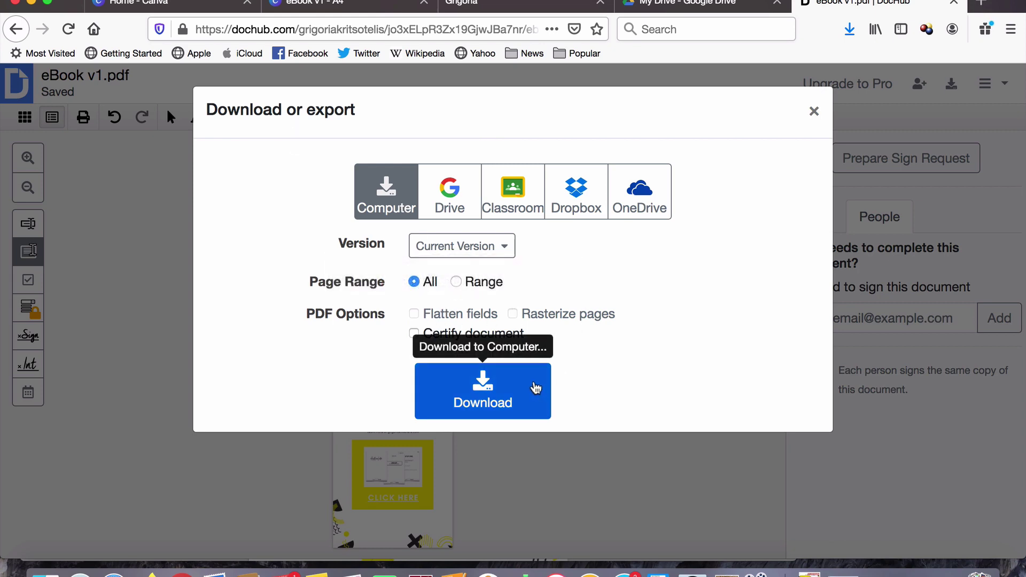
click(535, 388)
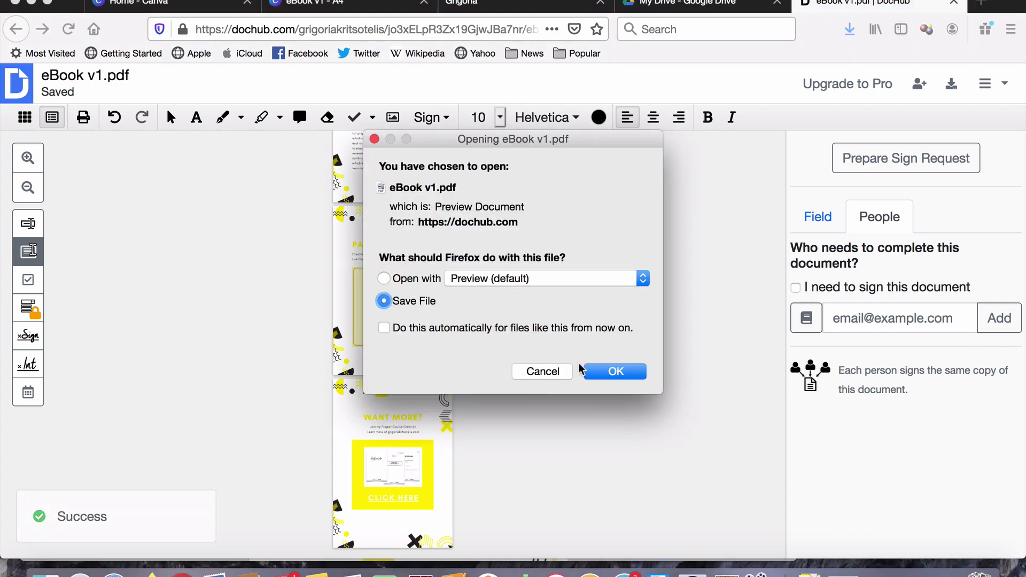
click(583, 369)
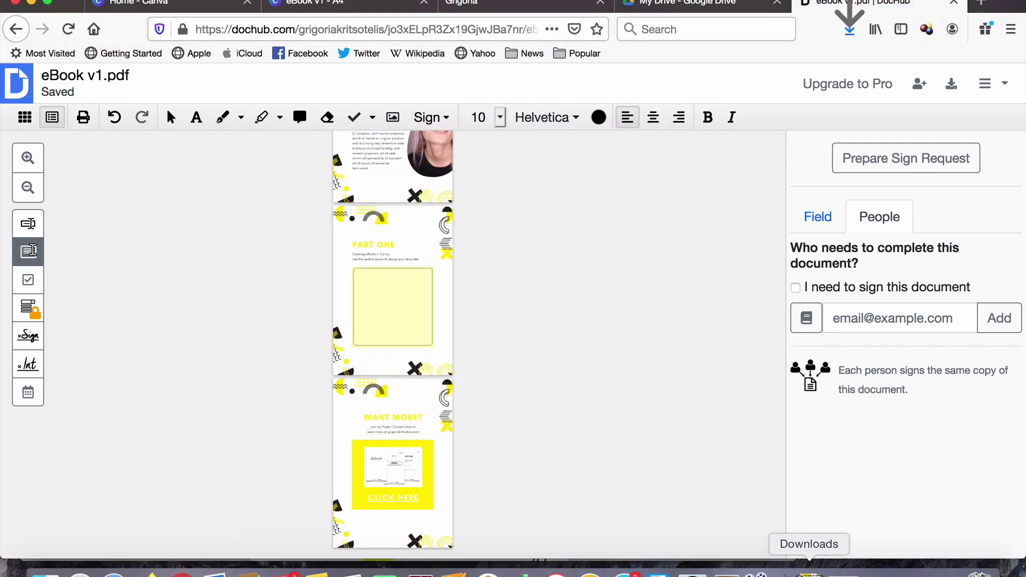
click(809, 570)
click(806, 525)
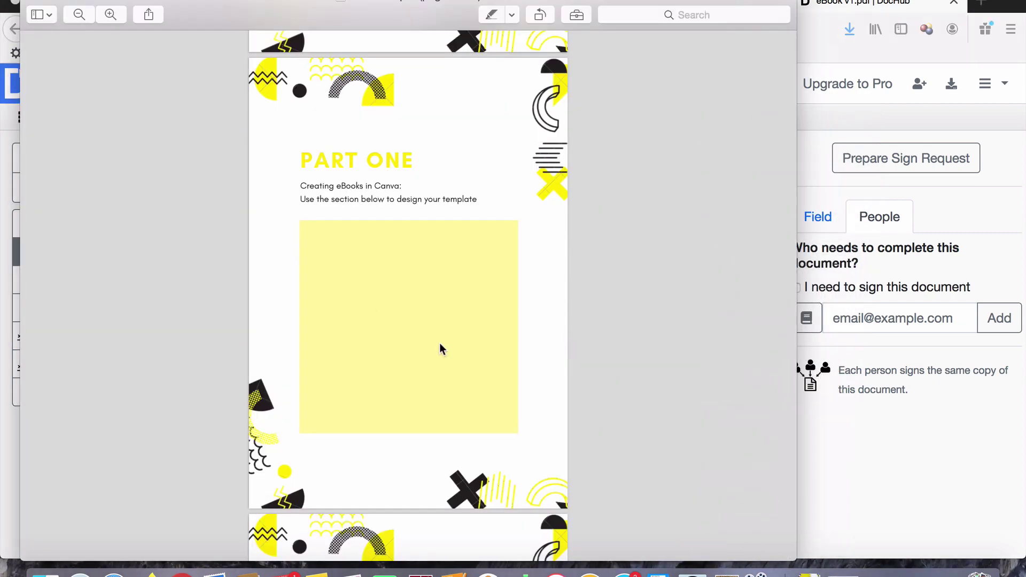
- Test the fillable field in the yellow box on the "PART ONE" page of the downloaded PDF, and leave the field
scroll(402, 278, down, 10)
key(super+minus)
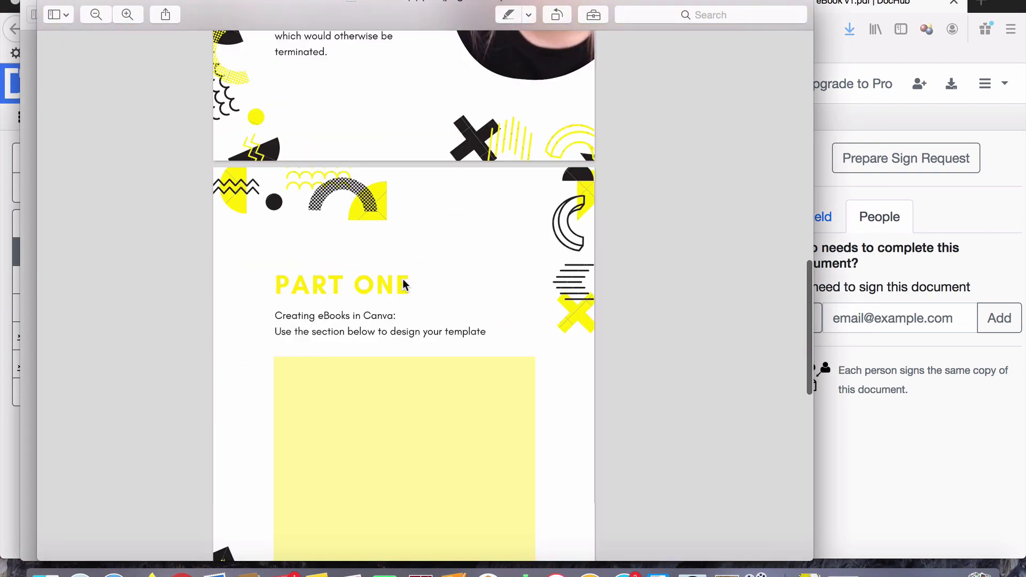
scroll(412, 371, down, 5)
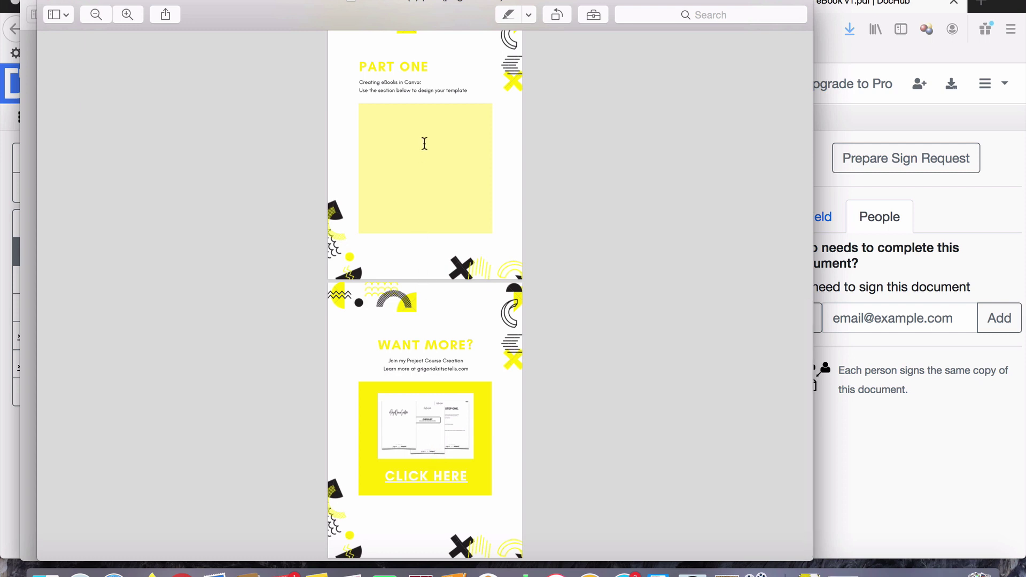
scroll(423, 149, up, 2)
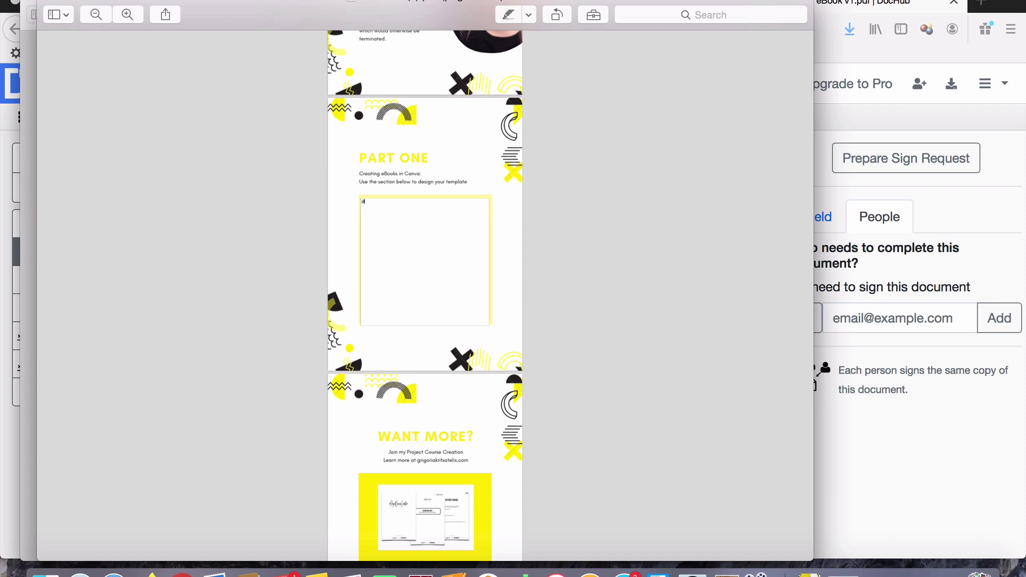
click(517, 198)
click(445, 212)
click(564, 172)
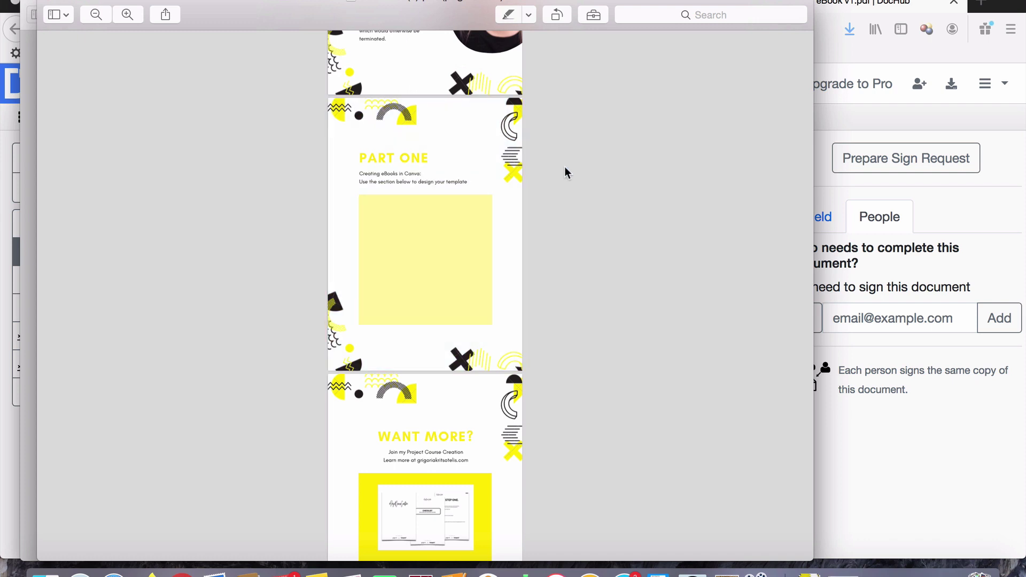
- Review the pages of the downloaded PDF from the cover to the "WANT MORE?" page
scroll(449, 504, down, 2)
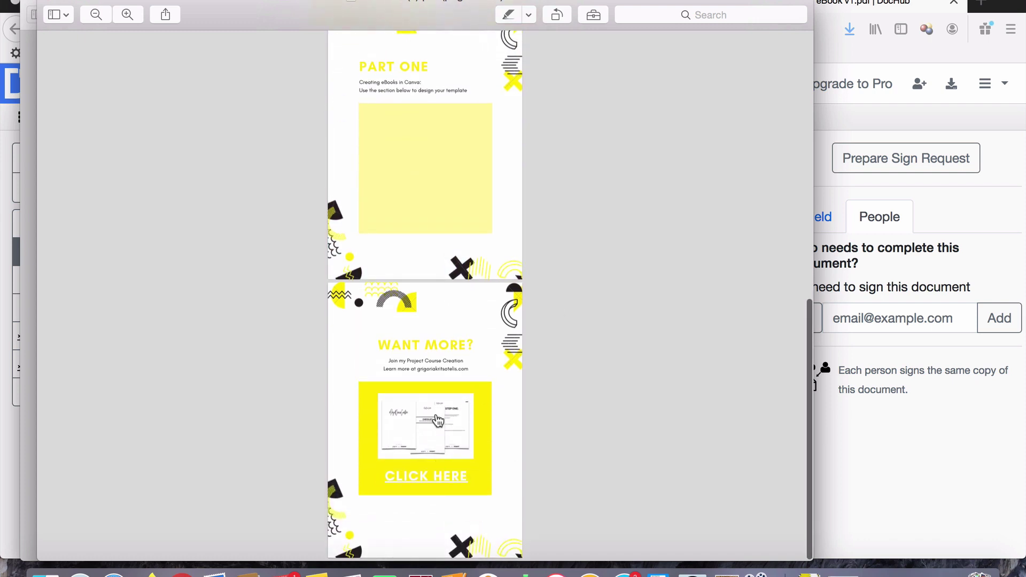
scroll(430, 431, up, 15)
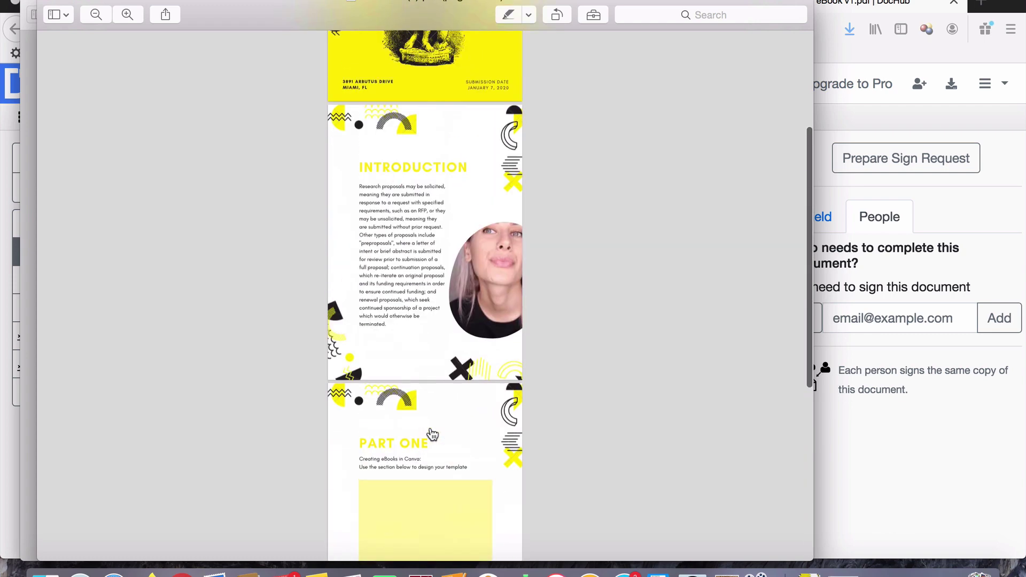
scroll(431, 434, down, 5)
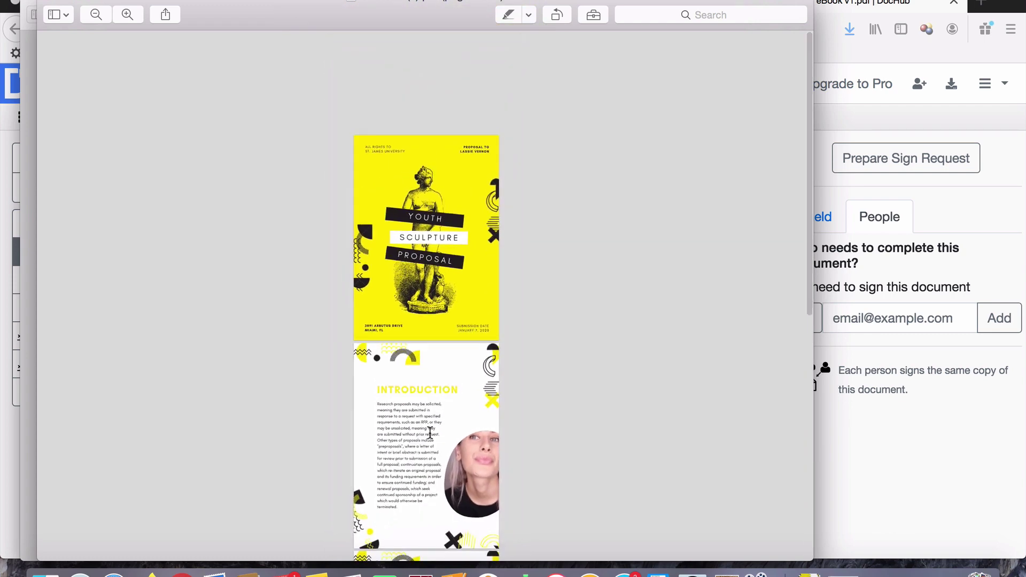
scroll(430, 433, up, 5)
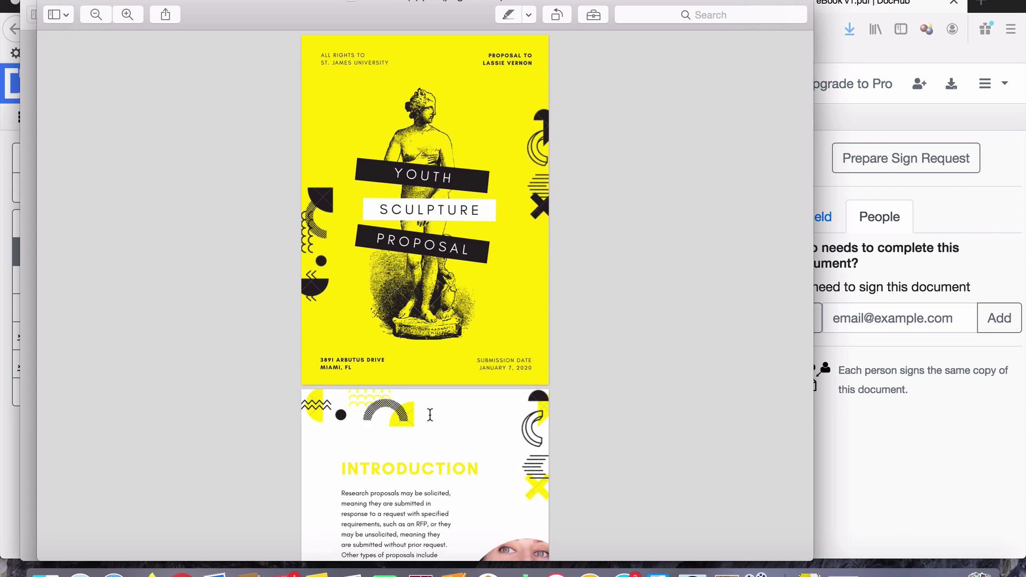
scroll(454, 287, down, 8)
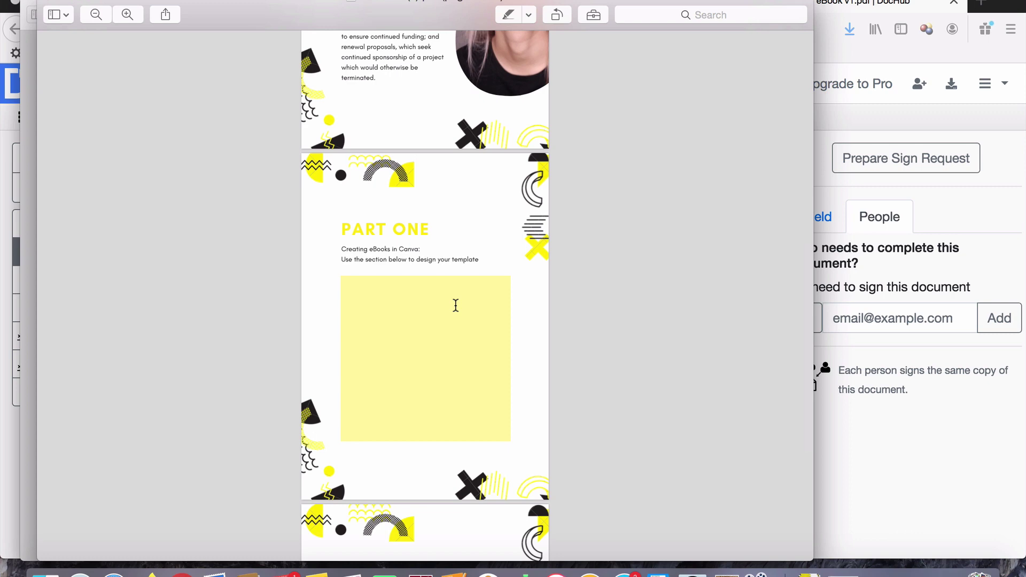
scroll(456, 305, down, 5)
scroll(455, 302, up, 6)
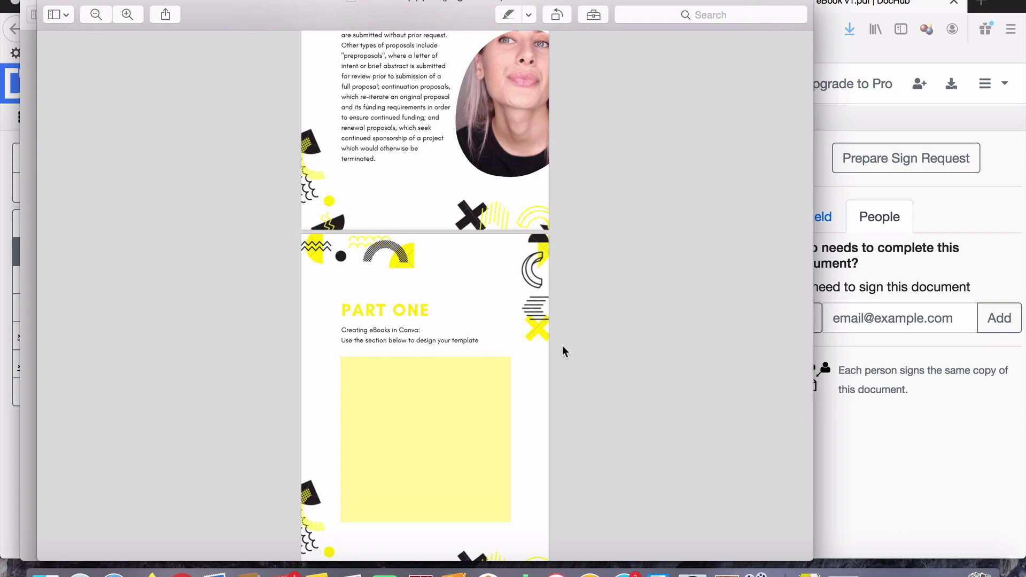
scroll(562, 345, up, 10)
scroll(561, 345, down, 2)
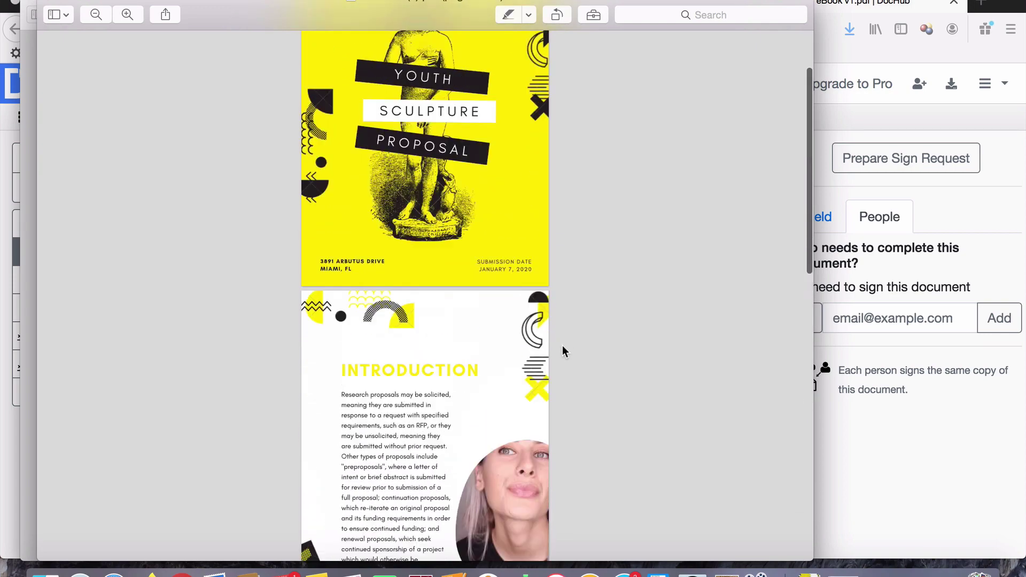
scroll(562, 345, down, 5)
scroll(562, 345, up, 2)
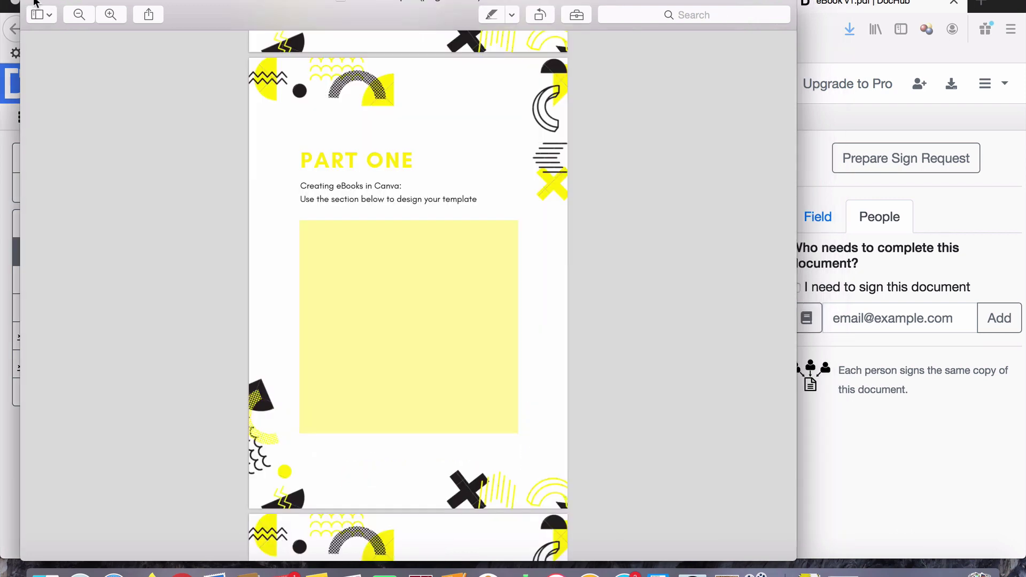
- Close the PDF preview and the DocHub, Google Drive and course website tabs, and dismiss the print offer over the Canva eBook design
click(33, 2)
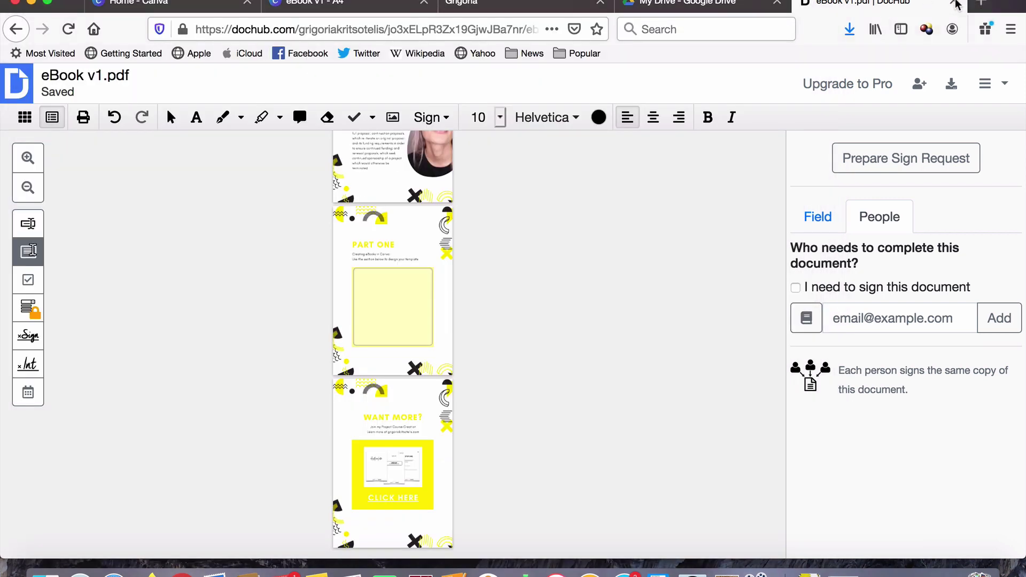
click(955, 3)
click(792, 3)
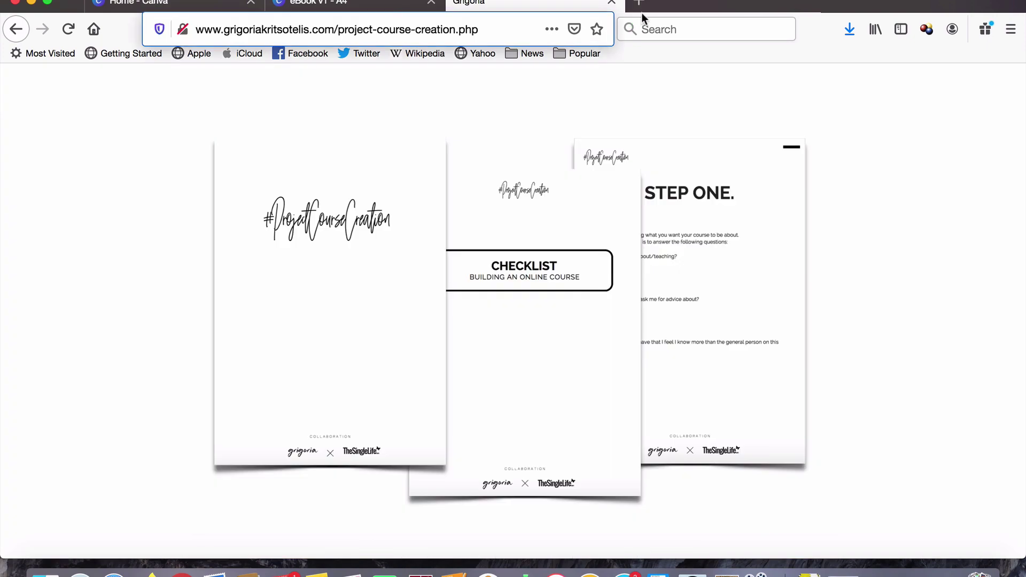
click(611, 4)
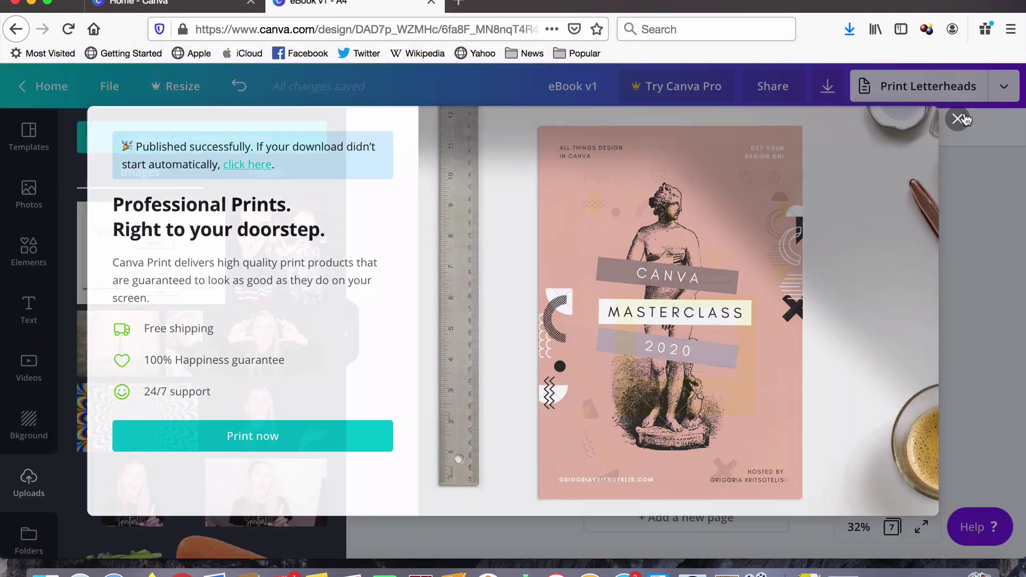
click(958, 119)
- Duplicate the "PART ONE" page (page 6) of the eBook design
scroll(748, 404, up, 5)
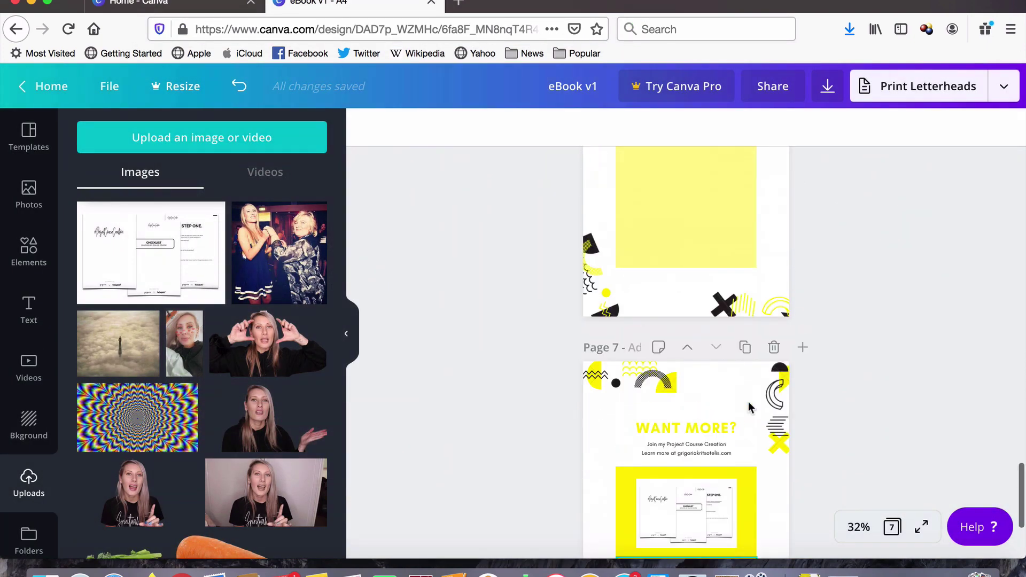
scroll(748, 401, up, 5)
scroll(748, 402, down, 3)
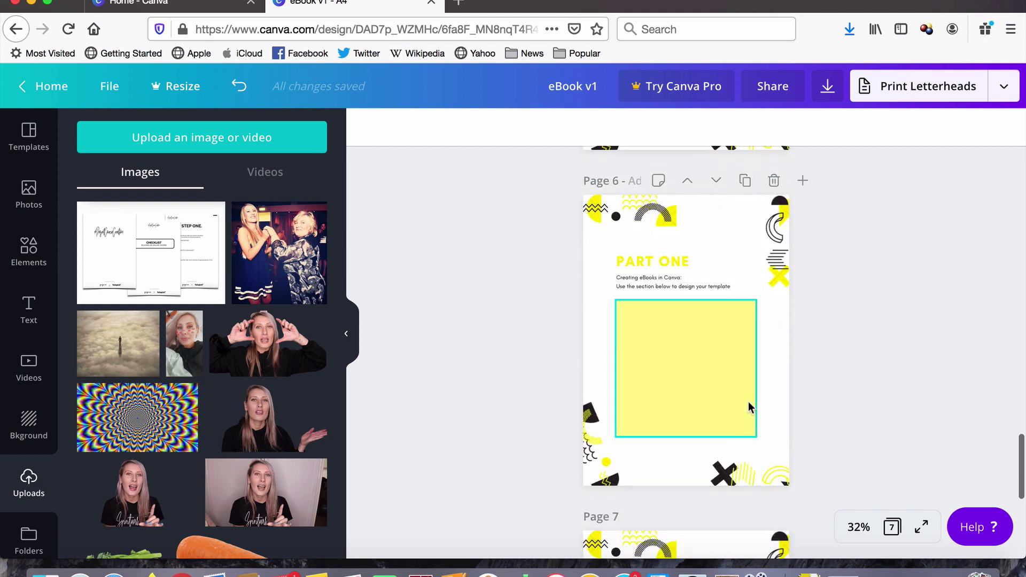
click(744, 182)
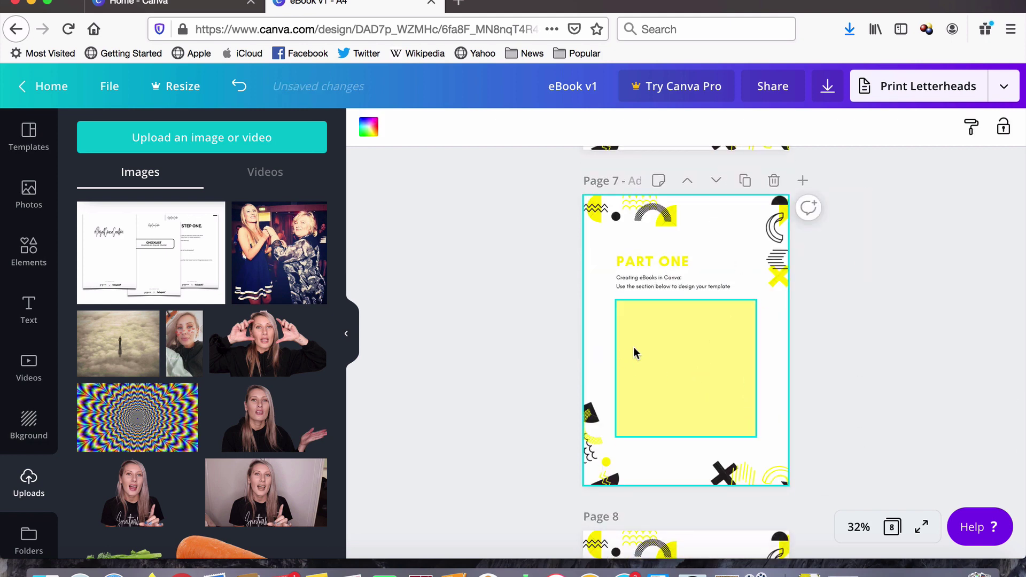
- Replace the duplicated page 7 with the second page of the "Purple Simple Corporate Photo General Proposal" template
click(37, 149)
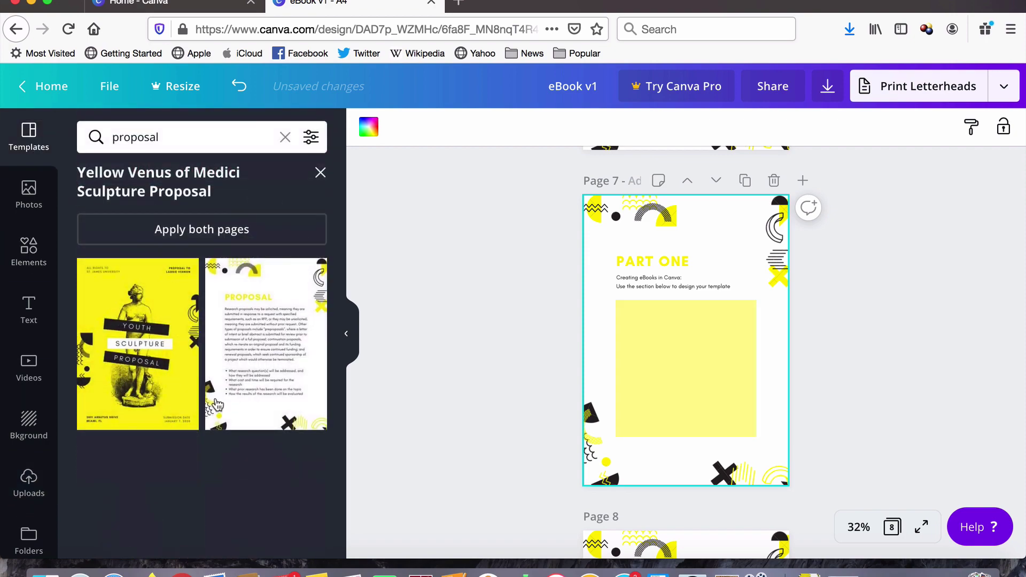
click(319, 172)
scroll(223, 396, down, 10)
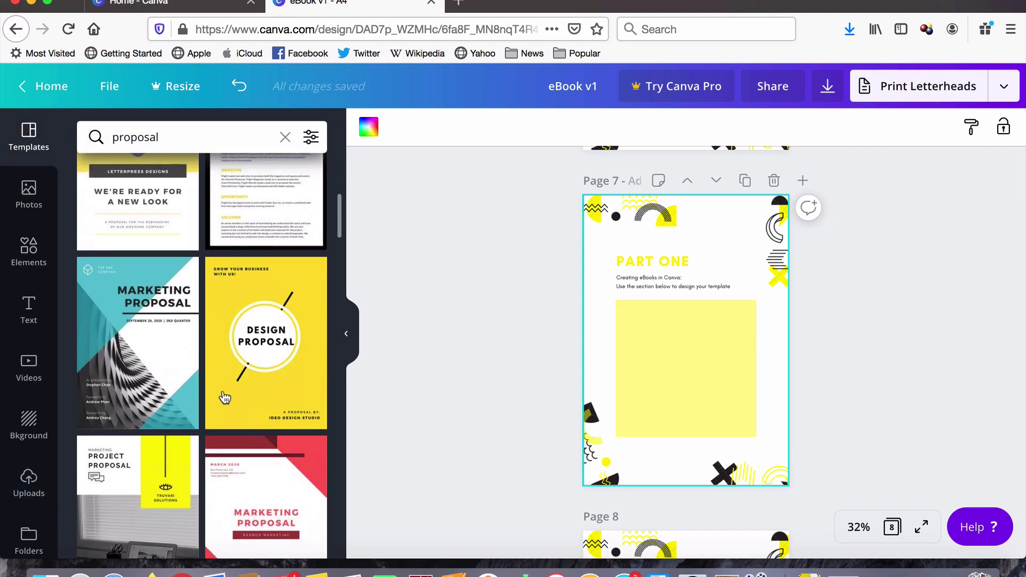
scroll(224, 397, down, 10)
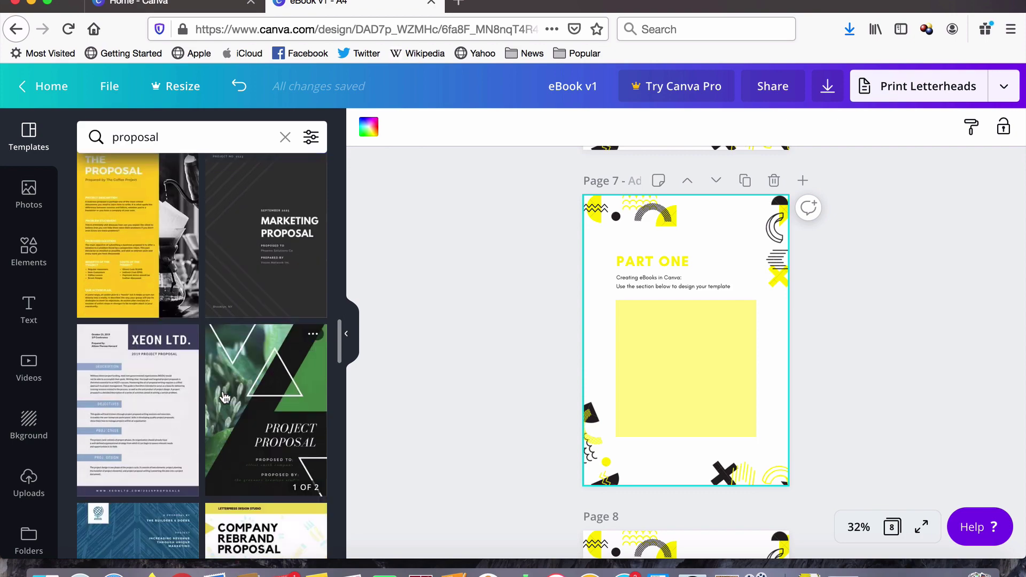
scroll(224, 397, down, 15)
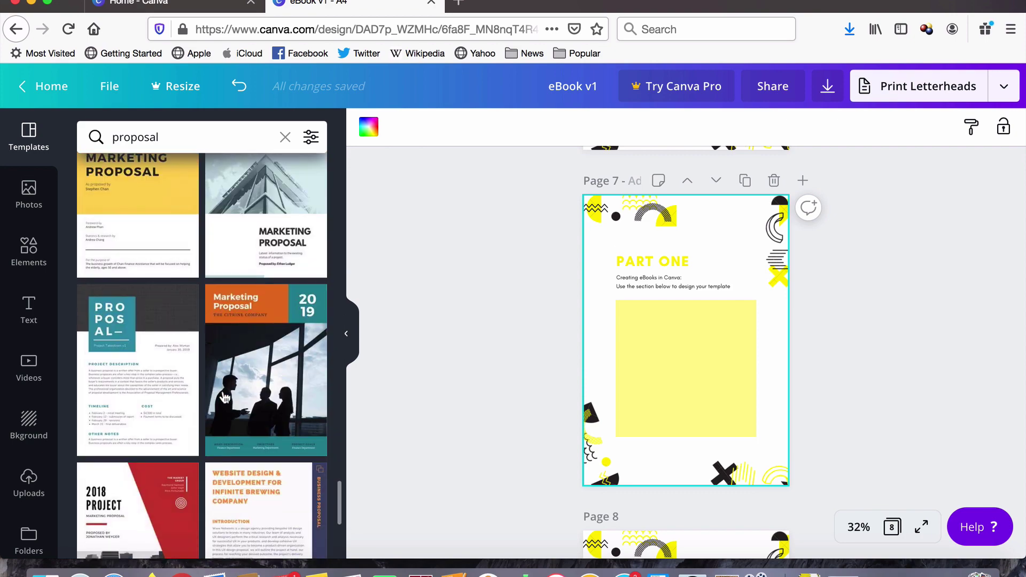
scroll(224, 396, down, 15)
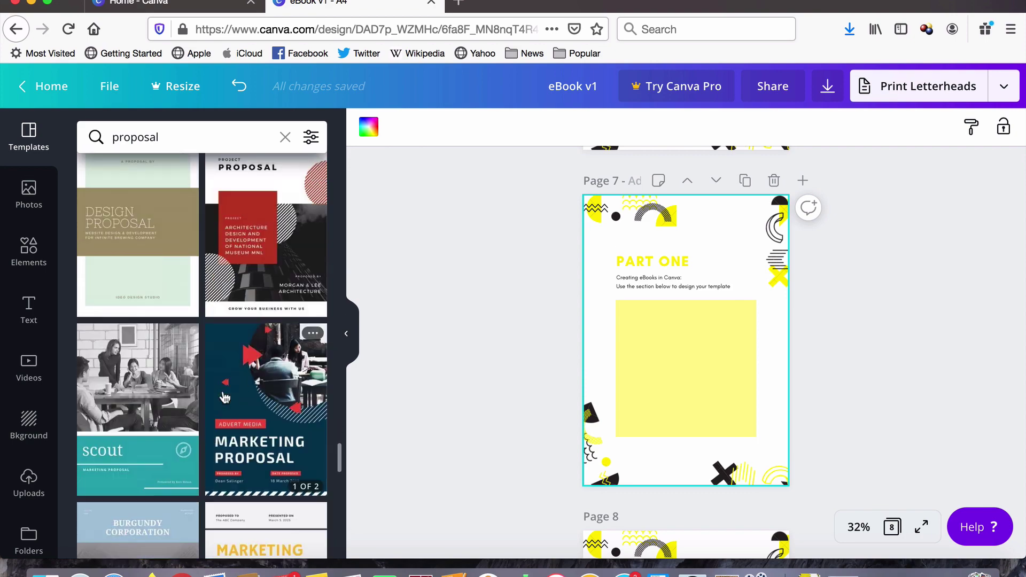
scroll(224, 397, down, 10)
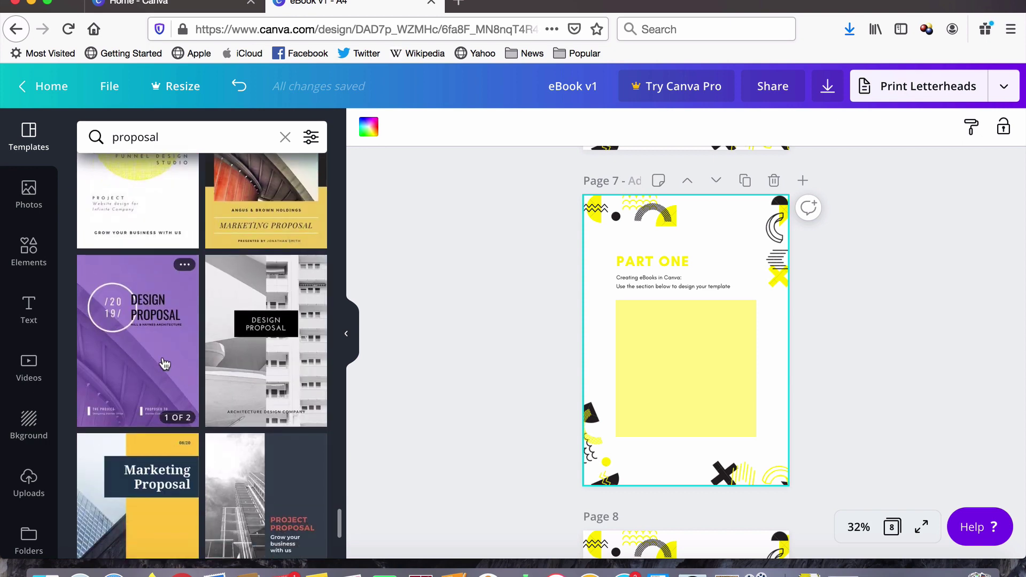
click(165, 365)
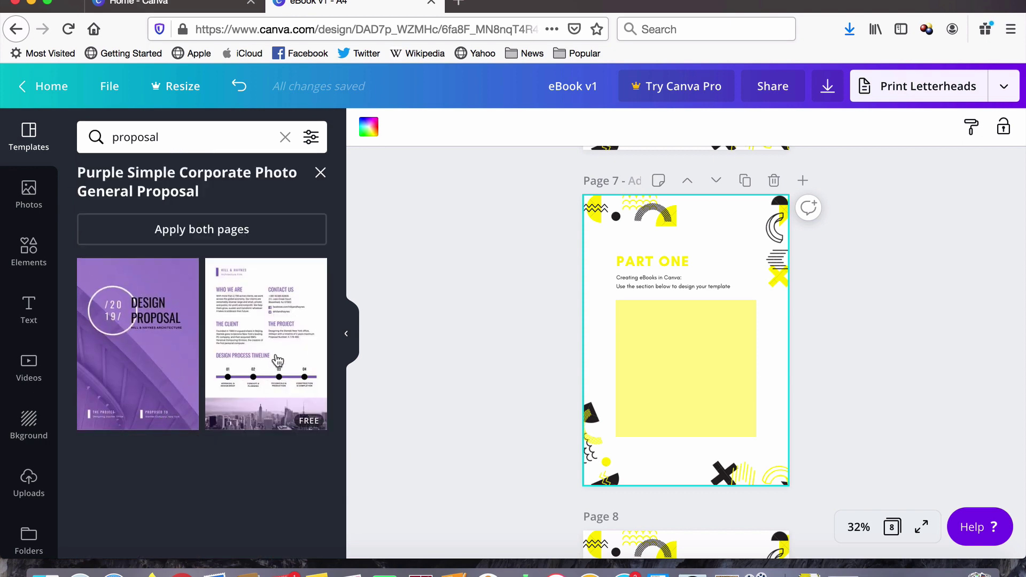
click(277, 356)
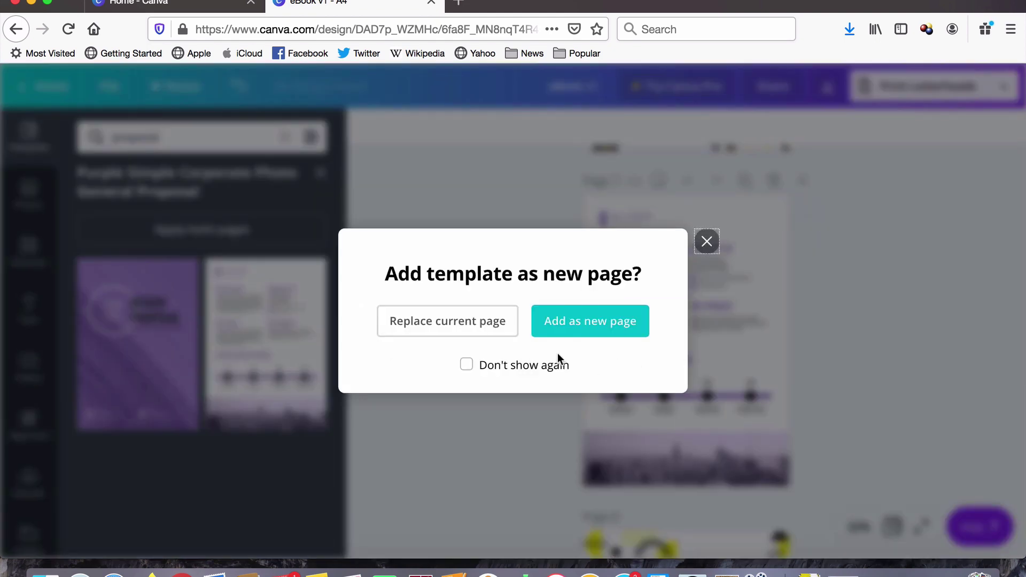
click(441, 327)
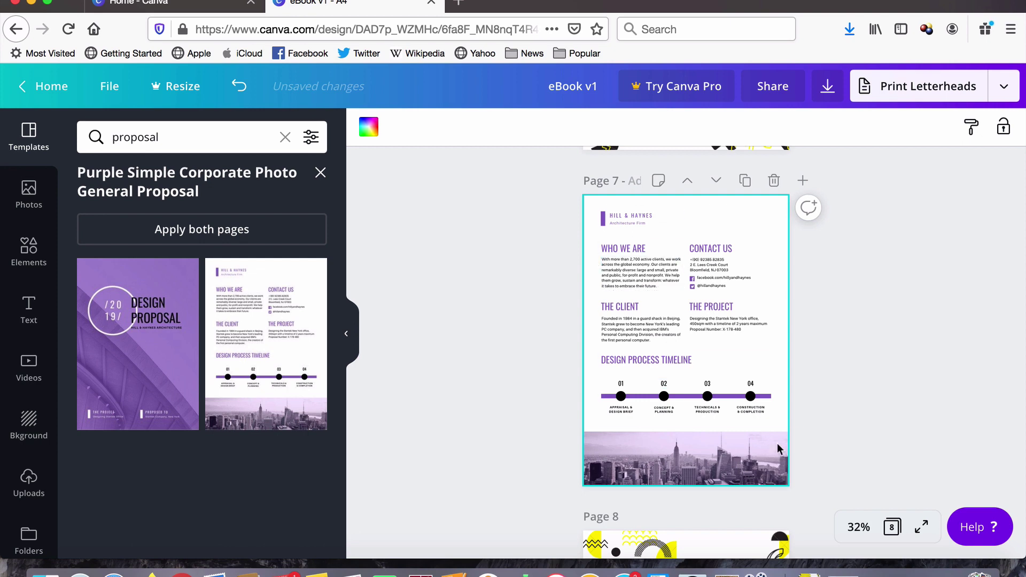
- Try recoloring the skyline photo at the foot of page 7 with the document's yellow, and undo the change
click(778, 449)
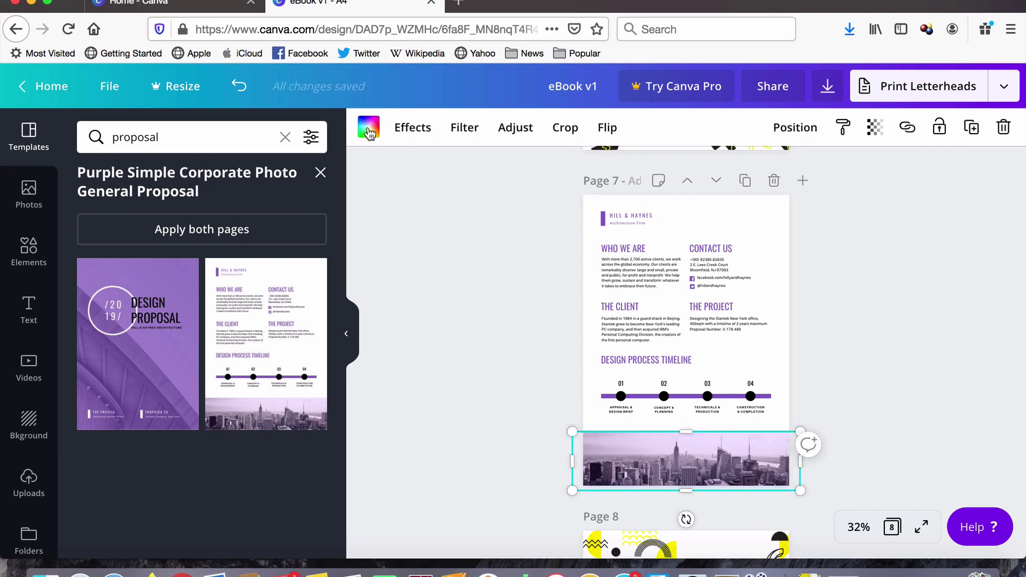
click(369, 131)
click(94, 334)
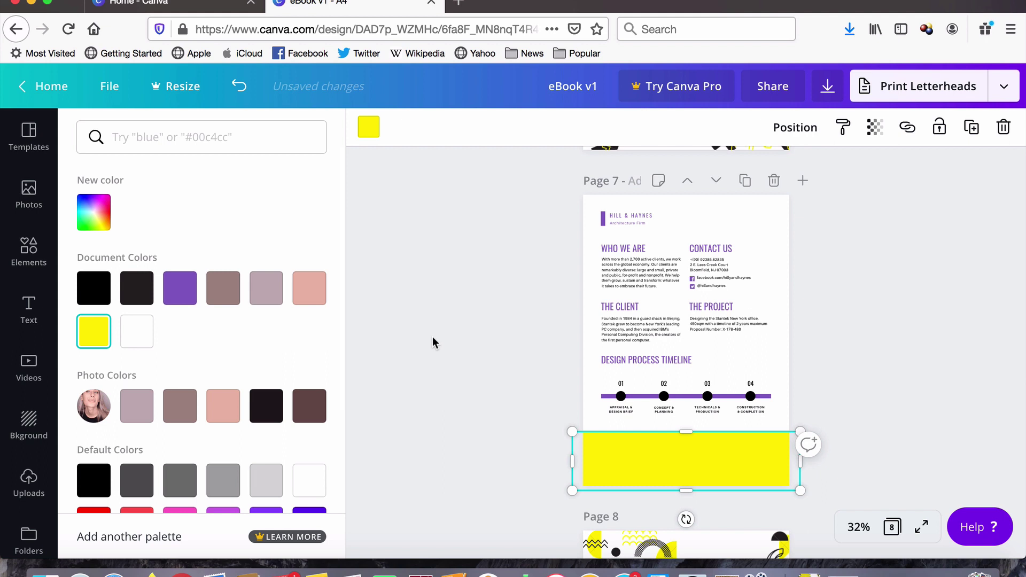
key(super+z)
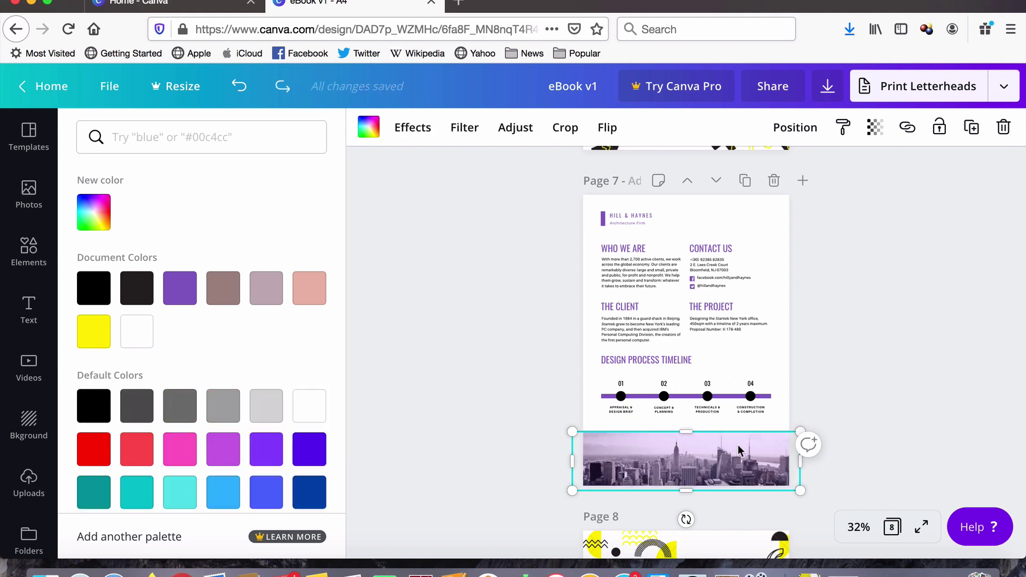
- Remove the purple-tinted skyline photo from its frame at the foot of page 7 and fill the frame with the document's yellow
click(869, 390)
drag(737, 464, 736, 459)
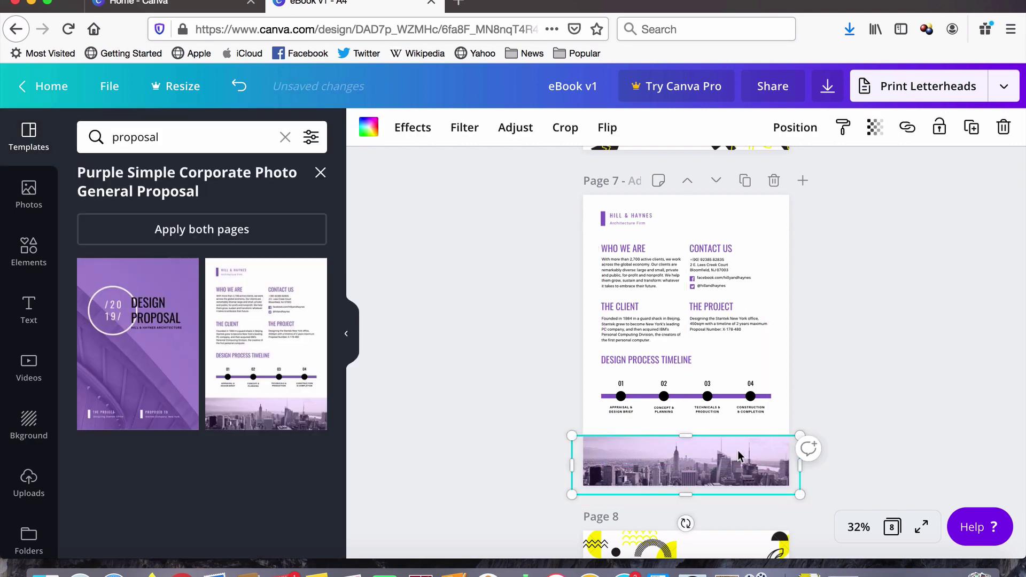
right_click(733, 455)
click(696, 463)
click(369, 125)
click(93, 332)
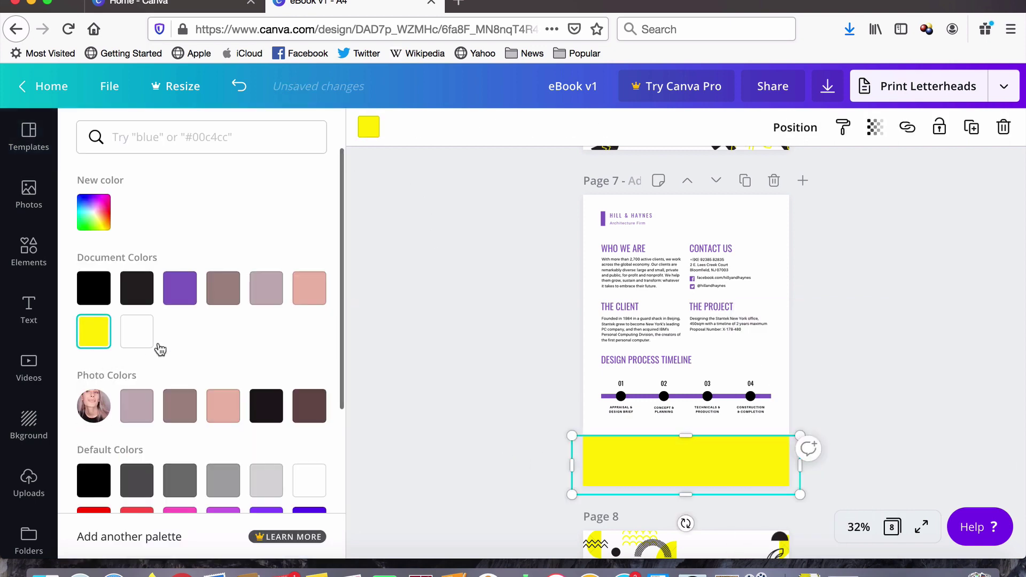
click(456, 399)
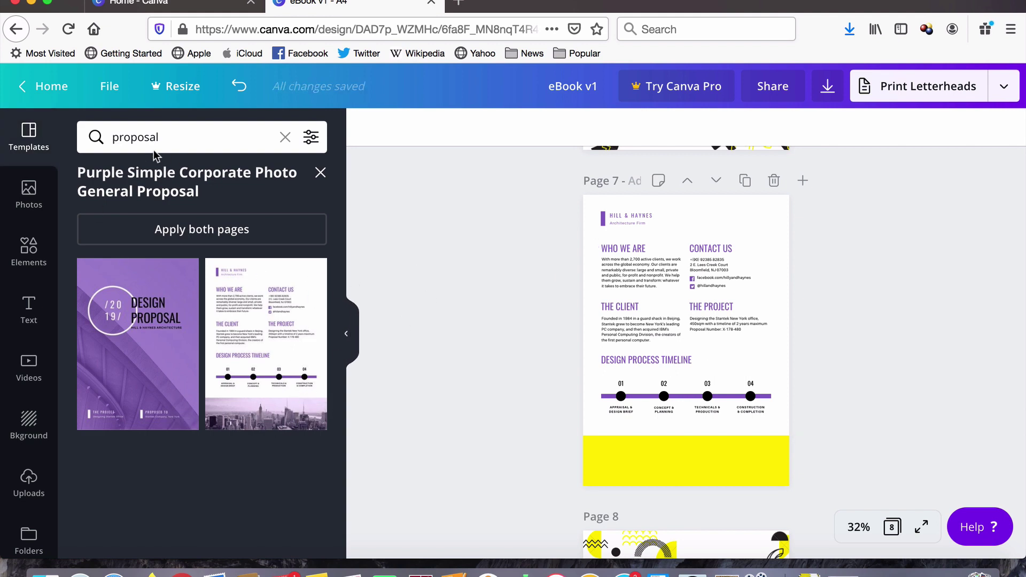
- Search the photos for "city" and place the free daytime skyline photo into the yellow frame at the foot of page 7
click(38, 193)
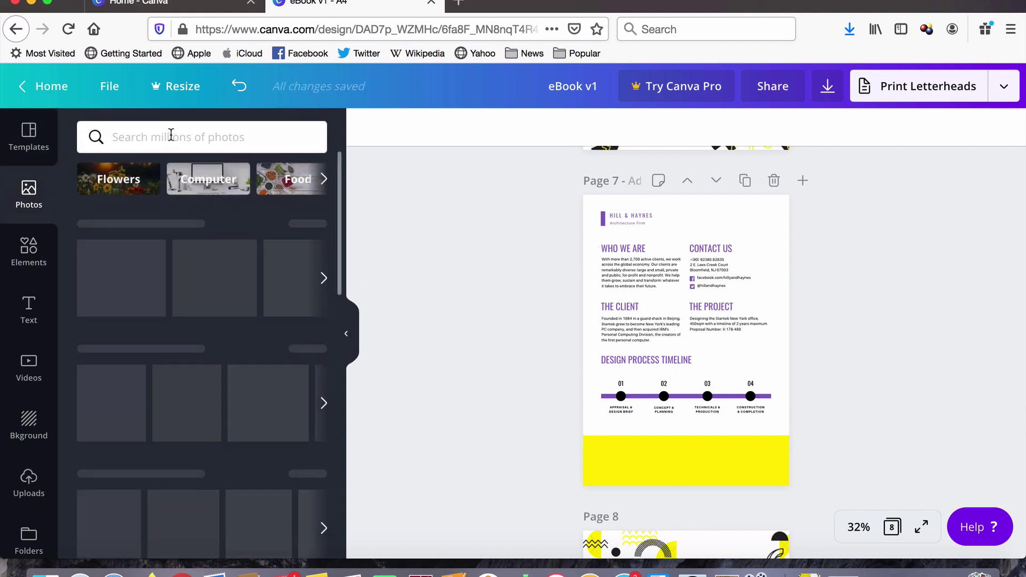
click(169, 136)
text(city)
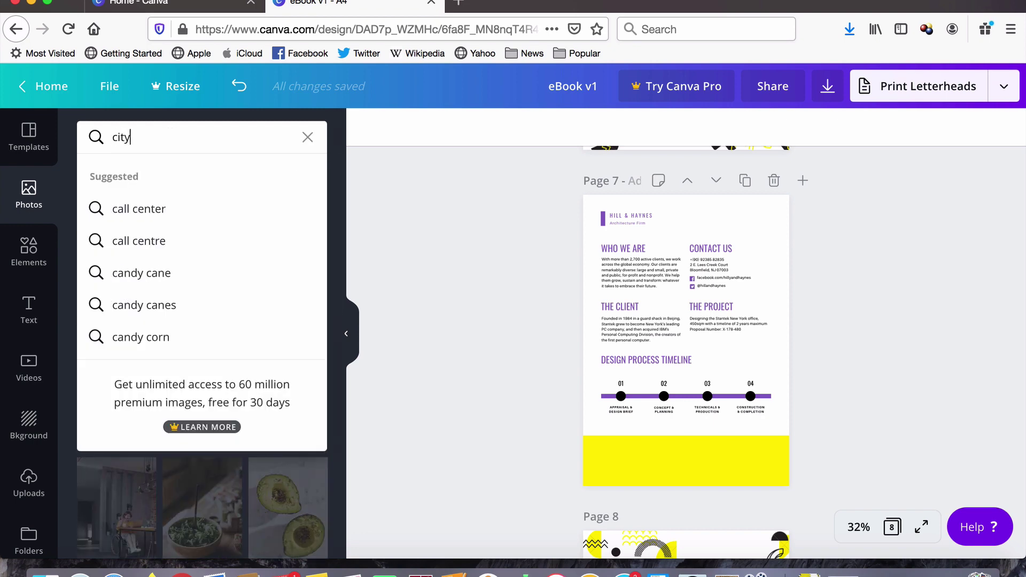
key(Return)
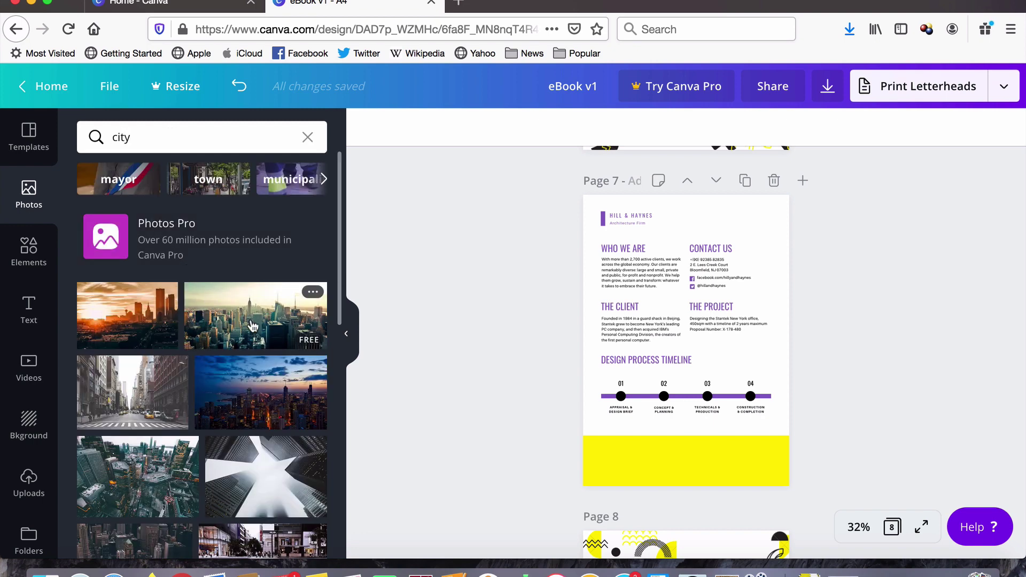
click(254, 326)
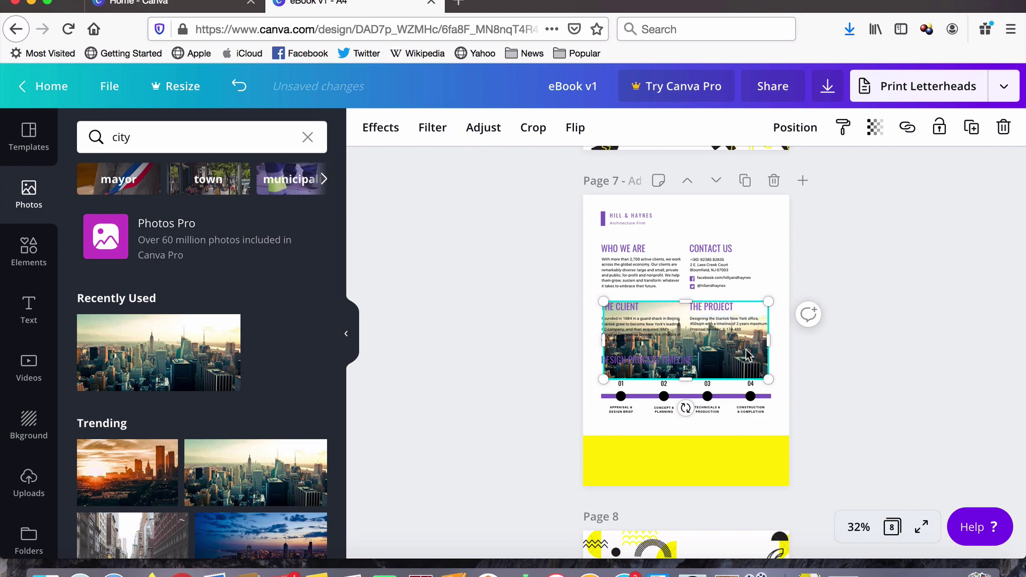
drag(746, 359, 687, 464)
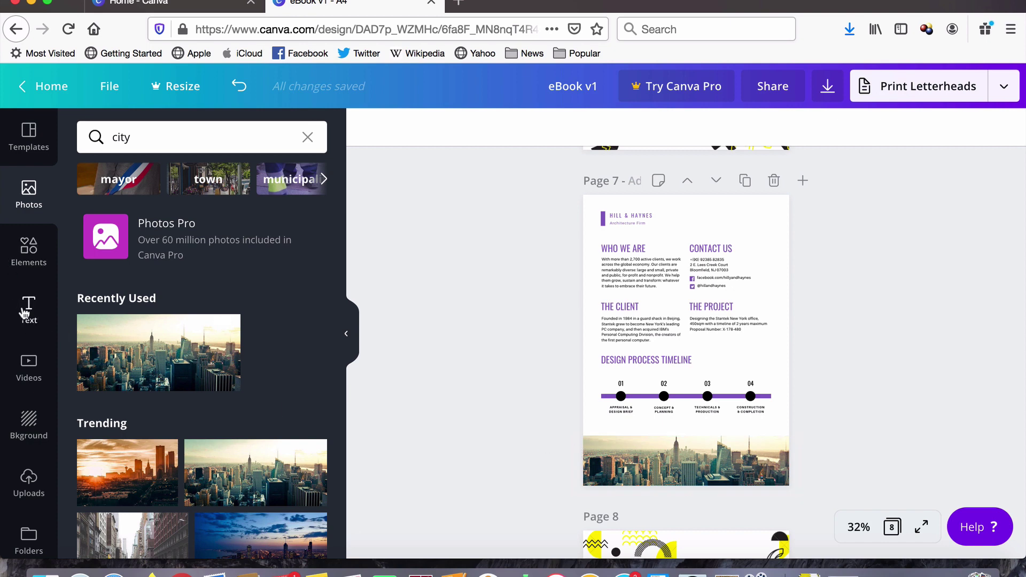
- Add a square shape to page 7 and resize it to cover the skyline photo at the foot
click(29, 247)
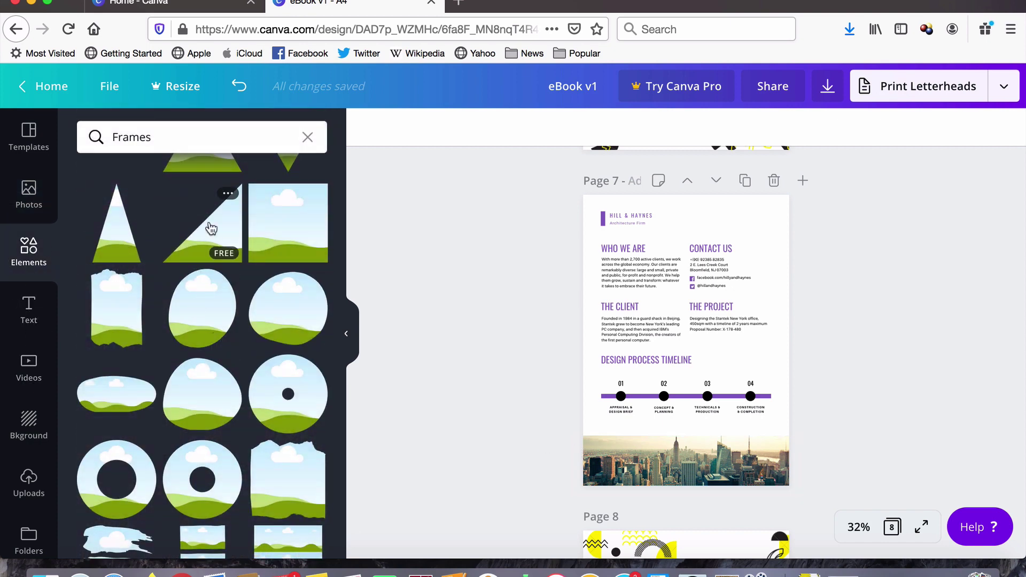
click(310, 137)
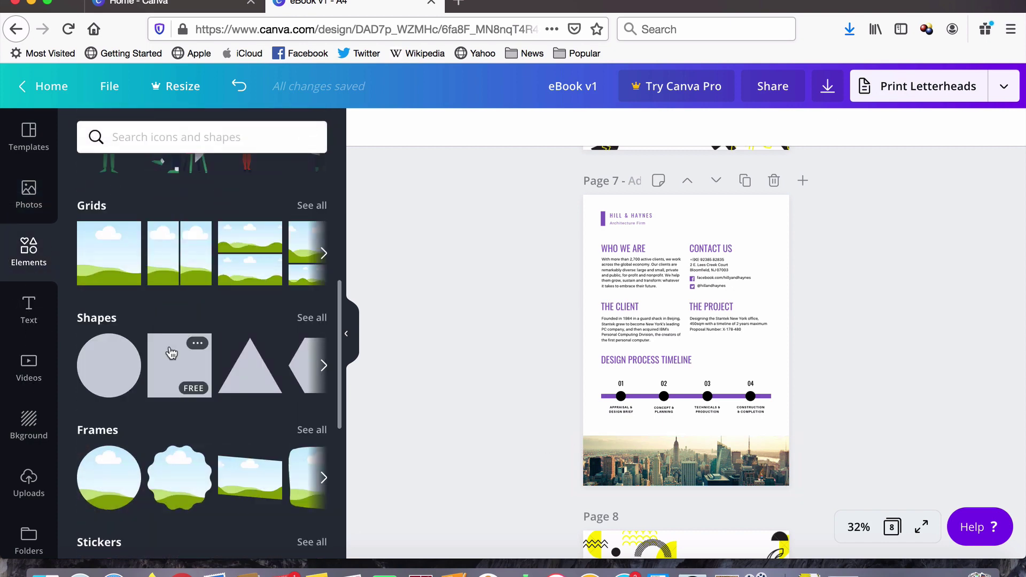
click(167, 350)
drag(728, 348, 794, 492)
drag(685, 550, 682, 494)
- Fill the shape over the skyline photo with the document's yellow and set its transparency to 54
click(373, 136)
click(135, 329)
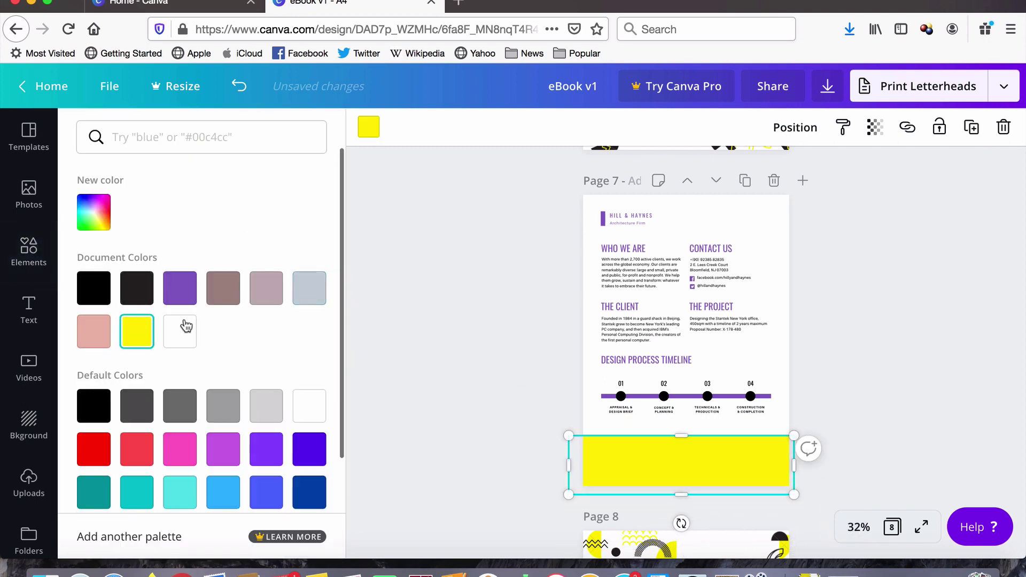
click(872, 133)
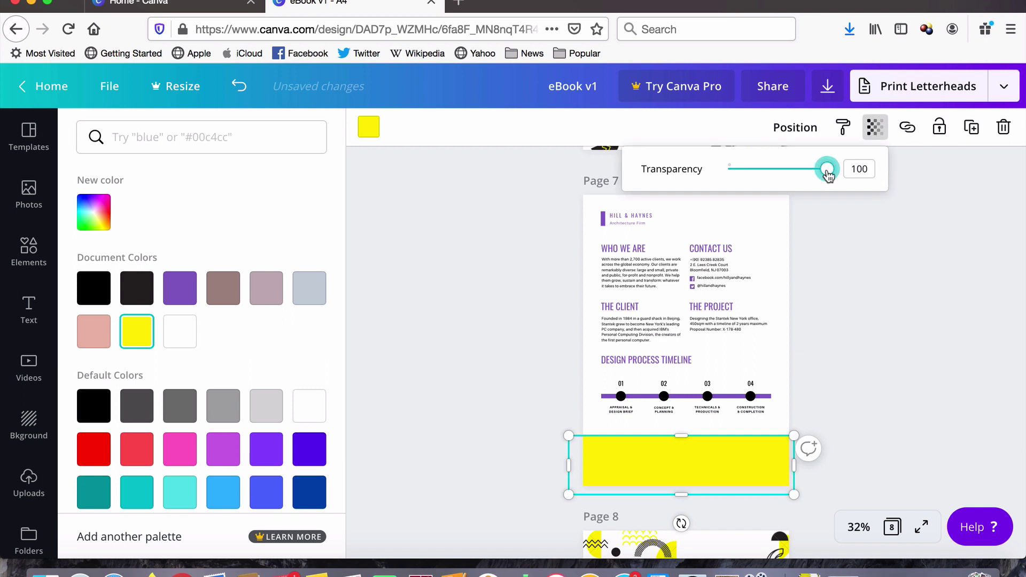
drag(827, 172, 781, 178)
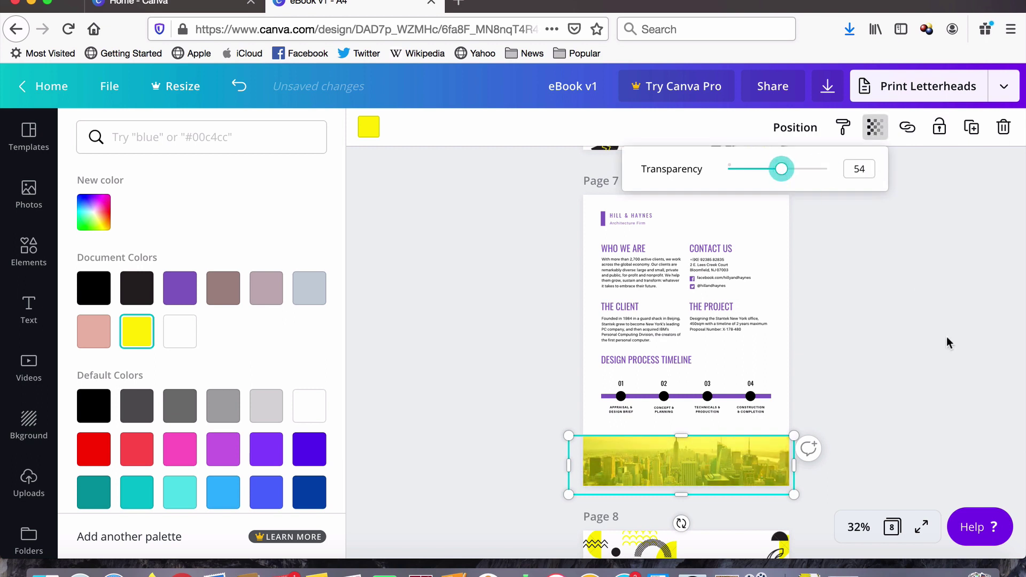
click(961, 376)
- Shift the yellow overlay partly off the skyline photo, apply the Street filter to the photo, and move the overlay back over it
drag(749, 458, 749, 484)
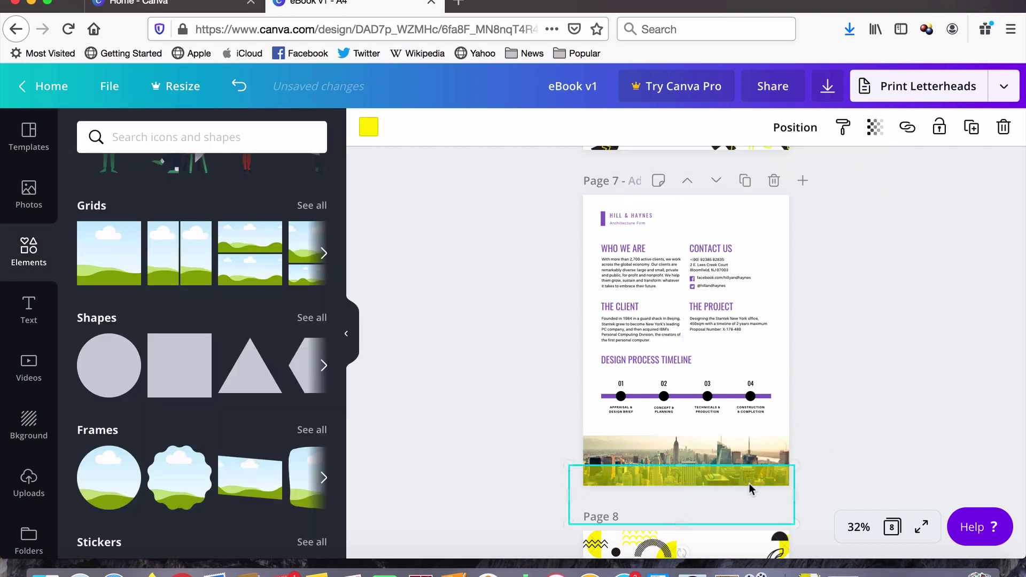
click(740, 454)
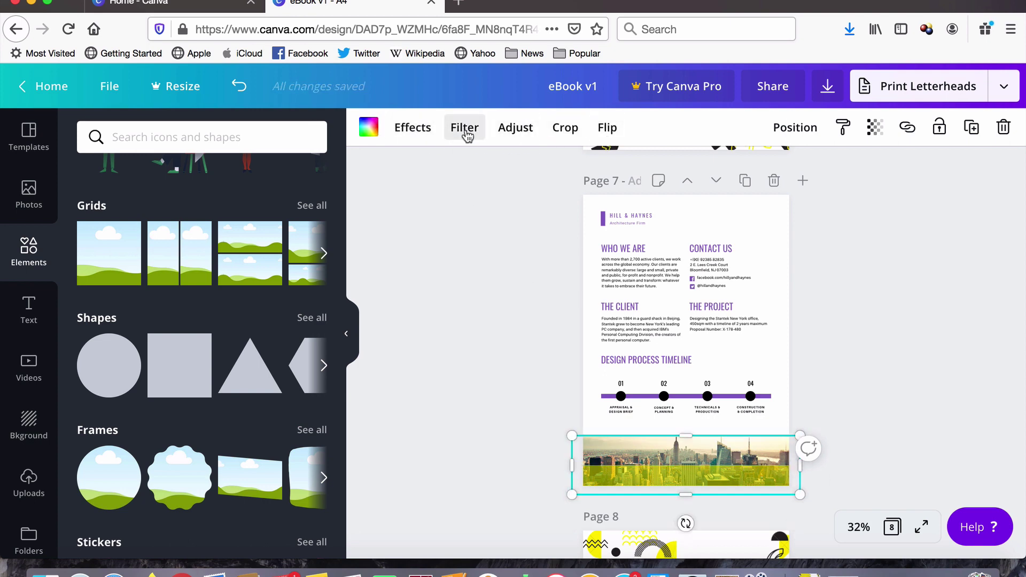
click(464, 130)
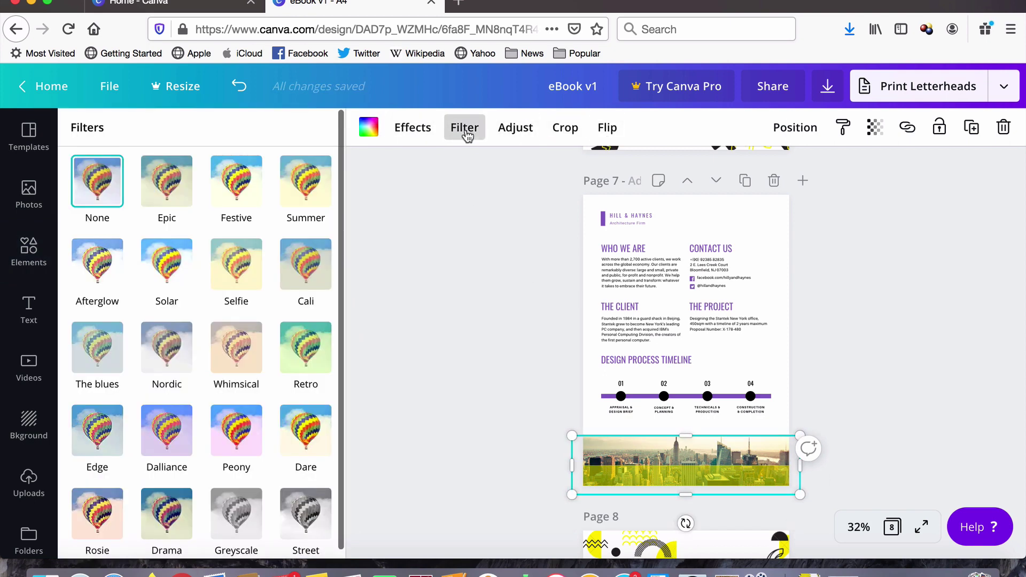
click(412, 130)
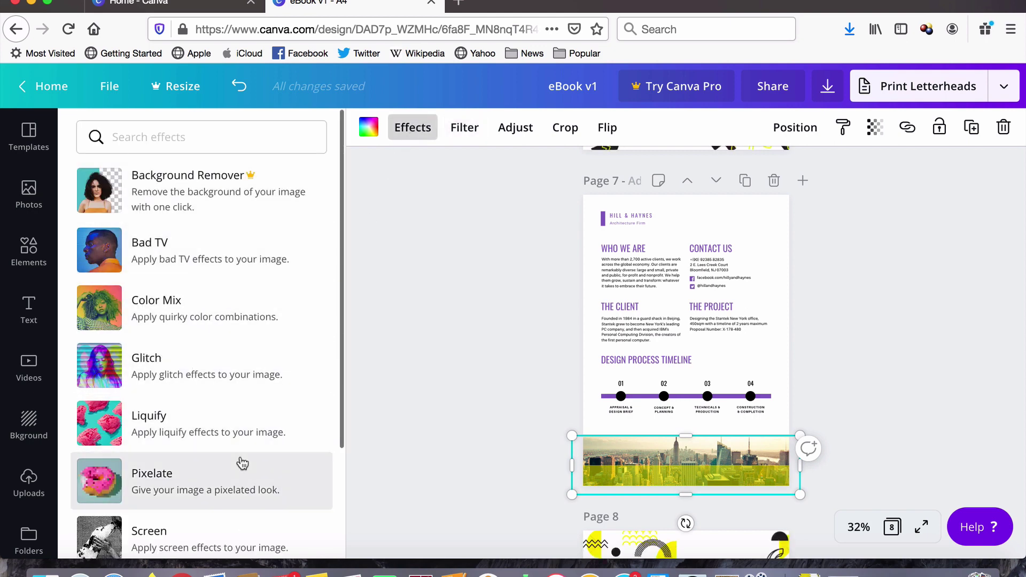
click(474, 127)
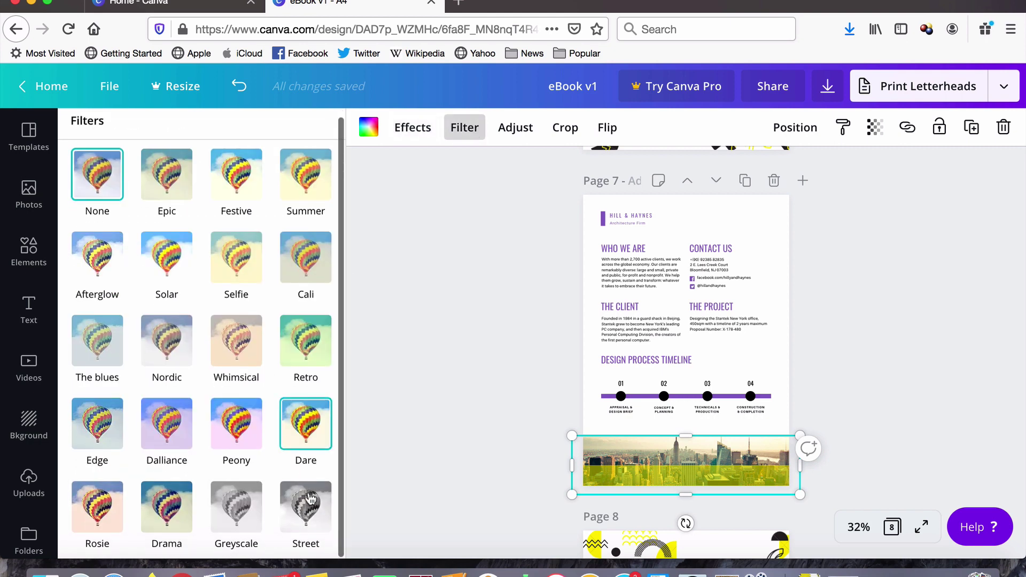
click(309, 518)
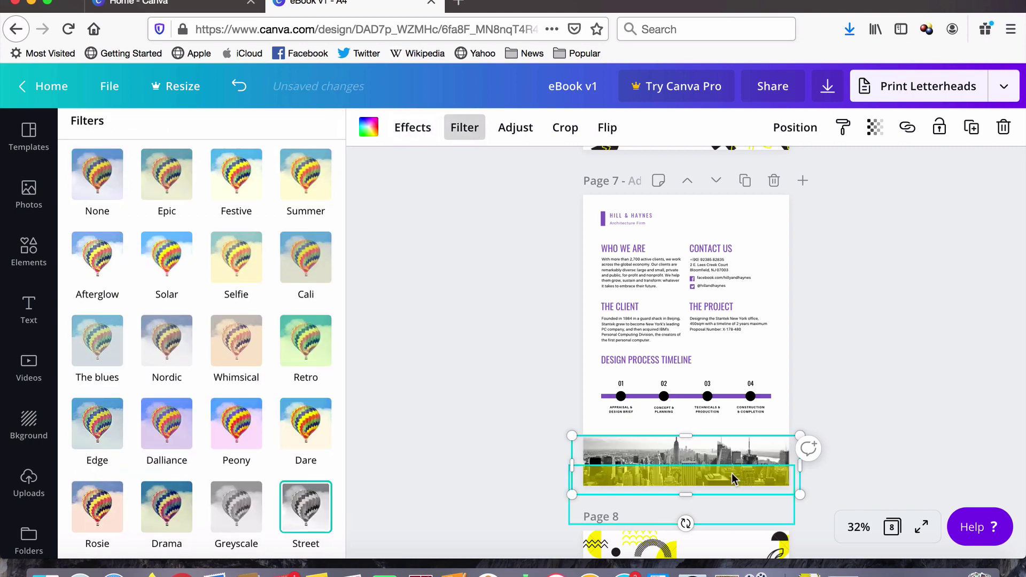
key(Escape)
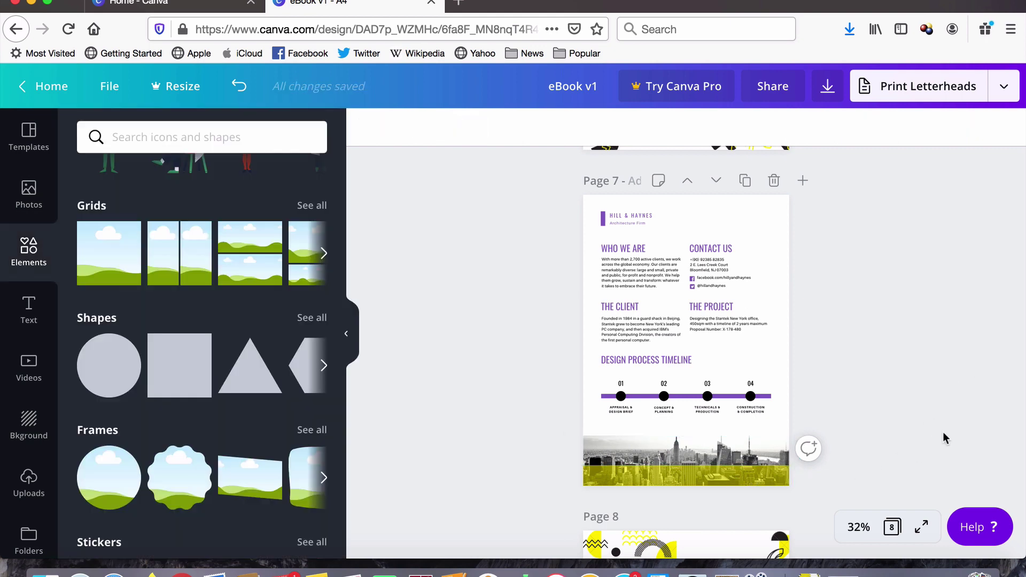
drag(748, 473, 746, 446)
click(878, 451)
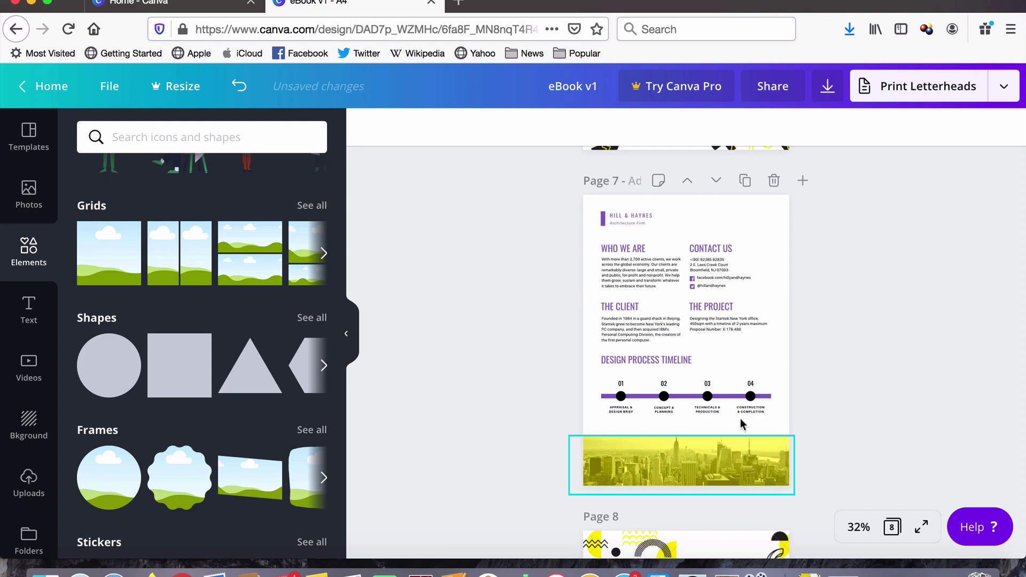
- Recolor the small bar beside the HILL & HAYNES title and the WHO WE ARE heading with the document's yellow
click(602, 218)
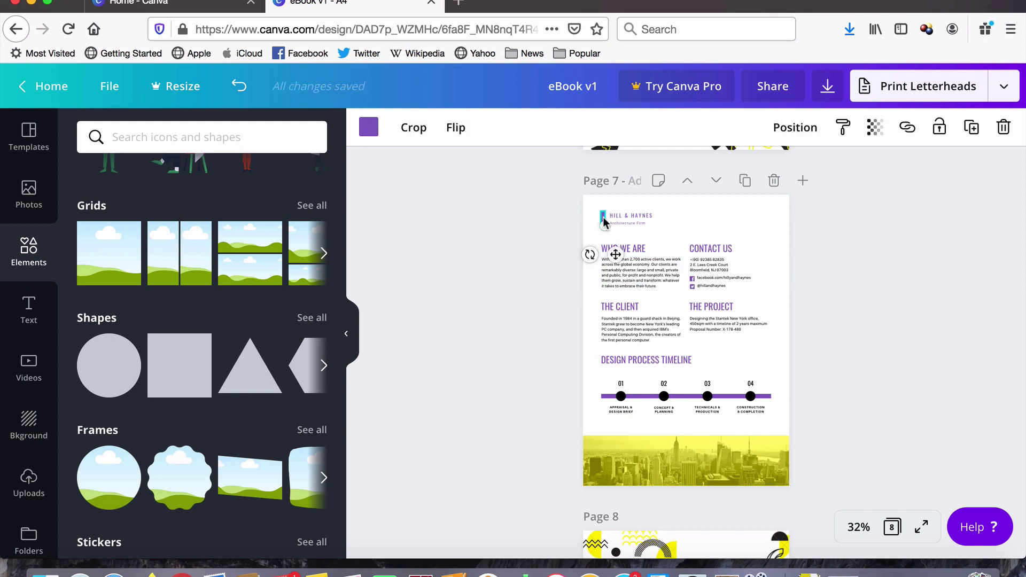
click(368, 126)
click(94, 331)
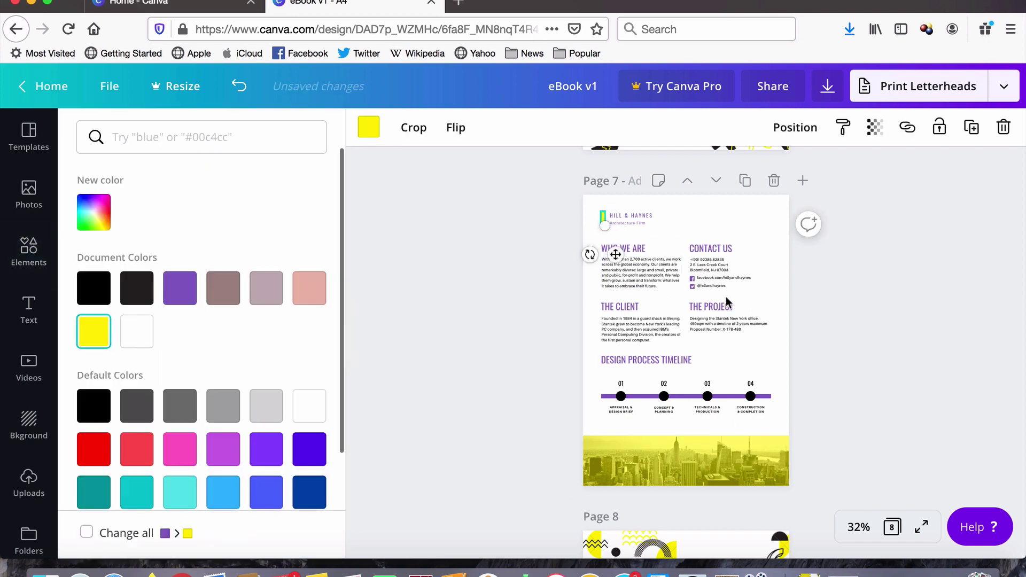
click(635, 250)
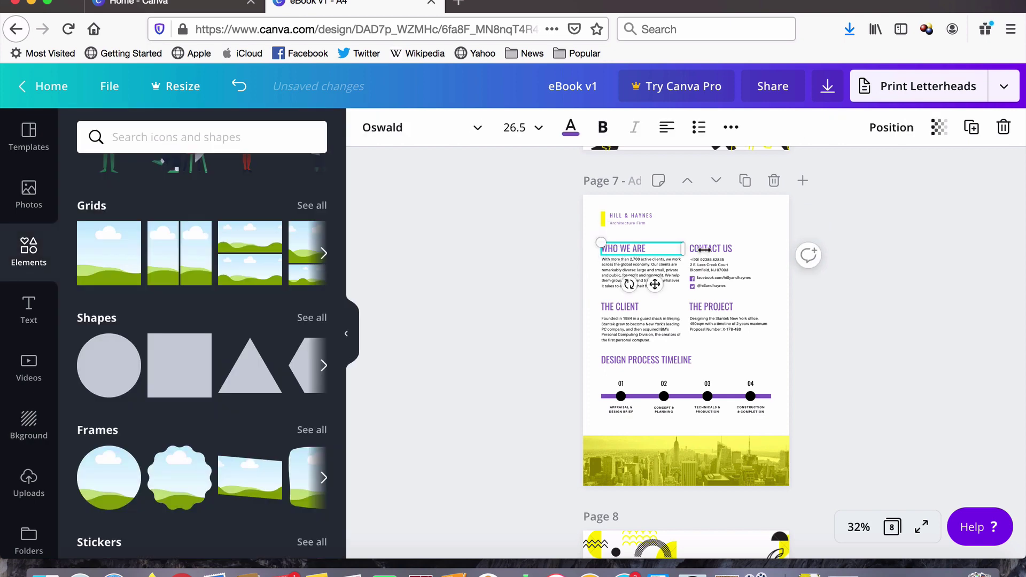
click(571, 127)
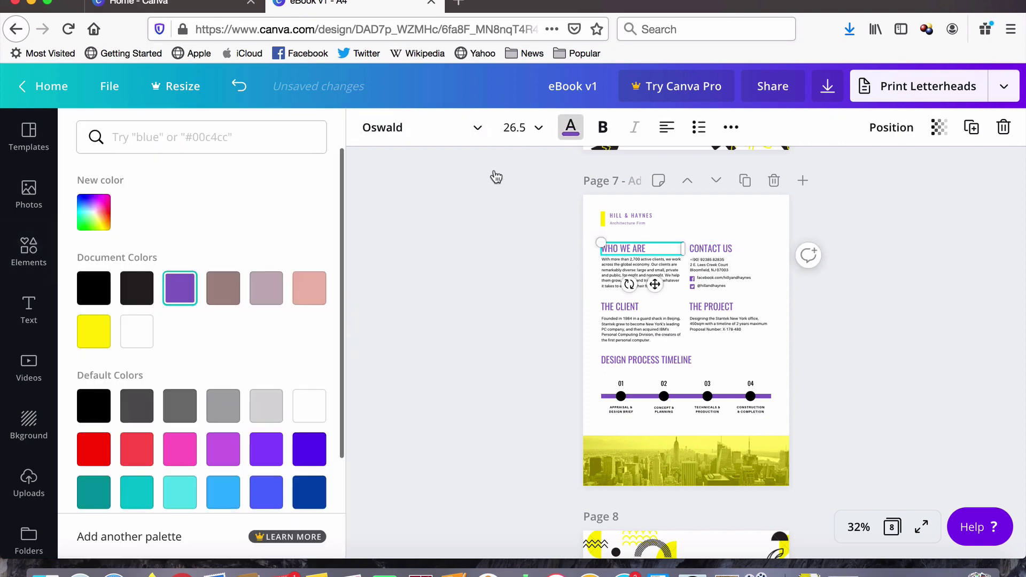
click(97, 333)
click(902, 355)
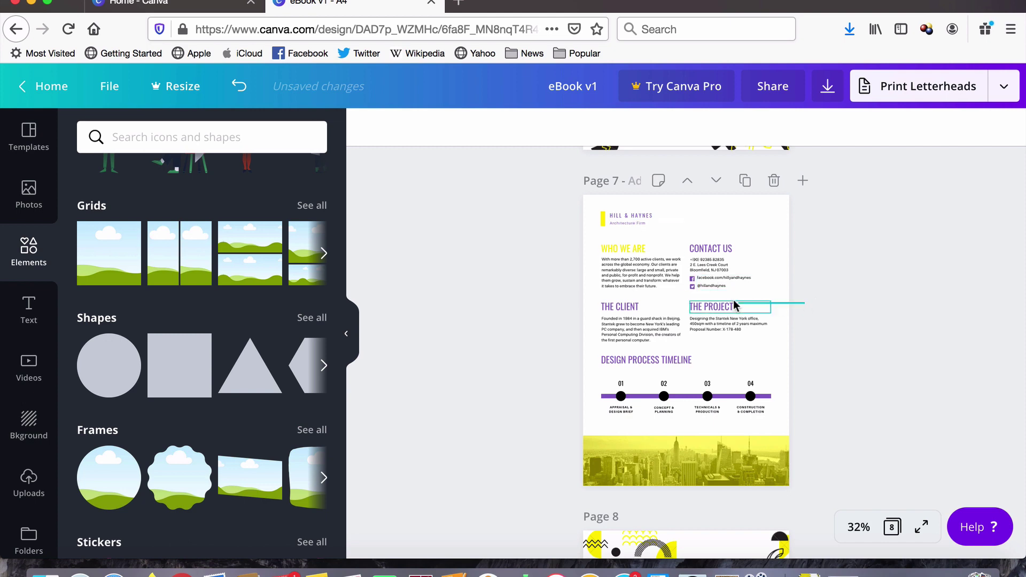
- Delete the CONTACT US and THE PROJECT headings with their texts and icons from the second column of page 7
drag(734, 305, 689, 244)
key(Delete)
click(729, 324)
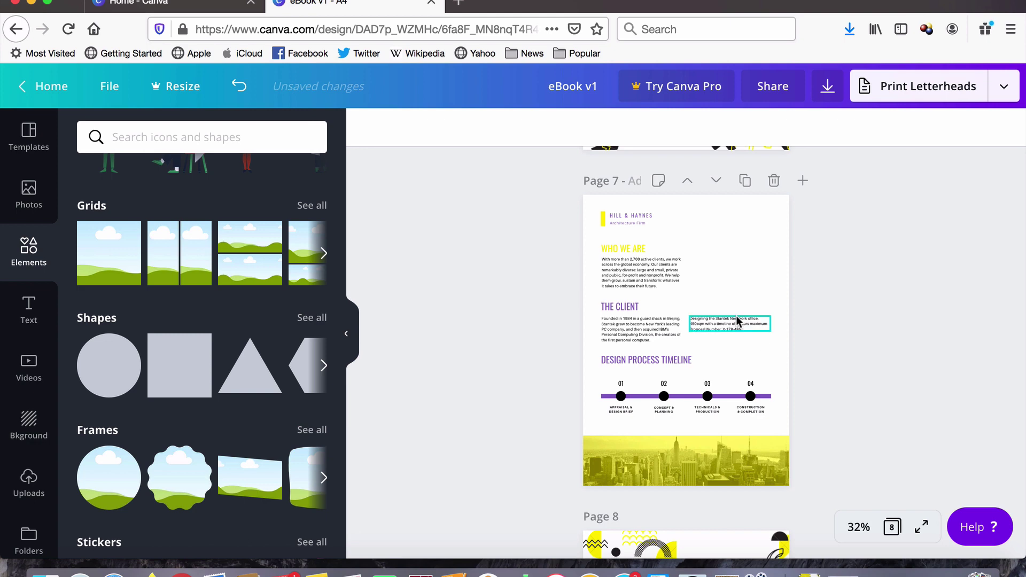
key(Delete)
- Recolor the purple line of the design process timeline with the document's yellow
click(764, 395)
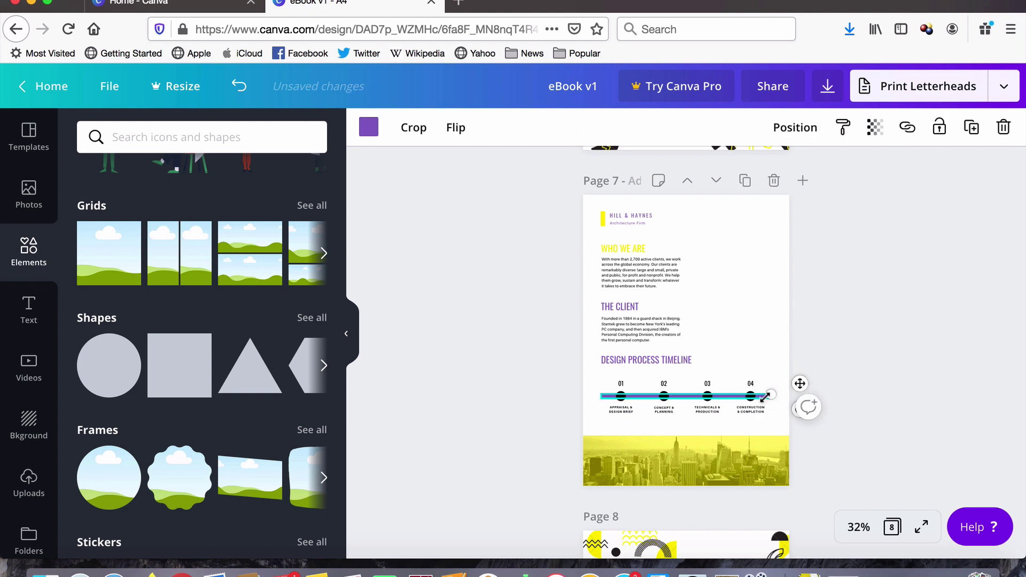
click(369, 128)
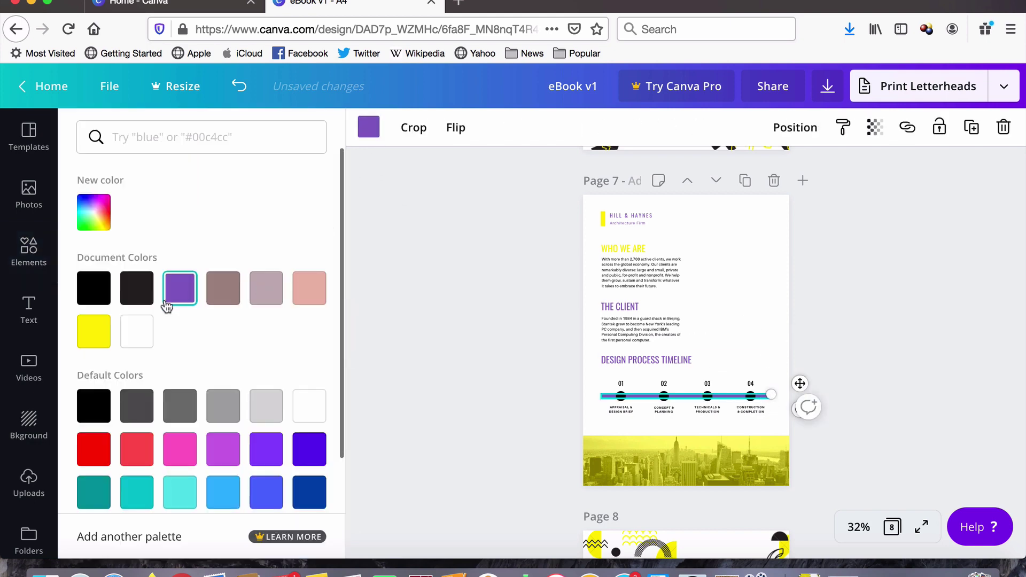
click(92, 344)
click(418, 354)
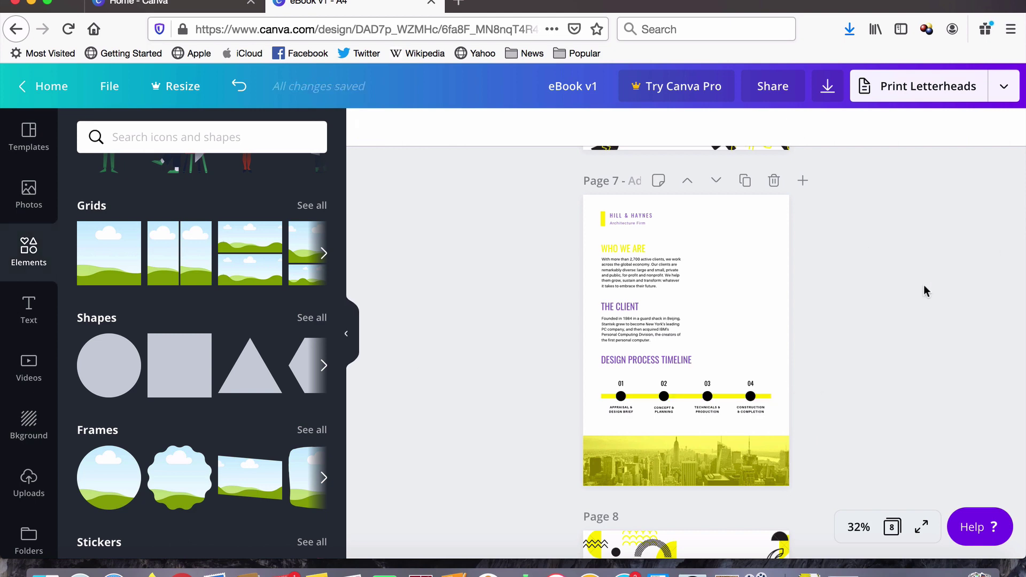
- Restyle THE CLIENT heading on page 7 in bold Glacial Indifference with the document's yellow
click(620, 314)
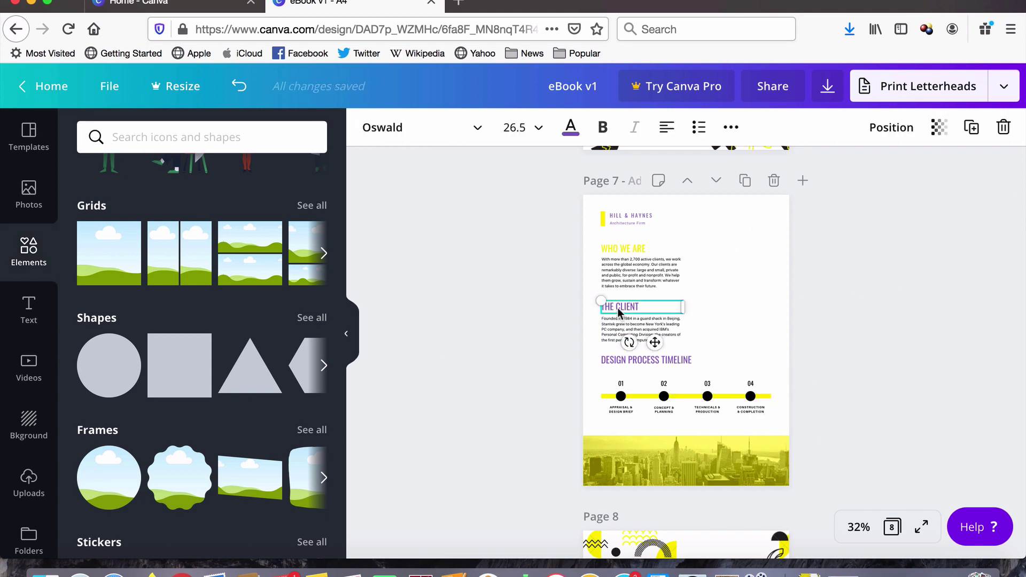
click(385, 134)
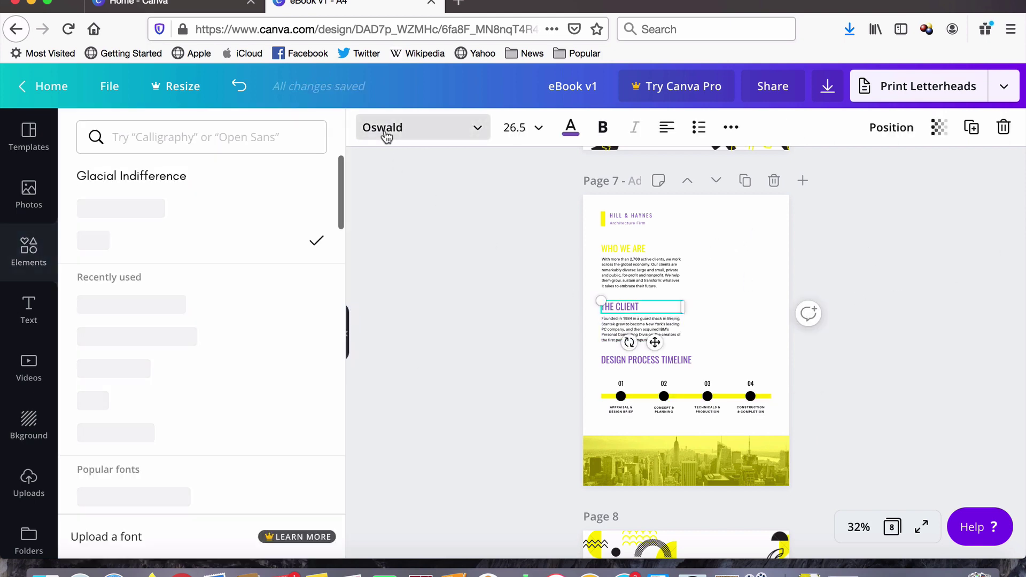
click(192, 180)
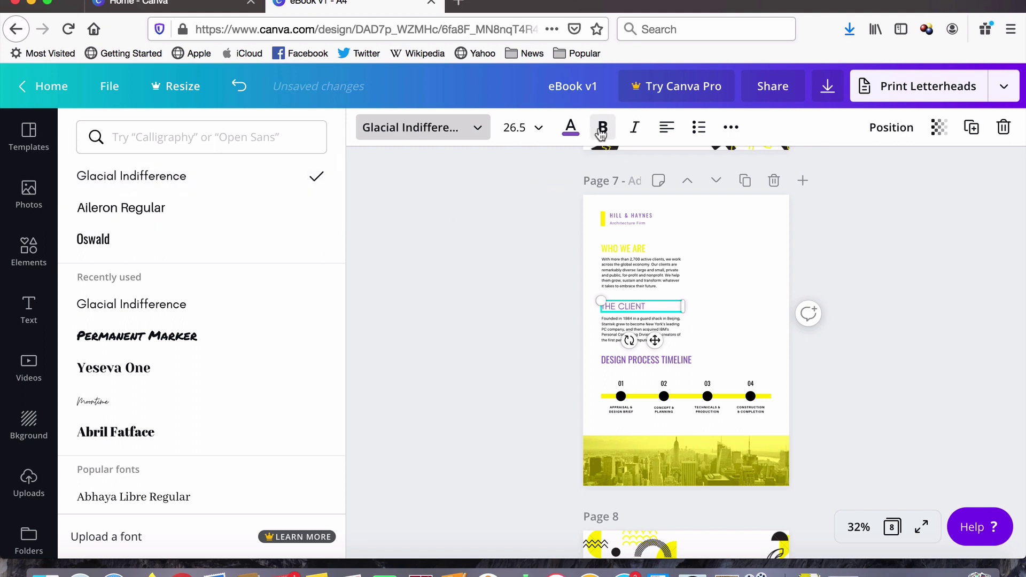
click(571, 128)
click(93, 331)
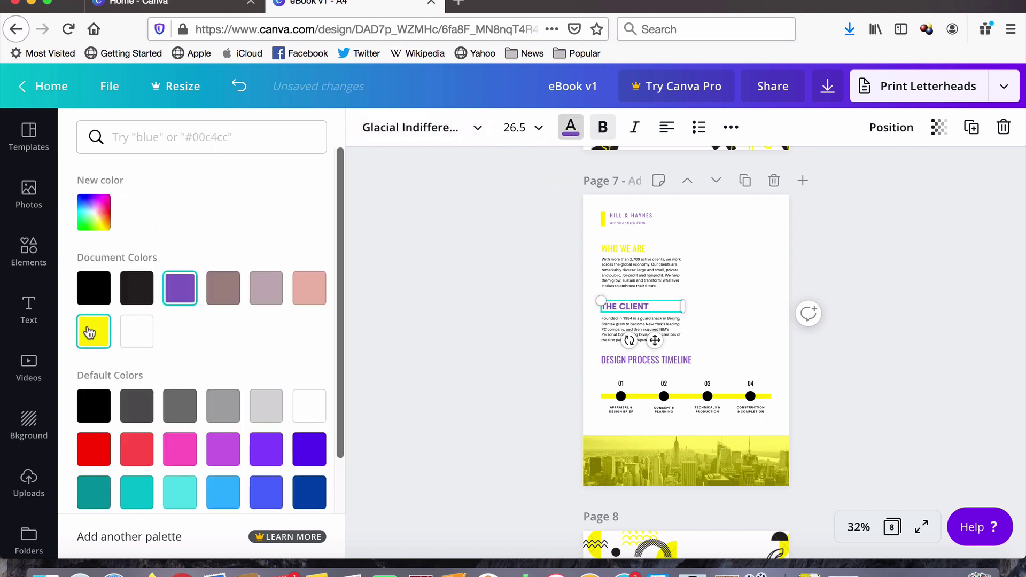
click(454, 325)
- Restyle the WHO WE ARE heading on page 7 in bold Glacial Indifference
click(628, 247)
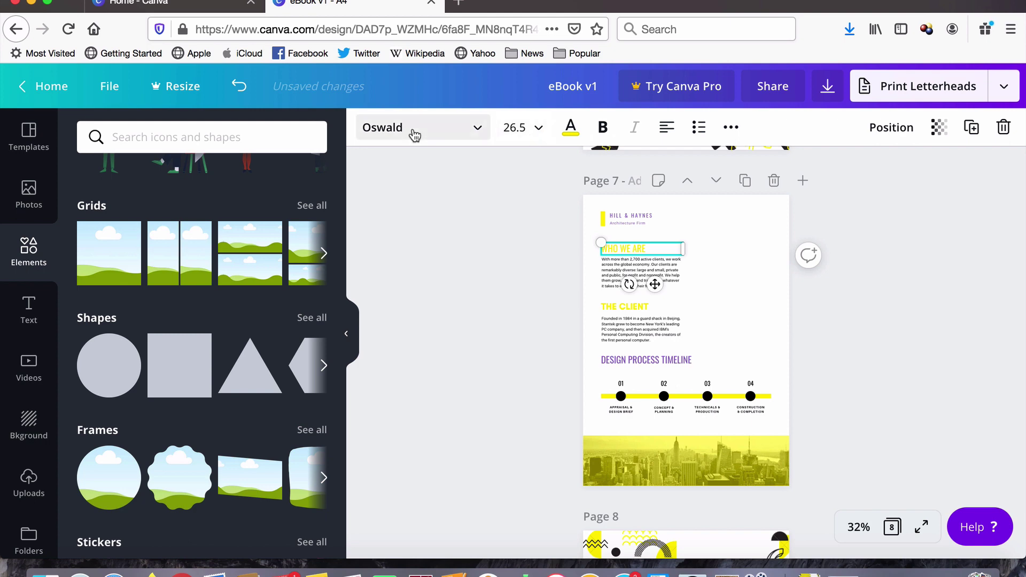
click(415, 128)
click(183, 302)
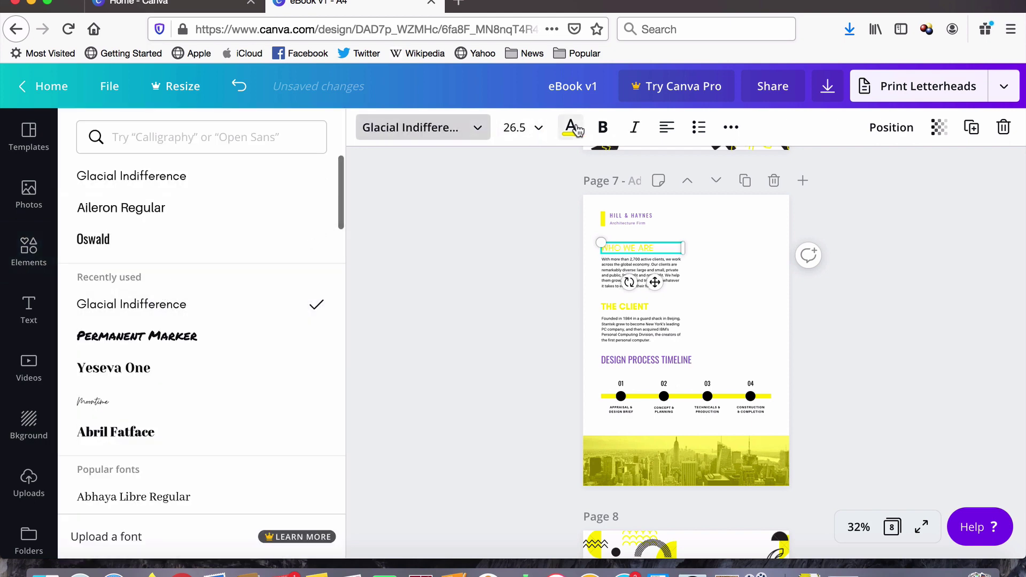
click(603, 127)
click(480, 329)
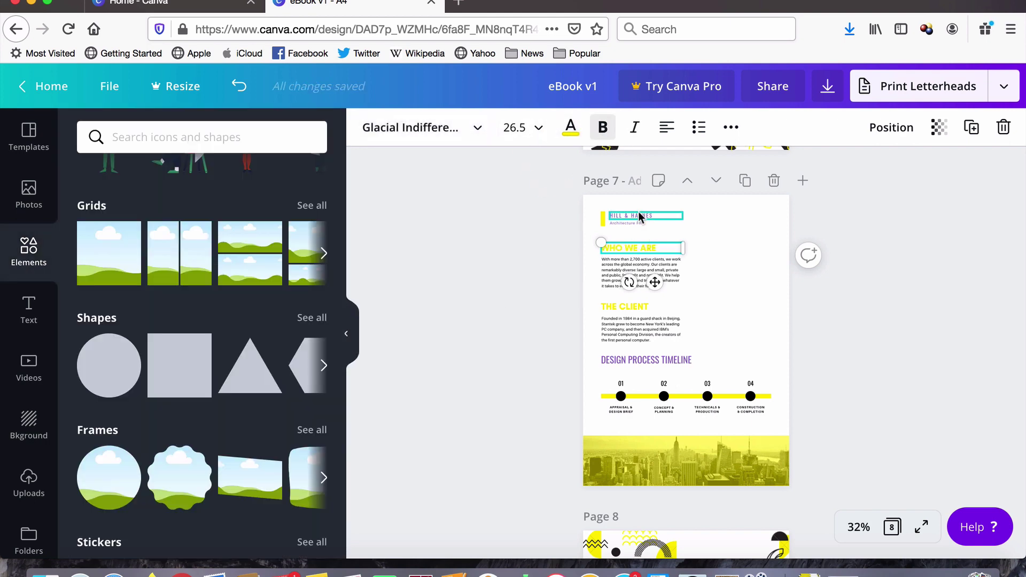
- Delete the HILL & HAYNES title and its Architecture Firm subtitle, and move the small yellow bar to page 7's upper right corner
click(638, 215)
click(915, 309)
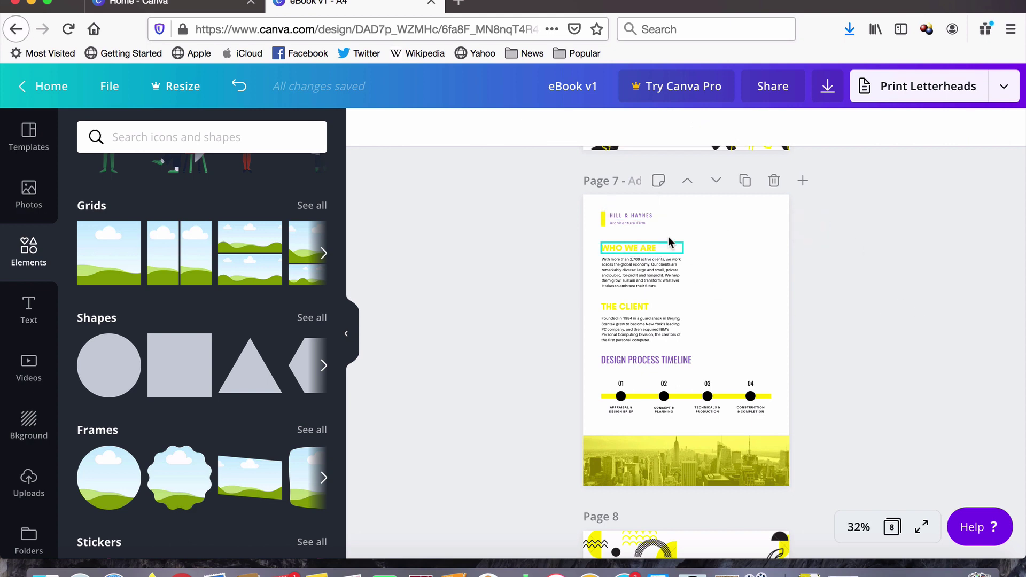
click(638, 214)
key(Delete)
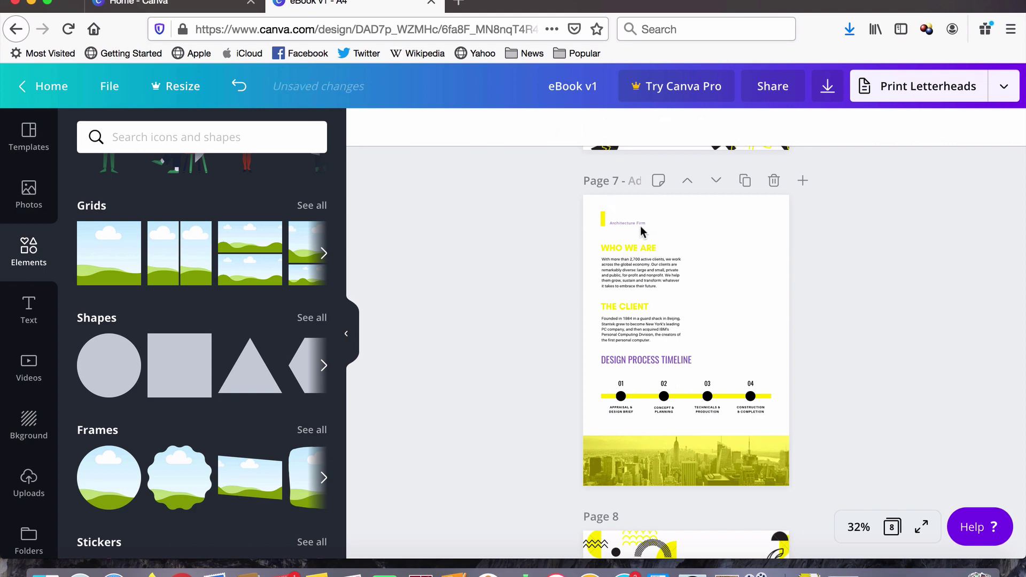
click(634, 217)
click(636, 222)
key(Delete)
drag(603, 217, 762, 225)
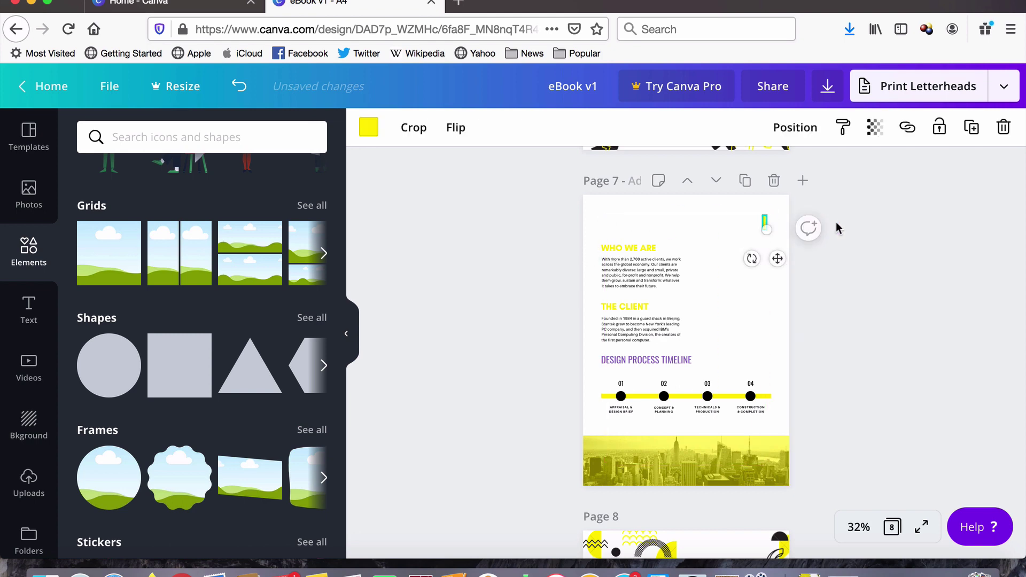
click(857, 225)
- Restyle the DESIGN PROCESS TIMELINE heading in bold Glacial Indifference with the document's yellow
click(656, 362)
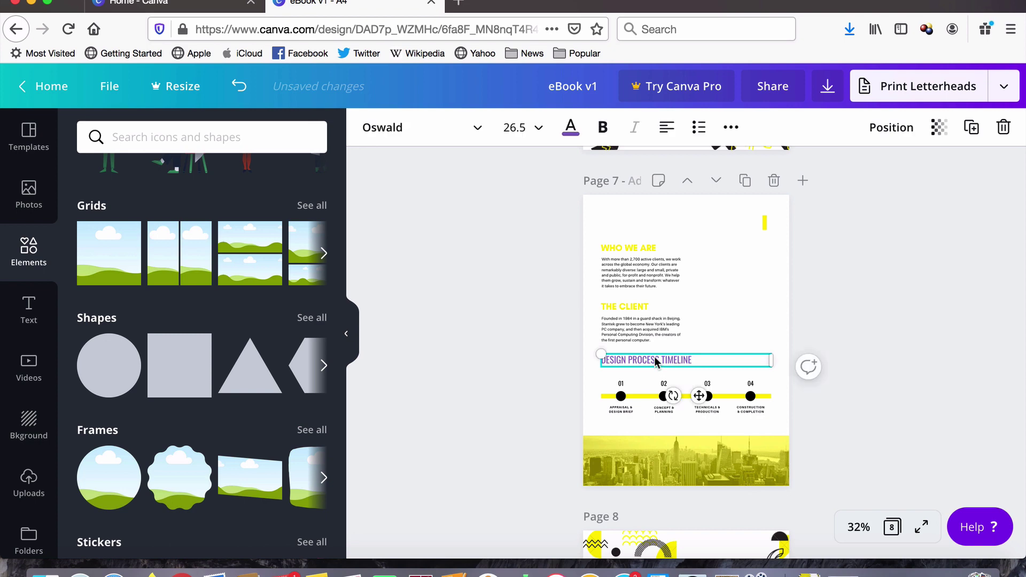
click(570, 127)
click(94, 331)
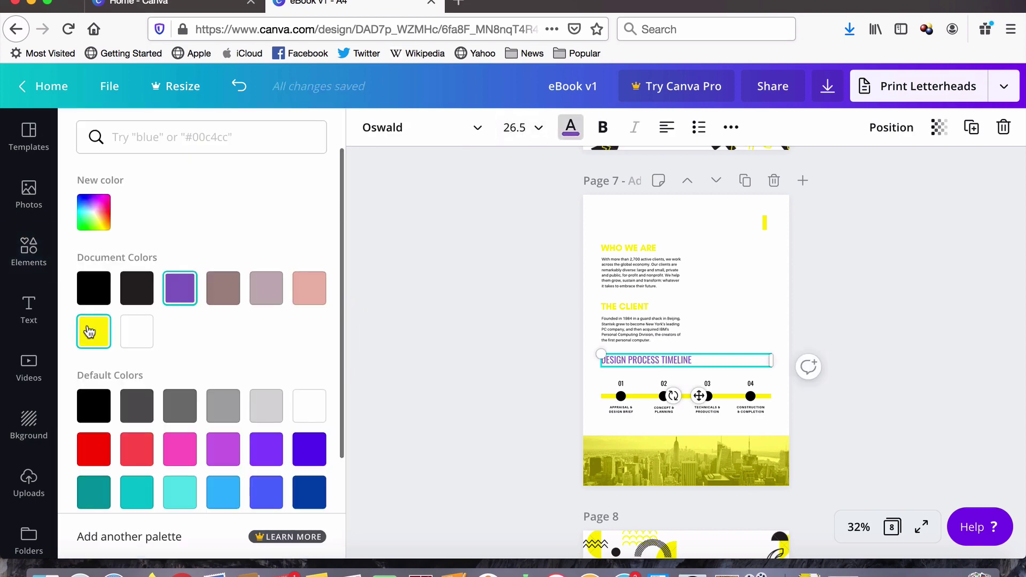
click(389, 128)
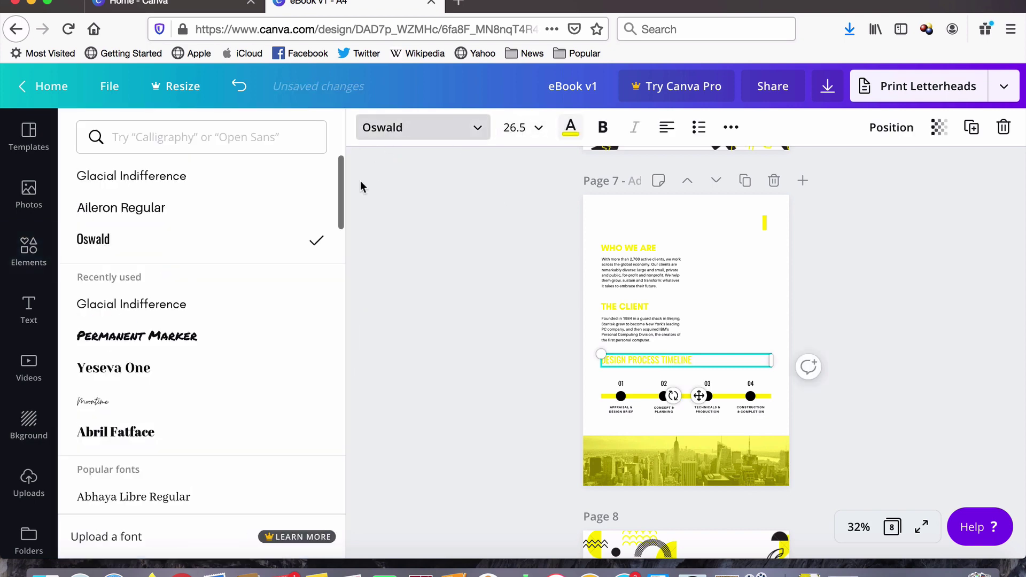
click(216, 308)
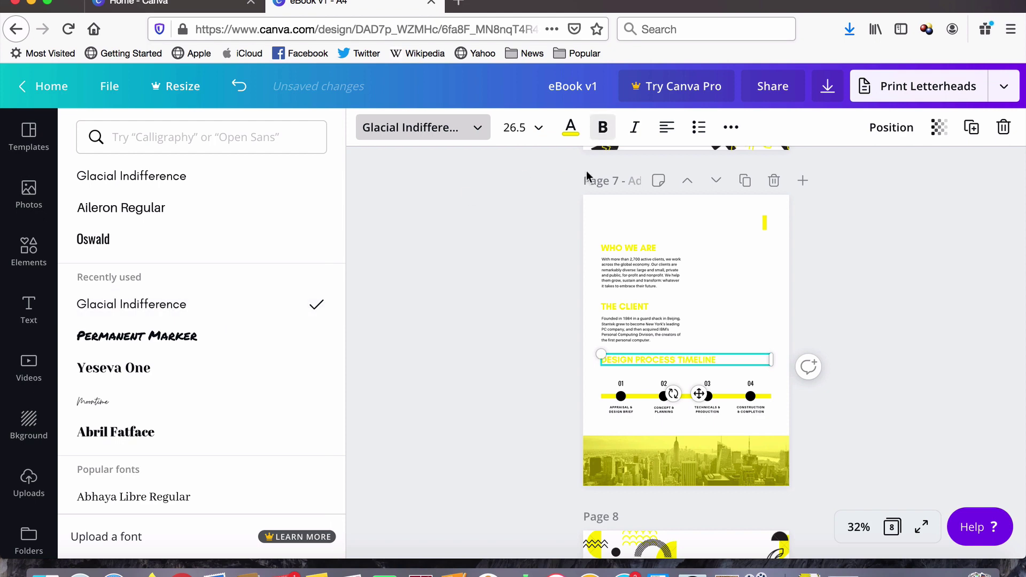
click(502, 397)
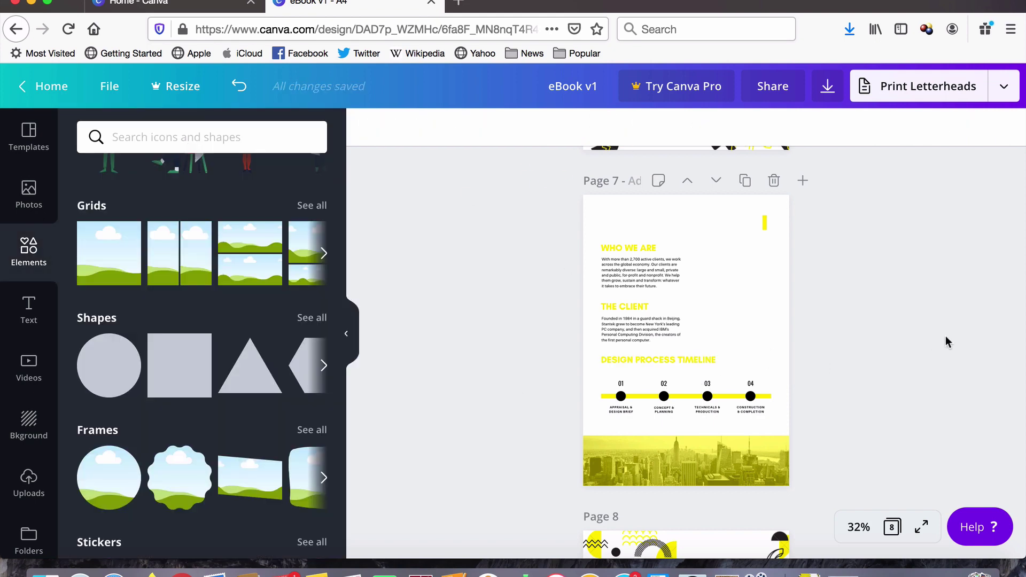
- Copy the geometric decoration from the upper right corner of page 6 to the same spot on page 7
scroll(945, 336, down, 2)
scroll(944, 336, up, 3)
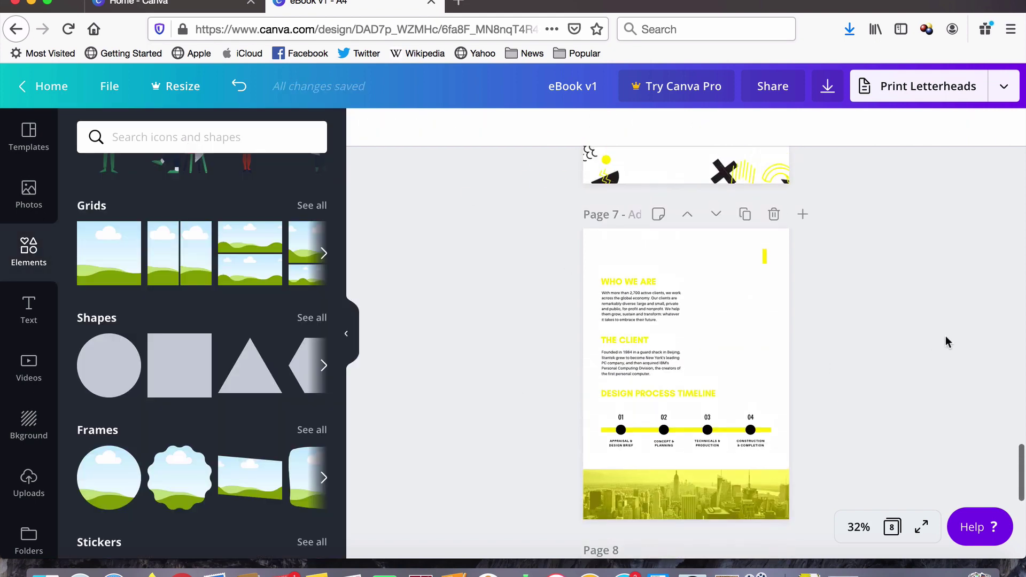
scroll(944, 336, down, 1)
scroll(945, 337, up, 5)
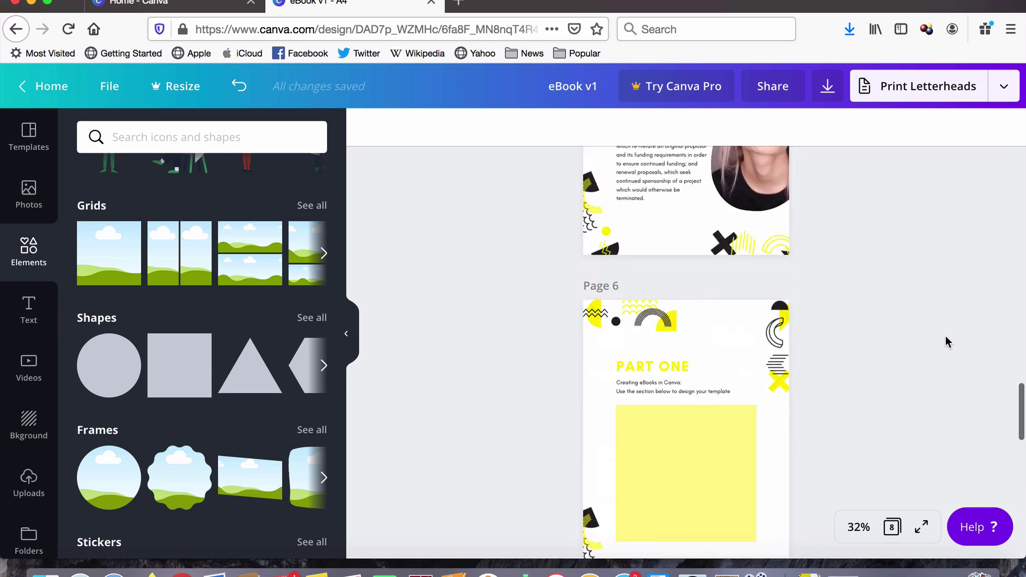
click(773, 186)
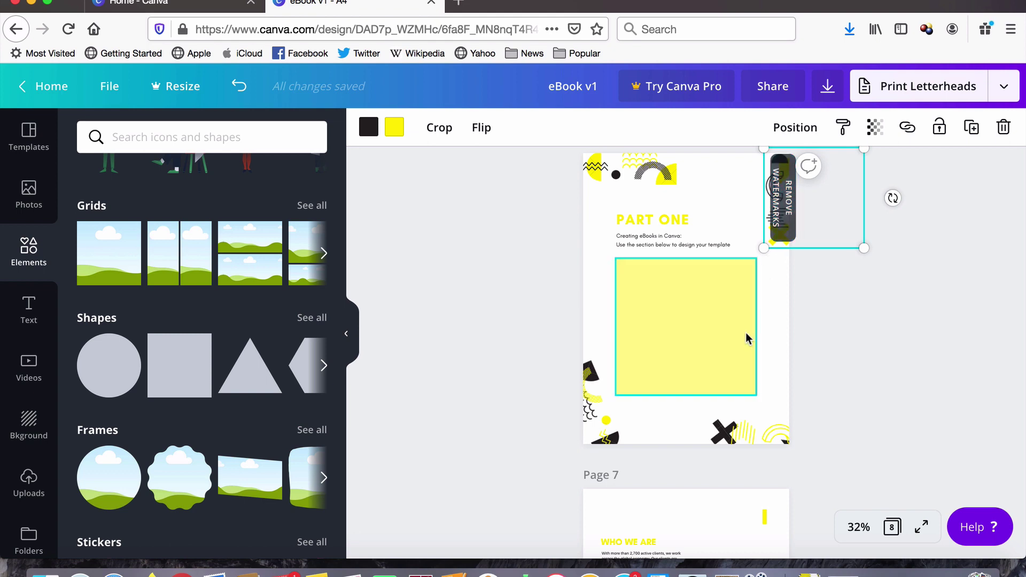
scroll(745, 332, down, 5)
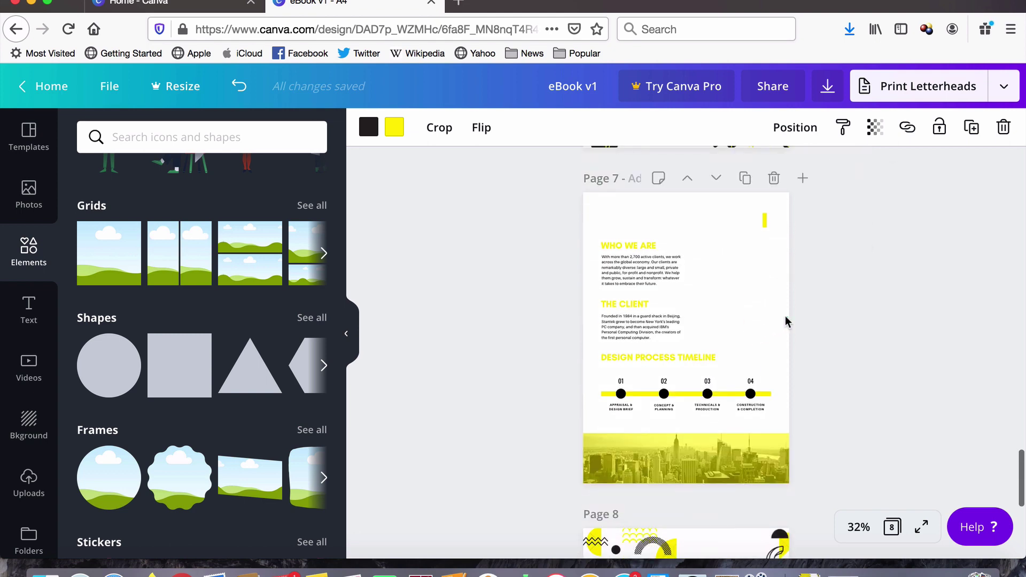
click(784, 315)
key(ctrl+v)
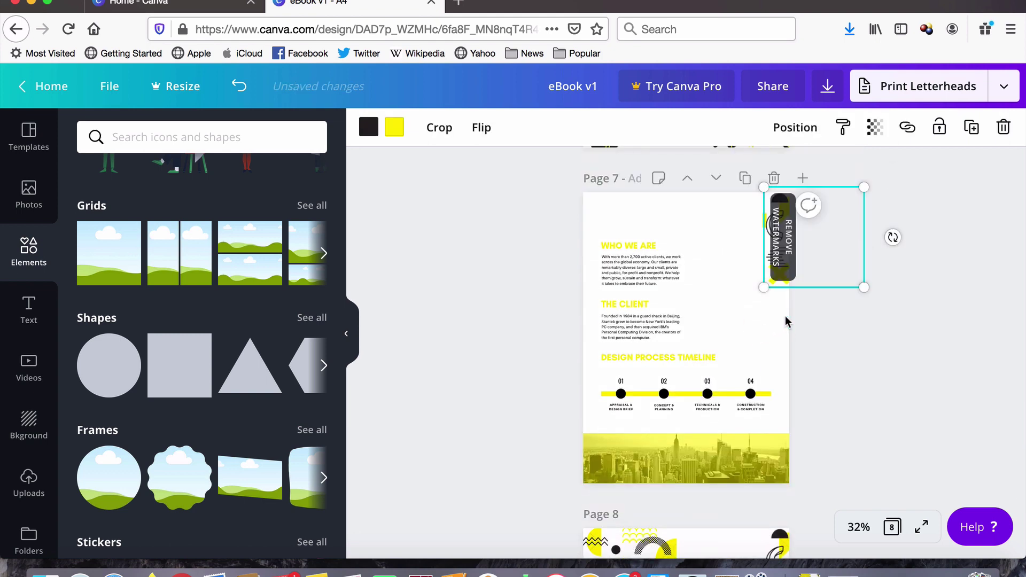
click(828, 347)
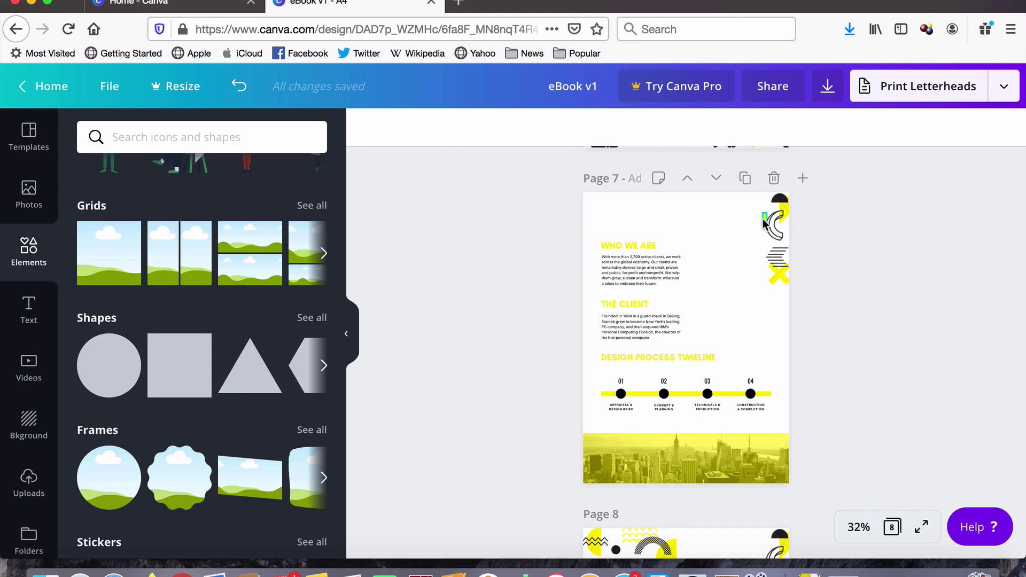
- Move the small yellow bar above the WHO WE ARE heading, rotate it to horizontal and align it with the heading's left edge
drag(764, 223, 603, 220)
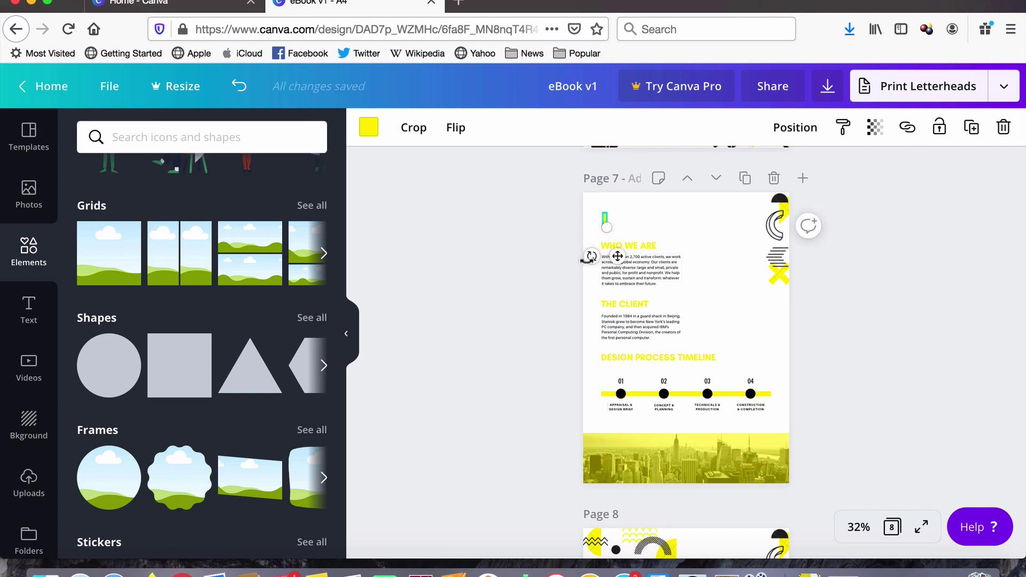
drag(587, 260, 547, 206)
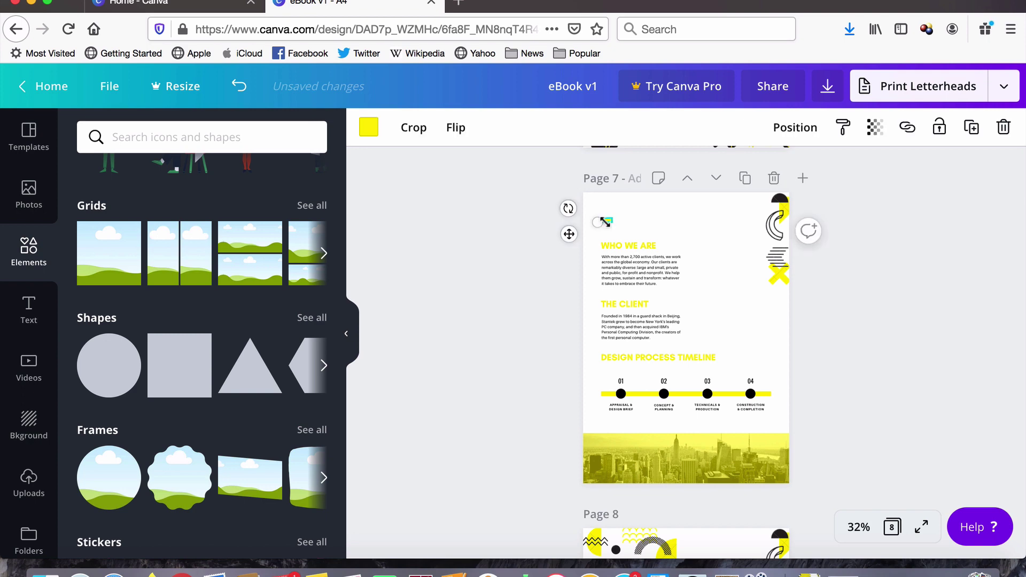
drag(604, 221, 608, 225)
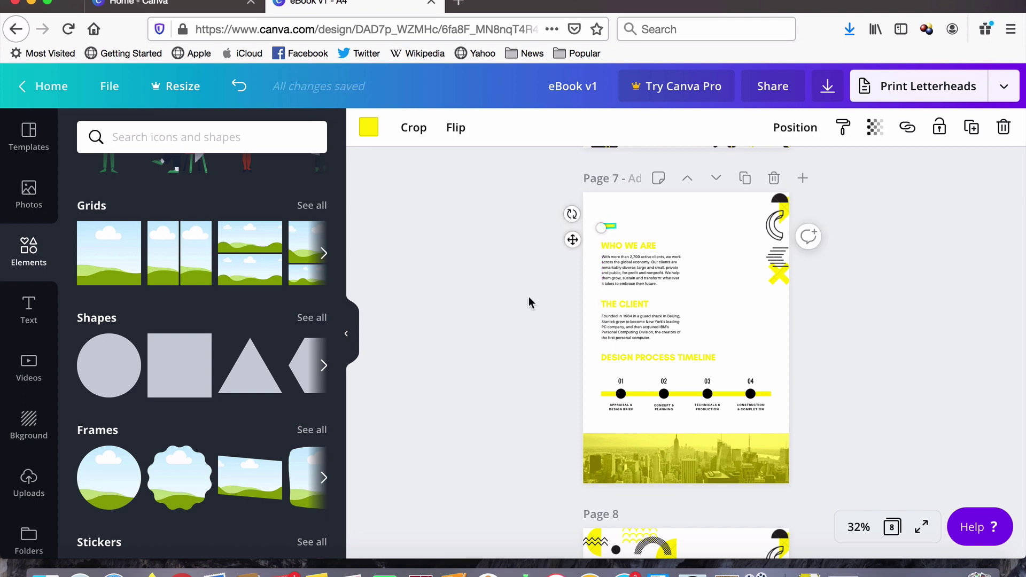
click(528, 297)
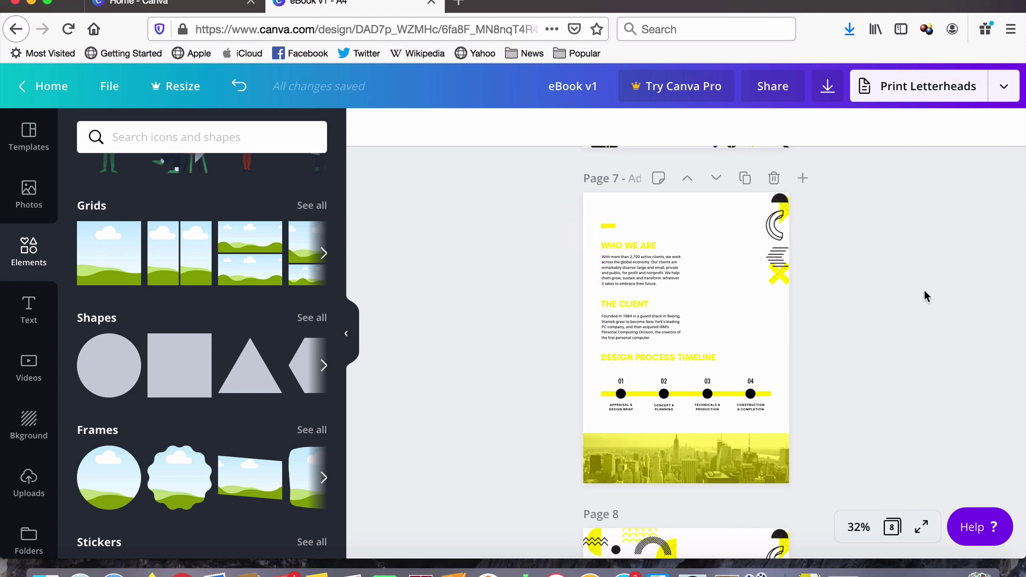
- Review the restyled page 7 against the neighbouring eBook pages for a consistent yellow design
scroll(806, 373, up, 10)
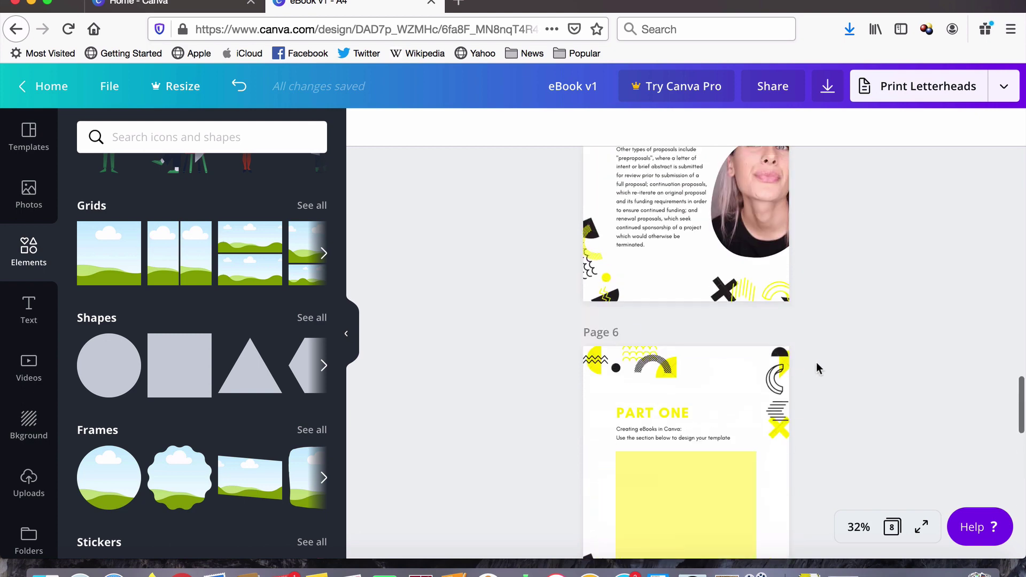
scroll(815, 361, down, 5)
scroll(816, 361, down, 5)
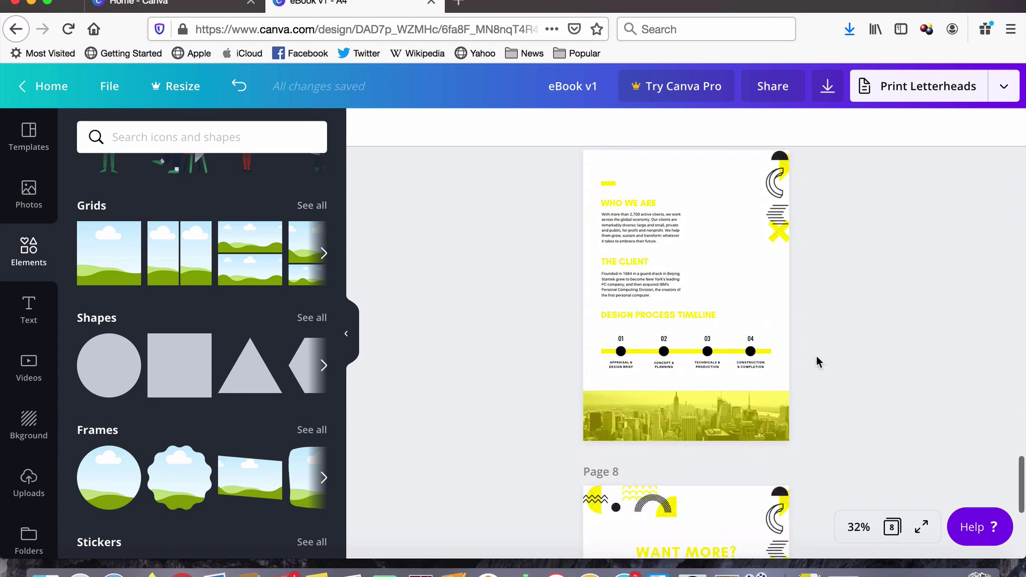
scroll(815, 354, up, 1)
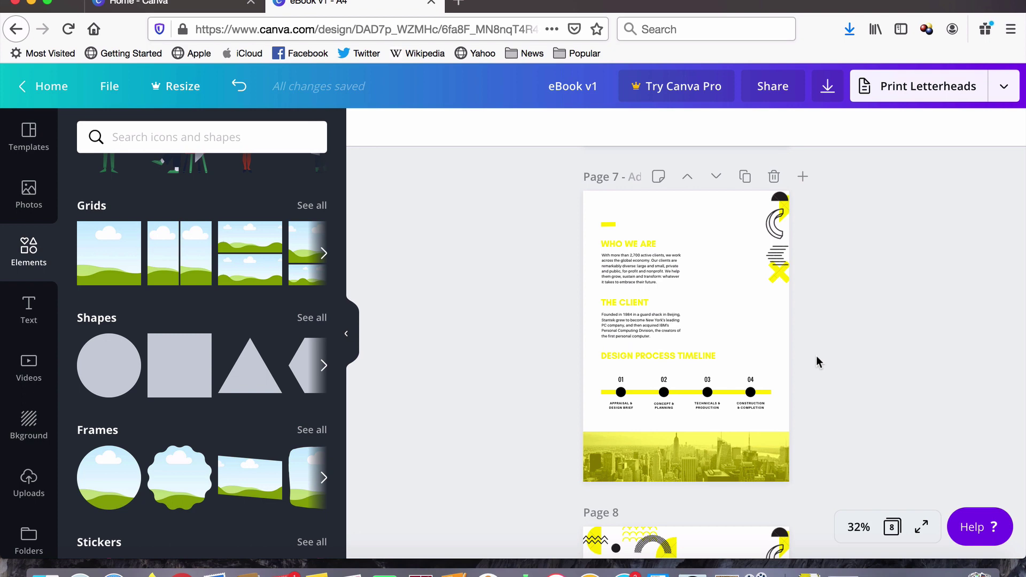
scroll(816, 356, down, 10)
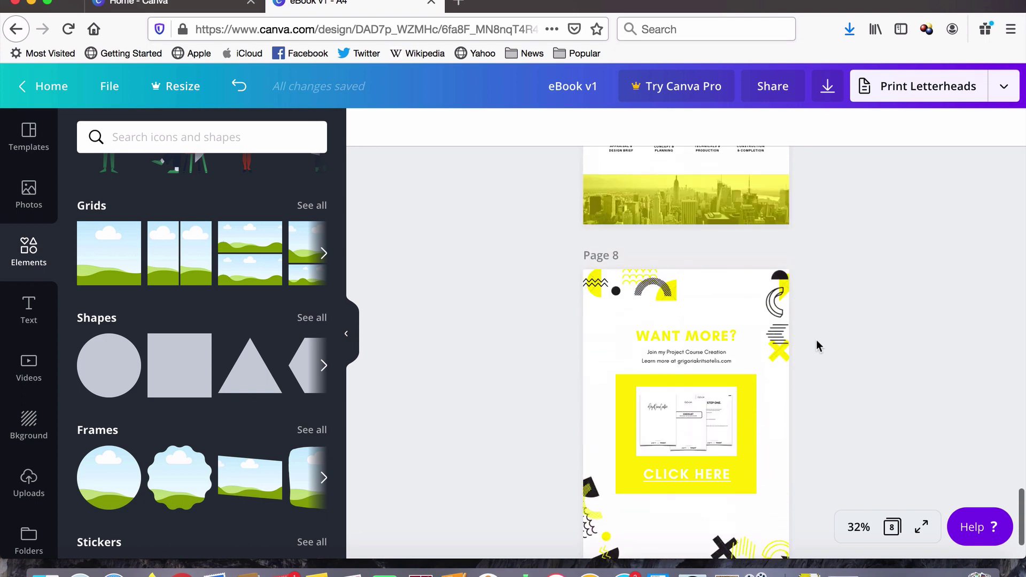
scroll(817, 344, up, 10)
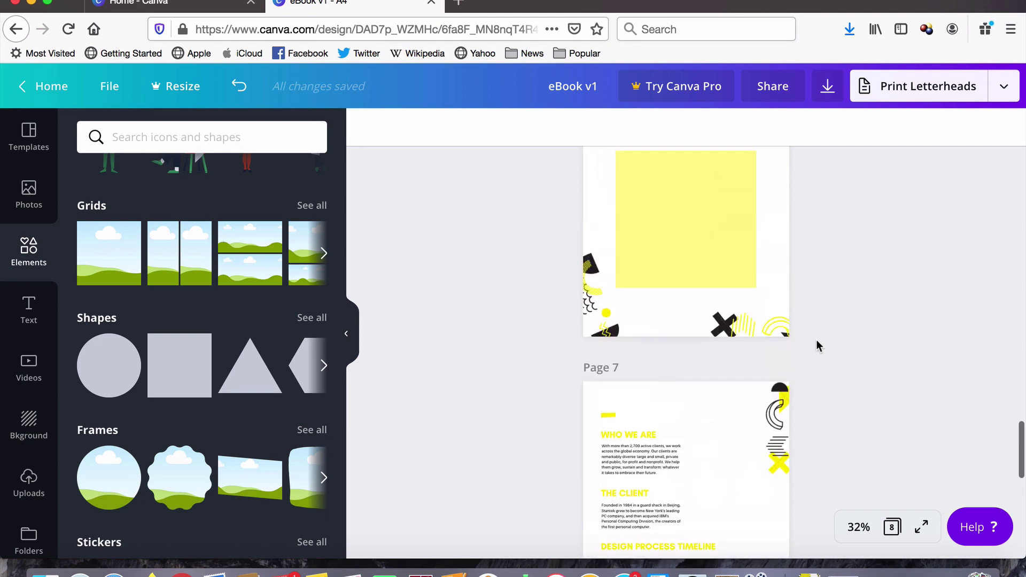
scroll(816, 345, down, 5)
scroll(817, 345, down, 5)
scroll(816, 345, up, 8)
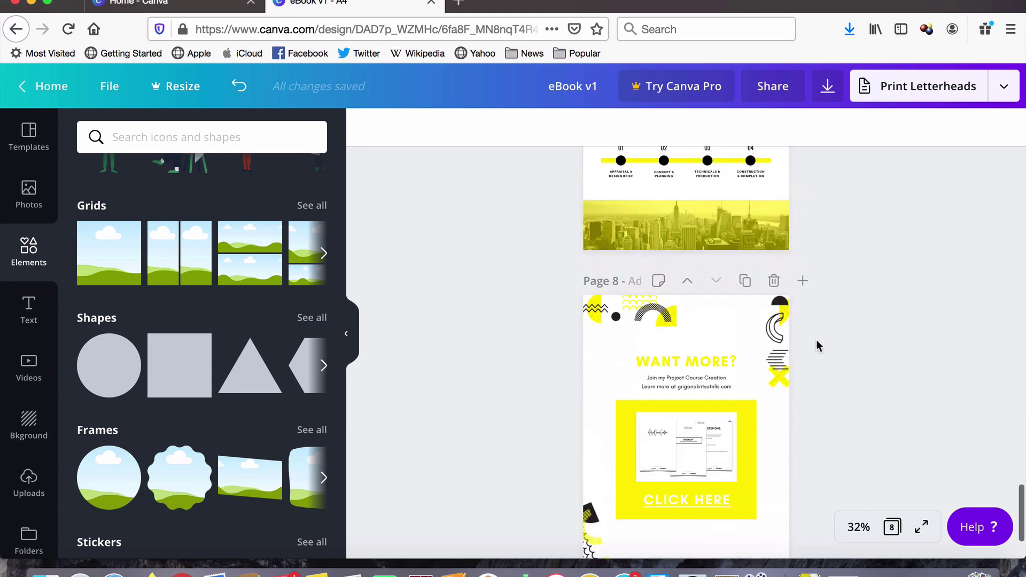
scroll(816, 340, down, 6)
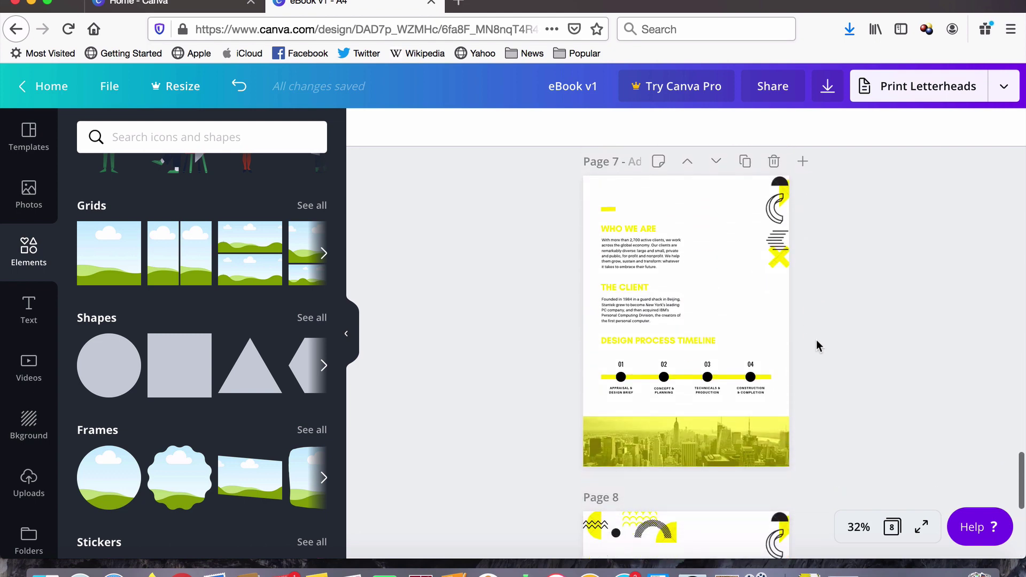
scroll(816, 342, up, 12)
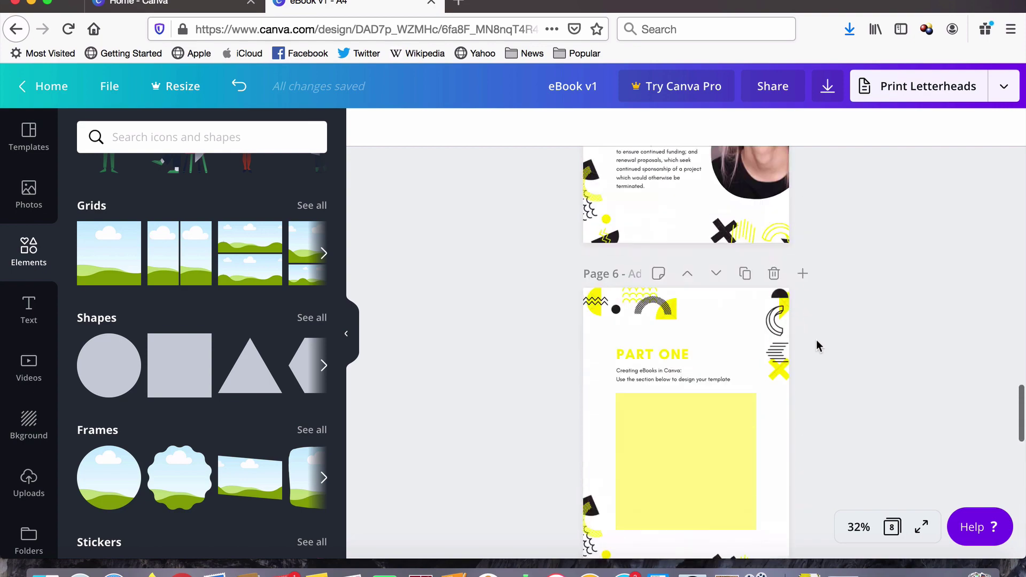
scroll(816, 339, up, 3)
scroll(816, 339, down, 4)
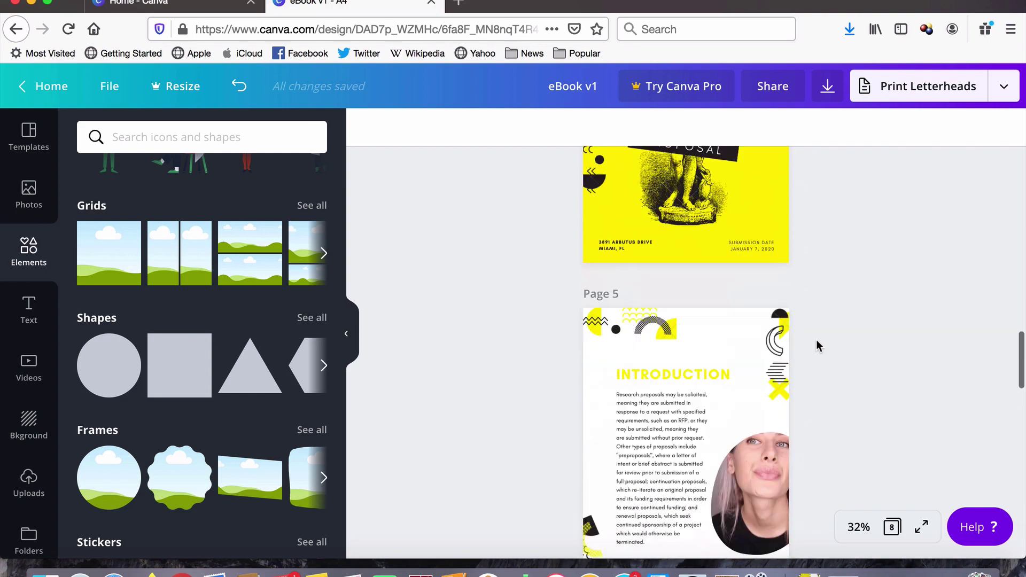